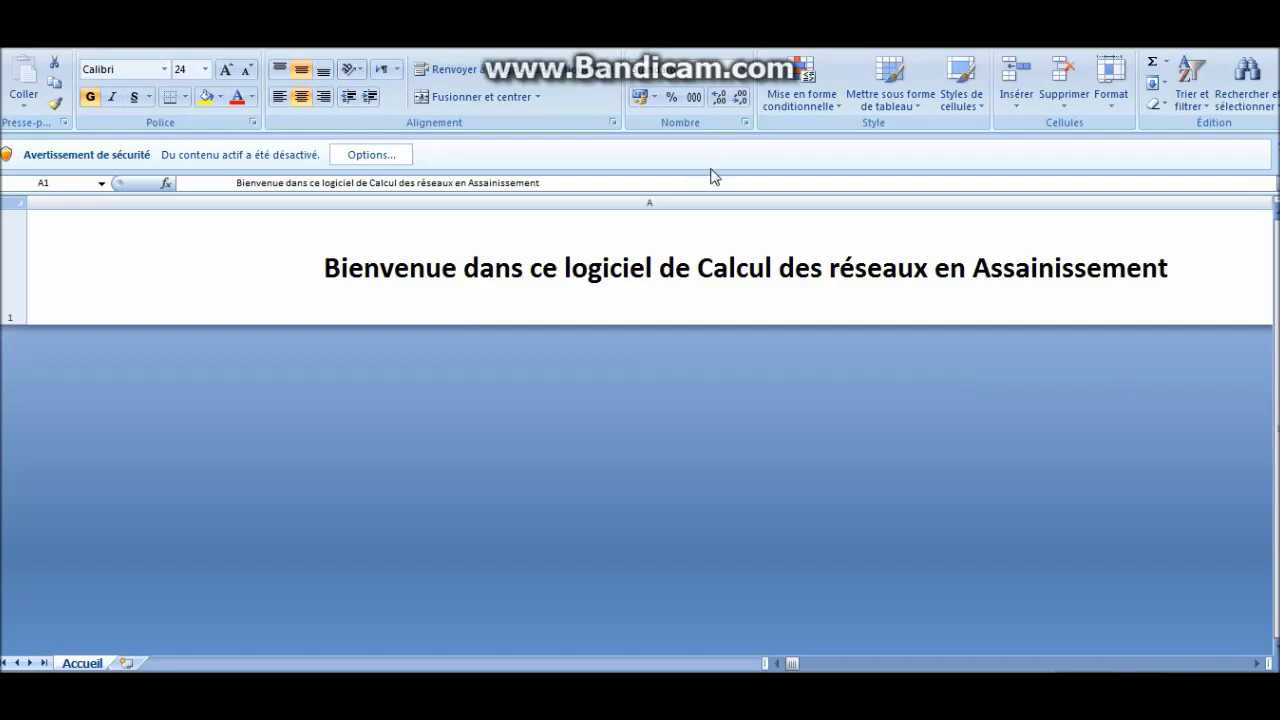
Enable the workbook's blocked macros and ActiveX content through the security options.
{"action": "left_click", "coordinate": [388, 161]}
{"action": "left_click", "coordinate": [463, 397]}
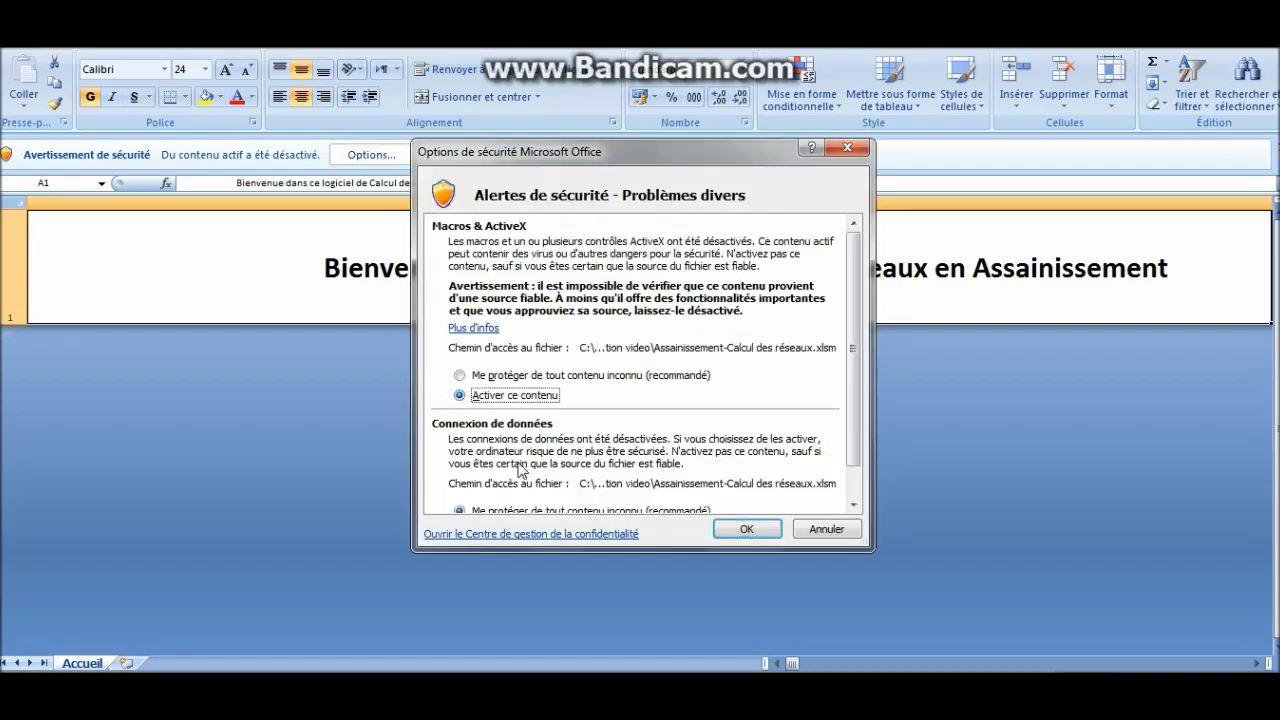
{"action": "left_click", "coordinate": [746, 530]}
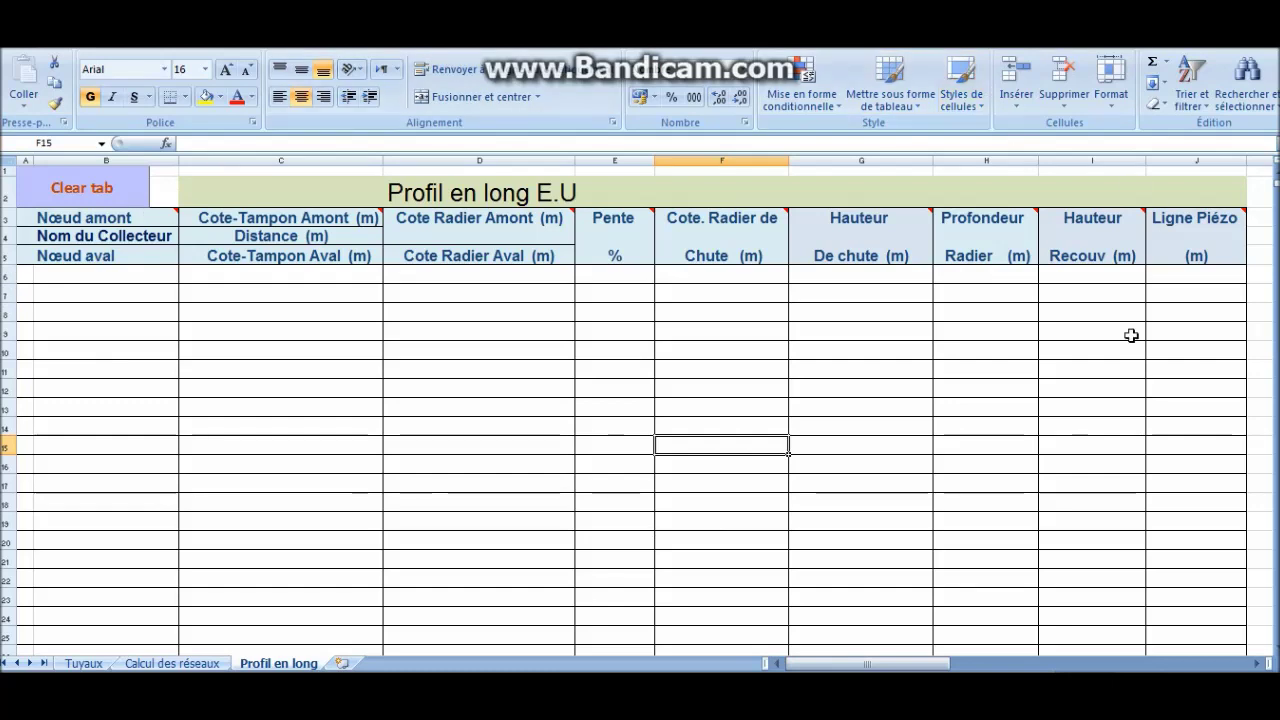
Look through the Tuyaux, Calcul des réseaux and Profil en long sheets to review their layouts.
{"action": "left_click", "coordinate": [84, 663]}
{"action": "left_click", "coordinate": [180, 664]}
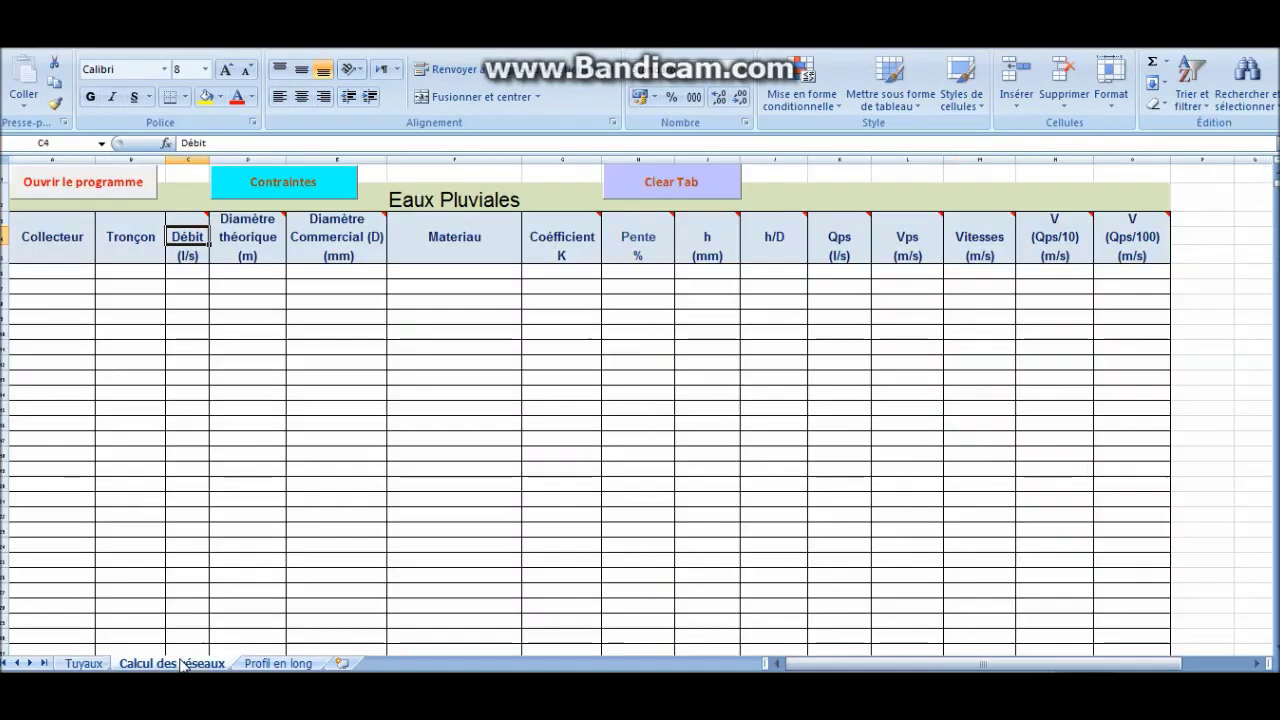
{"action": "left_click", "coordinate": [266, 664]}
{"action": "left_click", "coordinate": [84, 663]}
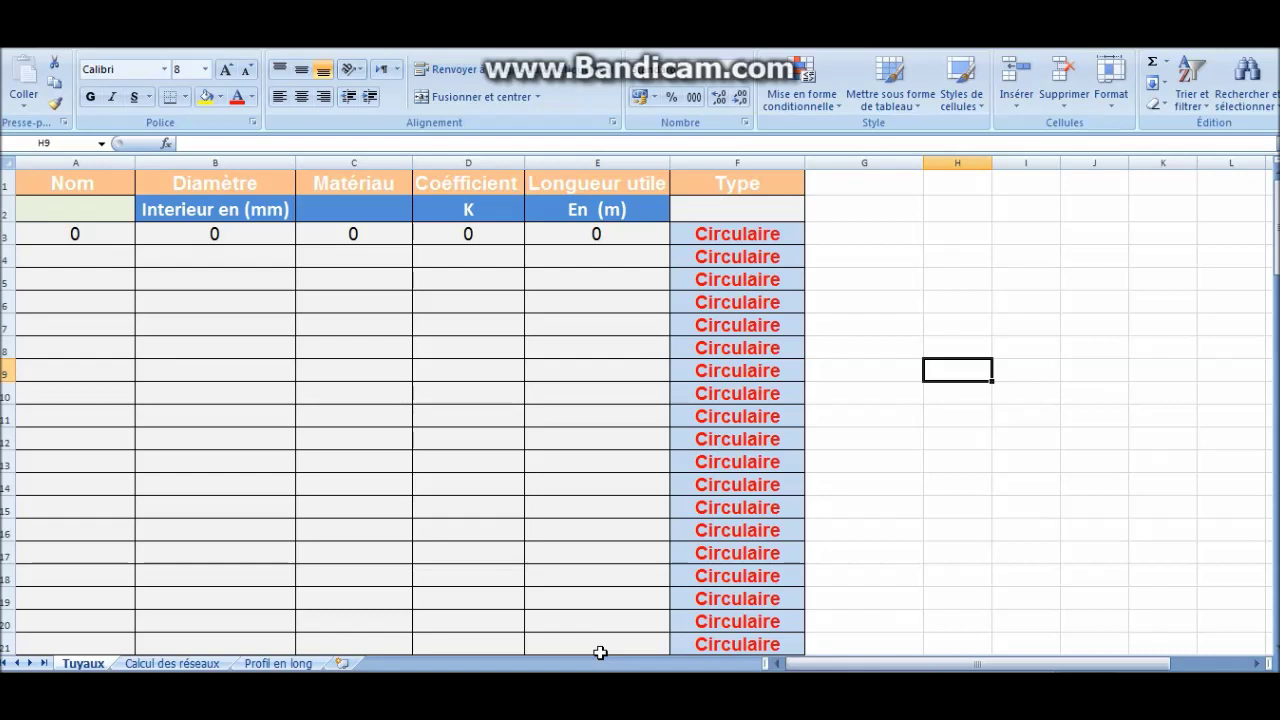
Widen the Débit column slightly on the Calcul des réseaux sheet.
{"action": "left_click", "coordinate": [172, 663]}
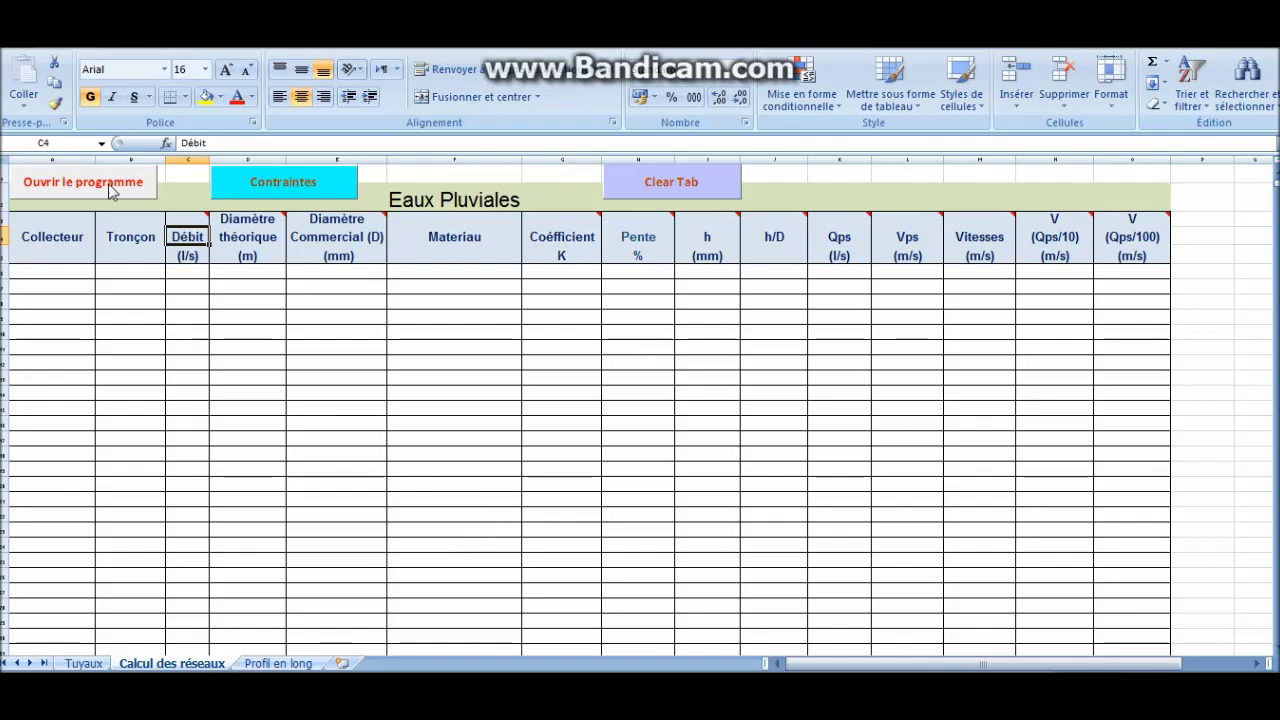
{"action": "left_click_drag", "start_coordinate": [210, 158], "coordinate": [232, 158]}
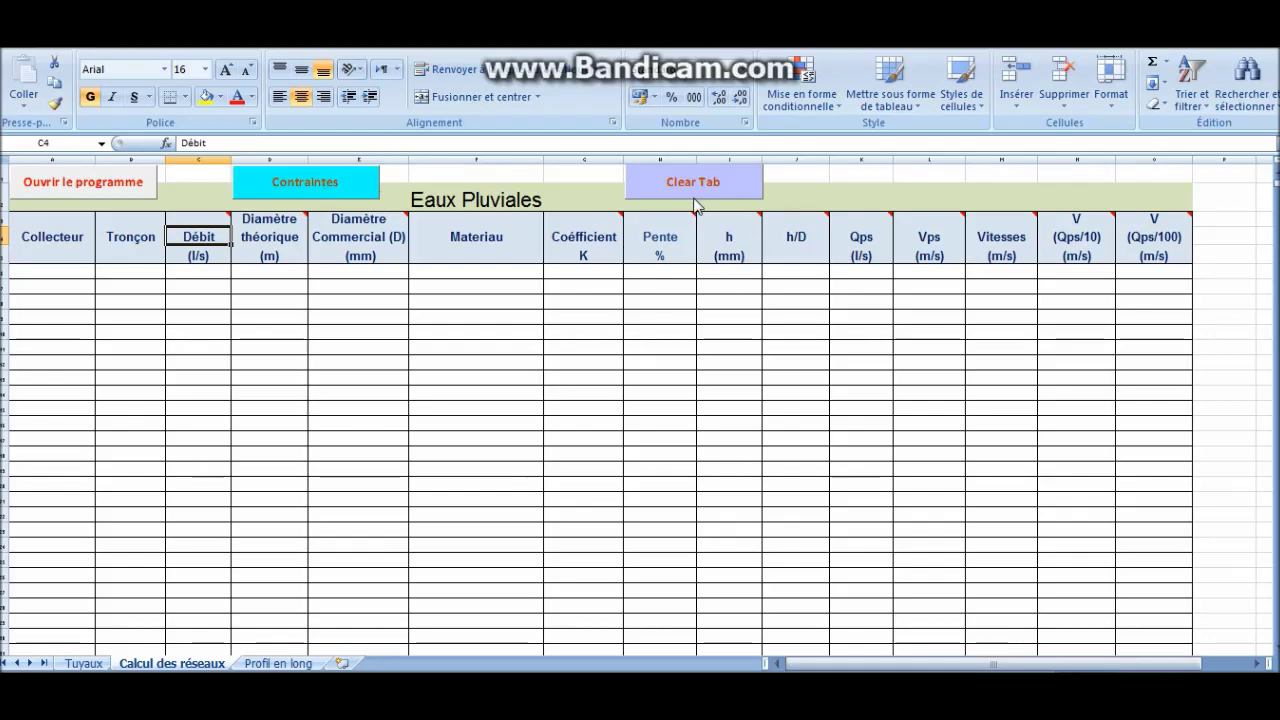
Review the Profil en long table, and the Collecteur, Tronçon and Débit headings on the Calcul des réseaux sheet.
{"action": "left_click", "coordinate": [274, 664]}
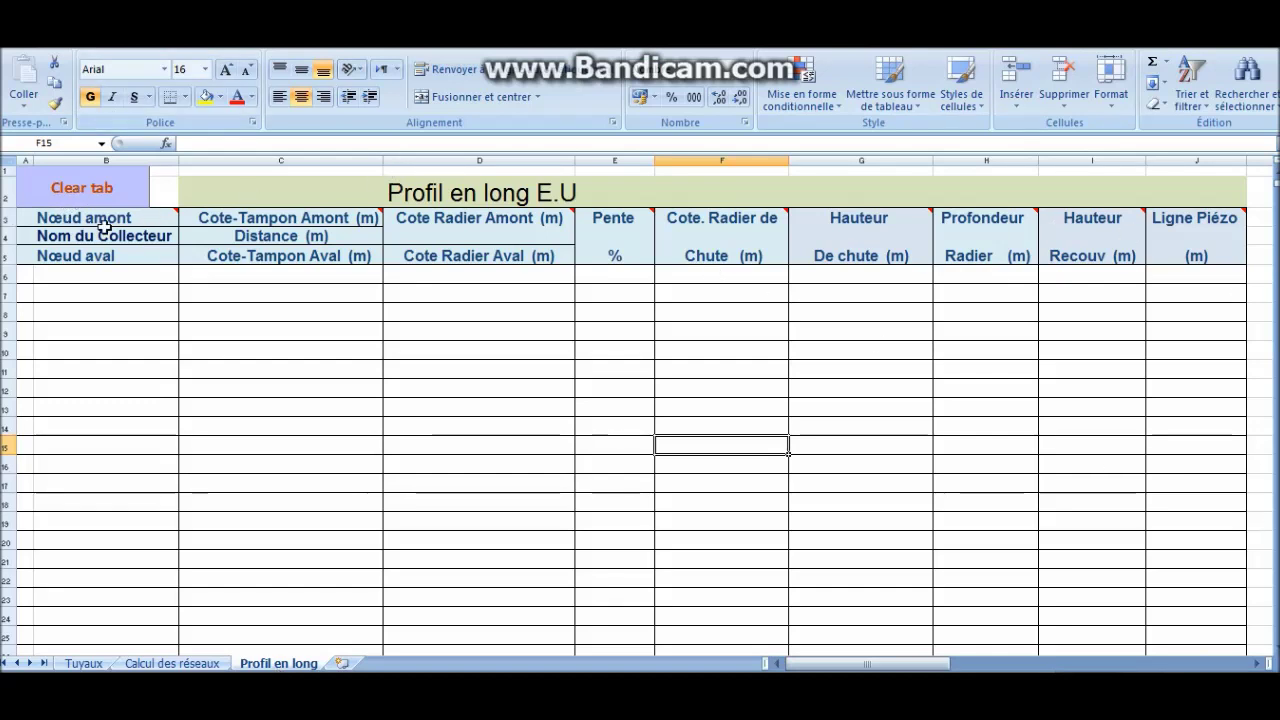
{"action": "left_click", "coordinate": [152, 664]}
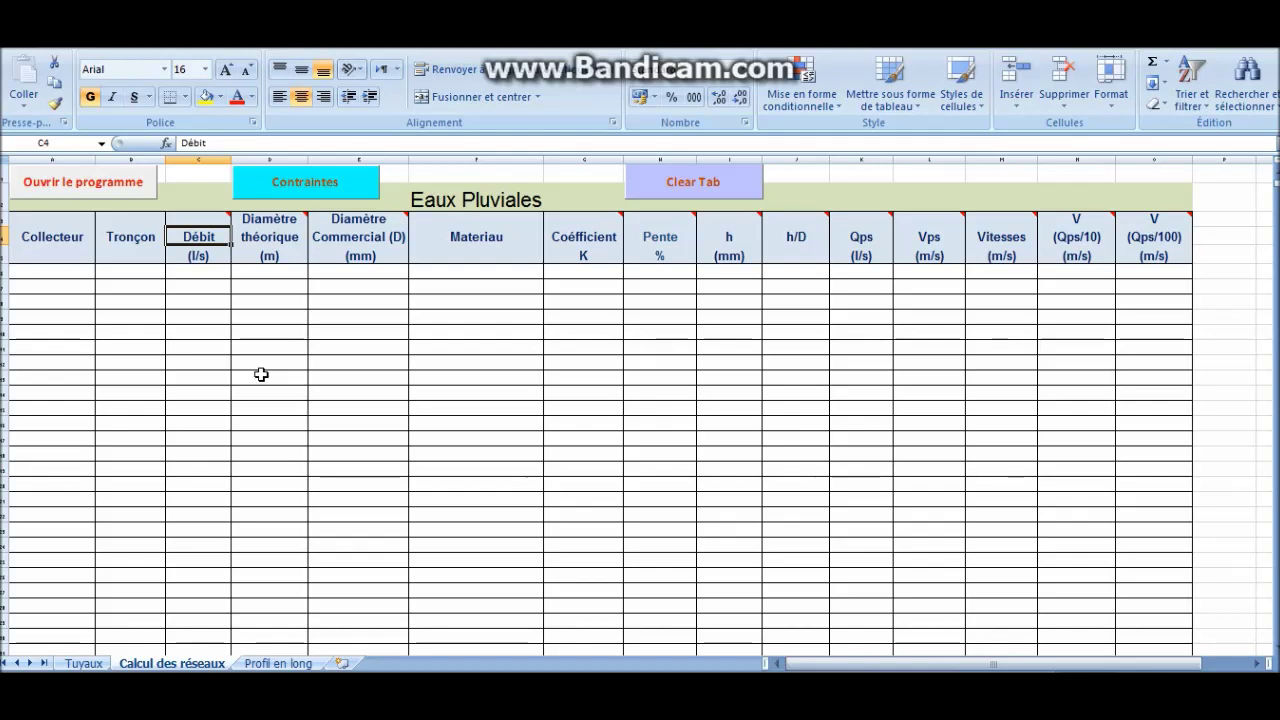
{"action": "left_click", "coordinate": [63, 240]}
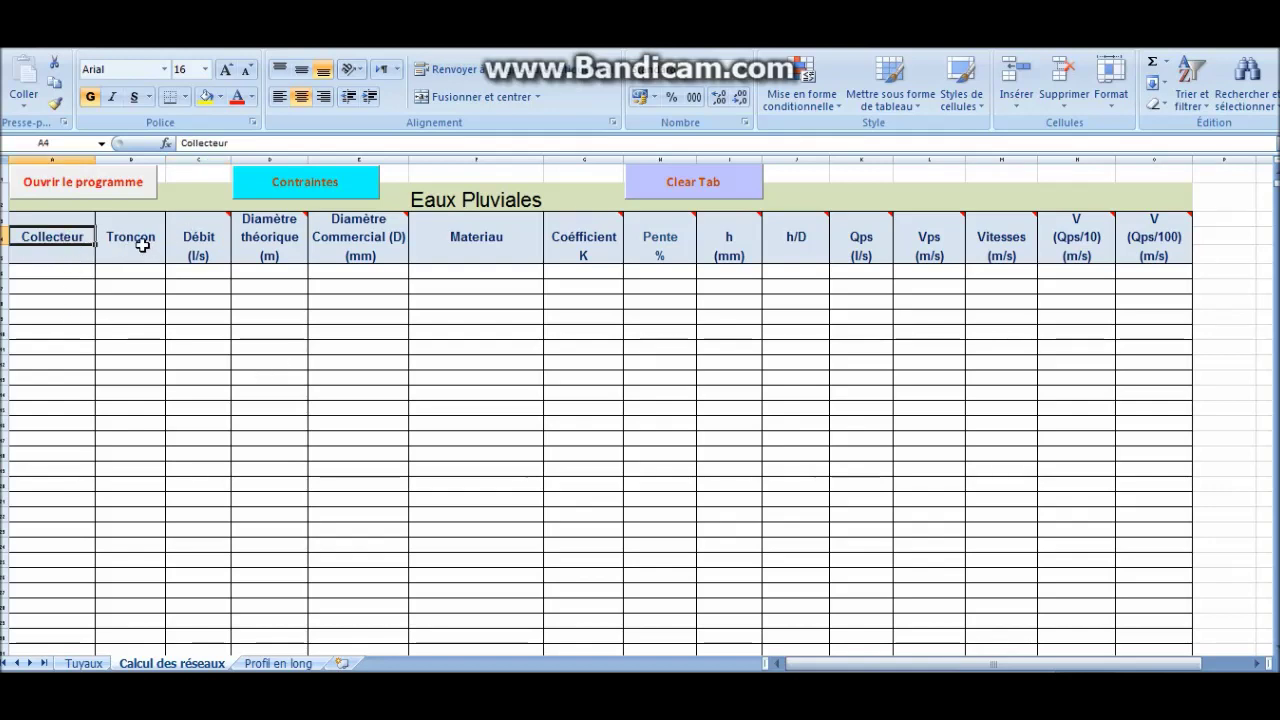
{"action": "left_click", "coordinate": [137, 238]}
{"action": "left_click", "coordinate": [197, 240]}
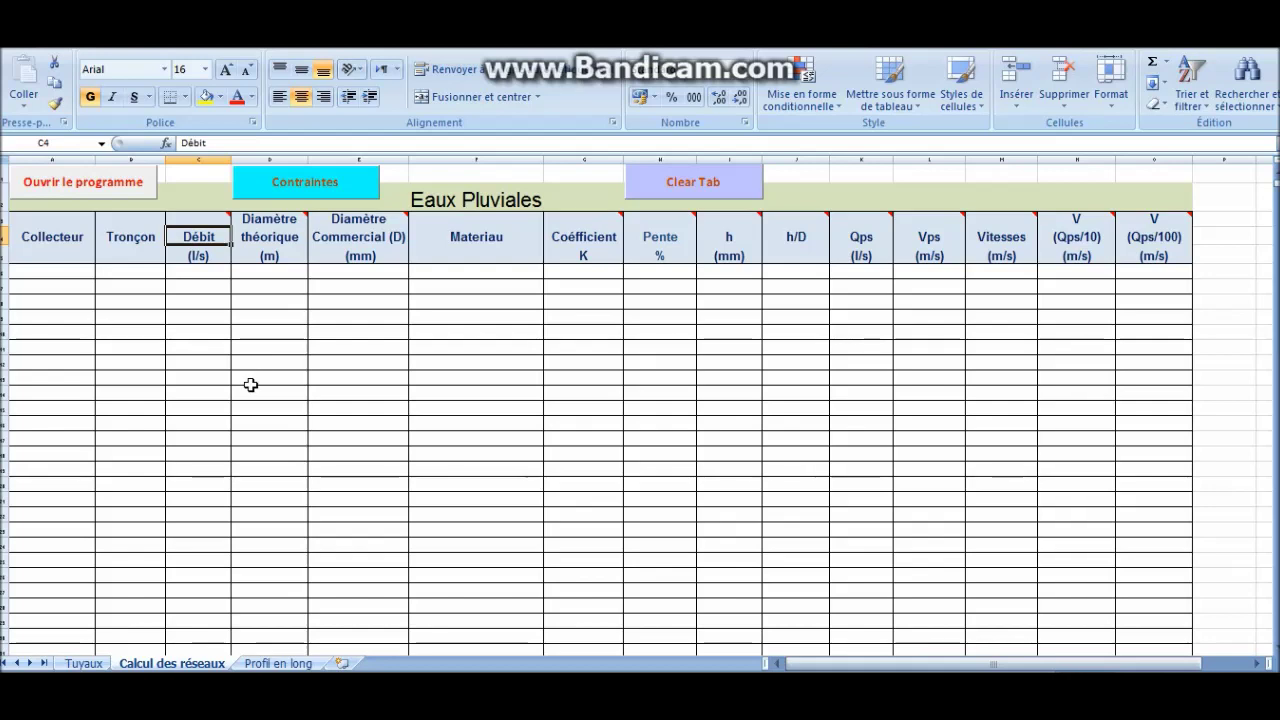
Read the heading notes for Débit, both Diamètre columns, Coéfficient K, Pente, h and h/D in the Eaux Pluviales table.
{"action": "mouse_move", "coordinate": [222, 219]}
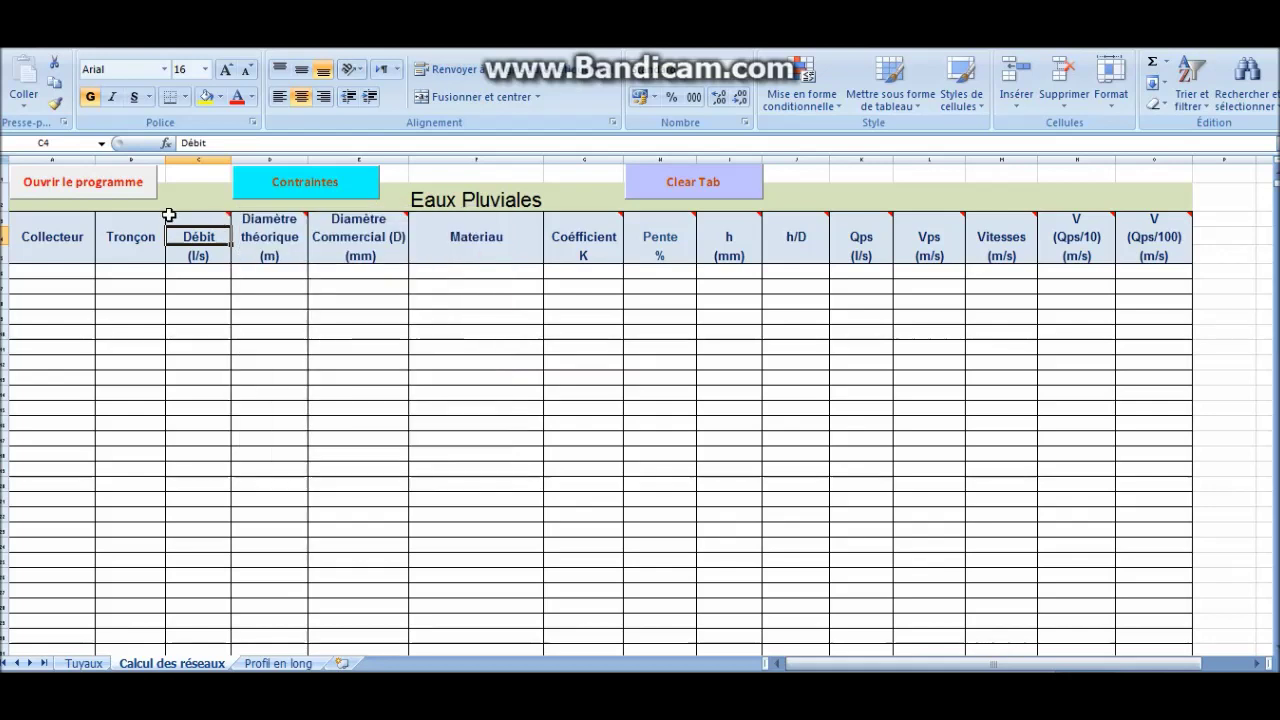
{"action": "mouse_move", "coordinate": [295, 220]}
{"action": "mouse_move", "coordinate": [400, 226]}
{"action": "mouse_move", "coordinate": [617, 216]}
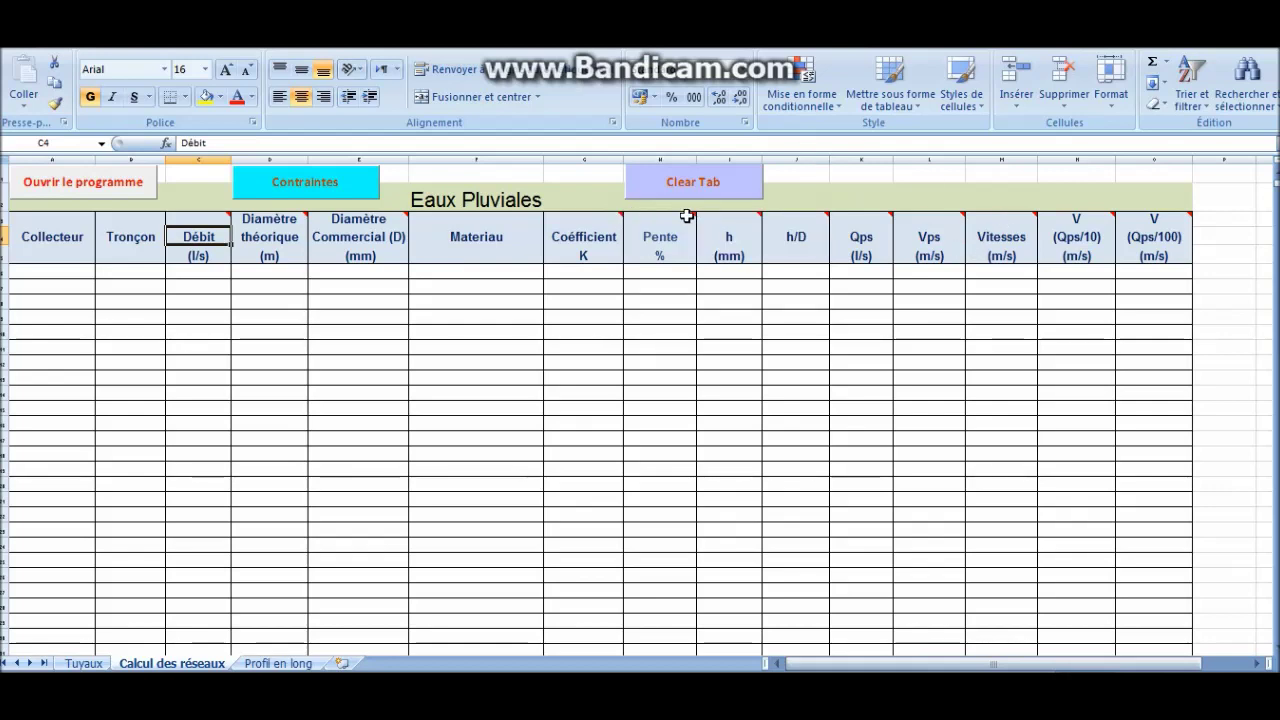
{"action": "mouse_move", "coordinate": [684, 220]}
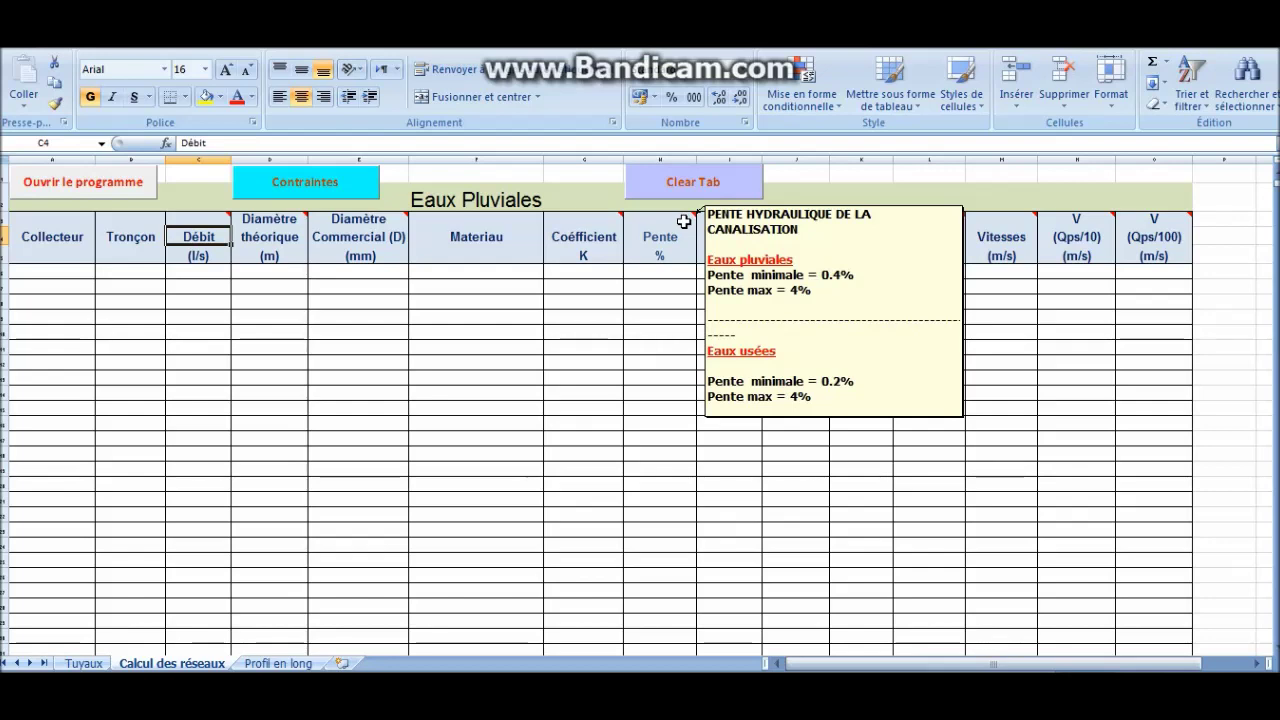
{"action": "mouse_move", "coordinate": [741, 226]}
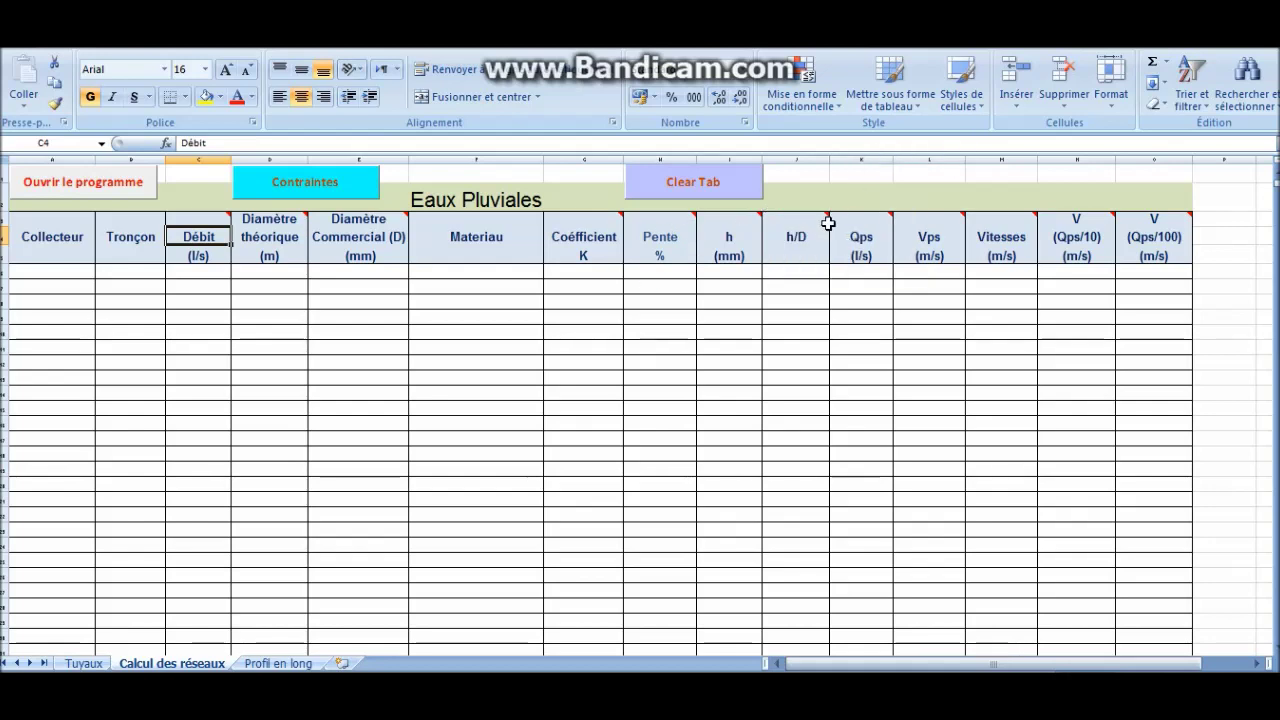
{"action": "mouse_move", "coordinate": [818, 221]}
Read the heading notes for Vps, Vitesses, V (Qps/10) and V (Qps/100) in the Eaux Pluviales table.
{"action": "left_click_drag", "start_coordinate": [1130, 664], "coordinate": [1155, 667]}
{"action": "mouse_move", "coordinate": [866, 211]}
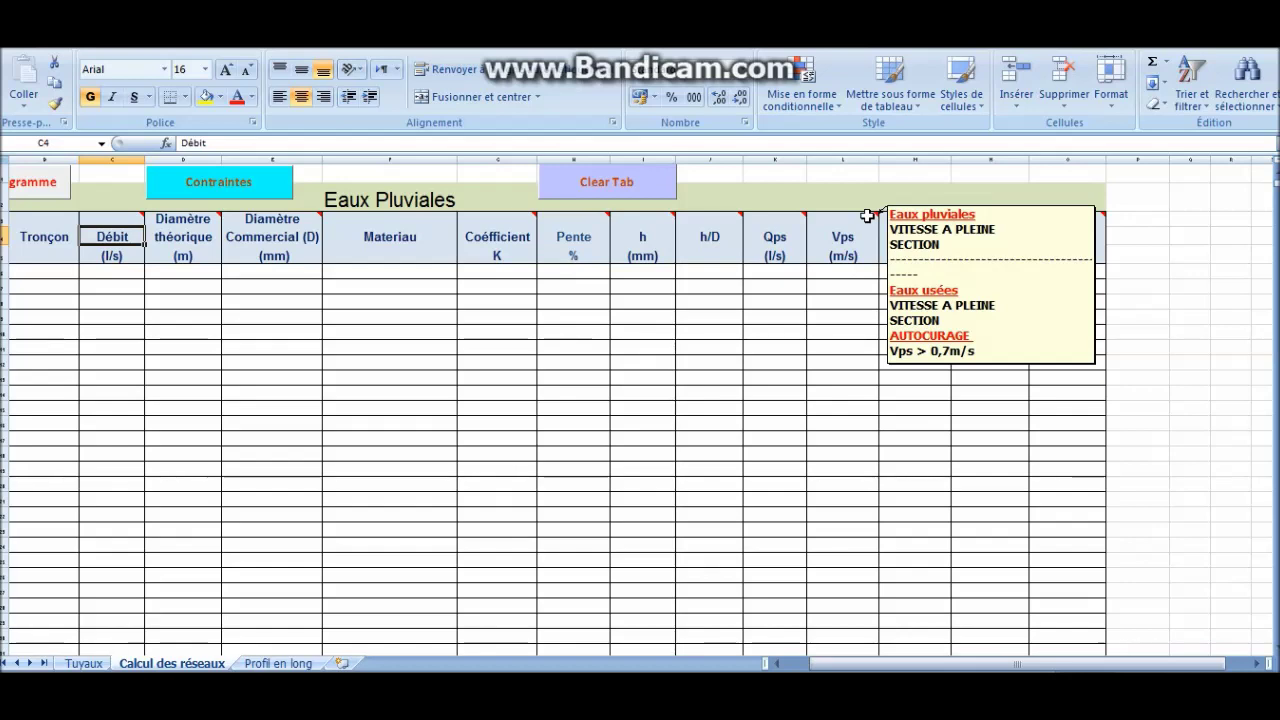
{"action": "mouse_move", "coordinate": [946, 214]}
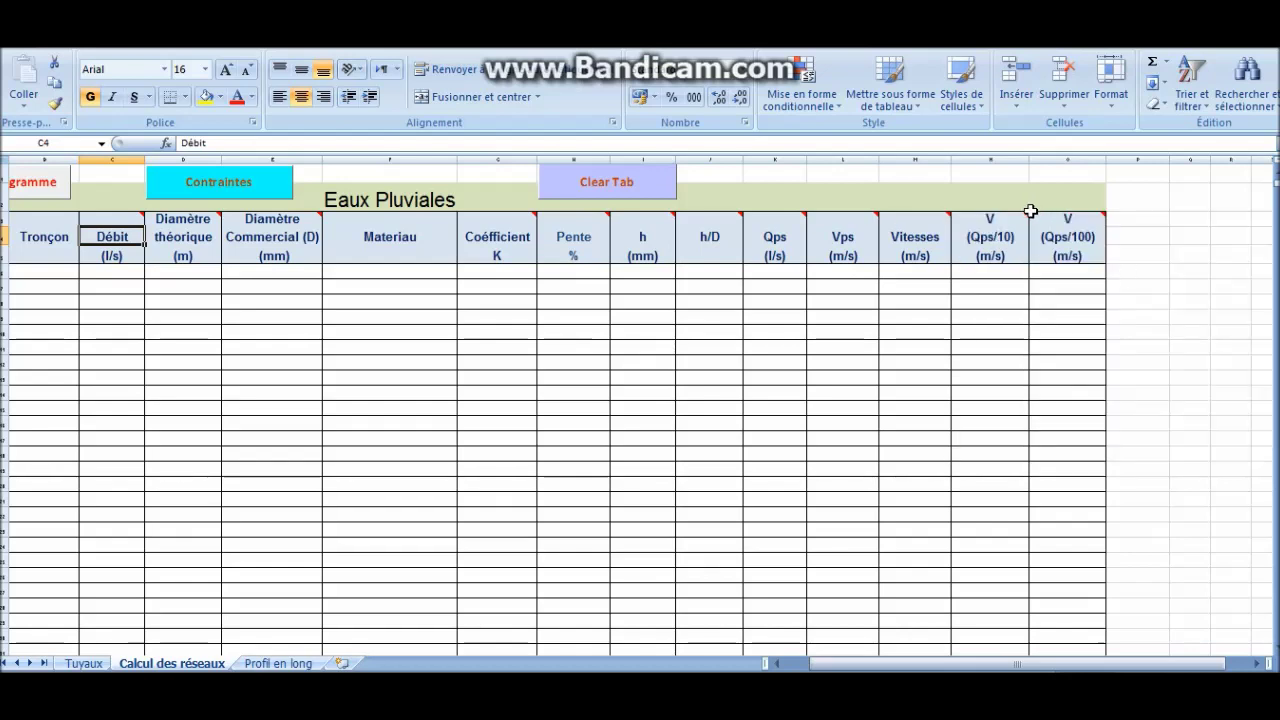
{"action": "mouse_move", "coordinate": [1012, 221]}
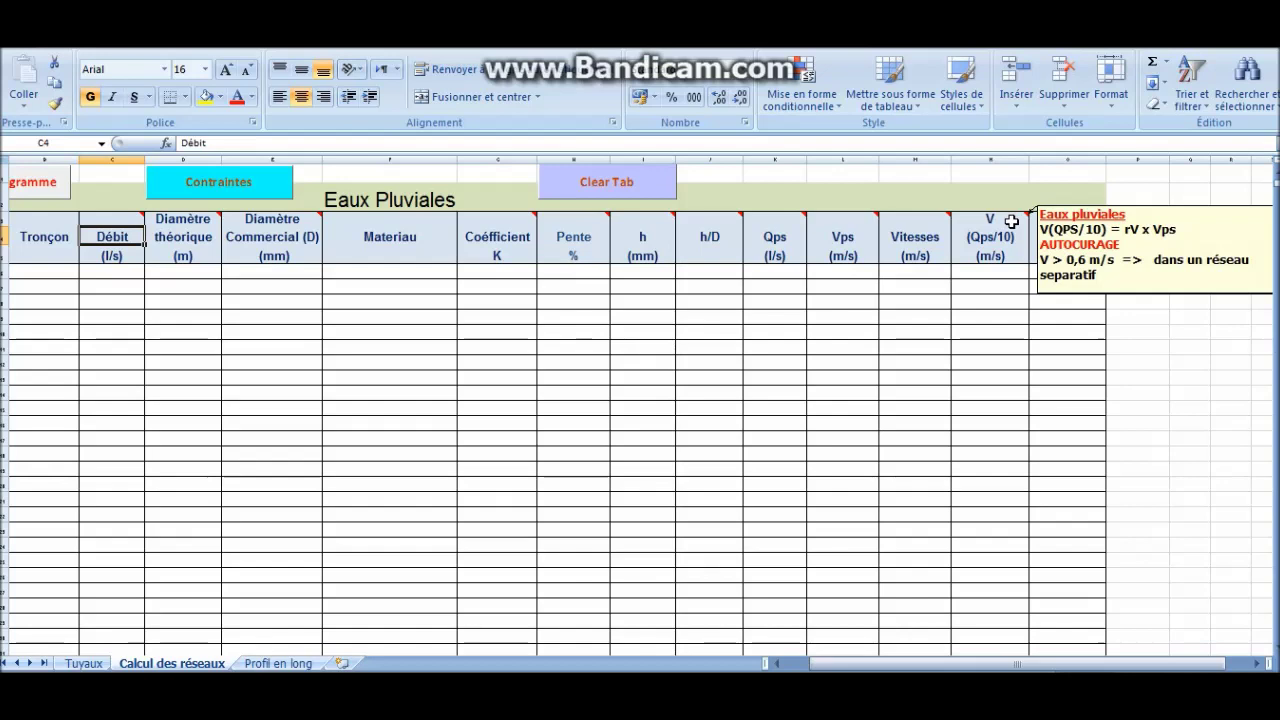
{"action": "mouse_move", "coordinate": [1096, 217]}
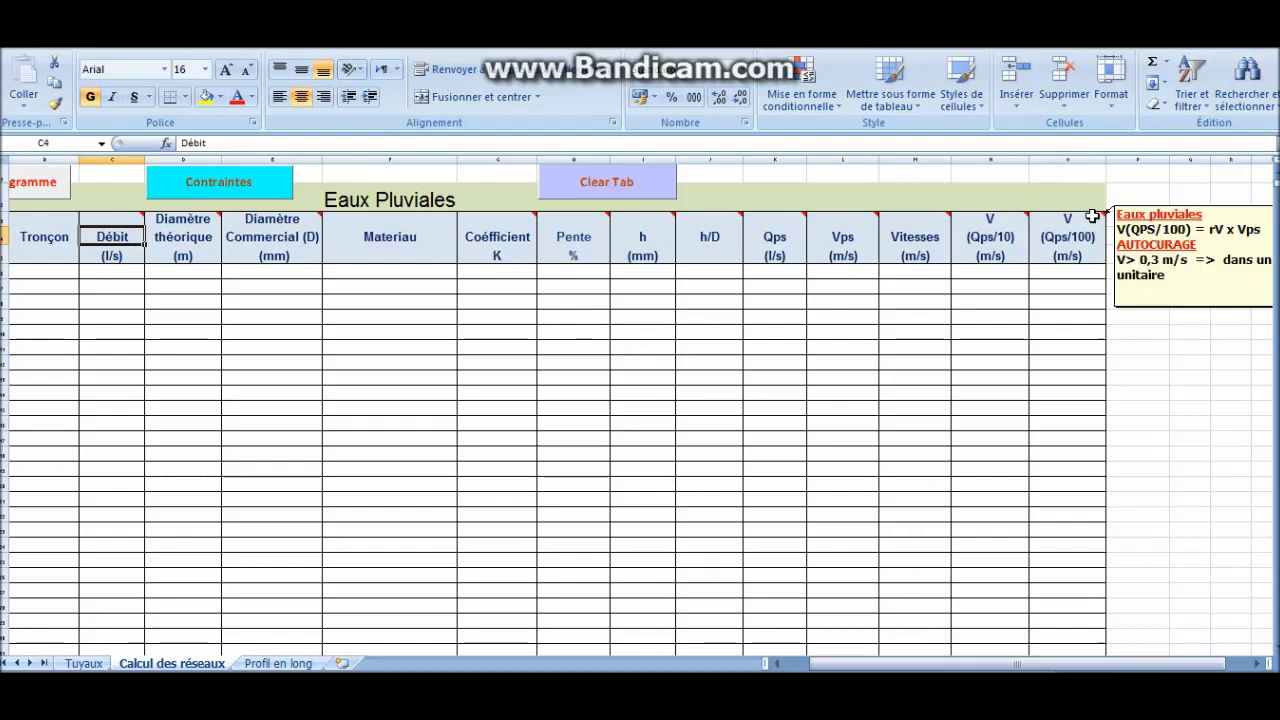
{"action": "left_click_drag", "start_coordinate": [1017, 663], "coordinate": [1040, 663]}
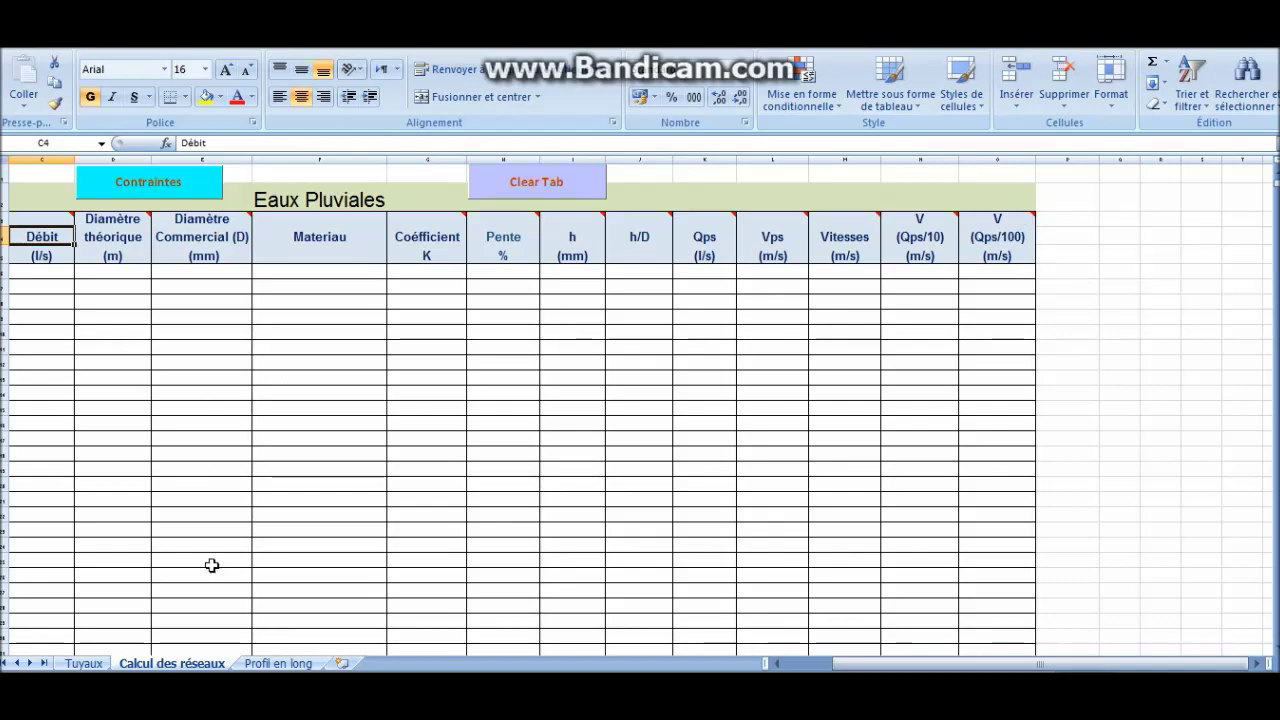
Examine the Nœud amont, Nom du Collecteur and Nœud aval headings and their note on the Profil en long sheet.
{"action": "left_click", "coordinate": [290, 664]}
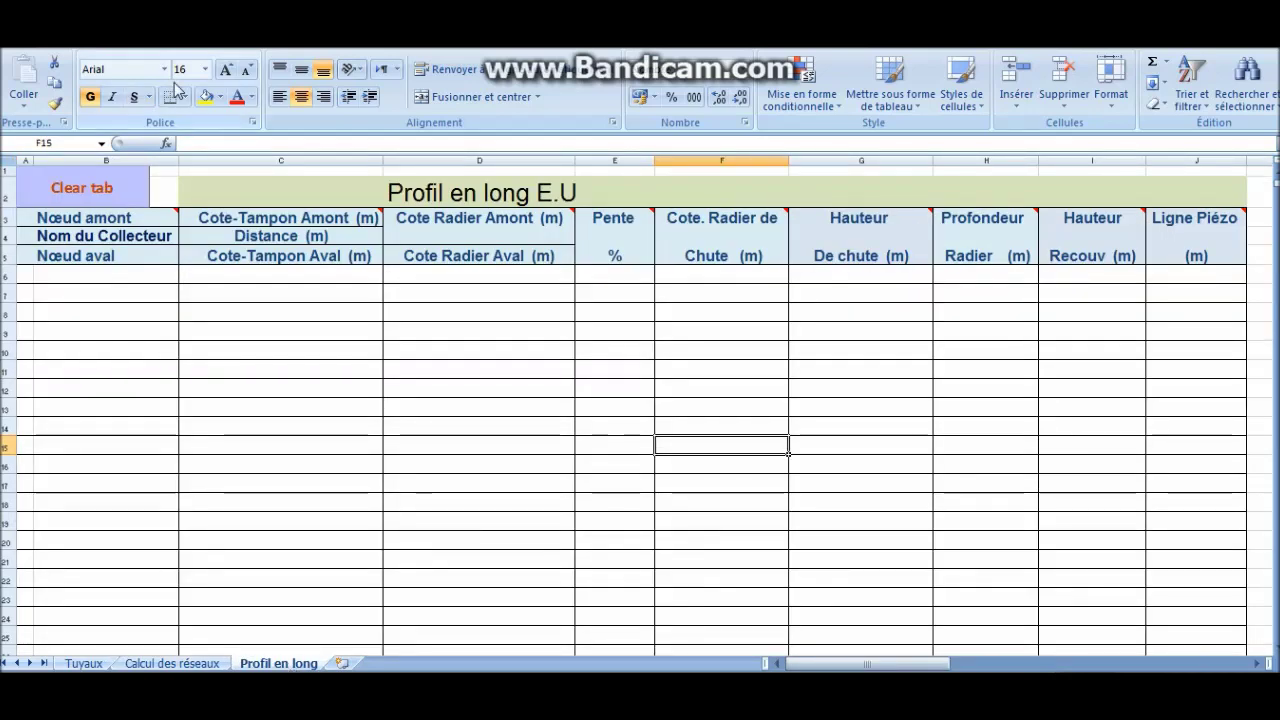
{"action": "mouse_move", "coordinate": [125, 224]}
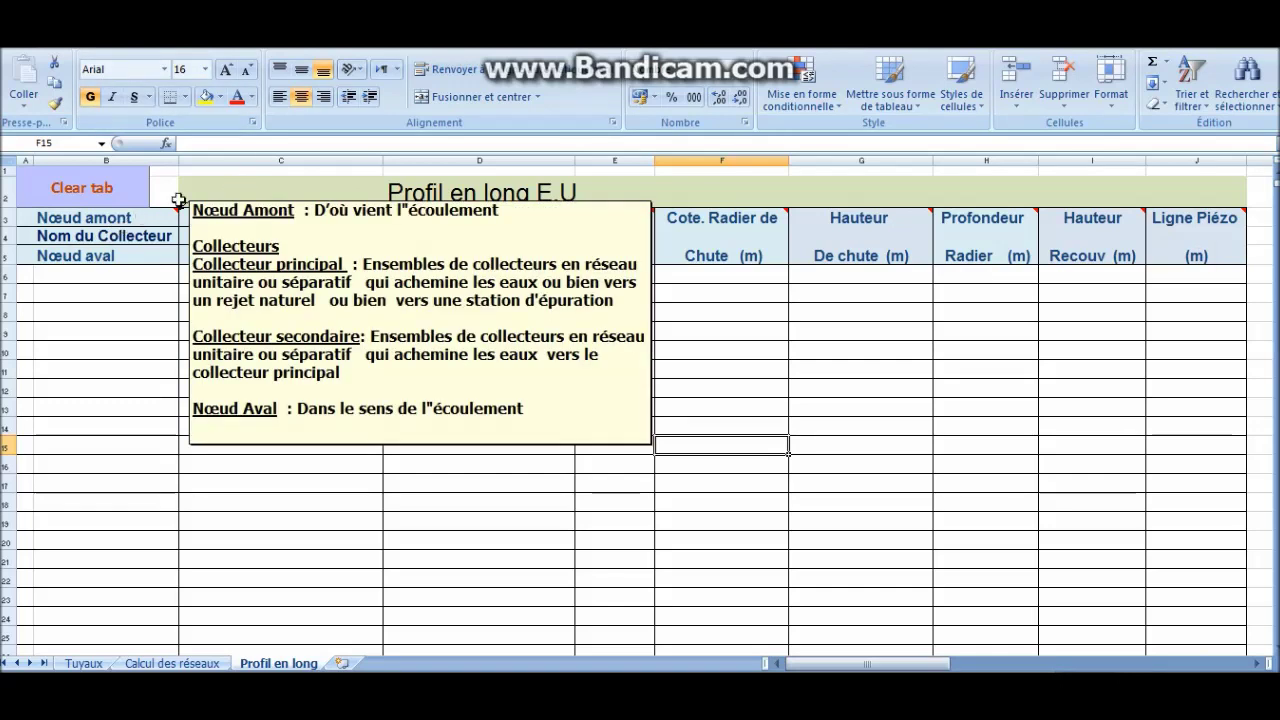
{"action": "left_click", "coordinate": [137, 222]}
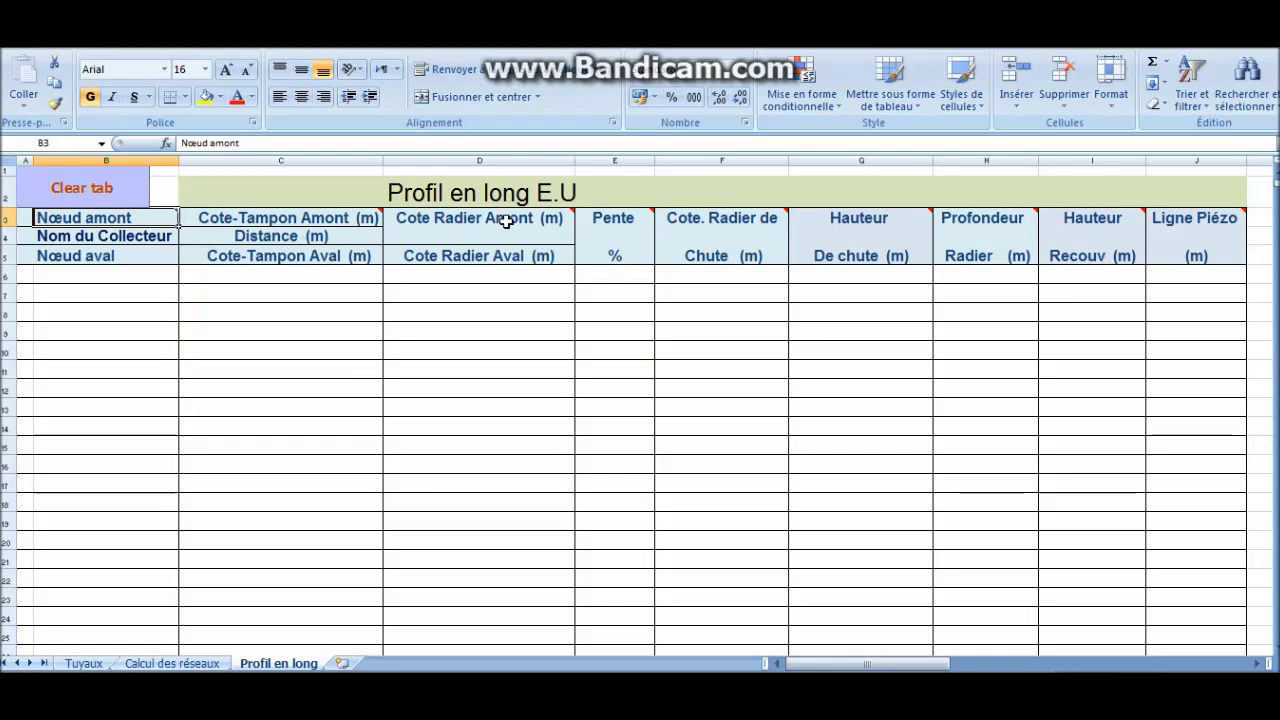
{"action": "mouse_move", "coordinate": [114, 218]}
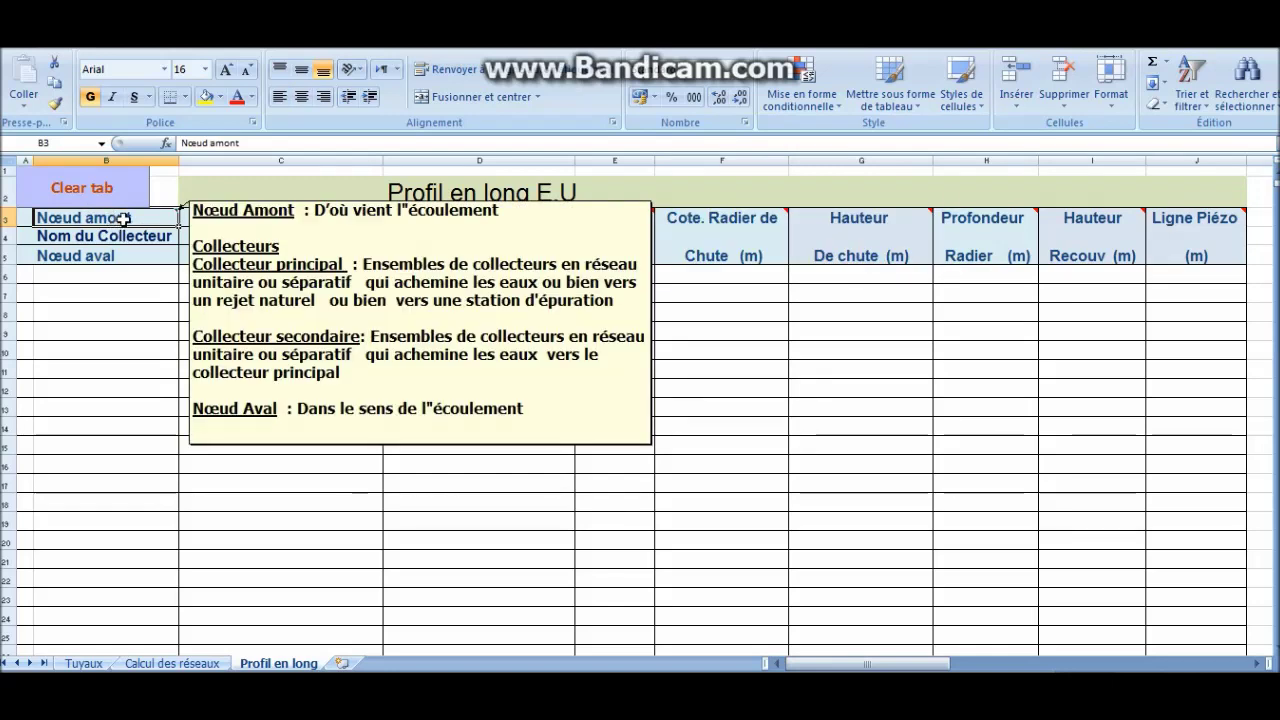
{"action": "left_click", "coordinate": [138, 241]}
{"action": "left_click", "coordinate": [109, 254]}
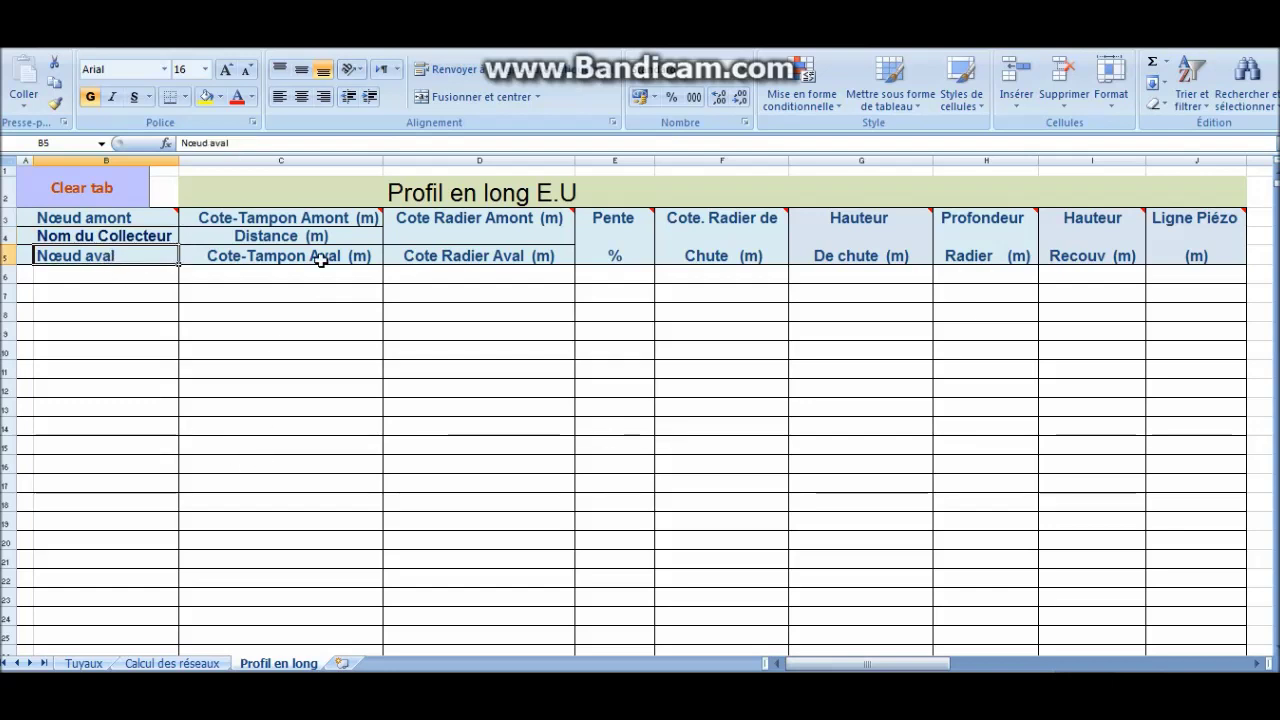
Go through the Cote-Tampon Amont, Distance, Cote-Tampon Aval and upstream and downstream Cote Radier headings.
{"action": "left_click", "coordinate": [306, 218]}
{"action": "left_click", "coordinate": [297, 240]}
{"action": "left_click", "coordinate": [300, 257]}
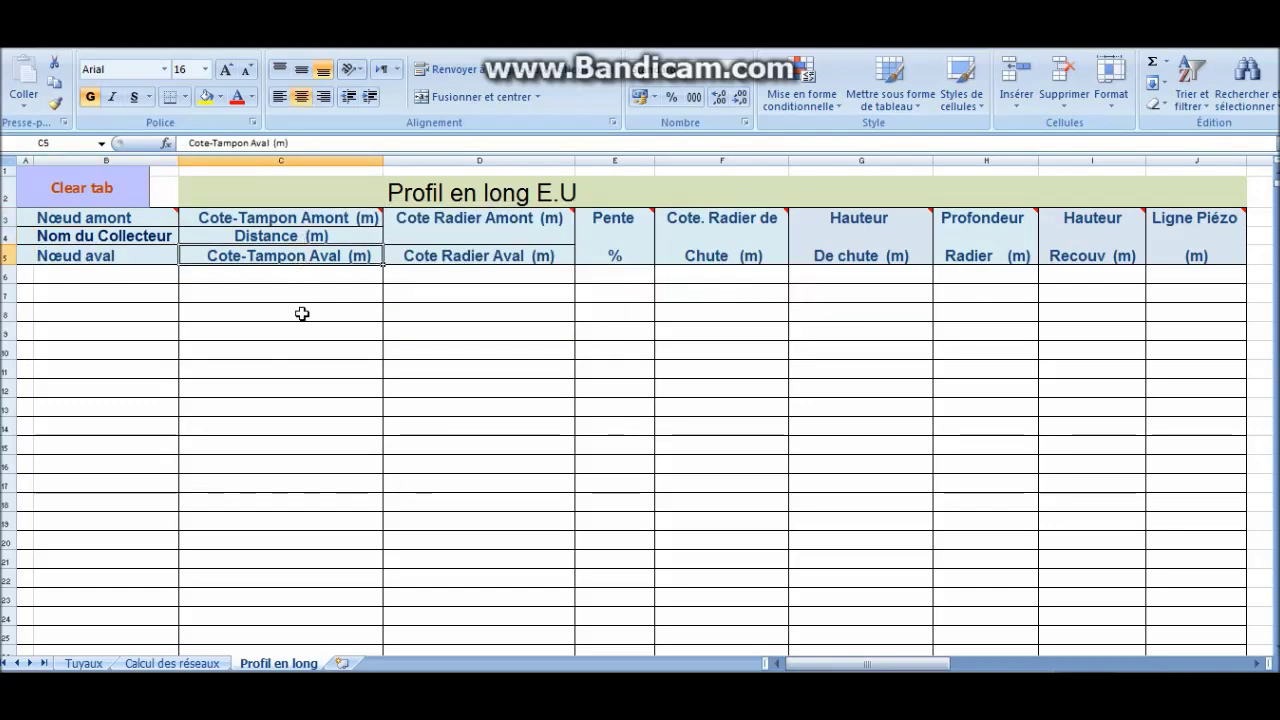
{"action": "left_click", "coordinate": [491, 215]}
{"action": "left_click", "coordinate": [478, 257]}
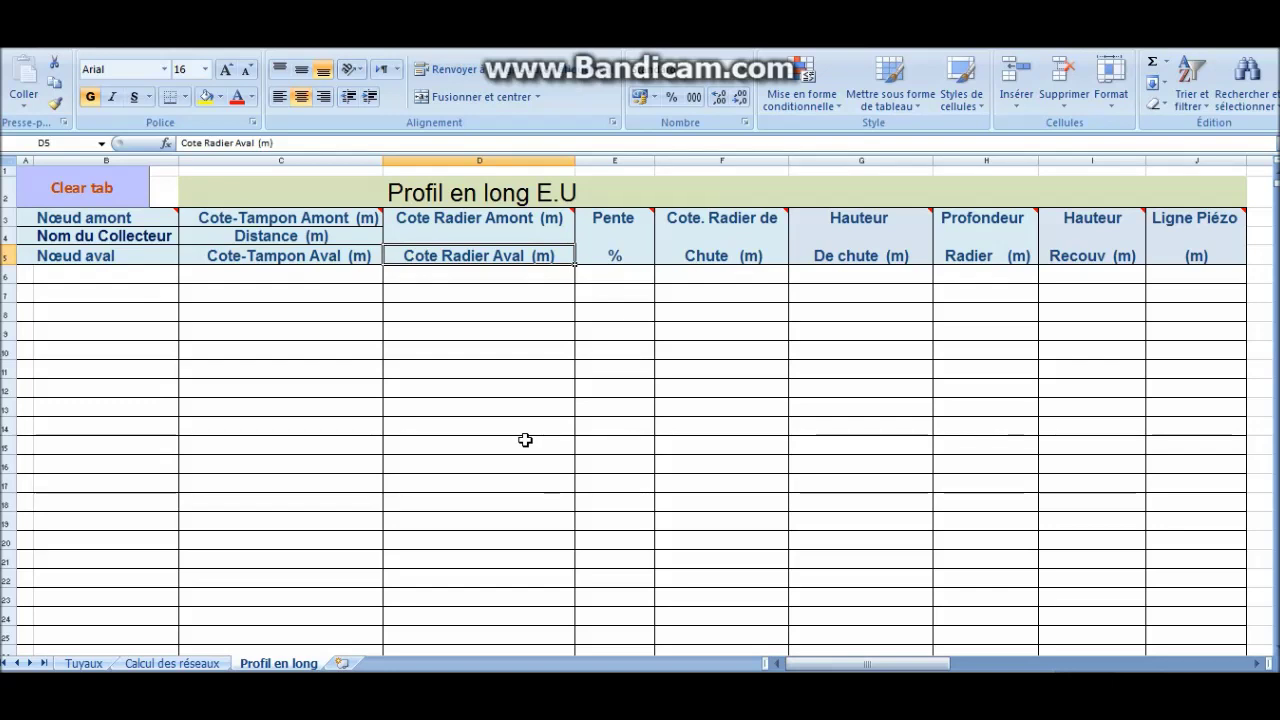
Read the Profil en long heading notes from Nœud amont through Cote-Tampon, Cote Radier, Pente and the chute columns to Profondeur Radier.
{"action": "mouse_move", "coordinate": [167, 215]}
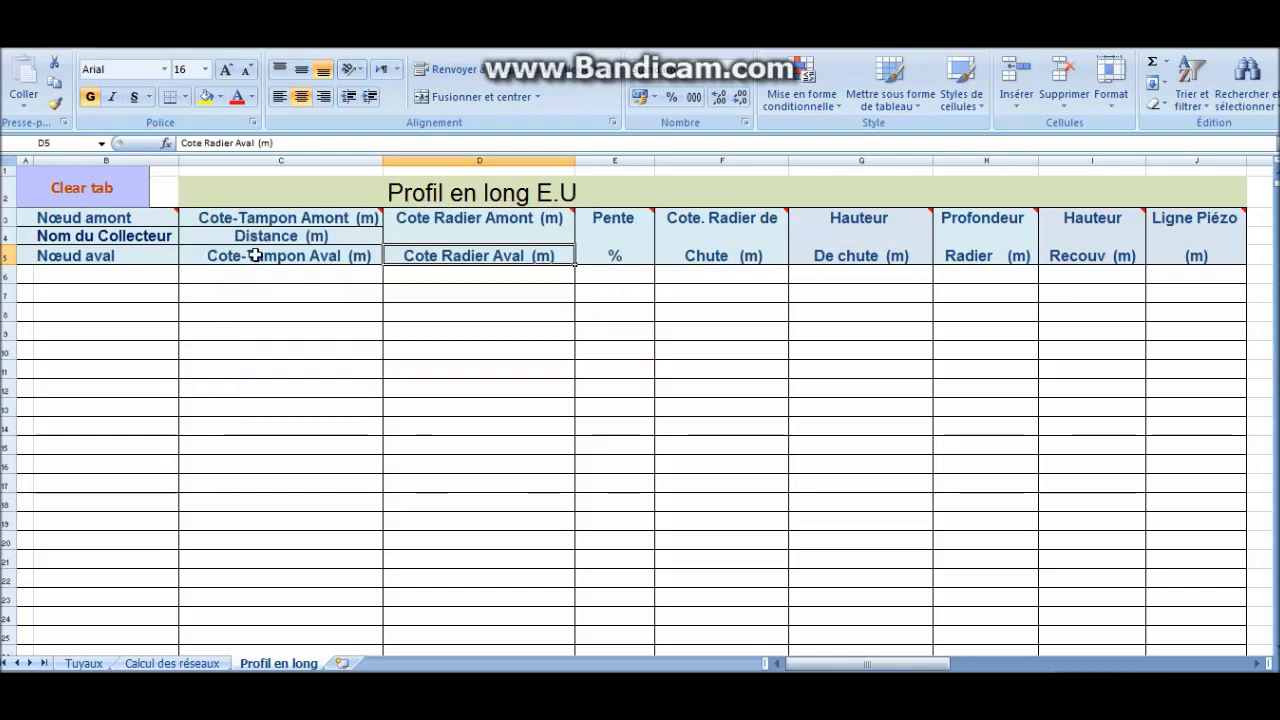
{"action": "mouse_move", "coordinate": [370, 220]}
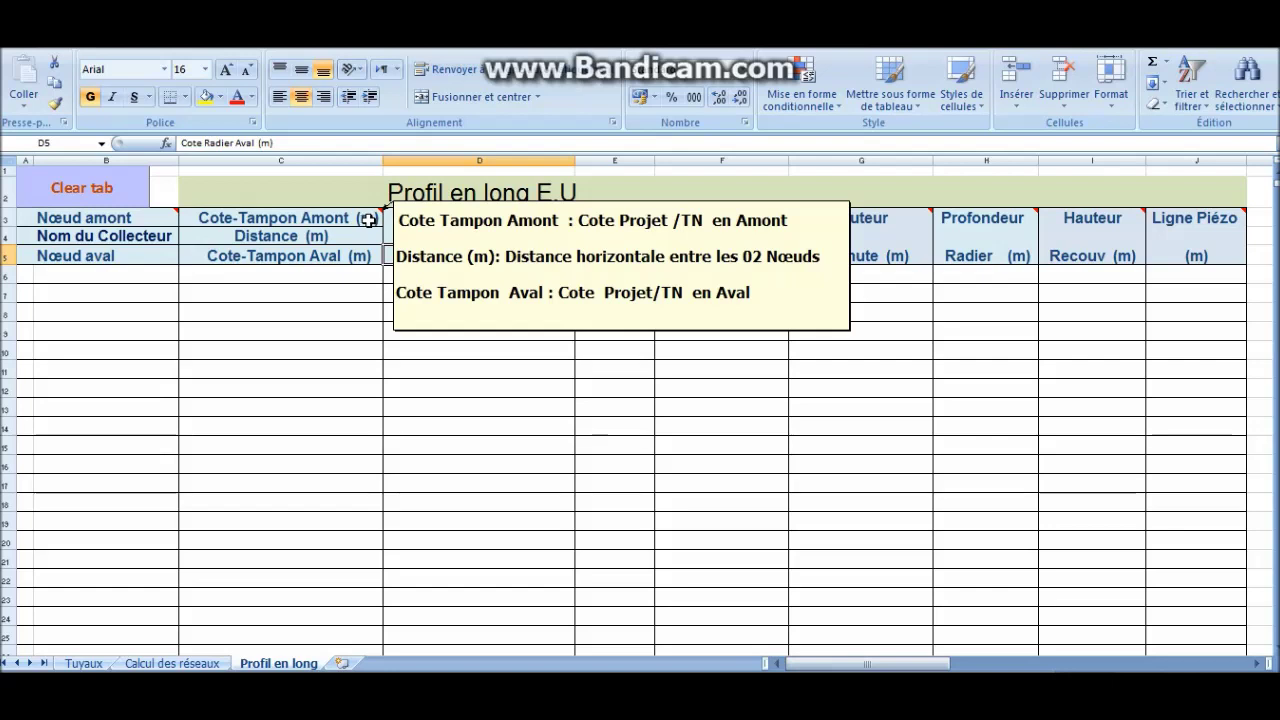
{"action": "mouse_move", "coordinate": [549, 218]}
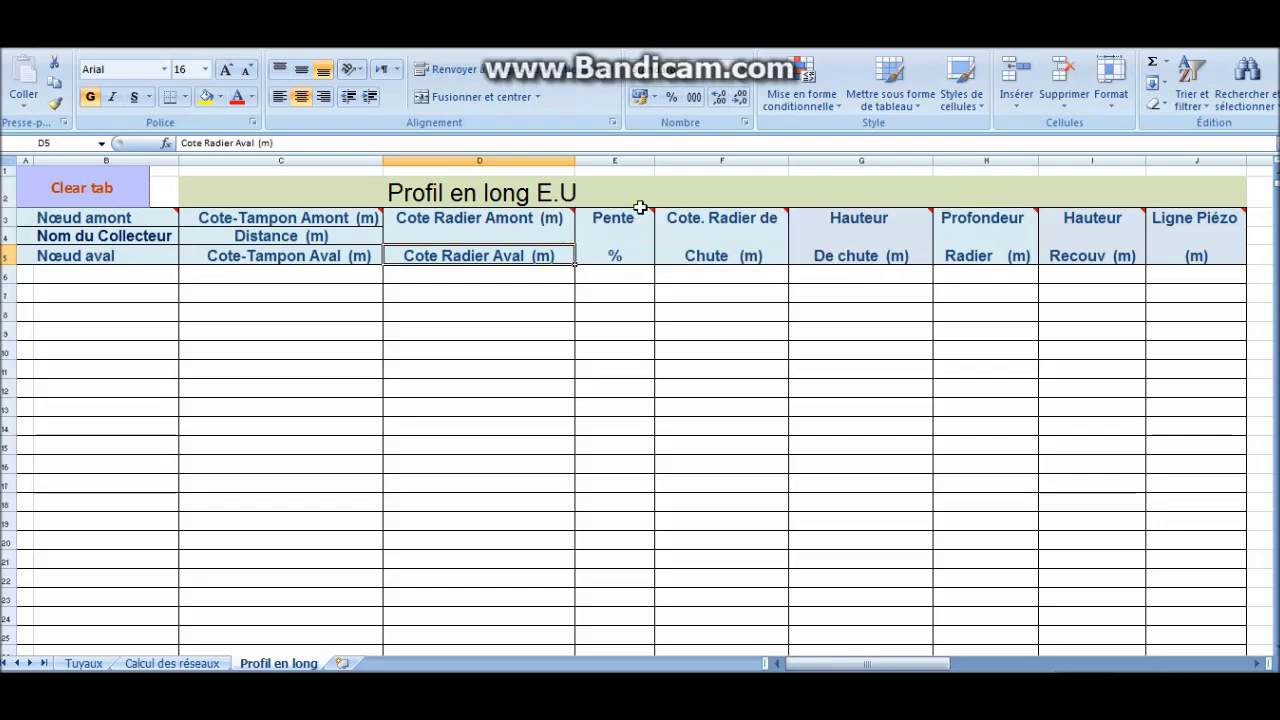
{"action": "mouse_move", "coordinate": [649, 212]}
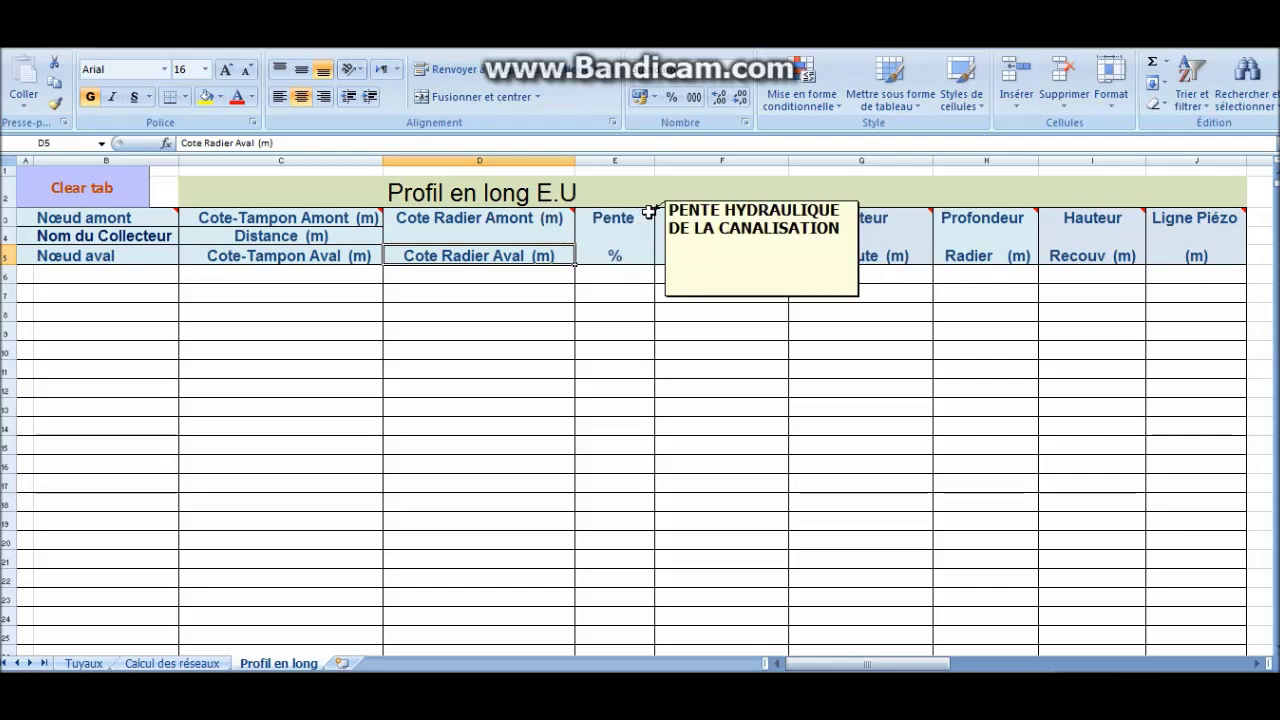
{"action": "mouse_move", "coordinate": [775, 218]}
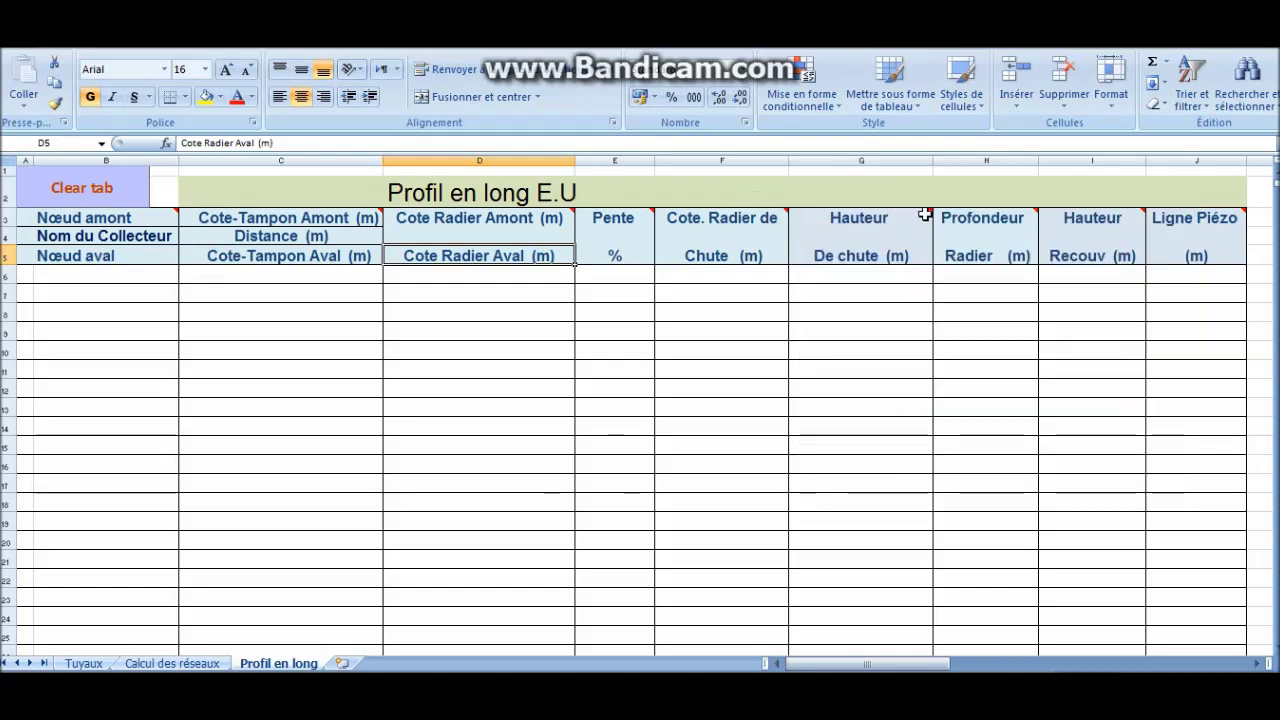
{"action": "mouse_move", "coordinate": [915, 220]}
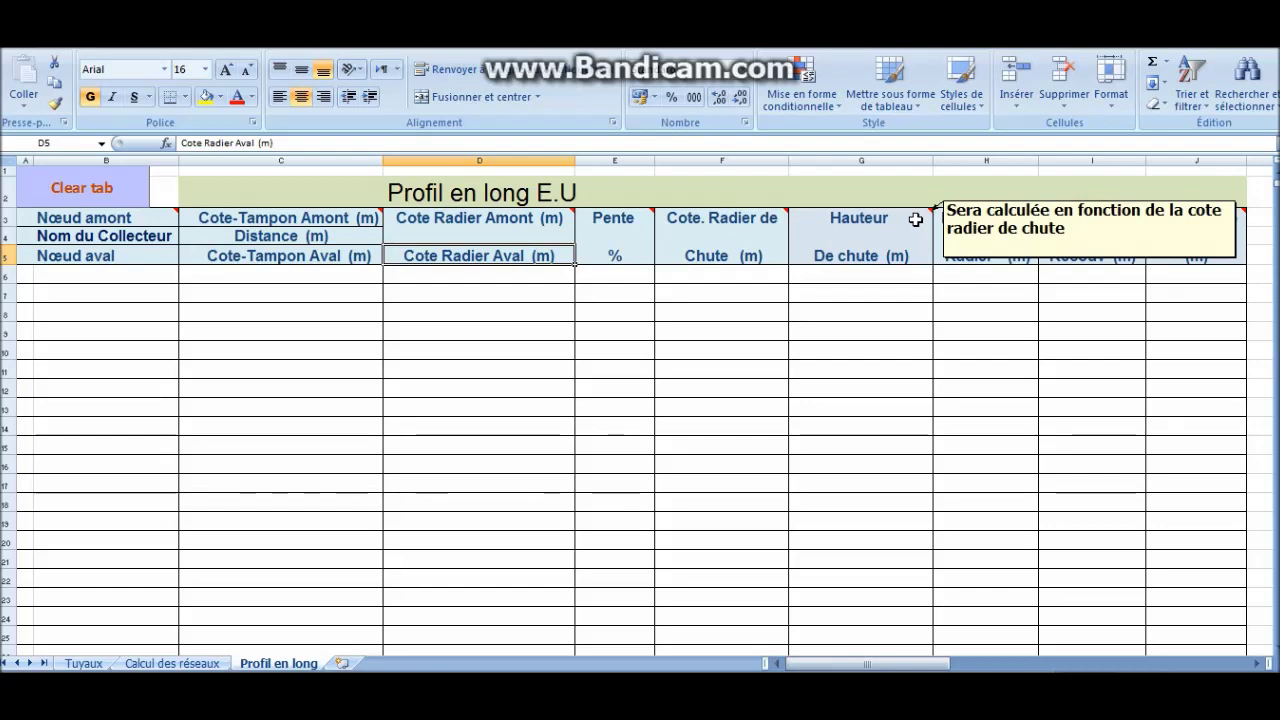
{"action": "mouse_move", "coordinate": [1018, 215]}
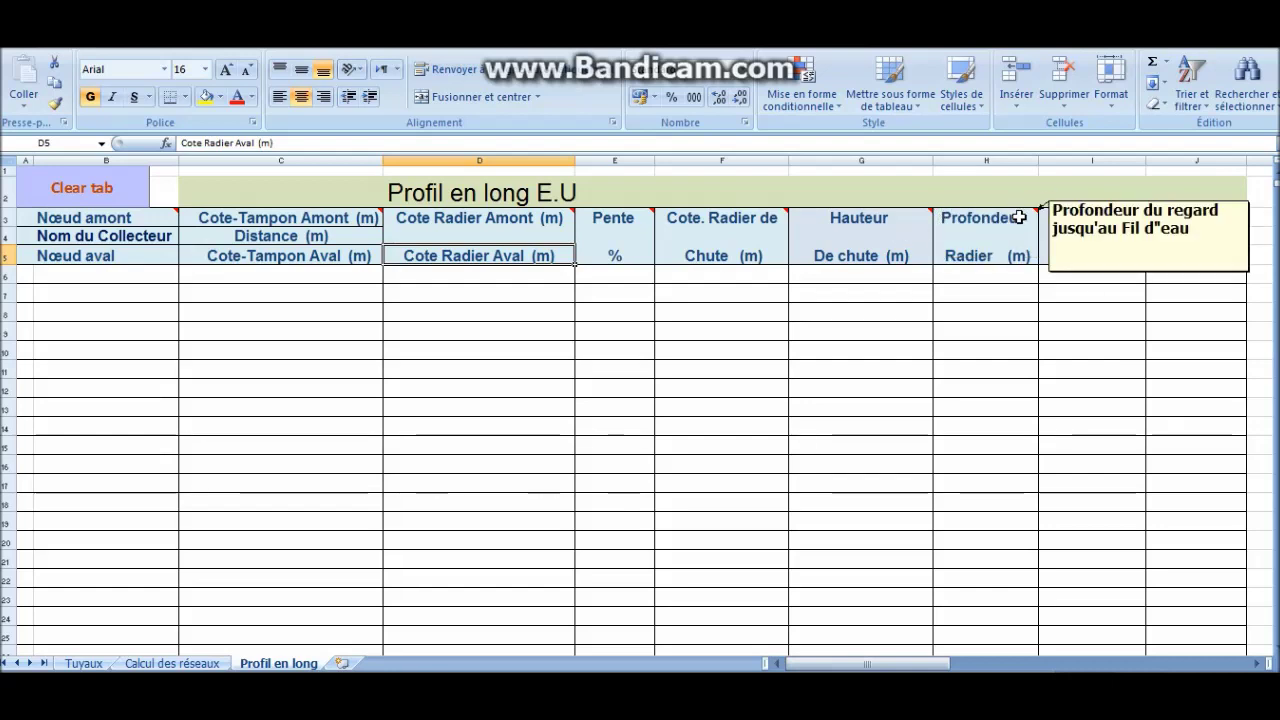
Read the heading notes for Hauteur Recouv and Ligne Piézo in the Profil en long table.
{"action": "left_click_drag", "start_coordinate": [905, 666], "coordinate": [918, 667]}
{"action": "mouse_move", "coordinate": [562, 220]}
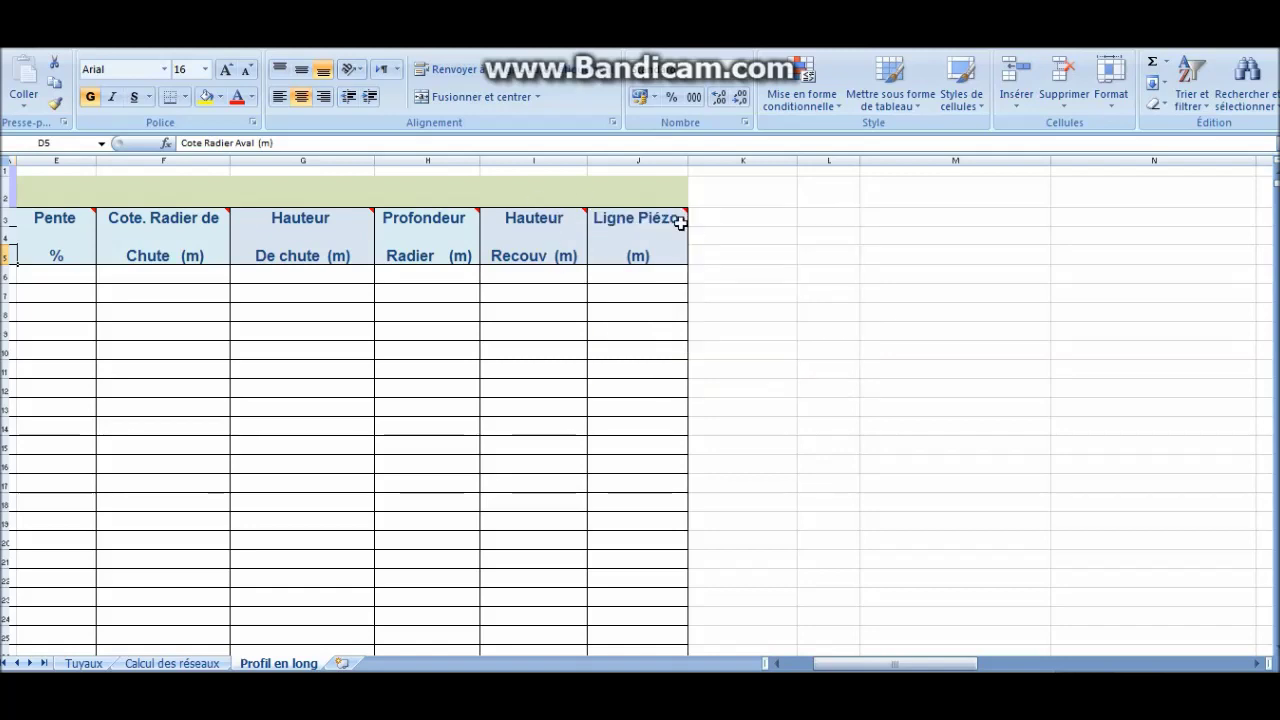
{"action": "mouse_move", "coordinate": [680, 218]}
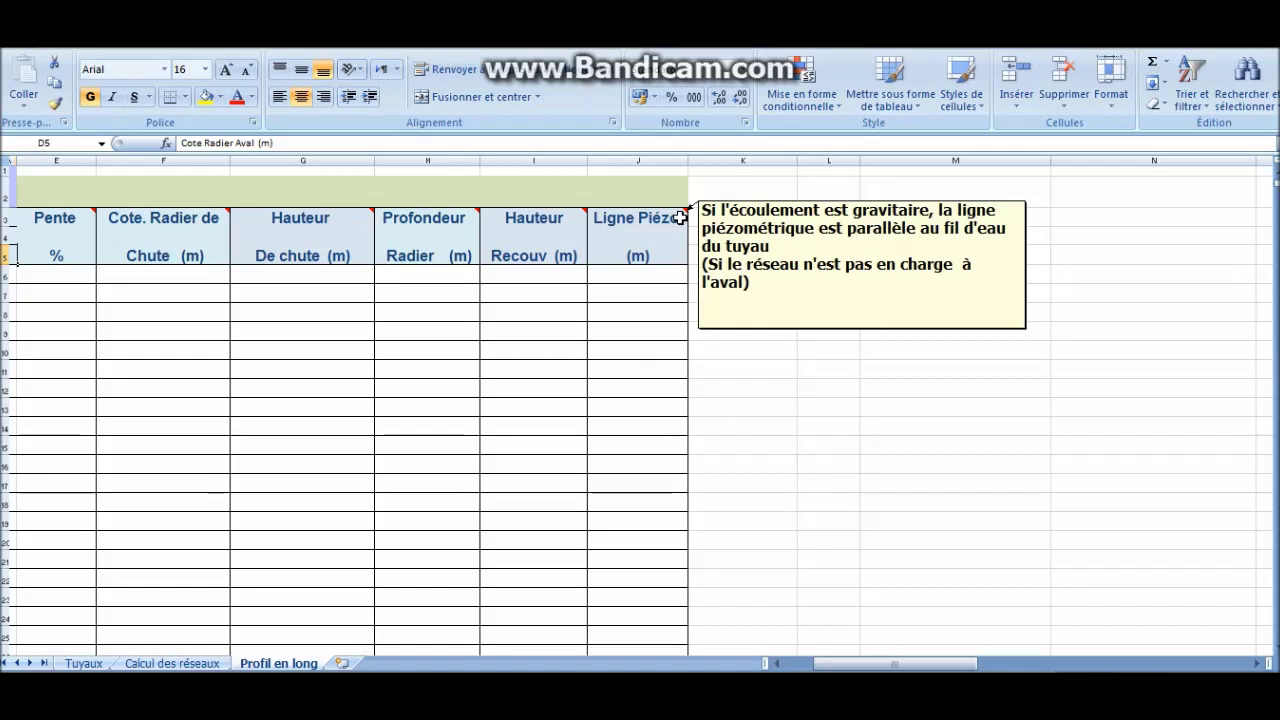
Look over the Calcul des réseaux and Tuyaux sheets, finishing on the first columns of Calcul des réseaux.
{"action": "left_click", "coordinate": [165, 663]}
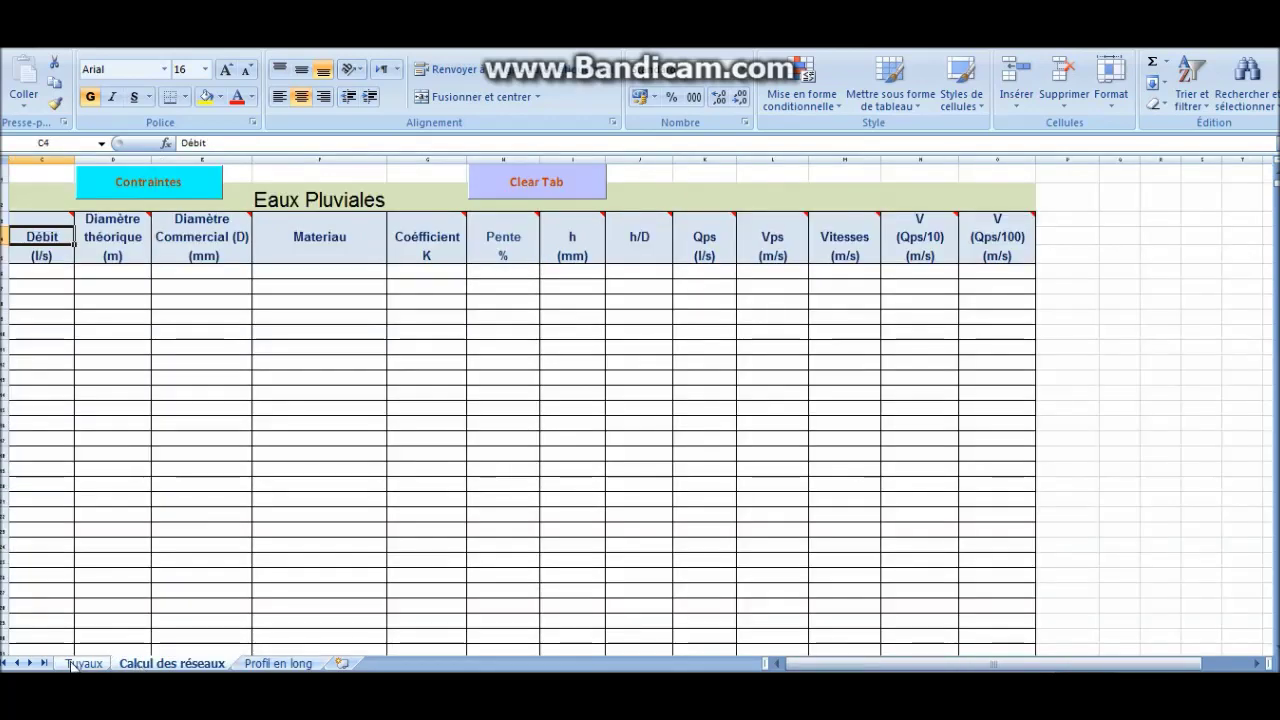
{"action": "left_click", "coordinate": [80, 663]}
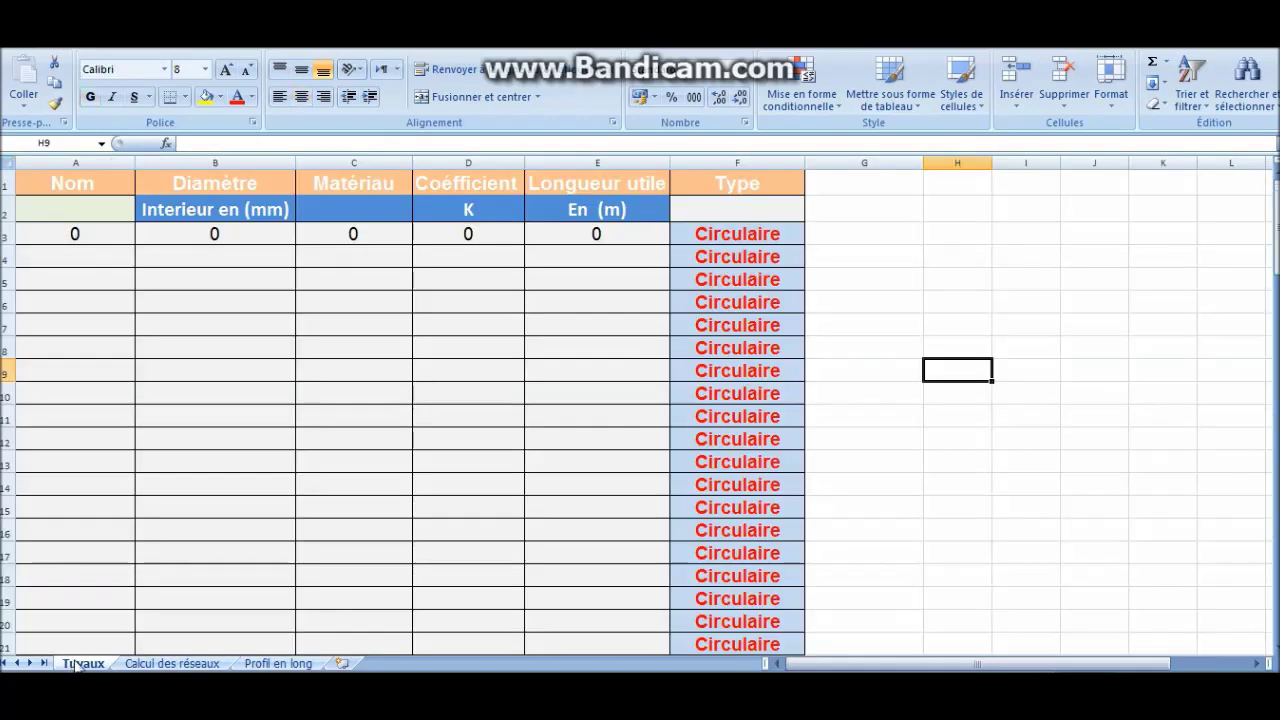
{"action": "left_click", "coordinate": [171, 663]}
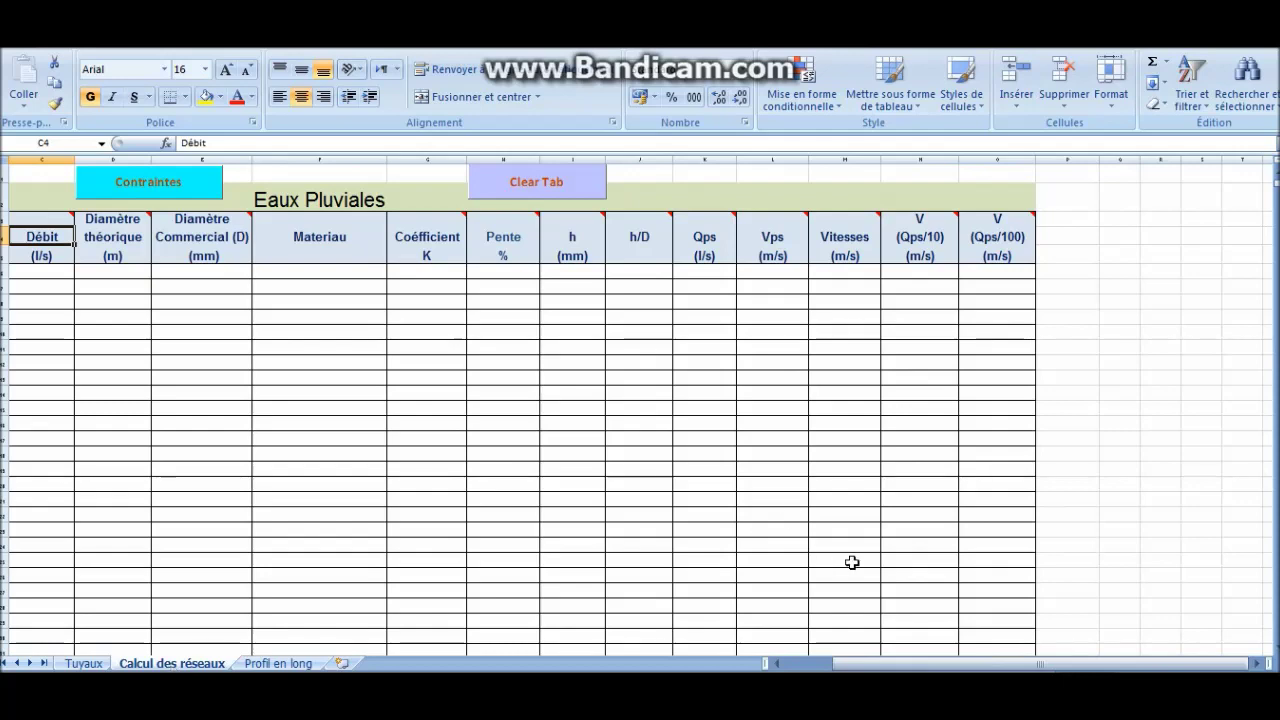
{"action": "left_click_drag", "start_coordinate": [905, 665], "coordinate": [856, 662]}
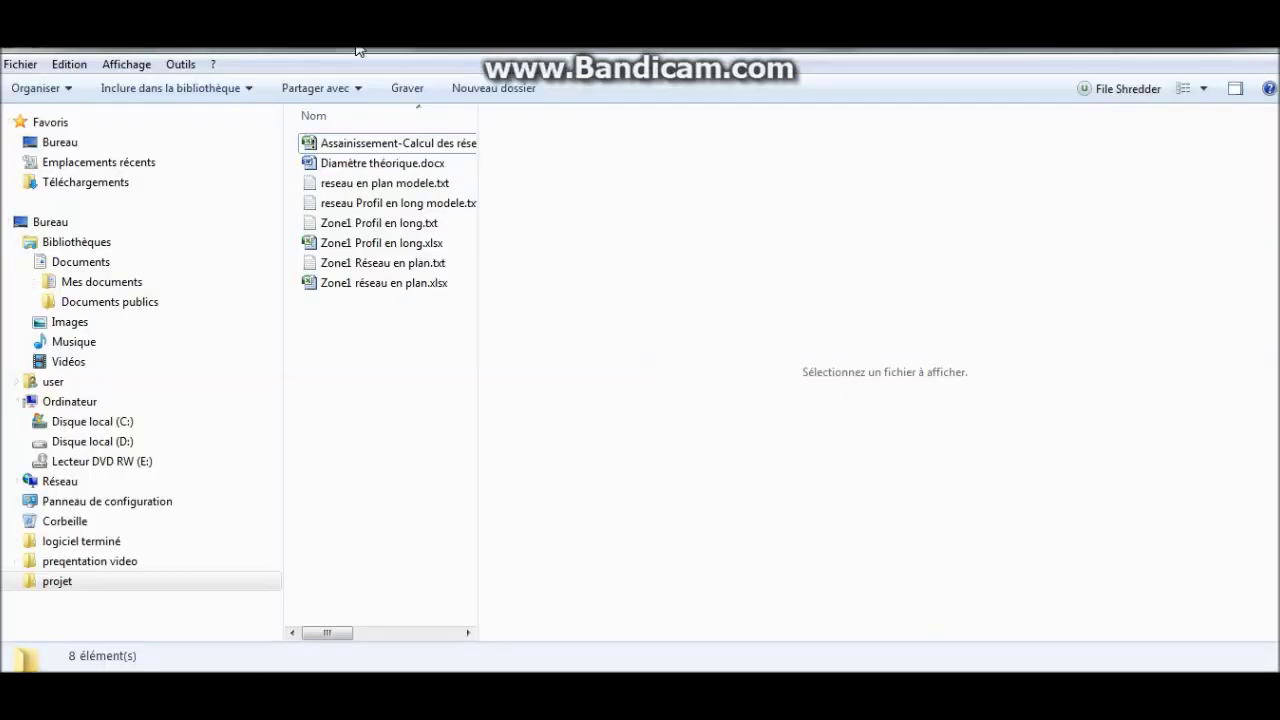
Open reseau en plan modele.txt from the projet folder and place it below the Calcul des réseaux headings for comparison.
{"action": "left_click", "coordinate": [361, 187]}
{"action": "double_click", "coordinate": [361, 187]}
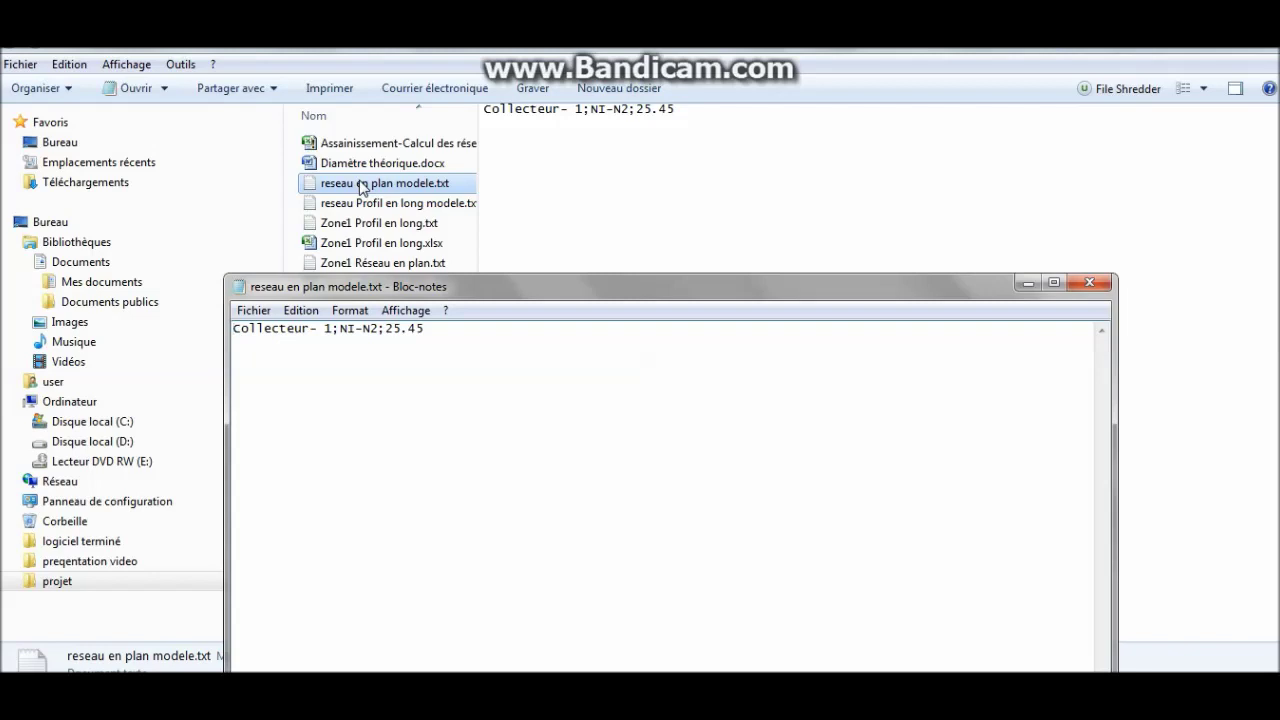
{"action": "left_click", "coordinate": [124, 690]}
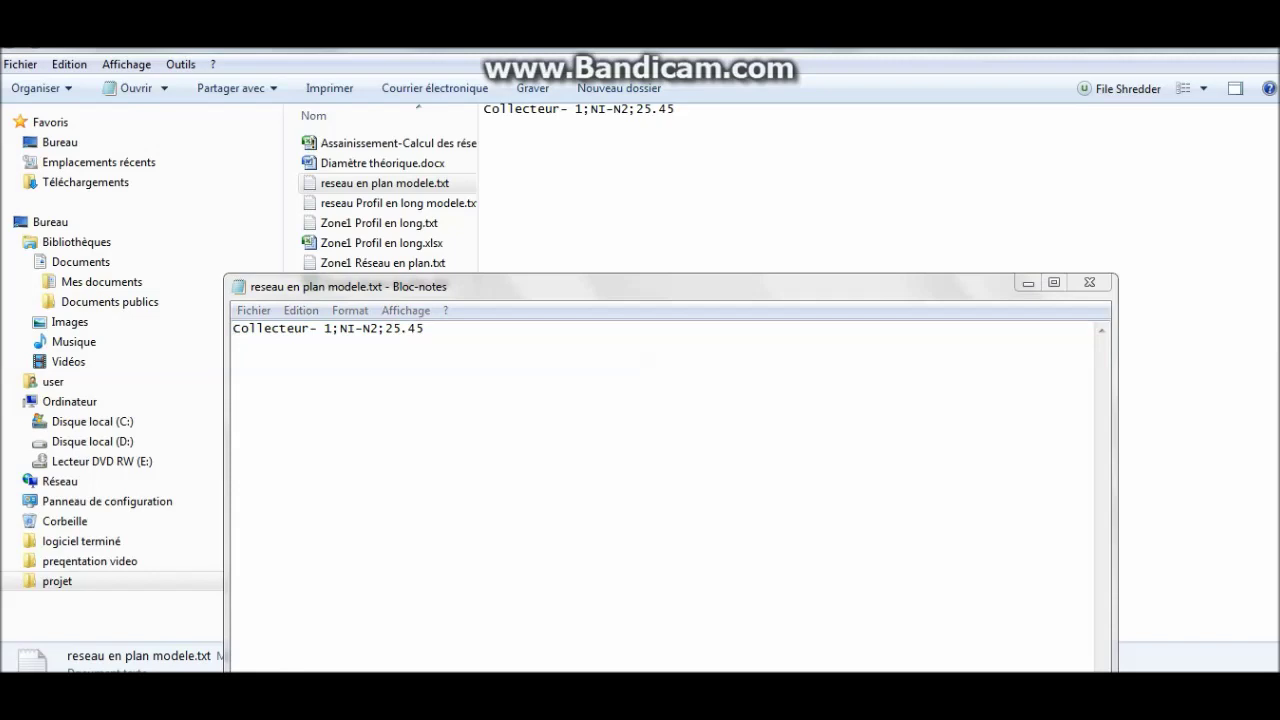
{"action": "left_click", "coordinate": [300, 690]}
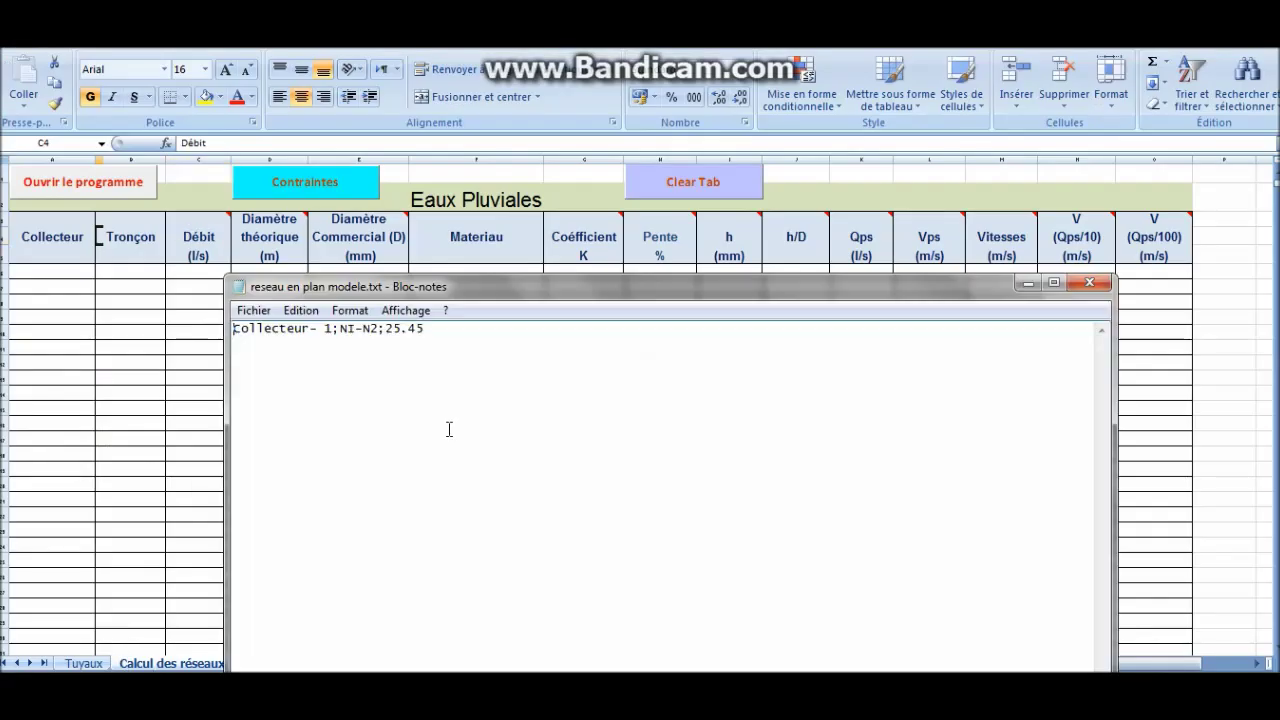
{"action": "left_click_drag", "start_coordinate": [673, 288], "coordinate": [784, 325]}
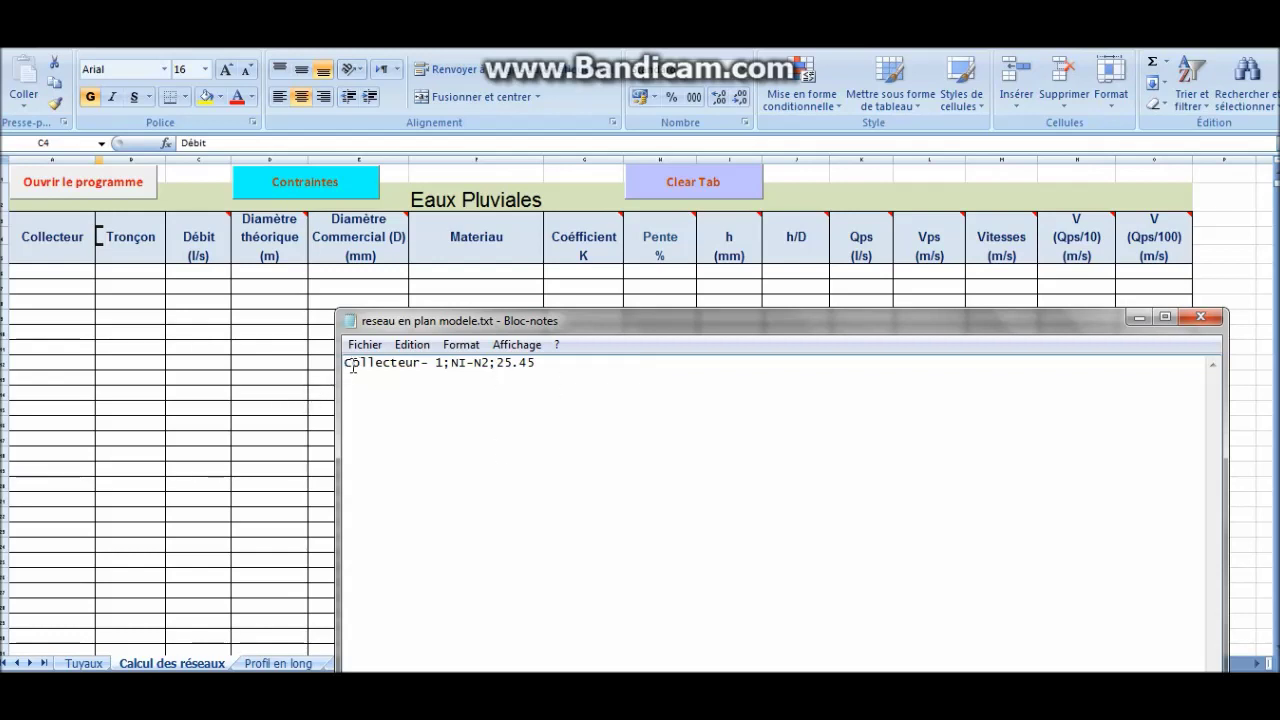
Copy the line "Collecteur- 1;NI-N2;25.45" onto two further lines of reseau en plan modele.txt and minimize the file.
{"action": "left_click_drag", "start_coordinate": [354, 366], "coordinate": [556, 368]}
{"action": "right_click", "coordinate": [518, 366]}
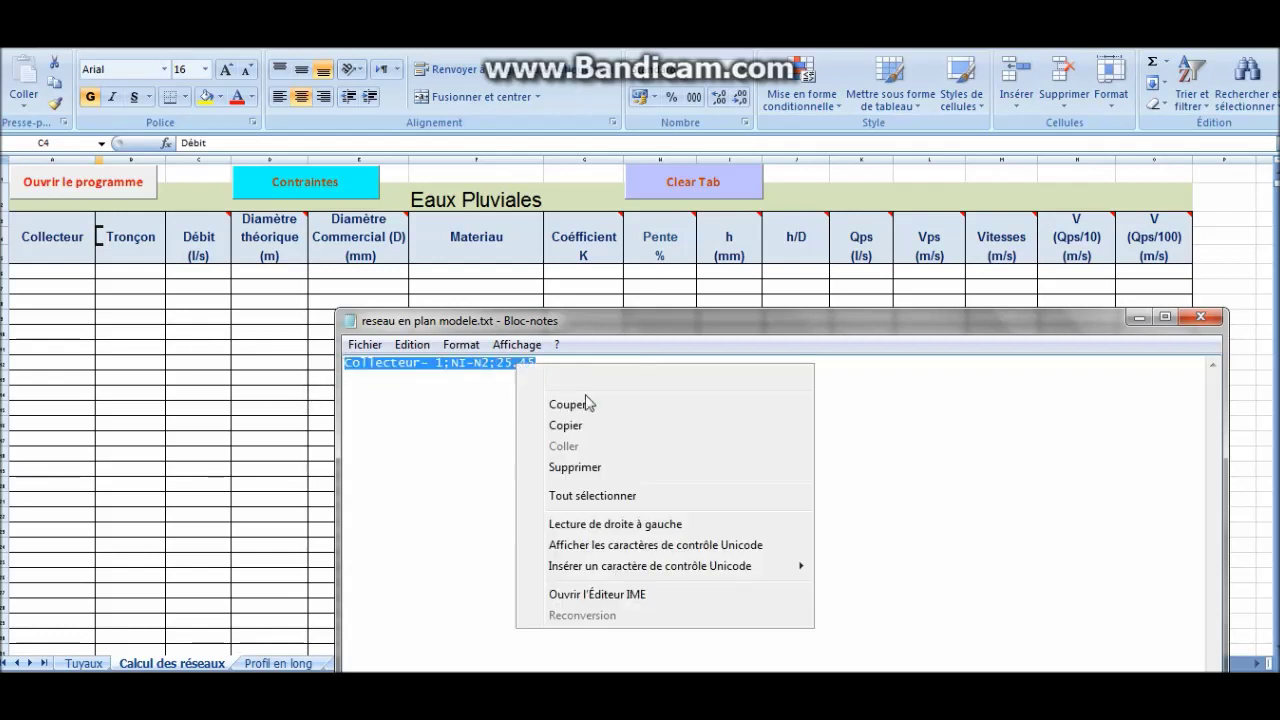
{"action": "left_click", "coordinate": [565, 425]}
{"action": "left_click", "coordinate": [545, 366]}
{"action": "key", "text": "Return"}
{"action": "right_click", "coordinate": [381, 375]}
{"action": "left_click", "coordinate": [421, 462]}
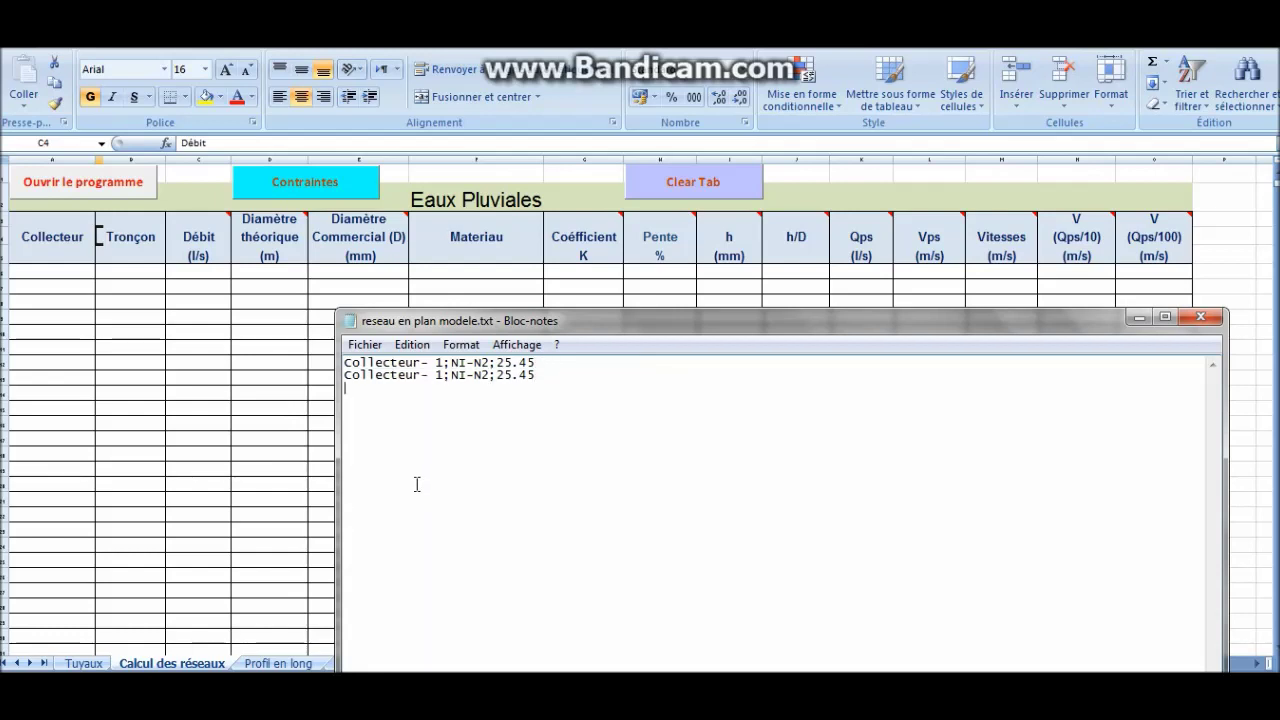
{"action": "right_click", "coordinate": [358, 386]}
{"action": "left_click", "coordinate": [382, 466]}
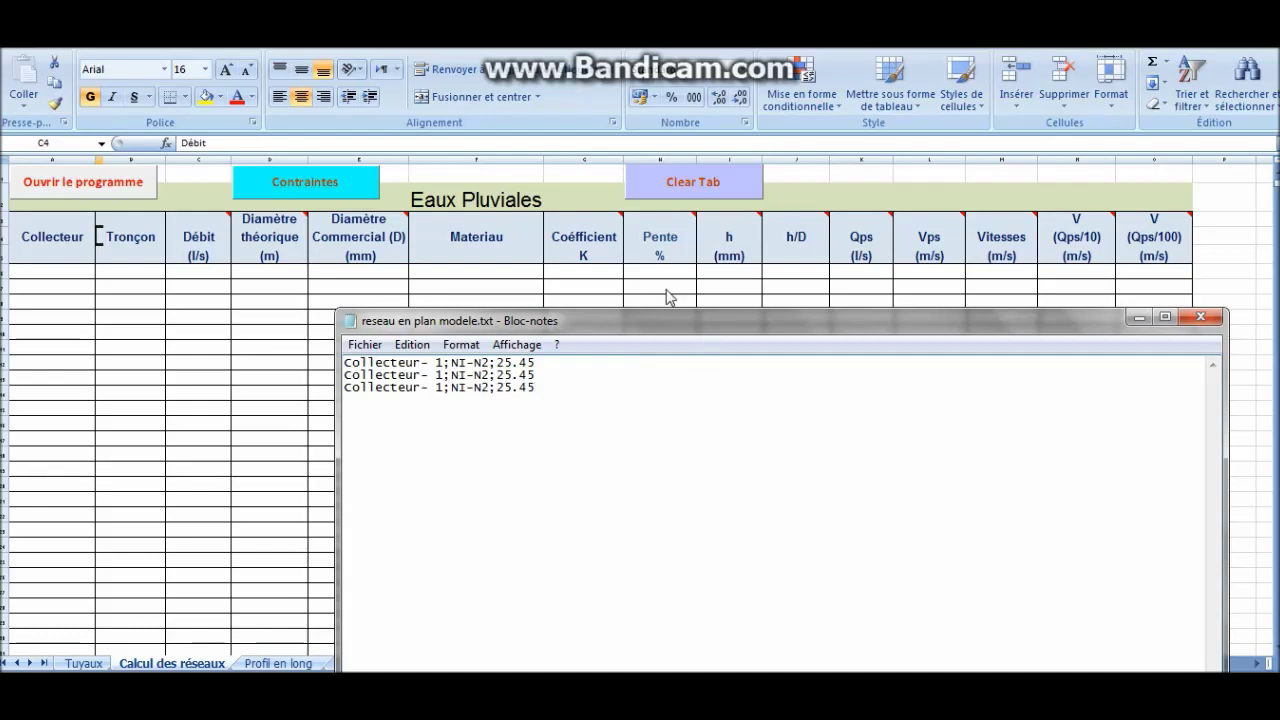
{"action": "left_click", "coordinate": [1138, 317]}
Open reseau Profil en long modele.txt and place it below the headings of the Profil en long sheet for comparison.
{"action": "key", "text": "alt+Tab"}
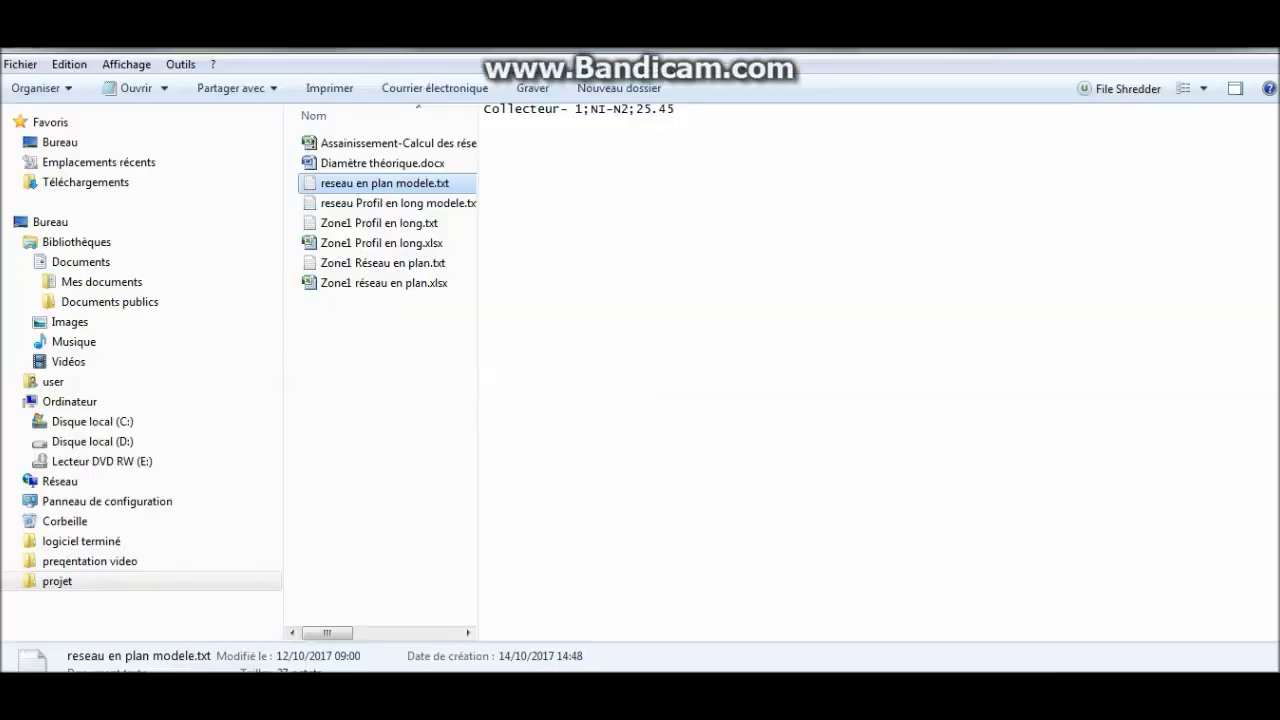
{"action": "double_click", "coordinate": [398, 204]}
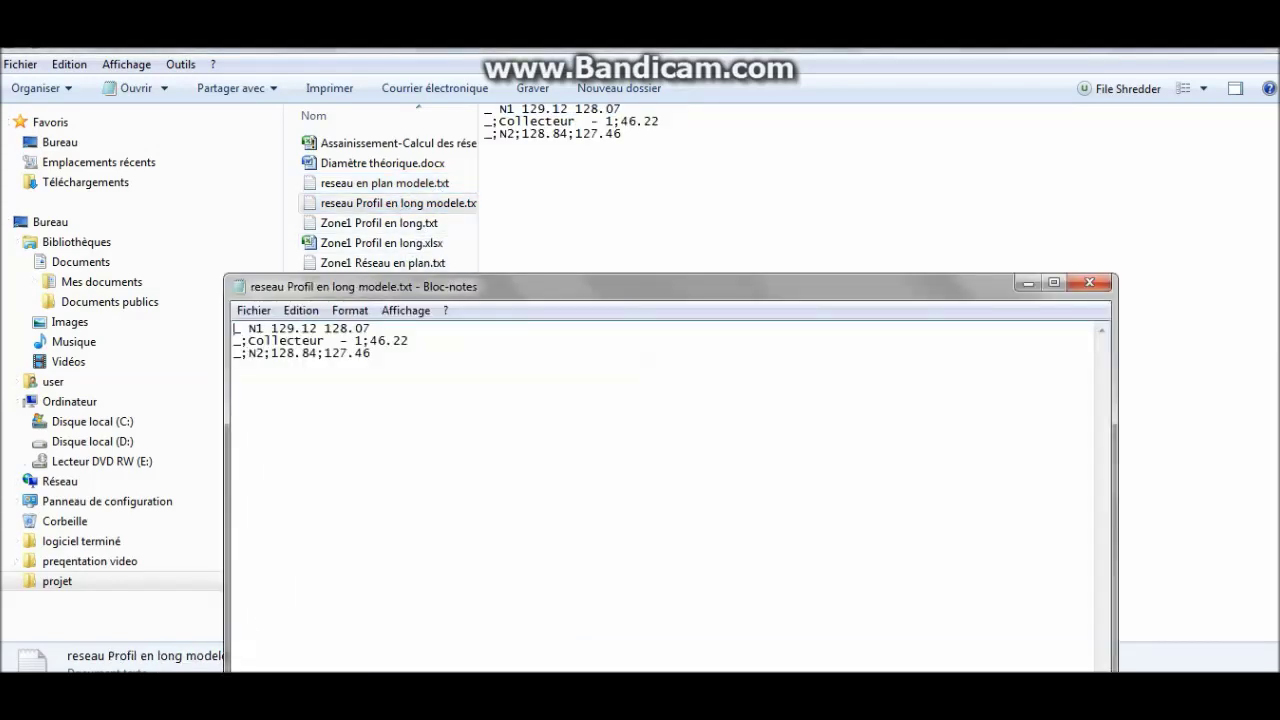
{"action": "key", "text": "alt+Tab"}
{"action": "left_click", "coordinate": [278, 663]}
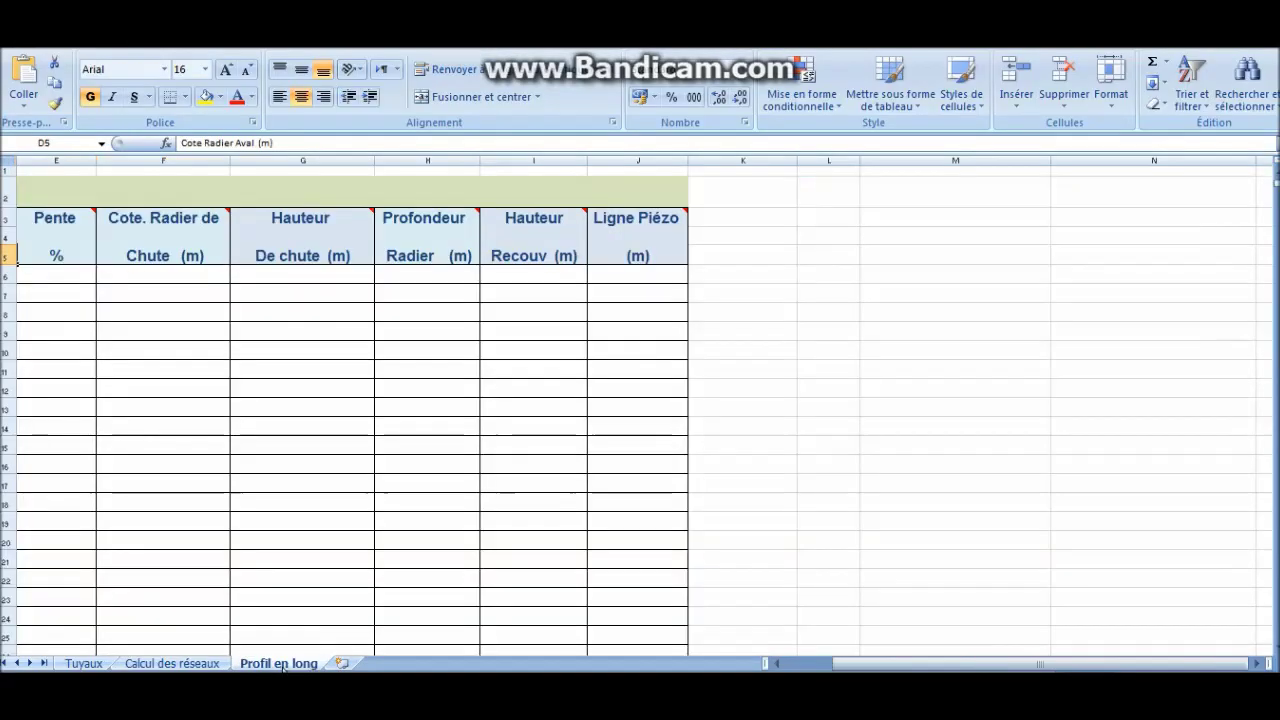
{"action": "left_click_drag", "start_coordinate": [895, 663], "coordinate": [866, 663]}
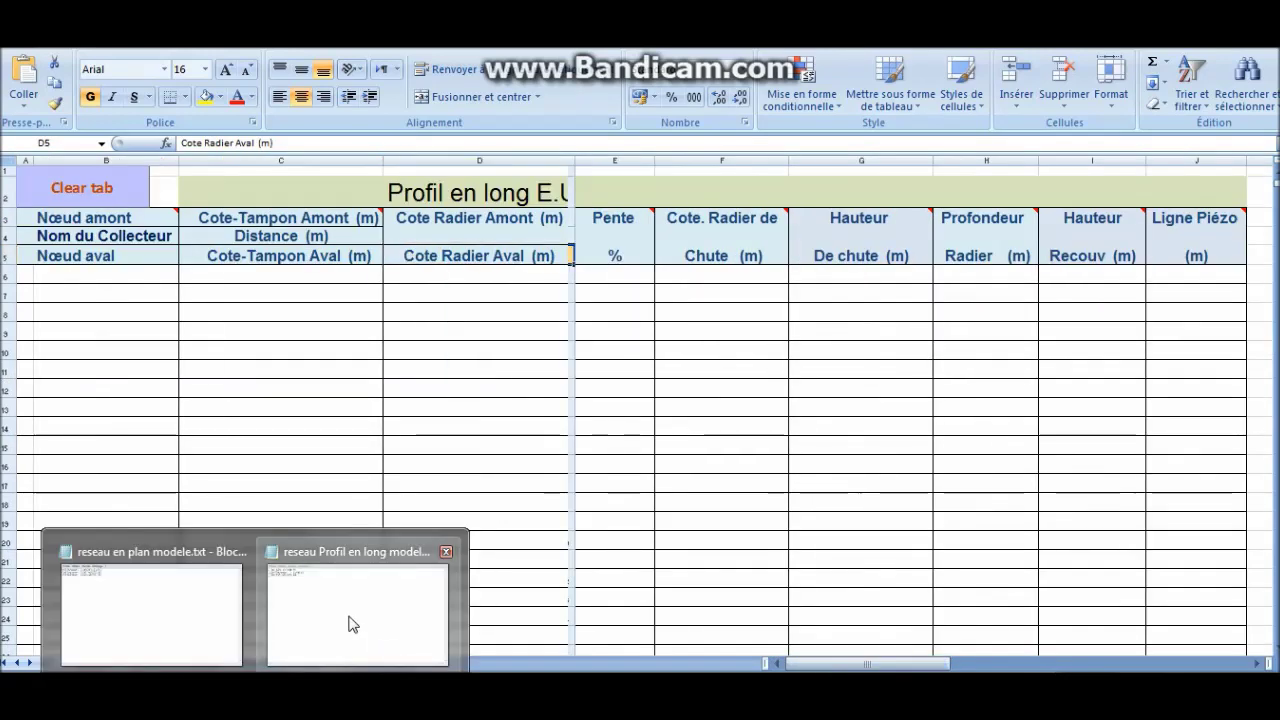
{"action": "left_click", "coordinate": [355, 620]}
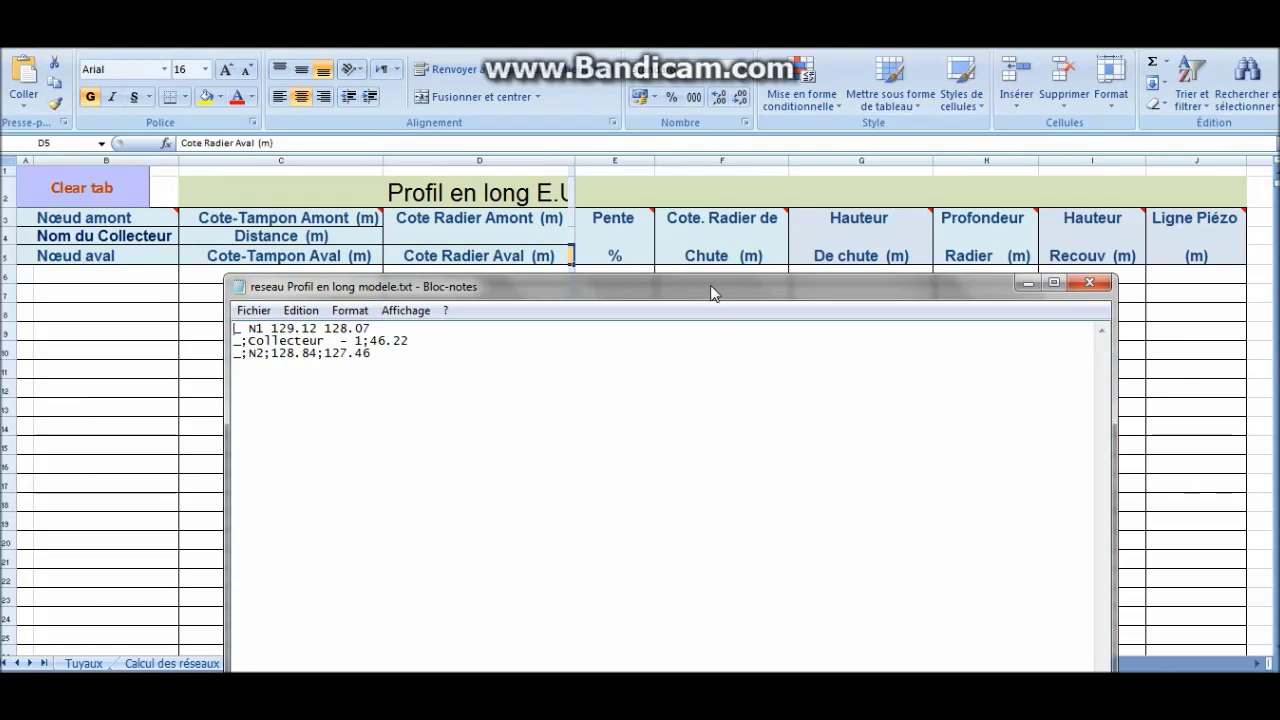
{"action": "left_click_drag", "start_coordinate": [711, 287], "coordinate": [774, 308]}
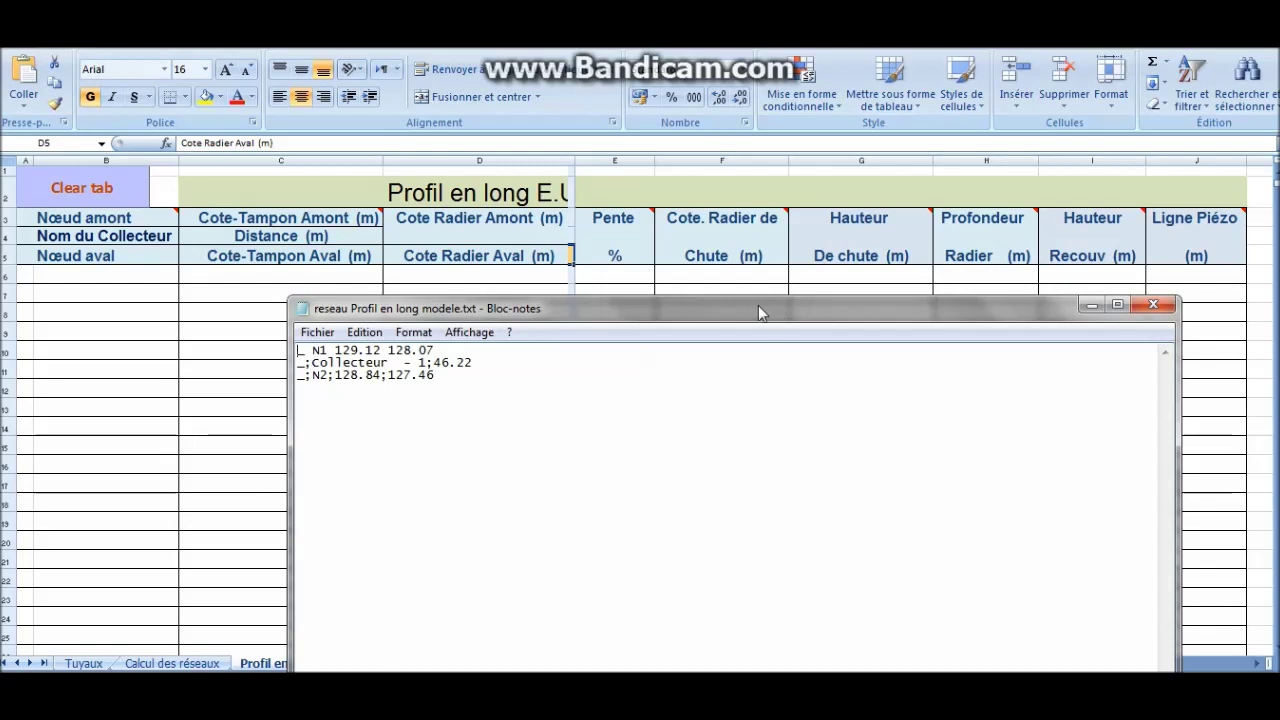
{"action": "left_click", "coordinate": [1231, 50]}
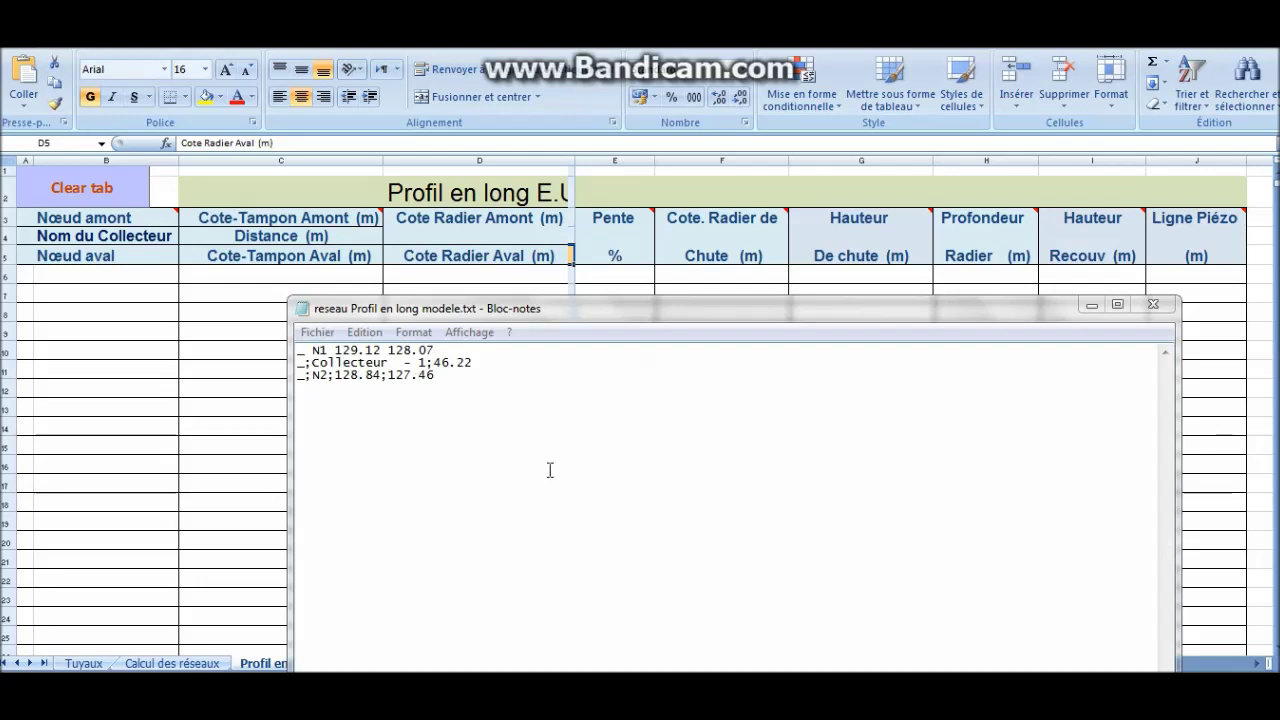
Separate the first line's fields with semicolons as "_; N1; 129.12; 128.07" and add a fourth line containing "_;".
{"action": "left_click", "coordinate": [305, 350]}
{"action": "key", "text": "Delete"}
{"action": "type", "text": ";"}
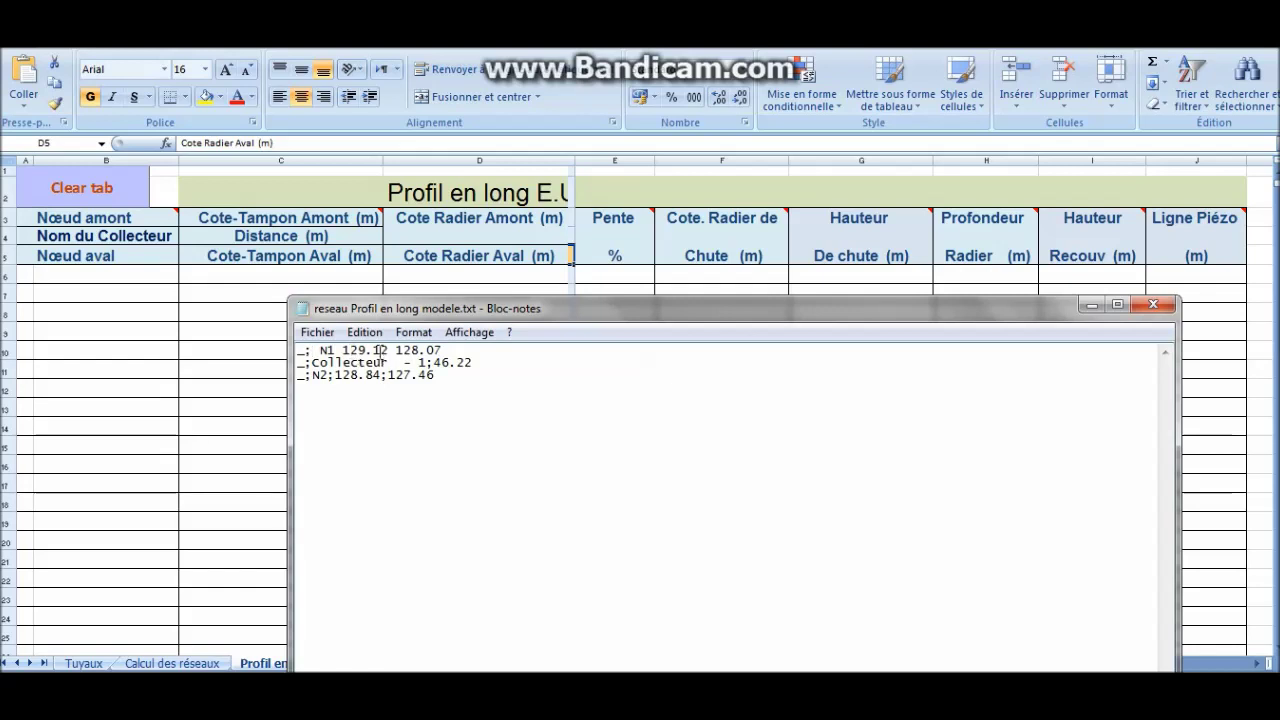
{"action": "left_click", "coordinate": [345, 350]}
{"action": "type", "text": ";"}
{"action": "key", "text": "Right"}
{"action": "key", "text": "Right"}
{"action": "key", "text": "Right"}
{"action": "key", "text": "Right"}
{"action": "key", "text": "Right"}
{"action": "key", "text": "Right"}
{"action": "key", "text": "Right"}
{"action": "type", "text": ";"}
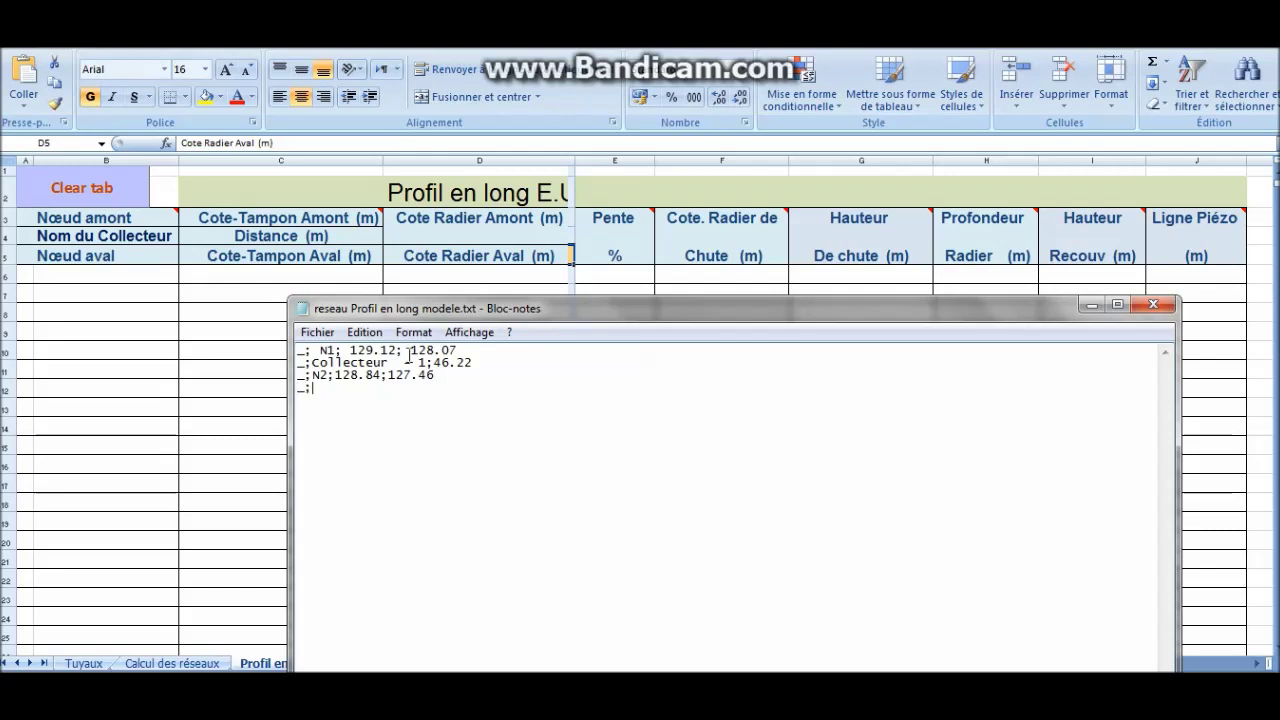
Duplicate the four-line N1, Collecteur - 1, N2 block directly below itself in the text file and minimize the file.
{"action": "left_click_drag", "start_coordinate": [302, 350], "coordinate": [427, 399]}
{"action": "key", "text": "ctrl+c"}
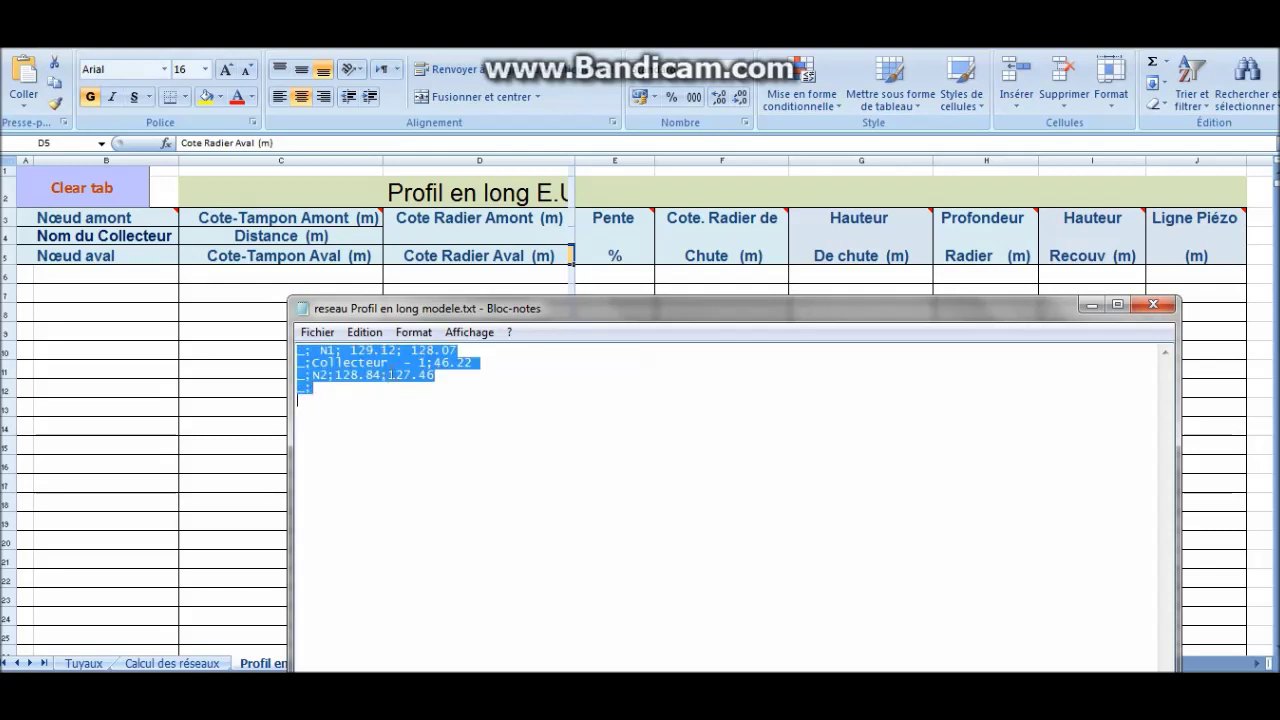
{"action": "right_click", "coordinate": [388, 378]}
{"action": "left_click", "coordinate": [440, 430]}
{"action": "left_click", "coordinate": [320, 397]}
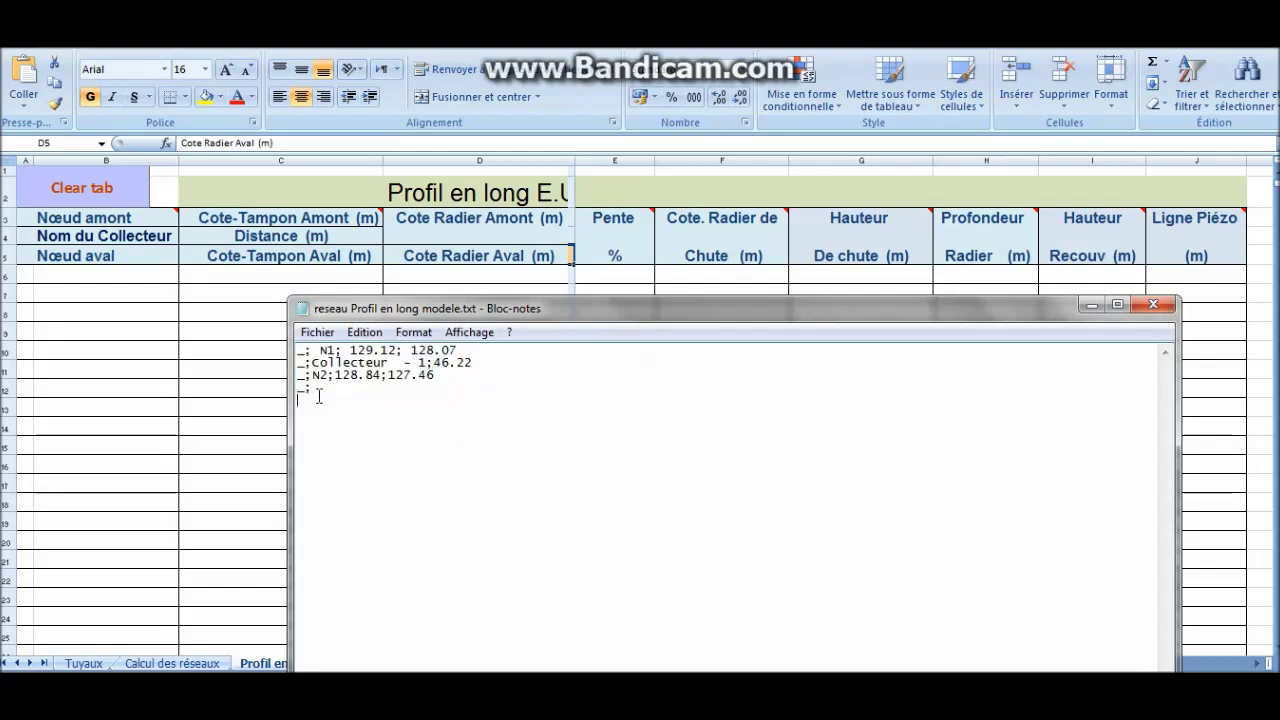
{"action": "right_click", "coordinate": [307, 414]}
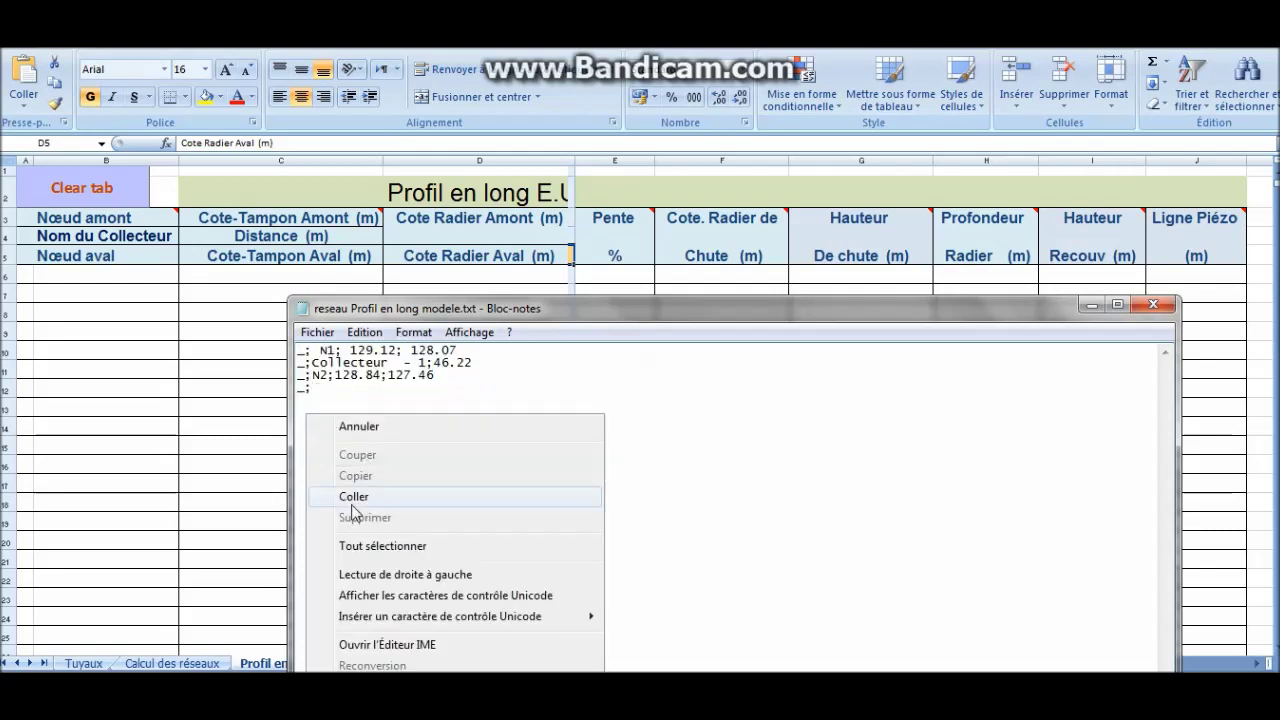
{"action": "left_click", "coordinate": [340, 499]}
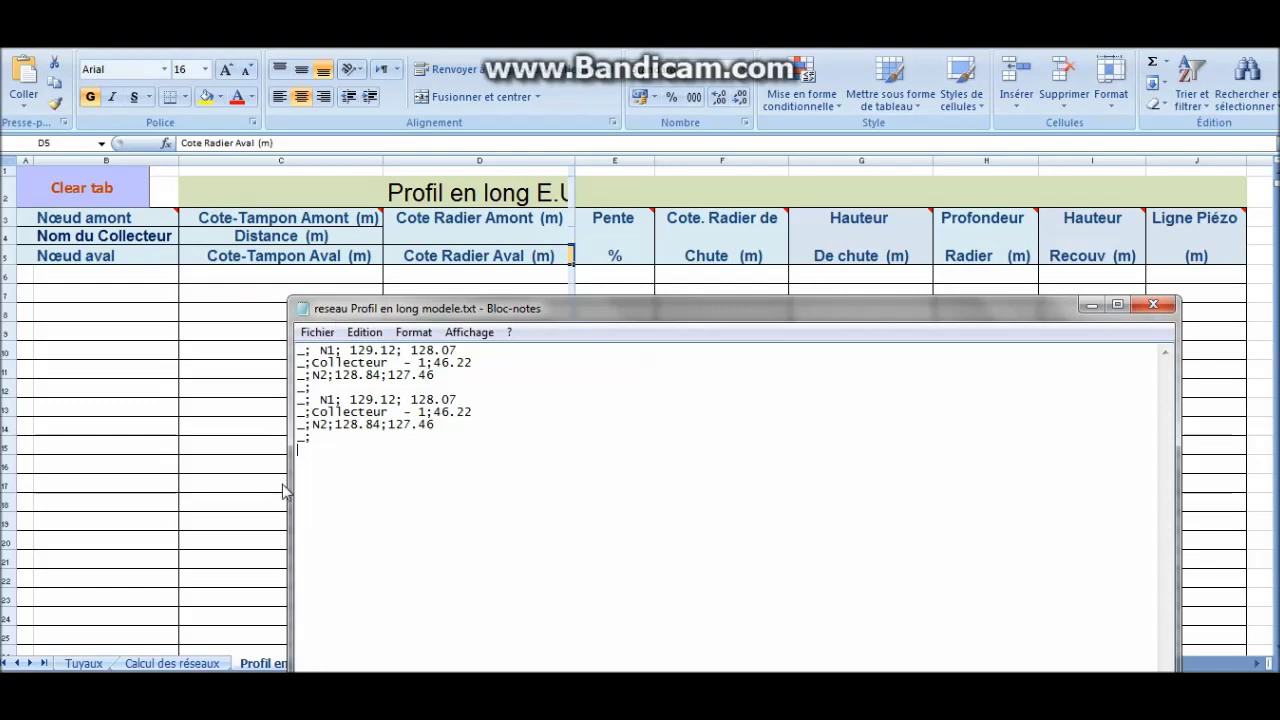
{"action": "left_click", "coordinate": [1087, 304]}
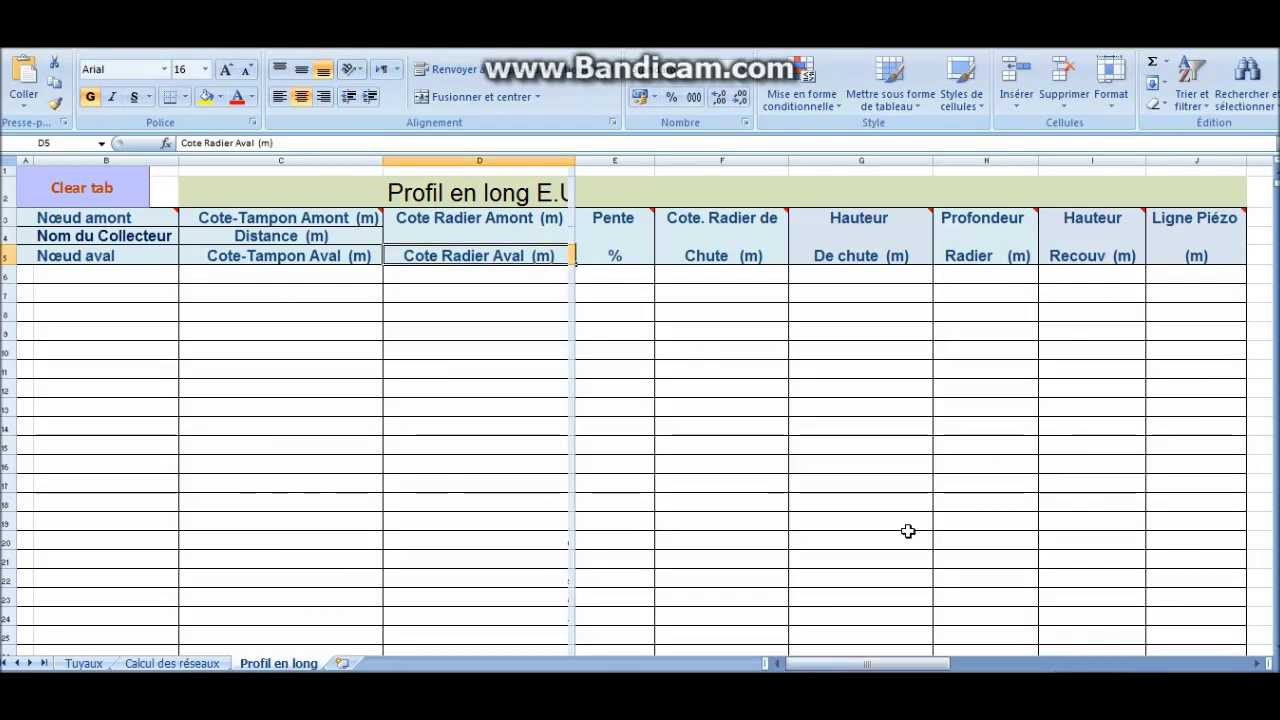
Widen column D of the Profil en long sheet so the title and Cote Radier headings fit.
{"action": "left_click", "coordinate": [572, 308]}
{"action": "left_click_drag", "start_coordinate": [573, 160], "coordinate": [603, 160]}
{"action": "left_click", "coordinate": [845, 440]}
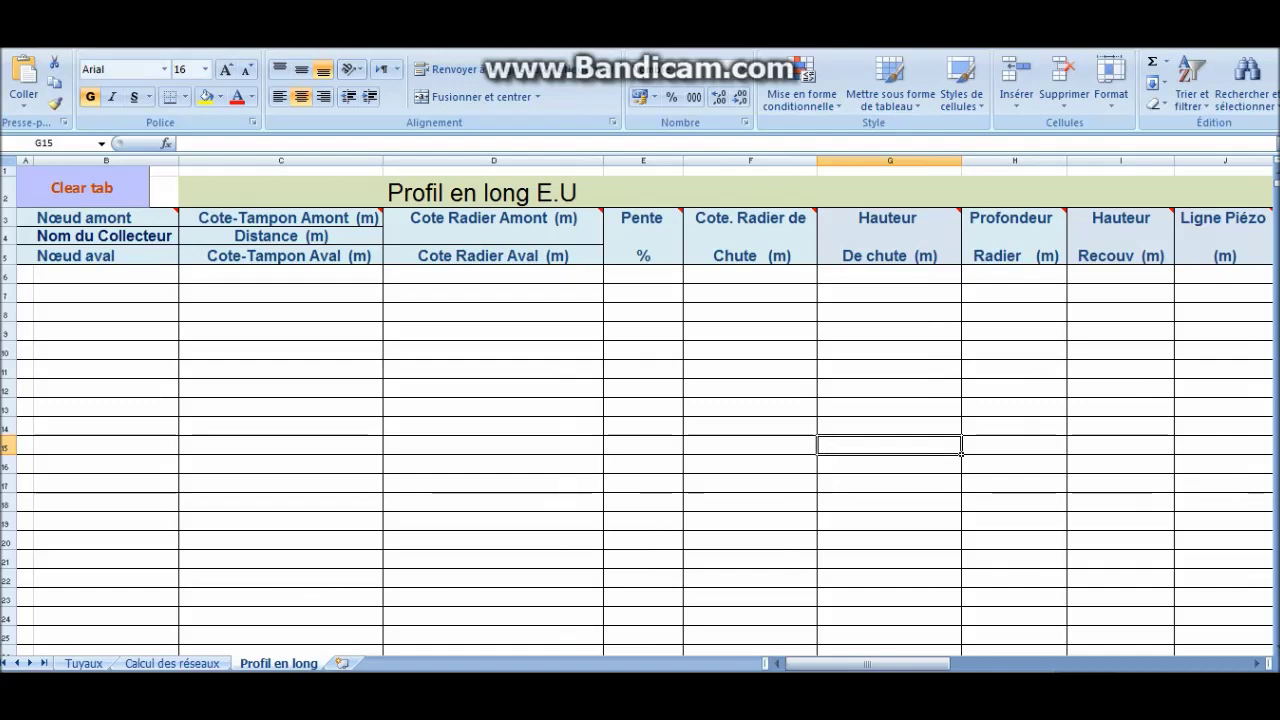
{"action": "mouse_move", "coordinate": [195, 712]}
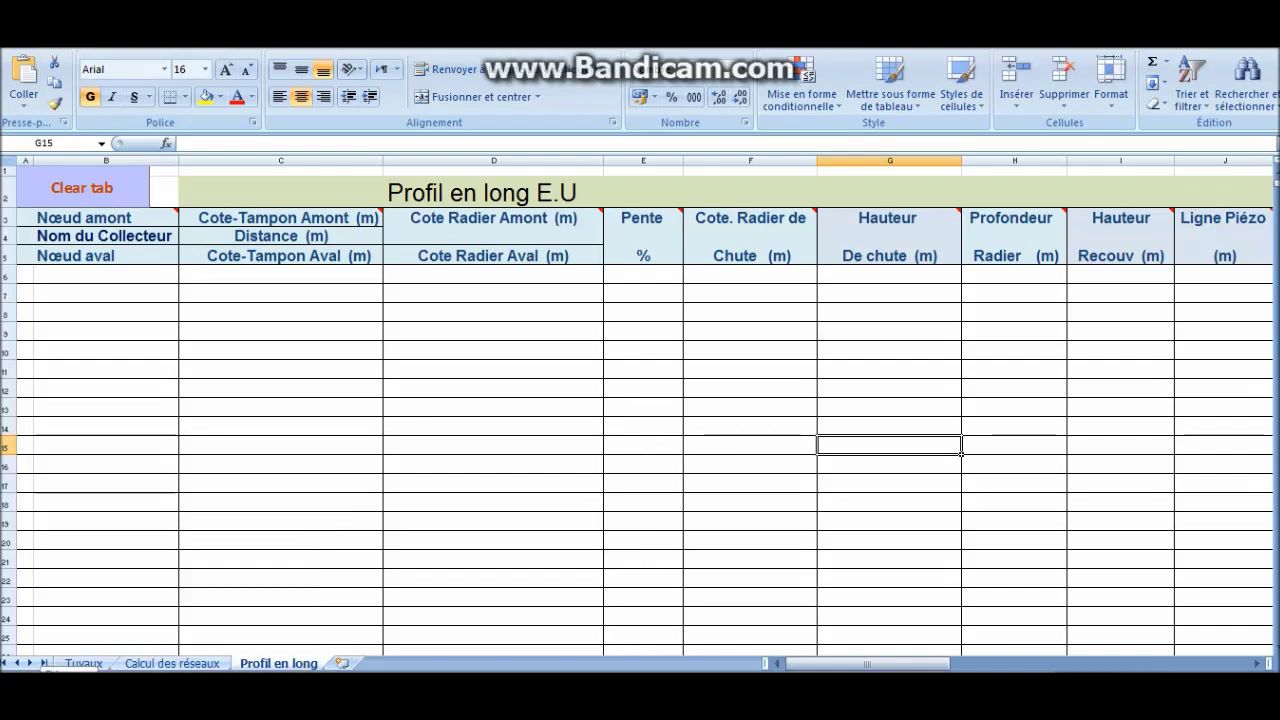
{"action": "left_click", "coordinate": [12, 687]}
{"action": "mouse_move", "coordinate": [75, 274]}
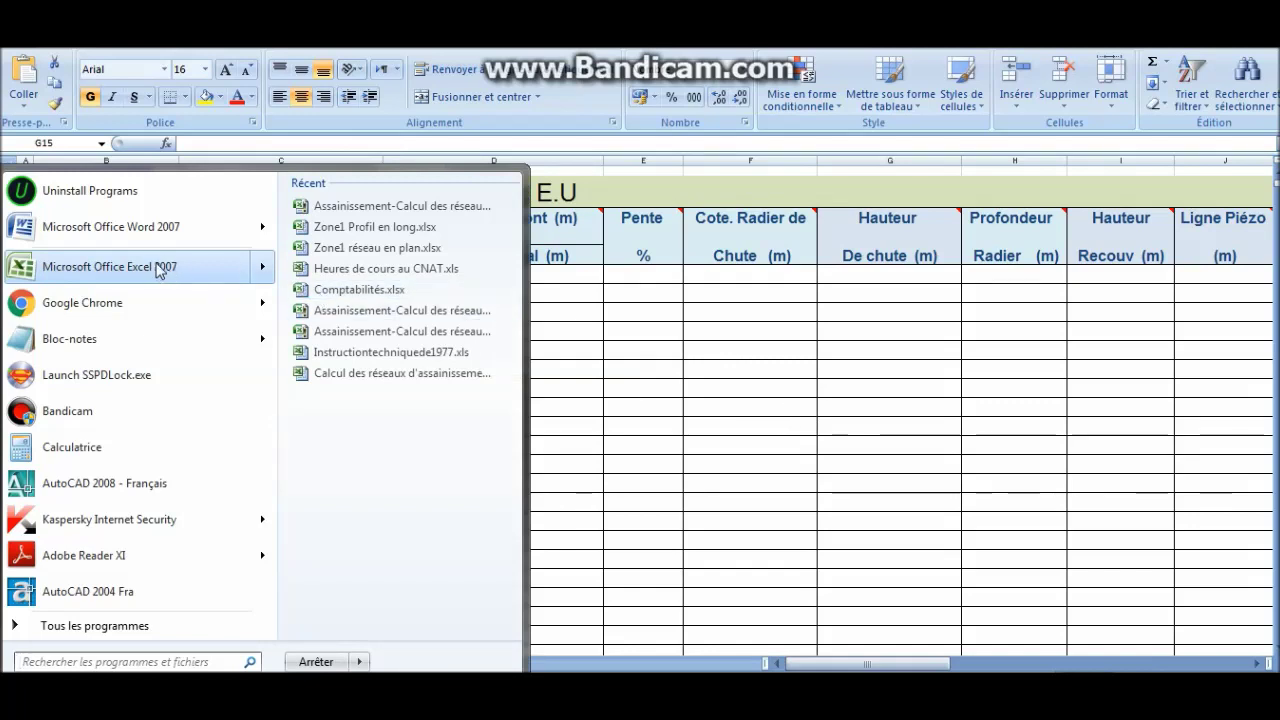
{"action": "left_click", "coordinate": [856, 372]}
Open the workbook Zone1 réseau en plan.xlsx from the projet folder.
{"action": "left_click", "coordinate": [140, 688]}
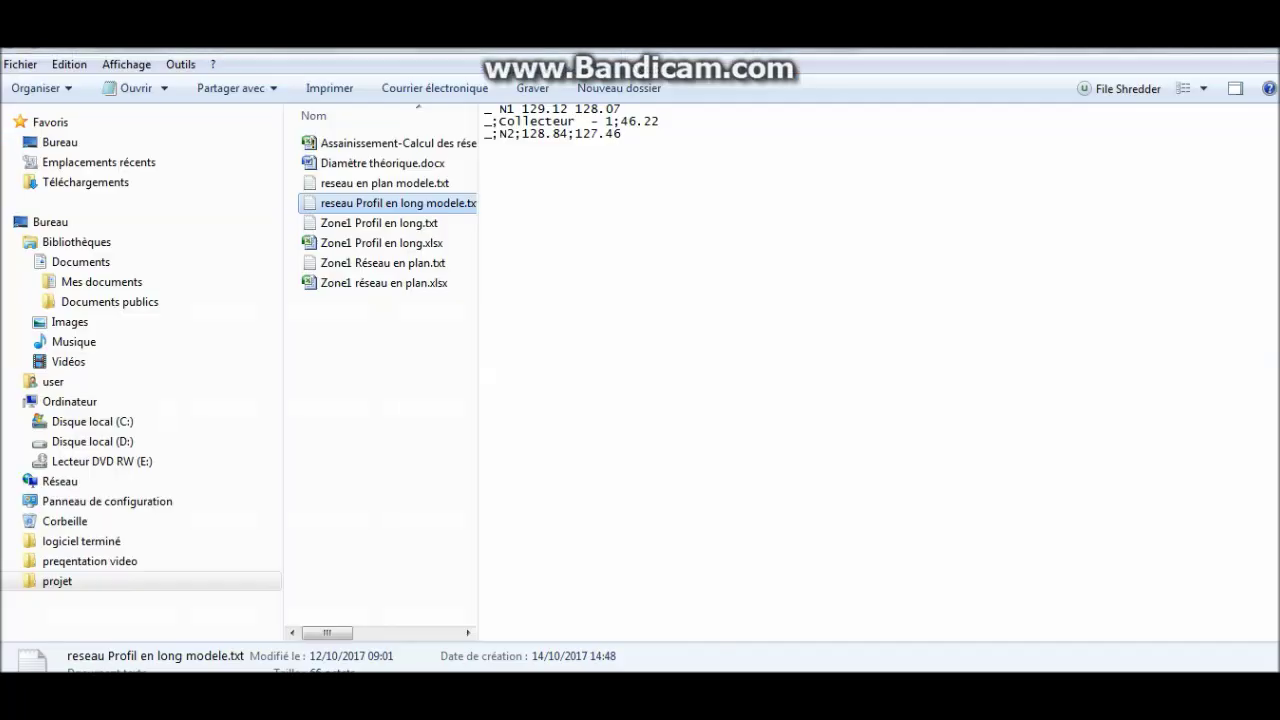
{"action": "left_click", "coordinate": [369, 285]}
{"action": "double_click", "coordinate": [369, 285]}
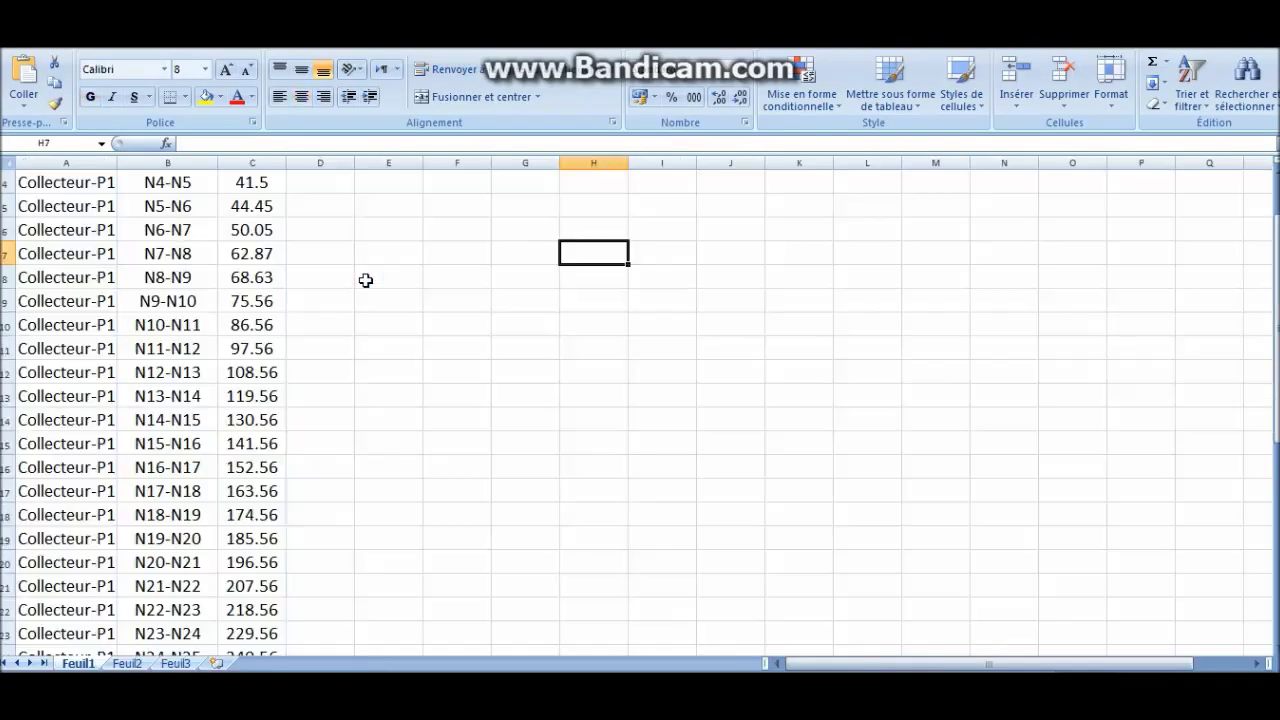
Examine the collector name, section and flow columns of the Zone1 réseau en plan data, starting from the first row.
{"action": "left_click_drag", "start_coordinate": [1276, 305], "coordinate": [1276, 280]}
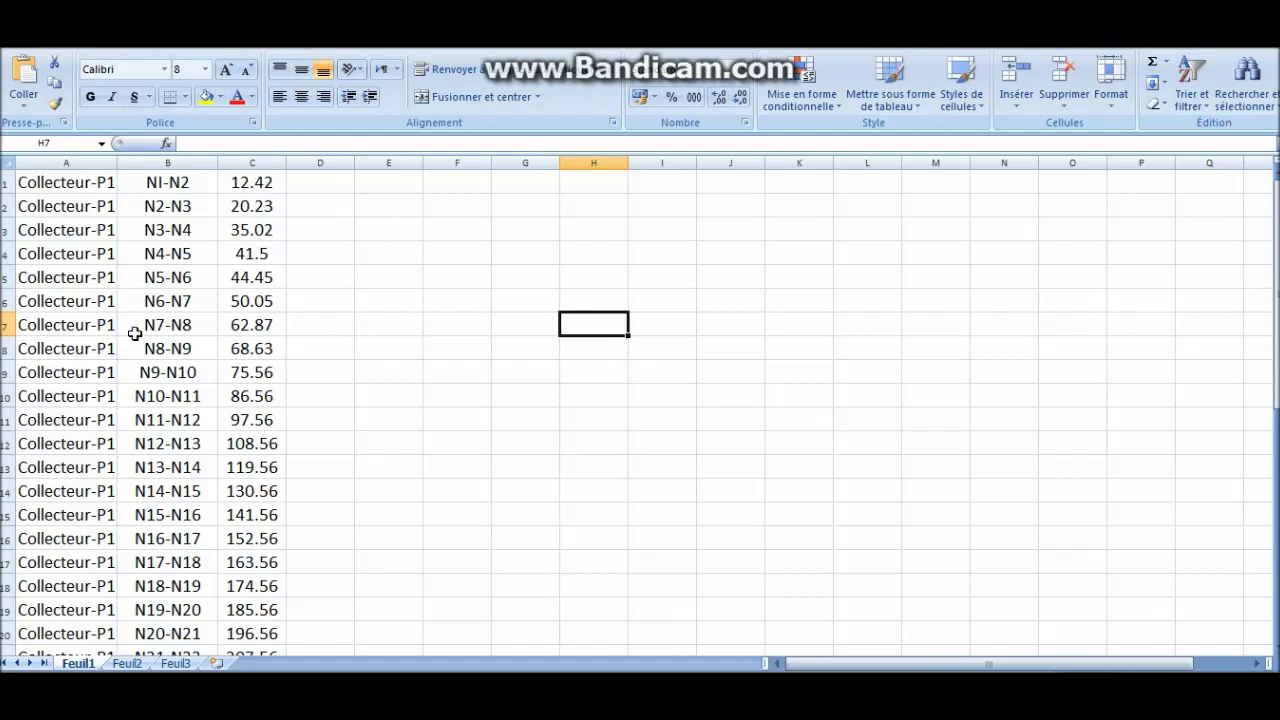
{"action": "left_click", "coordinate": [75, 186]}
{"action": "left_click", "coordinate": [188, 181]}
{"action": "left_click", "coordinate": [257, 186]}
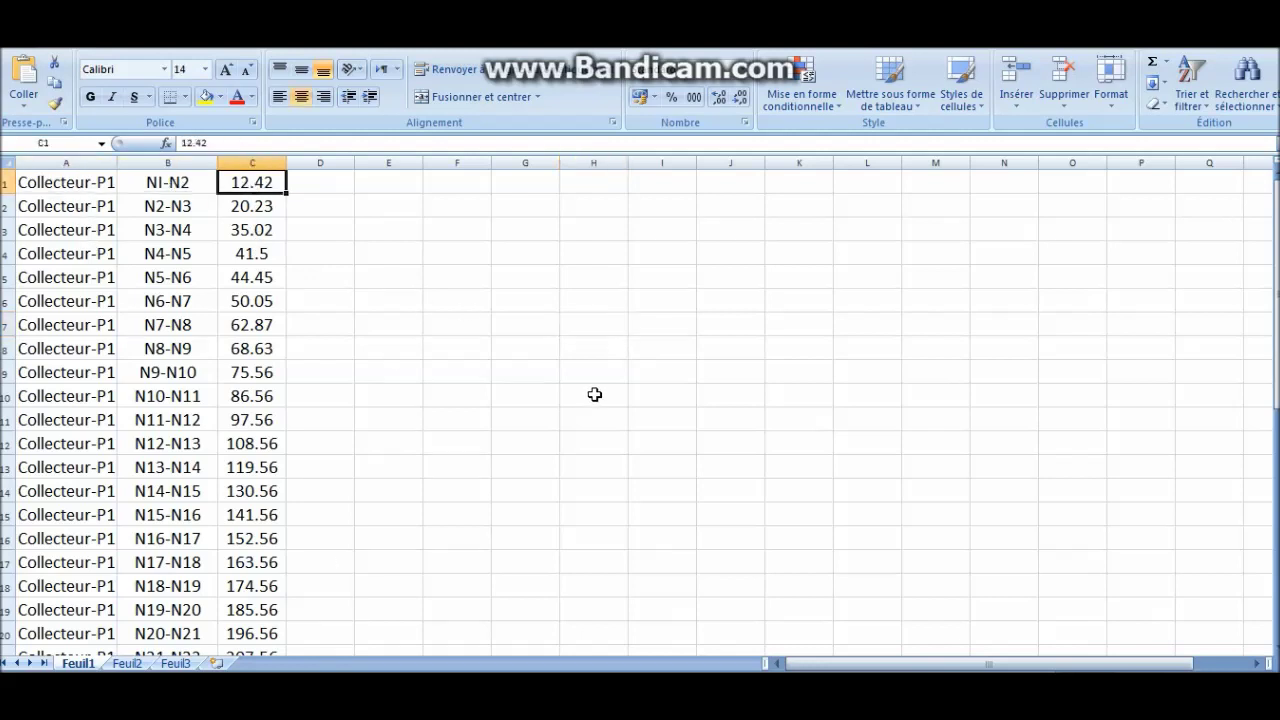
{"action": "left_click", "coordinate": [92, 201]}
{"action": "left_click", "coordinate": [140, 182]}
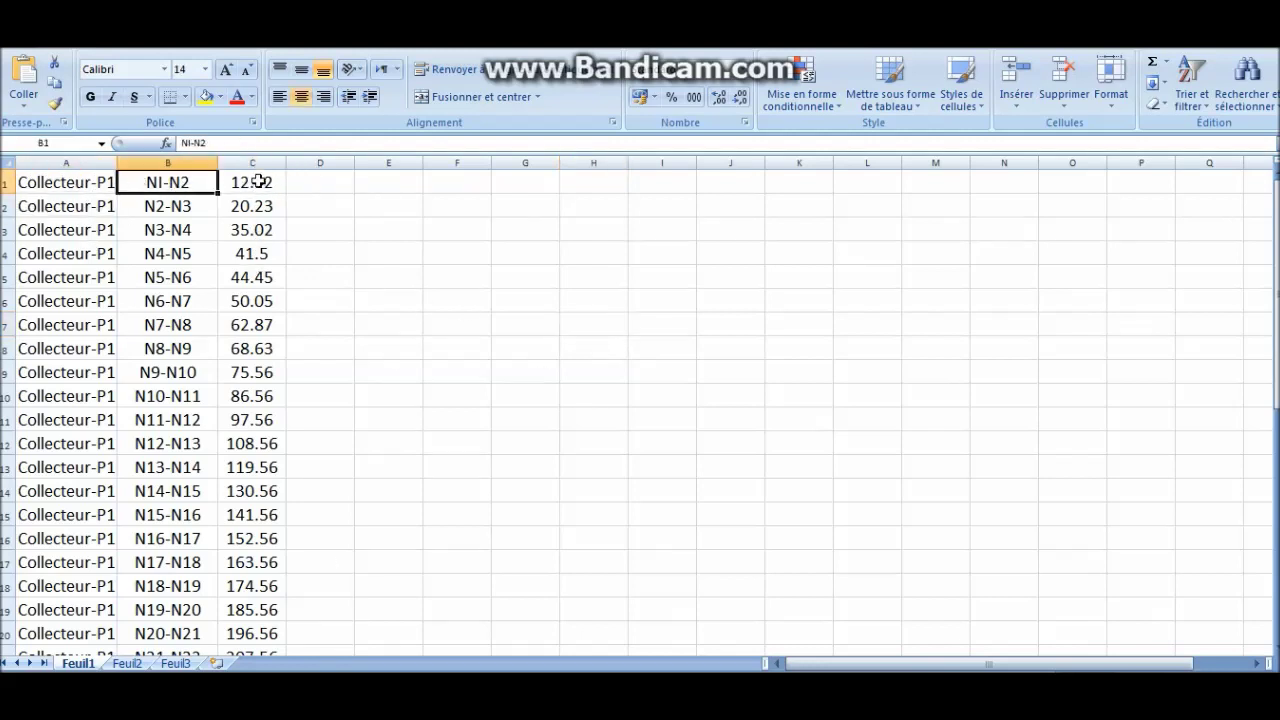
{"action": "left_click", "coordinate": [251, 181]}
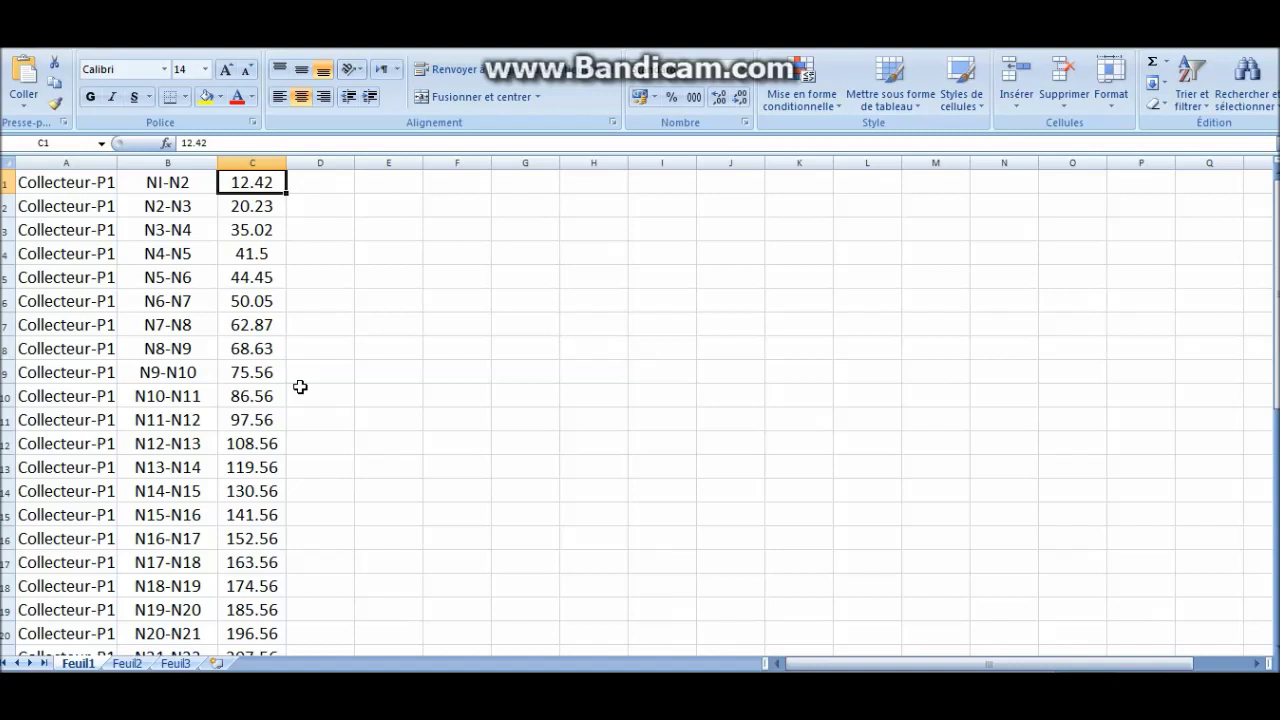
{"action": "left_click", "coordinate": [185, 180]}
{"action": "left_click", "coordinate": [268, 328]}
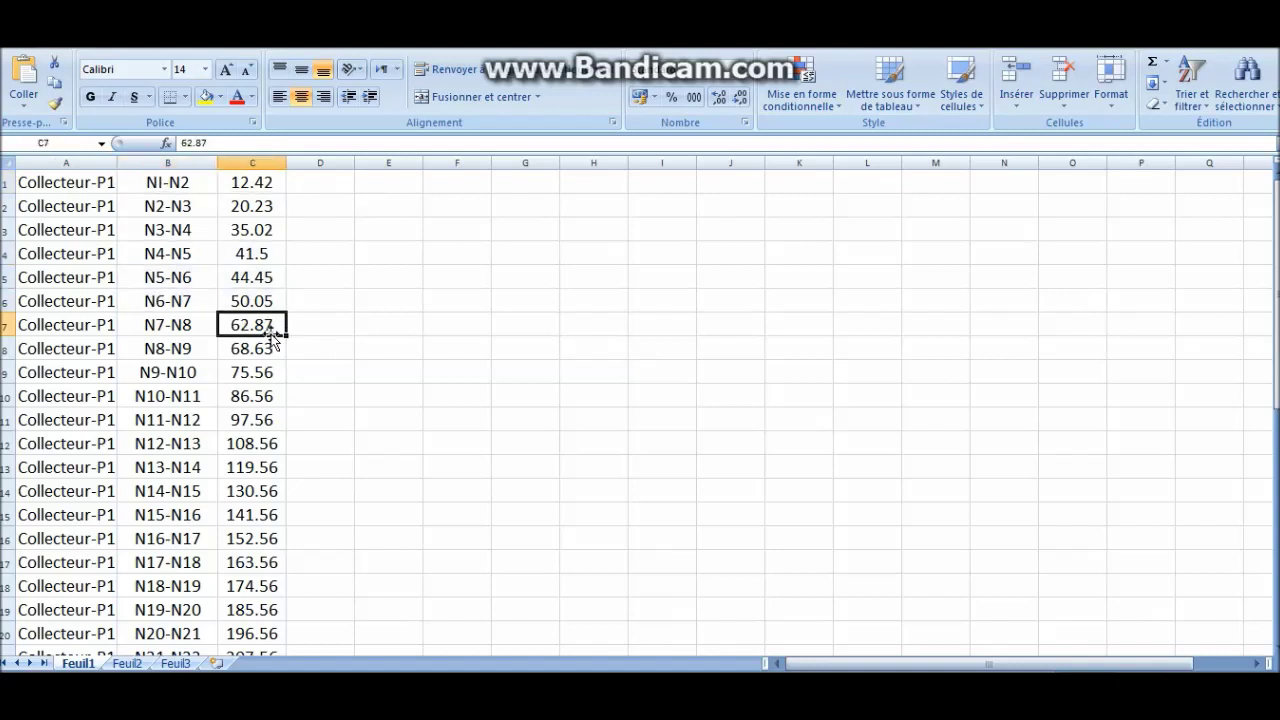
Open the workbook Zone1 Profil en long.xlsx from the projet folder.
{"action": "left_click", "coordinate": [300, 688]}
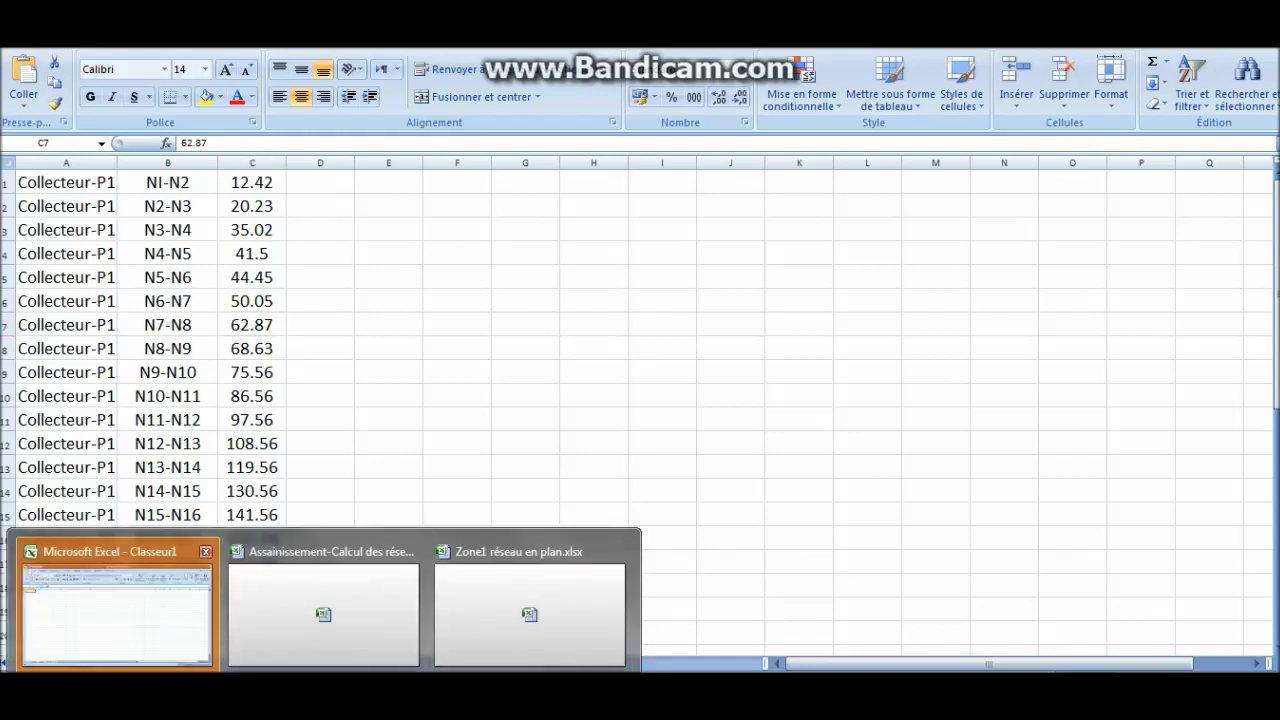
{"action": "left_click", "coordinate": [205, 551]}
{"action": "double_click", "coordinate": [379, 245]}
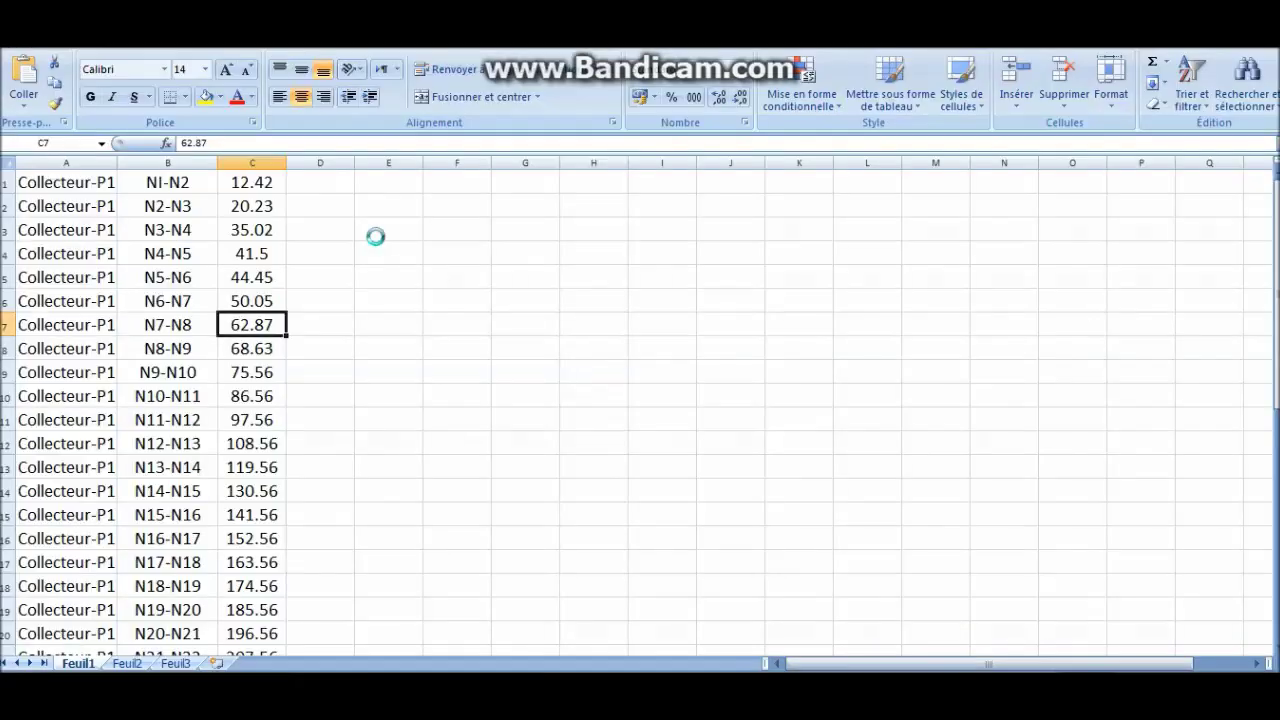
Examine the layout of the Zone1 Profil en long data from the first row: underscore column, node names, collector and numeric values.
{"action": "left_click_drag", "start_coordinate": [1274, 594], "coordinate": [1274, 185]}
{"action": "left_click_drag", "start_coordinate": [540, 467], "coordinate": [520, 444]}
{"action": "left_click", "coordinate": [140, 180]}
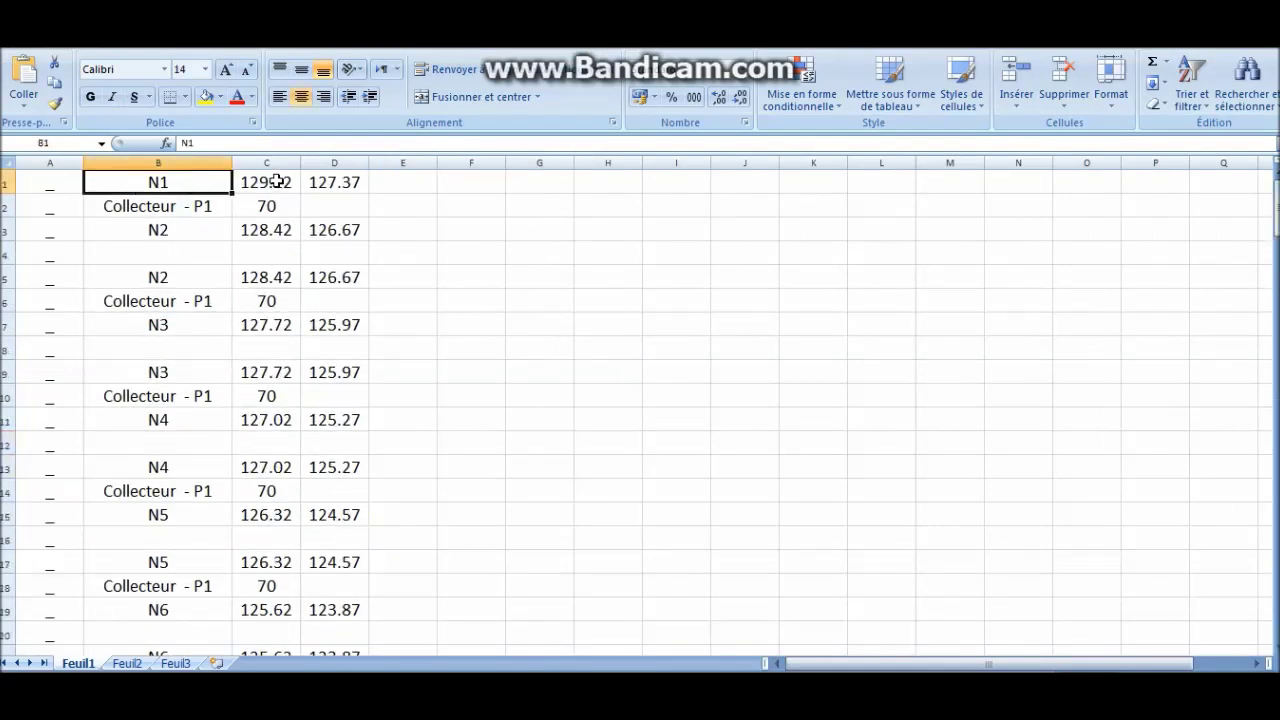
{"action": "left_click", "coordinate": [277, 180]}
{"action": "left_click", "coordinate": [357, 181]}
{"action": "left_click", "coordinate": [141, 186]}
{"action": "left_click", "coordinate": [153, 230]}
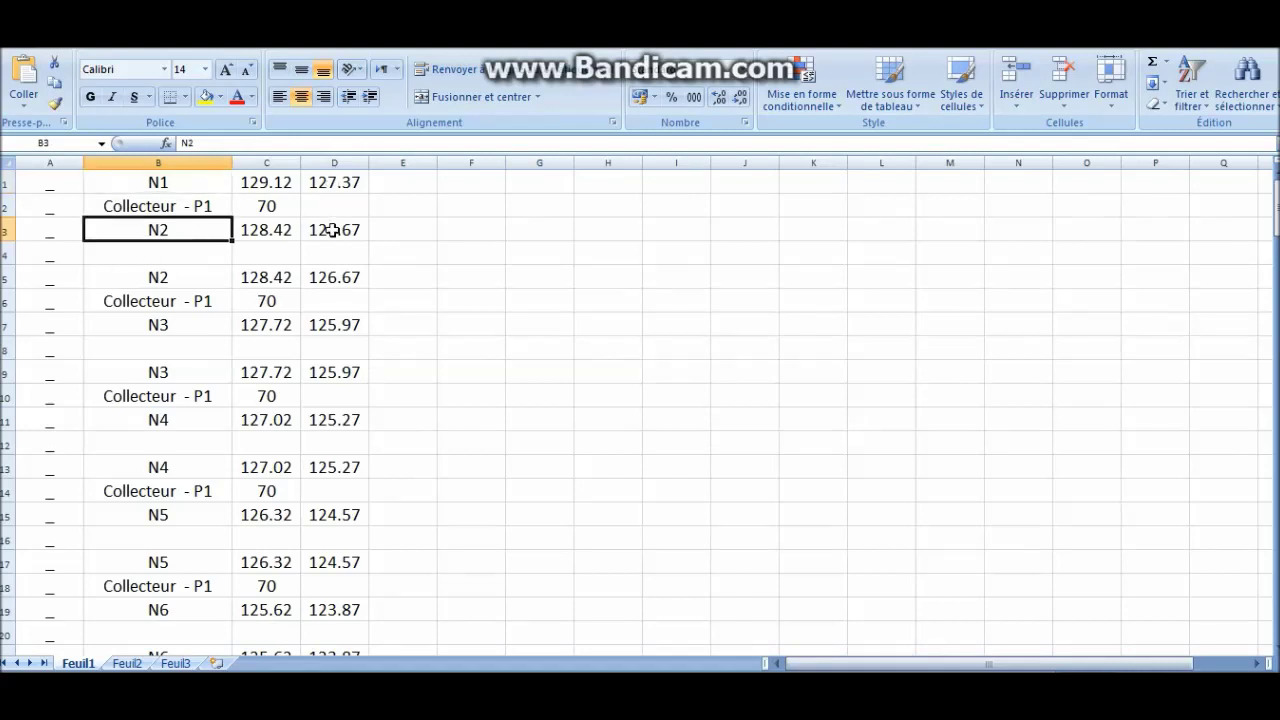
{"action": "left_click", "coordinate": [264, 206]}
{"action": "left_click", "coordinate": [172, 207]}
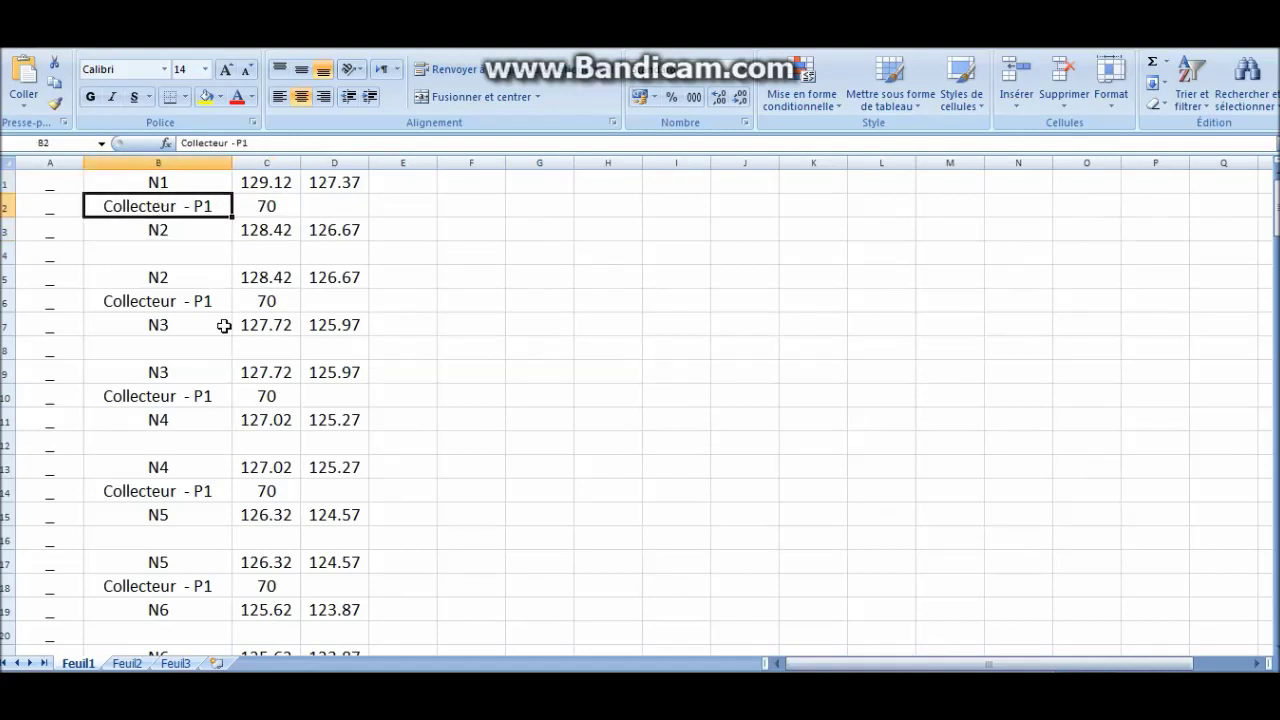
{"action": "left_click", "coordinate": [48, 185]}
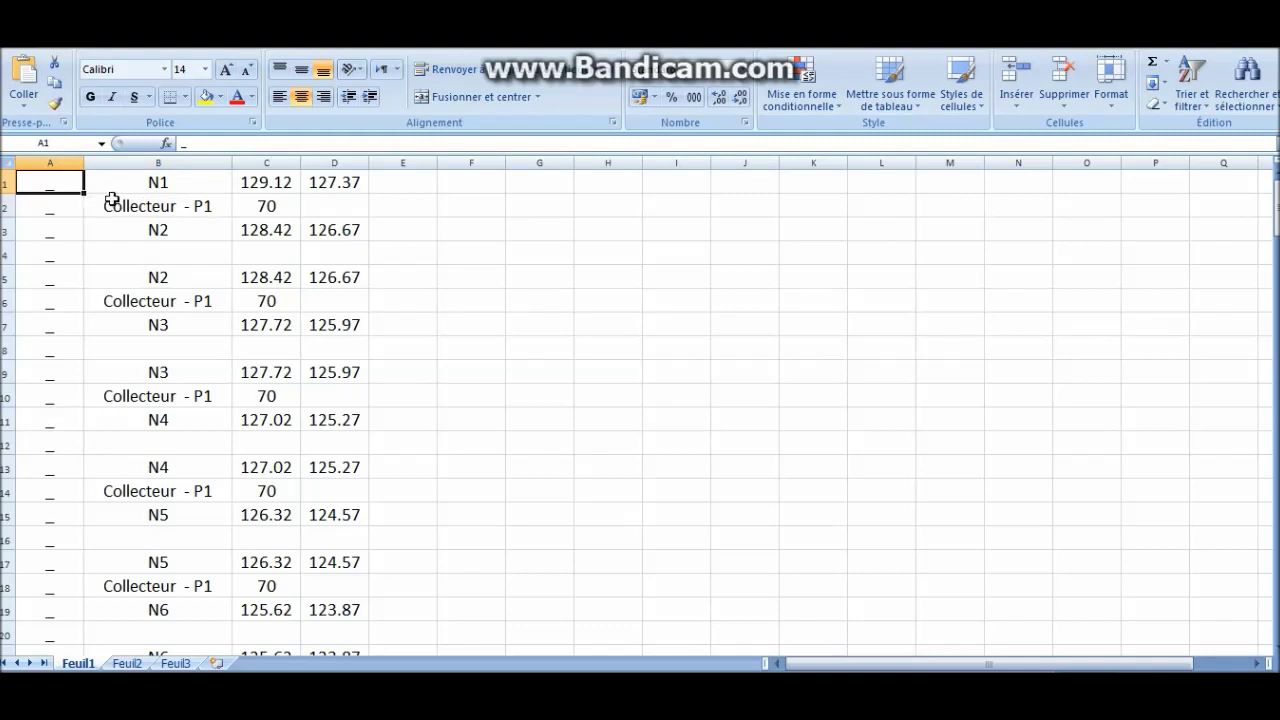
Copy the underscore from cell A1 and paste it into A2:A159, down to the REJET row.
{"action": "right_click", "coordinate": [56, 184]}
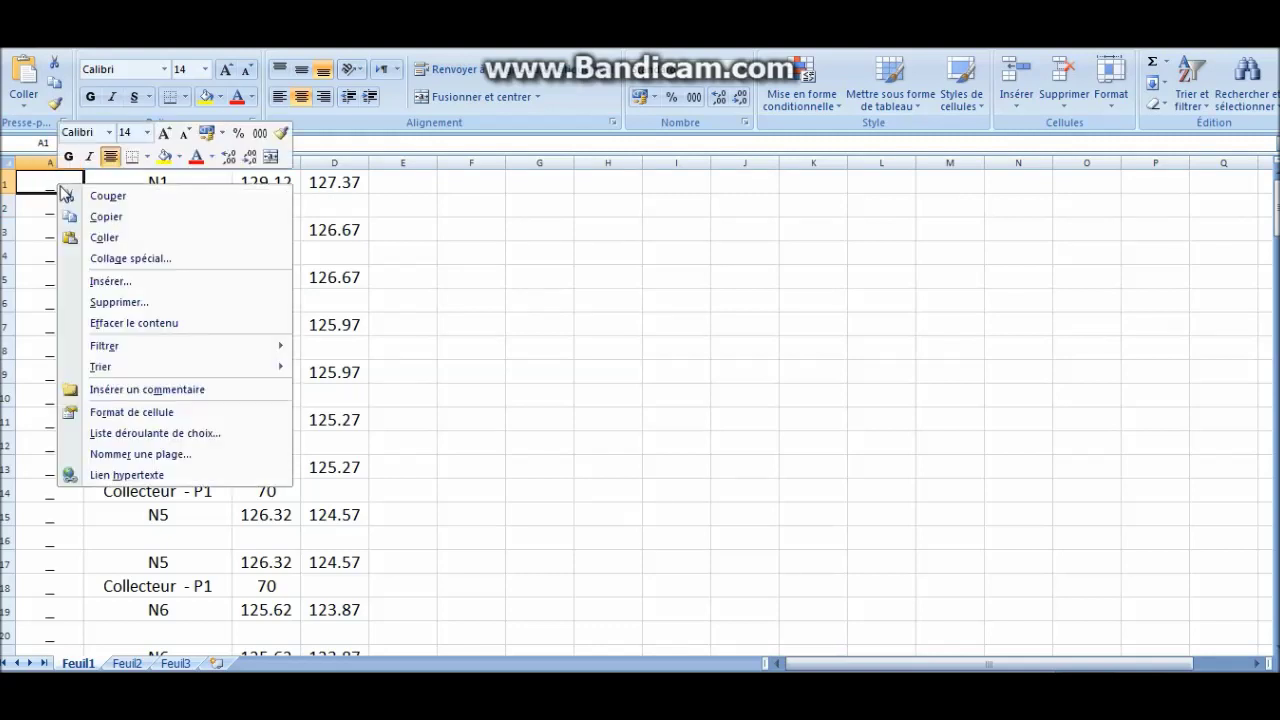
{"action": "left_click", "coordinate": [112, 218]}
{"action": "left_click_drag", "start_coordinate": [57, 200], "coordinate": [48, 614]}
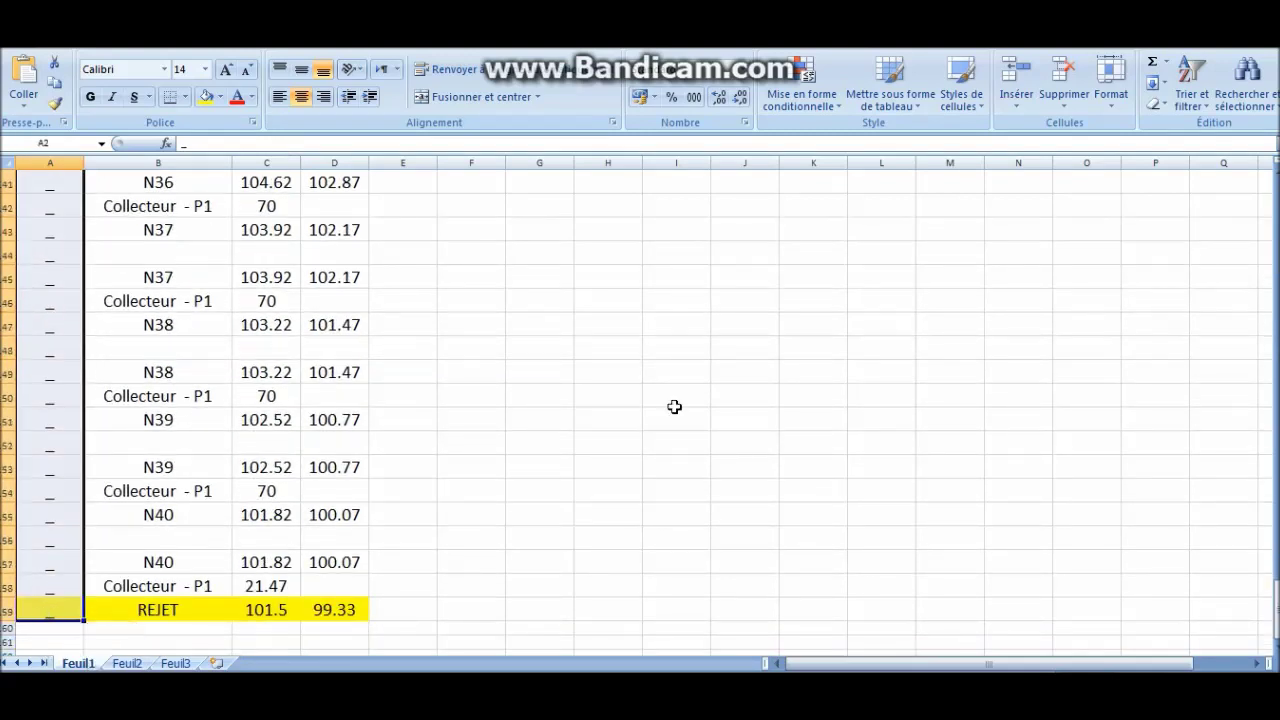
{"action": "right_click", "coordinate": [49, 238]}
{"action": "left_click", "coordinate": [91, 287]}
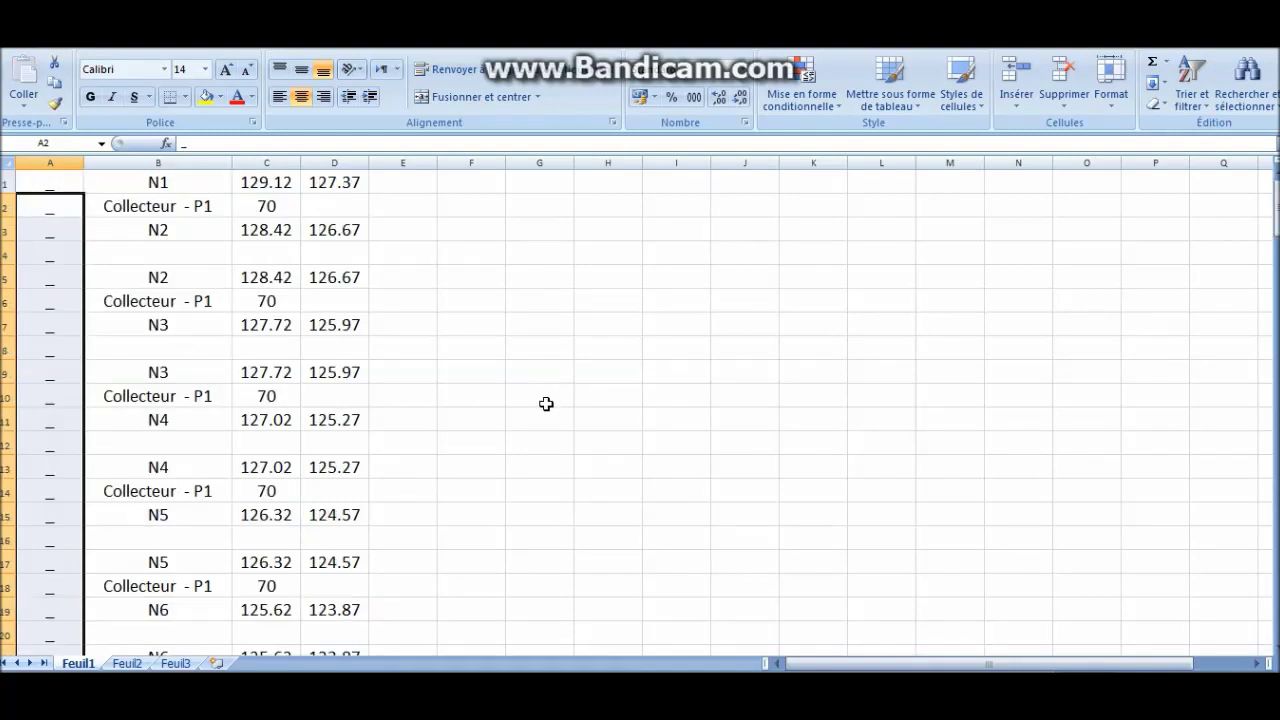
Review the first N1, Collecteur - P1, N2 block cell by cell across columns B to D.
{"action": "left_click", "coordinate": [158, 183]}
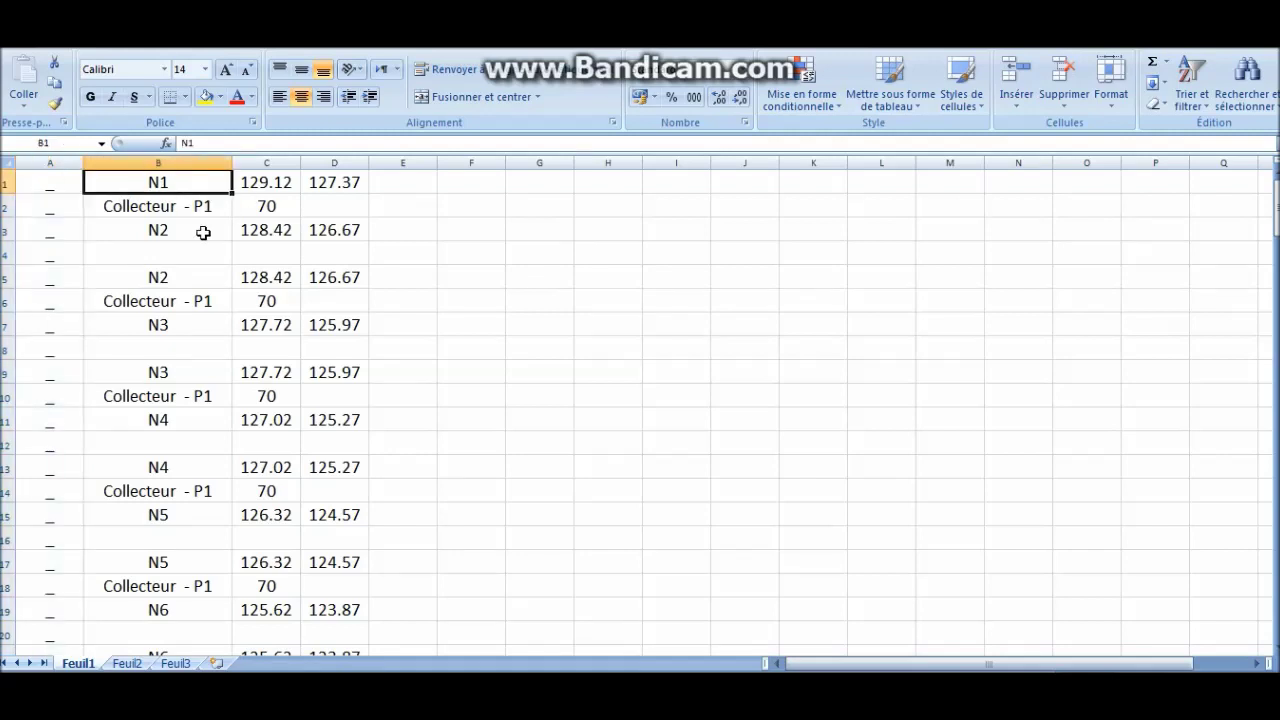
{"action": "left_click", "coordinate": [280, 182]}
{"action": "left_click", "coordinate": [346, 182]}
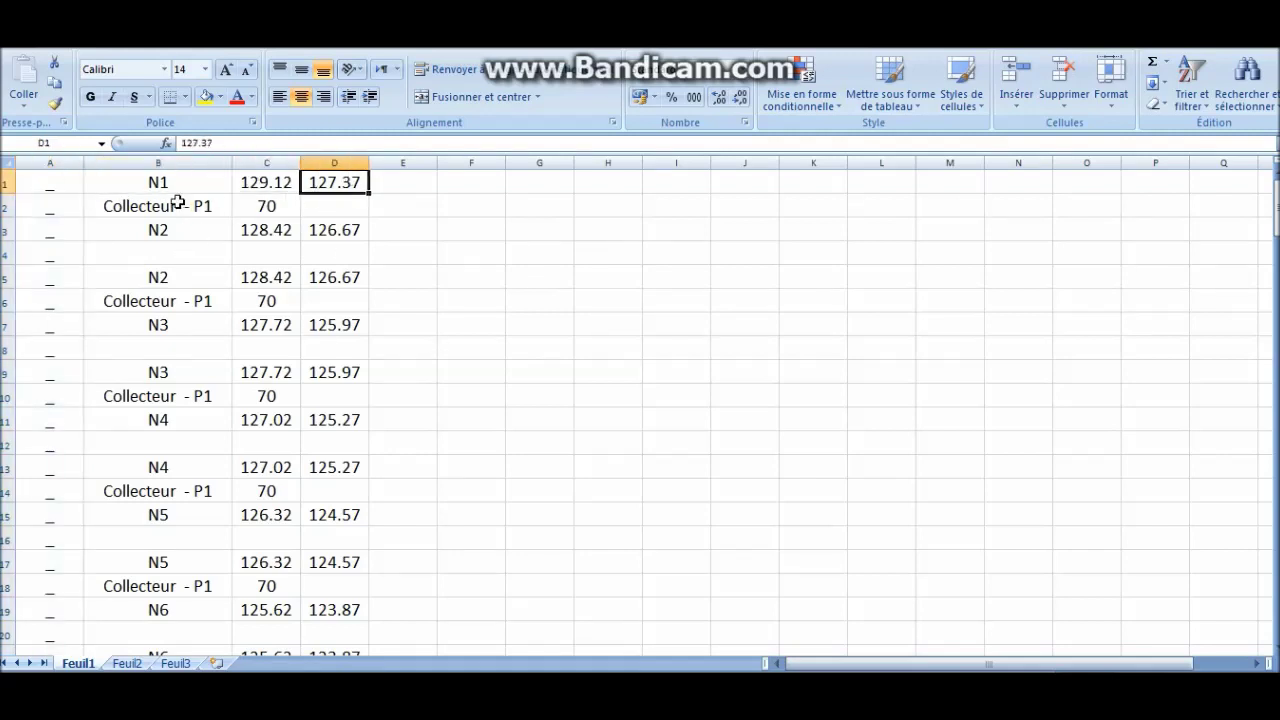
{"action": "left_click", "coordinate": [178, 203]}
{"action": "left_click", "coordinate": [266, 200]}
{"action": "left_click", "coordinate": [137, 234]}
{"action": "left_click", "coordinate": [360, 228]}
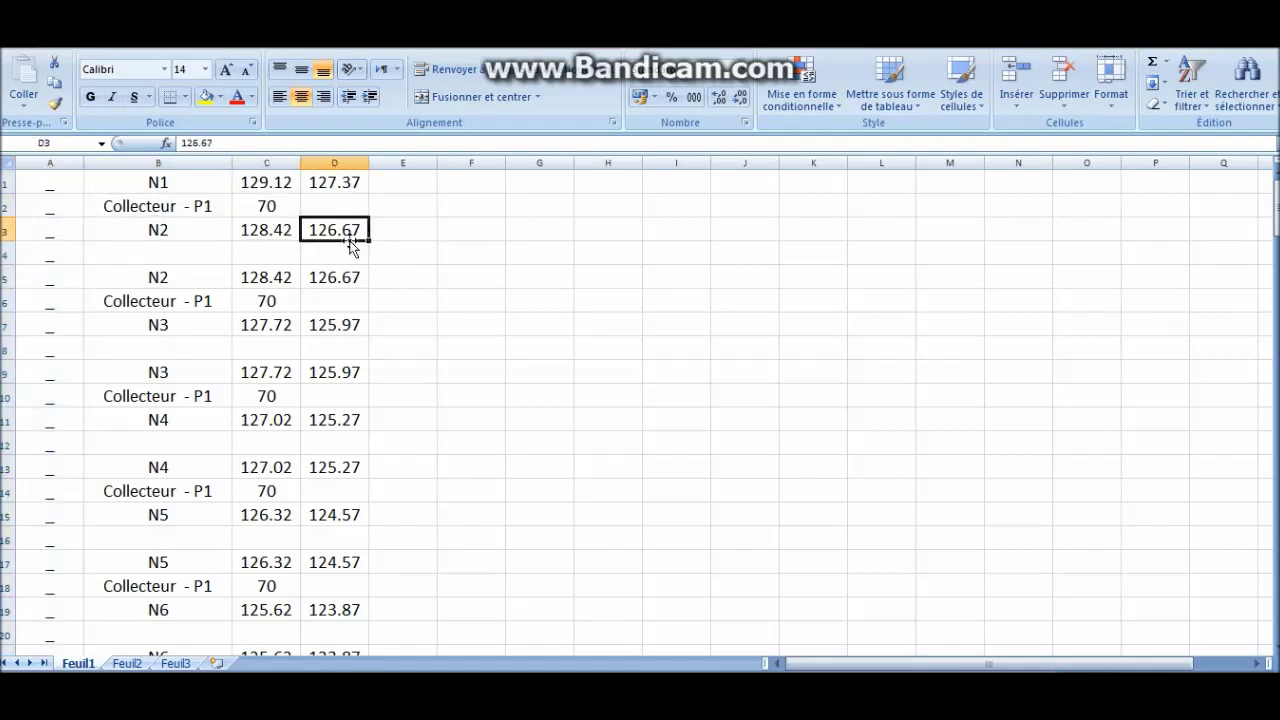
Check the underscores in column A from the first row down to the REJET row.
{"action": "left_click", "coordinate": [58, 184]}
{"action": "scroll", "coordinate": [170, 420], "scroll_direction": "down", "scroll_amount": 20}
{"action": "scroll", "coordinate": [154, 469], "scroll_direction": "down", "scroll_amount": 15}
{"action": "scroll", "coordinate": [54, 451], "scroll_direction": "up", "scroll_amount": 6}
{"action": "scroll", "coordinate": [149, 477], "scroll_direction": "down", "scroll_amount": 6}
{"action": "left_click", "coordinate": [58, 233]}
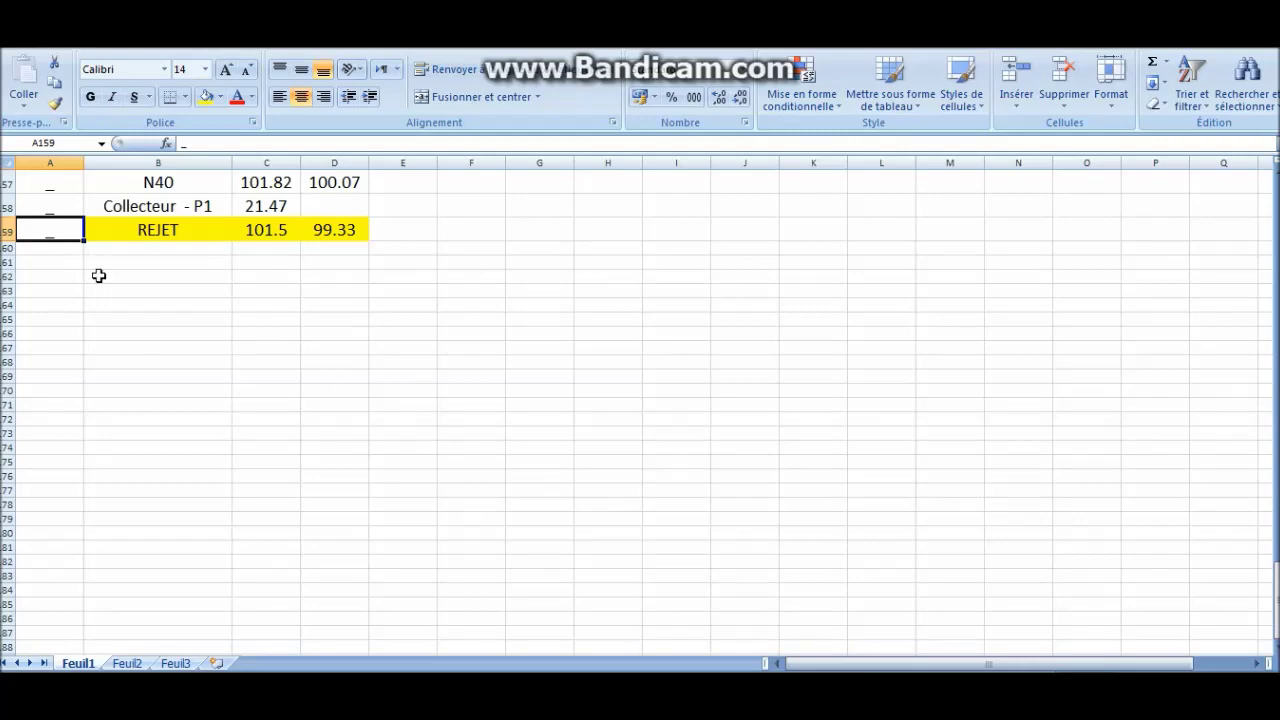
{"action": "scroll", "coordinate": [231, 283], "scroll_direction": "up", "scroll_amount": 20}
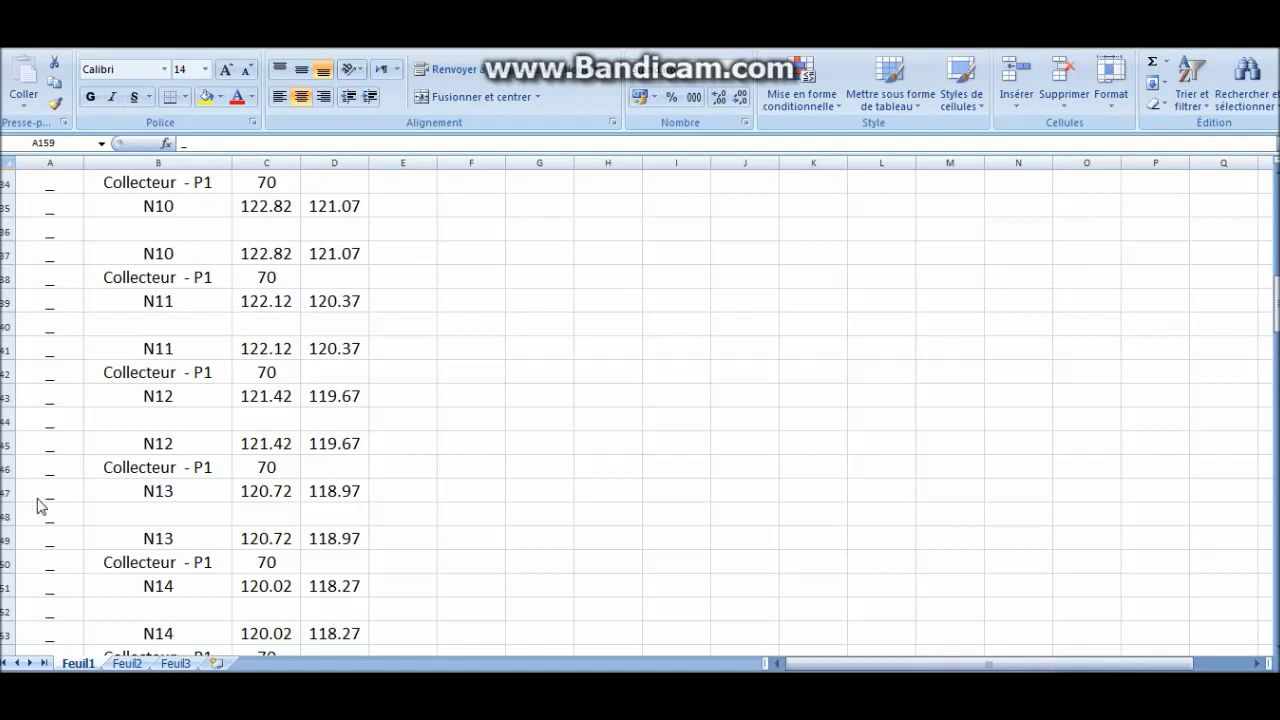
Save the active sheet of Zone1 réseau en plan.xlsx as tab-separated text, replacing the existing Zone1 Réseau en plan.txt.
{"action": "mouse_move", "coordinate": [325, 688]}
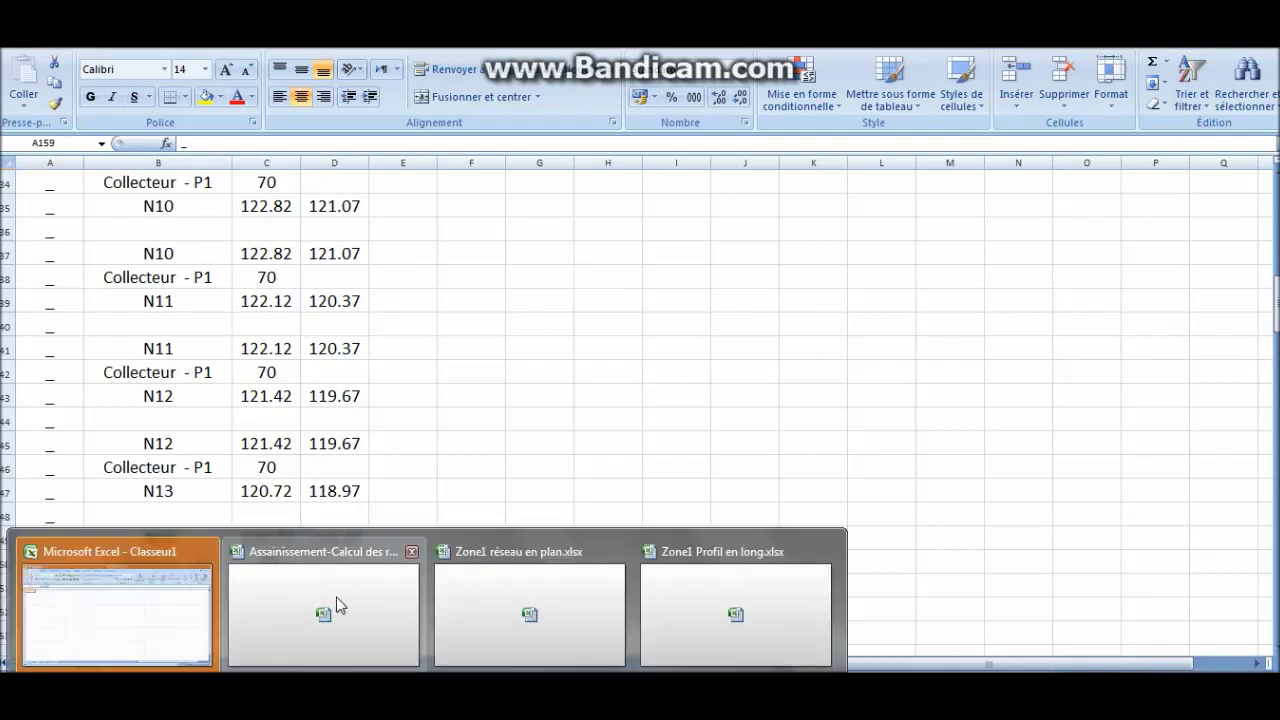
{"action": "left_click", "coordinate": [527, 601]}
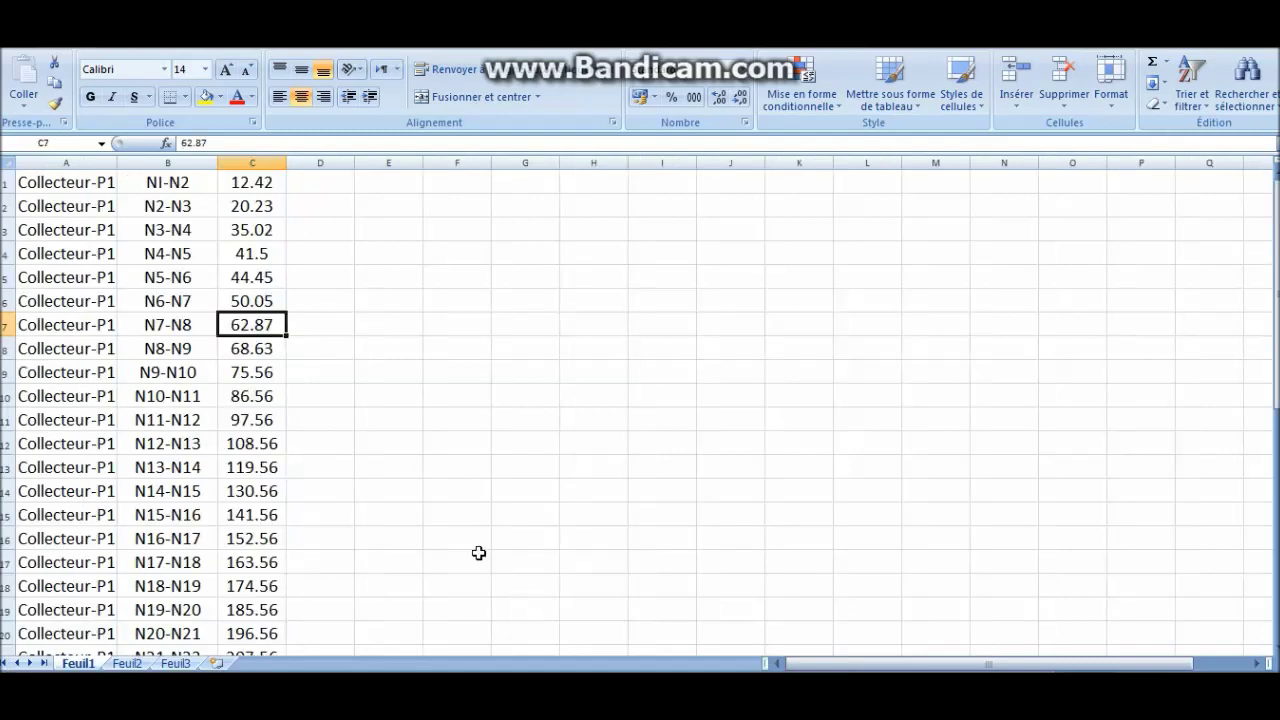
{"action": "left_click", "coordinate": [16, 28]}
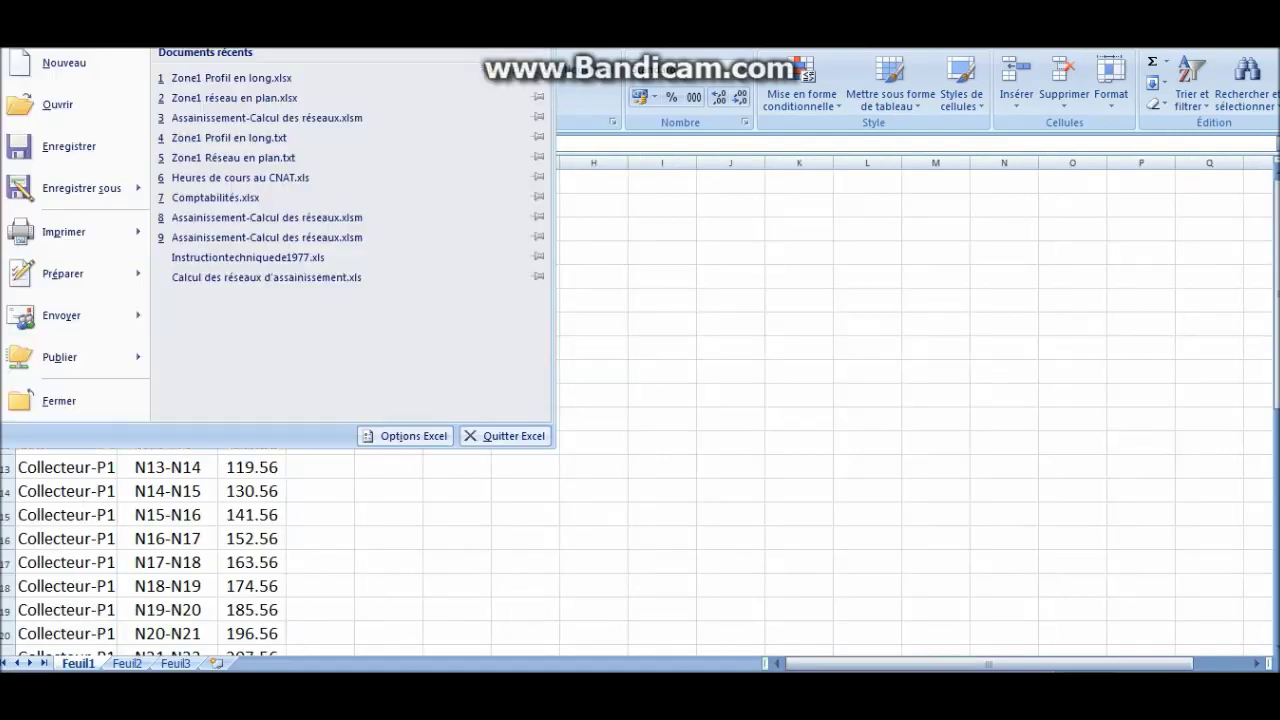
{"action": "left_click", "coordinate": [105, 189]}
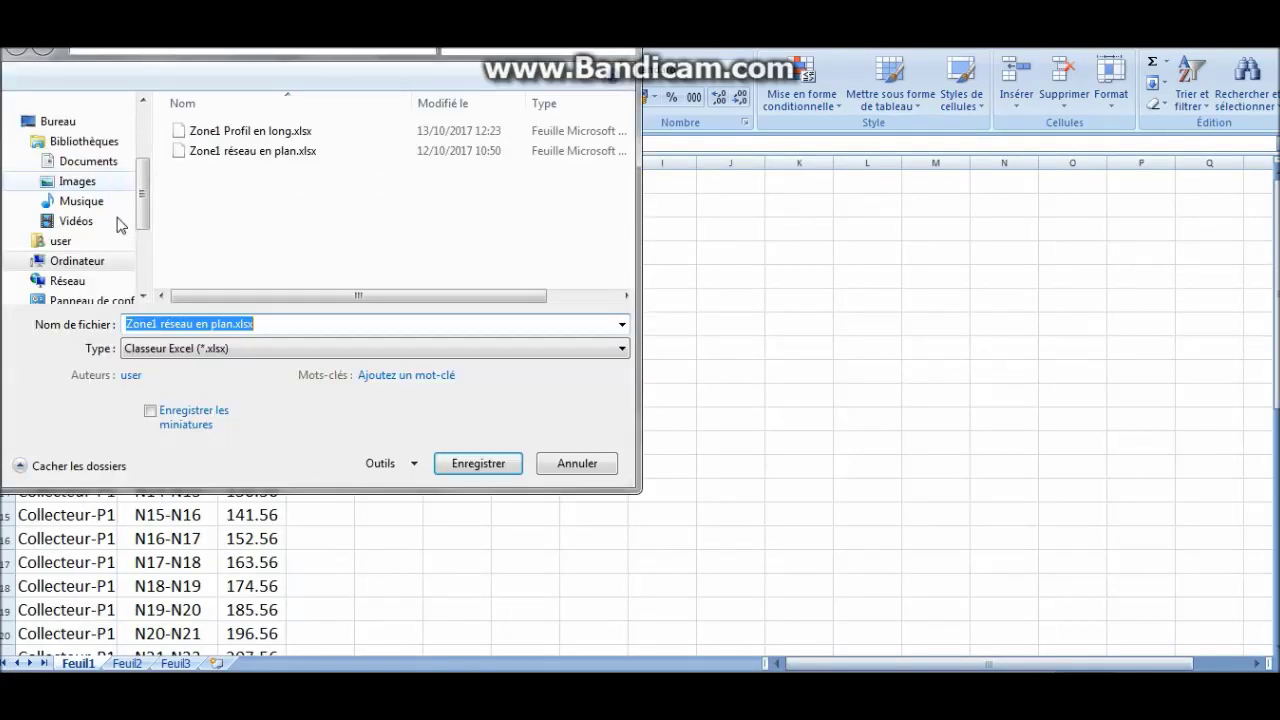
{"action": "left_click", "coordinate": [330, 350]}
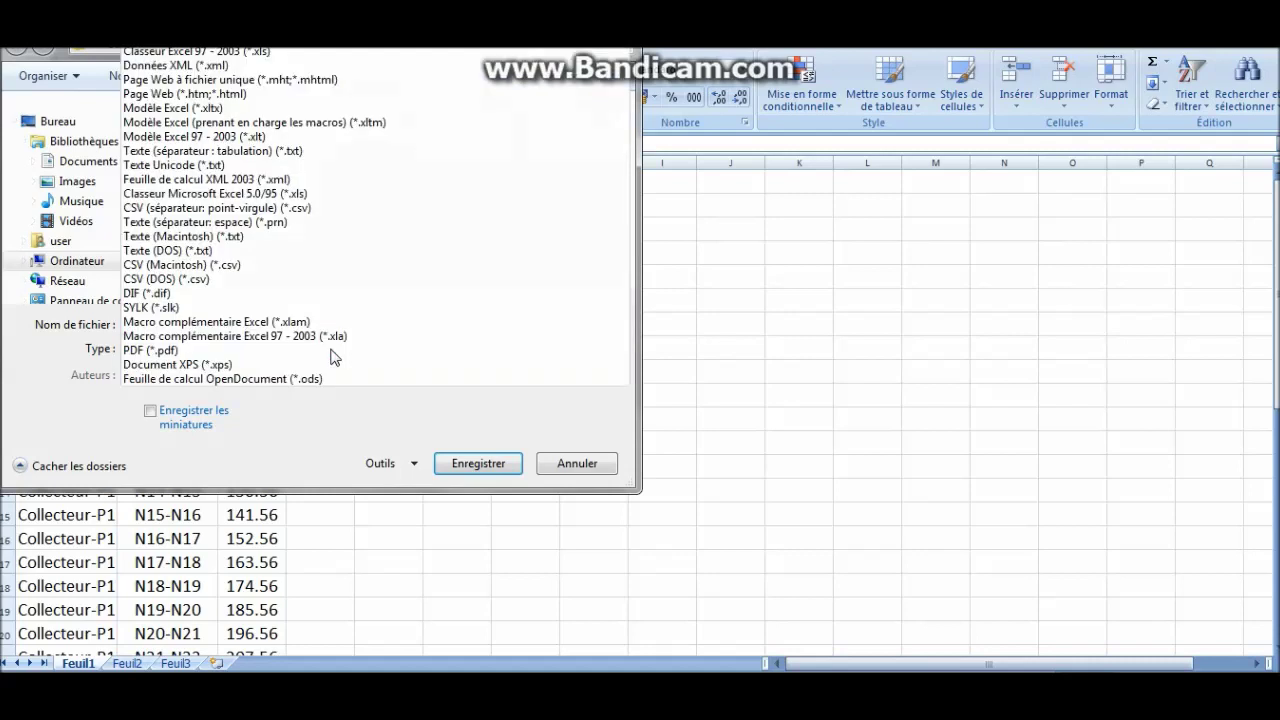
{"action": "left_click", "coordinate": [207, 162]}
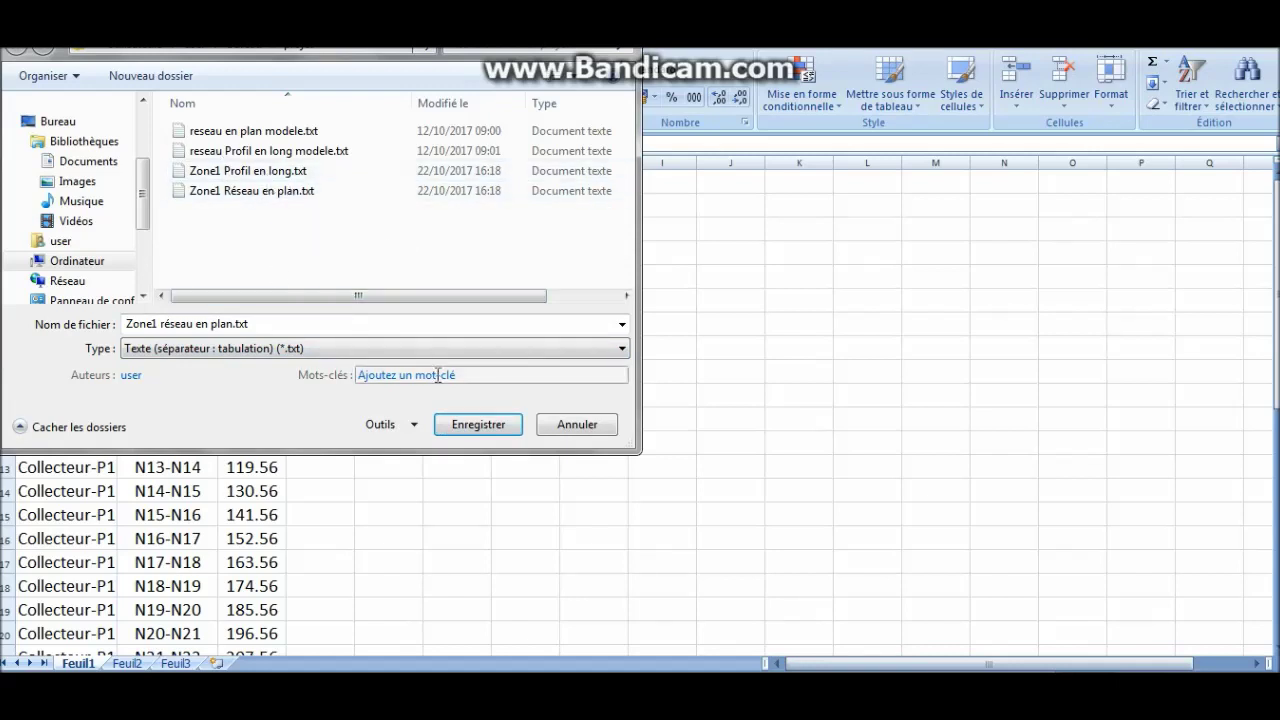
{"action": "left_click", "coordinate": [472, 425]}
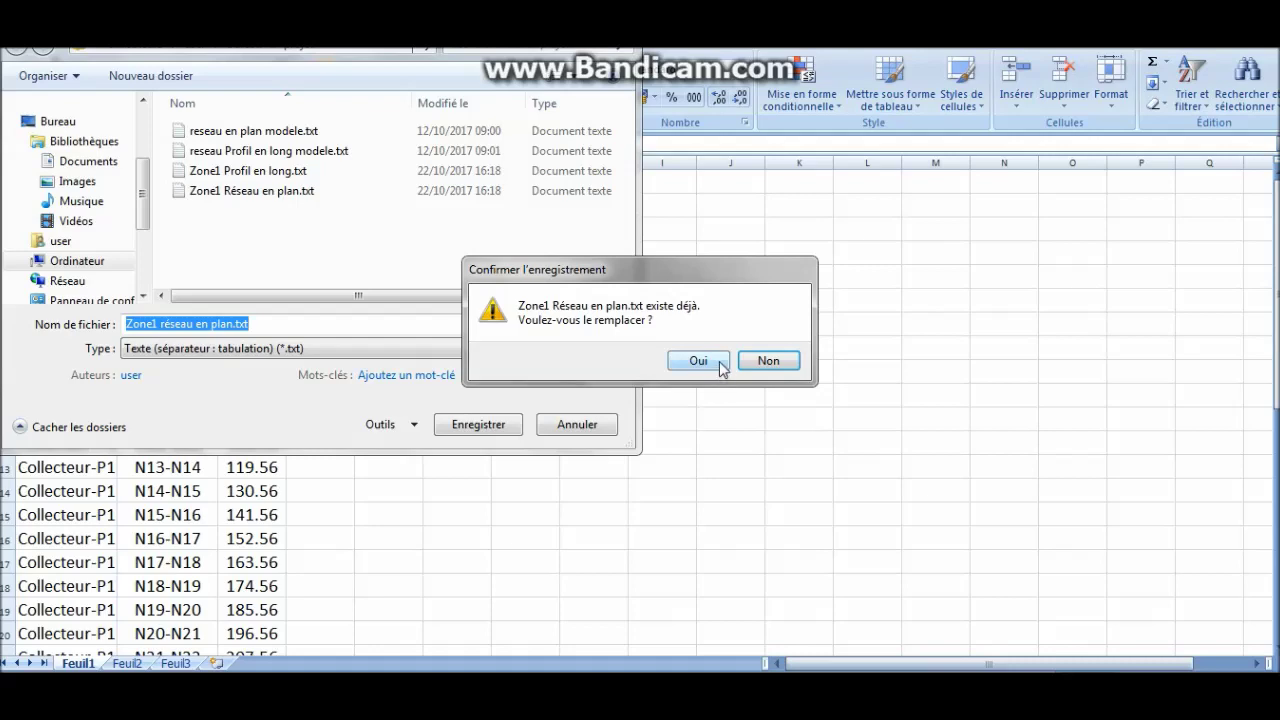
{"action": "left_click", "coordinate": [717, 361]}
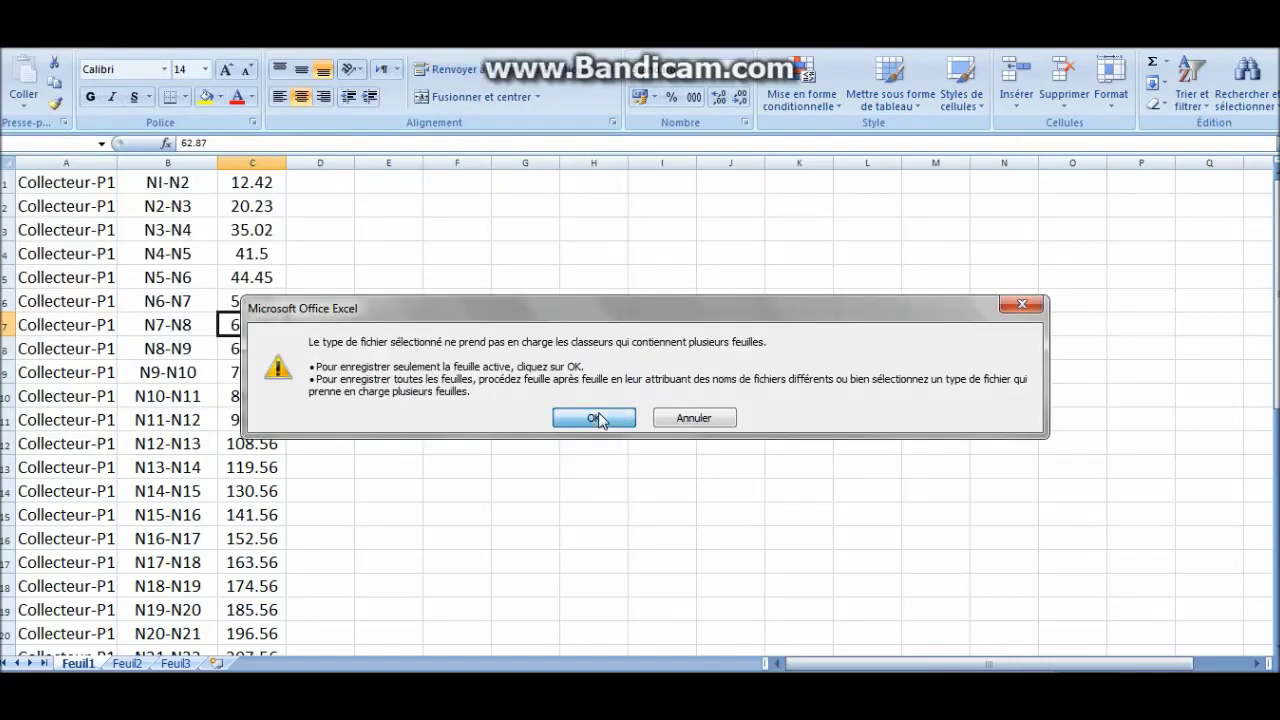
{"action": "left_click", "coordinate": [585, 424]}
{"action": "left_click", "coordinate": [563, 420]}
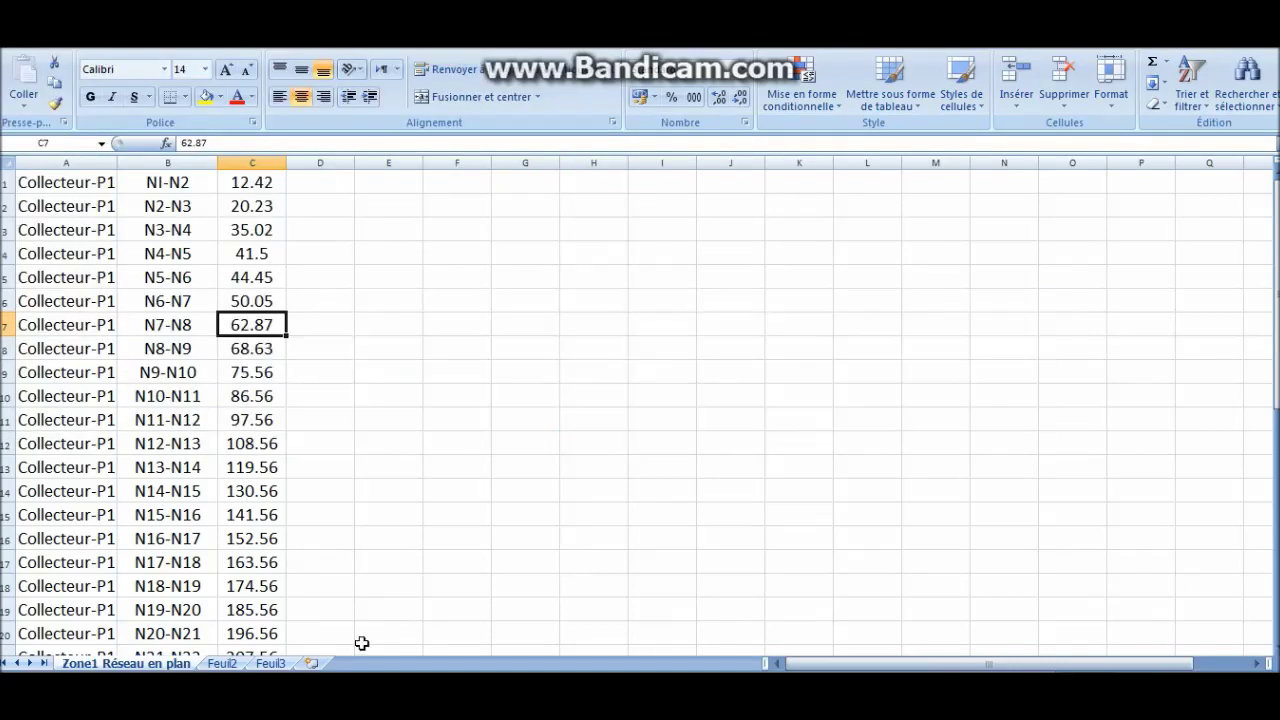
Save the active sheet of Zone1 Profil en long.xlsx as tab-separated text, replacing the existing Zone1 Profil en long.txt.
{"action": "left_click", "coordinate": [427, 690]}
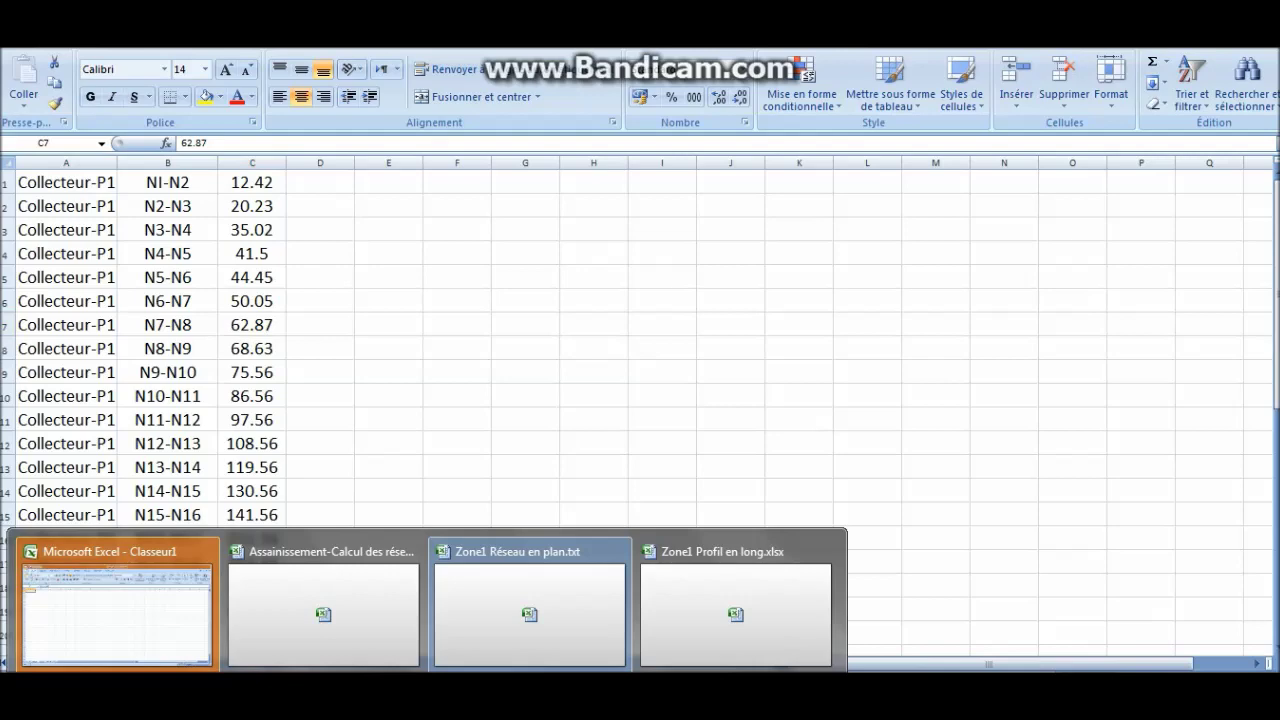
{"action": "left_click", "coordinate": [686, 608]}
{"action": "left_click", "coordinate": [16, 30]}
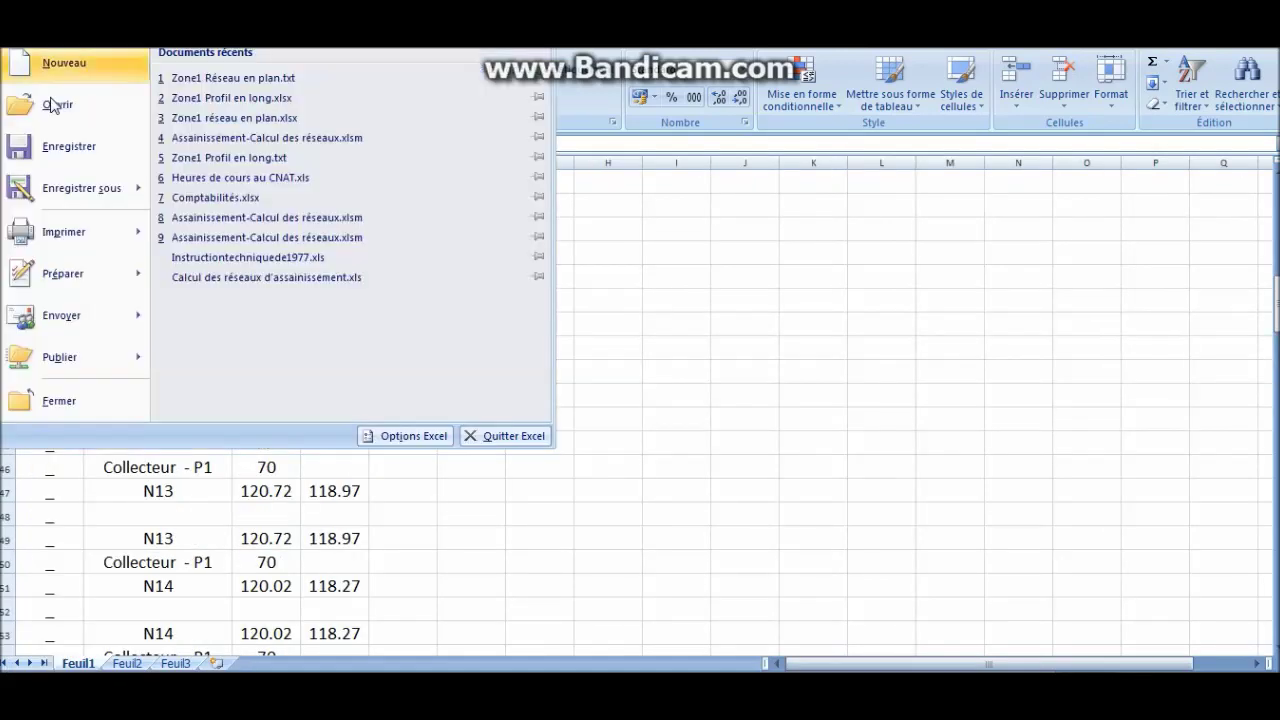
{"action": "left_click", "coordinate": [94, 188]}
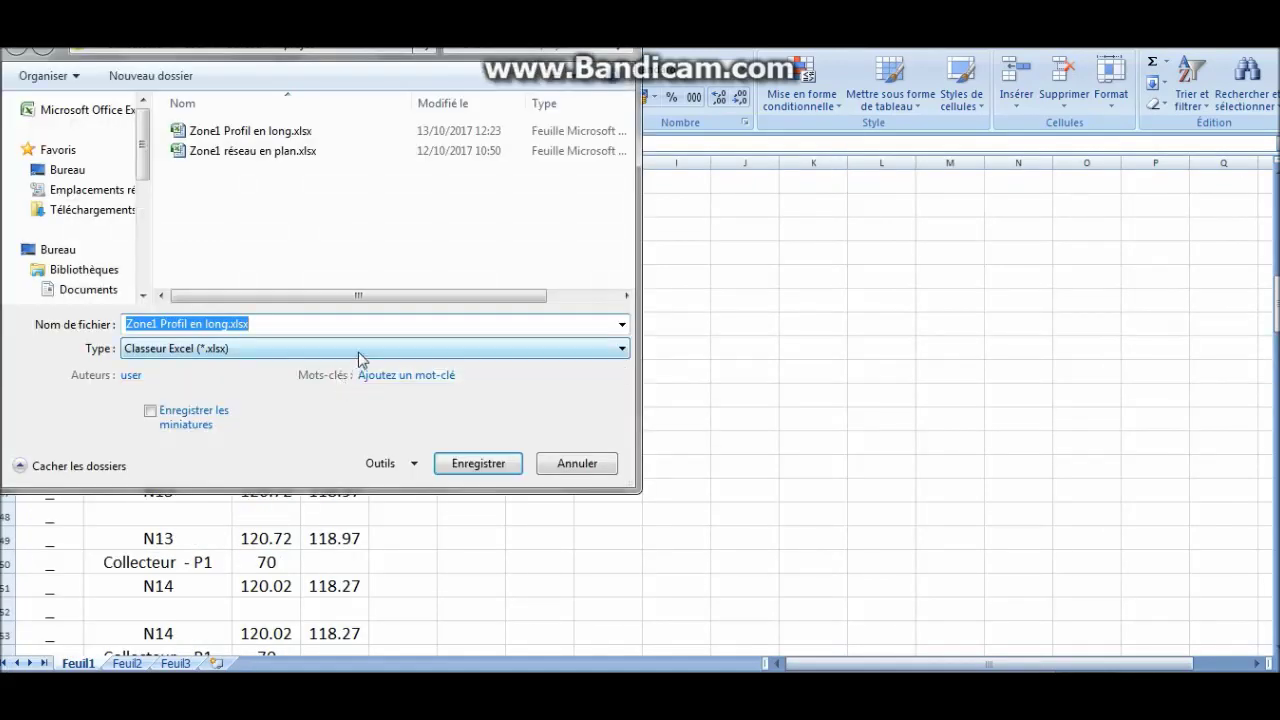
{"action": "left_click", "coordinate": [360, 350]}
{"action": "left_click", "coordinate": [289, 150]}
{"action": "left_click", "coordinate": [471, 428]}
{"action": "left_click", "coordinate": [697, 368]}
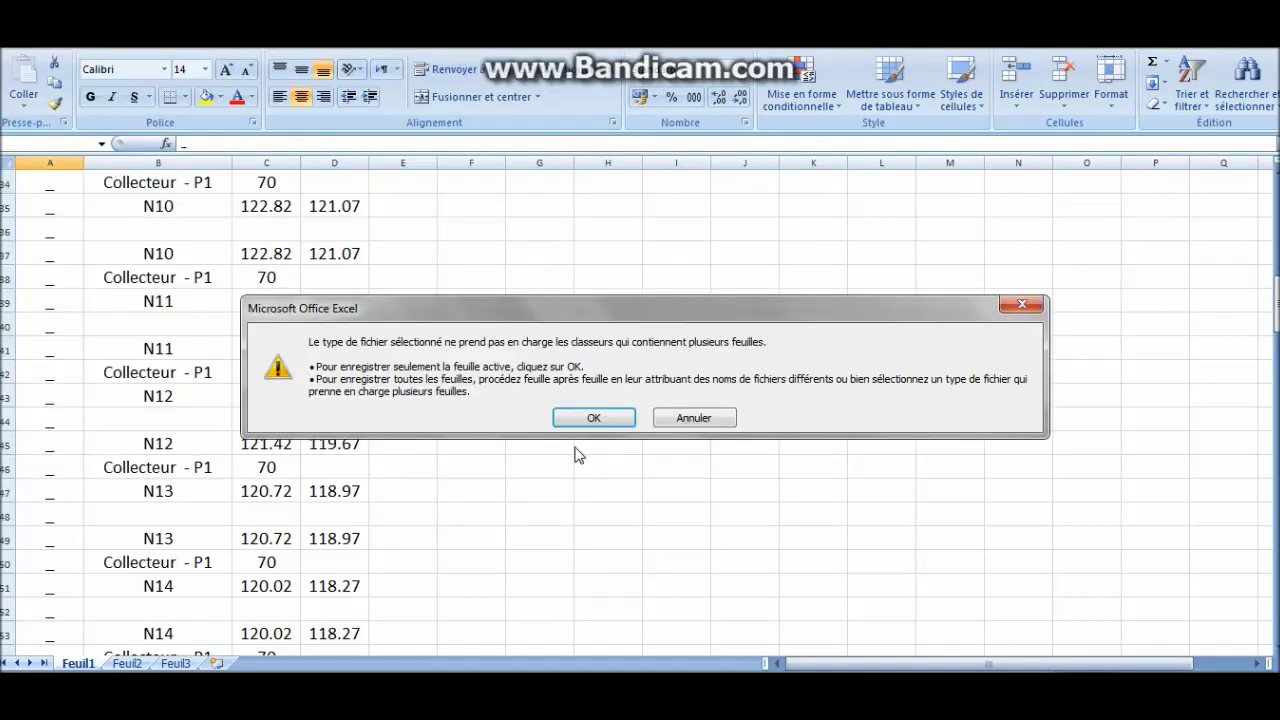
{"action": "left_click", "coordinate": [592, 422]}
{"action": "left_click", "coordinate": [545, 418]}
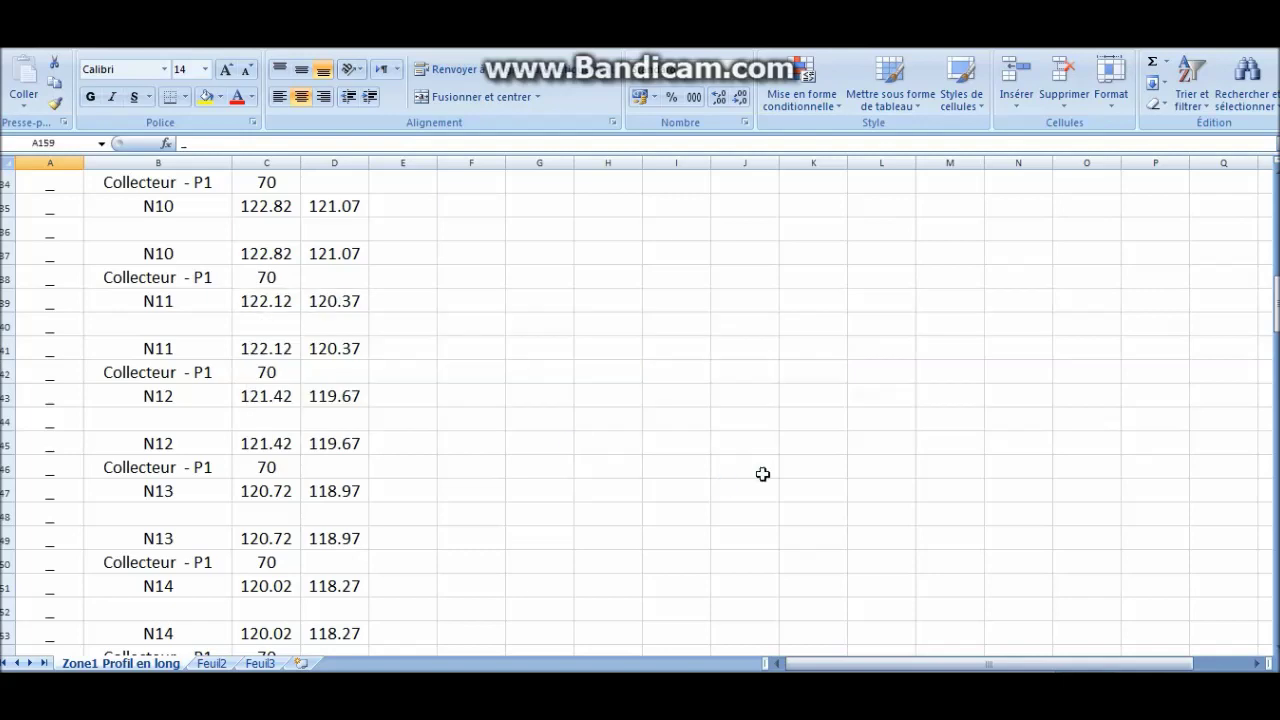
Switch to the projet folder, open Zone1 Réseau en plan.txt to review the exported data, and minimize it.
{"action": "key", "text": "alt+Tab"}
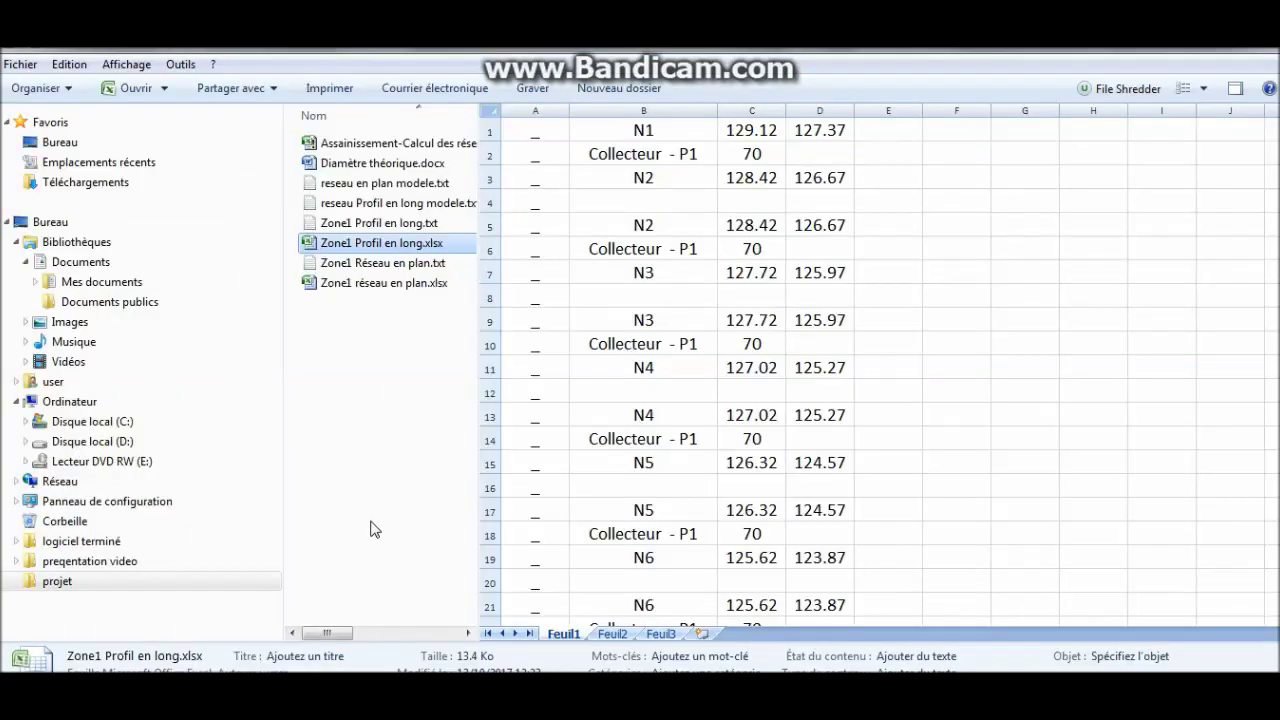
{"action": "left_click", "coordinate": [389, 482]}
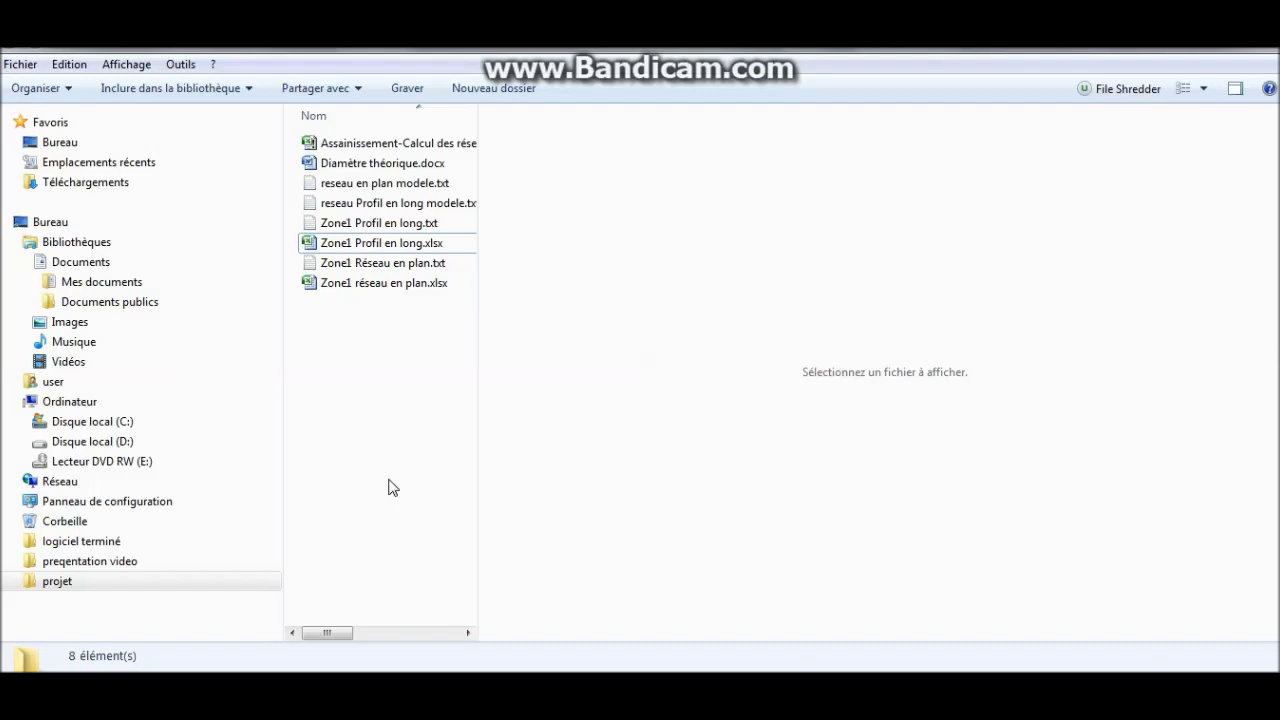
{"action": "double_click", "coordinate": [384, 265]}
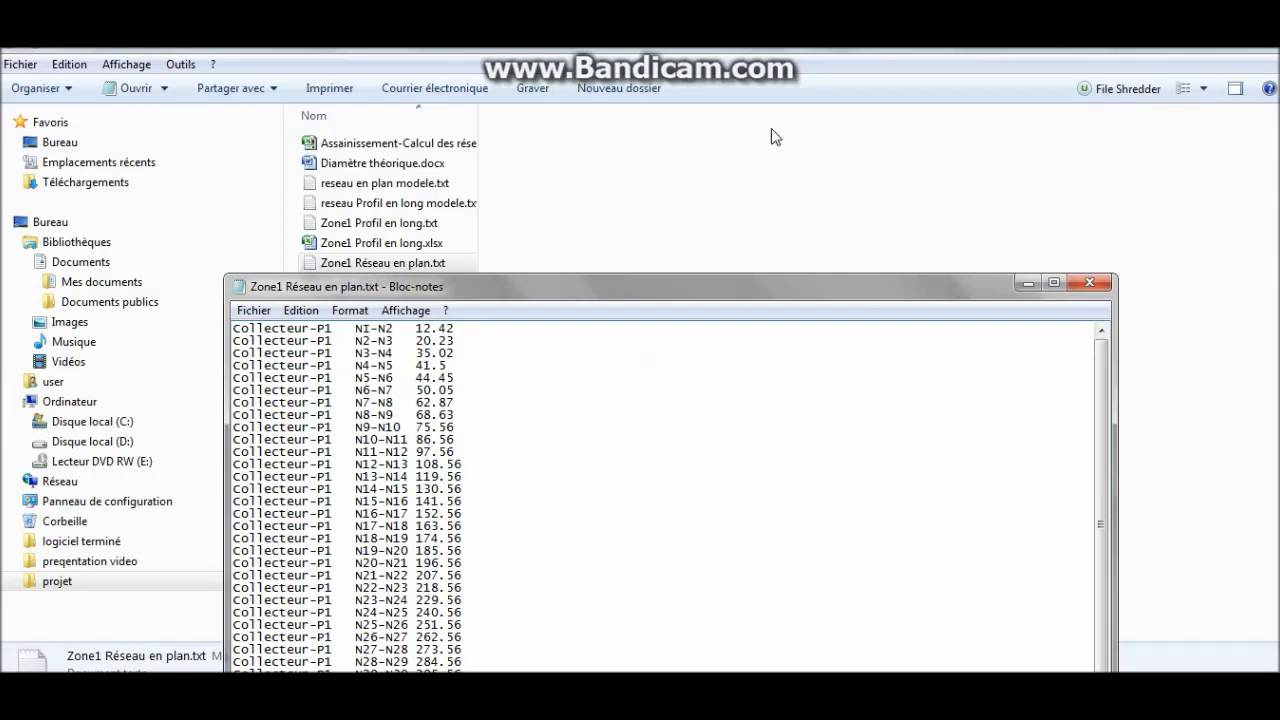
{"action": "left_click", "coordinate": [1030, 286]}
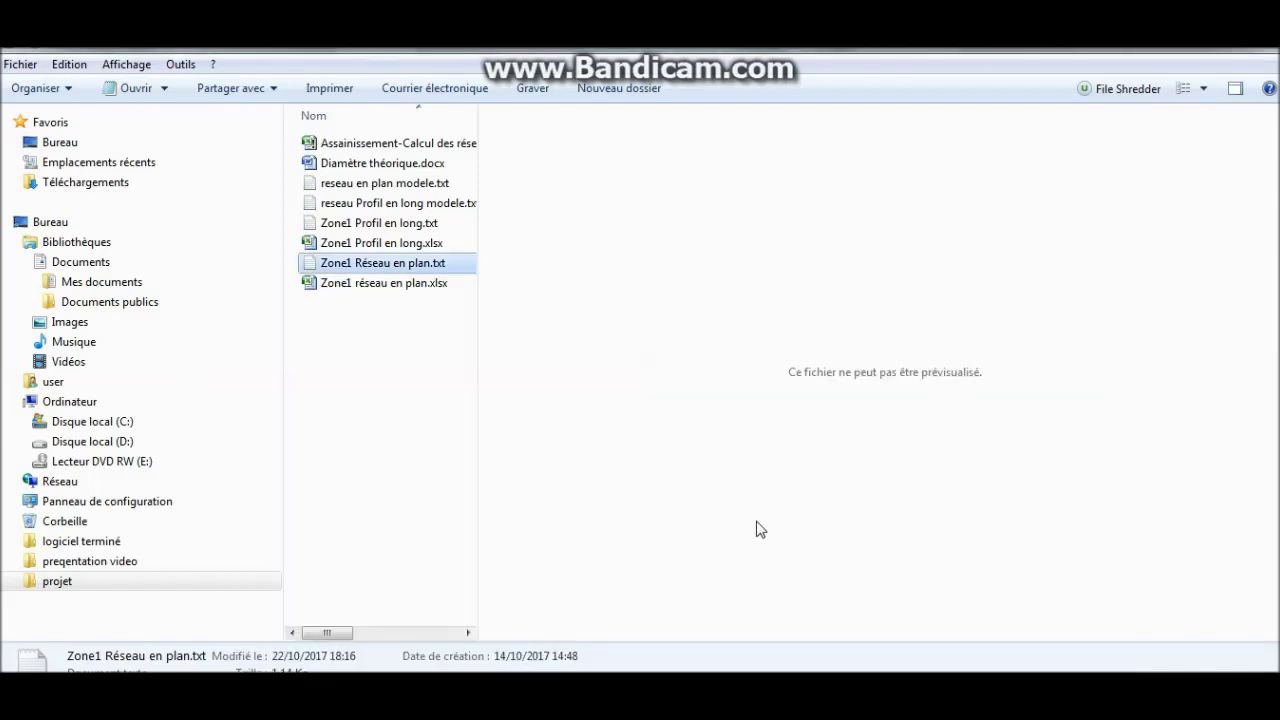
Open Zone1 Profil en long.txt to review its exported blocks, minimize it and switch back to the blank Excel workbook Classeur1.
{"action": "double_click", "coordinate": [412, 224]}
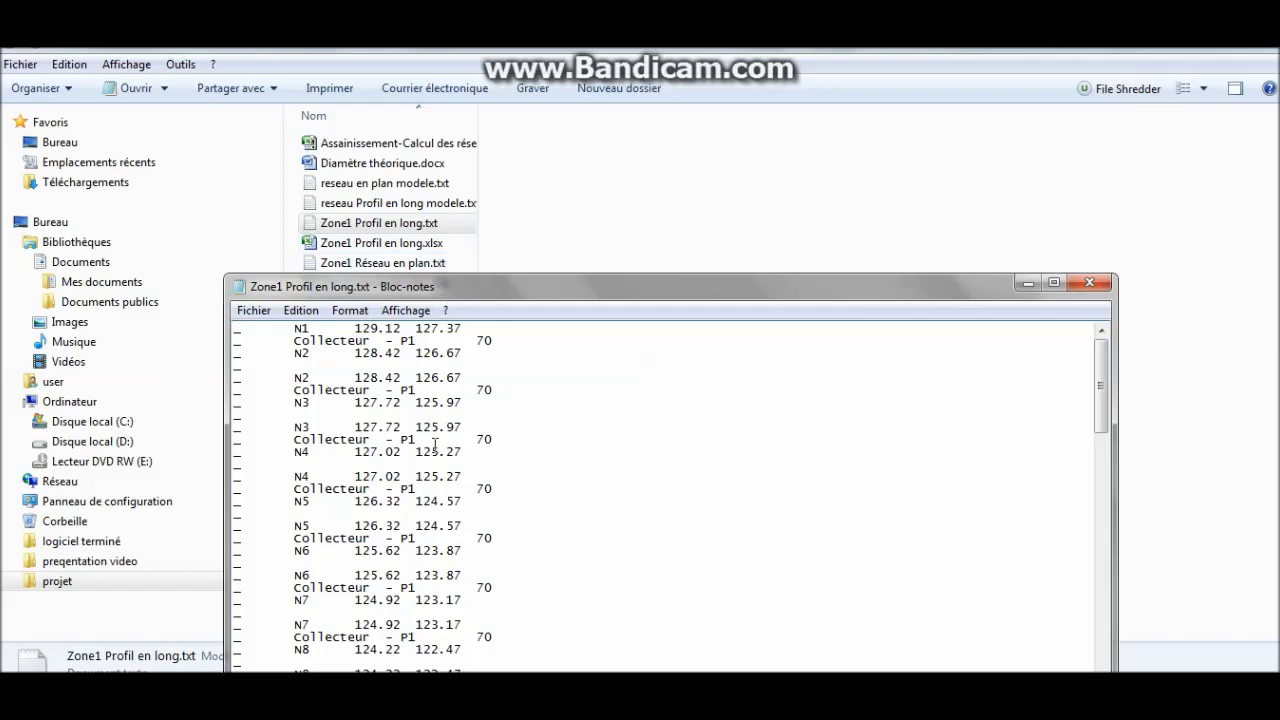
{"action": "left_click", "coordinate": [1028, 284]}
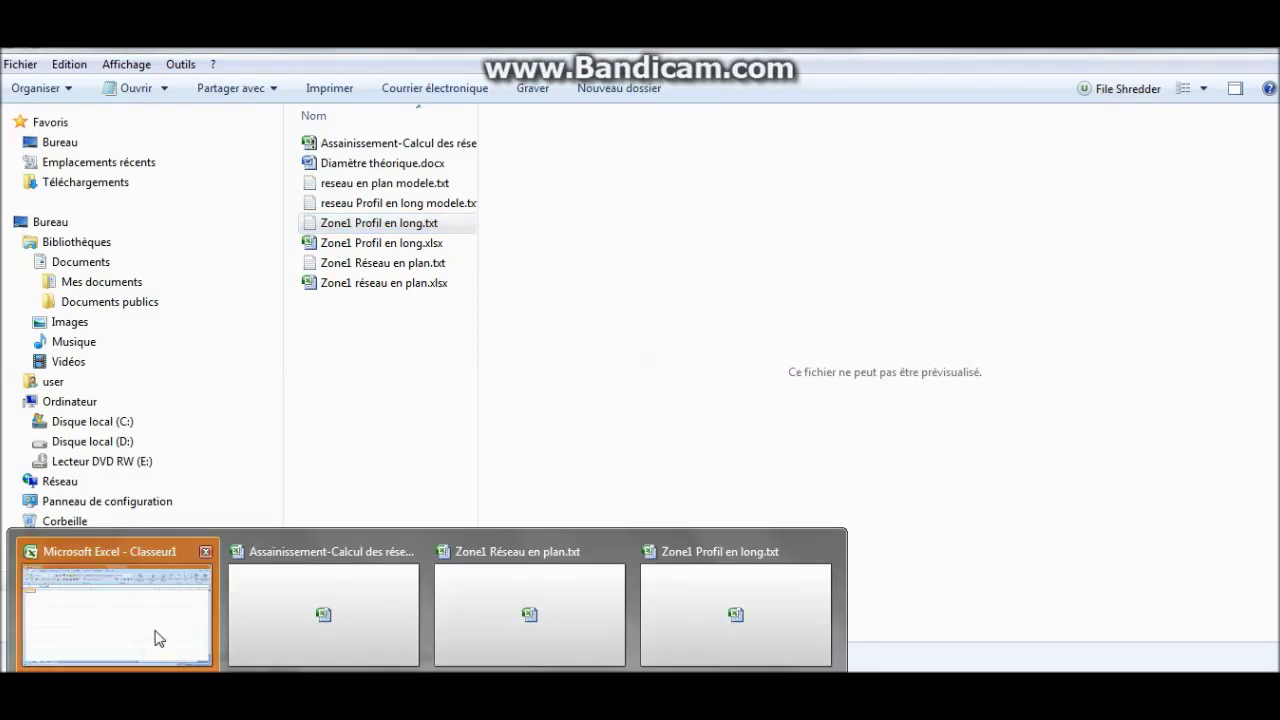
{"action": "left_click", "coordinate": [157, 637]}
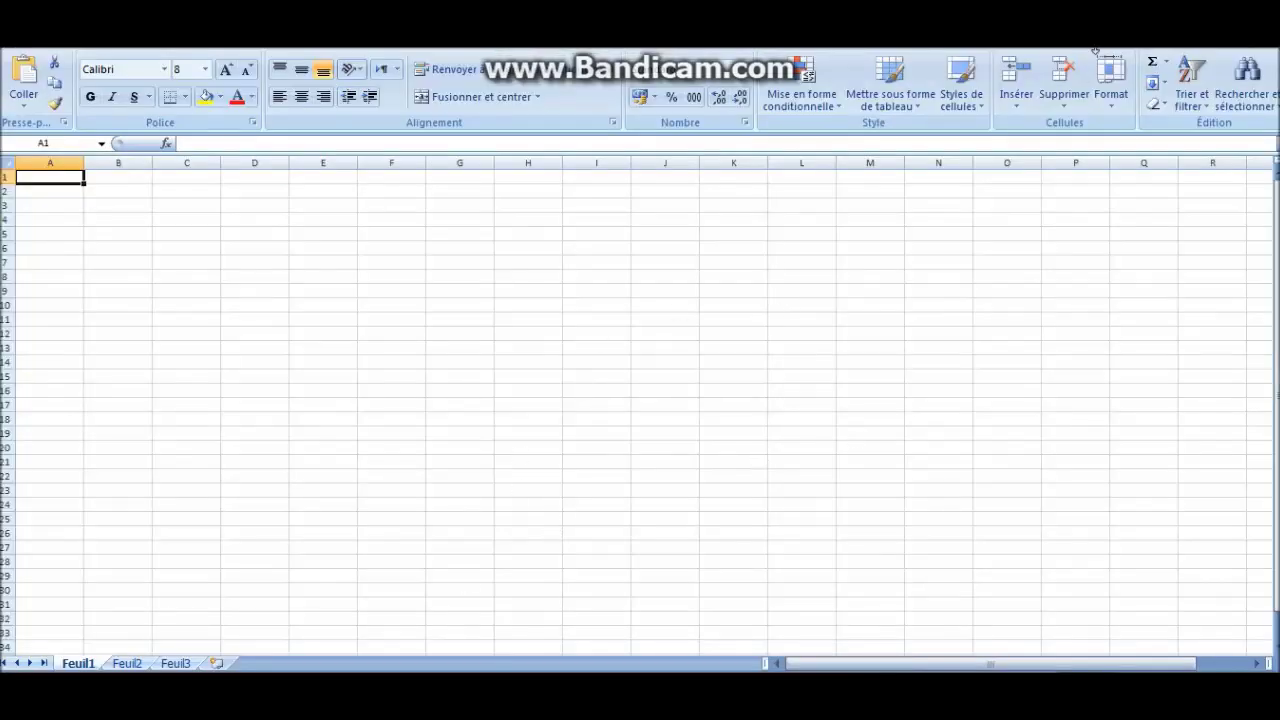
View the Profil en long sheet of the Assainissement-Calcul des réseaux workbook, then return to the projet folder.
{"action": "left_click", "coordinate": [1192, 12]}
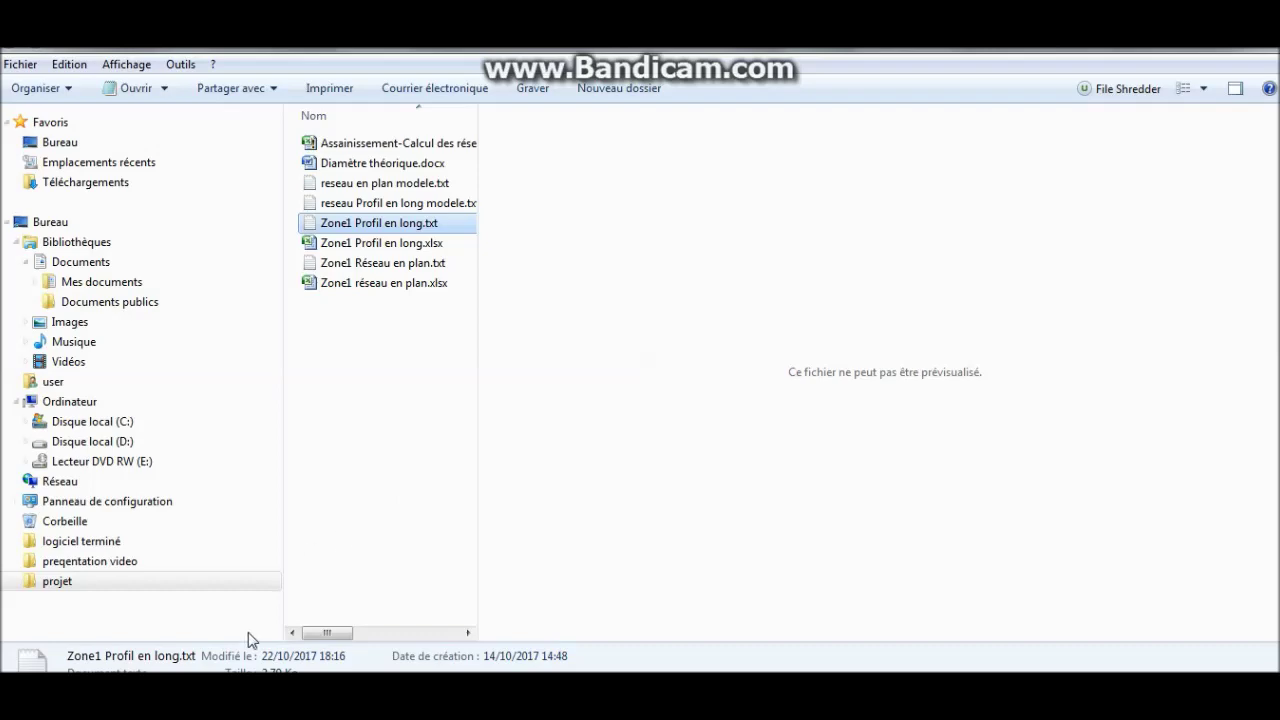
{"action": "left_click", "coordinate": [232, 699]}
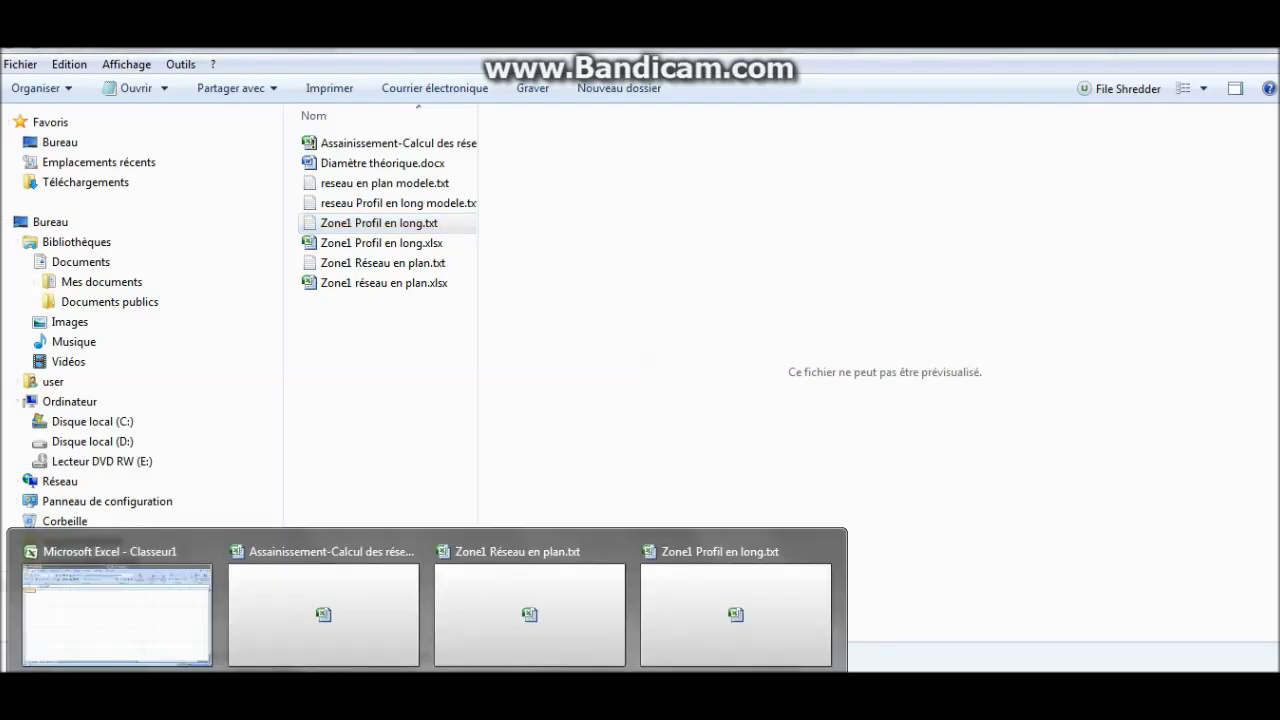
{"action": "left_click", "coordinate": [356, 621]}
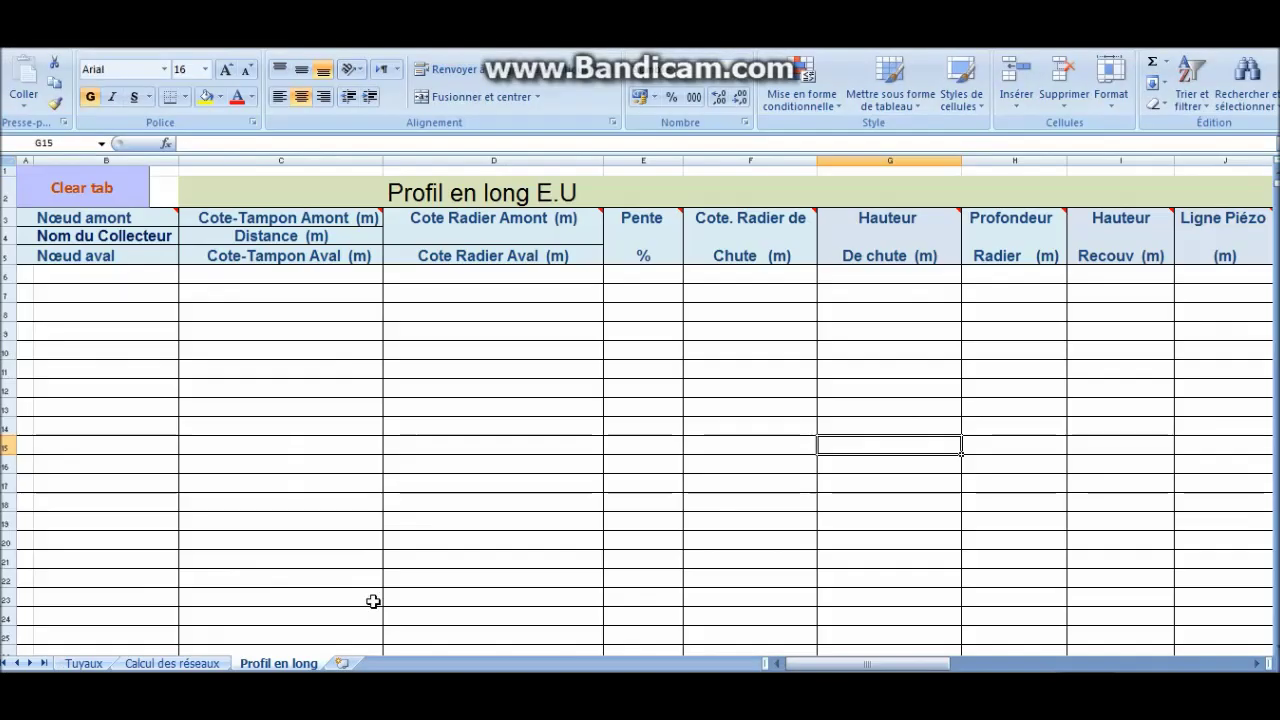
{"action": "left_click", "coordinate": [1192, 12]}
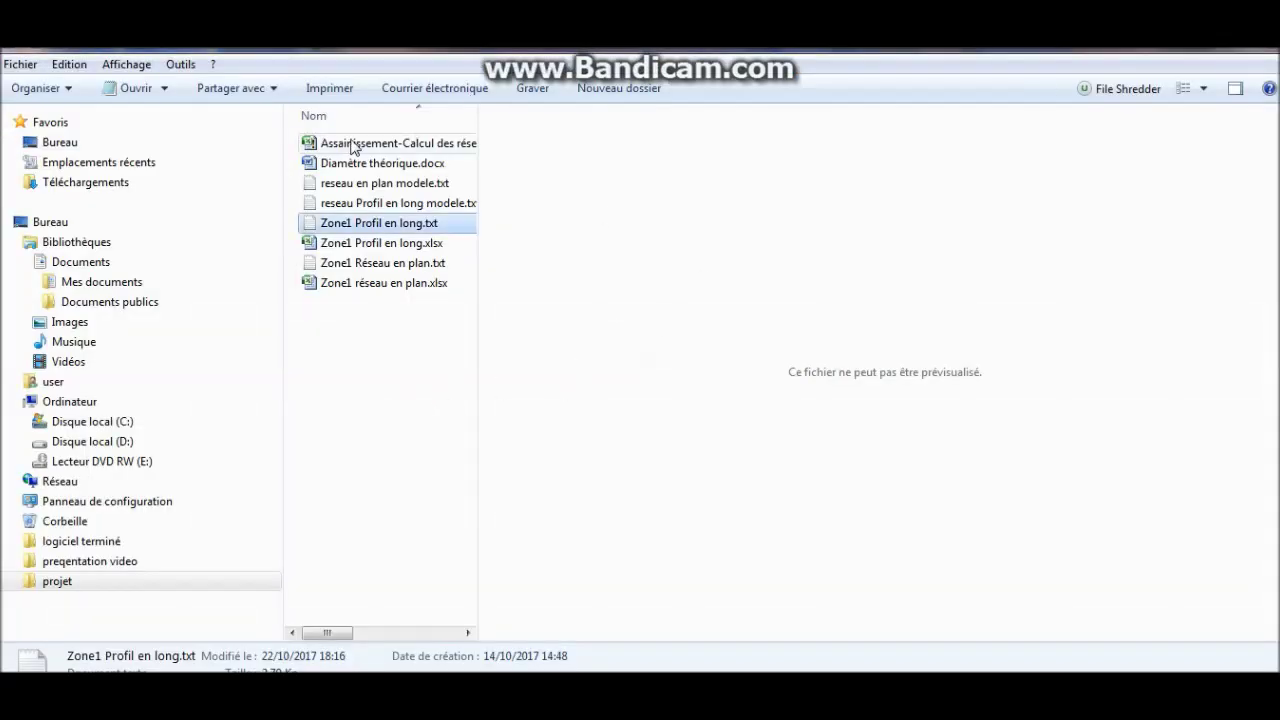
Open reseau en plan modele.txt and reseau Profil en long modele.txt in turn to review the model formats, minimizing each.
{"action": "double_click", "coordinate": [373, 186]}
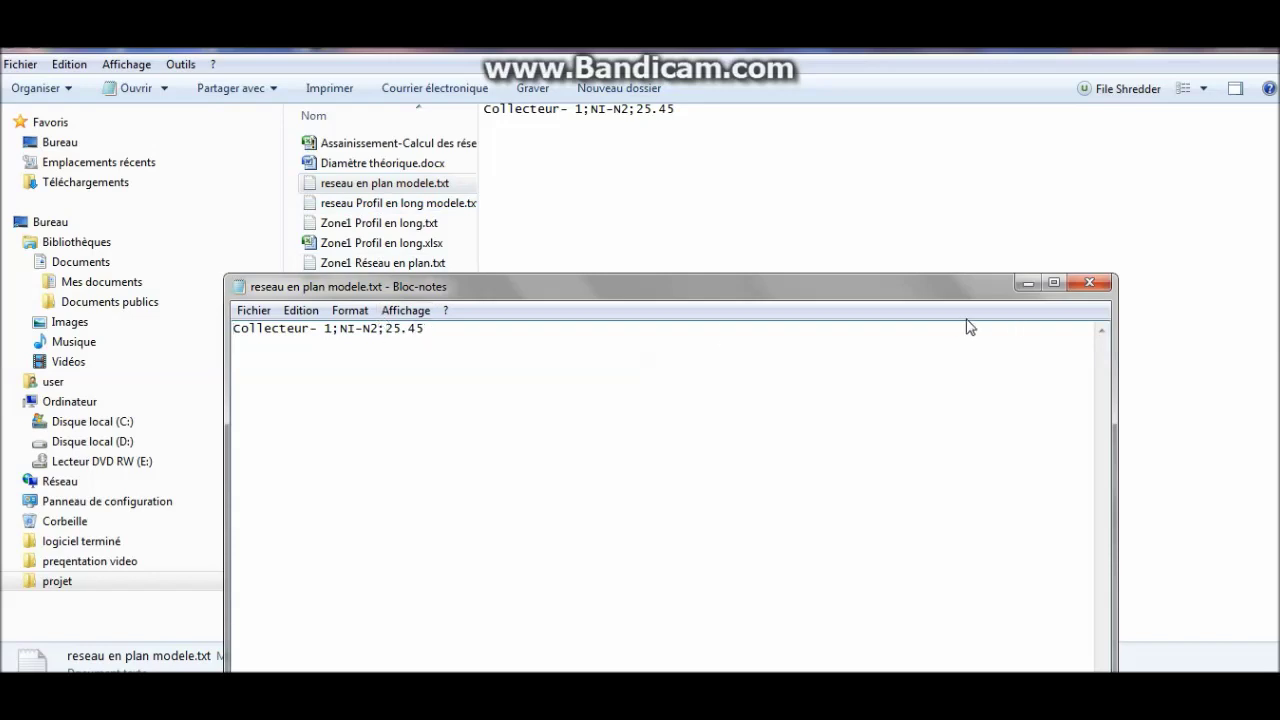
{"action": "left_click", "coordinate": [1030, 284]}
{"action": "double_click", "coordinate": [452, 205]}
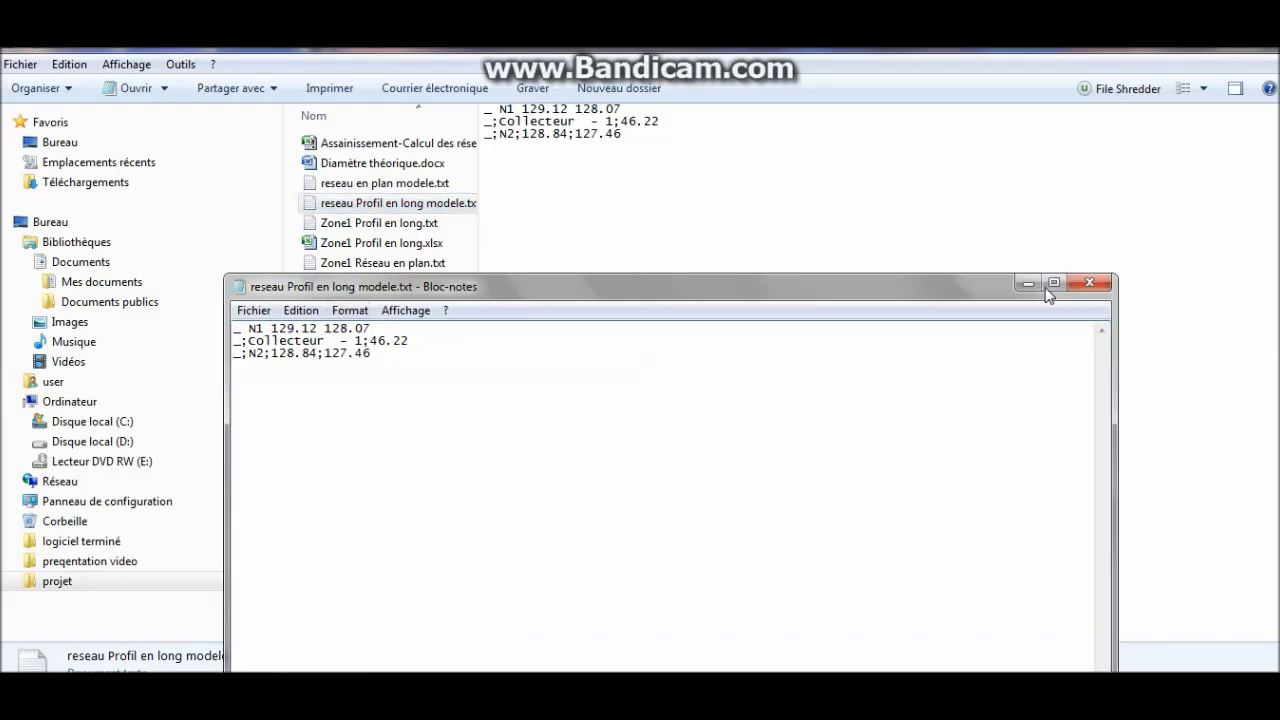
{"action": "left_click", "coordinate": [1030, 284]}
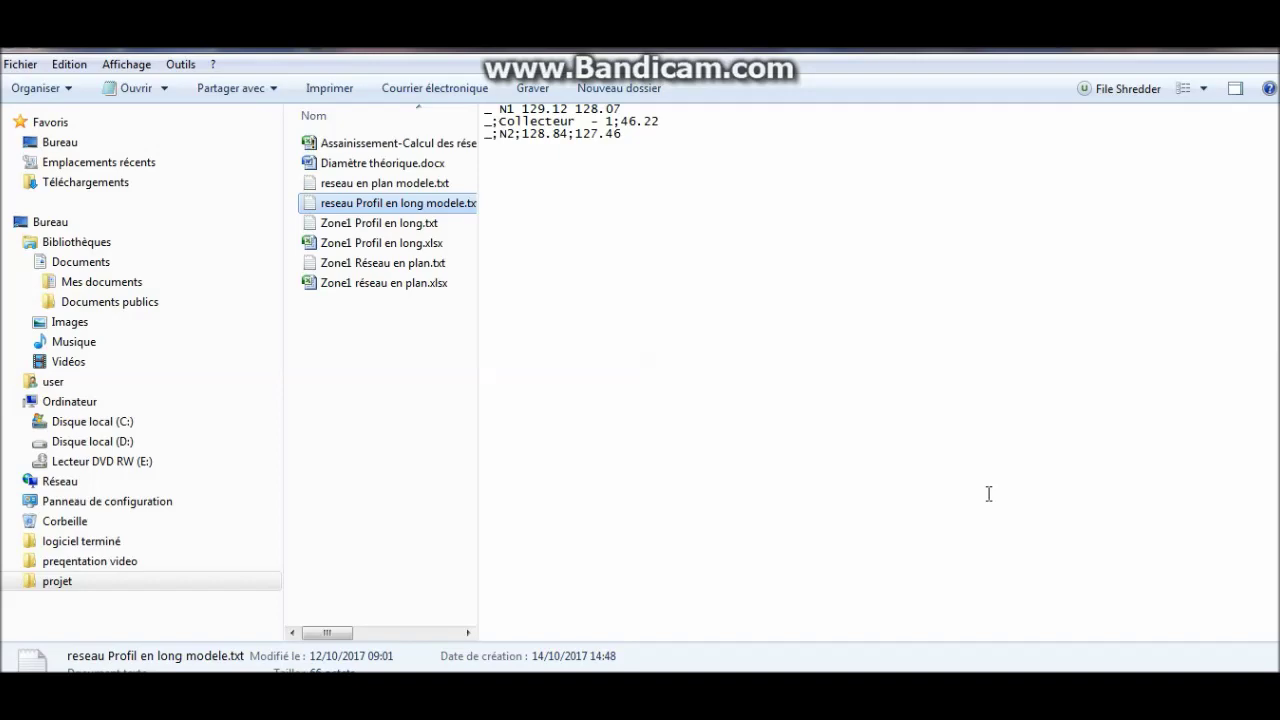
Open Zone1 réseau en plan.xlsx, review the collector lengths in column C, and view the Save As dialog without saving.
{"action": "double_click", "coordinate": [378, 284]}
{"action": "left_click", "coordinate": [273, 211]}
{"action": "left_click", "coordinate": [265, 279]}
{"action": "left_click", "coordinate": [258, 373]}
{"action": "left_click", "coordinate": [254, 467]}
{"action": "left_click", "coordinate": [28, 40]}
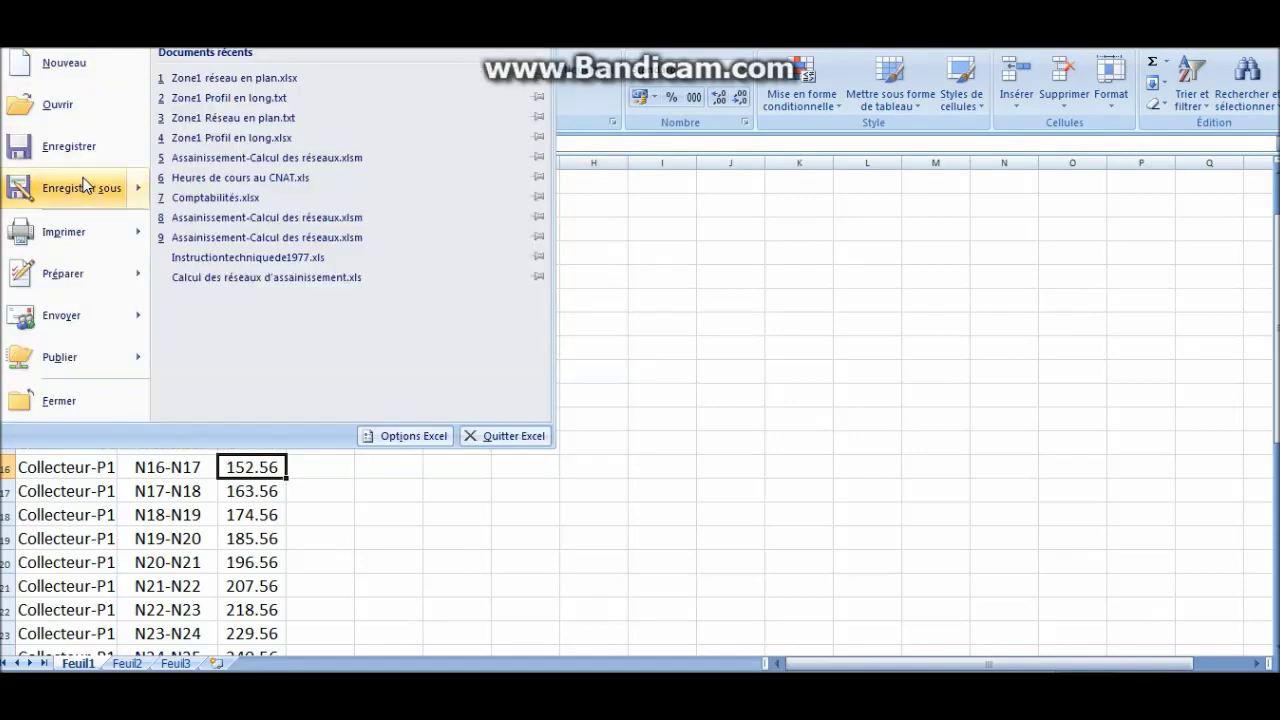
{"action": "left_click", "coordinate": [86, 189]}
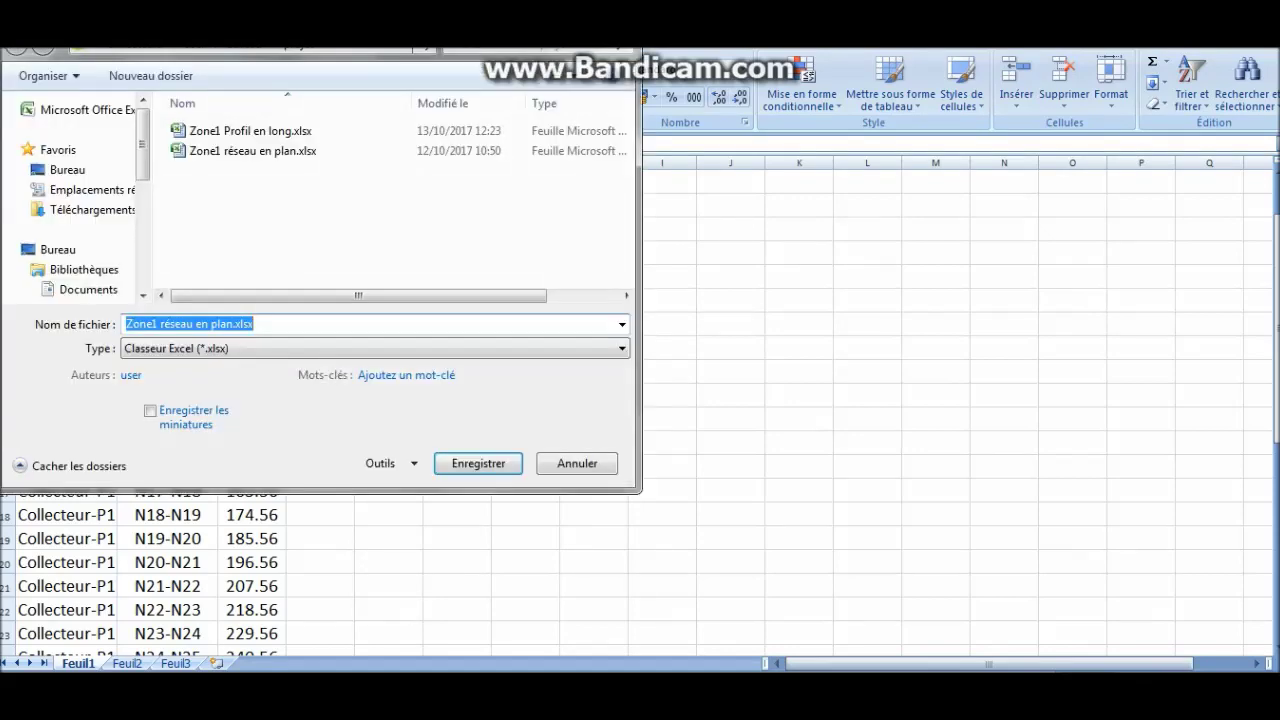
{"action": "left_click", "coordinate": [579, 464]}
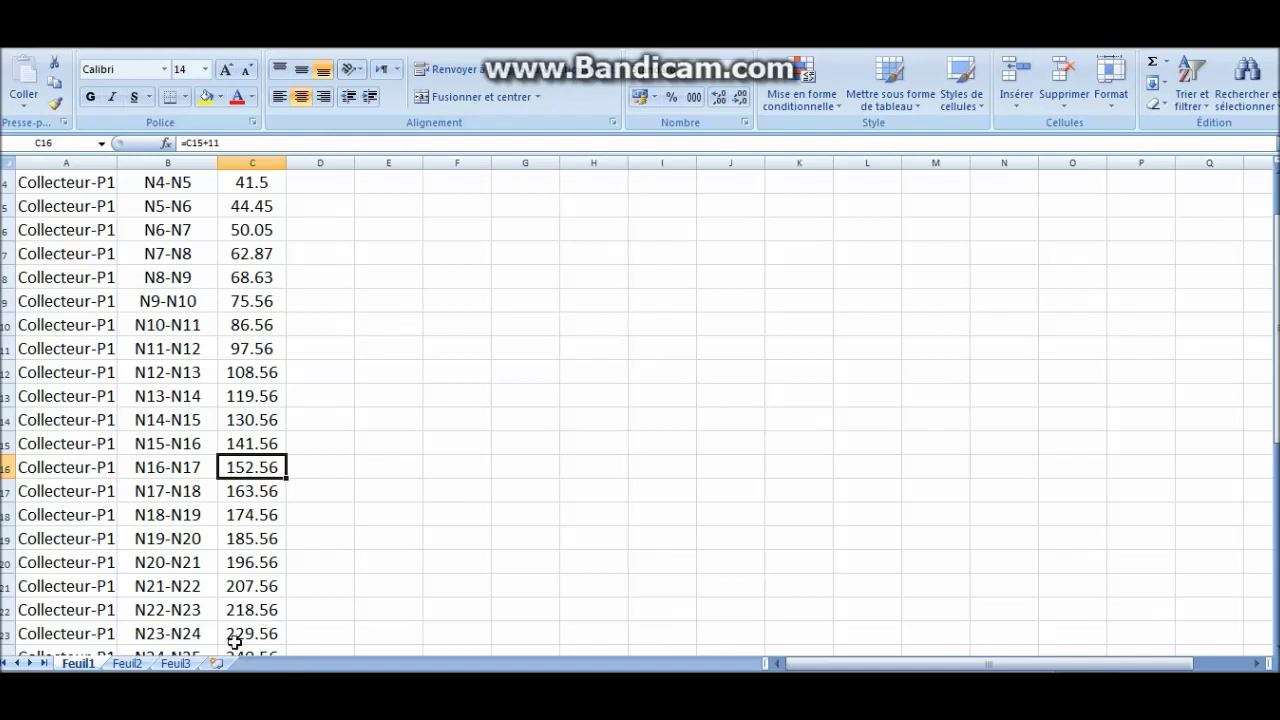
Switch to Zone1 Profil en long.txt in Excel, review its node rows, and check the tab-separated text type in Save As without saving.
{"action": "left_click", "coordinate": [683, 624]}
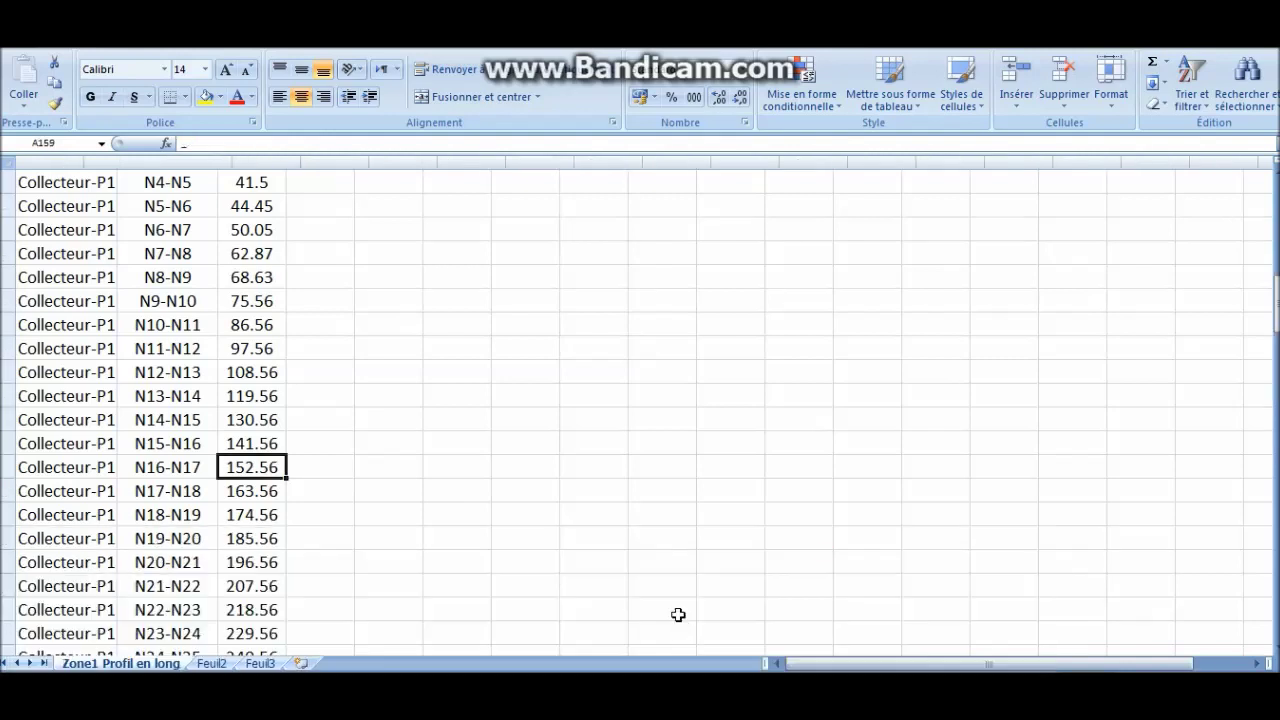
{"action": "left_click", "coordinate": [326, 206]}
{"action": "left_click", "coordinate": [270, 206]}
{"action": "left_click", "coordinate": [138, 204]}
{"action": "left_click", "coordinate": [158, 443]}
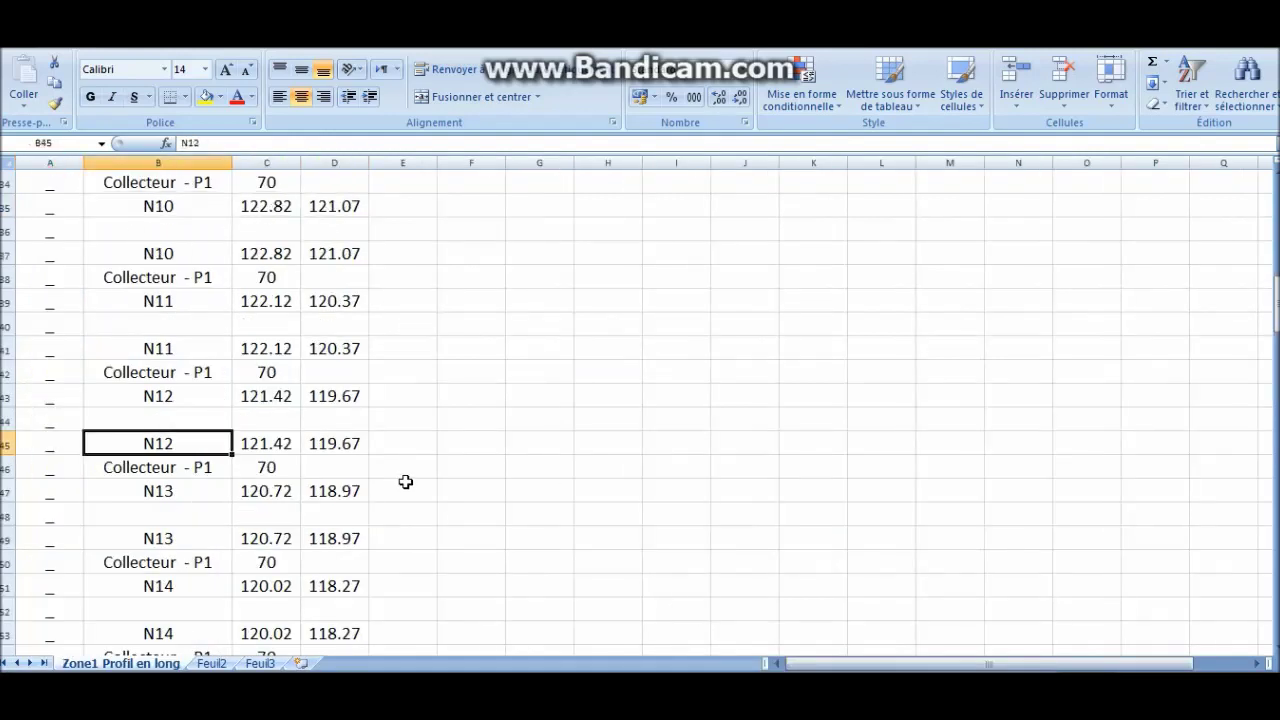
{"action": "left_click", "coordinate": [16, 48]}
{"action": "left_click", "coordinate": [100, 188]}
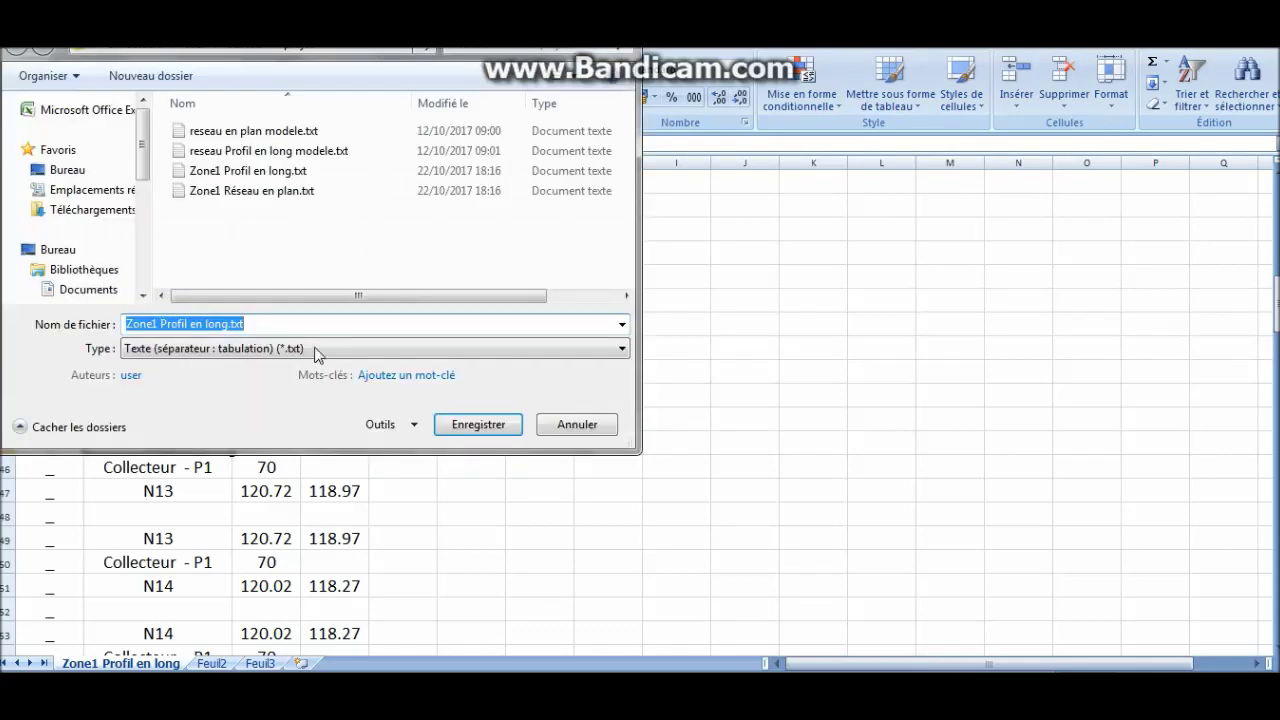
{"action": "left_click", "coordinate": [615, 14]}
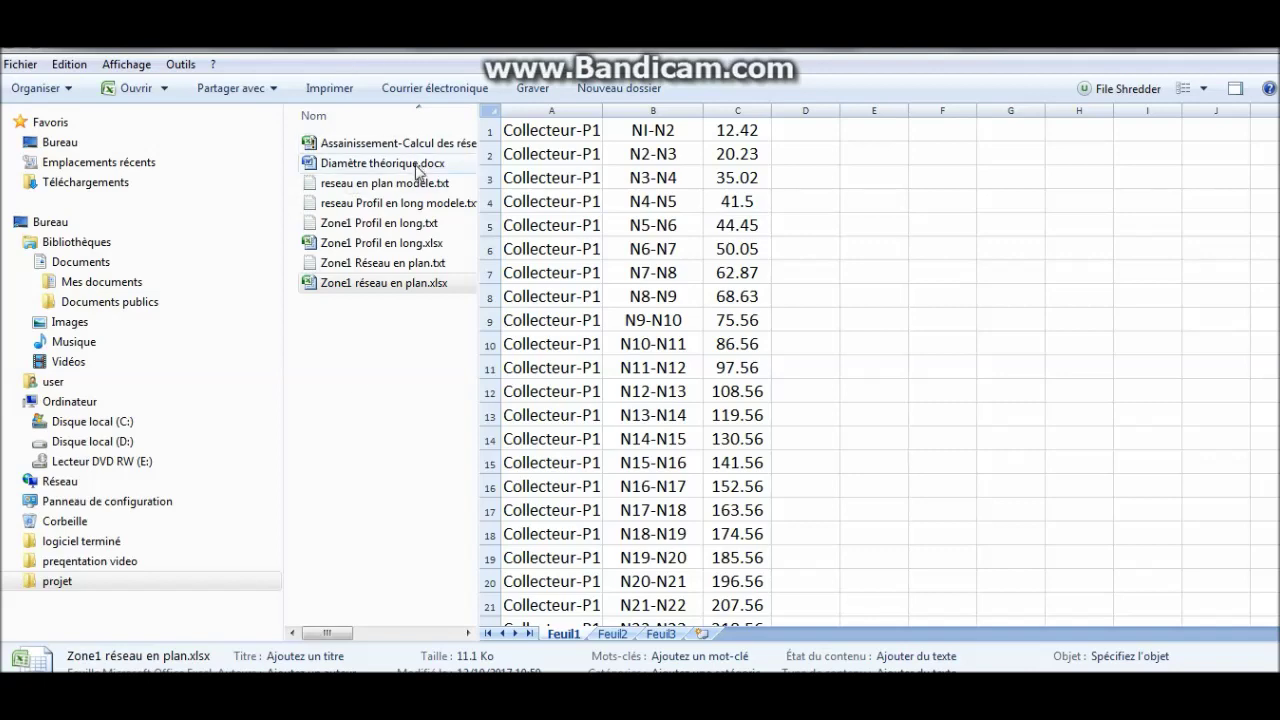
Preview Zone1 Profil en long.xlsx and Zone1 réseau en plan.xlsx in the projet folder.
{"action": "left_click", "coordinate": [385, 243]}
{"action": "left_click", "coordinate": [386, 283]}
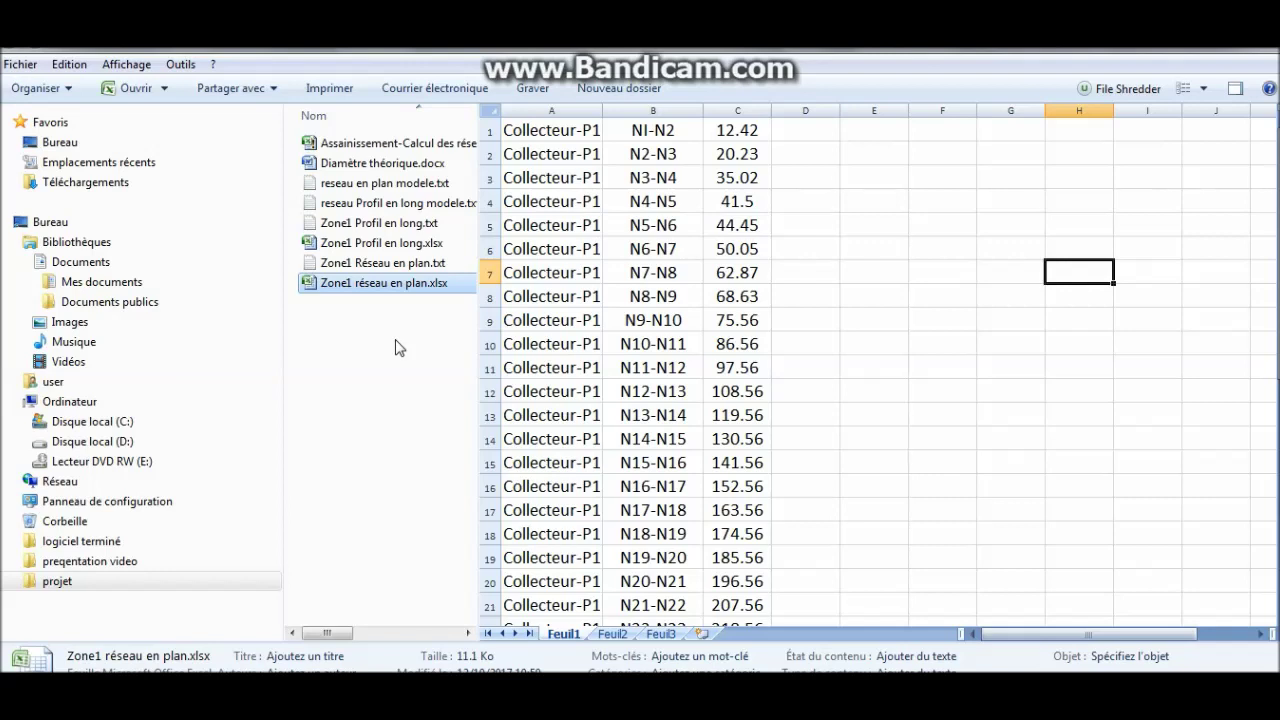
{"action": "left_click", "coordinate": [366, 245]}
{"action": "left_click", "coordinate": [366, 287]}
Open Zone1 Profil en long.txt and Zone1 Réseau en plan.txt from the projet folder to review their data, minimizing each.
{"action": "double_click", "coordinate": [420, 226]}
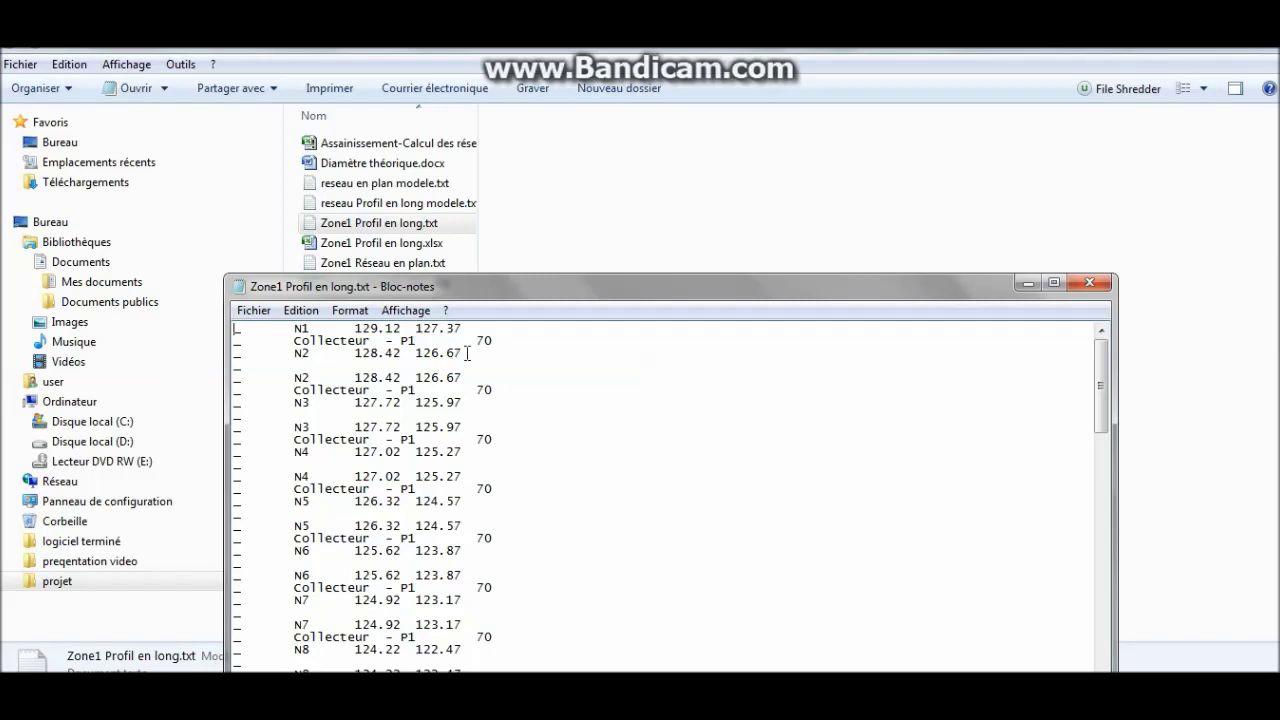
{"action": "left_click", "coordinate": [1028, 283]}
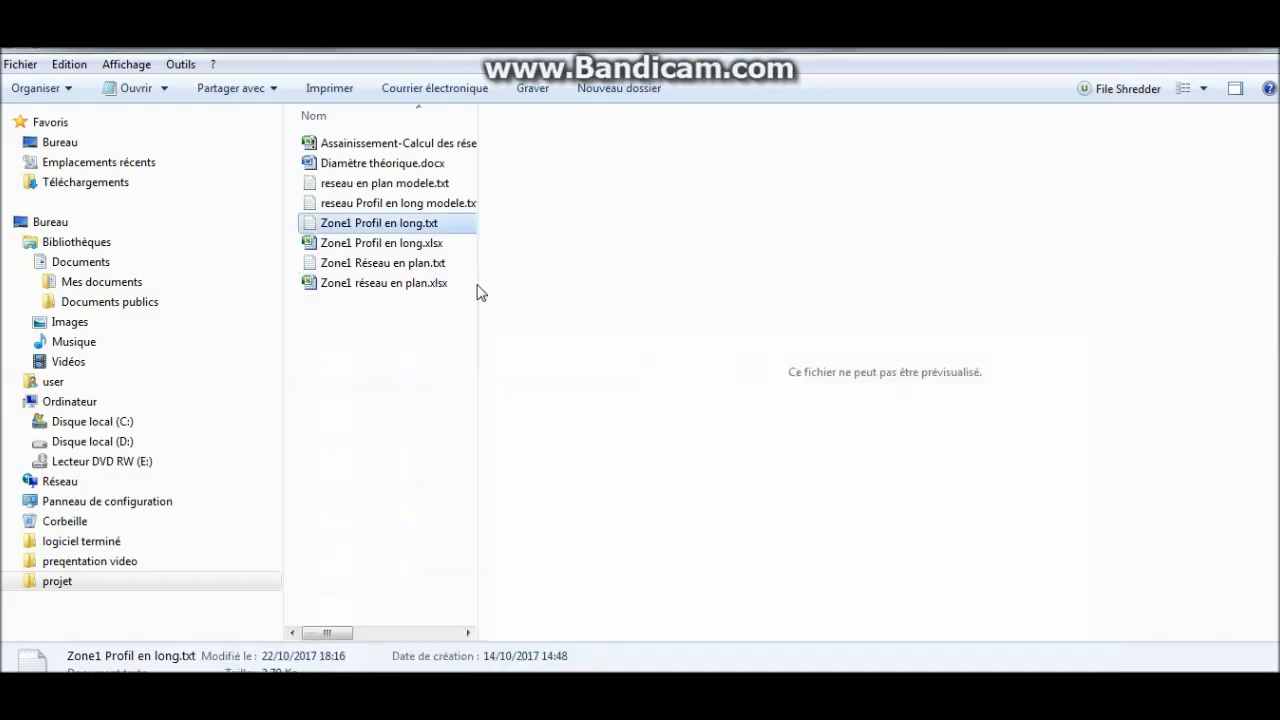
{"action": "double_click", "coordinate": [403, 265]}
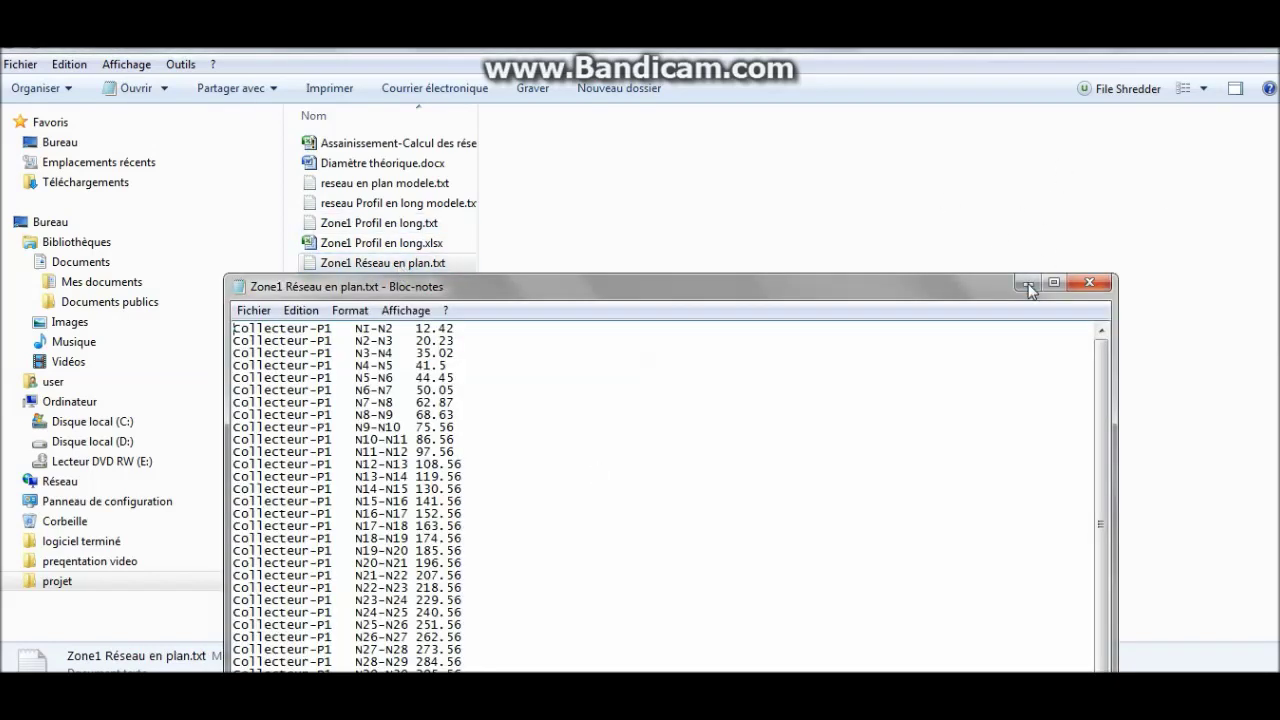
{"action": "left_click", "coordinate": [1028, 285]}
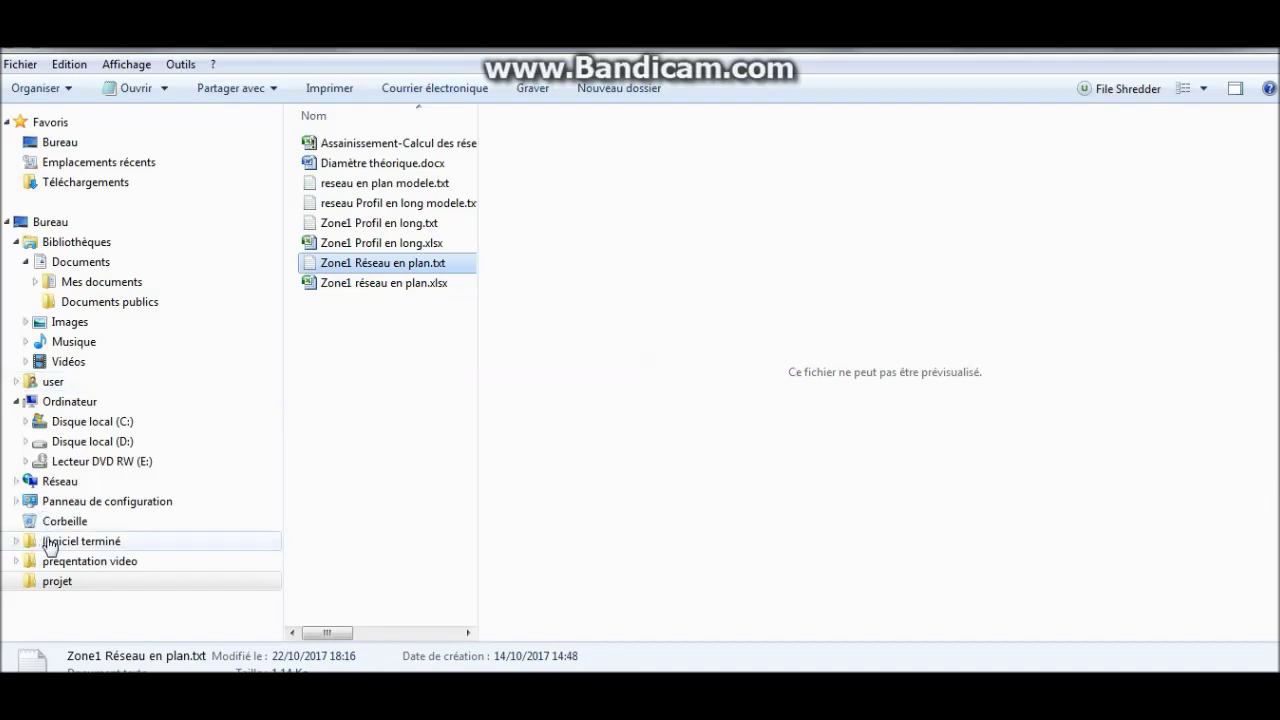
Start a new Excel window and browse to the desktop's projet folder for a file to open.
{"action": "key", "text": "super"}
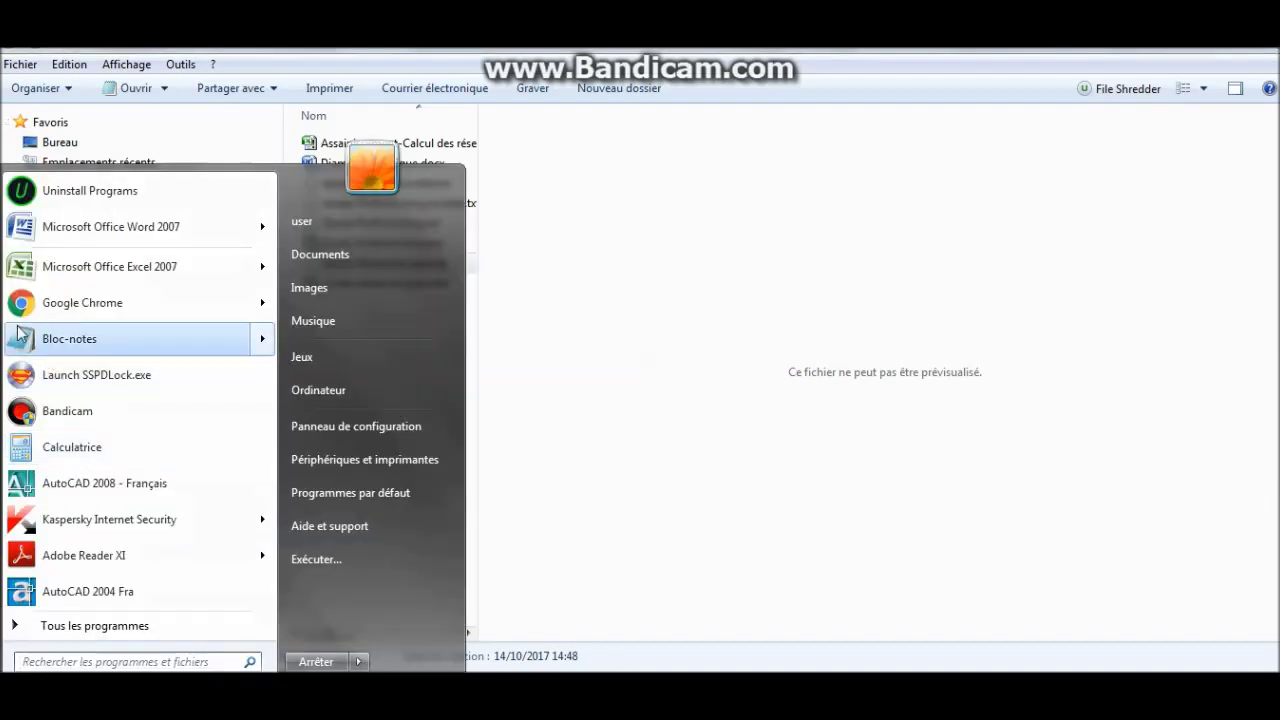
{"action": "left_click", "coordinate": [60, 270]}
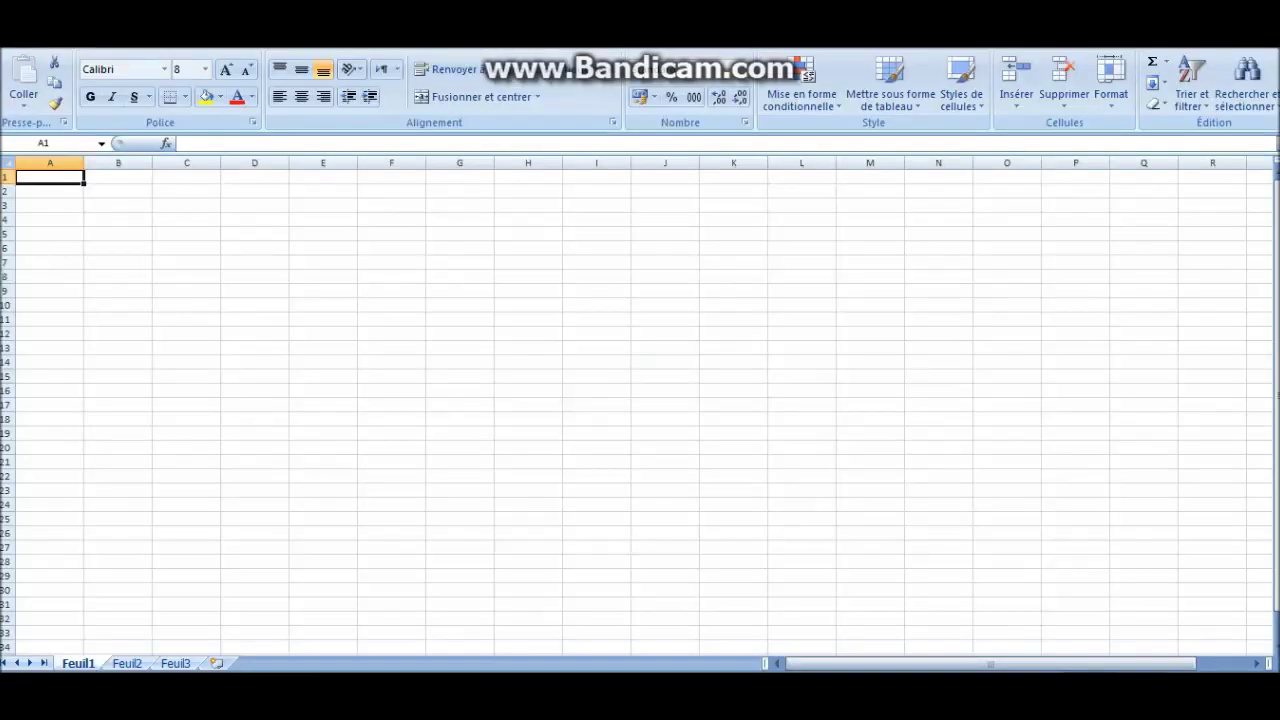
{"action": "key", "text": "alt+f"}
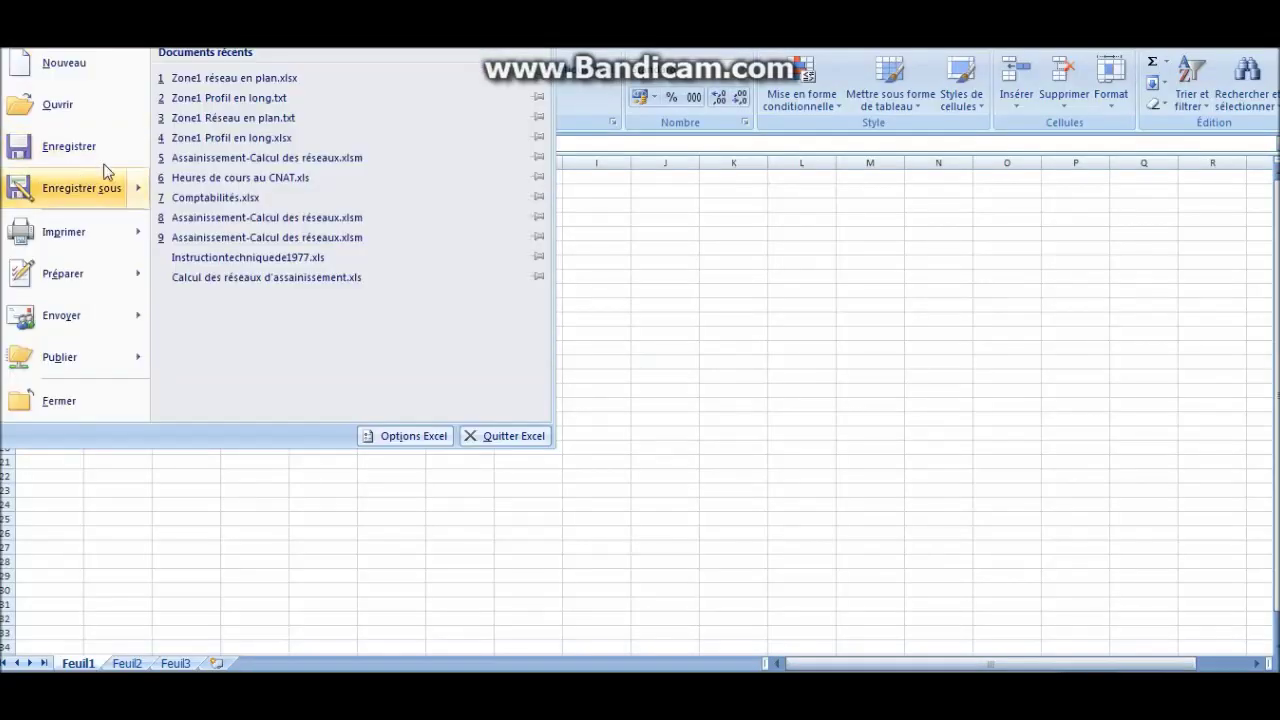
{"action": "left_click", "coordinate": [51, 108]}
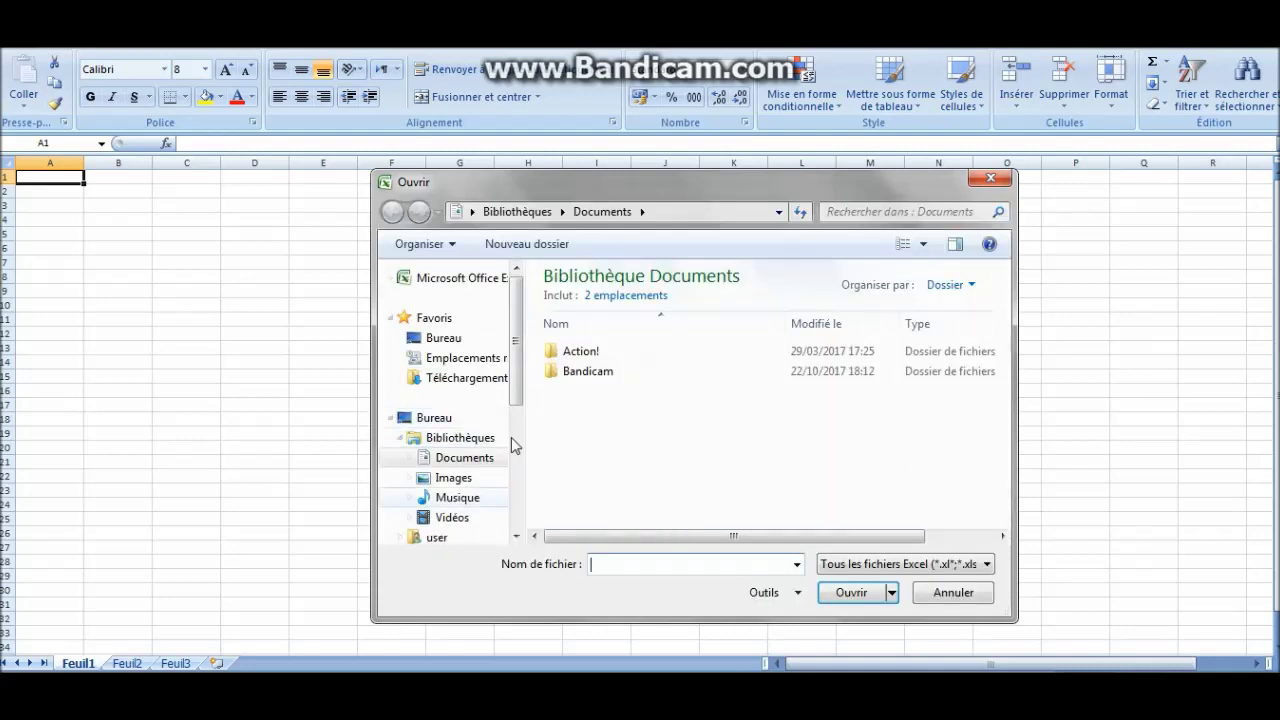
{"action": "left_click", "coordinate": [438, 340]}
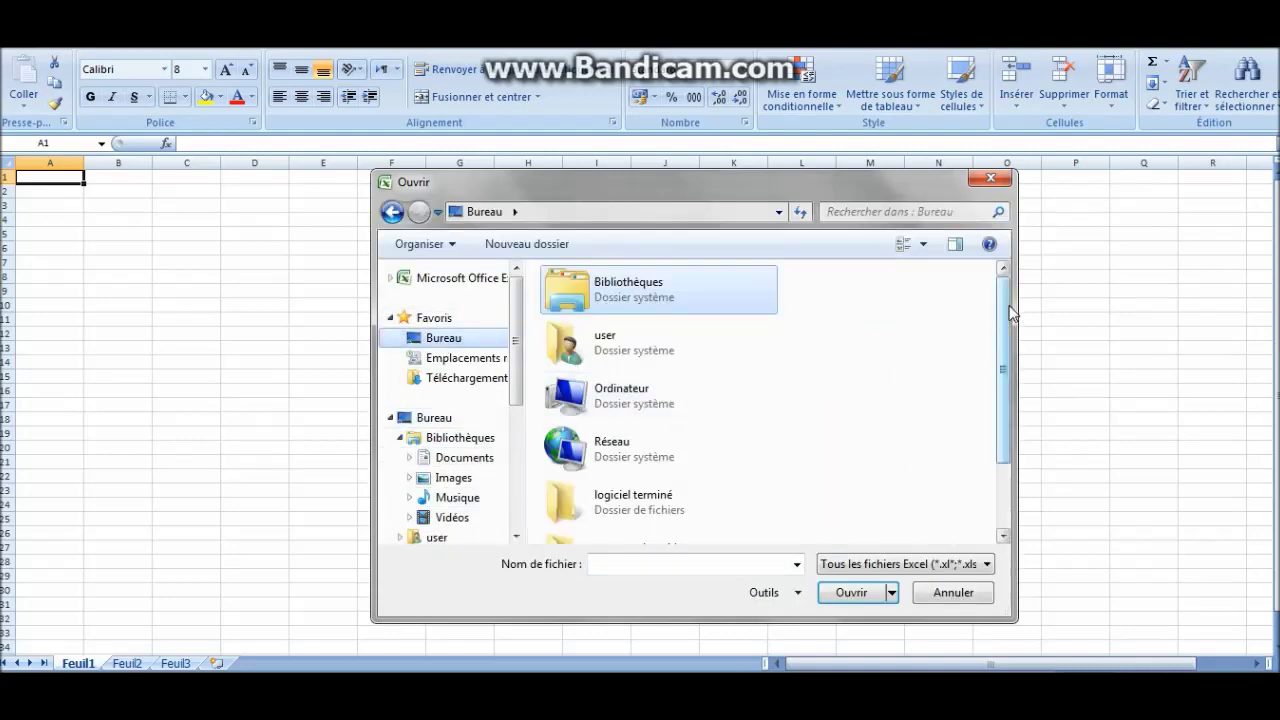
{"action": "scroll", "coordinate": [1004, 350], "scroll_direction": "down", "scroll_amount": 3}
{"action": "double_click", "coordinate": [563, 522]}
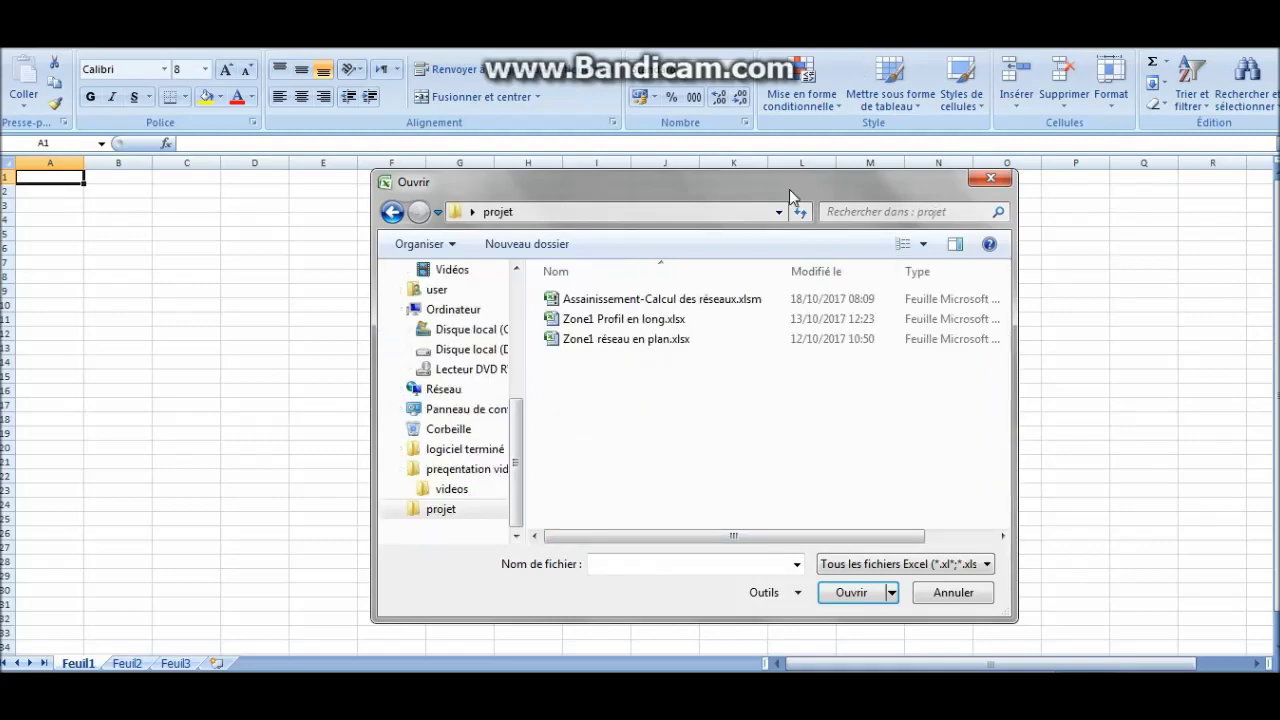
Show all file types in the projet folder and try to open Zone1 Réseau en plan.txt in Excel.
{"action": "left_click_drag", "start_coordinate": [790, 189], "coordinate": [638, 105]}
{"action": "left_click", "coordinate": [838, 482]}
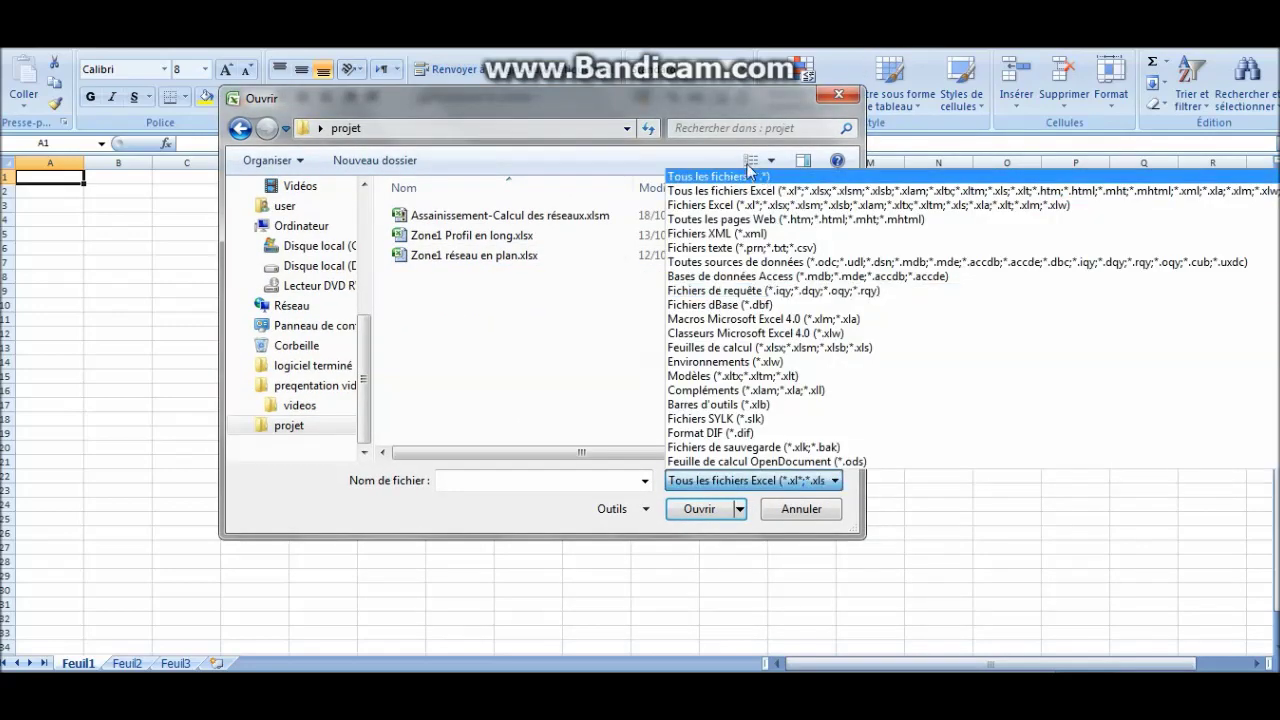
{"action": "left_click", "coordinate": [733, 184]}
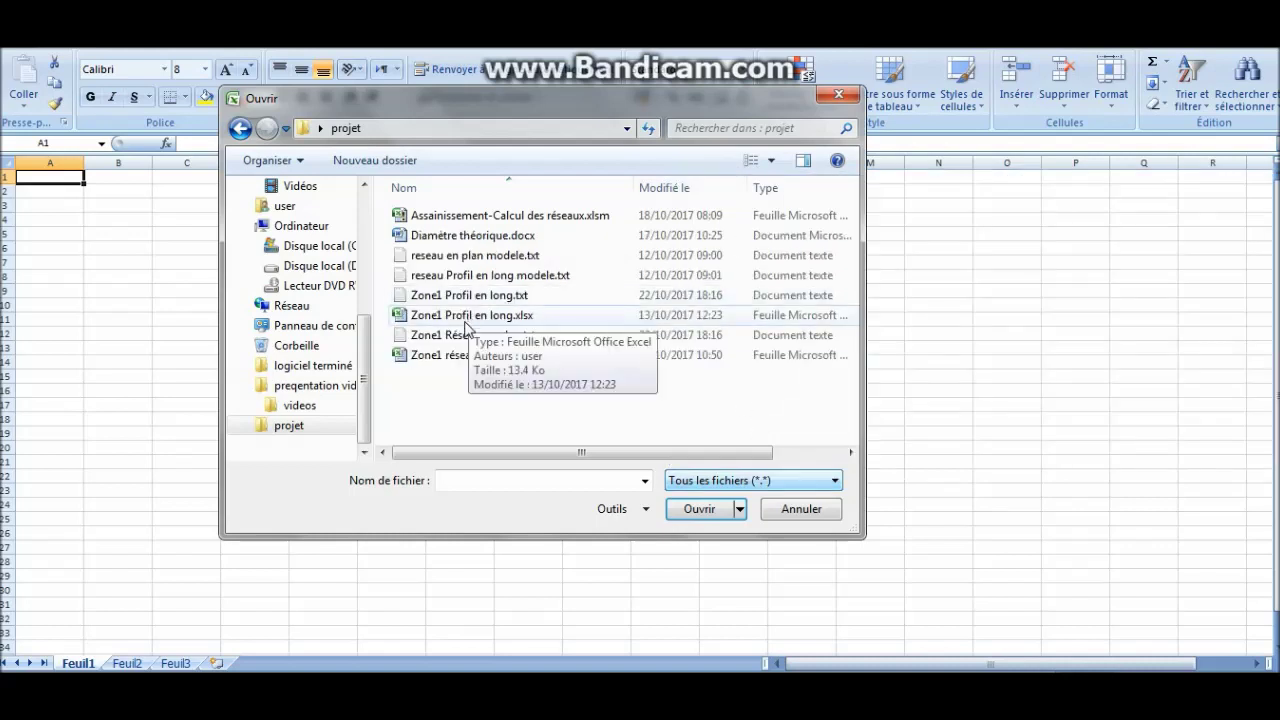
{"action": "left_click", "coordinate": [470, 335]}
{"action": "left_click", "coordinate": [703, 510]}
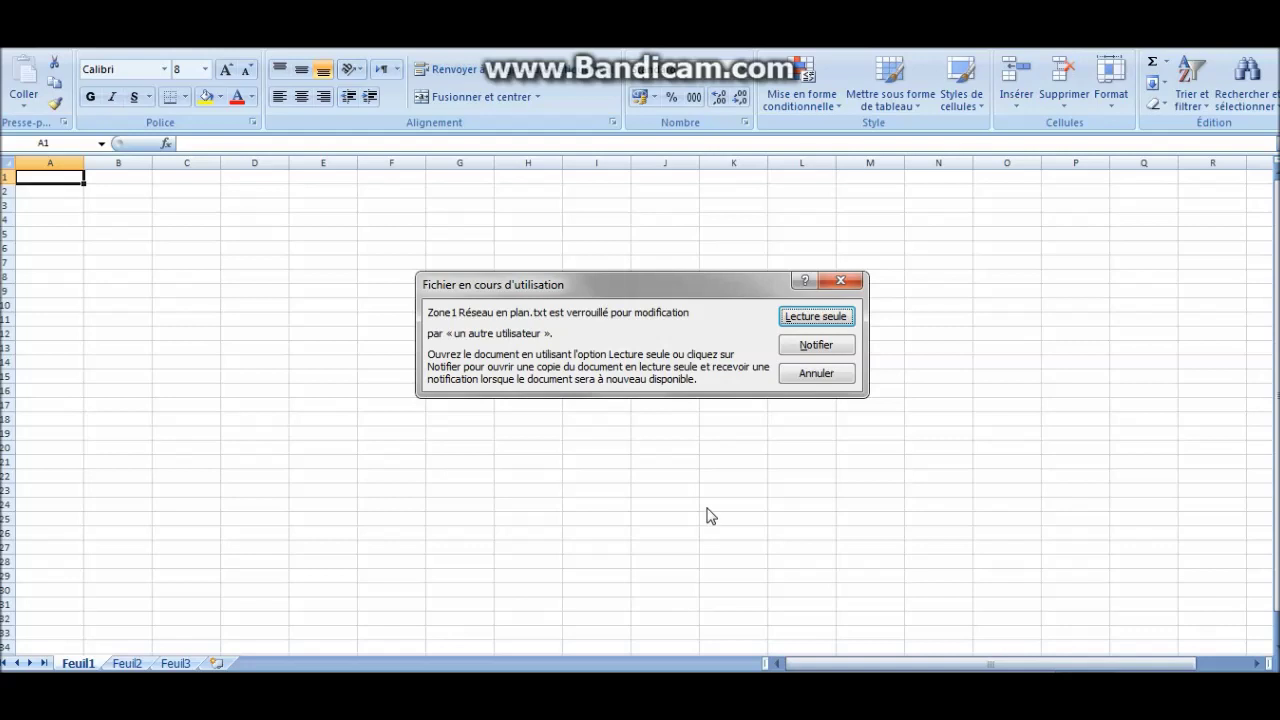
Close the blank workbook Classeur1 and Zone1 Réseau en plan.txt in Excel without saving changes.
{"action": "left_click", "coordinate": [500, 690]}
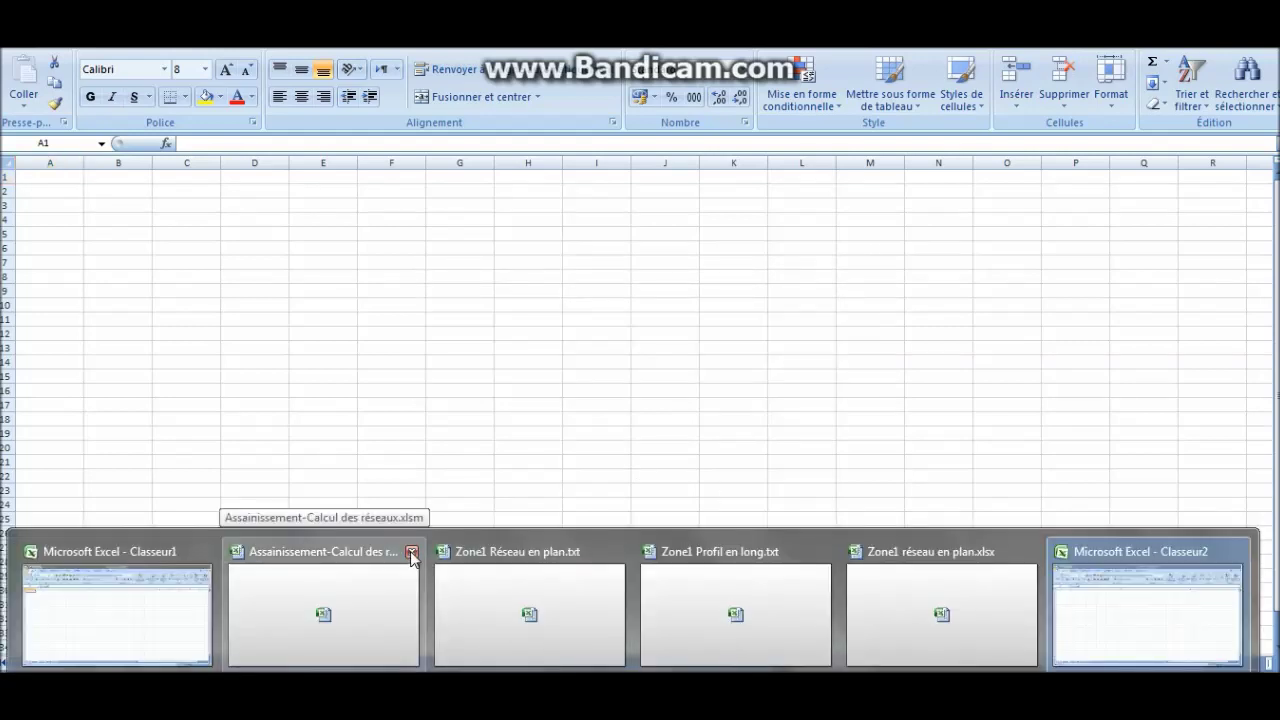
{"action": "left_click", "coordinate": [205, 553]}
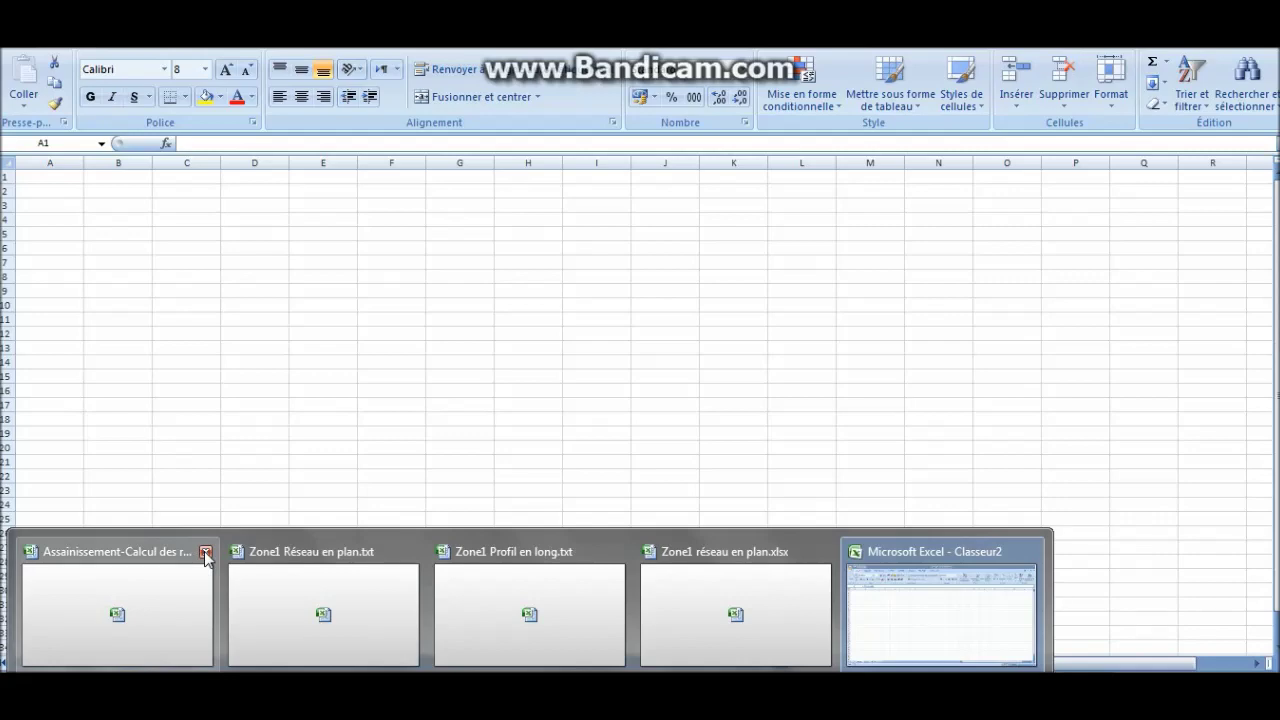
{"action": "left_click", "coordinate": [412, 553]}
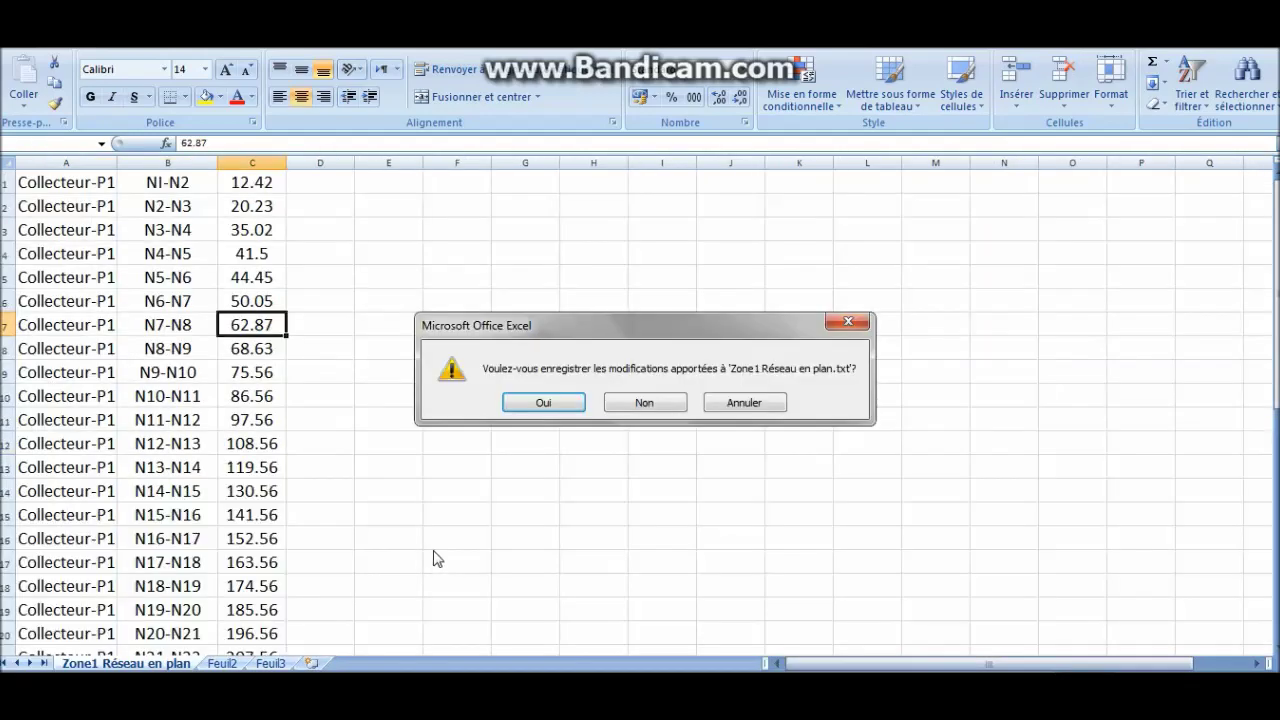
{"action": "left_click", "coordinate": [647, 410]}
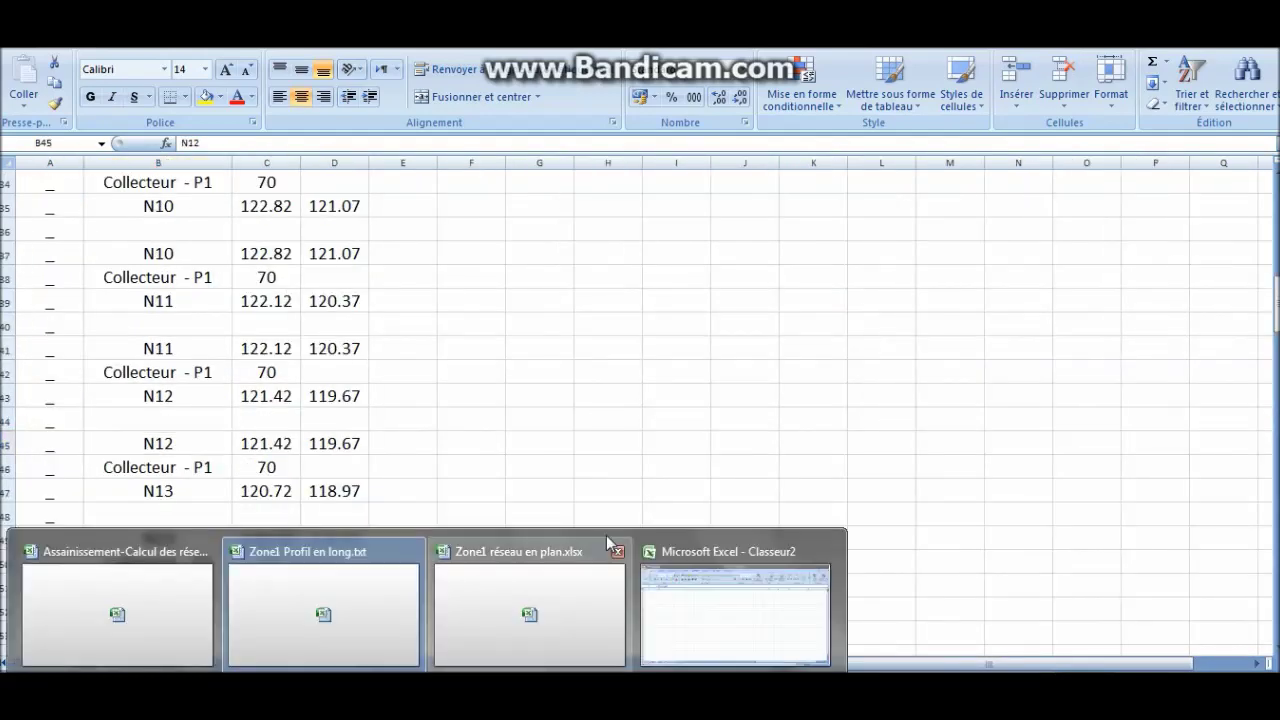
Close Classeur2, Zone1 réseau en plan.xlsx and Zone1 Profil en long.txt without saving changes.
{"action": "left_click", "coordinate": [828, 552]}
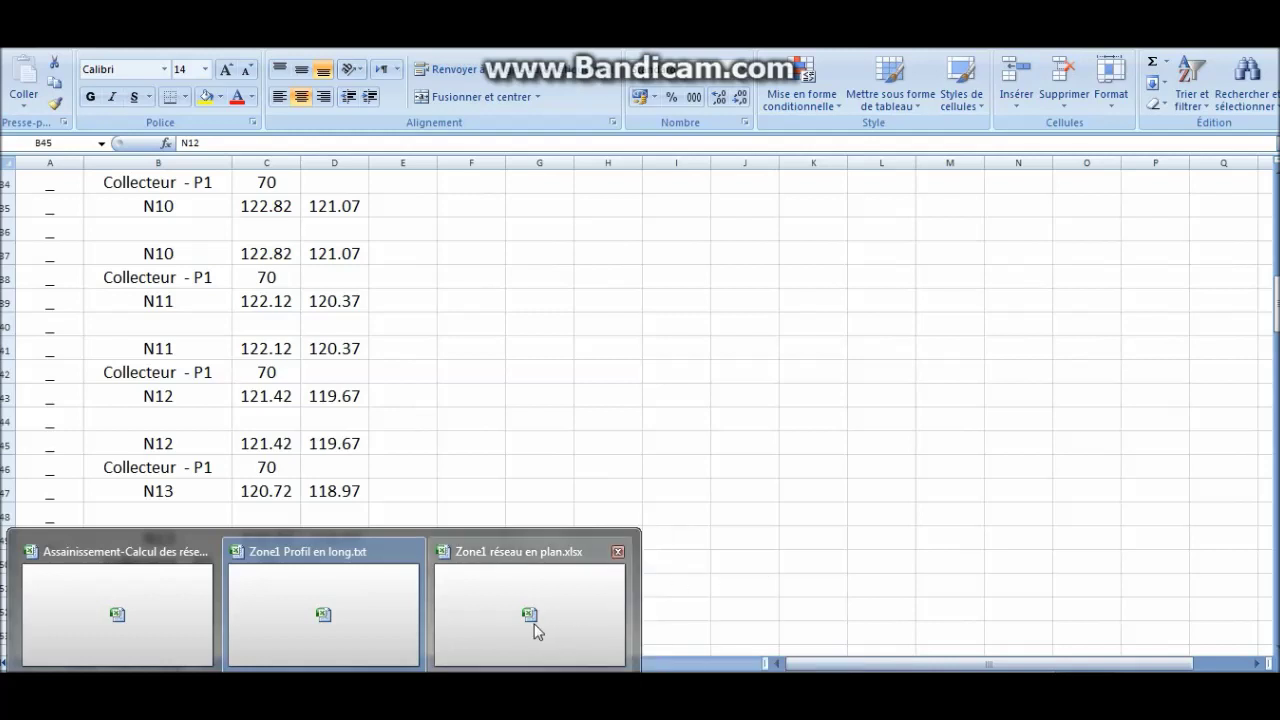
{"action": "left_click", "coordinate": [617, 551]}
{"action": "mouse_move", "coordinate": [220, 688]}
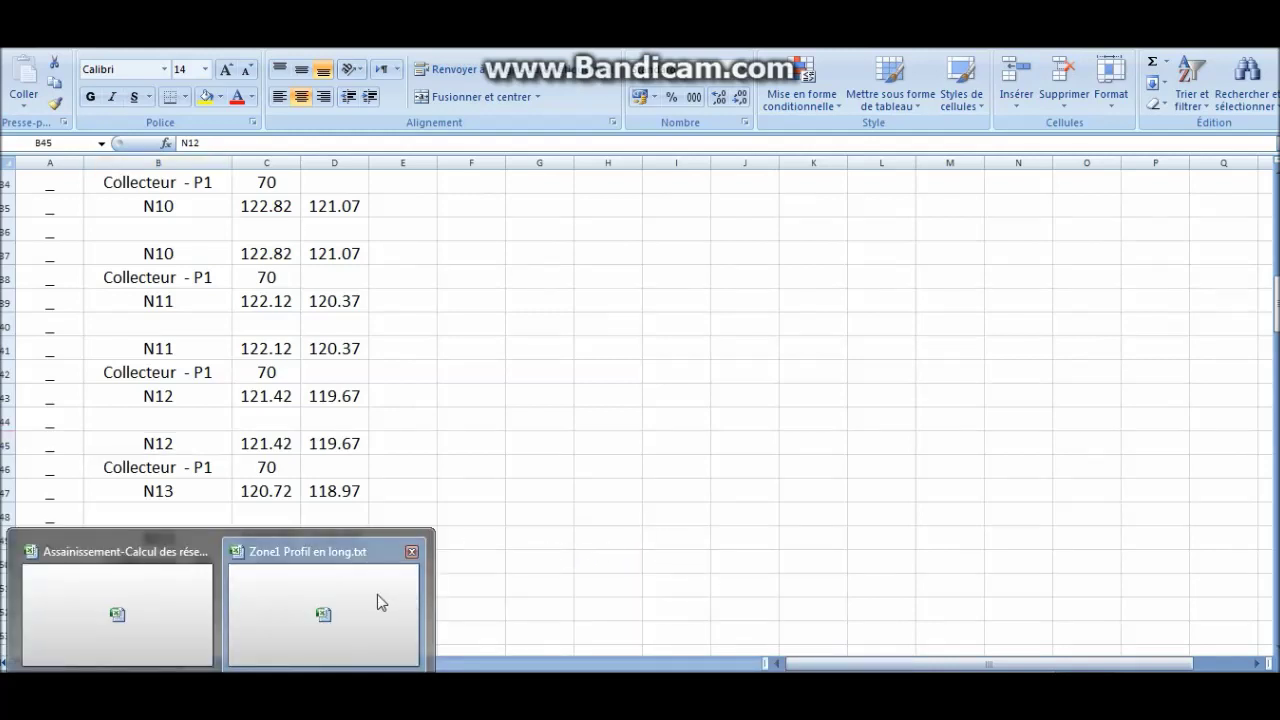
{"action": "left_click", "coordinate": [411, 552]}
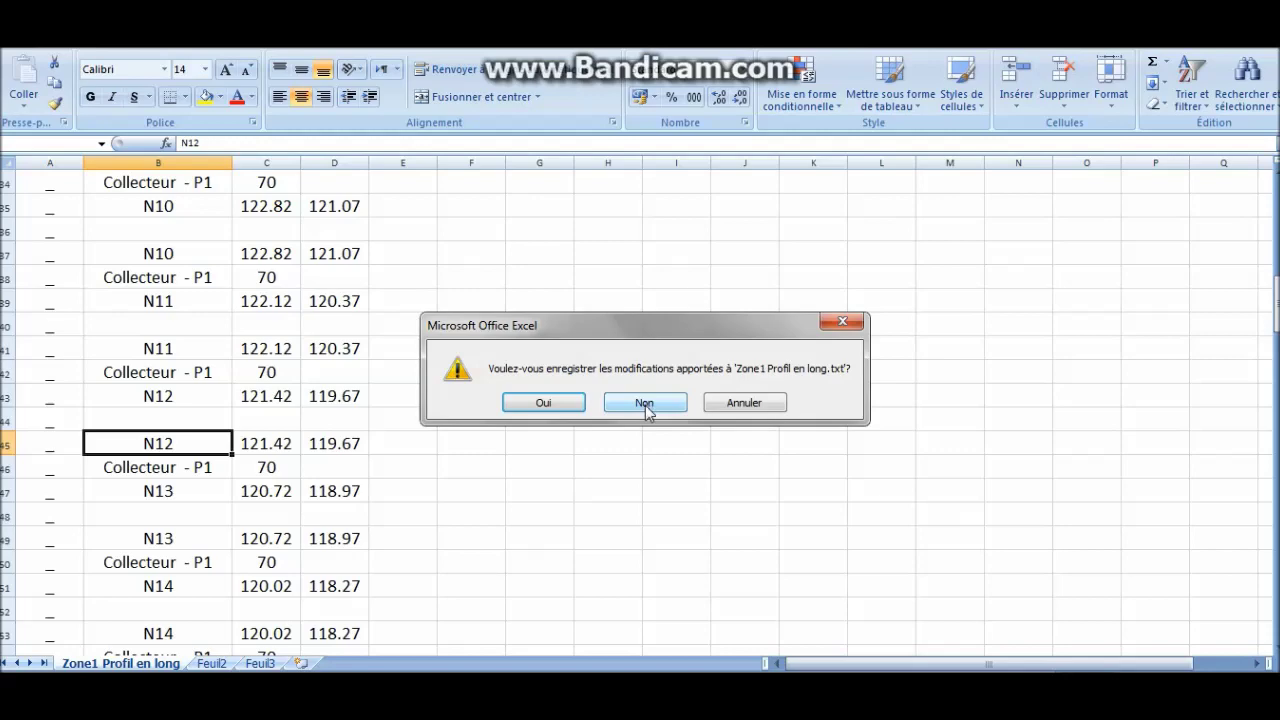
{"action": "left_click", "coordinate": [646, 403]}
Start a new maximized Excel window and browse to the desktop's projet folder for a file to open.
{"action": "key", "text": "super"}
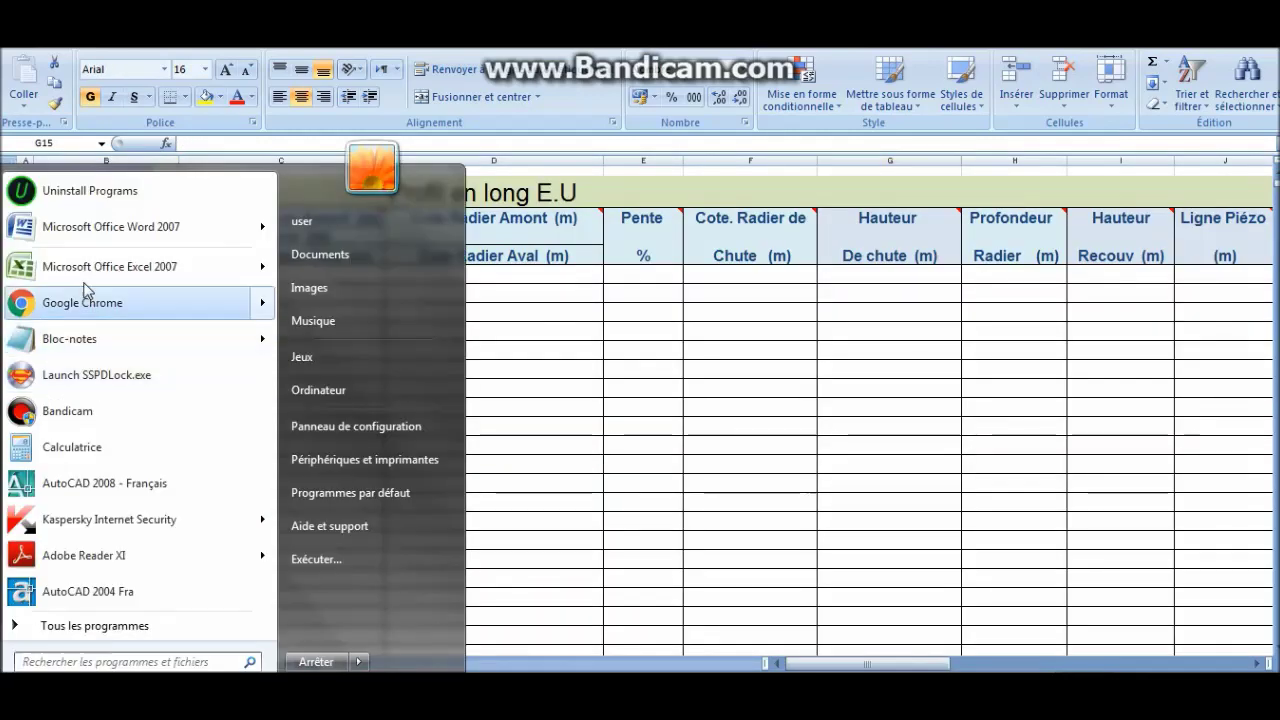
{"action": "left_click", "coordinate": [98, 266]}
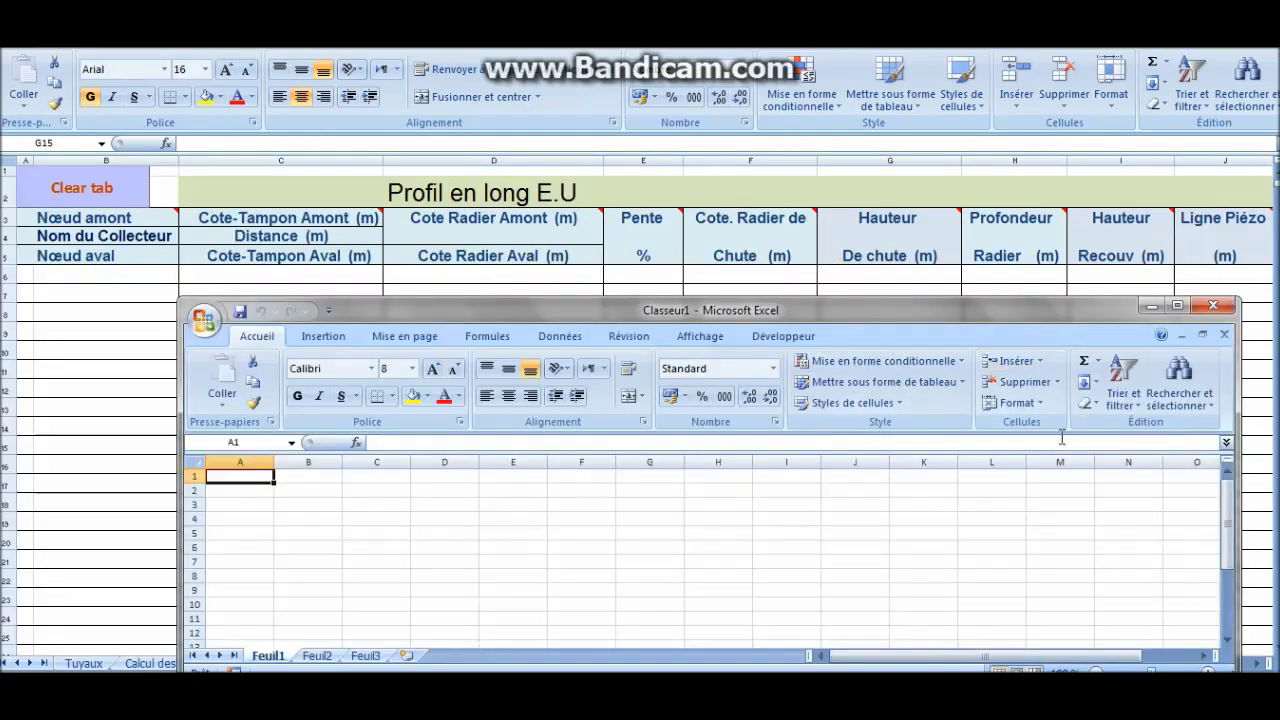
{"action": "left_click", "coordinate": [1177, 305]}
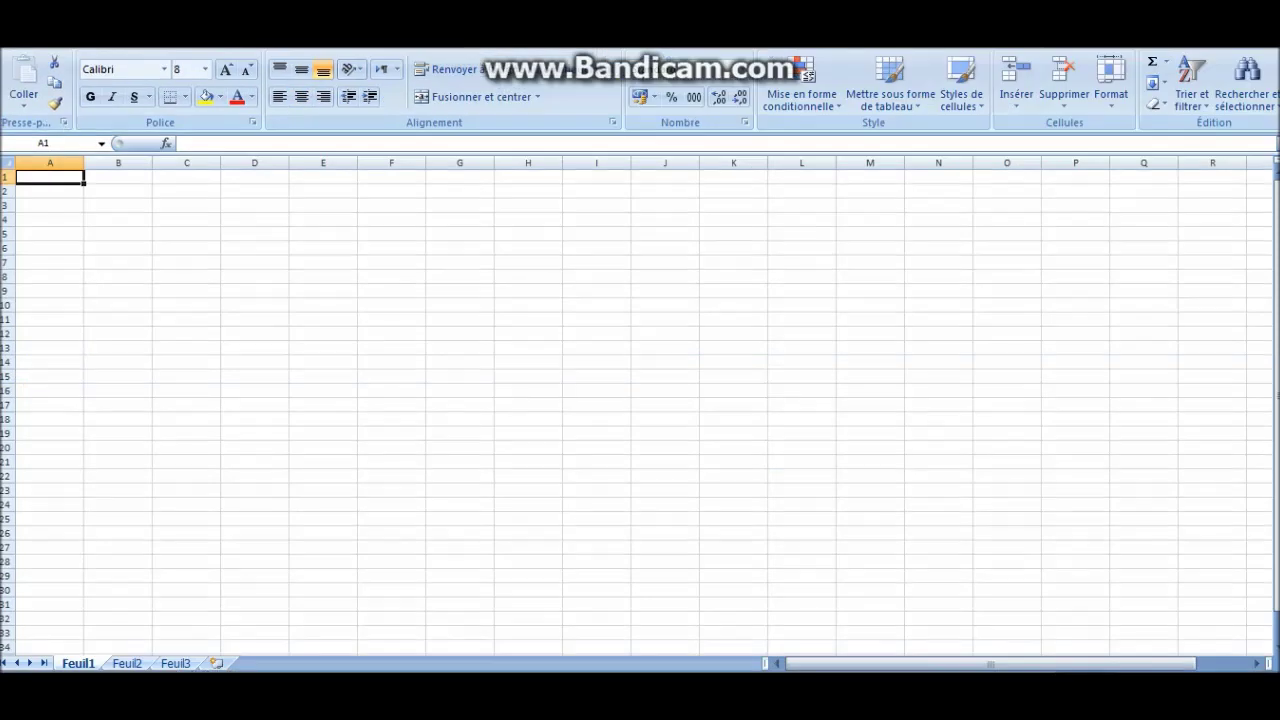
{"action": "left_click", "coordinate": [13, 23]}
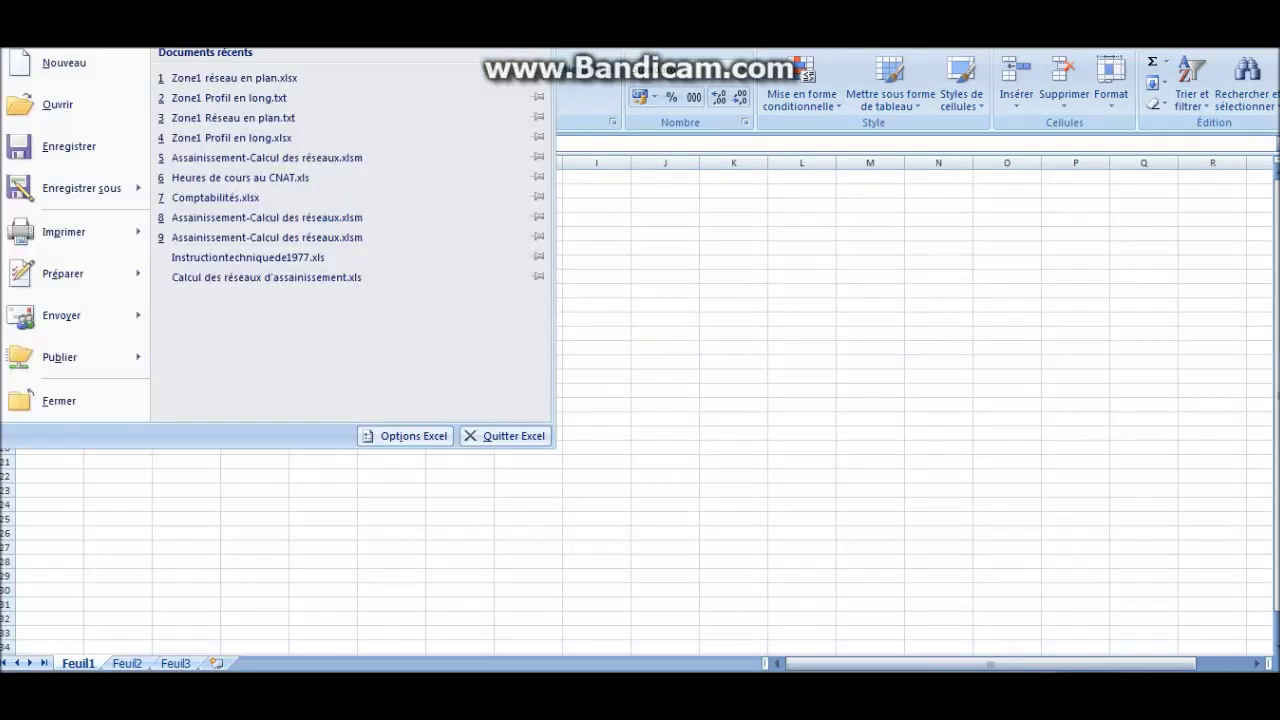
{"action": "left_click", "coordinate": [60, 116]}
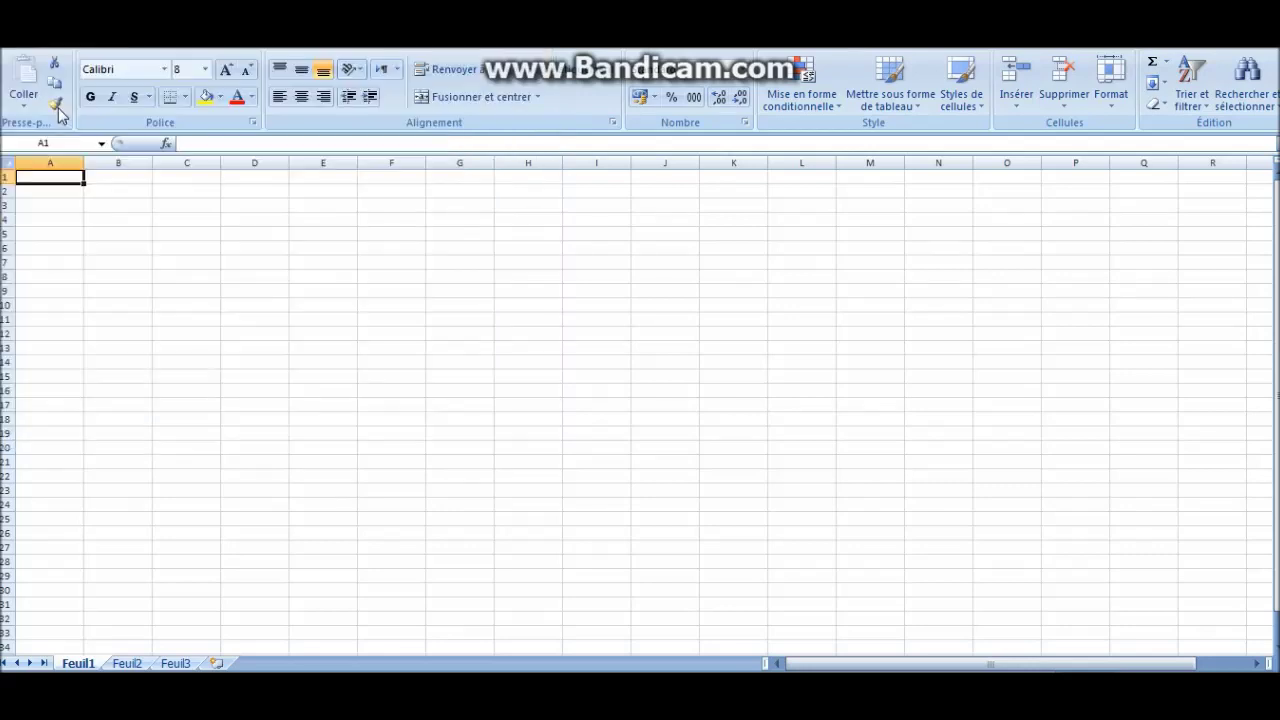
{"action": "left_click", "coordinate": [300, 256]}
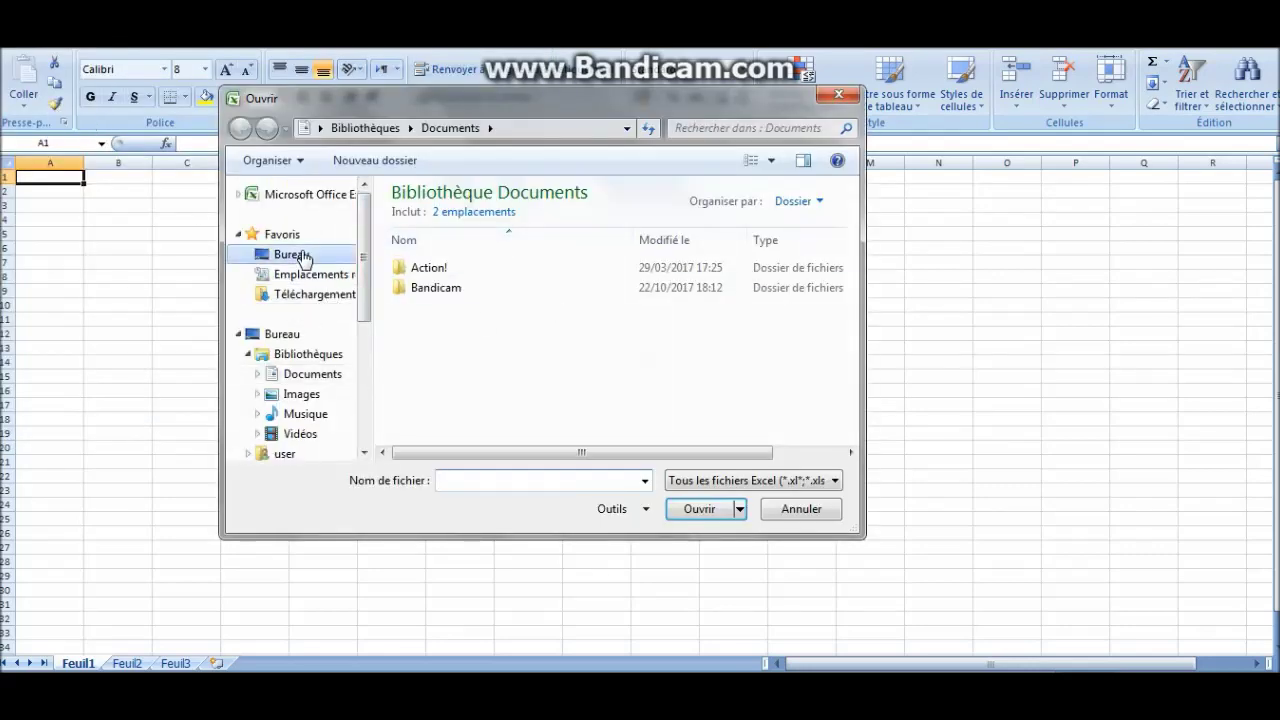
{"action": "scroll", "coordinate": [834, 408], "scroll_direction": "down", "scroll_amount": 2}
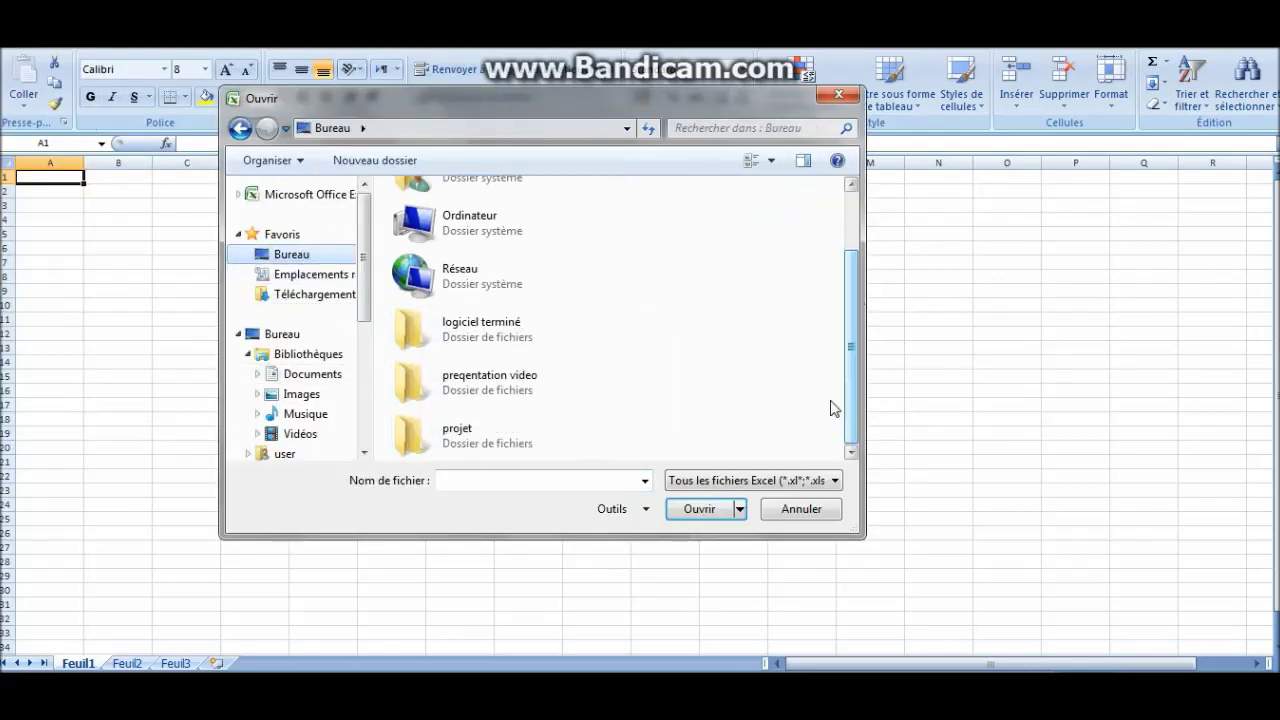
{"action": "double_click", "coordinate": [432, 432]}
Show all file types in the projet folder and open Zone1 Réseau en plan.txt.
{"action": "left_click", "coordinate": [685, 482]}
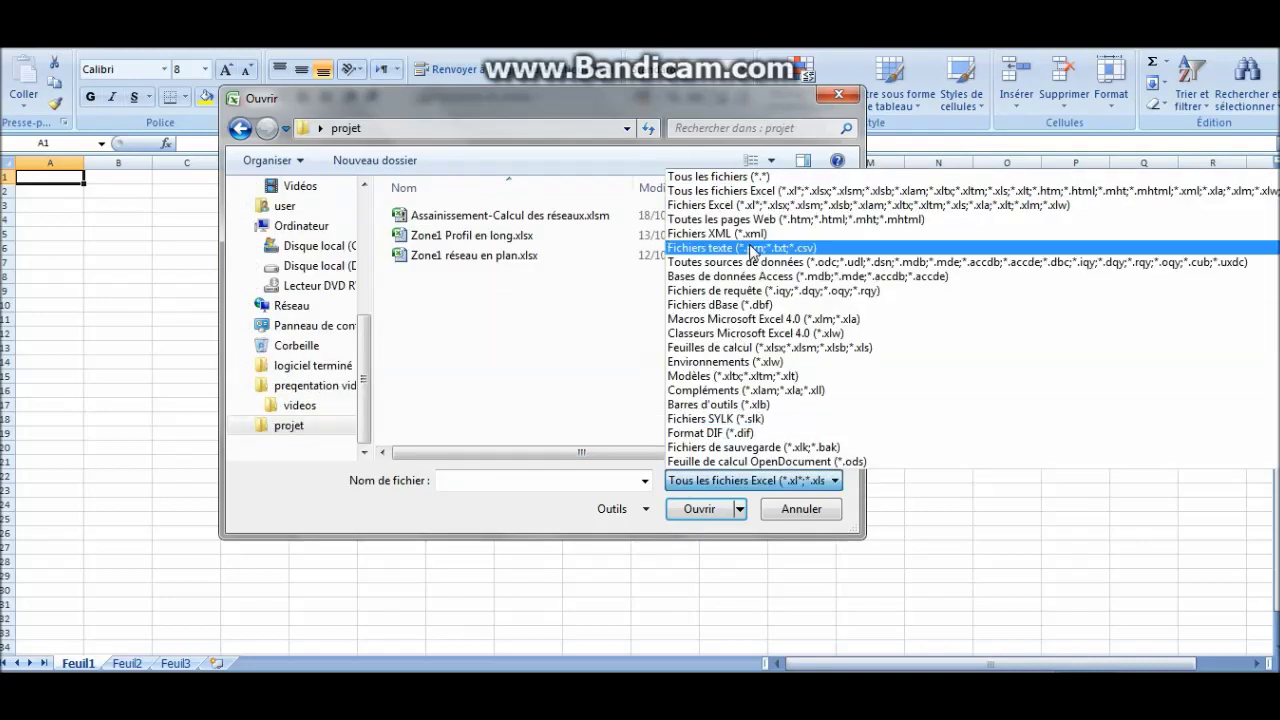
{"action": "left_click", "coordinate": [738, 177]}
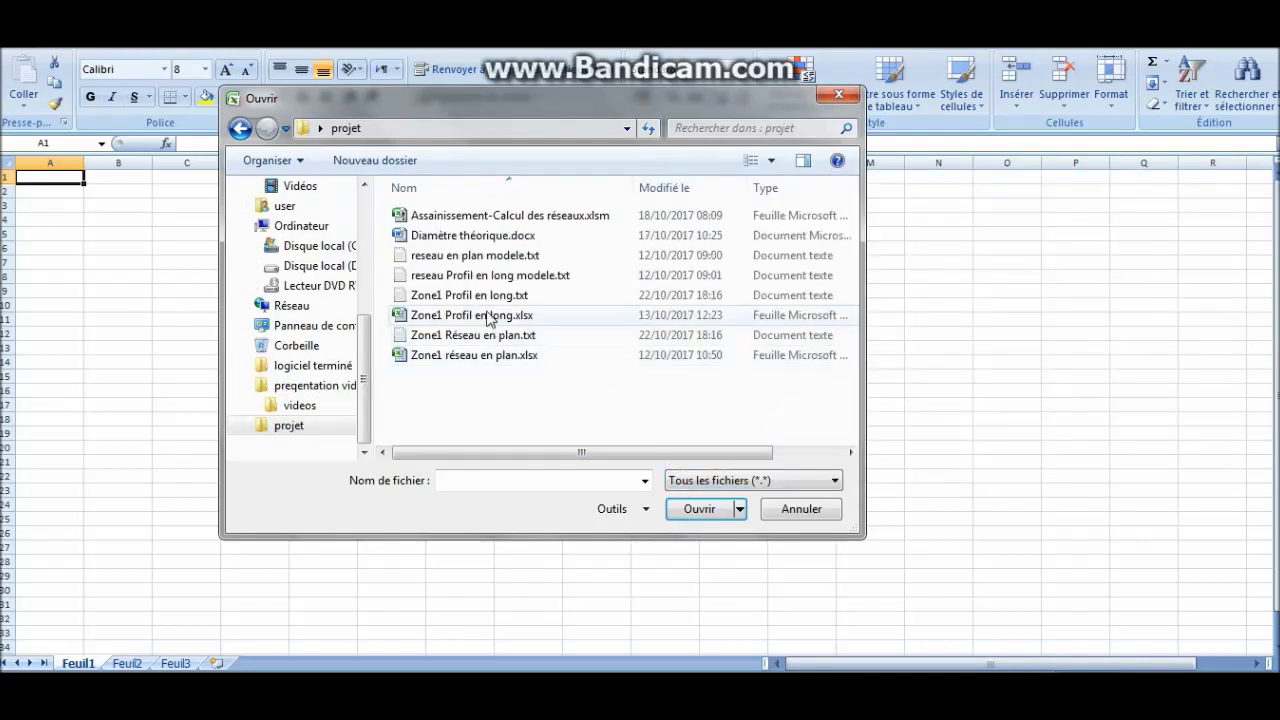
{"action": "left_click", "coordinate": [462, 338]}
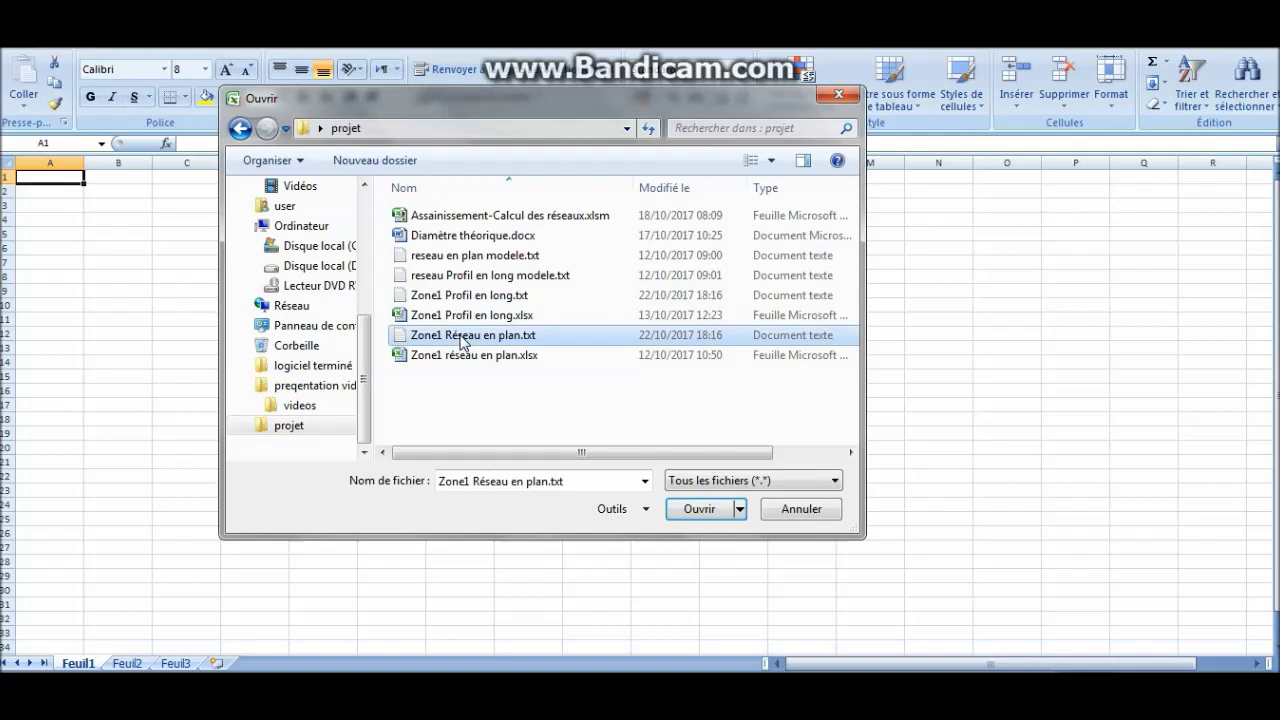
{"action": "left_click", "coordinate": [700, 509]}
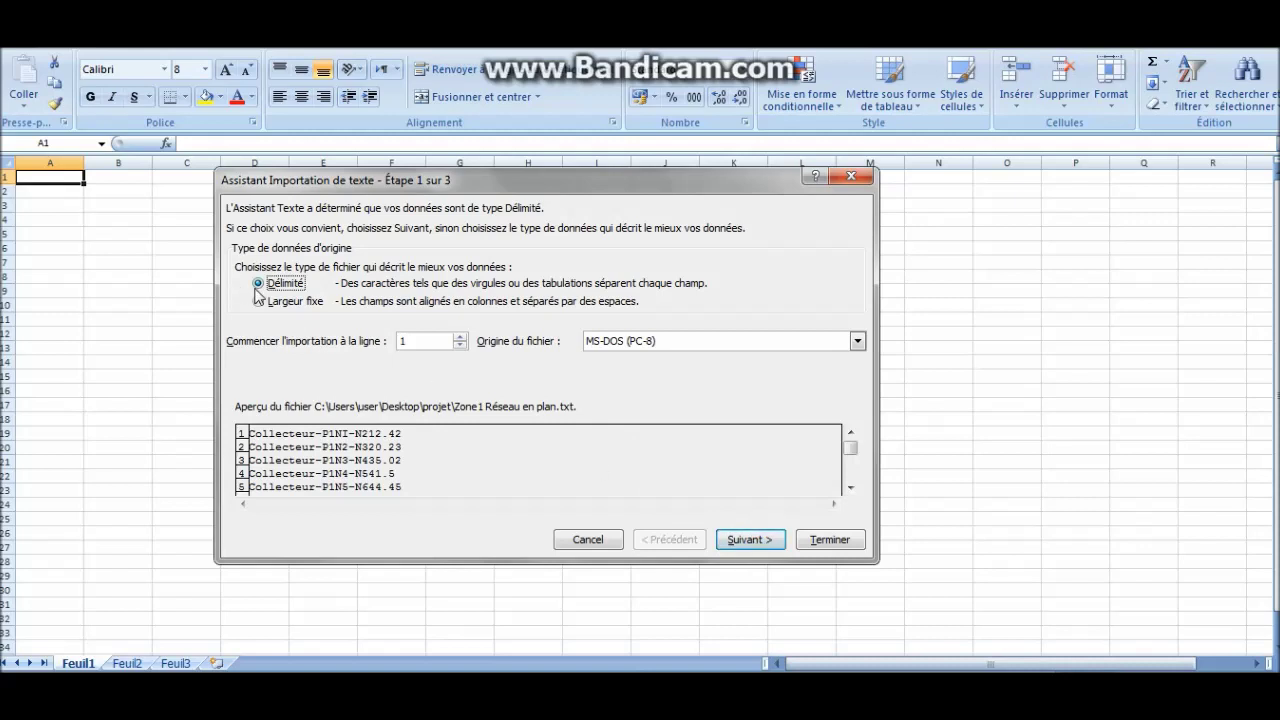
Import the network plan text as delimited data with tab and semicolon separators and the Standard column format, and check the imported lengths column.
{"action": "left_click", "coordinate": [755, 540]}
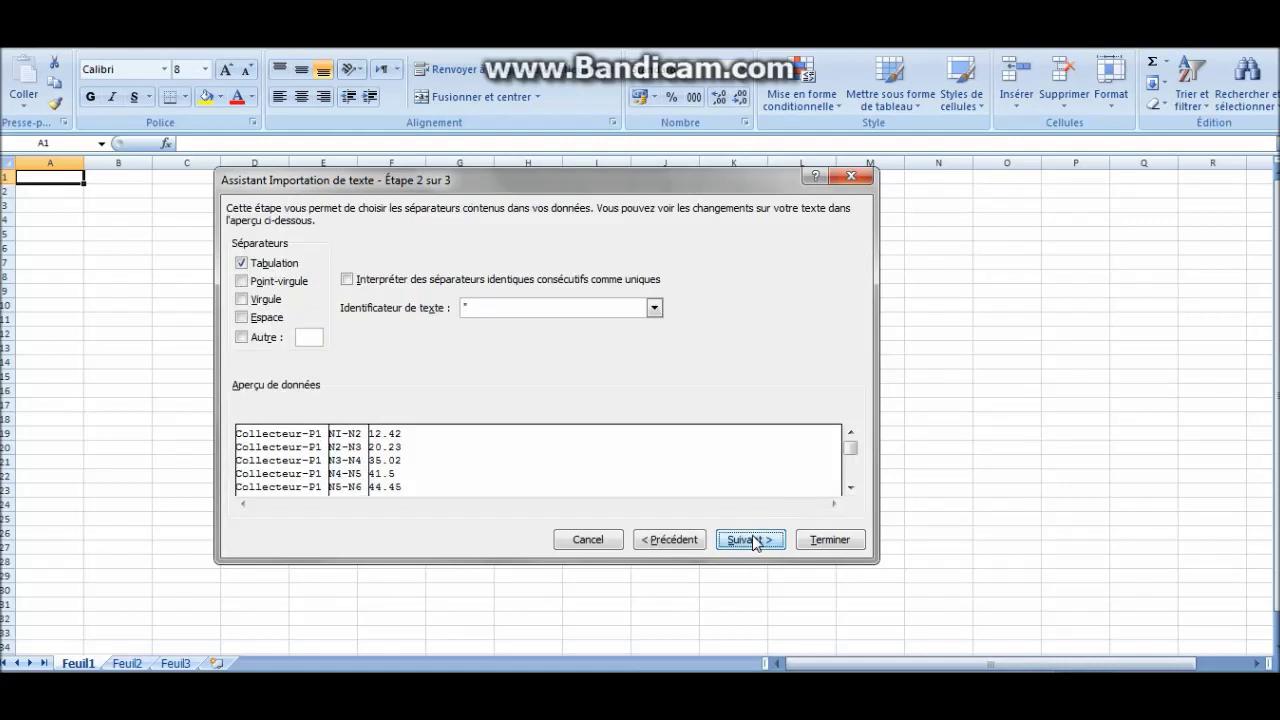
{"action": "left_click", "coordinate": [250, 285]}
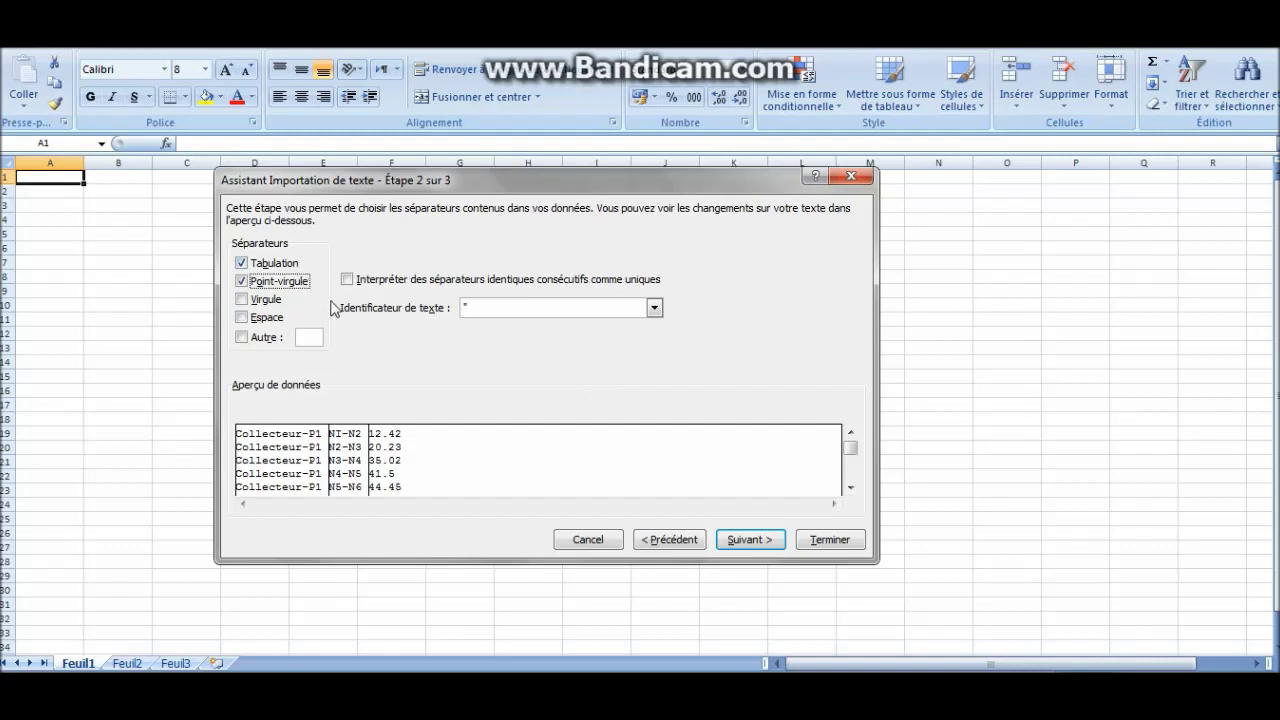
{"action": "left_click", "coordinate": [757, 543]}
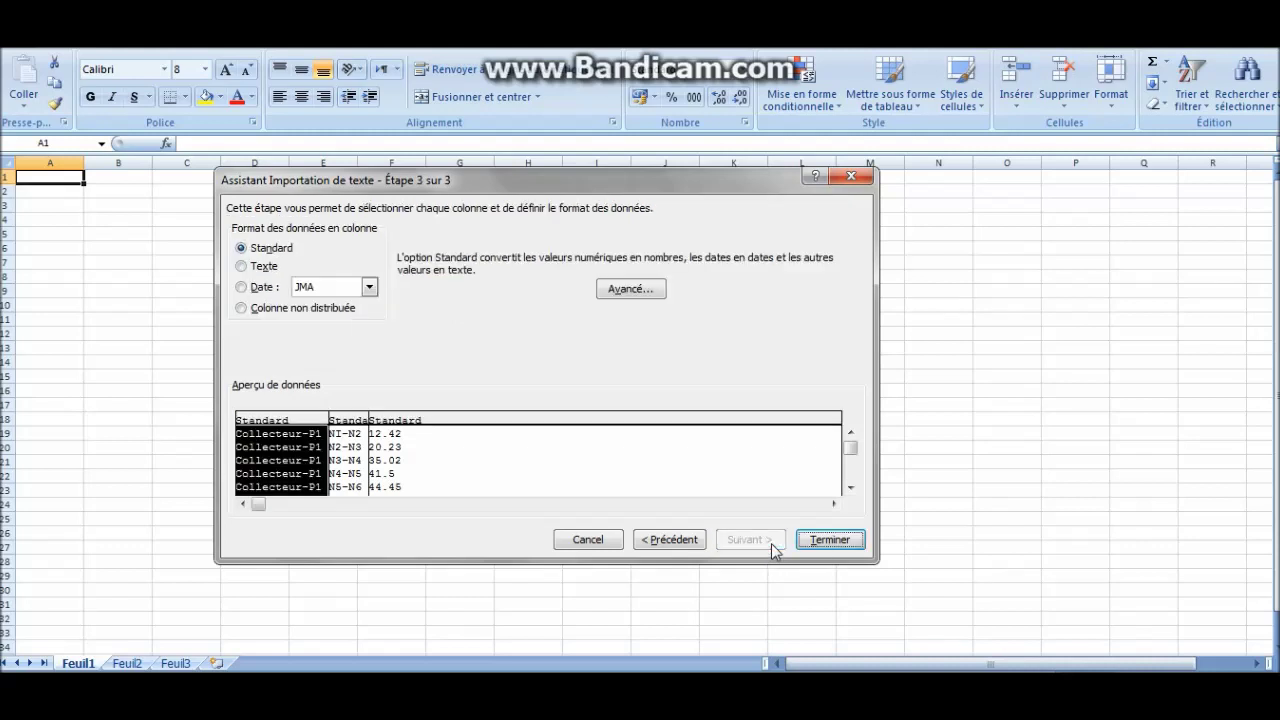
{"action": "left_click", "coordinate": [835, 540]}
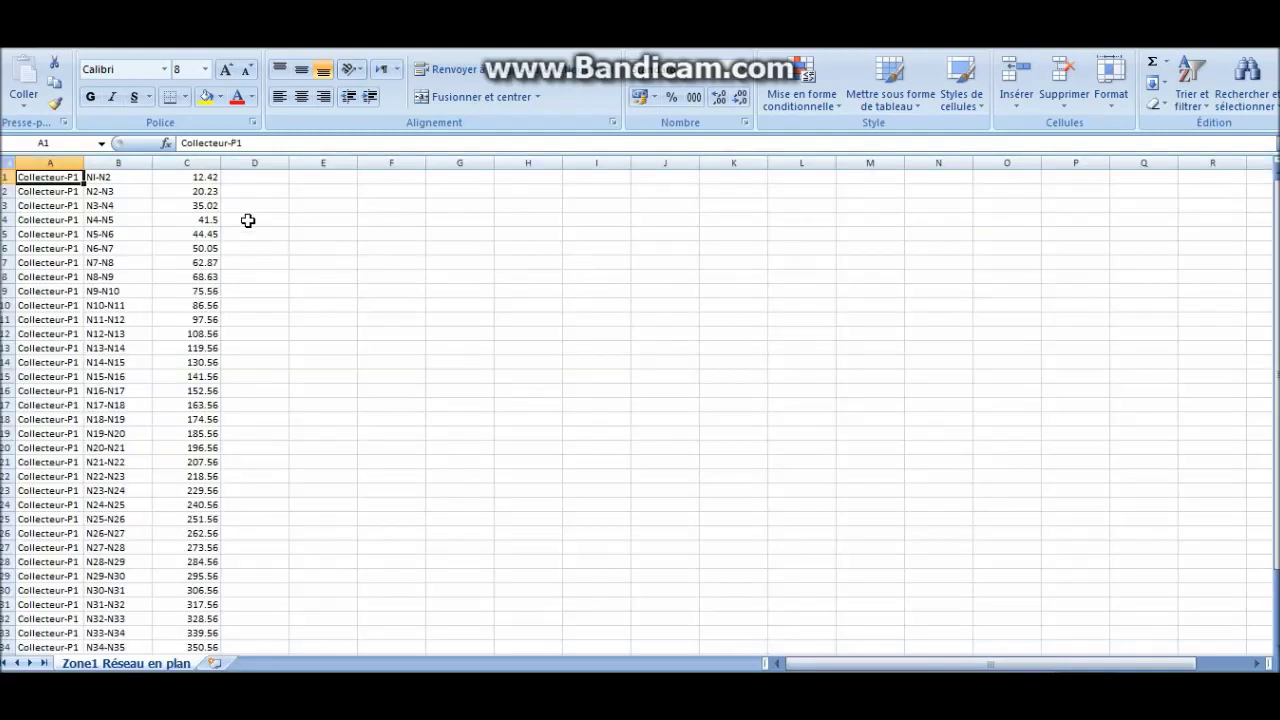
{"action": "left_click", "coordinate": [225, 207]}
{"action": "left_click", "coordinate": [200, 318]}
{"action": "left_click", "coordinate": [203, 533]}
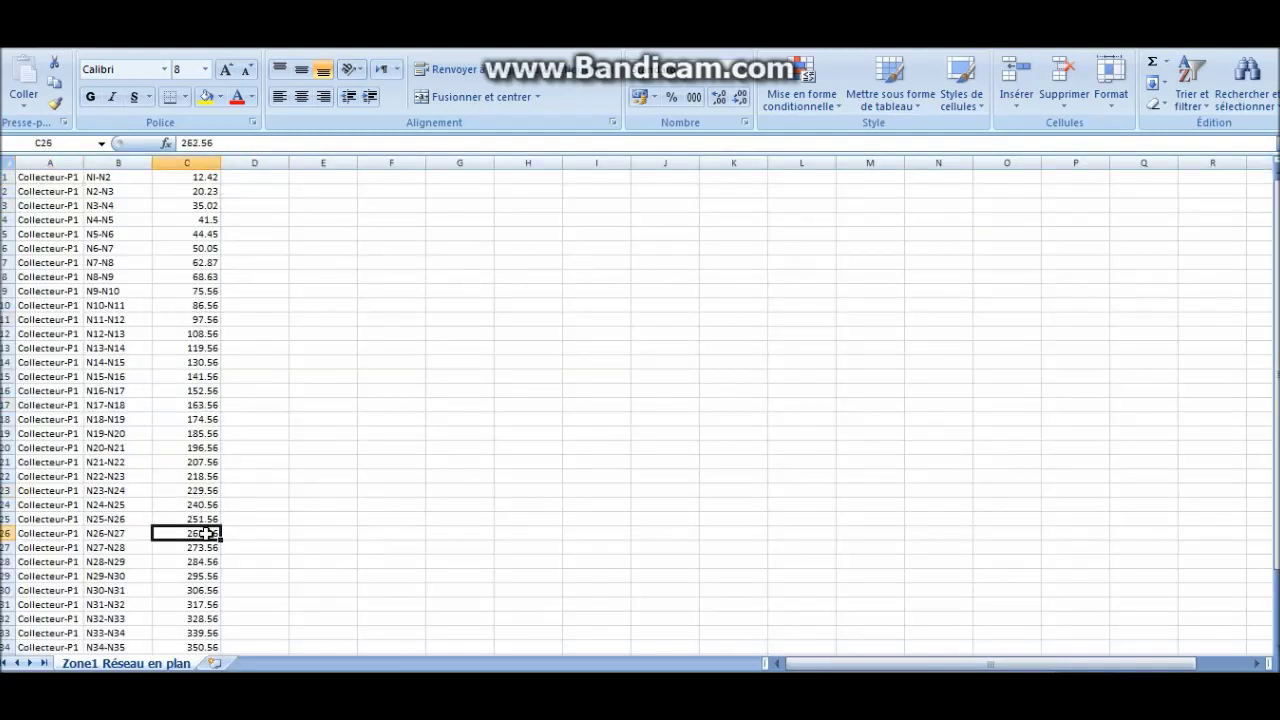
Save the imported plan as tab-separated text over the existing Zone1 Réseau en plan.txt, and close the file without saving again.
{"action": "left_click", "coordinate": [28, 52]}
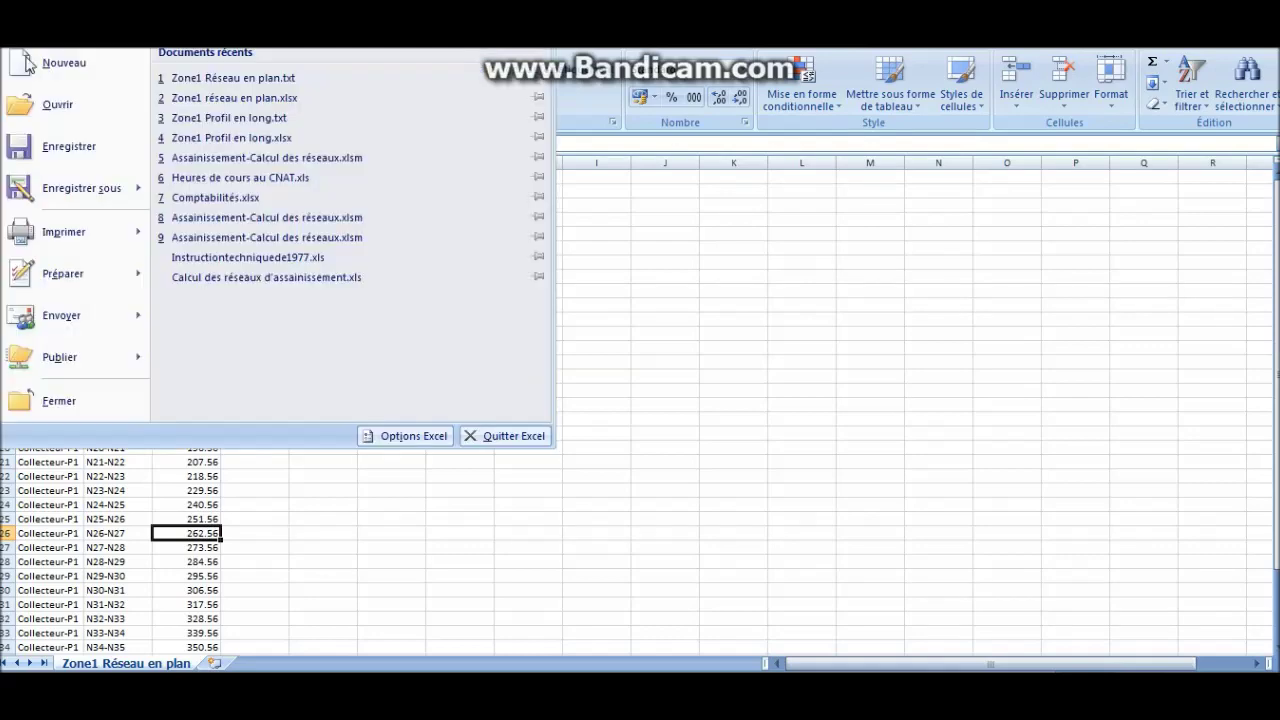
{"action": "left_click", "coordinate": [100, 185]}
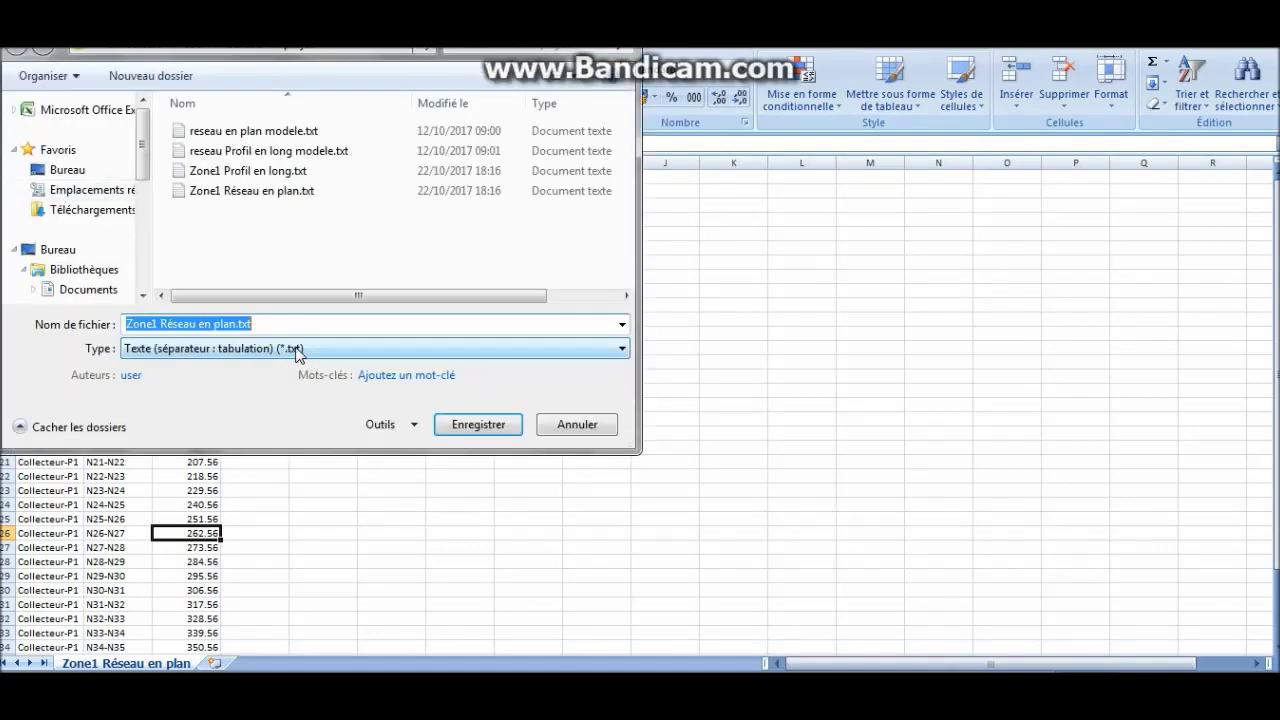
{"action": "left_click", "coordinate": [286, 197]}
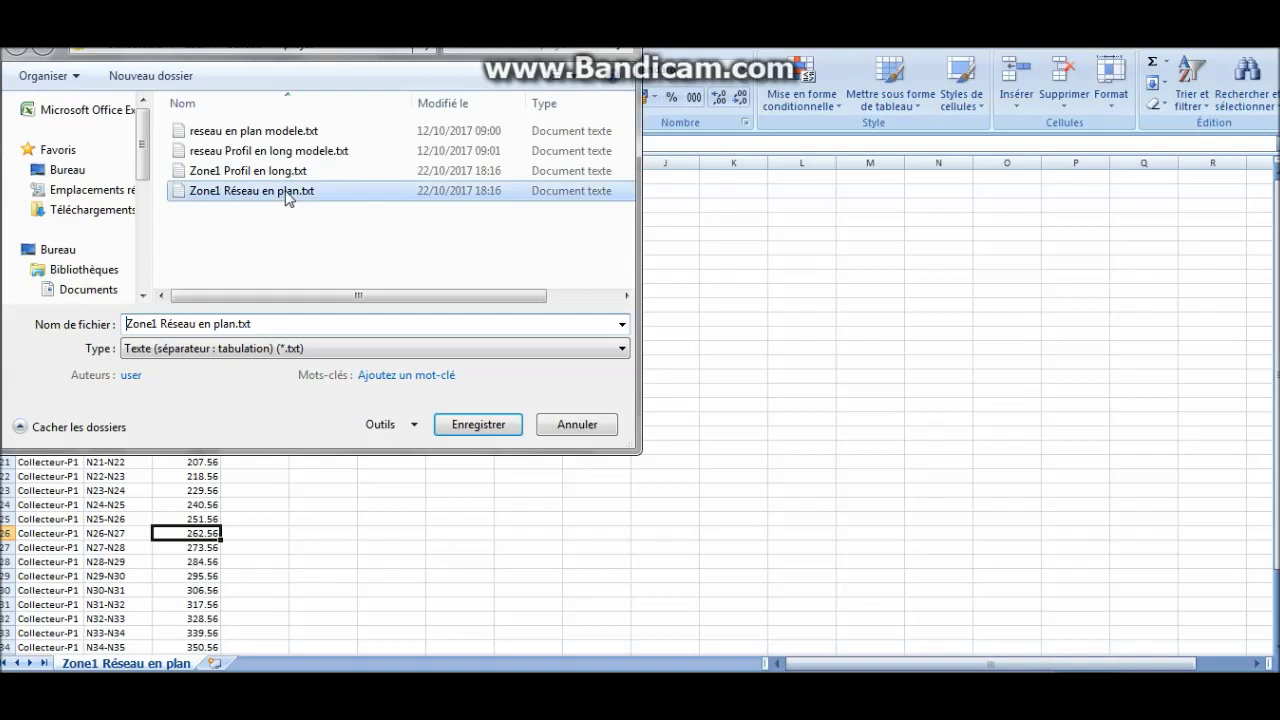
{"action": "left_click", "coordinate": [480, 426]}
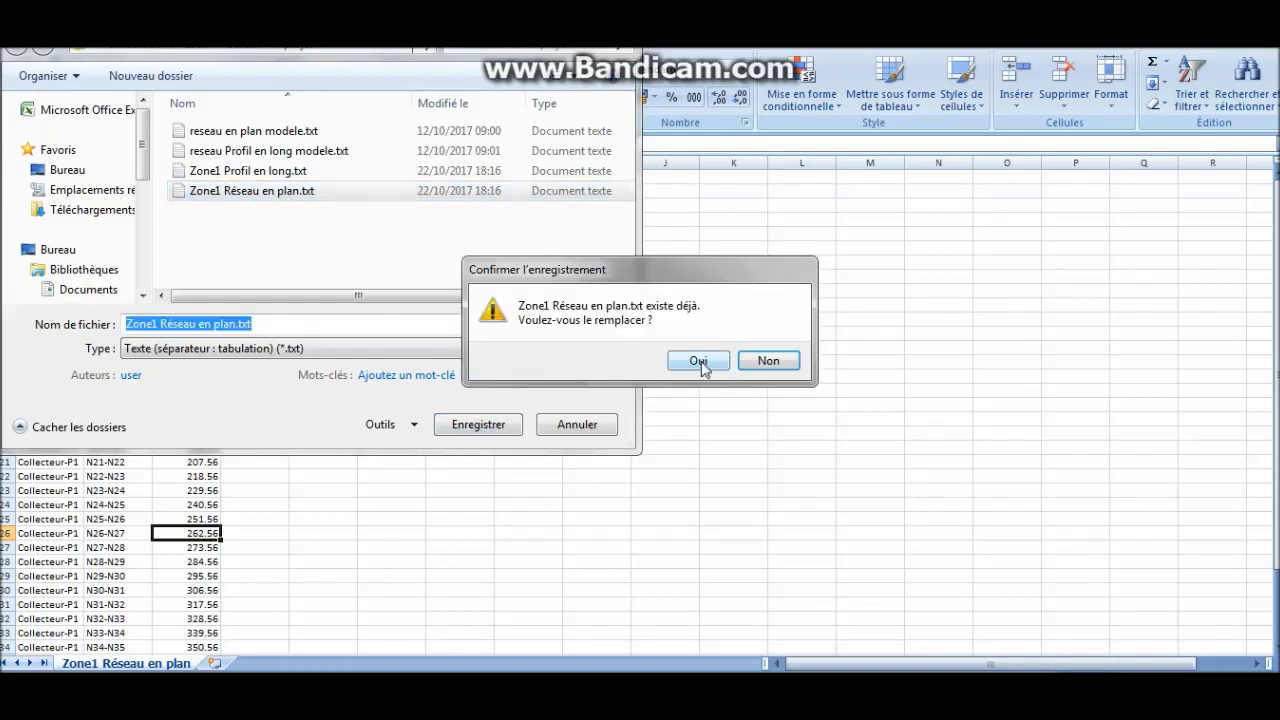
{"action": "left_click", "coordinate": [689, 366]}
{"action": "left_click", "coordinate": [556, 418]}
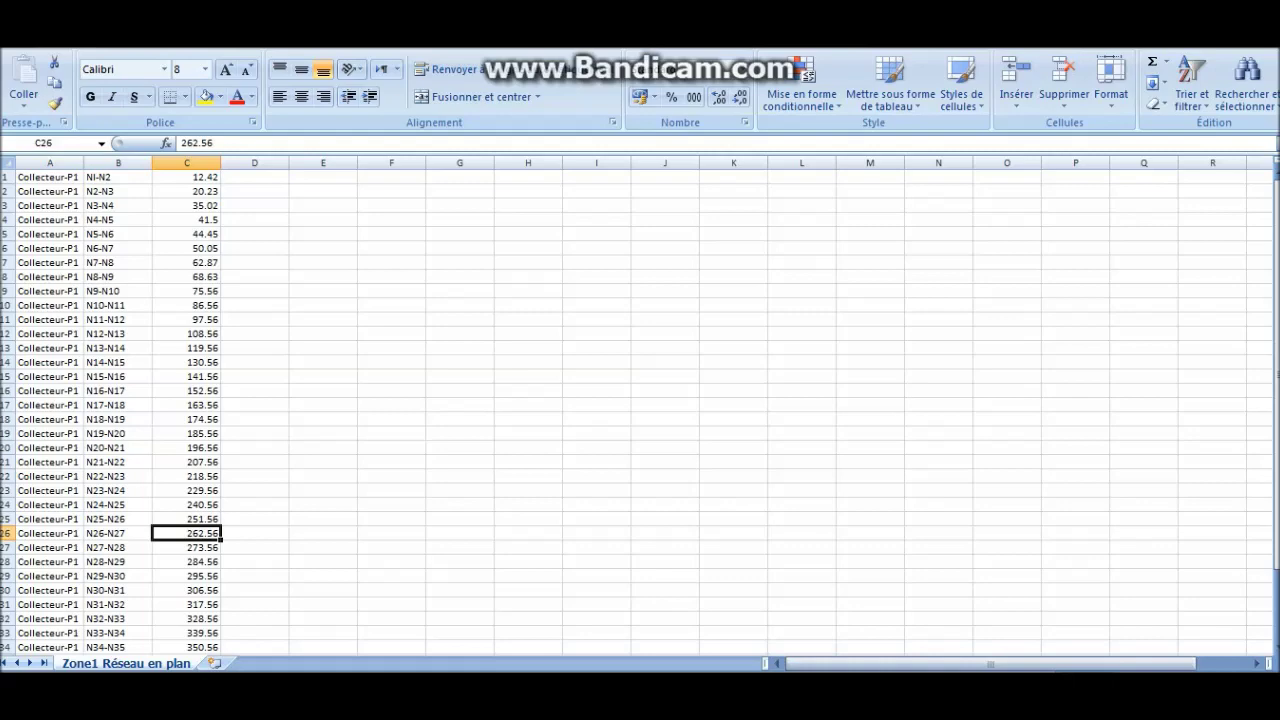
{"action": "key", "text": "ctrl+w"}
{"action": "left_click", "coordinate": [670, 410]}
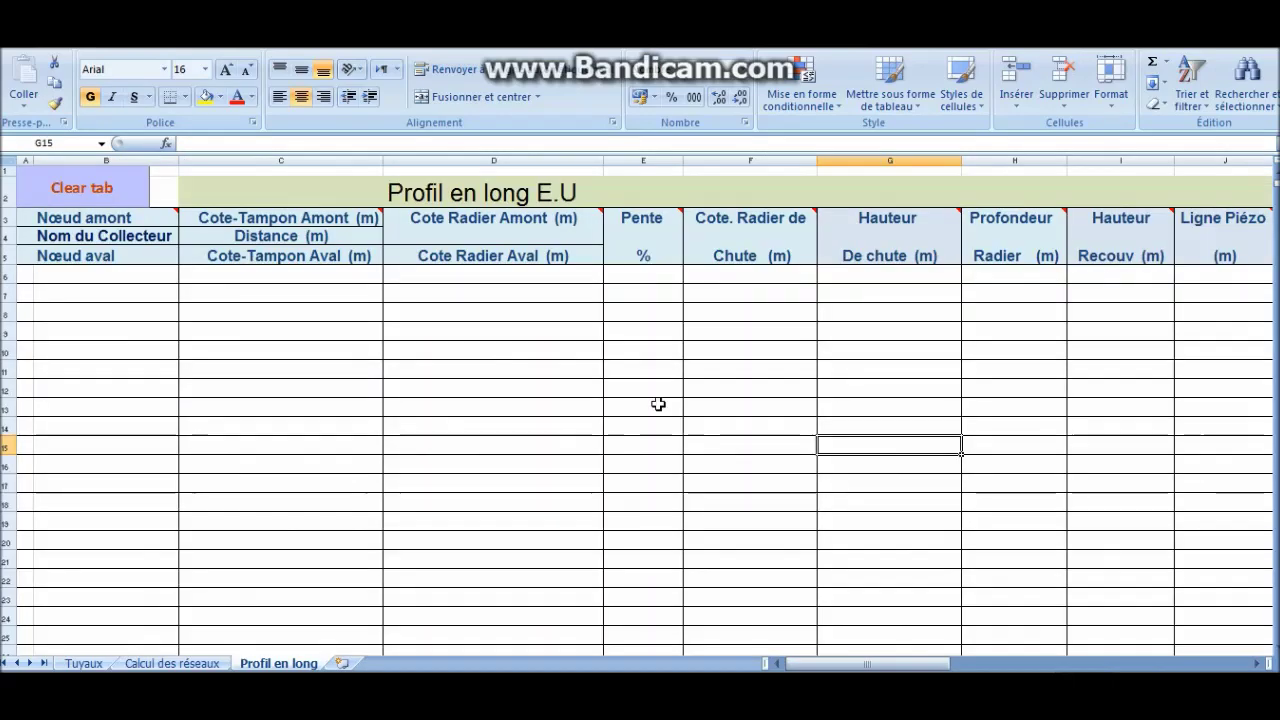
Start another Excel window and browse to the desktop's projet folder with all file types shown.
{"action": "left_click", "coordinate": [40, 684]}
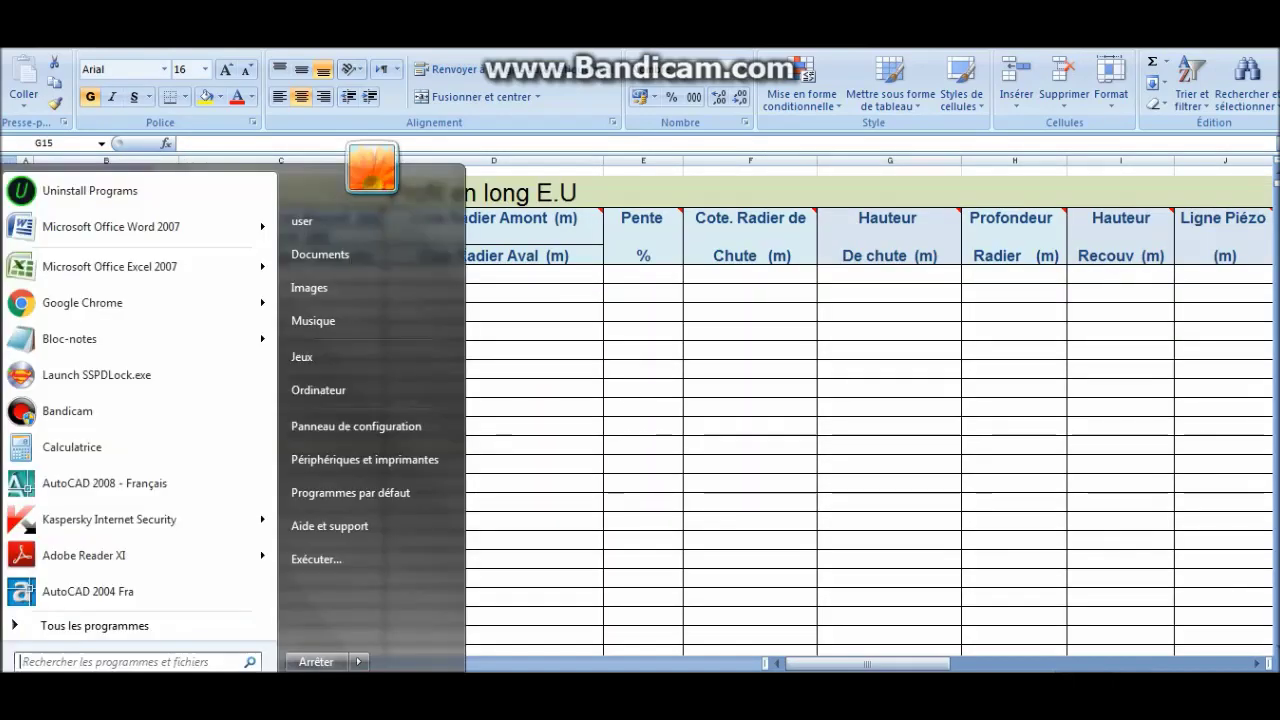
{"action": "left_click", "coordinate": [100, 268]}
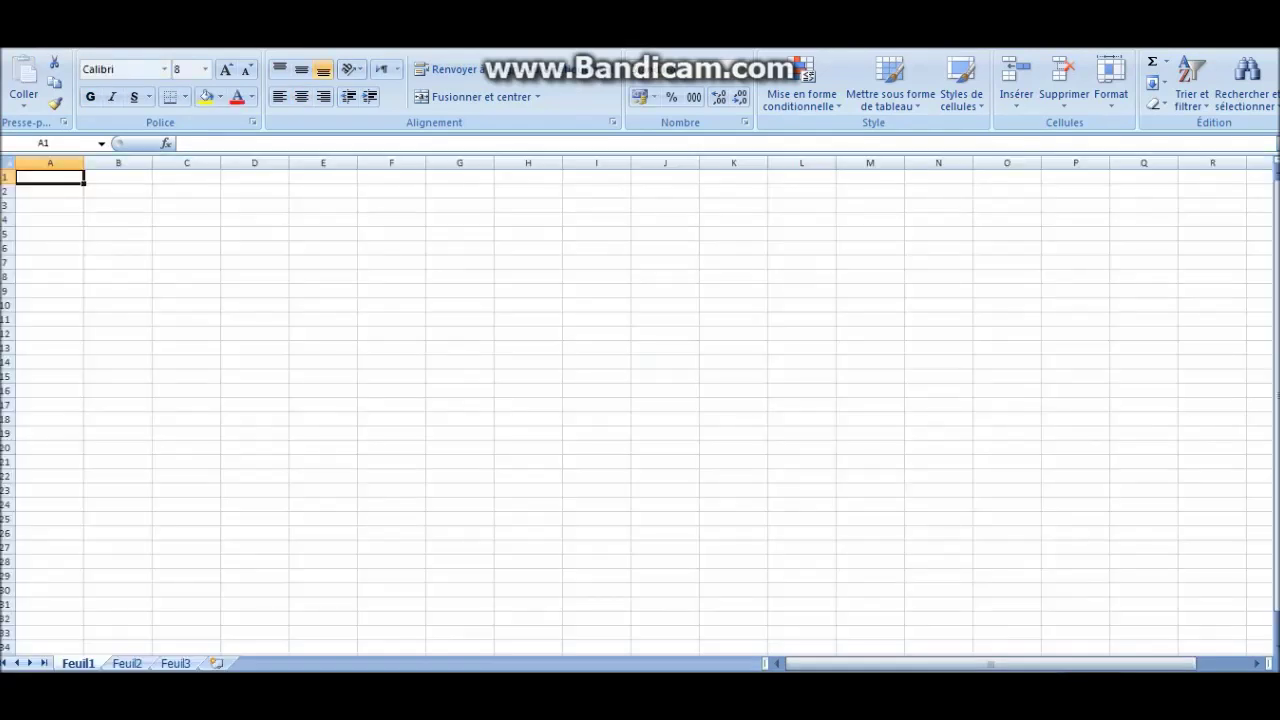
{"action": "left_click", "coordinate": [20, 45]}
{"action": "left_click", "coordinate": [57, 108]}
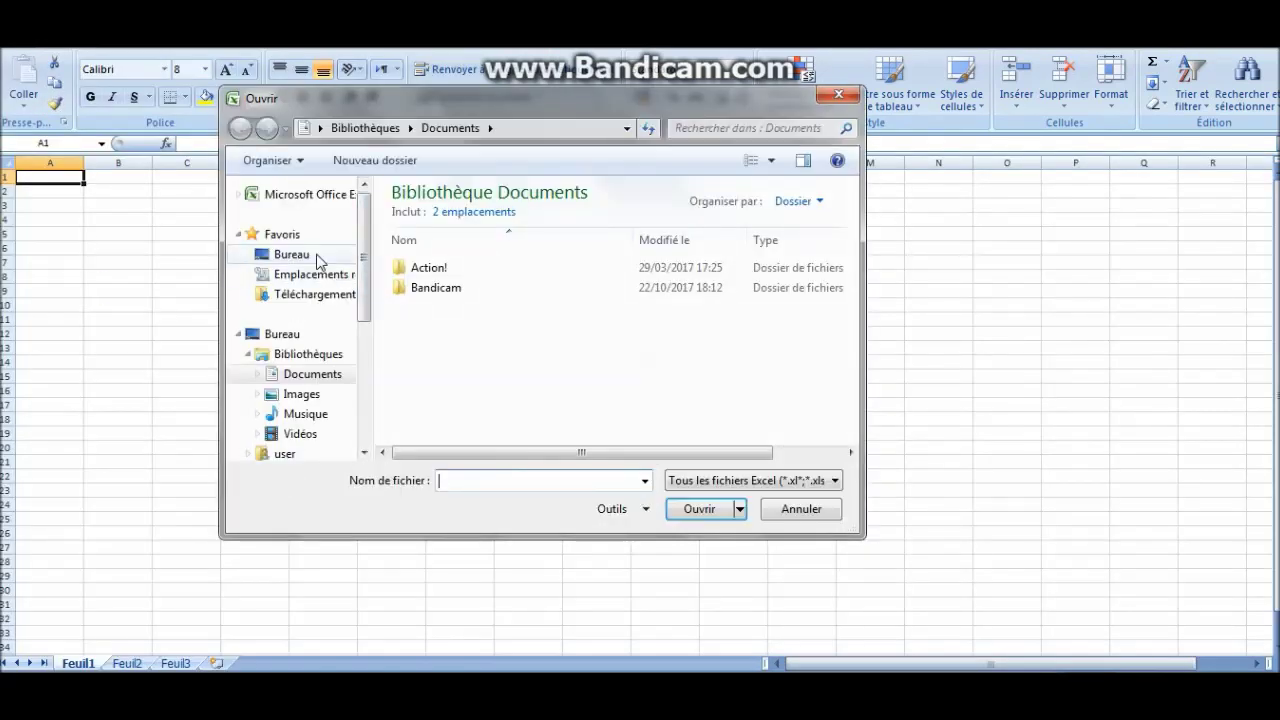
{"action": "left_click", "coordinate": [289, 254]}
{"action": "left_click", "coordinate": [700, 480]}
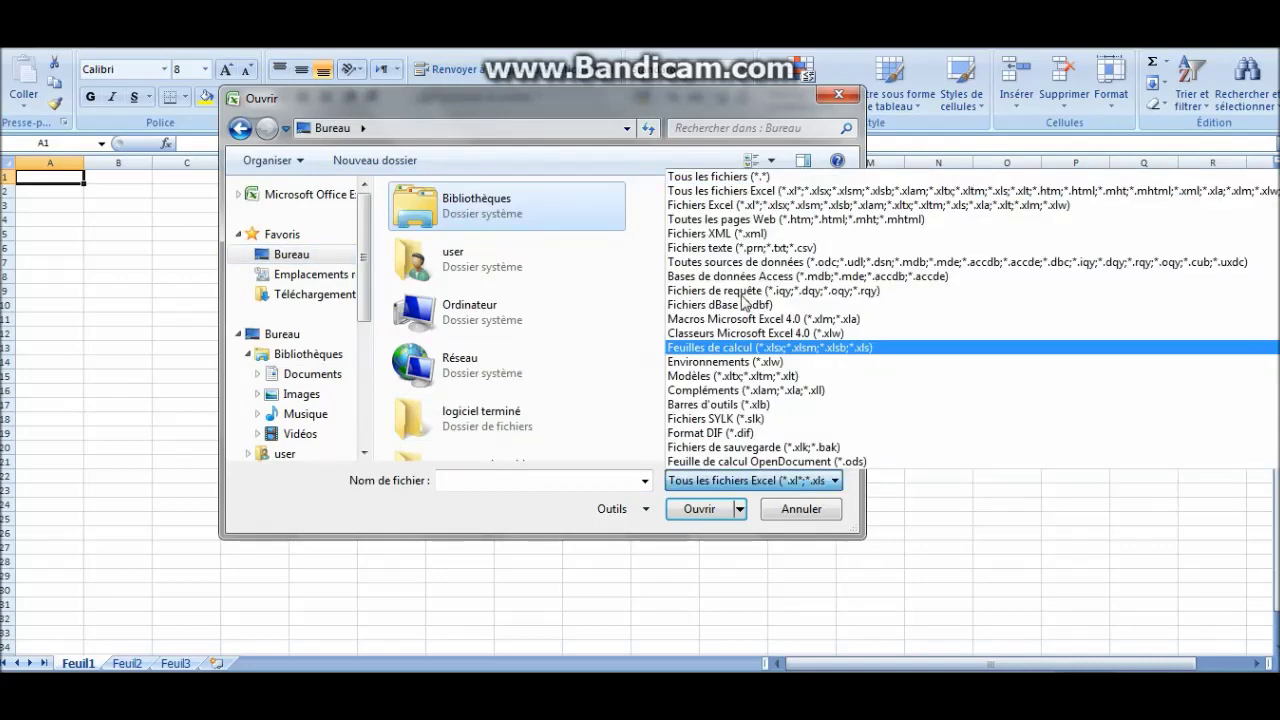
{"action": "left_click", "coordinate": [690, 177]}
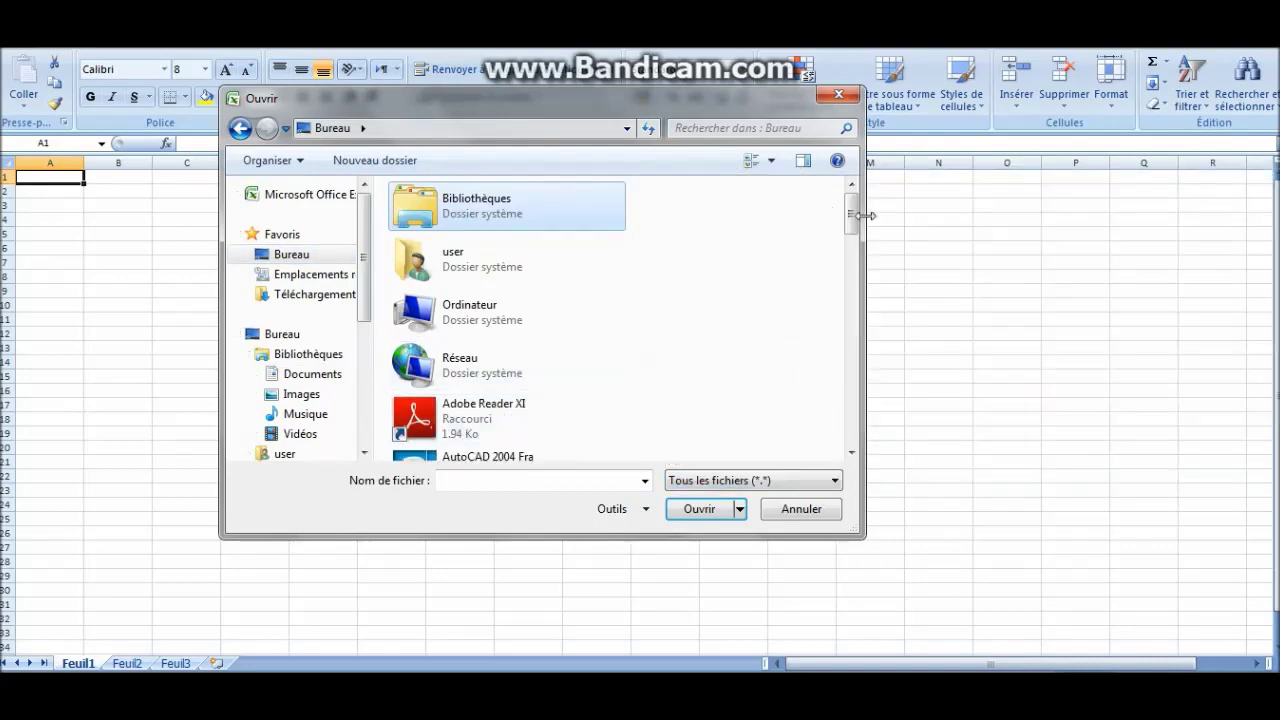
{"action": "left_click_drag", "start_coordinate": [850, 210], "coordinate": [846, 390]}
{"action": "double_click", "coordinate": [522, 299]}
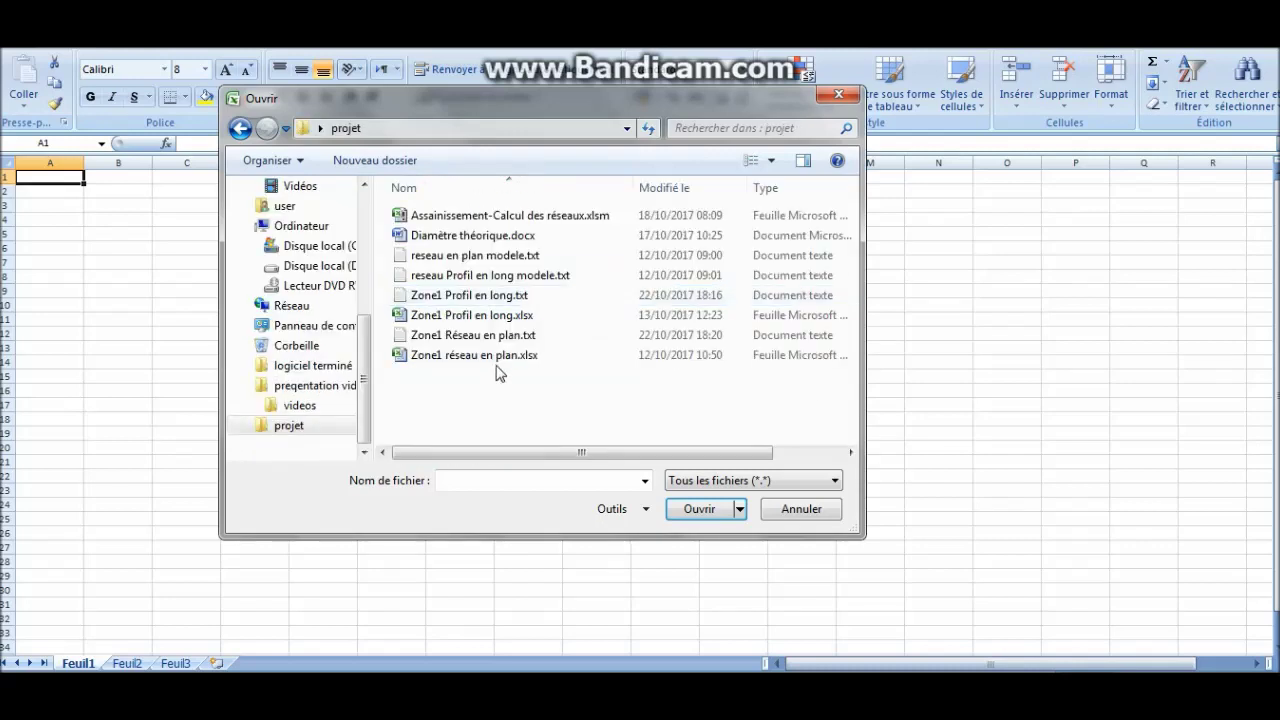
Open Zone1 Profil en long.txt and import it as delimited data with tab and semicolon separators and the Standard column format.
{"action": "left_click", "coordinate": [520, 297]}
{"action": "double_click", "coordinate": [520, 297]}
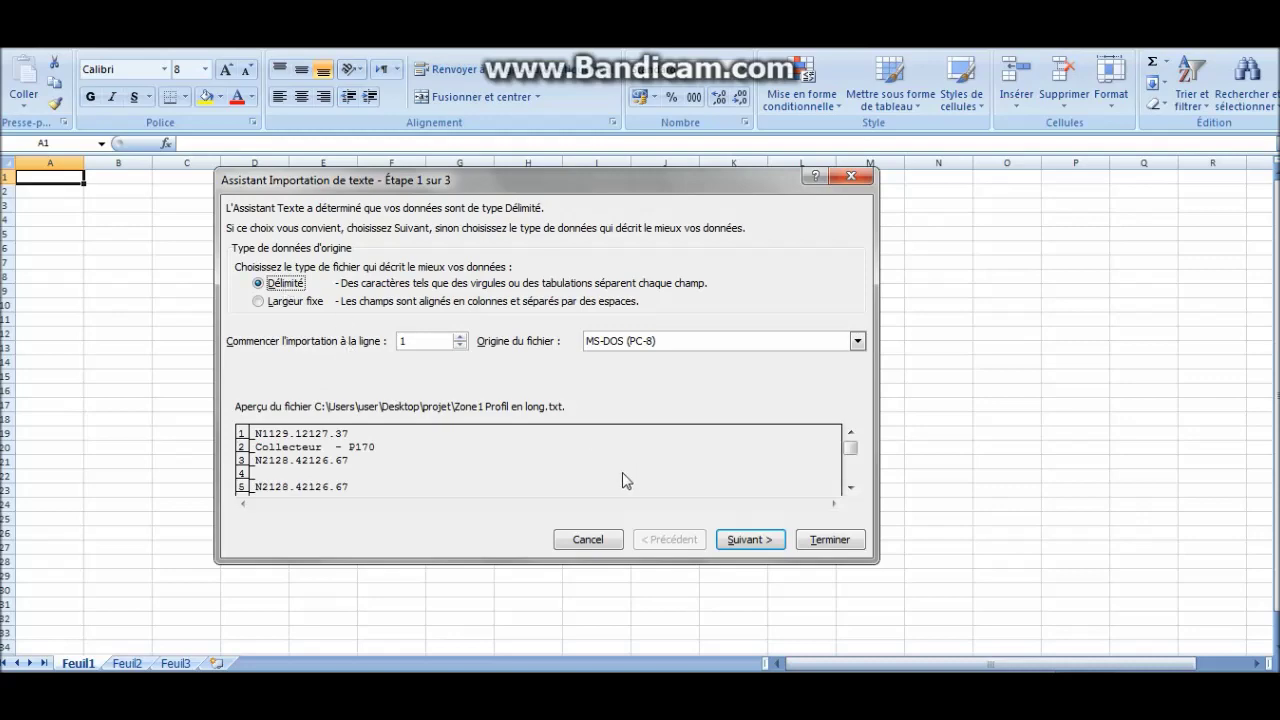
{"action": "left_click", "coordinate": [744, 554]}
{"action": "left_click", "coordinate": [244, 284]}
{"action": "left_click", "coordinate": [748, 539]}
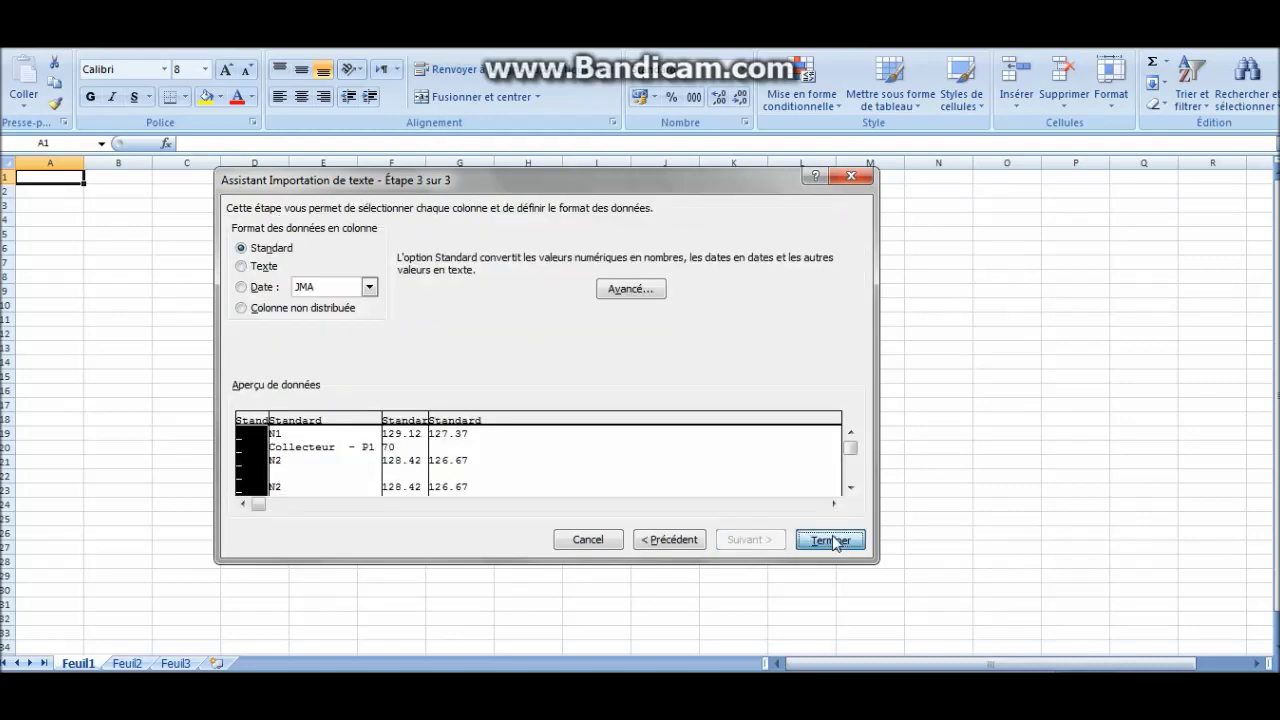
{"action": "left_click", "coordinate": [826, 540]}
{"action": "left_click", "coordinate": [434, 385]}
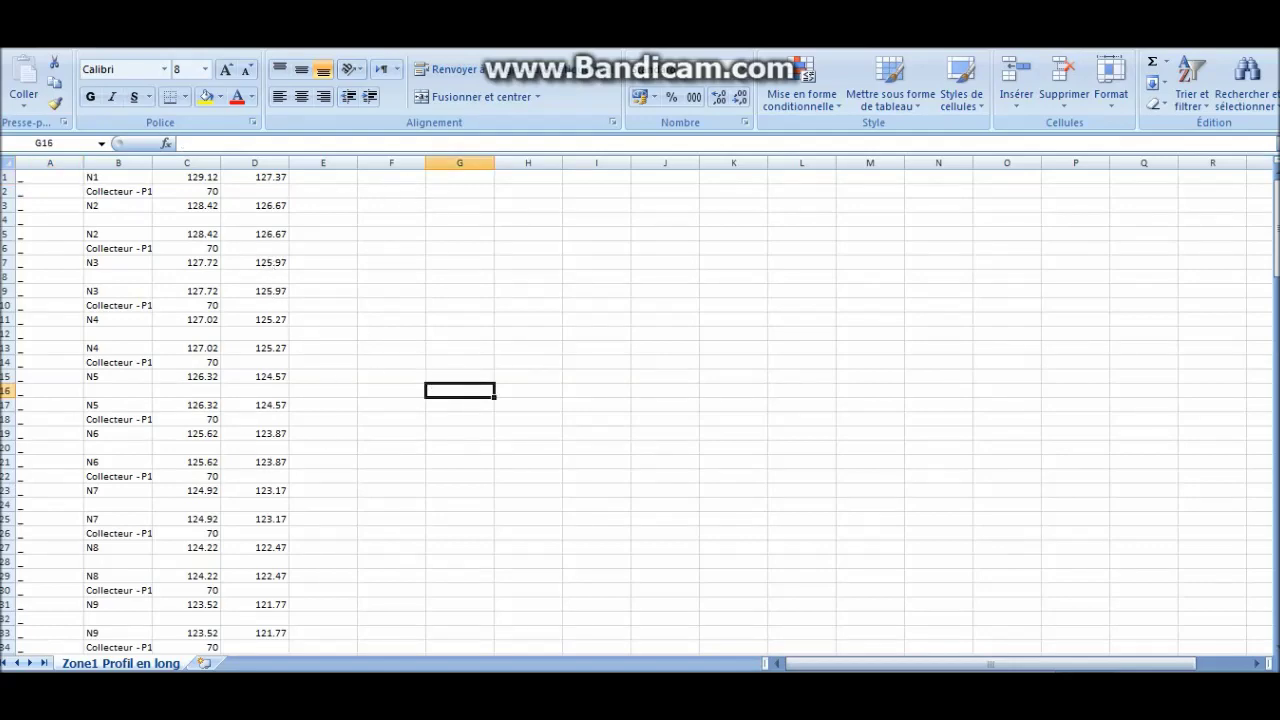
Save the imported profile as tab-separated text over the existing Zone1 Profil en long.txt, and close the file without saving again.
{"action": "key", "text": "alt+f"}
{"action": "left_click", "coordinate": [54, 191]}
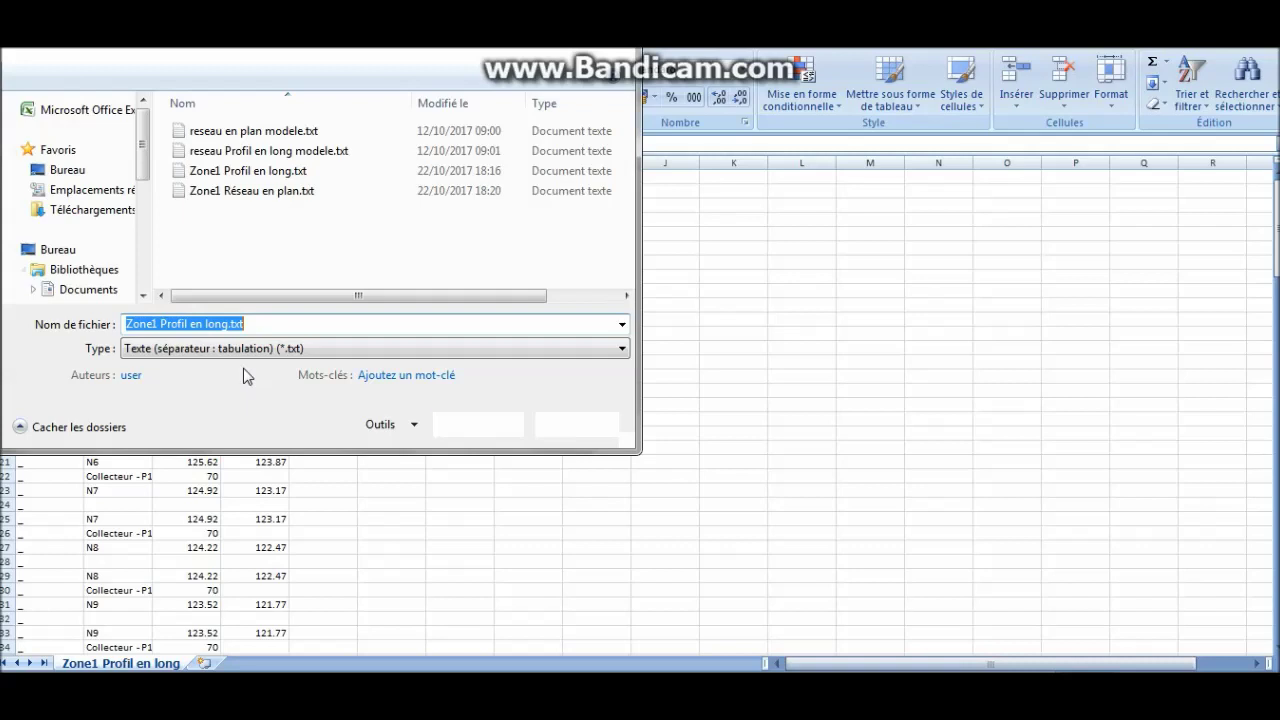
{"action": "left_click", "coordinate": [296, 173]}
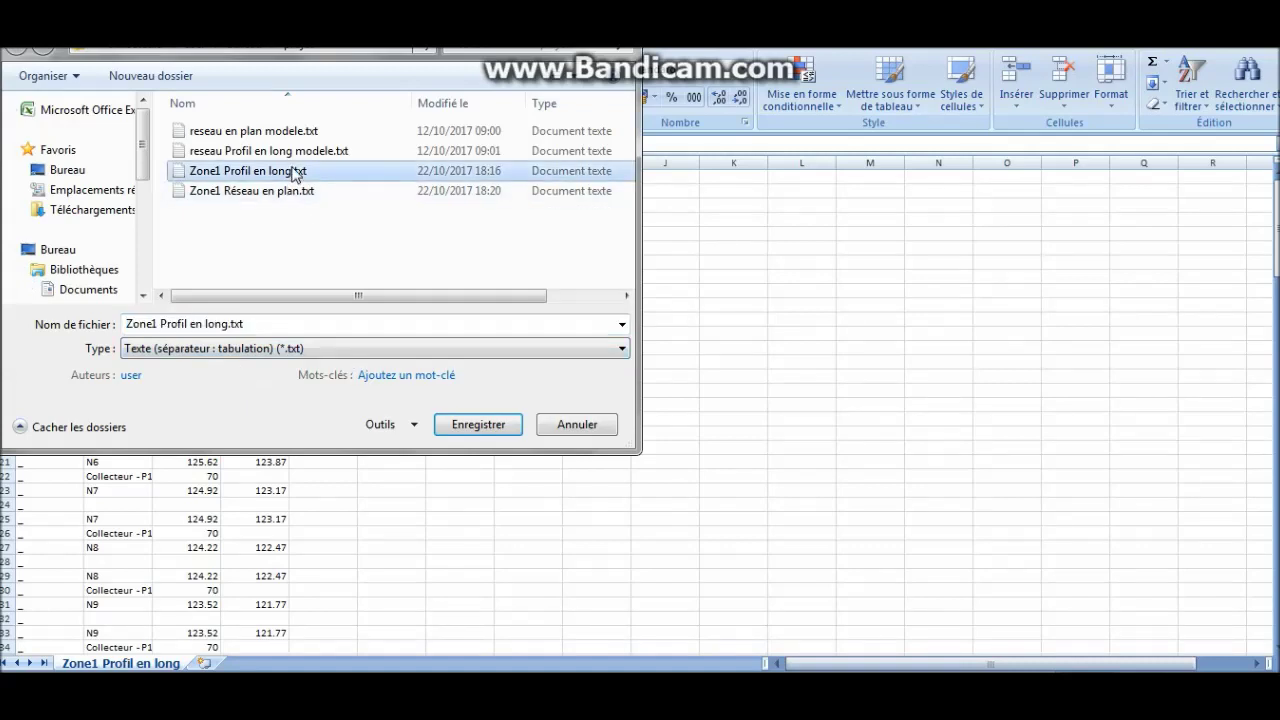
{"action": "left_click", "coordinate": [481, 427]}
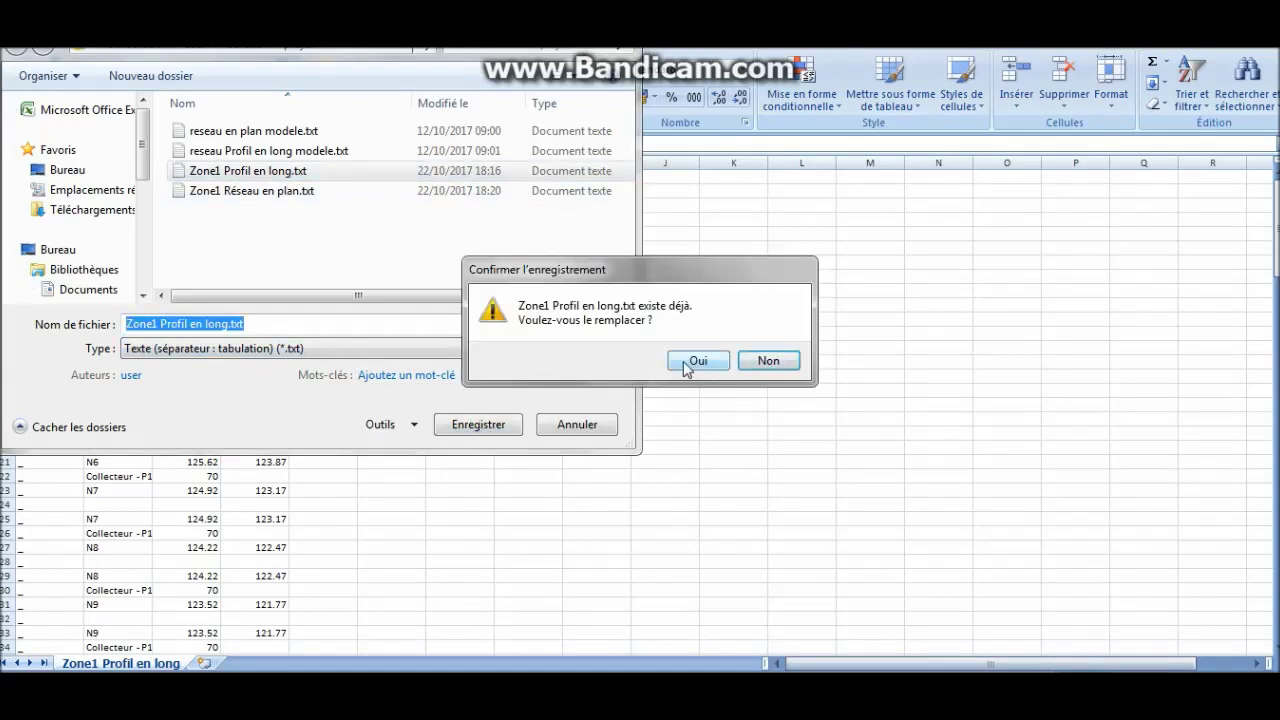
{"action": "left_click", "coordinate": [688, 365]}
{"action": "left_click", "coordinate": [545, 417]}
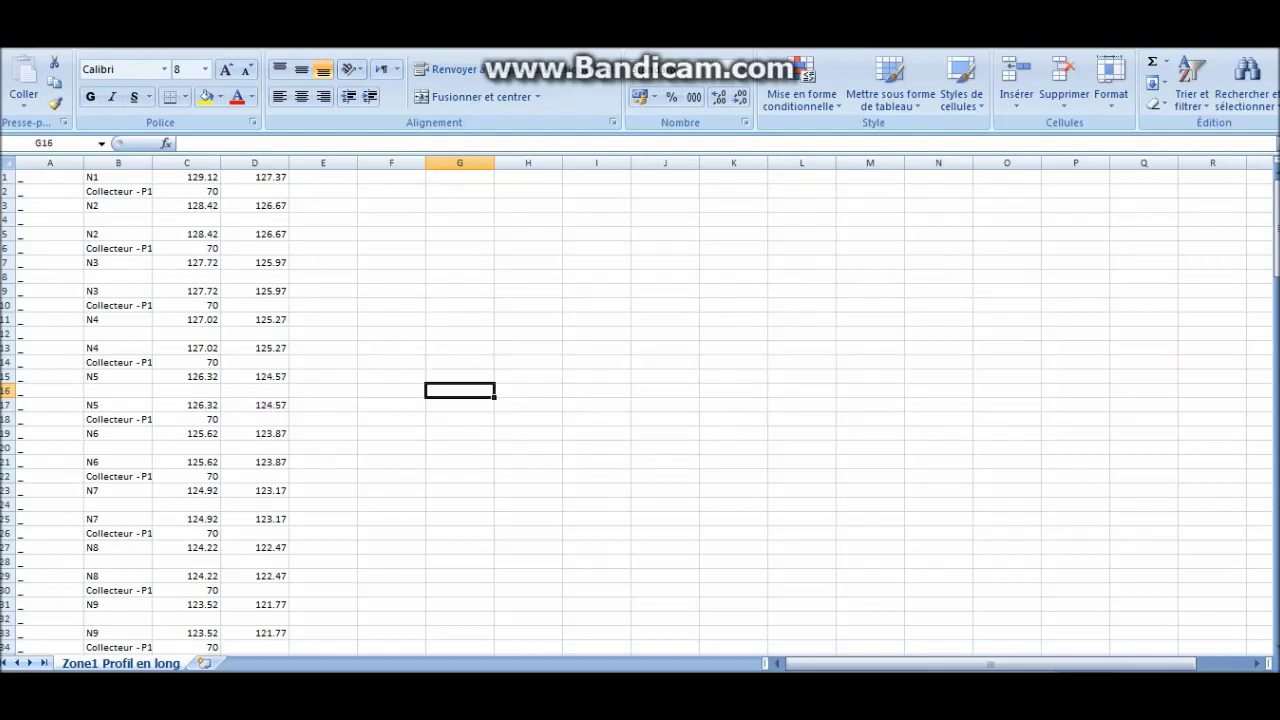
{"action": "key", "text": "alt+F4"}
{"action": "left_click", "coordinate": [645, 405]}
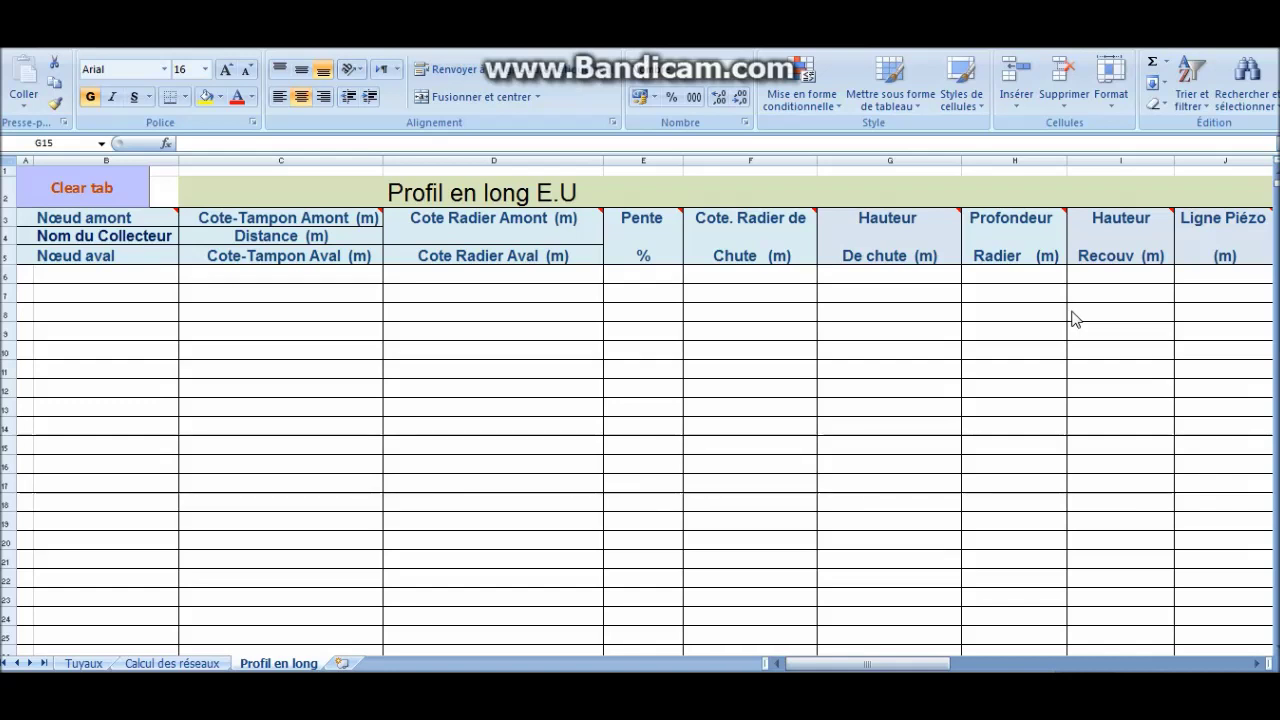
Open the Assainissement program from the Calcul des réseaux sheet and import Zone1 Réseau en plan.txt as the Dimensionnement database.
{"action": "left_click", "coordinate": [170, 663]}
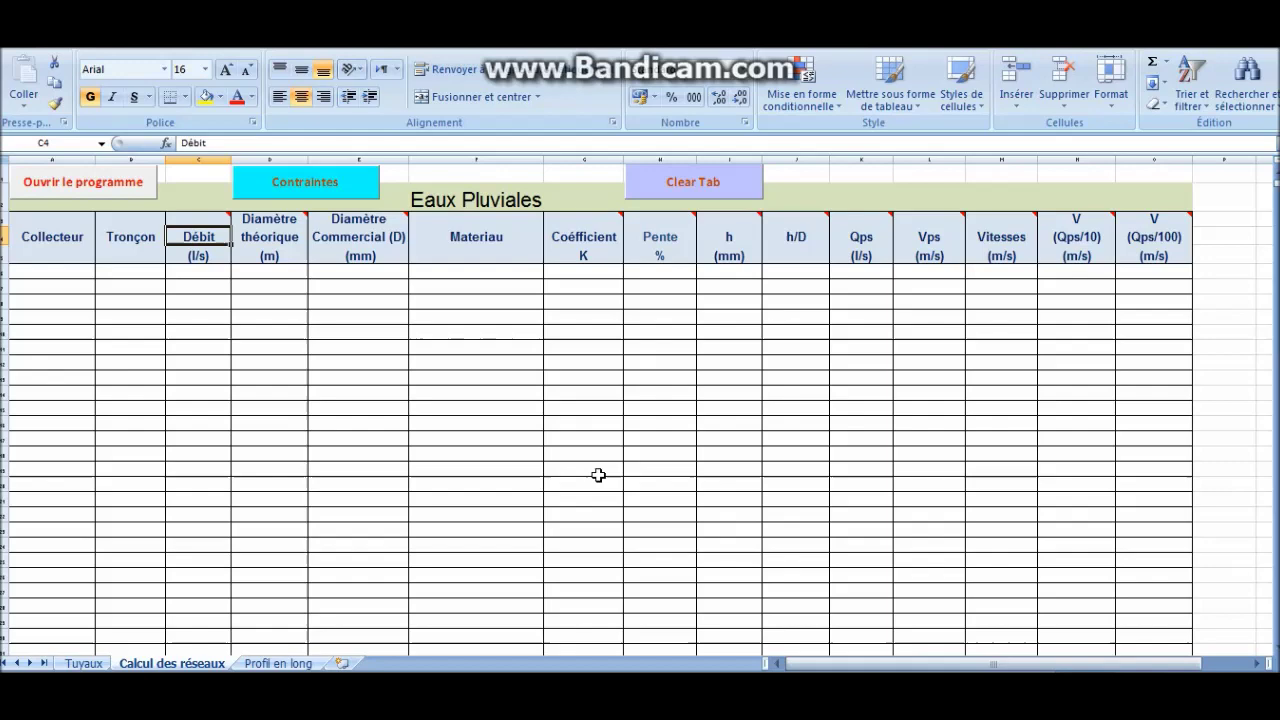
{"action": "left_click", "coordinate": [117, 190]}
{"action": "left_click_drag", "start_coordinate": [676, 3], "coordinate": [706, 75]}
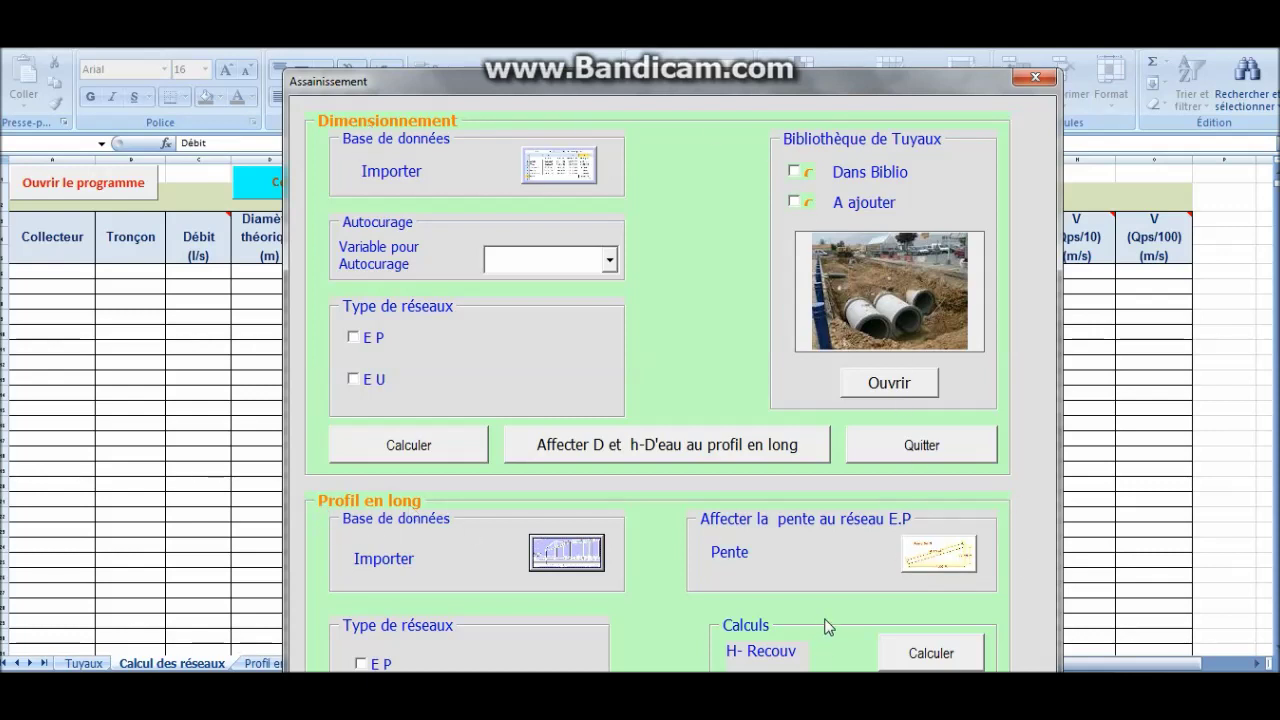
{"action": "left_click_drag", "start_coordinate": [675, 84], "coordinate": [700, 43]}
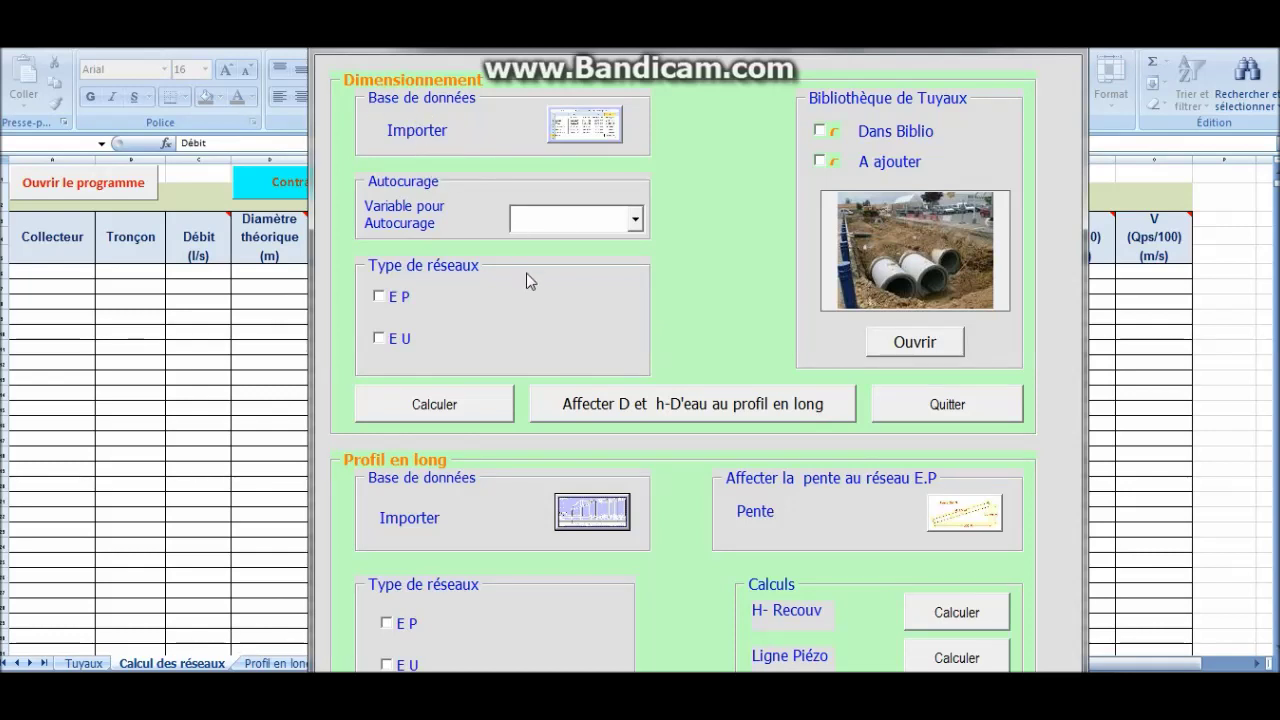
{"action": "left_click", "coordinate": [597, 136]}
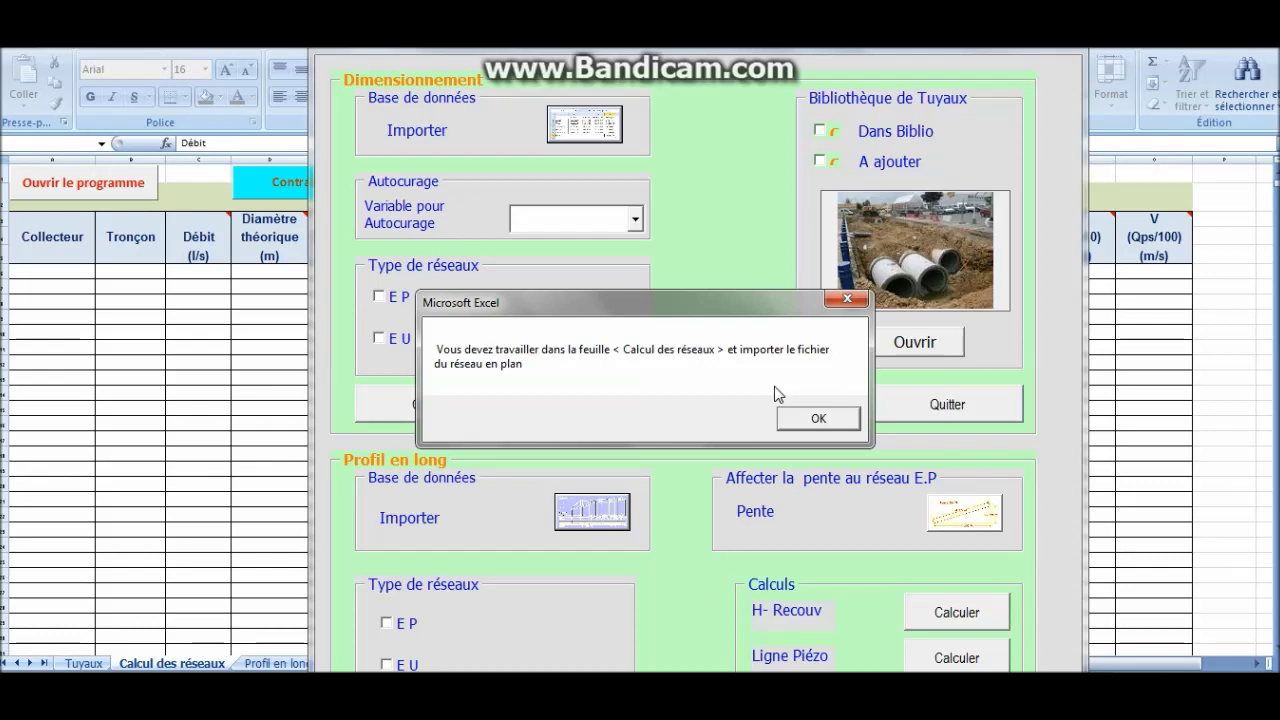
{"action": "left_click", "coordinate": [818, 419]}
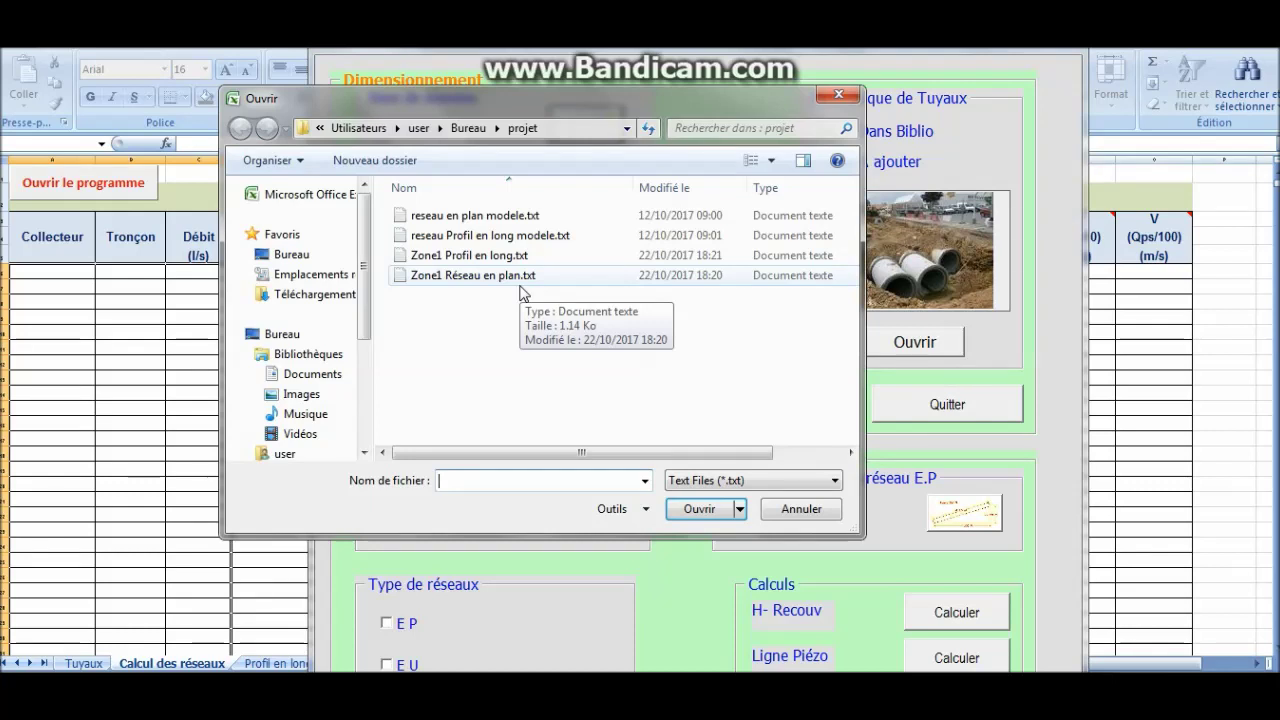
{"action": "left_click", "coordinate": [480, 283]}
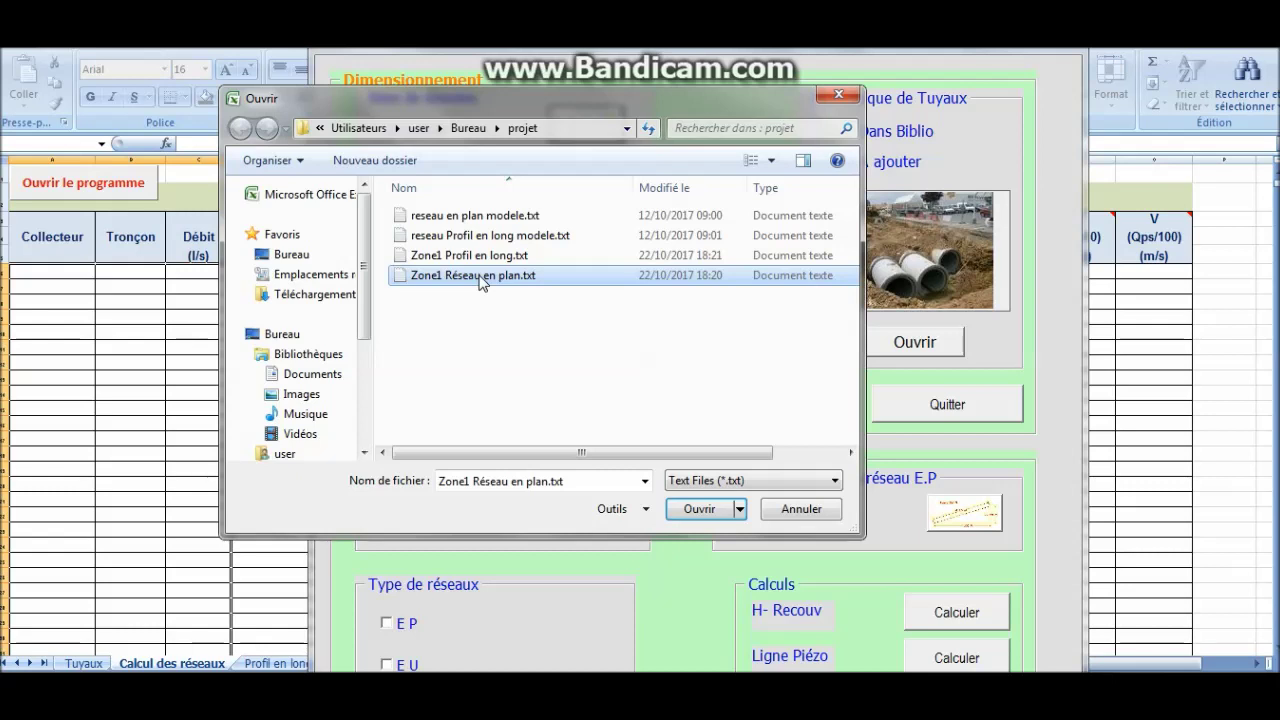
{"action": "left_click", "coordinate": [700, 509]}
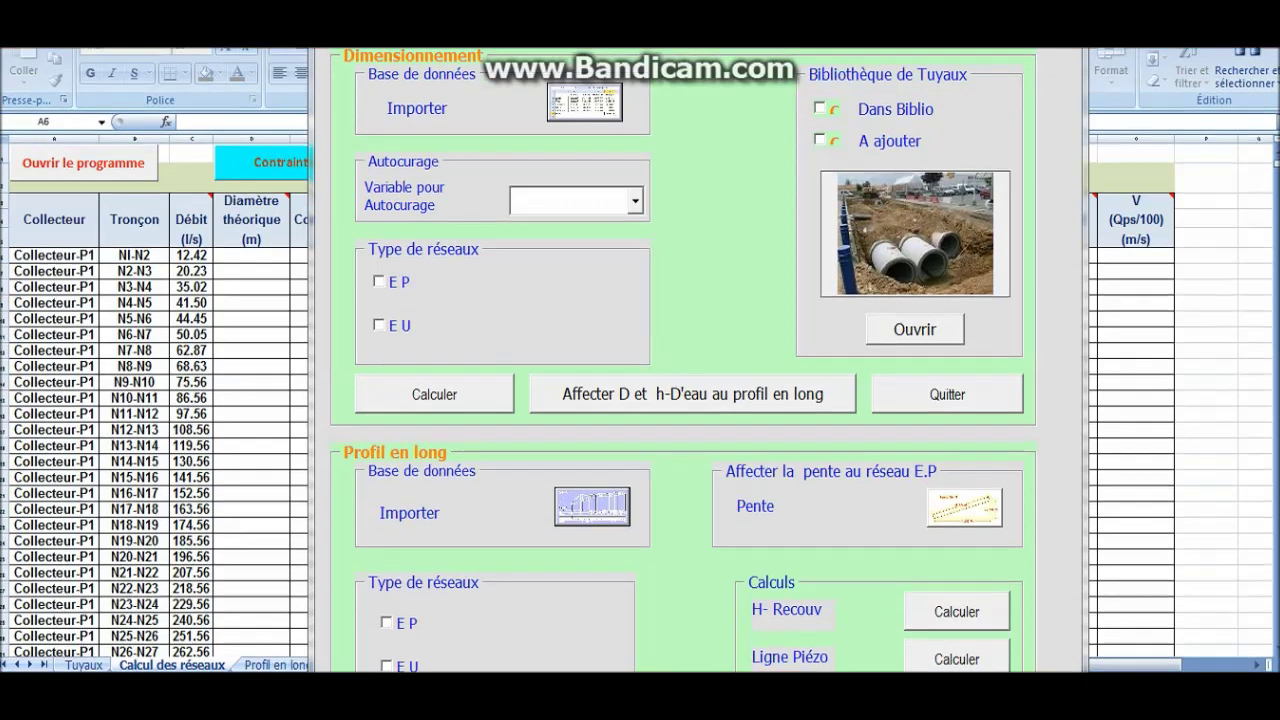
Switch the program's working table to profil en long through the Mode dialog, and close that dialog.
{"action": "left_click_drag", "start_coordinate": [785, 50], "coordinate": [799, 20]}
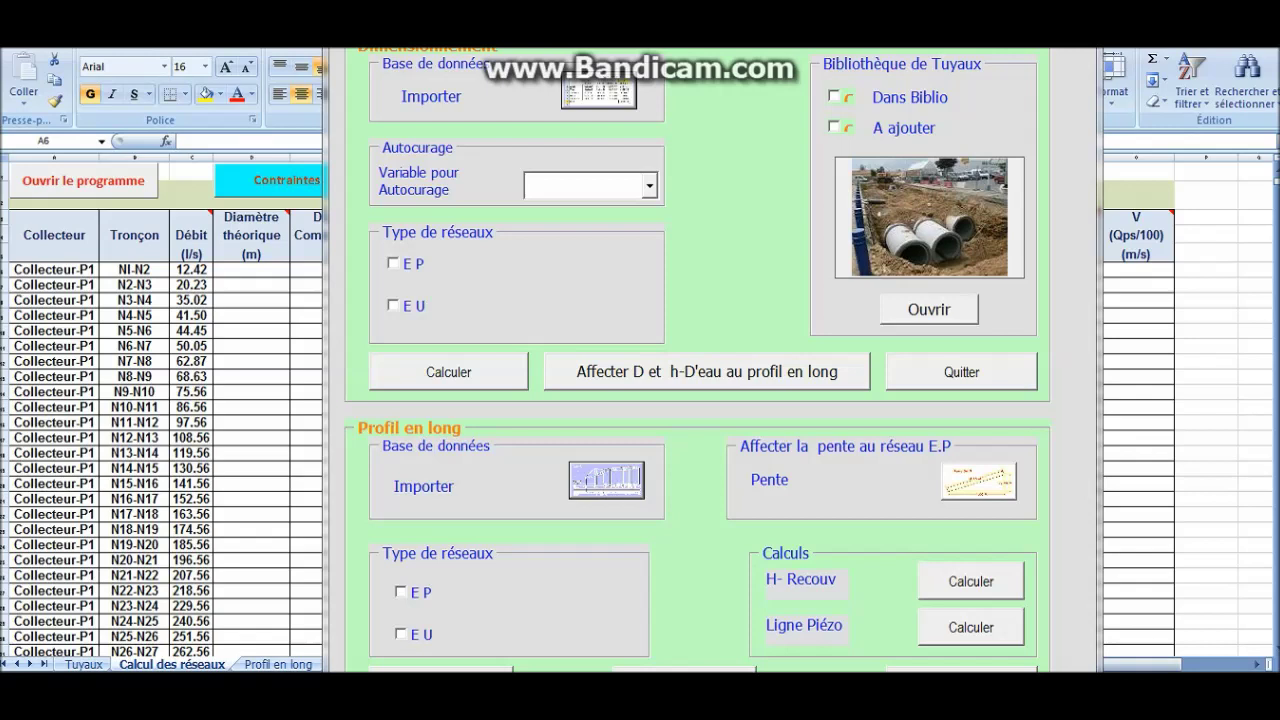
{"action": "left_click", "coordinate": [684, 670]}
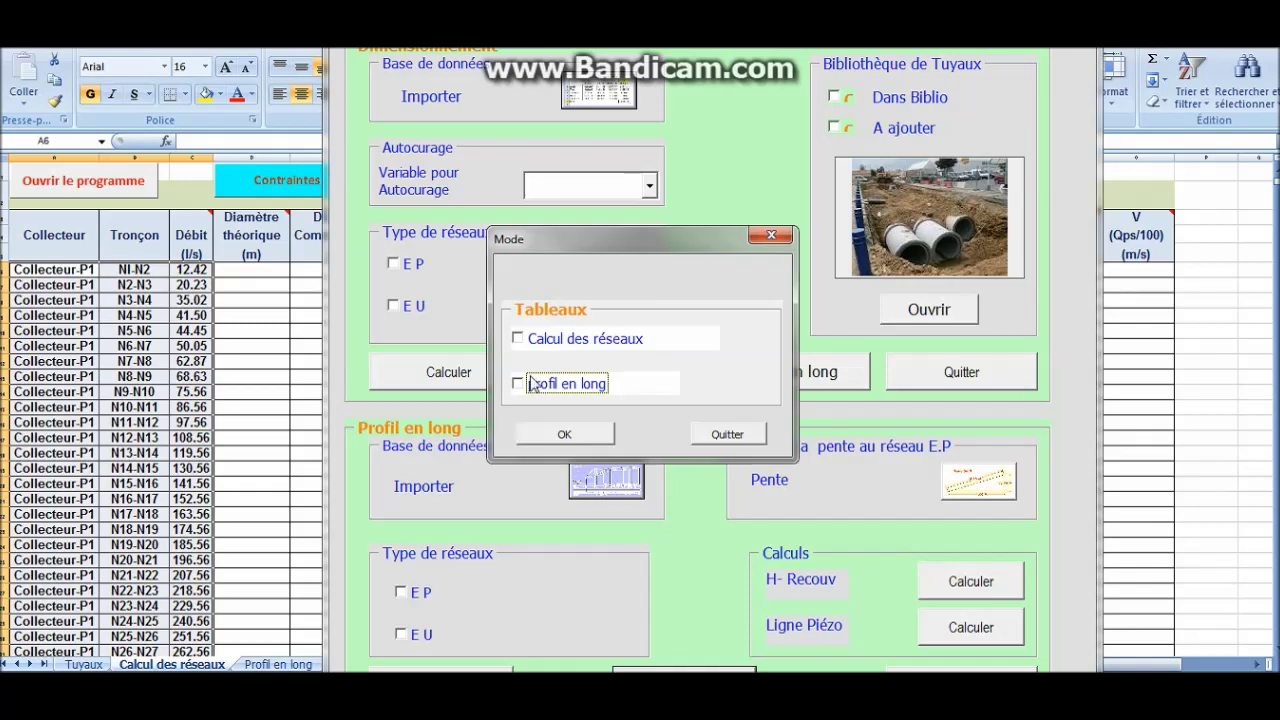
{"action": "left_click", "coordinate": [522, 383]}
{"action": "left_click", "coordinate": [557, 434]}
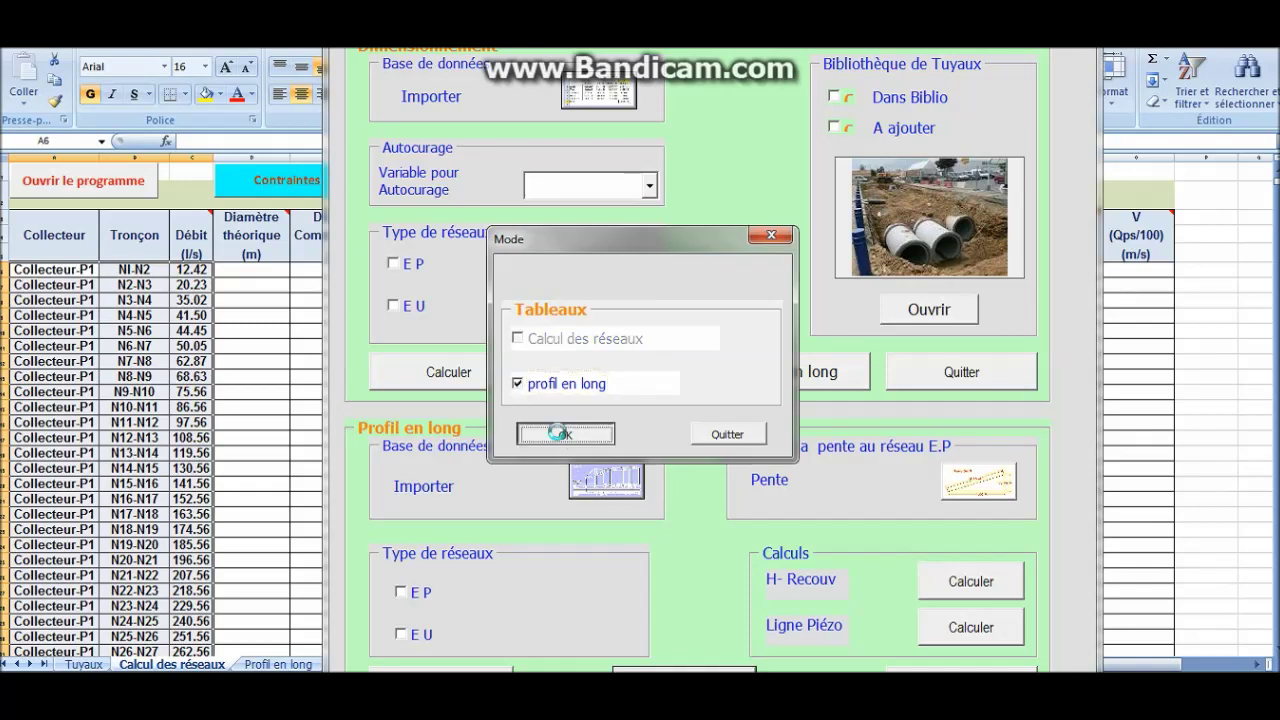
{"action": "left_click", "coordinate": [730, 414]}
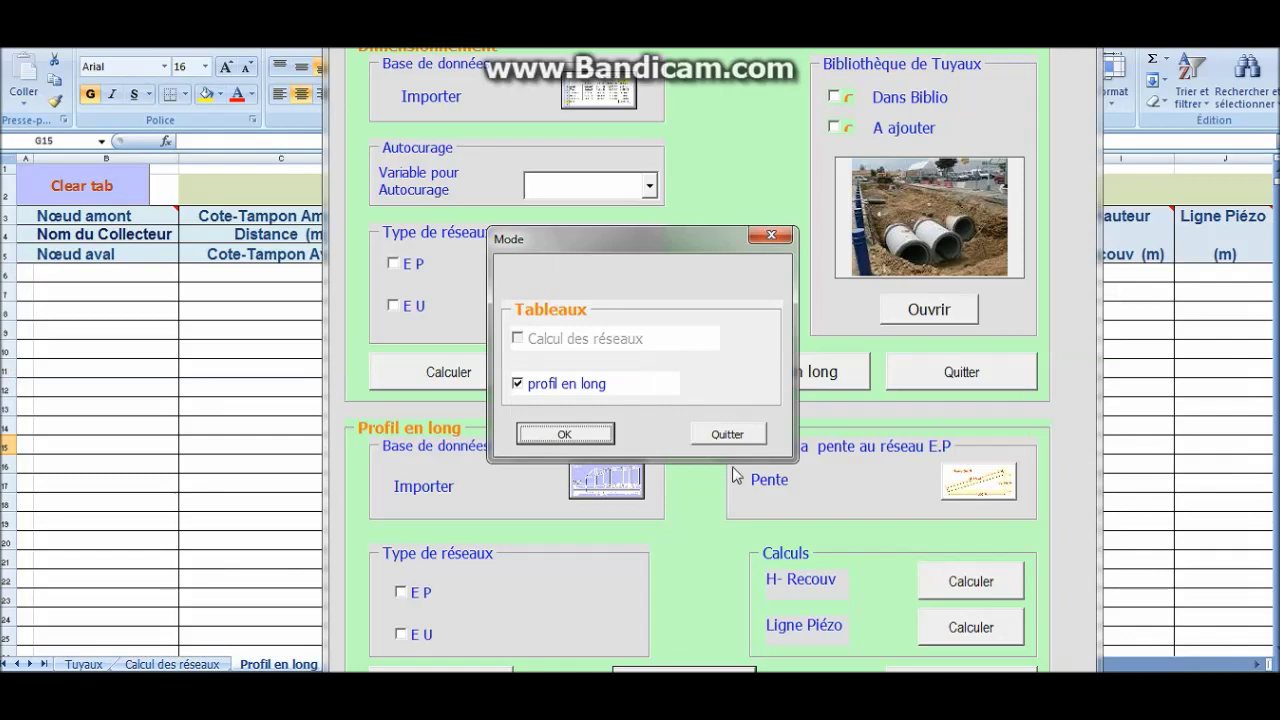
{"action": "left_click", "coordinate": [736, 432]}
{"action": "left_click_drag", "start_coordinate": [960, 12], "coordinate": [1002, 12]}
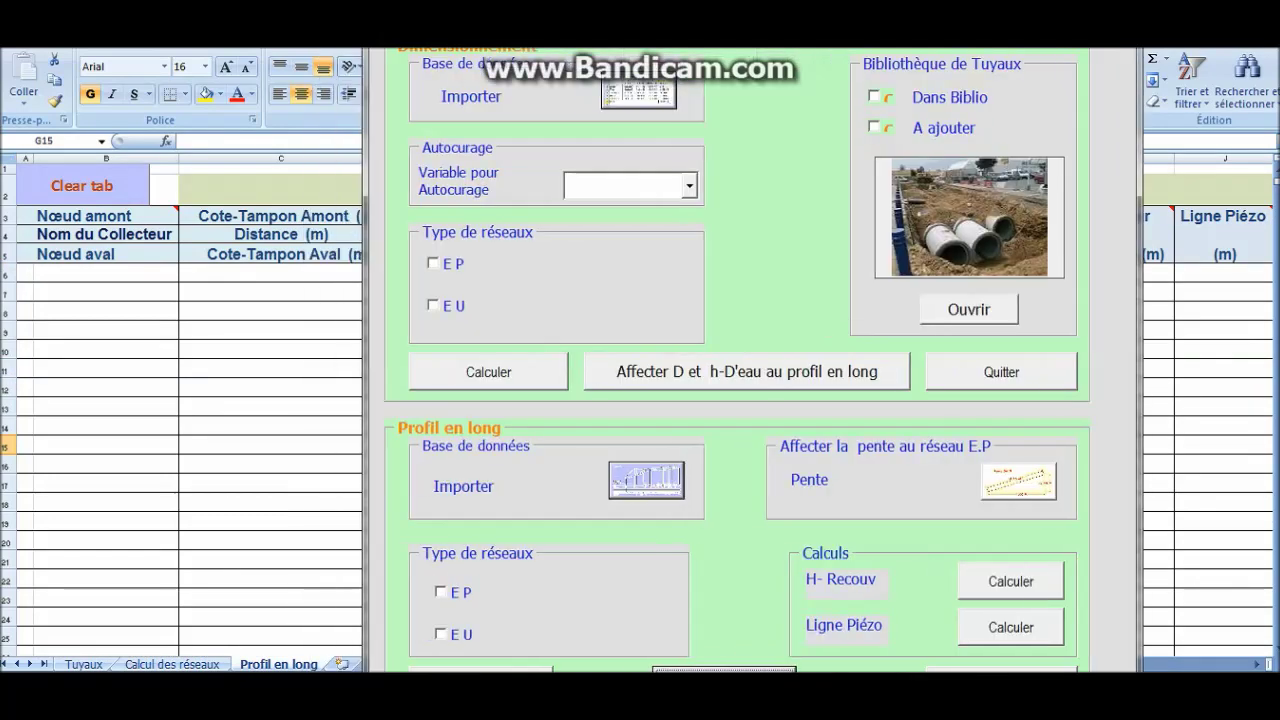
Import Zone1 Profil en long.txt as the Profil en long database.
{"action": "left_click", "coordinate": [643, 491]}
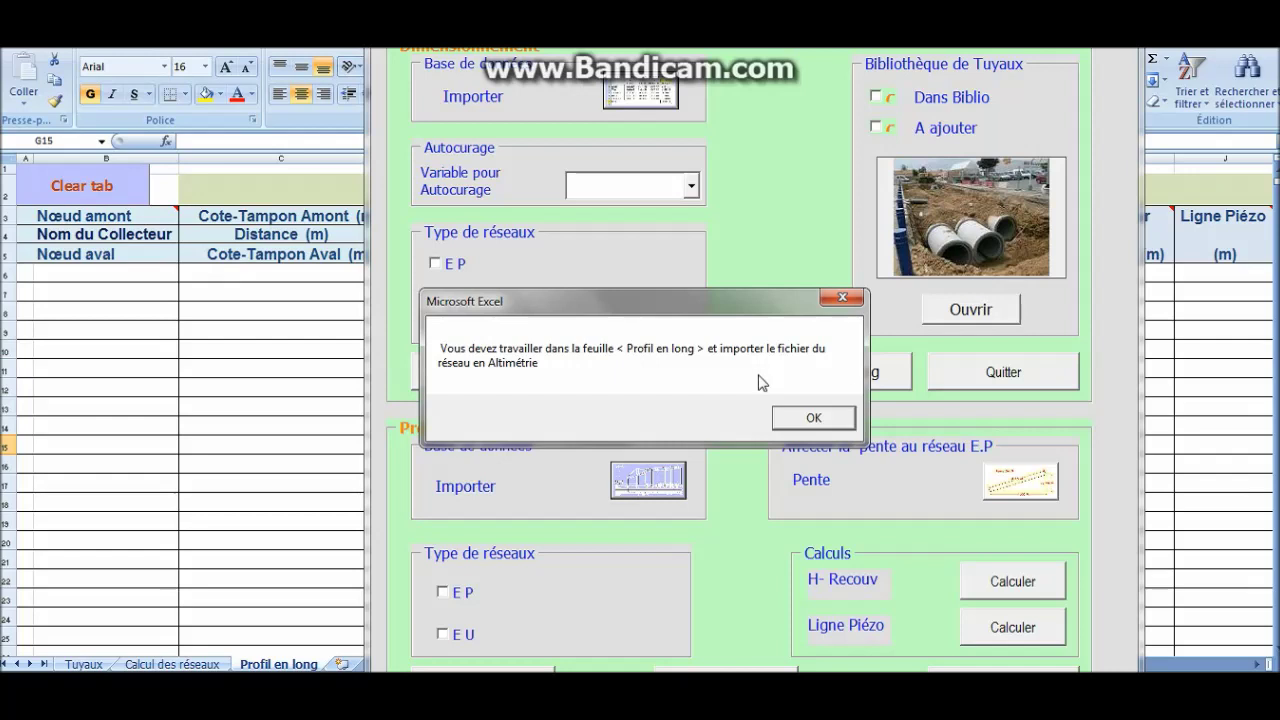
{"action": "left_click", "coordinate": [800, 415]}
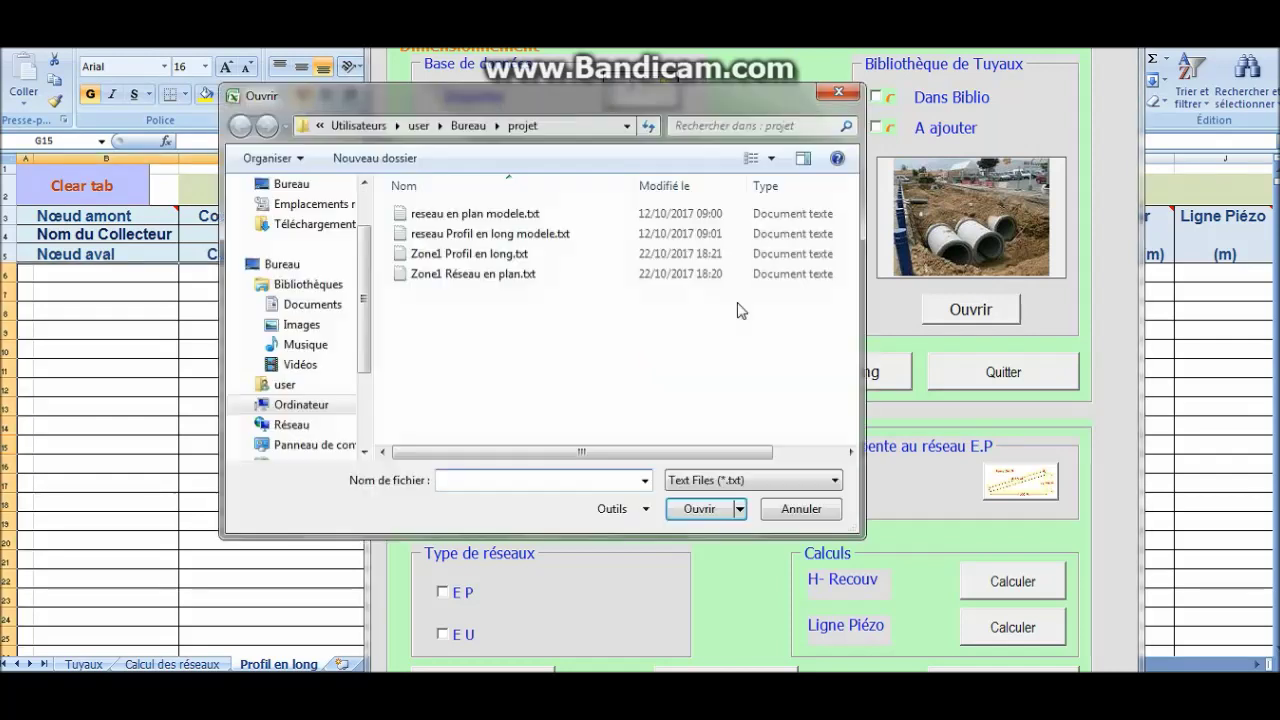
{"action": "left_click", "coordinate": [482, 256]}
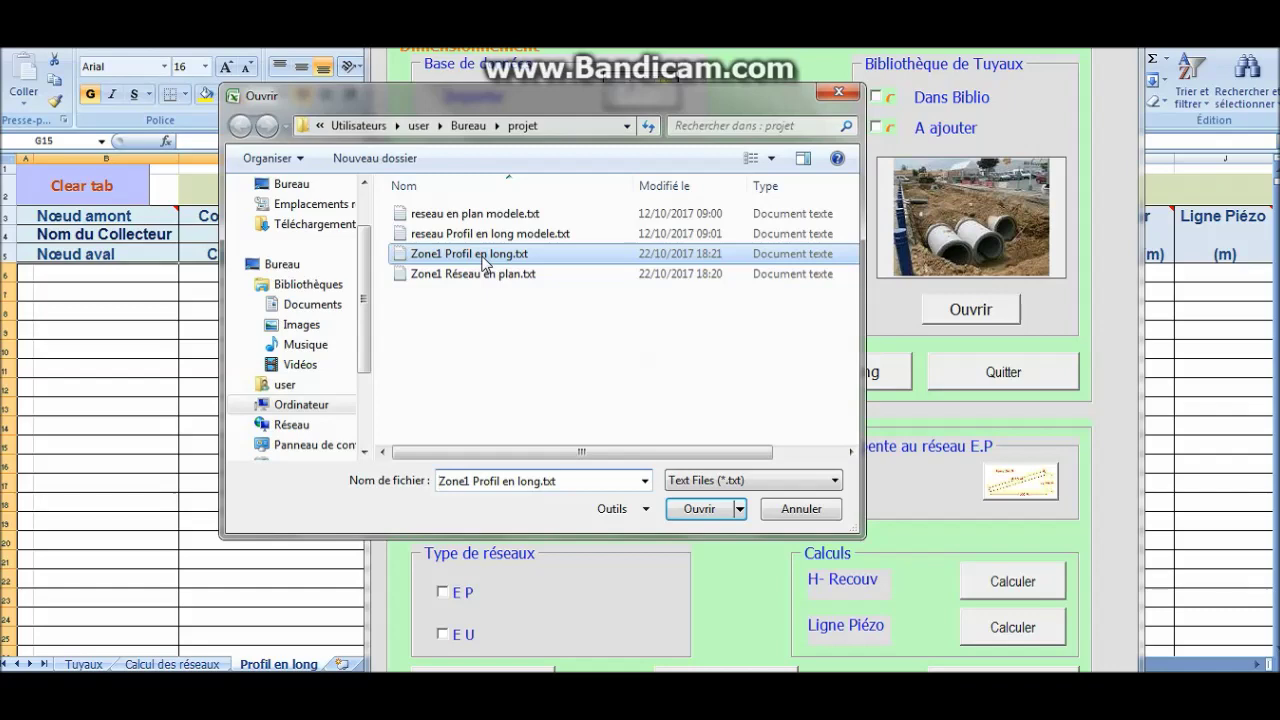
{"action": "left_click", "coordinate": [702, 509]}
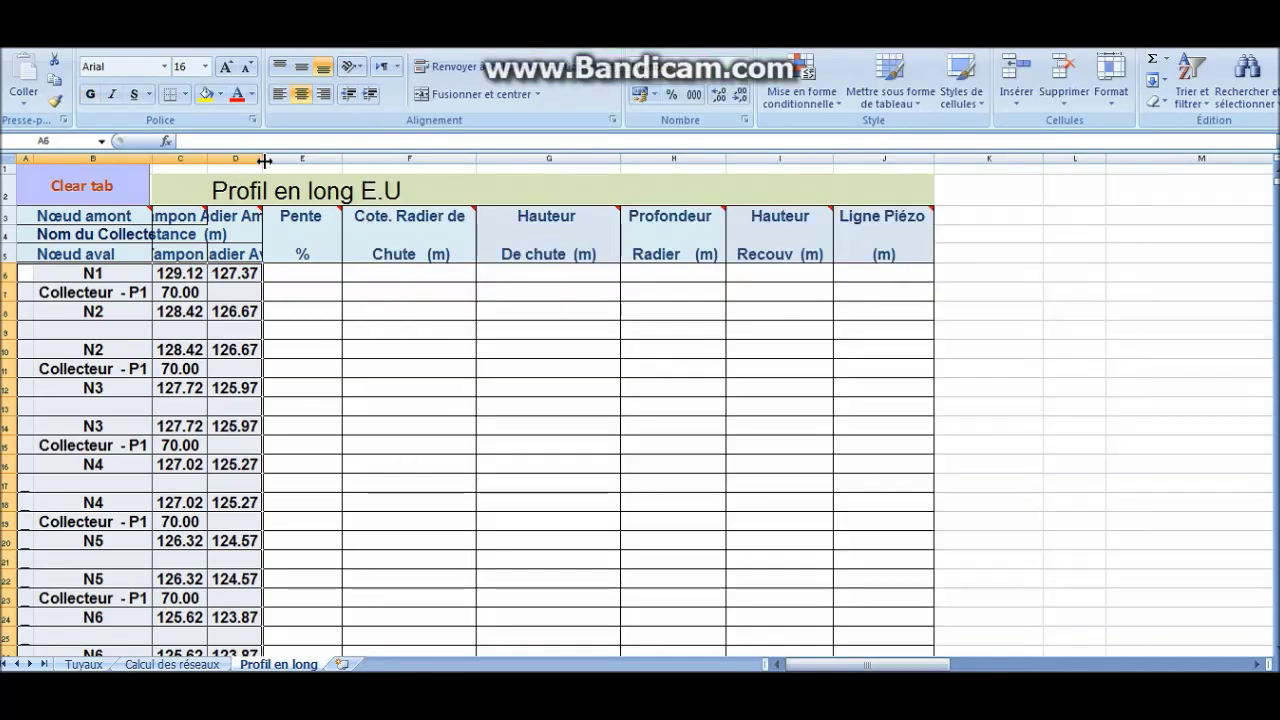
Widen columns C and D of the Profil en long sheet to fit their headers, and review both imported tables.
{"action": "left_click_drag", "start_coordinate": [263, 158], "coordinate": [390, 191]}
{"action": "left_click", "coordinate": [390, 191]}
{"action": "left_click_drag", "start_coordinate": [211, 157], "coordinate": [369, 175]}
{"action": "left_click_drag", "start_coordinate": [552, 160], "coordinate": [565, 166]}
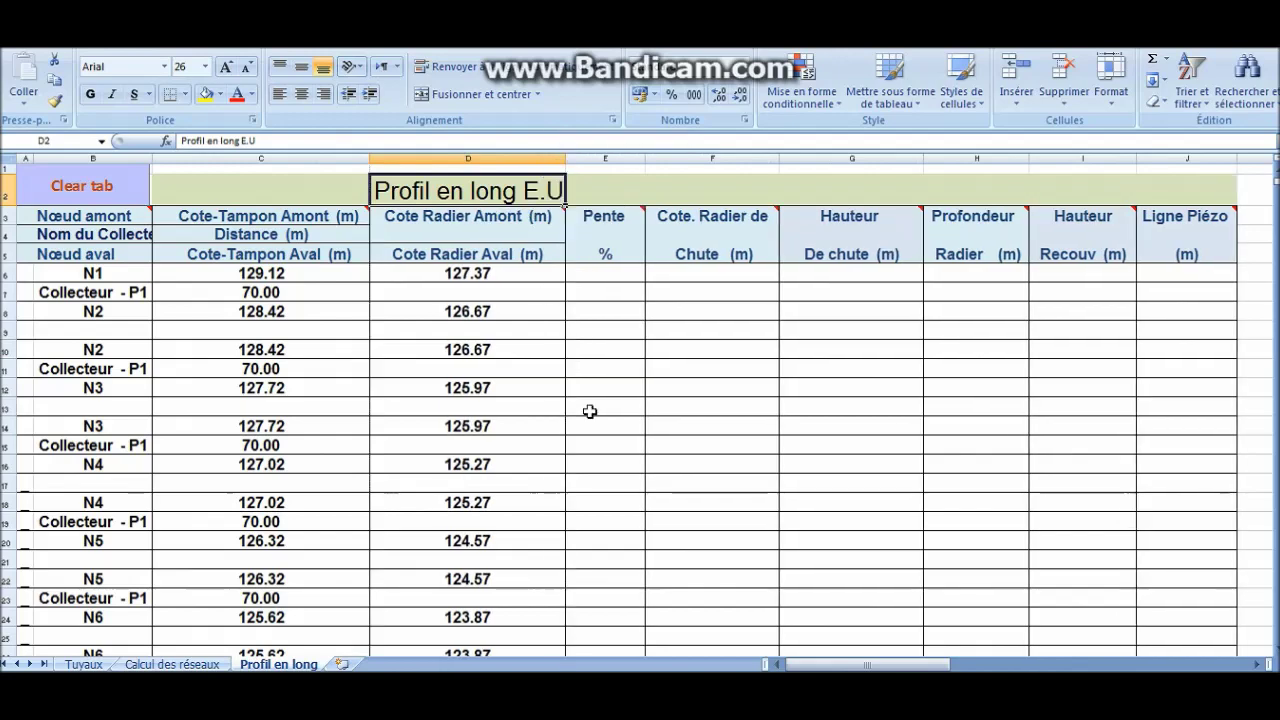
{"action": "left_click", "coordinate": [150, 664]}
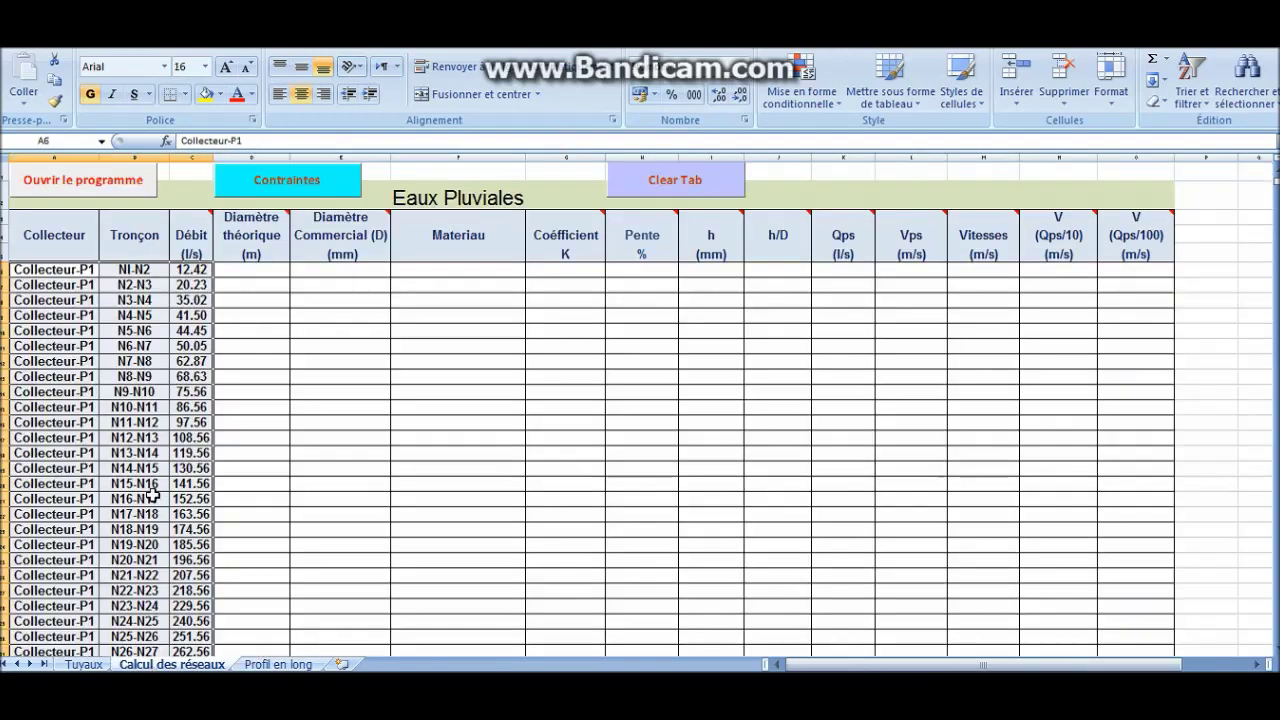
{"action": "left_click", "coordinate": [278, 664]}
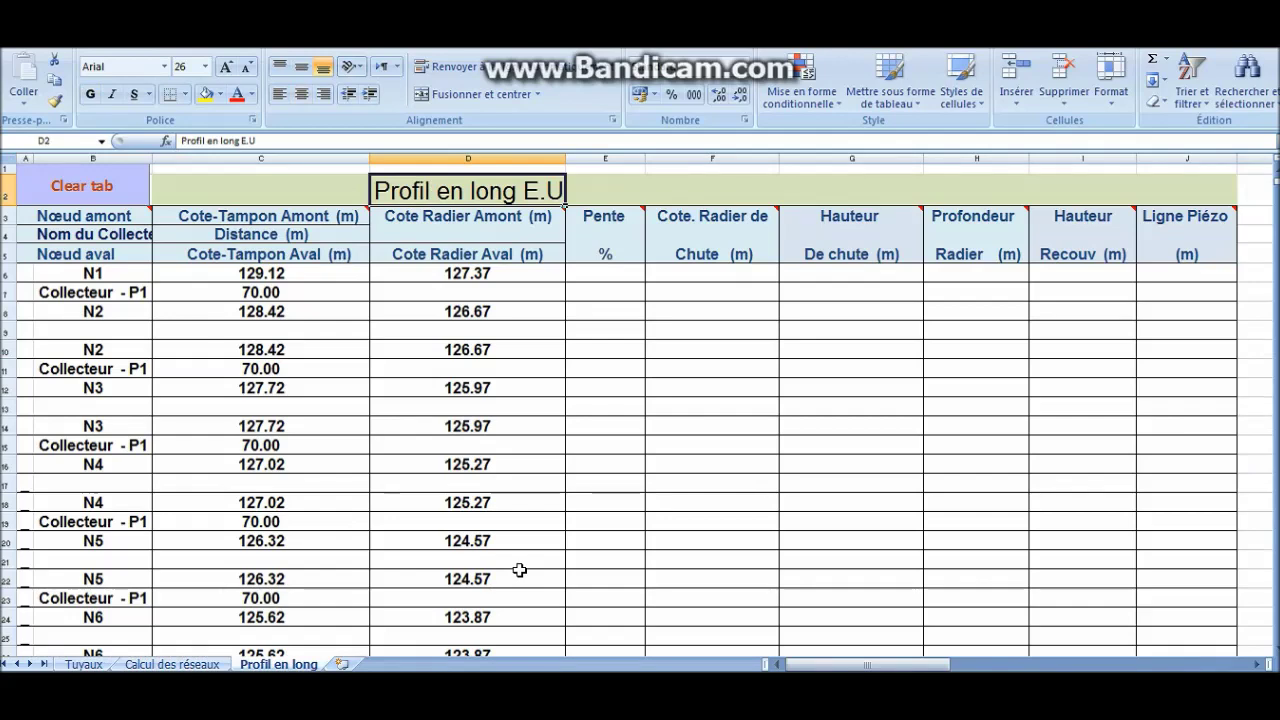
{"action": "left_click", "coordinate": [174, 665]}
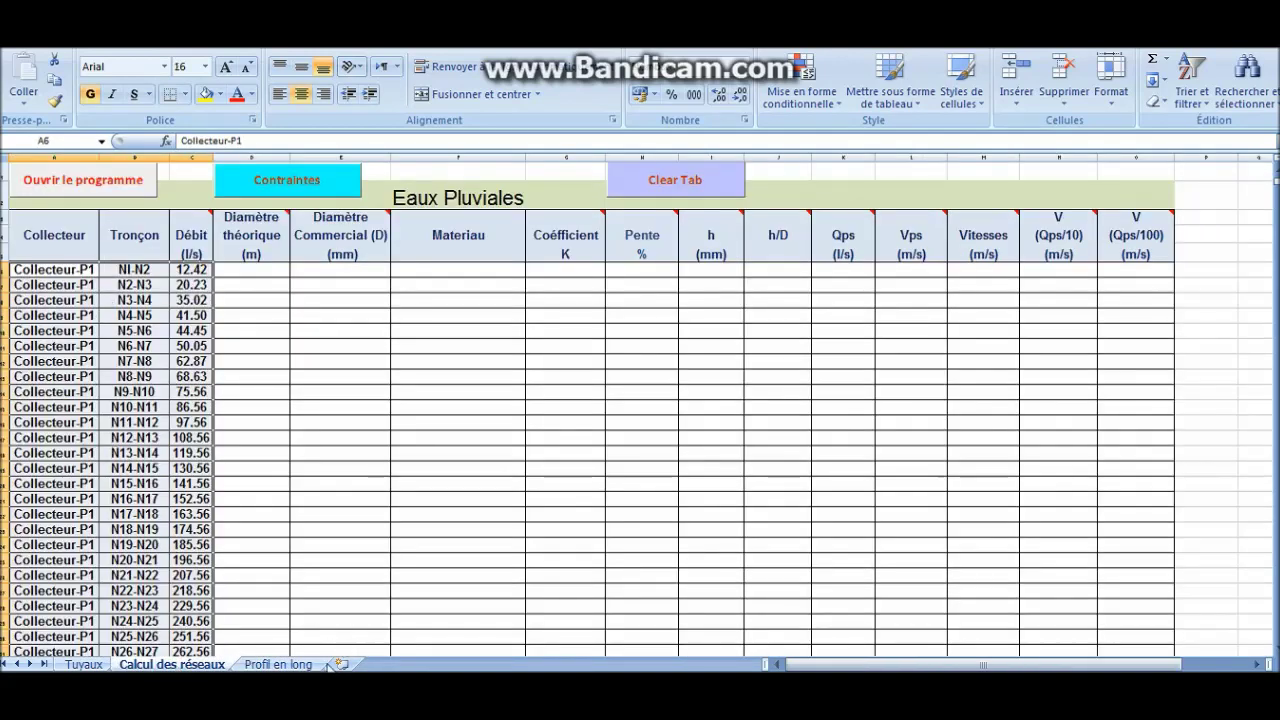
{"action": "left_click", "coordinate": [278, 664]}
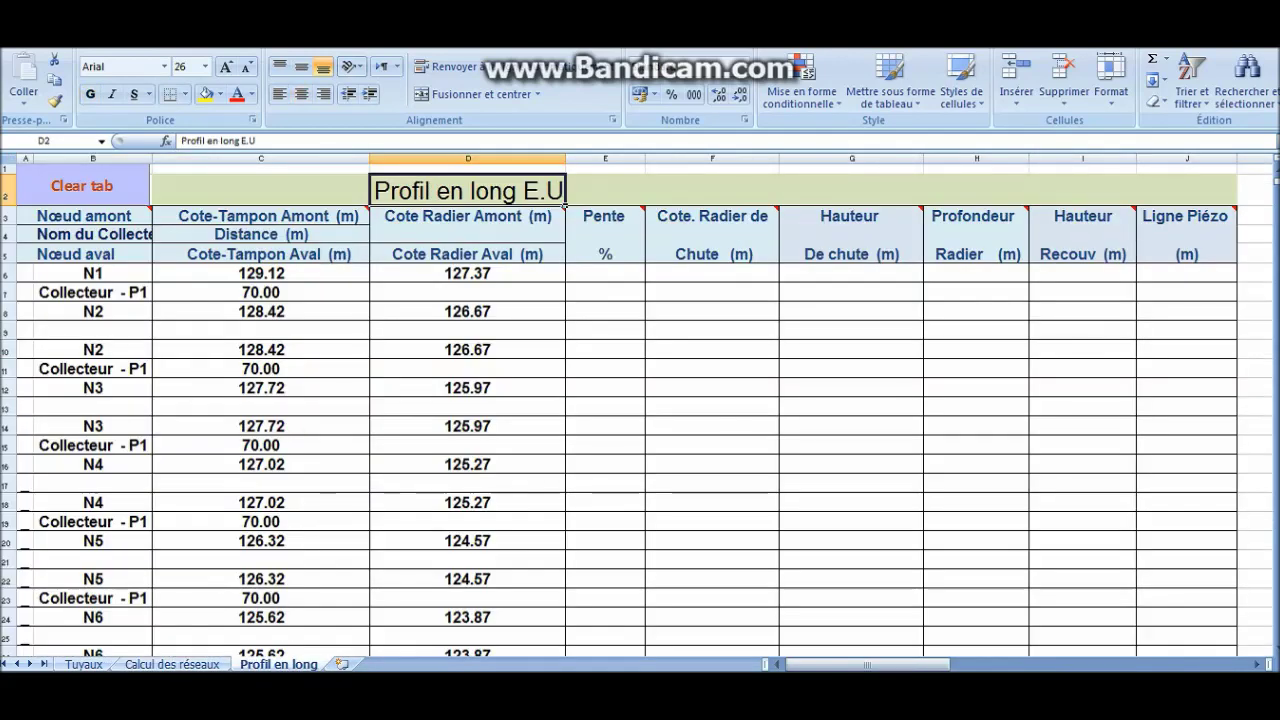
Open the E.P constraints from the Calcul des réseaux sheet and set the minimum cover height (Hauteur de recouvrement) to 2.
{"action": "left_click", "coordinate": [170, 665]}
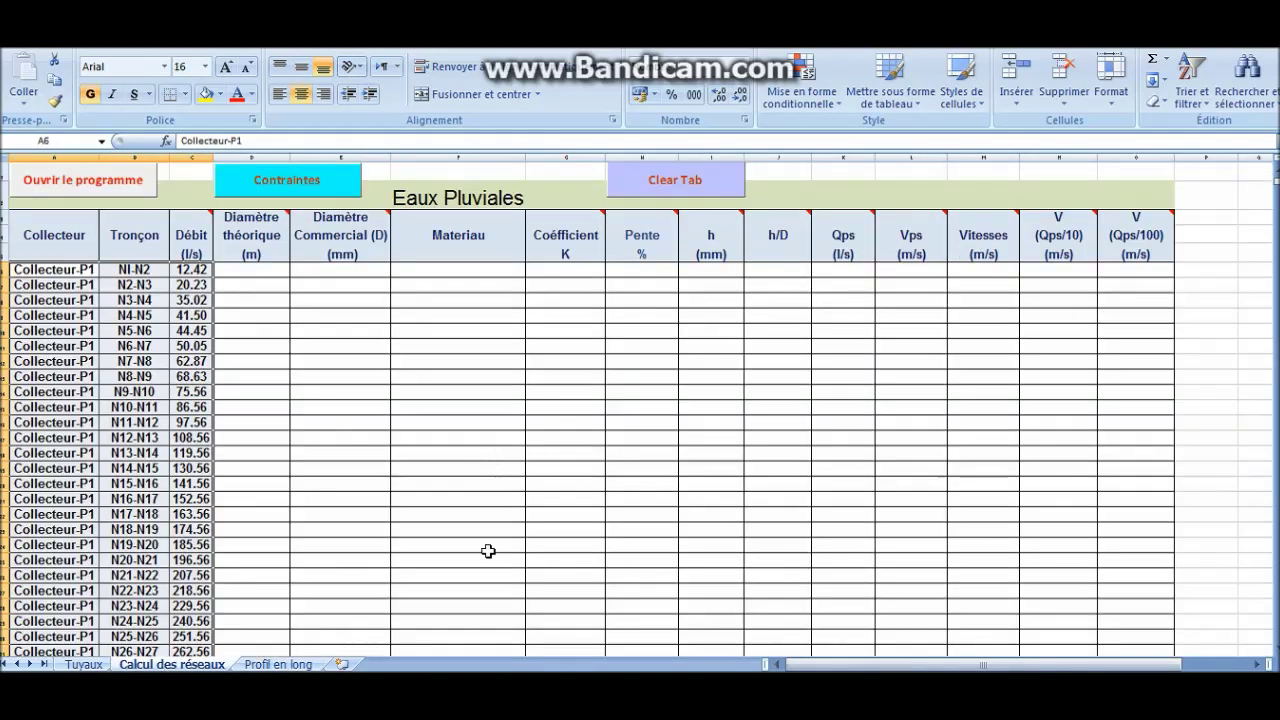
{"action": "left_click", "coordinate": [310, 190]}
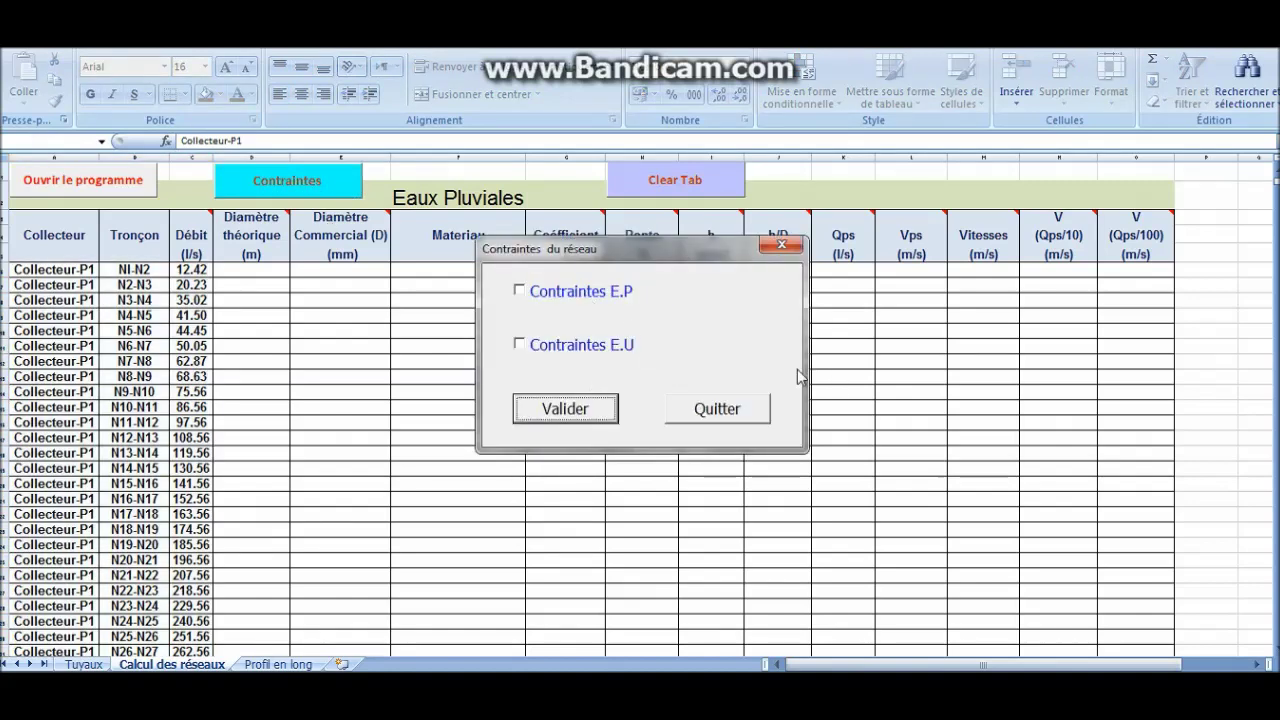
{"action": "left_click", "coordinate": [519, 291]}
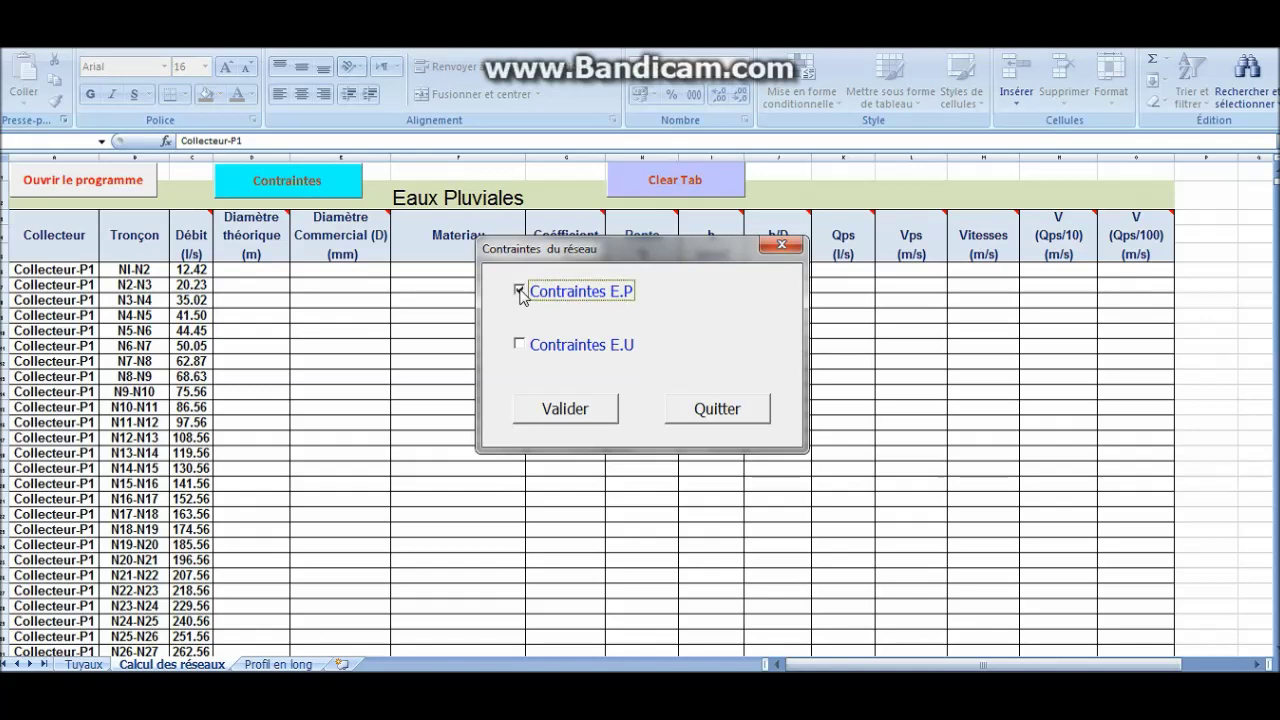
{"action": "left_click", "coordinate": [563, 413]}
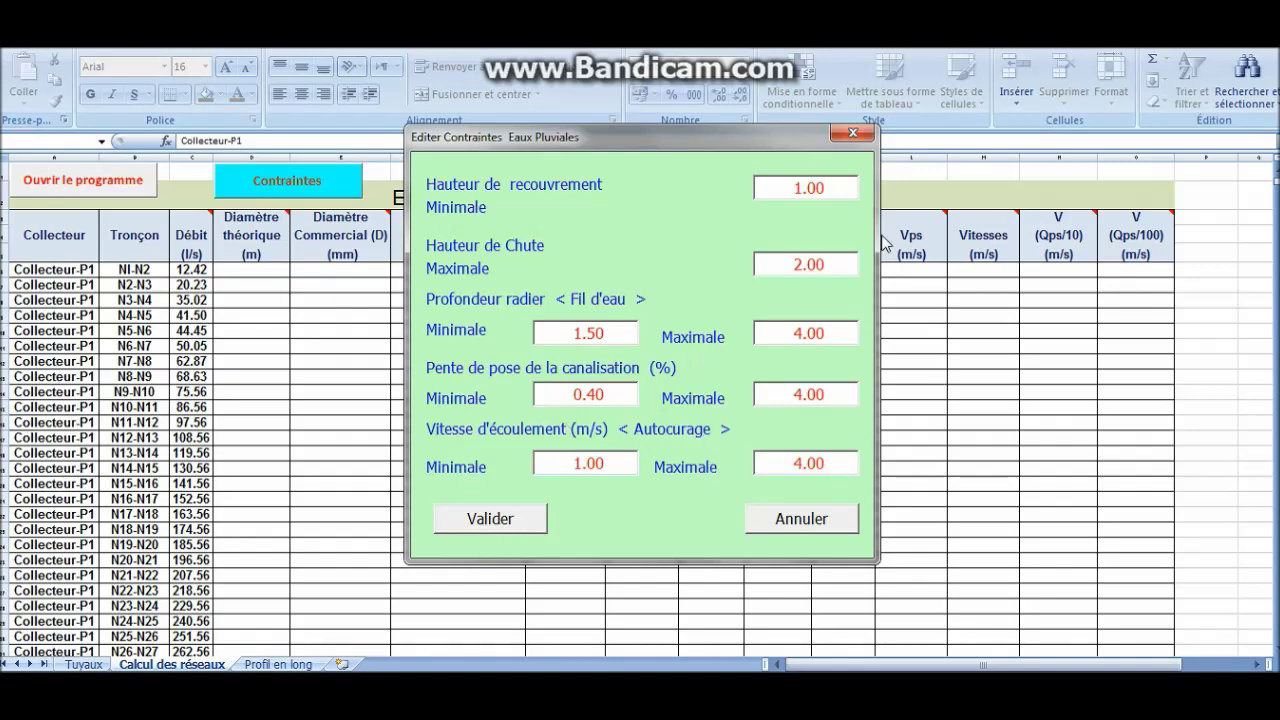
{"action": "left_click_drag", "start_coordinate": [844, 186], "coordinate": [397, 195]}
{"action": "type", "text": "2"}
{"action": "left_click", "coordinate": [460, 520]}
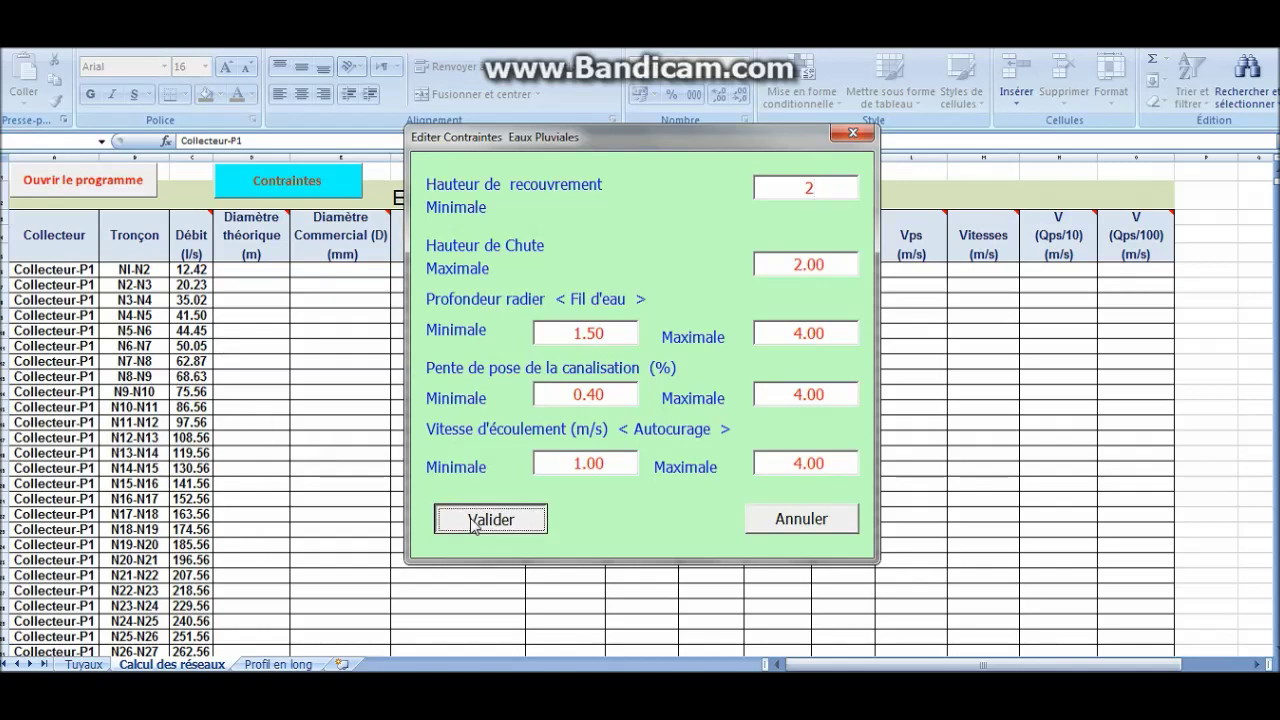
Enter 1 as the minimum cover height in the E.P constraints, and discard the change.
{"action": "left_click", "coordinate": [557, 414]}
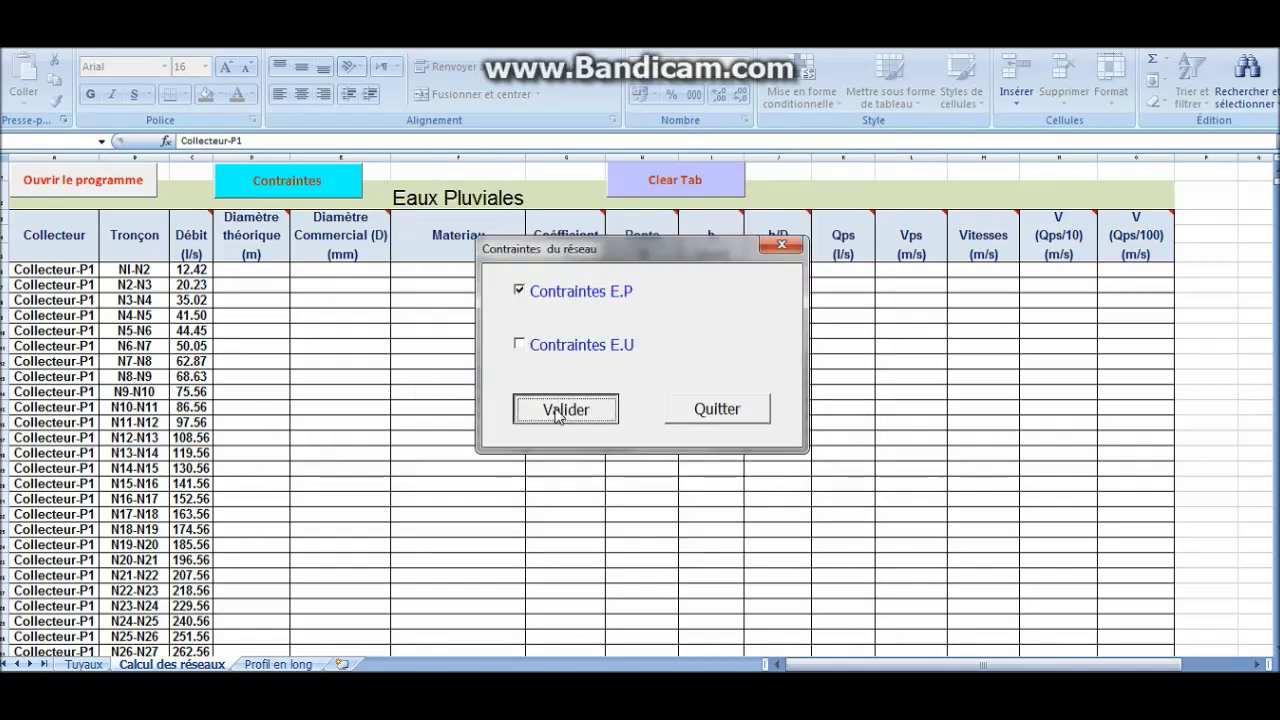
{"action": "left_click_drag", "start_coordinate": [844, 190], "coordinate": [626, 187]}
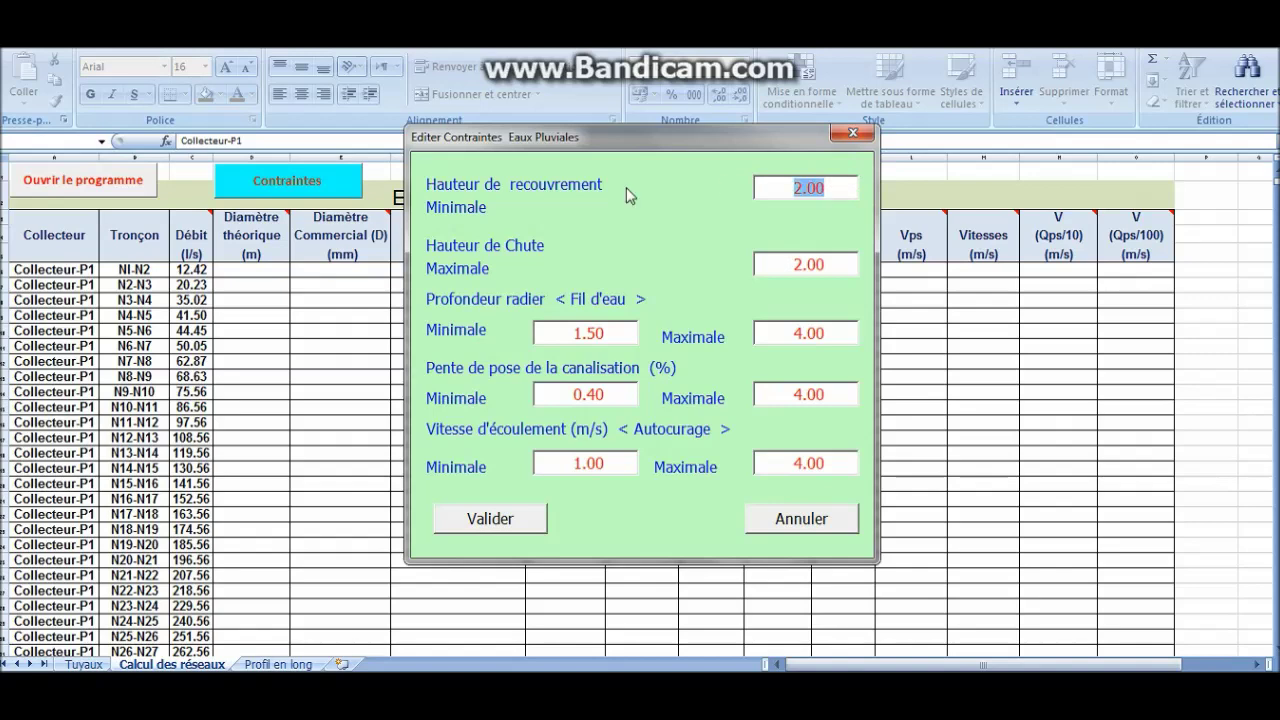
{"action": "type", "text": "1"}
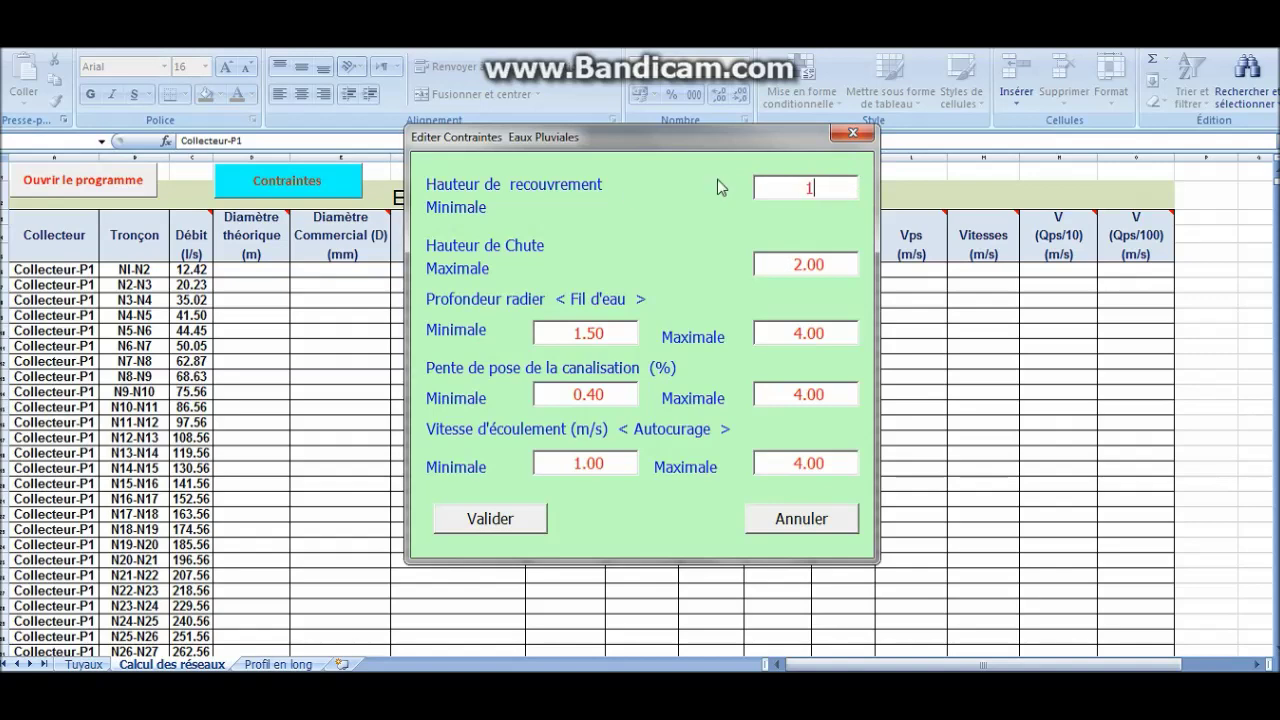
{"action": "left_click", "coordinate": [797, 520]}
Set the minimum cover height (Hauteur de recouvrement) to 1 in the Eaux Pluviales constraints and validate them.
{"action": "left_click", "coordinate": [557, 414]}
{"action": "left_click_drag", "start_coordinate": [845, 185], "coordinate": [601, 177]}
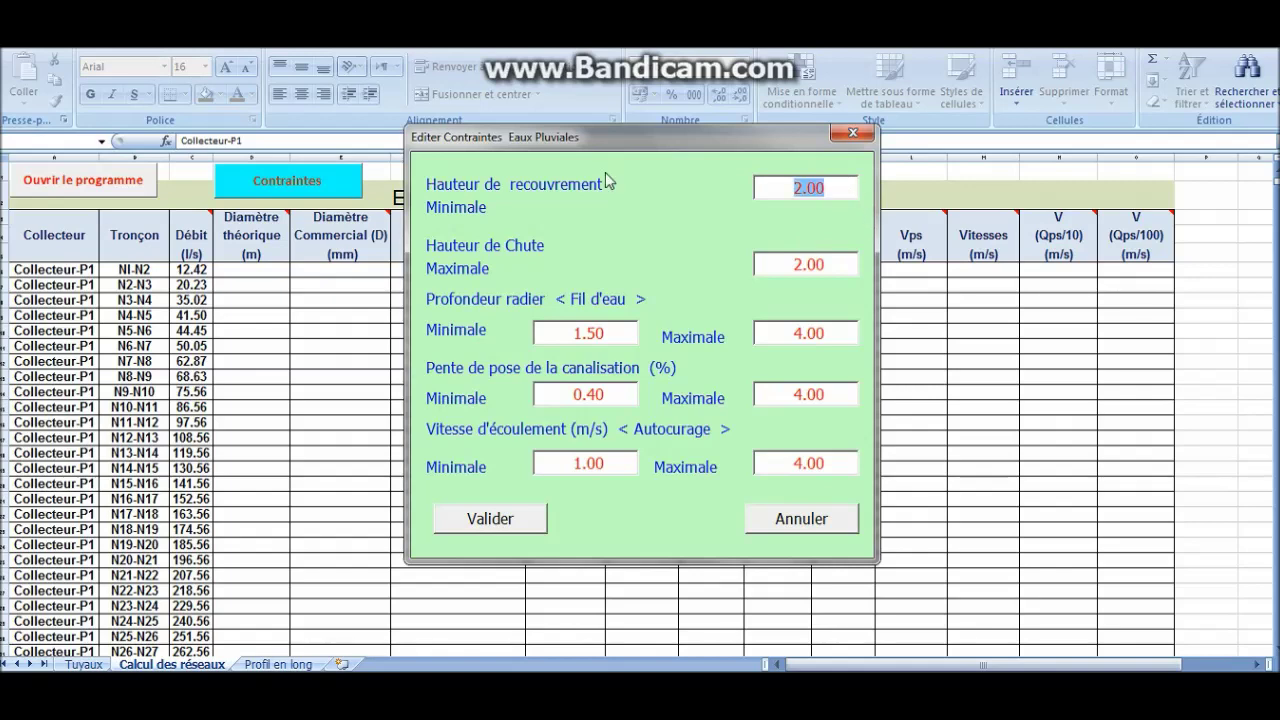
{"action": "type", "text": "1"}
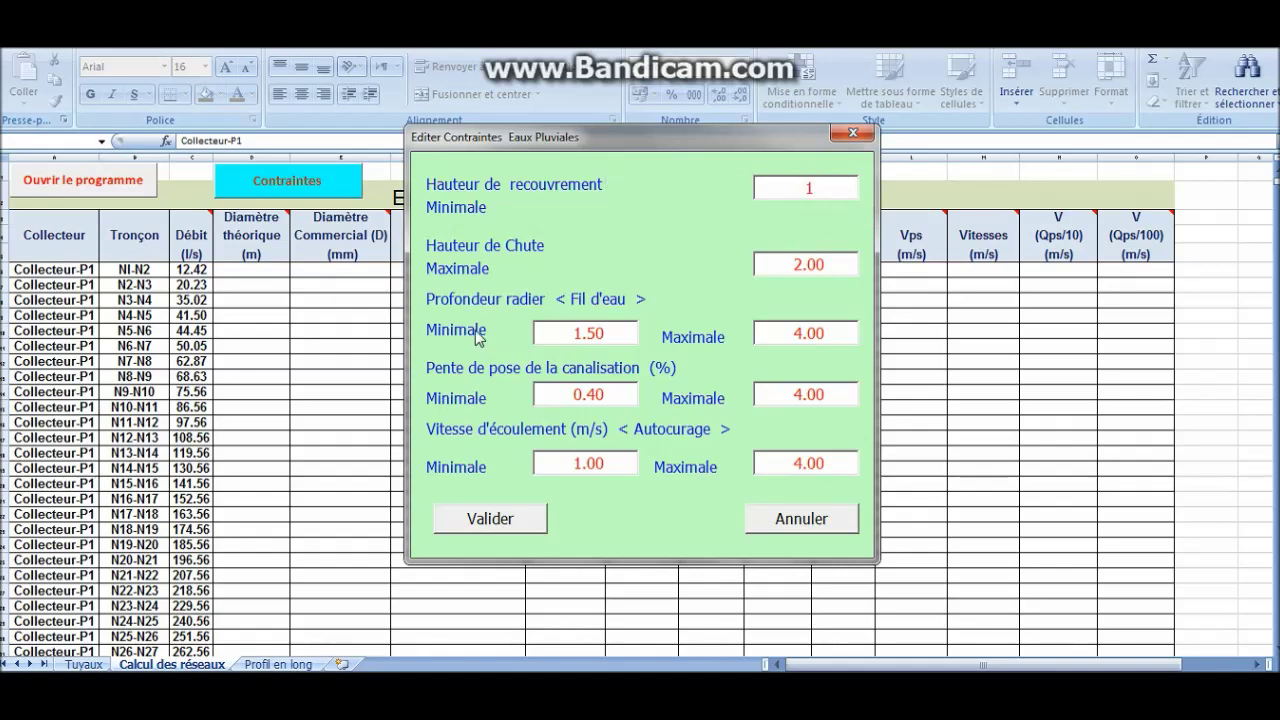
{"action": "left_click", "coordinate": [527, 524]}
Open the Eaux Usées constraints, validate their existing values, and close the constraints selection.
{"action": "left_click", "coordinate": [522, 291]}
{"action": "left_click", "coordinate": [518, 344]}
{"action": "left_click", "coordinate": [567, 407]}
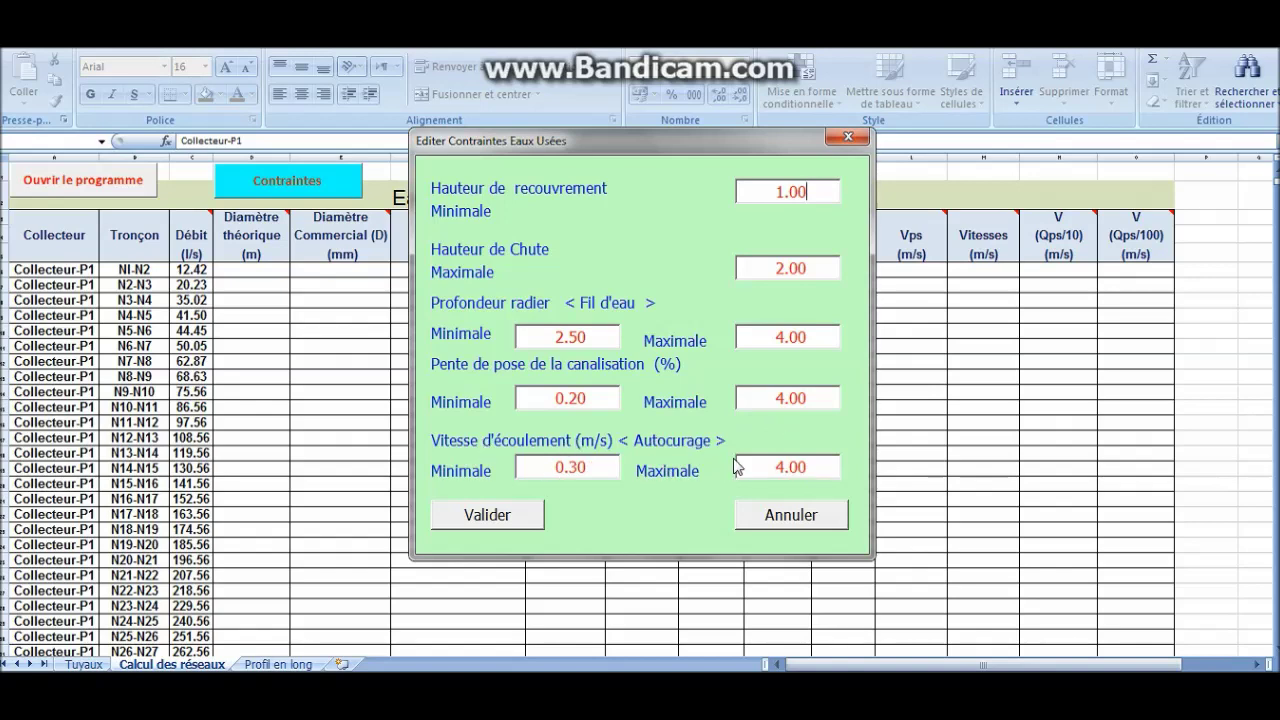
{"action": "left_click", "coordinate": [488, 515]}
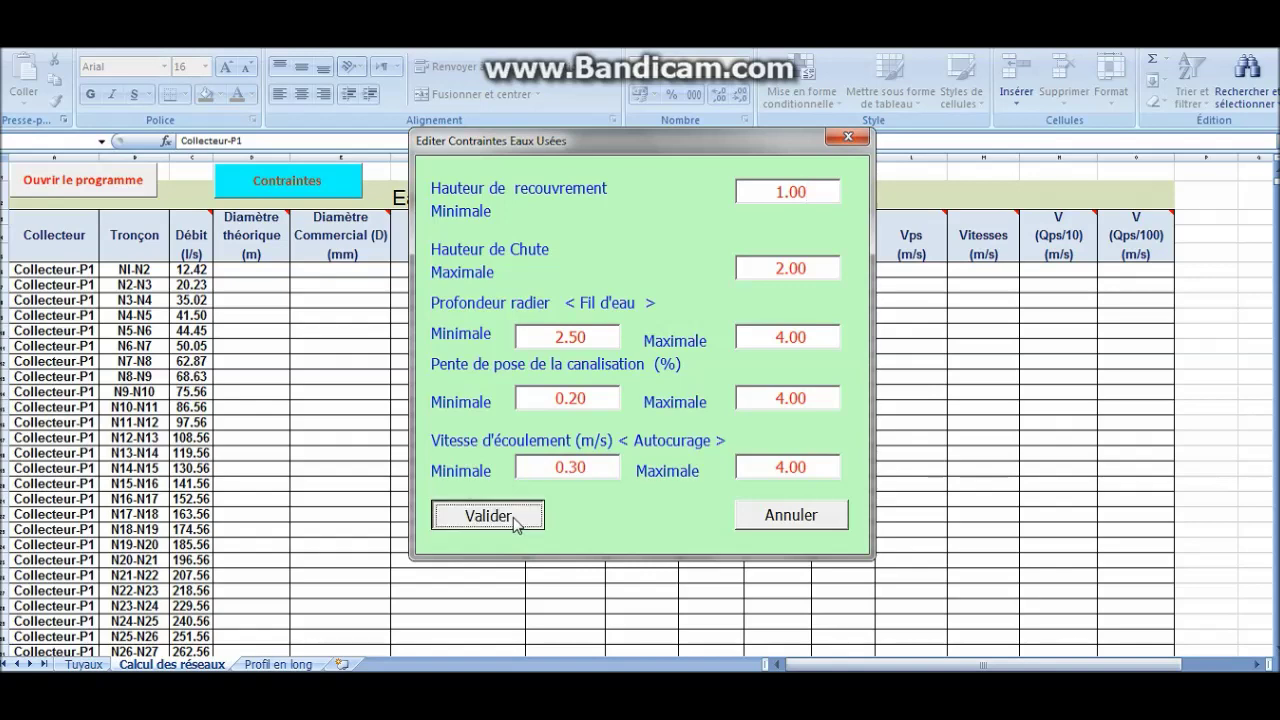
{"action": "left_click", "coordinate": [729, 414]}
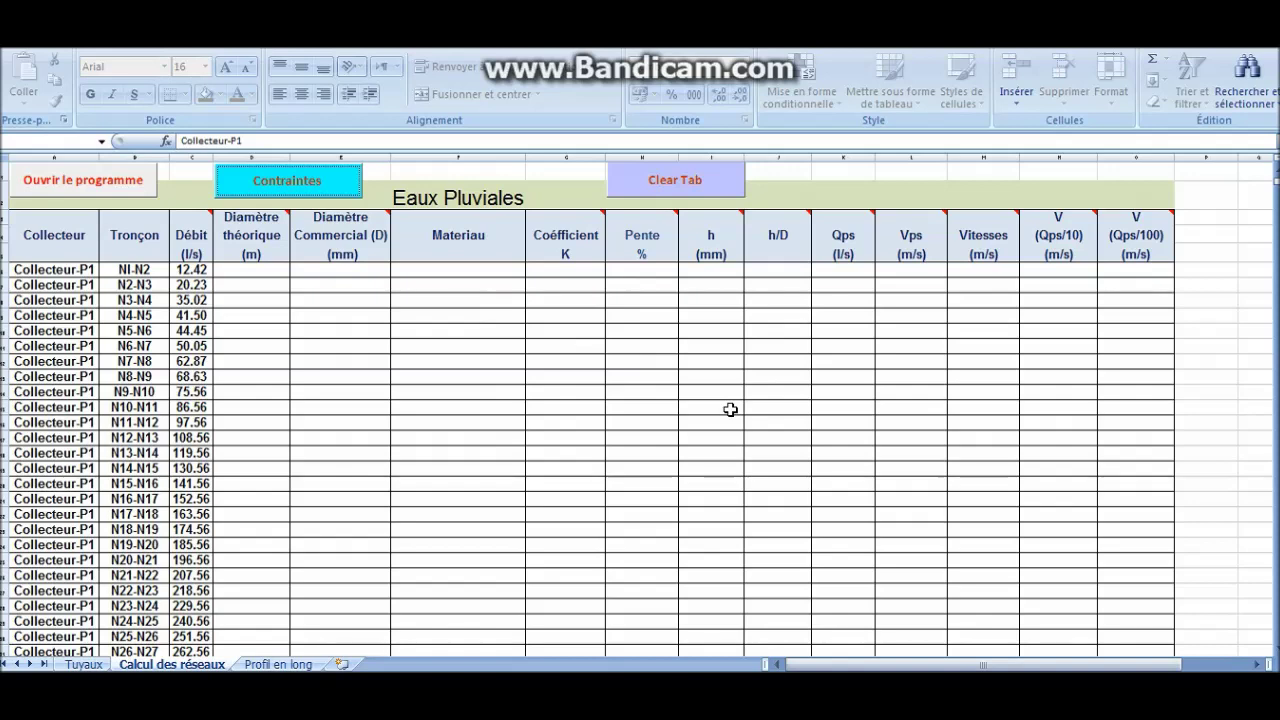
Open the sewer program and choose profil en long as the table to work on, keeping the sheet visible beside the program window.
{"action": "left_click", "coordinate": [108, 182]}
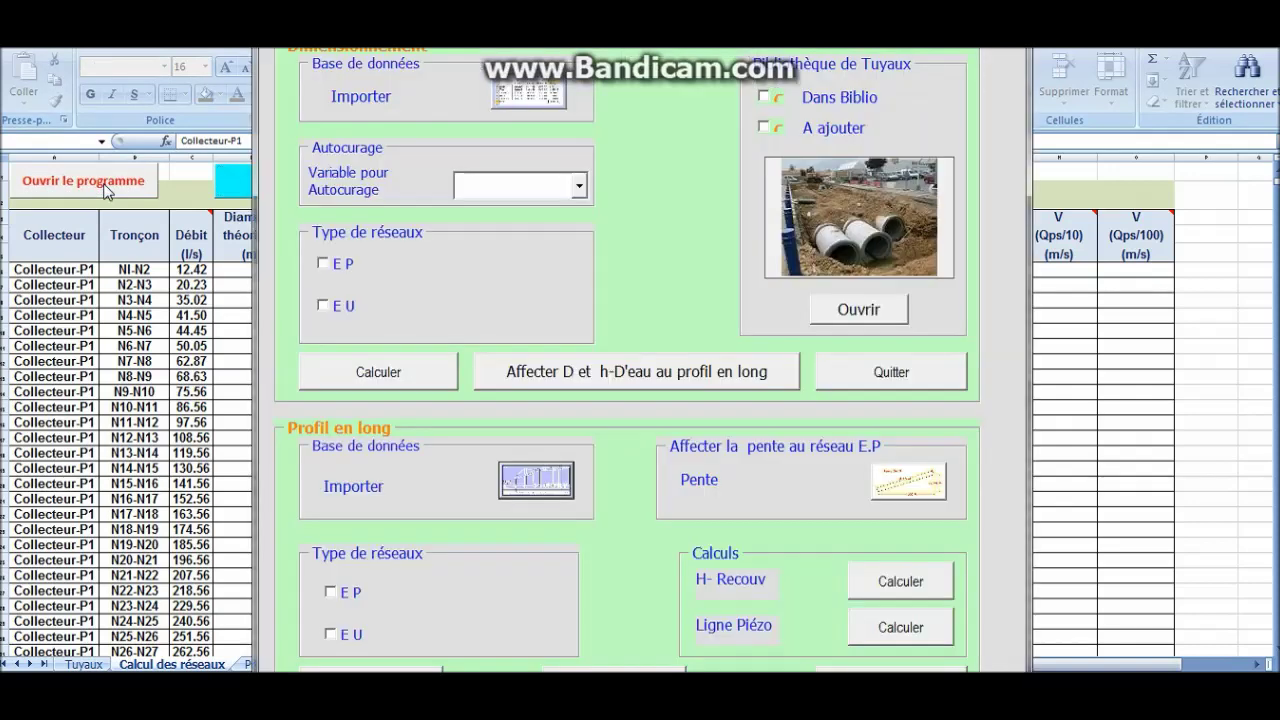
{"action": "left_click", "coordinate": [614, 668]}
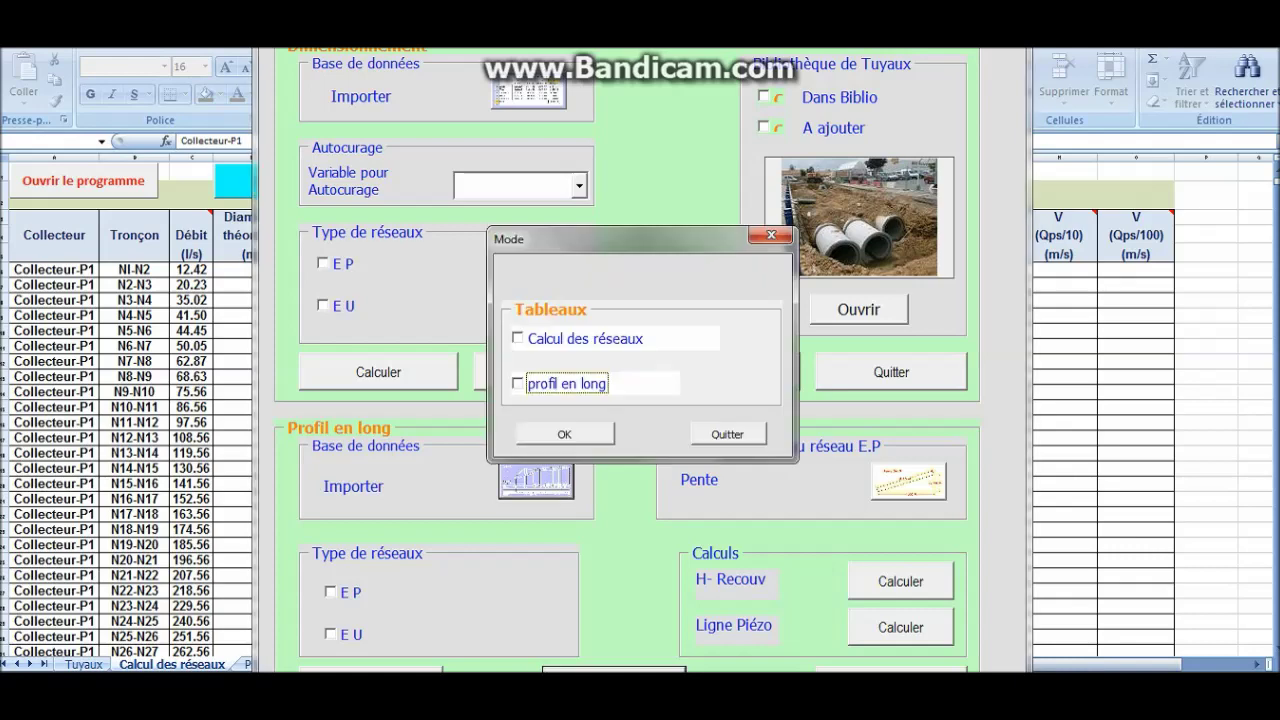
{"action": "left_click", "coordinate": [519, 384]}
{"action": "left_click", "coordinate": [556, 434]}
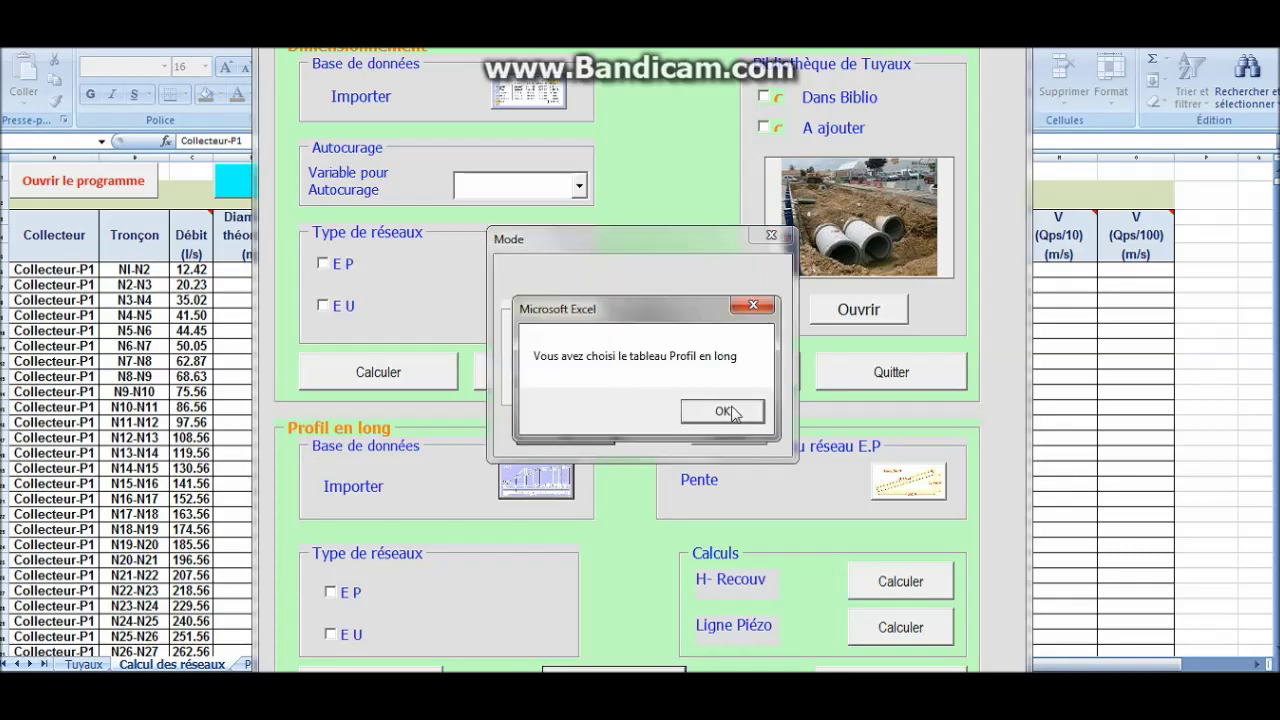
{"action": "left_click", "coordinate": [730, 408]}
{"action": "left_click", "coordinate": [727, 434]}
{"action": "left_click_drag", "start_coordinate": [851, 8], "coordinate": [1145, 8]}
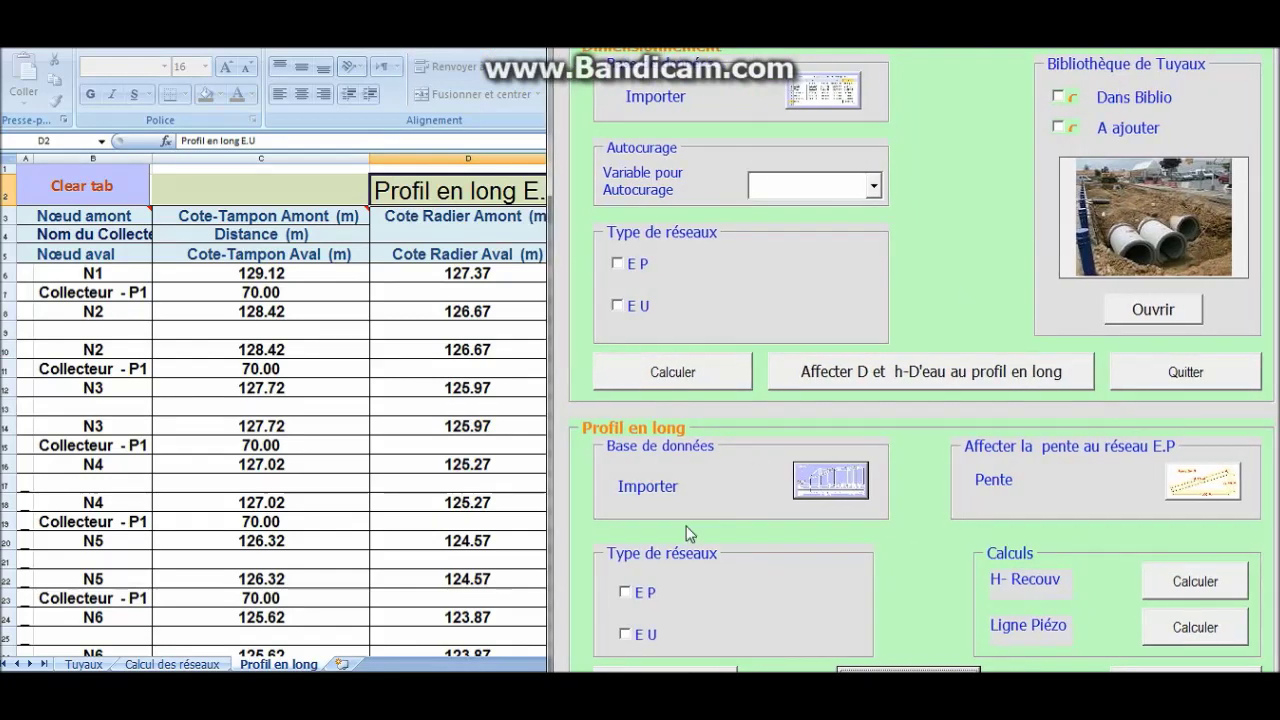
Run the Profil en long calculation for the E P network type, and close the program window.
{"action": "left_click", "coordinate": [624, 595]}
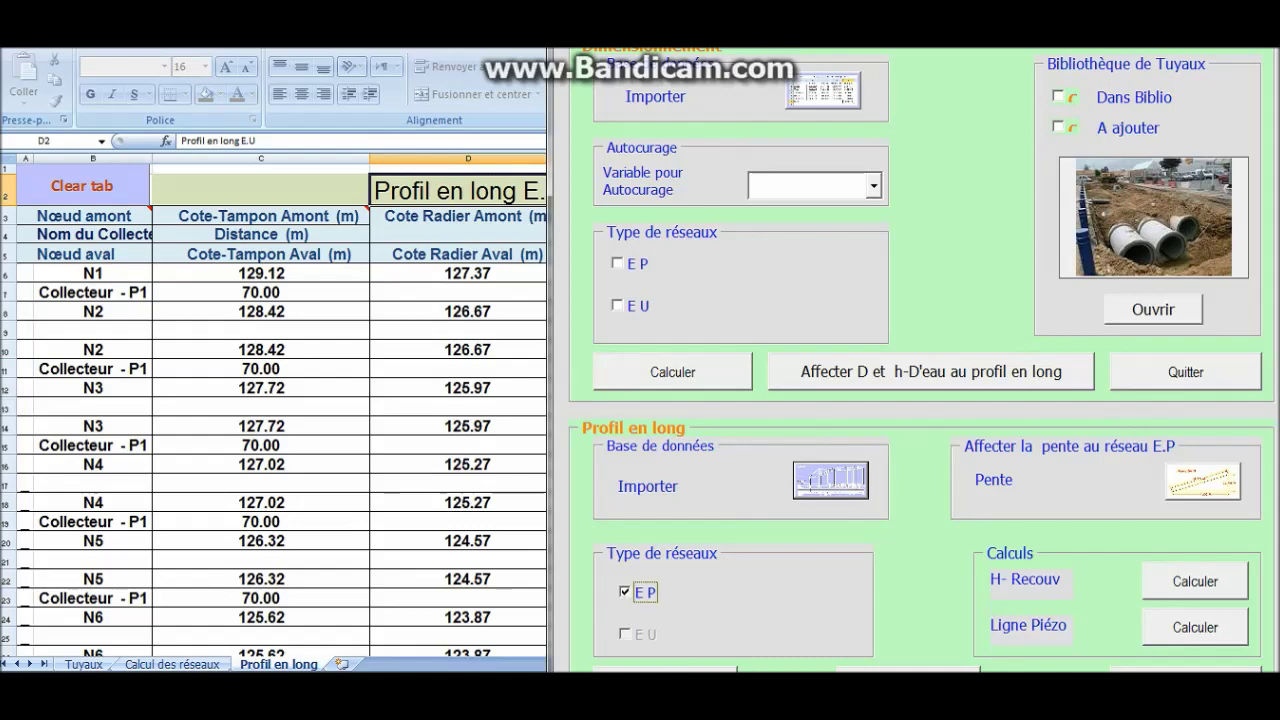
{"action": "left_click", "coordinate": [665, 670]}
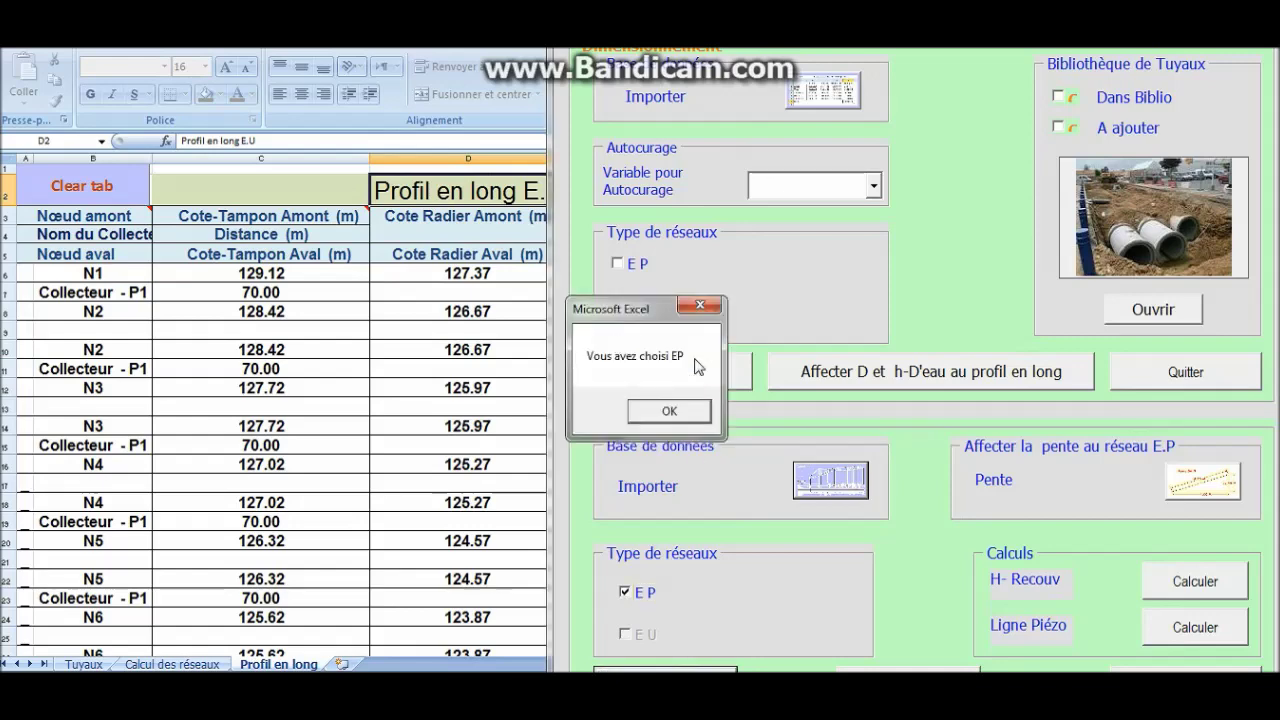
{"action": "left_click", "coordinate": [669, 411]}
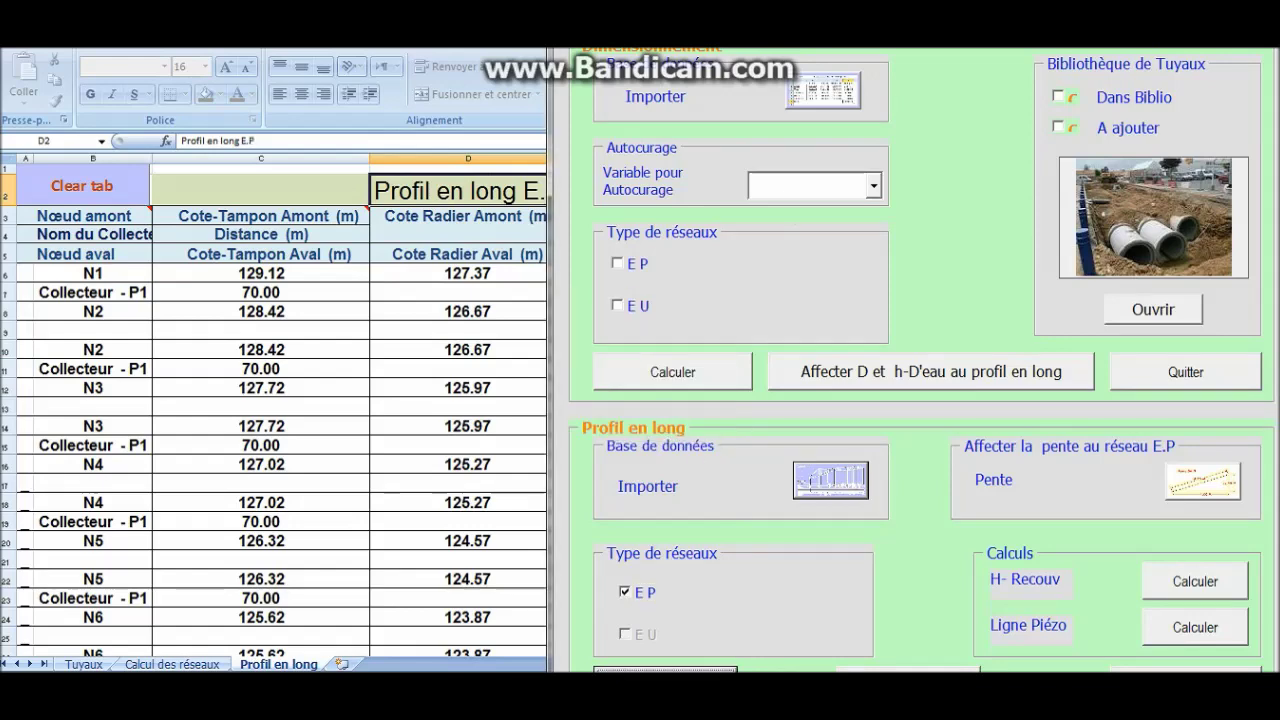
{"action": "left_click_drag", "start_coordinate": [1127, 15], "coordinate": [634, 326]}
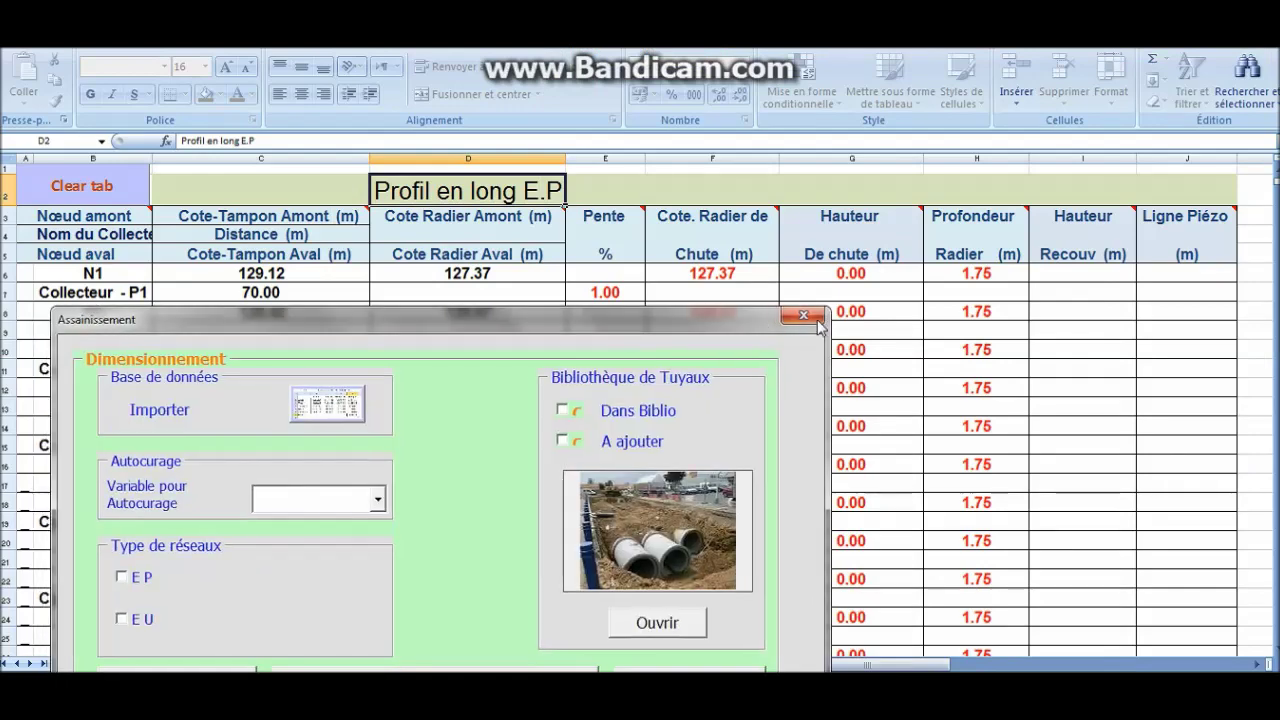
{"action": "left_click", "coordinate": [817, 321]}
Review the calculated slopes, drop heights and invert depths on the Profil en long sheet, and check the network title on the Calcul des réseaux sheet.
{"action": "scroll", "coordinate": [930, 399], "scroll_direction": "down", "scroll_amount": 20}
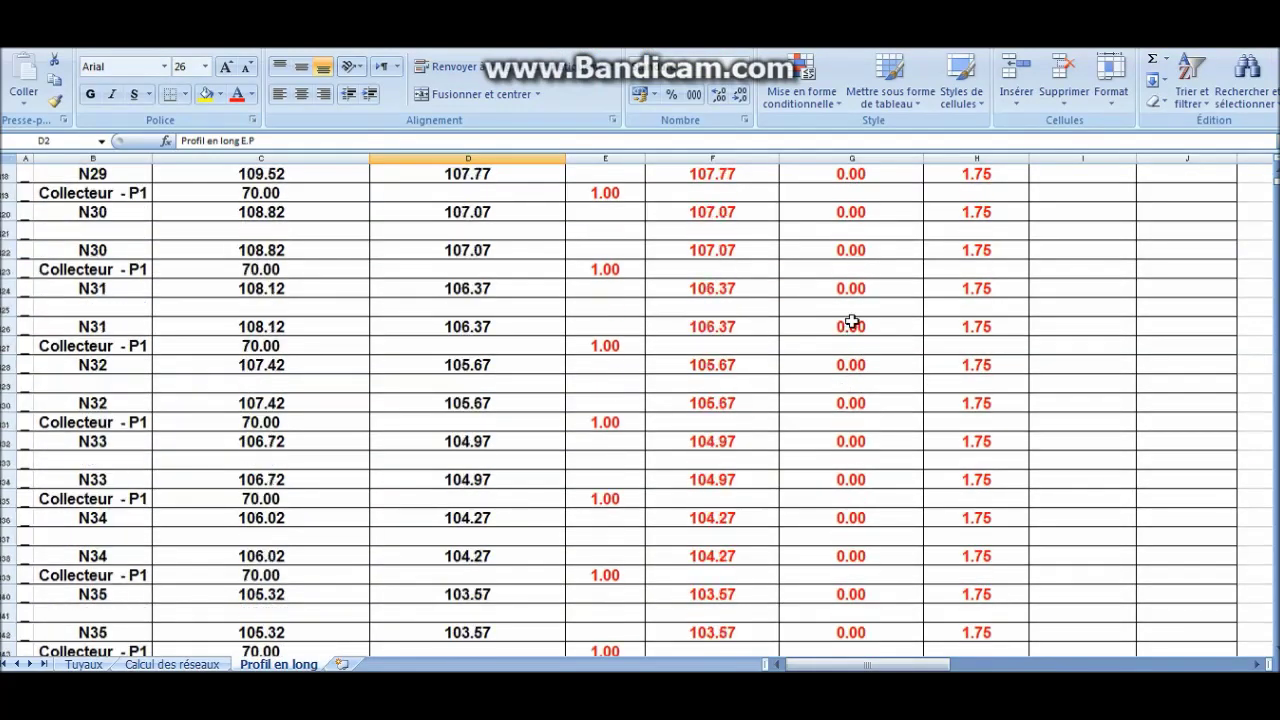
{"action": "scroll", "coordinate": [886, 437], "scroll_direction": "up", "scroll_amount": 17}
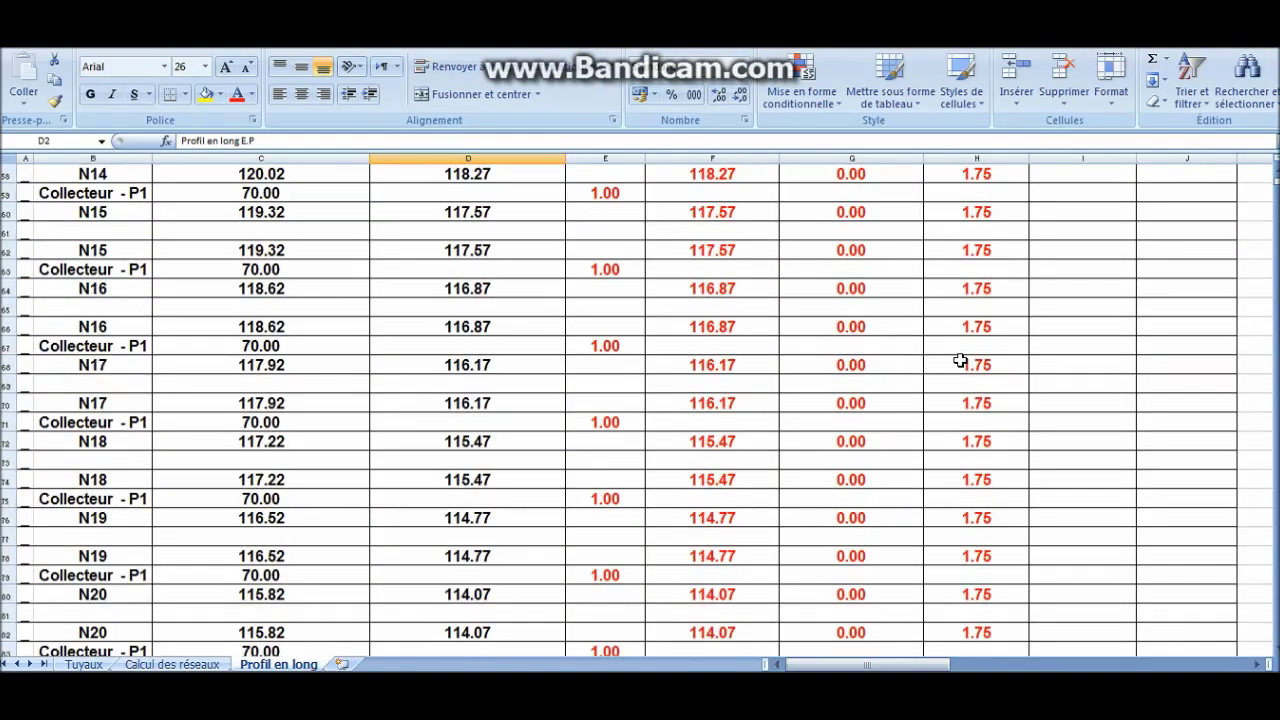
{"action": "scroll", "coordinate": [960, 362], "scroll_direction": "up", "scroll_amount": 3}
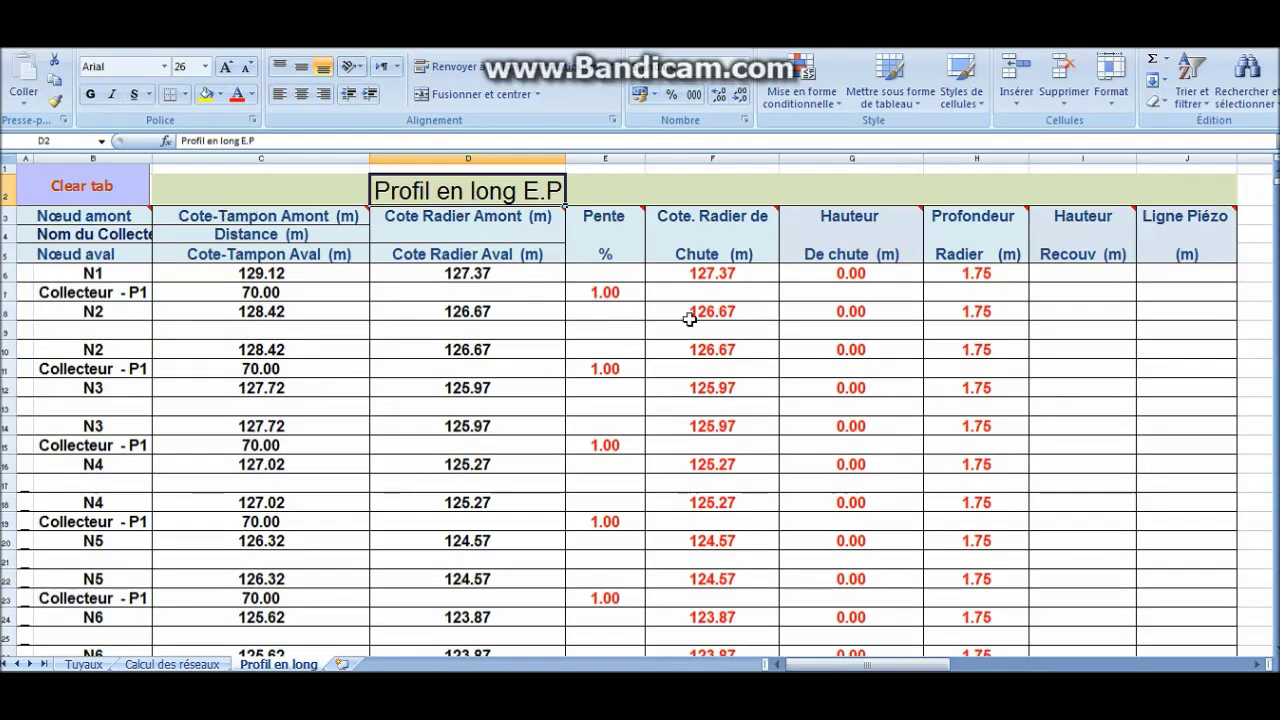
{"action": "left_click", "coordinate": [730, 386]}
{"action": "left_click", "coordinate": [524, 187]}
{"action": "left_click", "coordinate": [194, 664]}
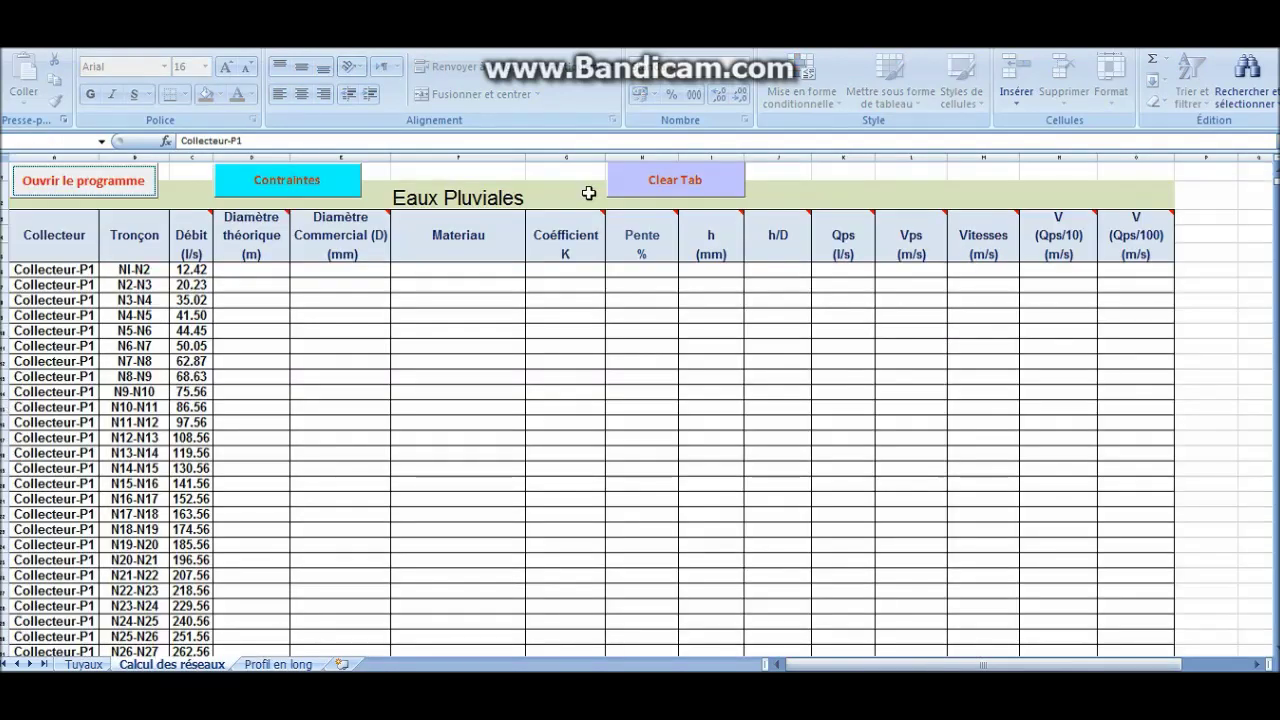
{"action": "left_click", "coordinate": [481, 198]}
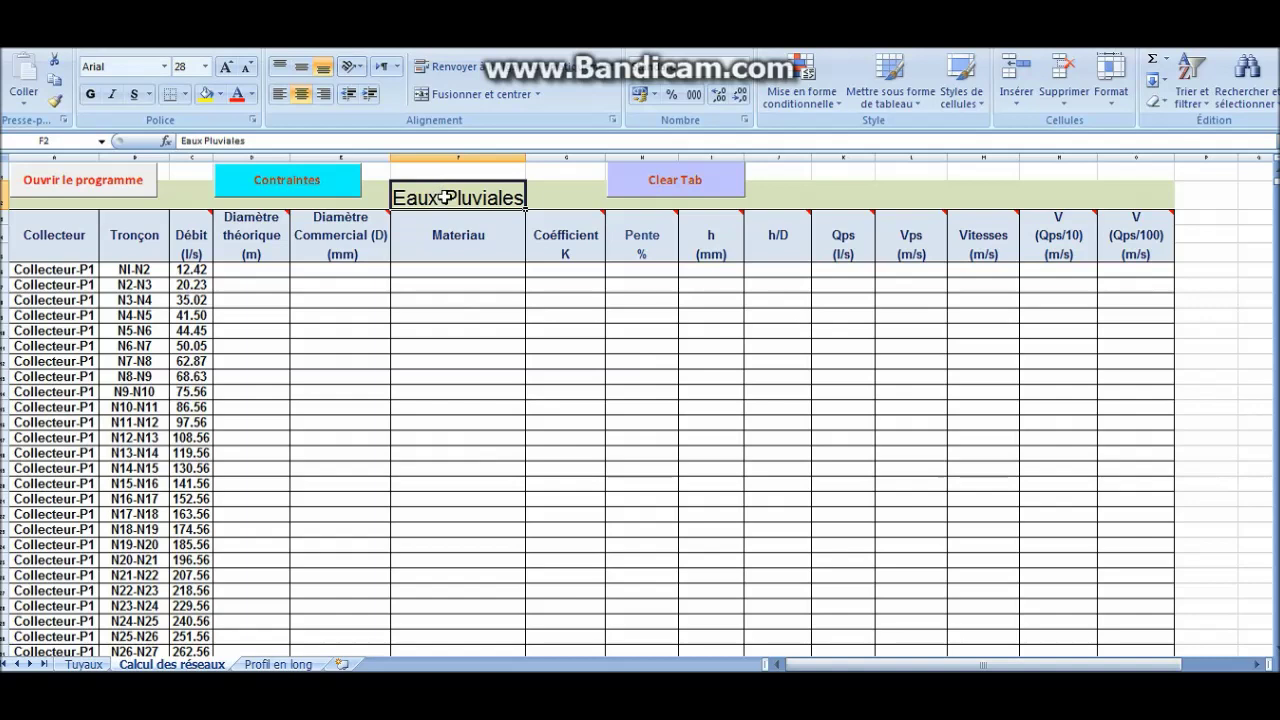
Reopen the sewer program from the Calcul des réseaux sheet and display the profil en long table behind it.
{"action": "left_click", "coordinate": [116, 186]}
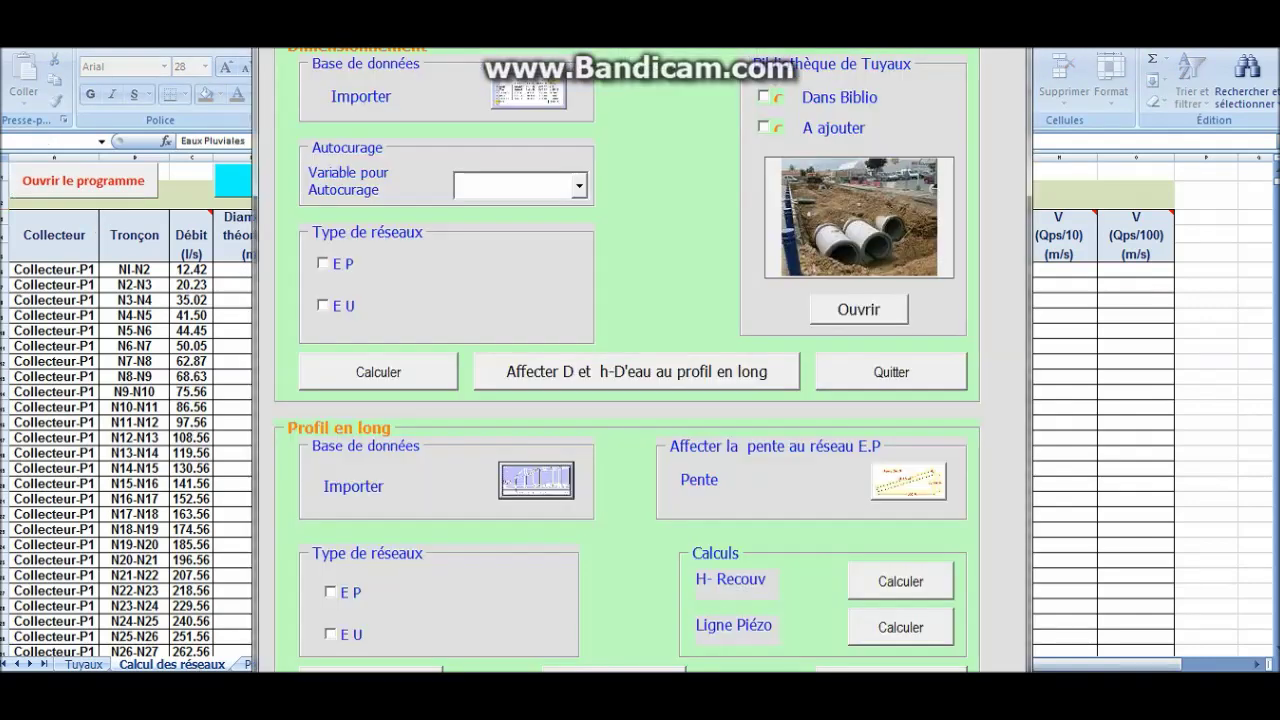
{"action": "left_click", "coordinate": [519, 386]}
{"action": "left_click", "coordinate": [550, 431]}
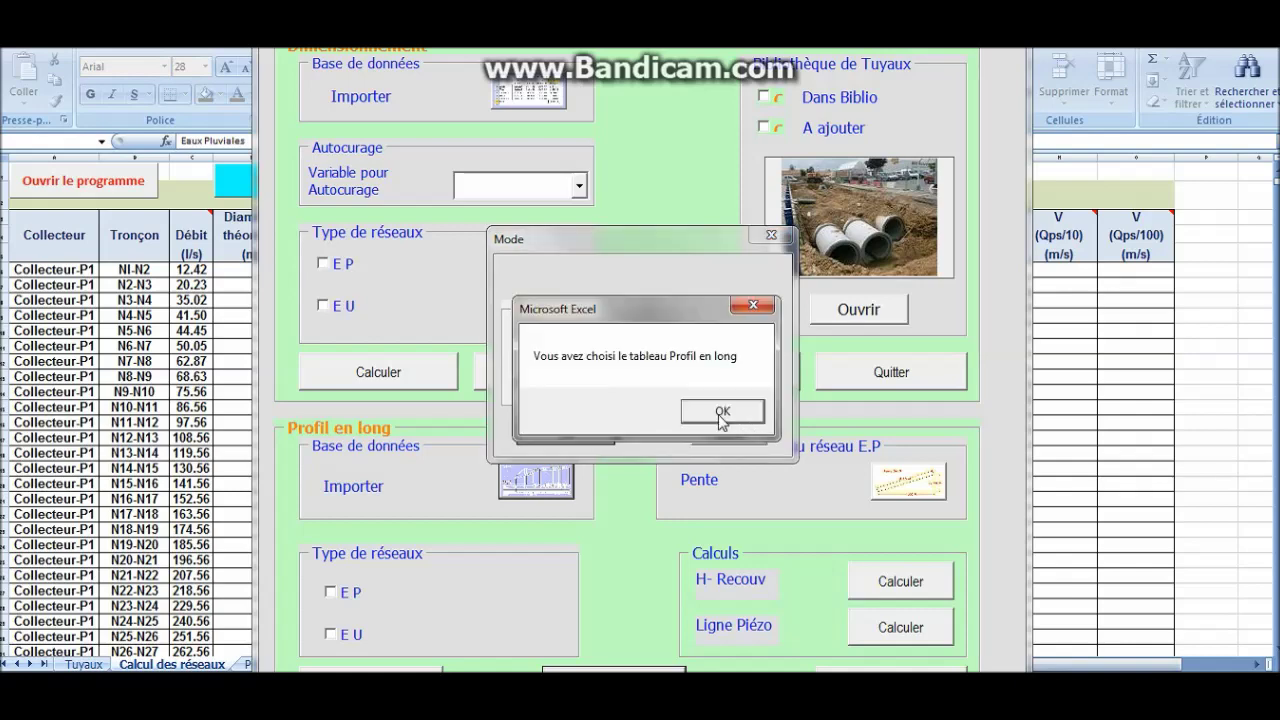
{"action": "left_click", "coordinate": [722, 413]}
{"action": "left_click", "coordinate": [728, 432]}
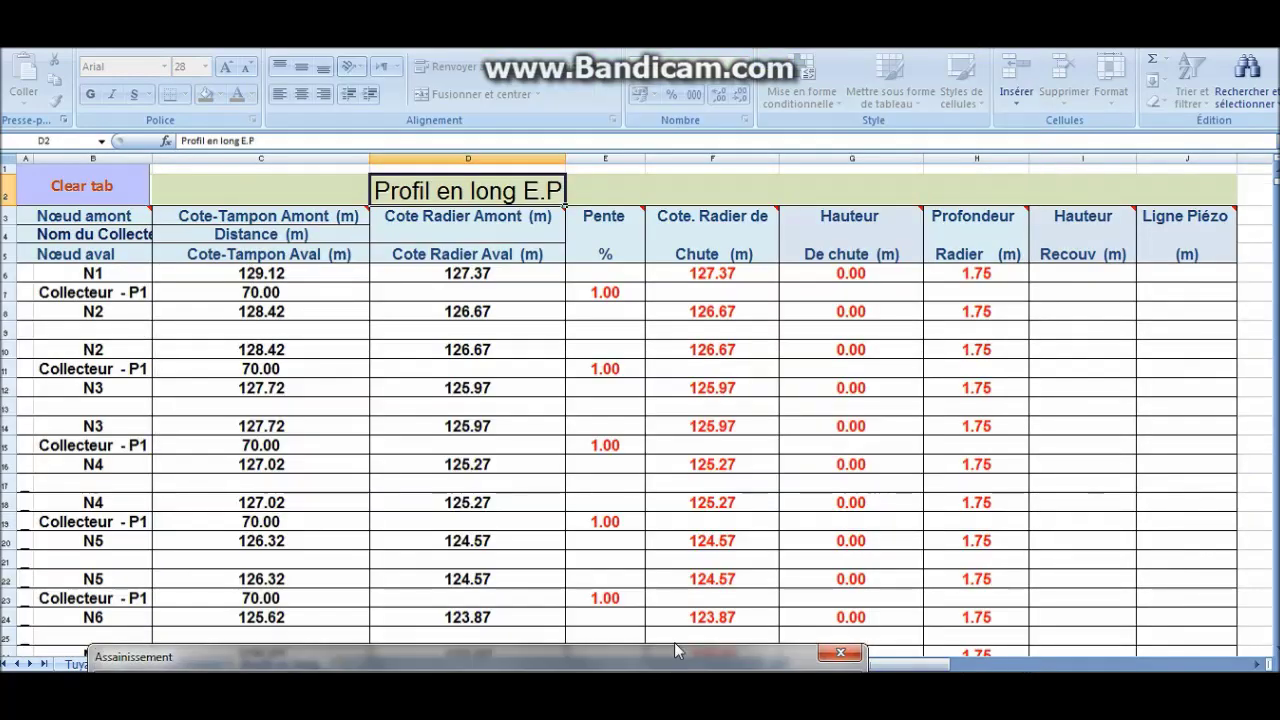
{"action": "double_click", "coordinate": [674, 642]}
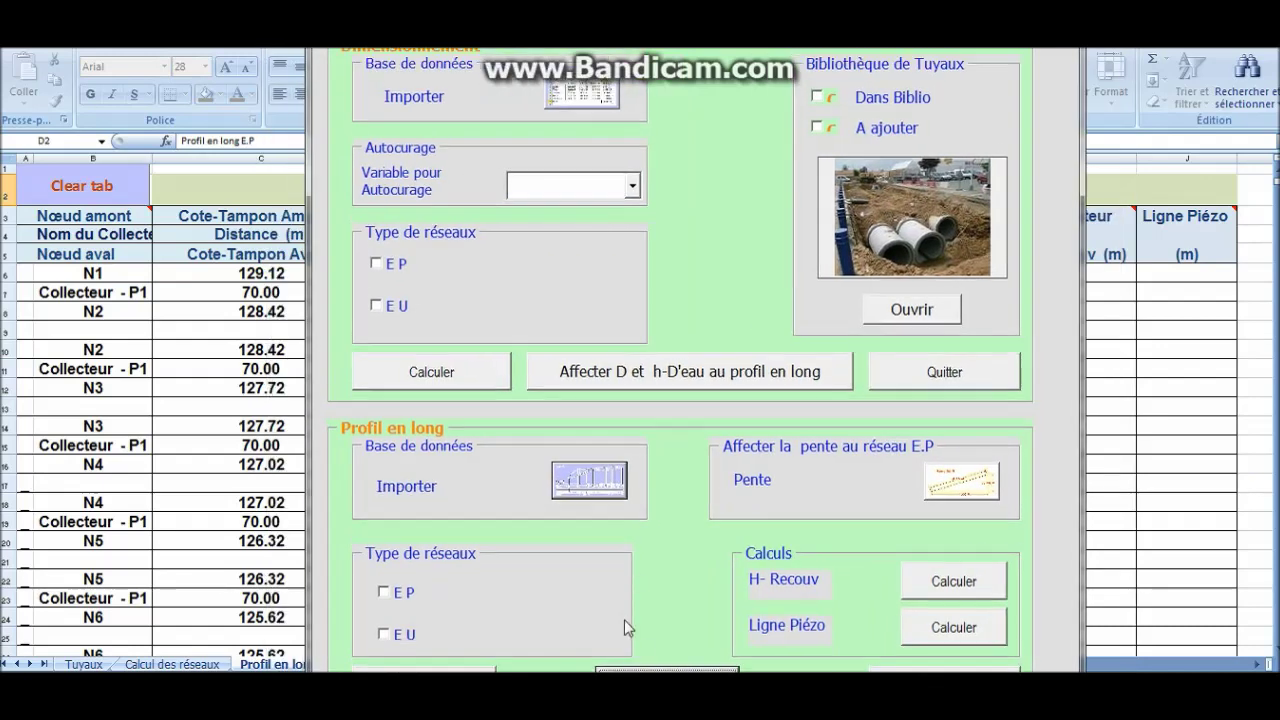
Choose Calcul des réseaux as the displayed table, and uncover its Pente column from behind the program window.
{"action": "left_click", "coordinate": [667, 669]}
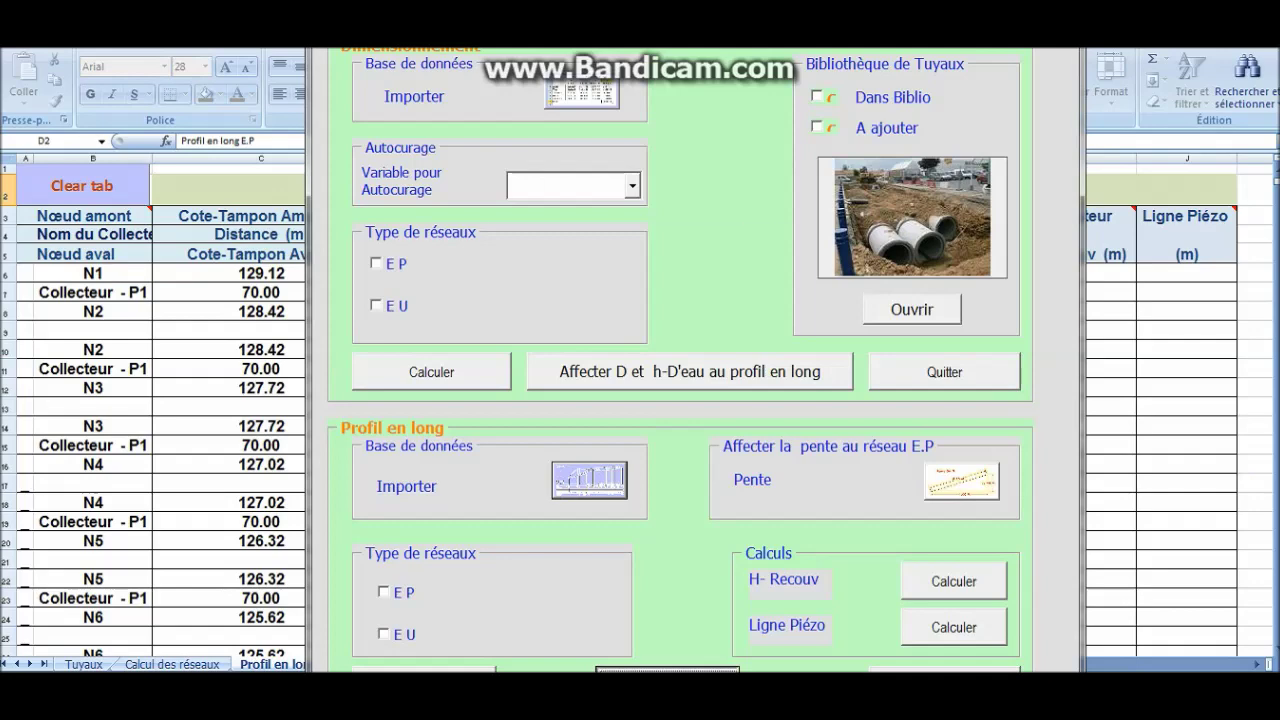
{"action": "left_click", "coordinate": [517, 338]}
{"action": "left_click", "coordinate": [564, 435]}
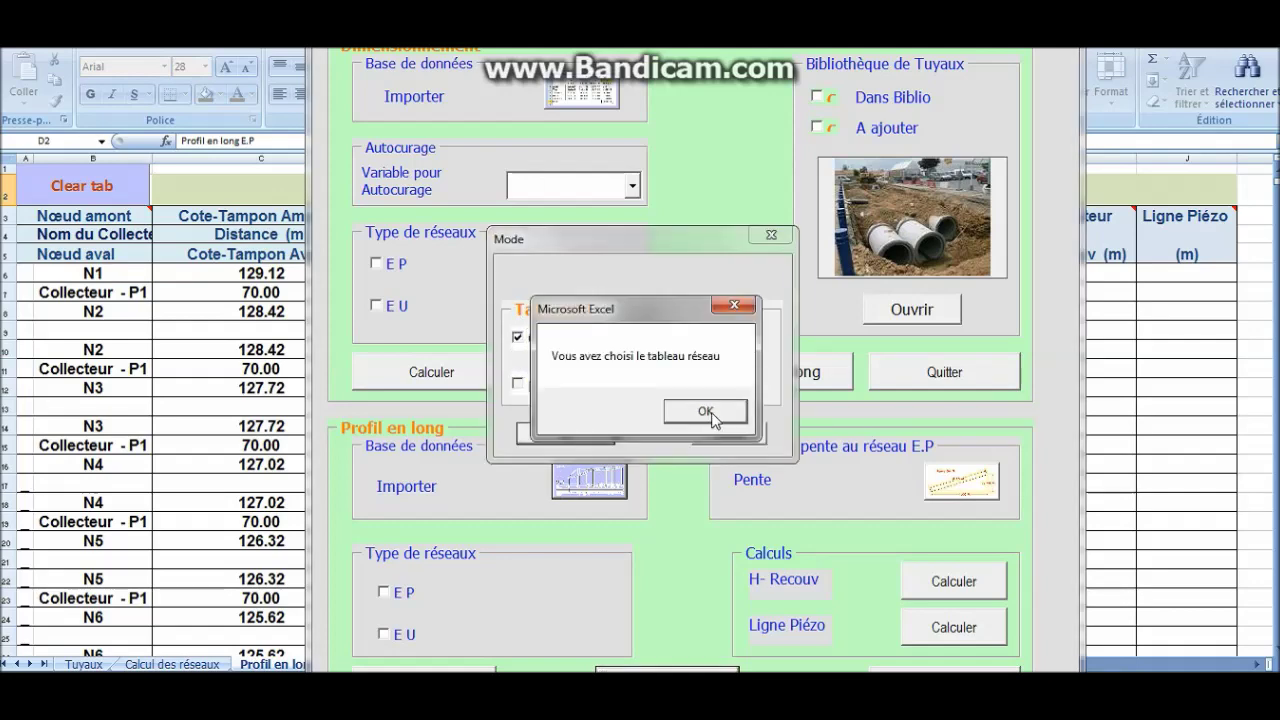
{"action": "left_click", "coordinate": [708, 412]}
{"action": "left_click", "coordinate": [727, 433]}
{"action": "left_click_drag", "start_coordinate": [797, 5], "coordinate": [727, 365]}
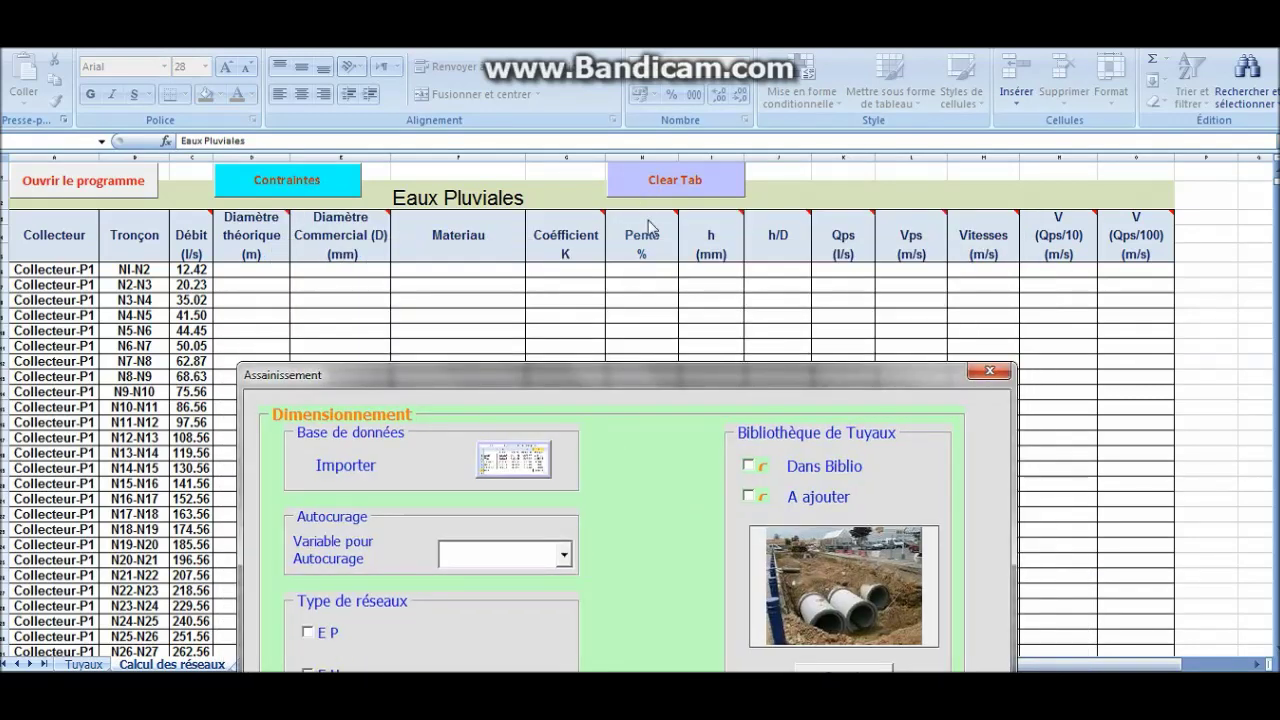
Assign the slopes from the Profil en long table to the E.P network in the Calcul des réseaux table.
{"action": "left_click_drag", "start_coordinate": [682, 373], "coordinate": [767, 272]}
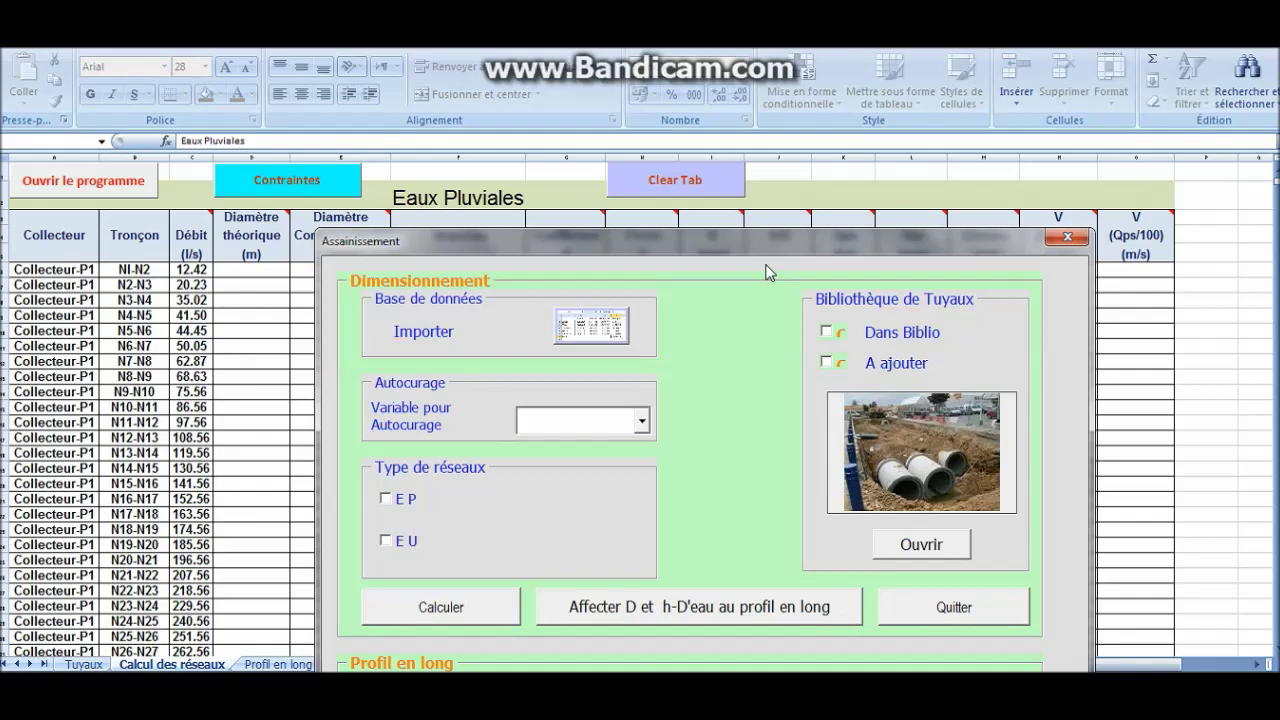
{"action": "left_click_drag", "start_coordinate": [768, 243], "coordinate": [846, 132]}
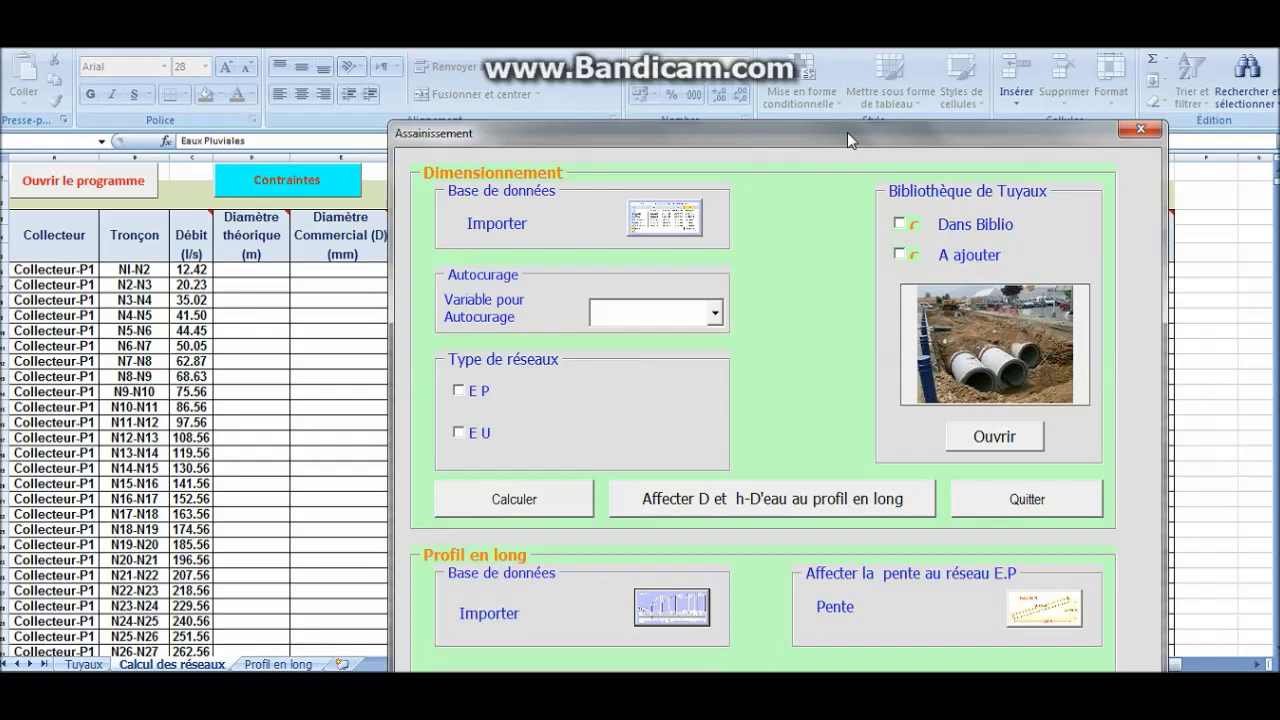
{"action": "left_click_drag", "start_coordinate": [847, 132], "coordinate": [805, 55]}
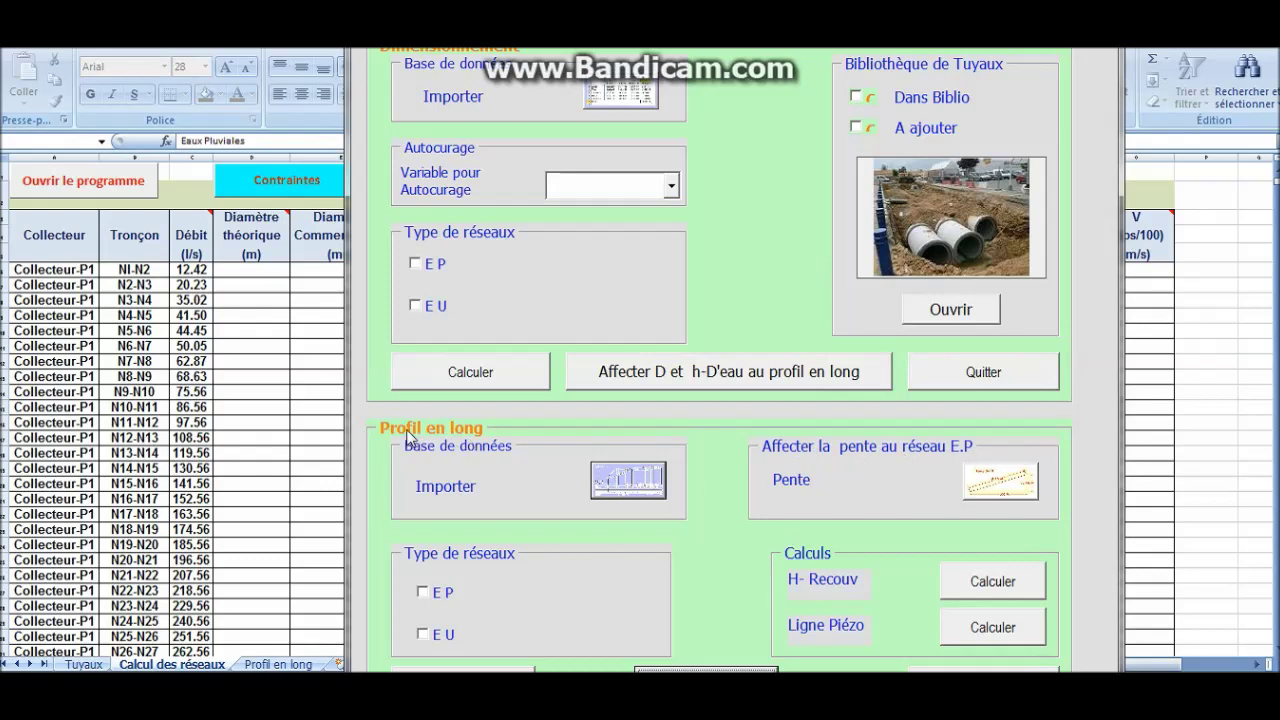
{"action": "left_click", "coordinate": [1000, 481]}
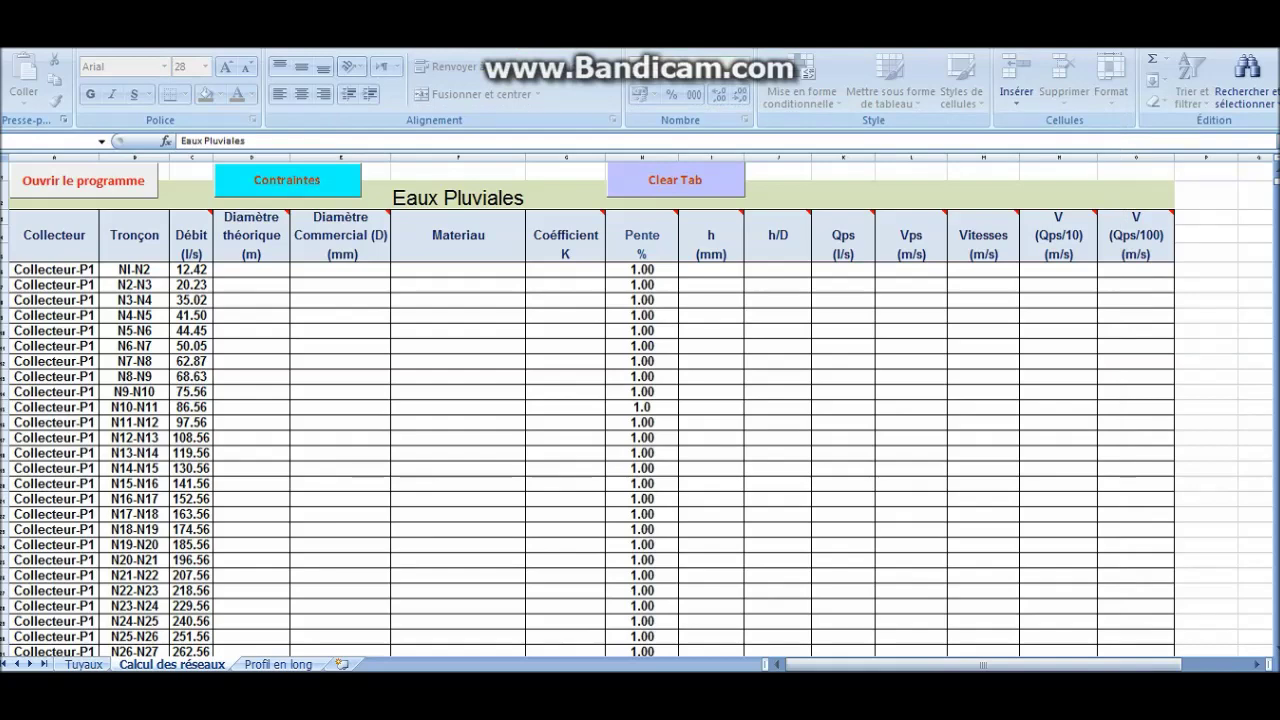
{"action": "left_click_drag", "start_coordinate": [855, 443], "coordinate": [857, 55]}
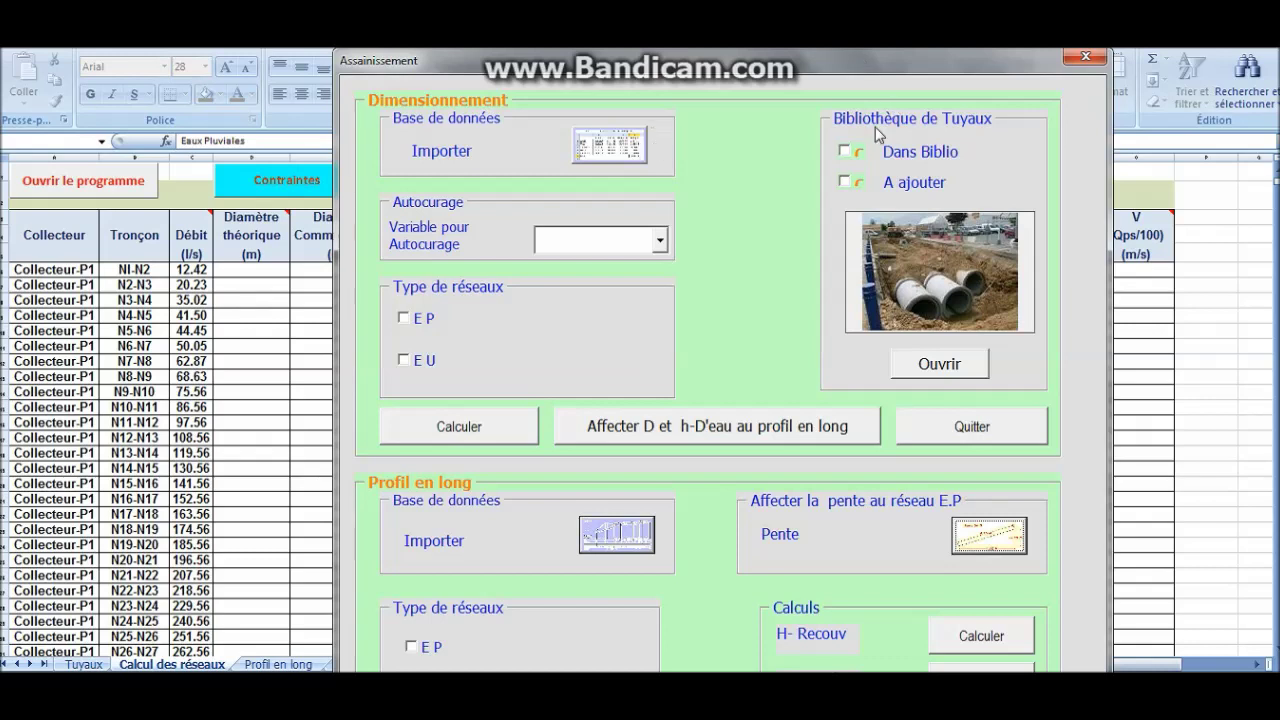
Try the Dans Biblio and A ajouter options of the pipe library, and open the library with Dans Biblio.
{"action": "left_click", "coordinate": [845, 152]}
{"action": "left_click", "coordinate": [845, 152]}
{"action": "left_click", "coordinate": [845, 182]}
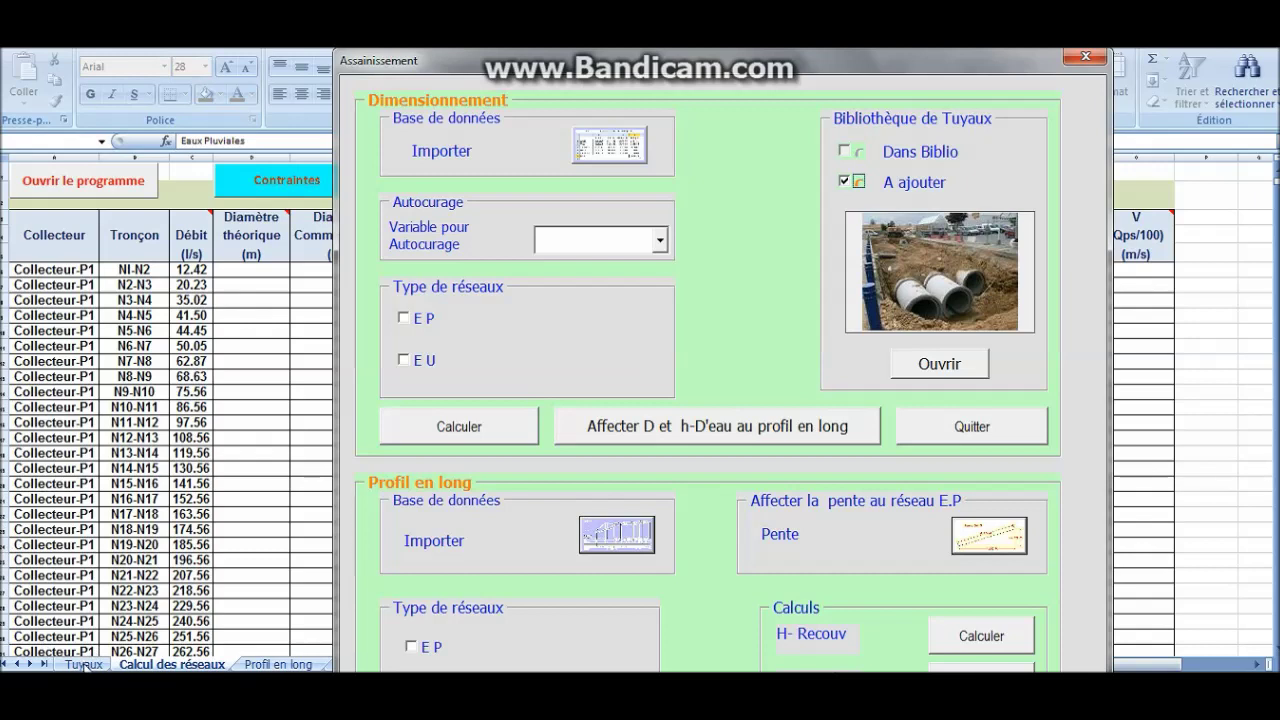
{"action": "left_click", "coordinate": [844, 151]}
{"action": "left_click", "coordinate": [966, 376]}
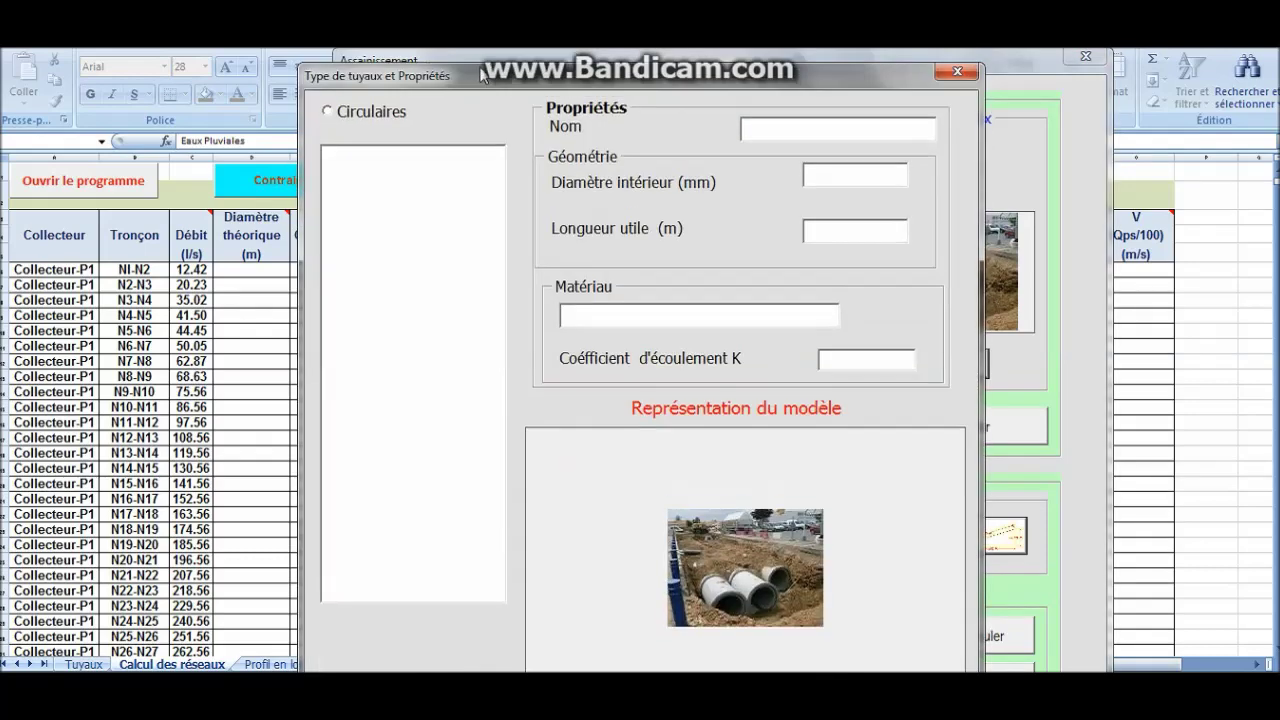
List the circular pipes, view the properties of model 135A-0100, and browse the remaining models.
{"action": "left_click", "coordinate": [330, 109]}
{"action": "left_click_drag", "start_coordinate": [500, 190], "coordinate": [560, 140]}
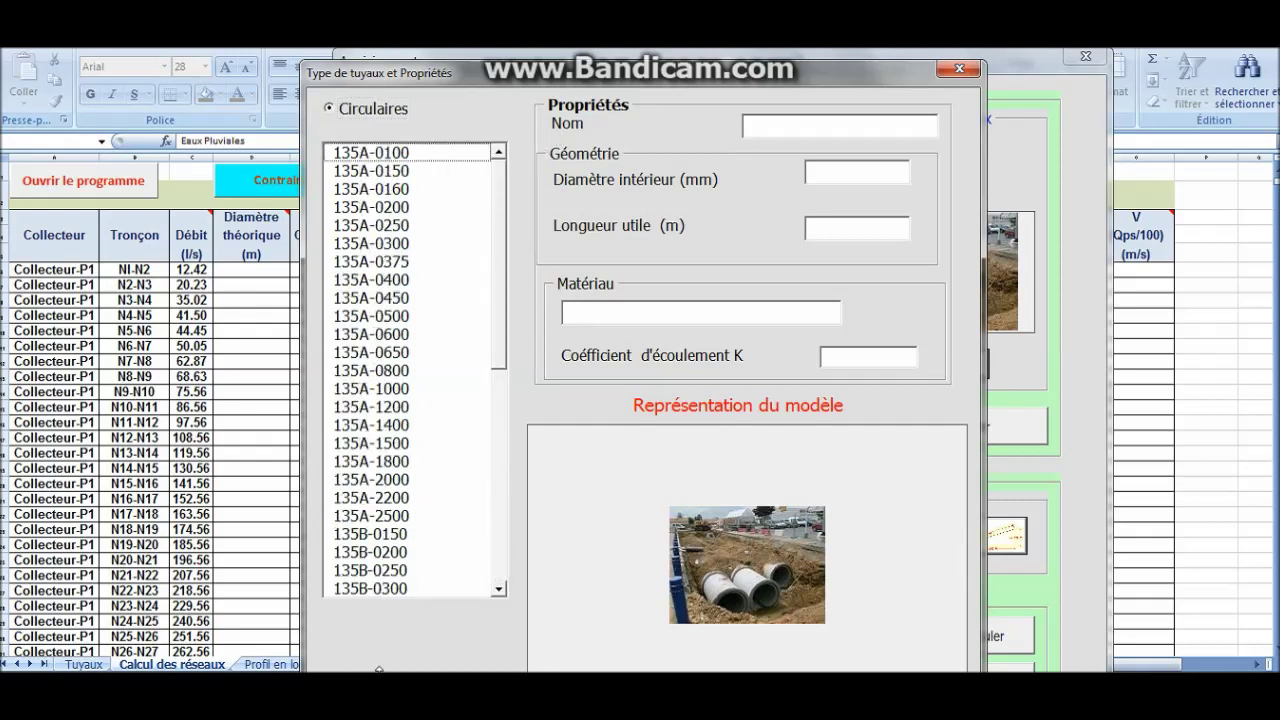
{"action": "left_click", "coordinate": [393, 155]}
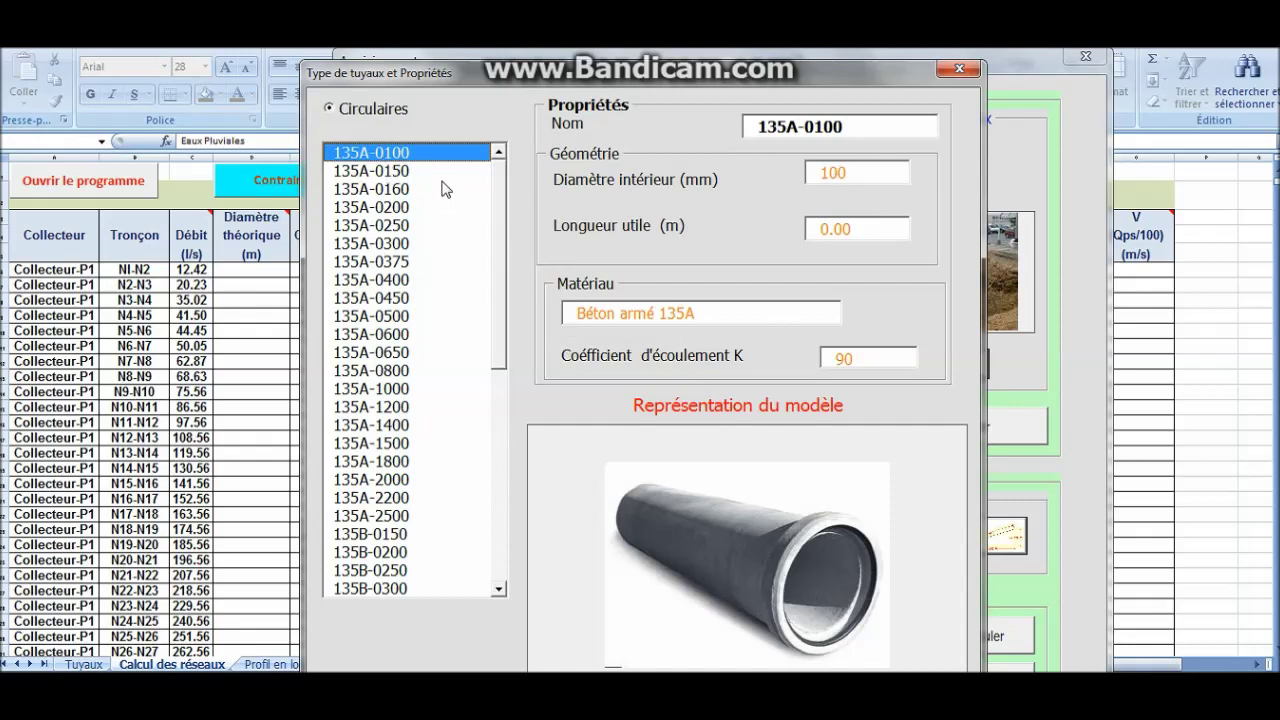
{"action": "left_click_drag", "start_coordinate": [503, 195], "coordinate": [490, 260]}
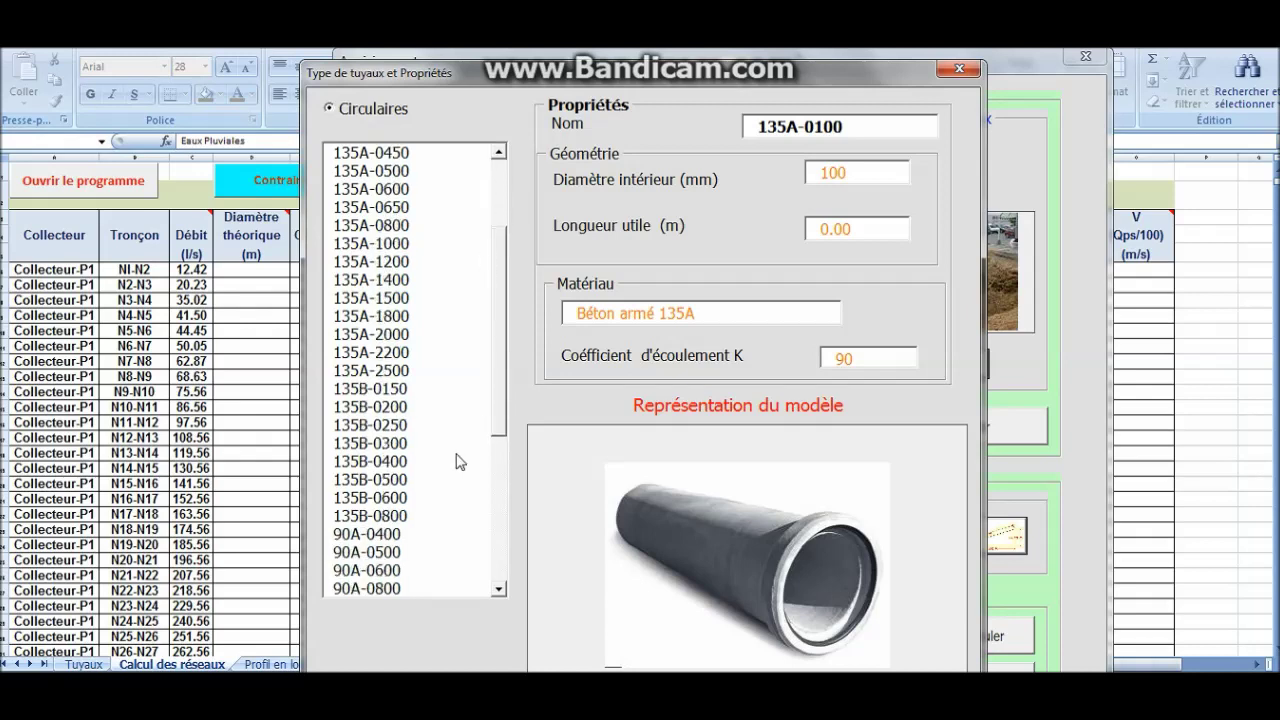
View the properties of pipe models 135B-0150, 90A-0400, CR16-0125, CR8-0110 and GRES-200 in the library.
{"action": "left_click", "coordinate": [395, 389]}
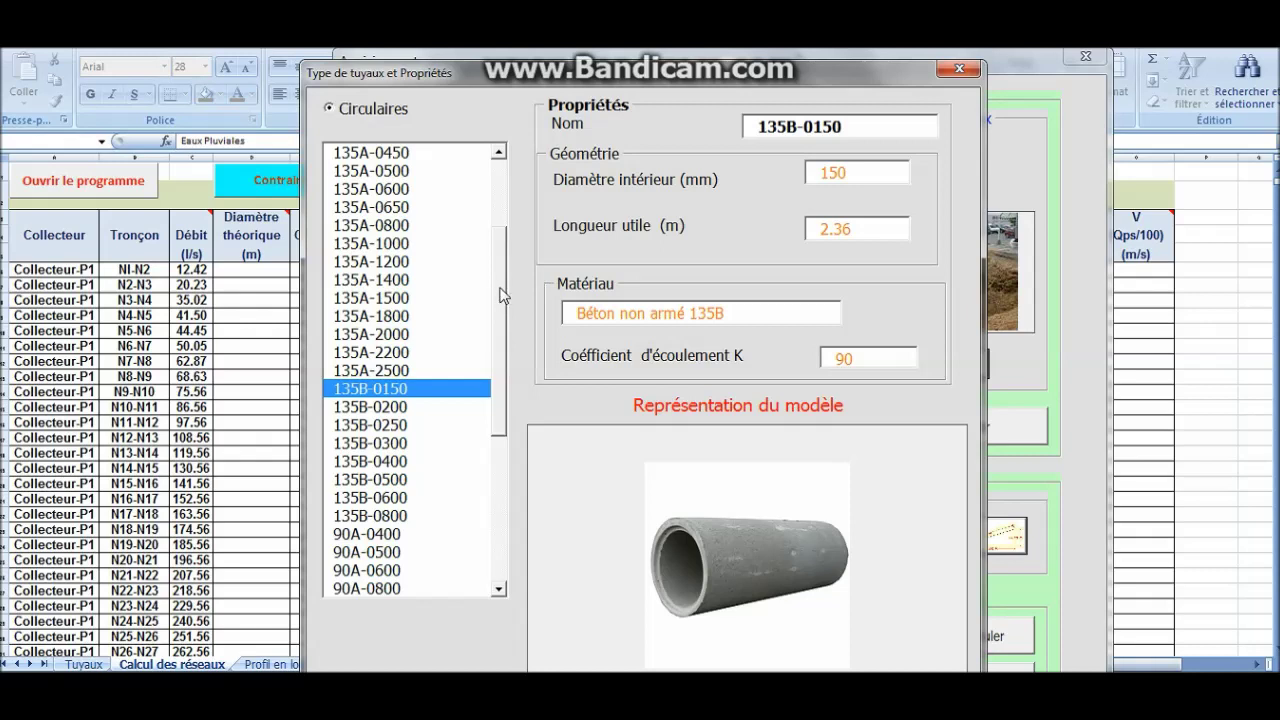
{"action": "left_click_drag", "start_coordinate": [499, 296], "coordinate": [499, 398]}
{"action": "left_click", "coordinate": [392, 321]}
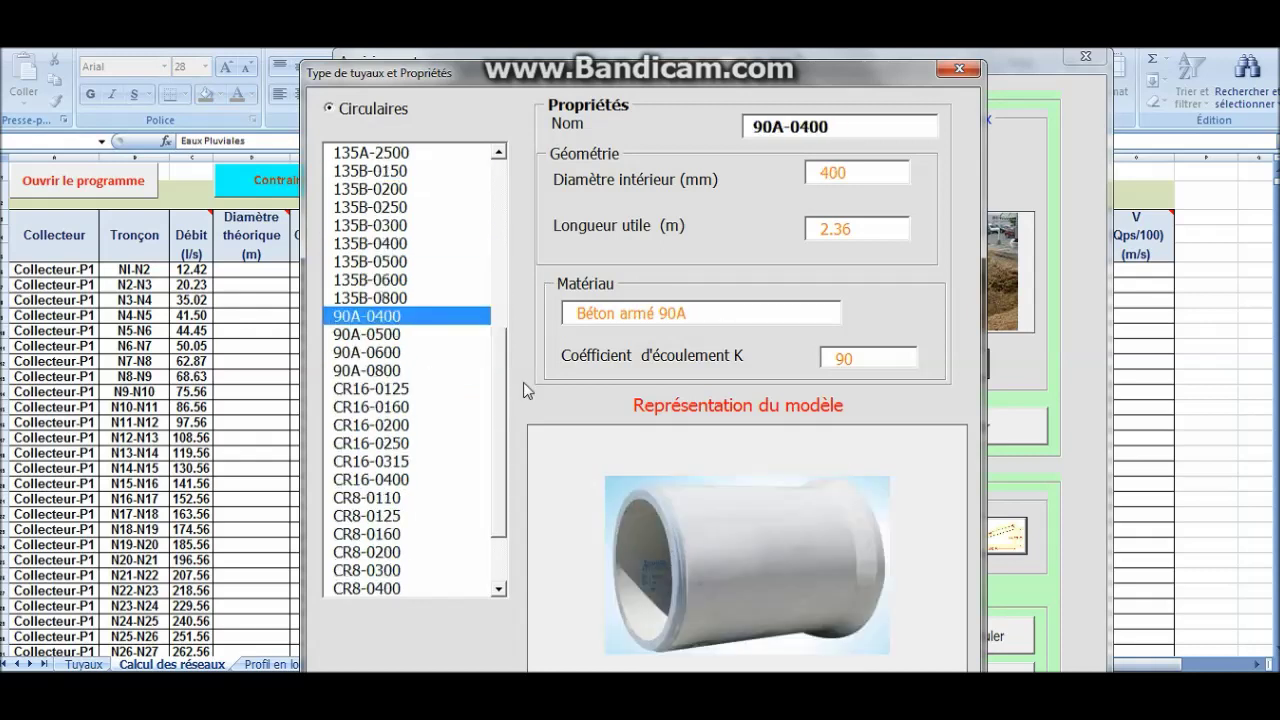
{"action": "scroll", "coordinate": [505, 368], "scroll_direction": "down", "scroll_amount": 2}
{"action": "left_click", "coordinate": [380, 300]}
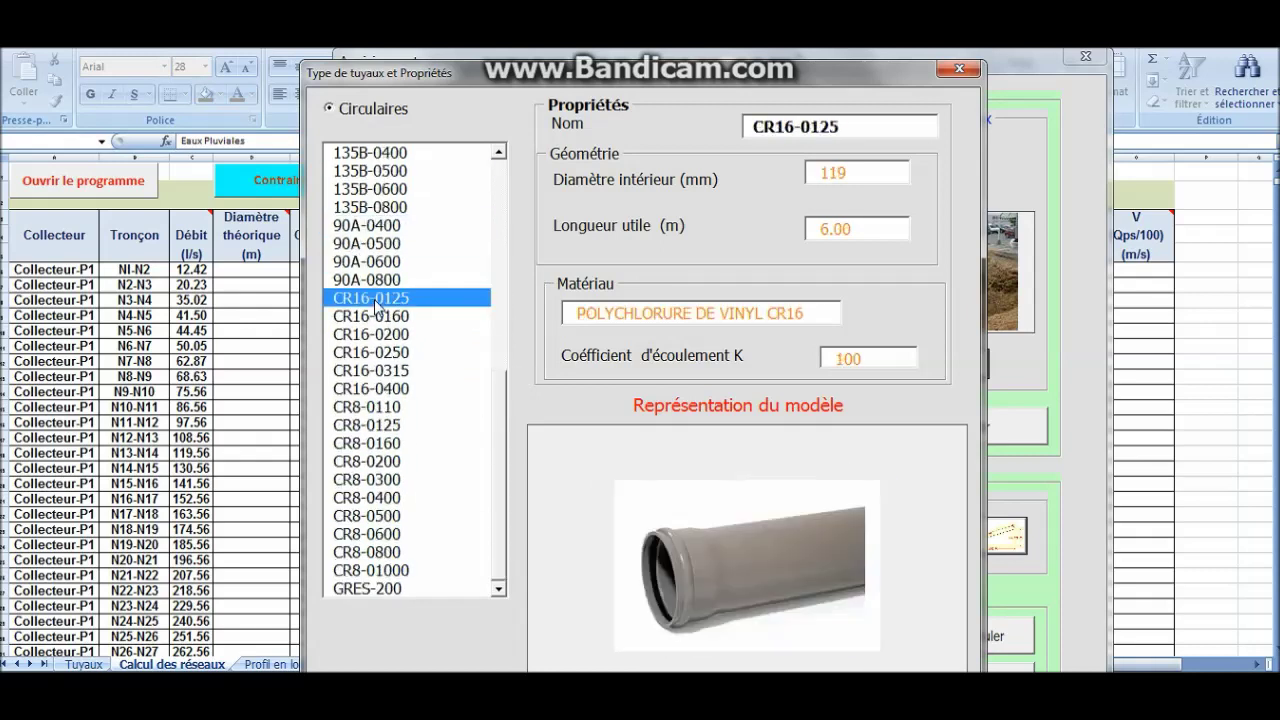
{"action": "left_click", "coordinate": [378, 410]}
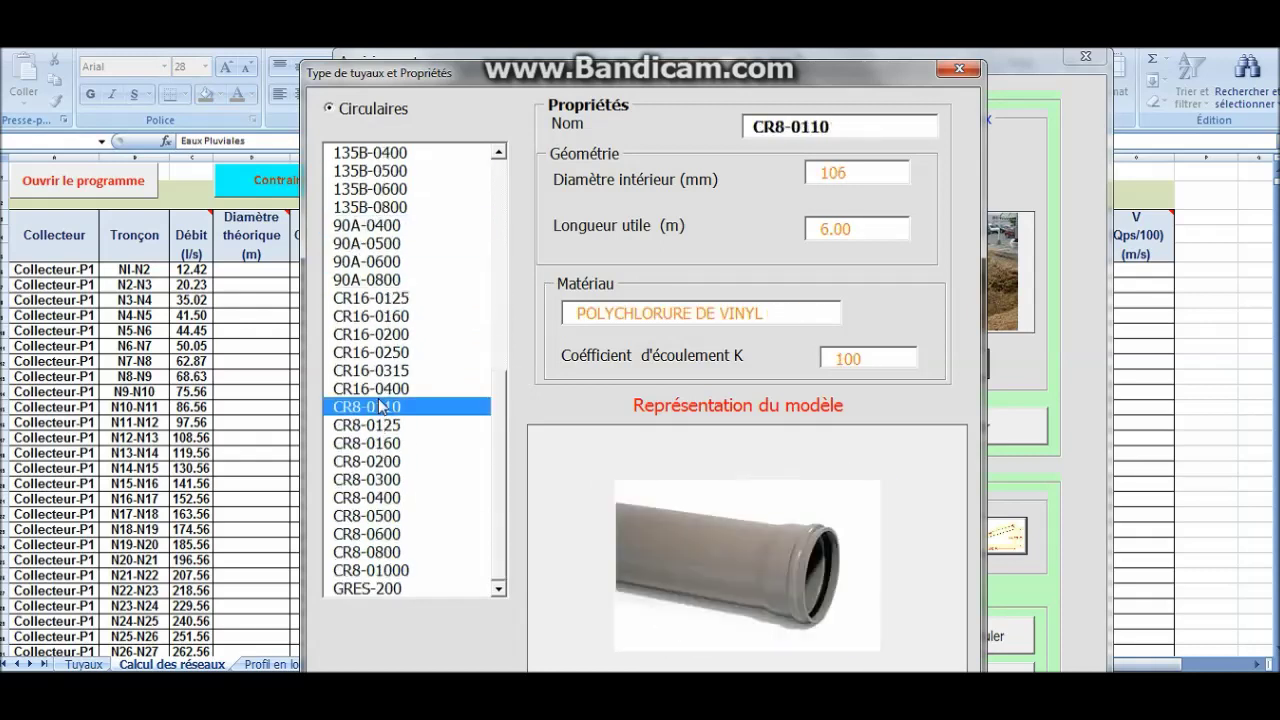
{"action": "left_click", "coordinate": [381, 594]}
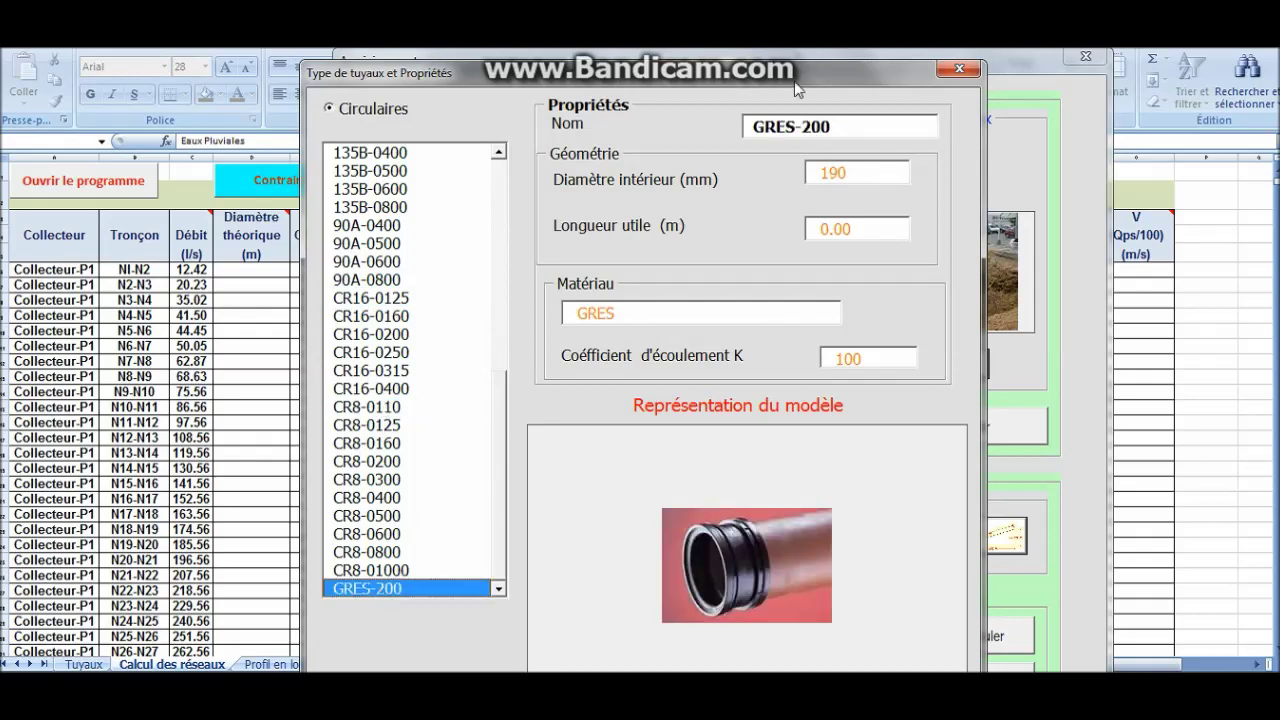
View the properties of pipe model 135A-0300 and leave the Type de tuyaux et Propriétés window.
{"action": "left_click_drag", "start_coordinate": [803, 78], "coordinate": [939, 57]}
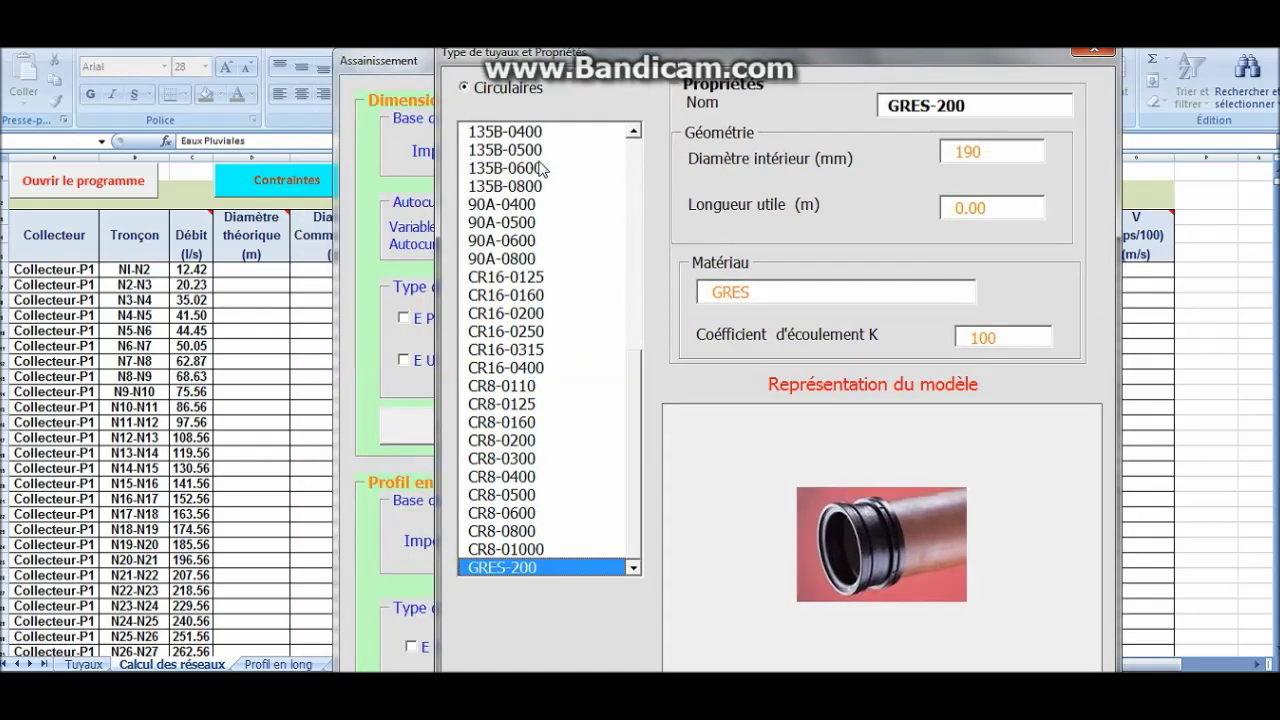
{"action": "left_click_drag", "start_coordinate": [636, 392], "coordinate": [641, 119]}
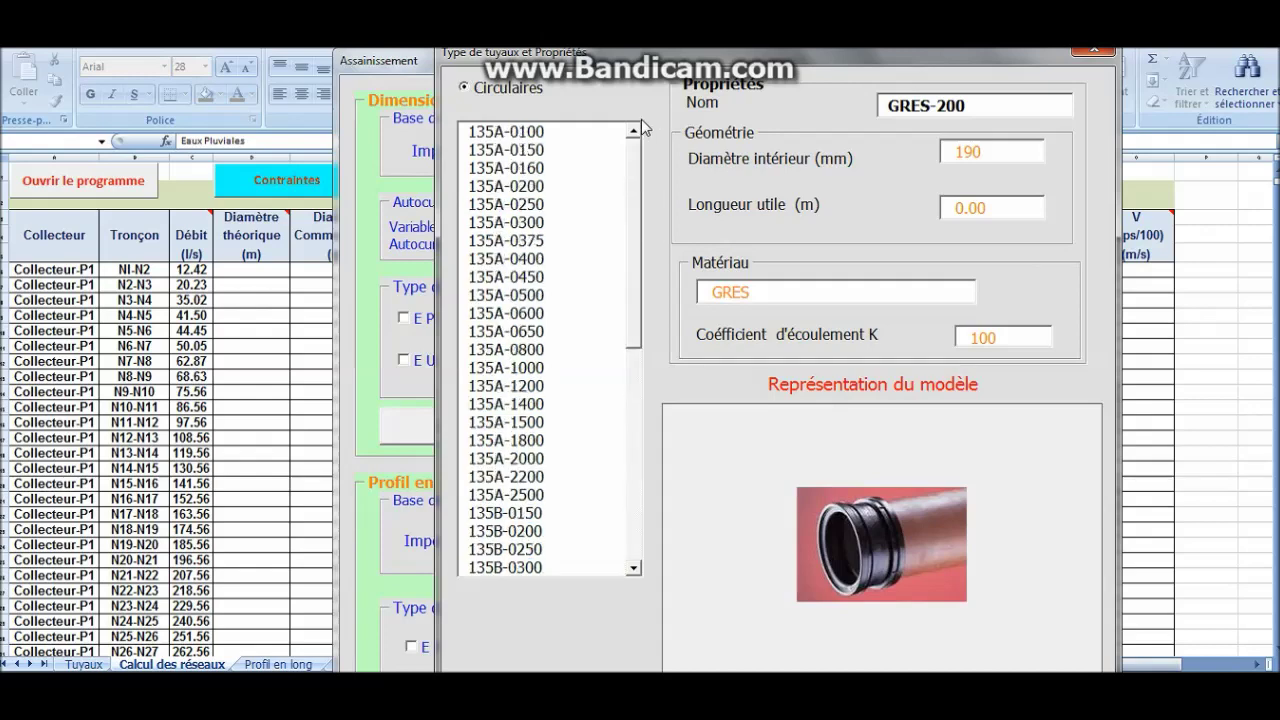
{"action": "left_click", "coordinate": [538, 224]}
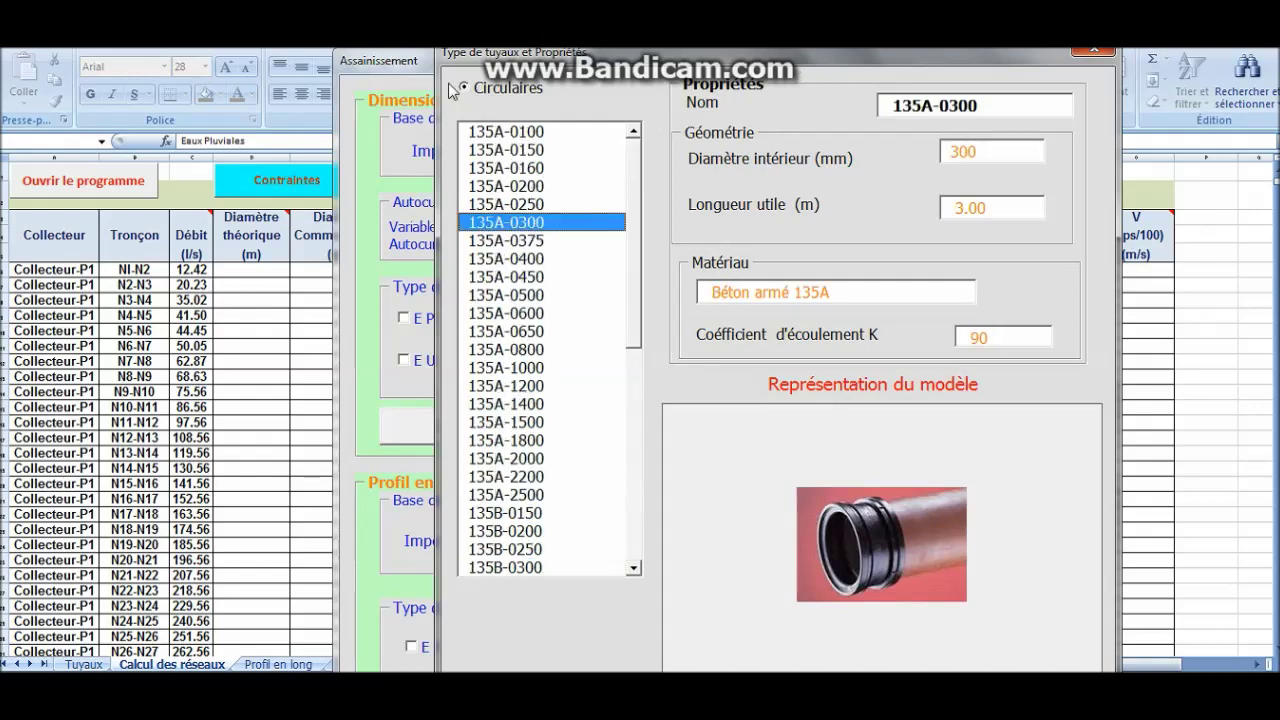
{"action": "left_click_drag", "start_coordinate": [464, 54], "coordinate": [430, 8]}
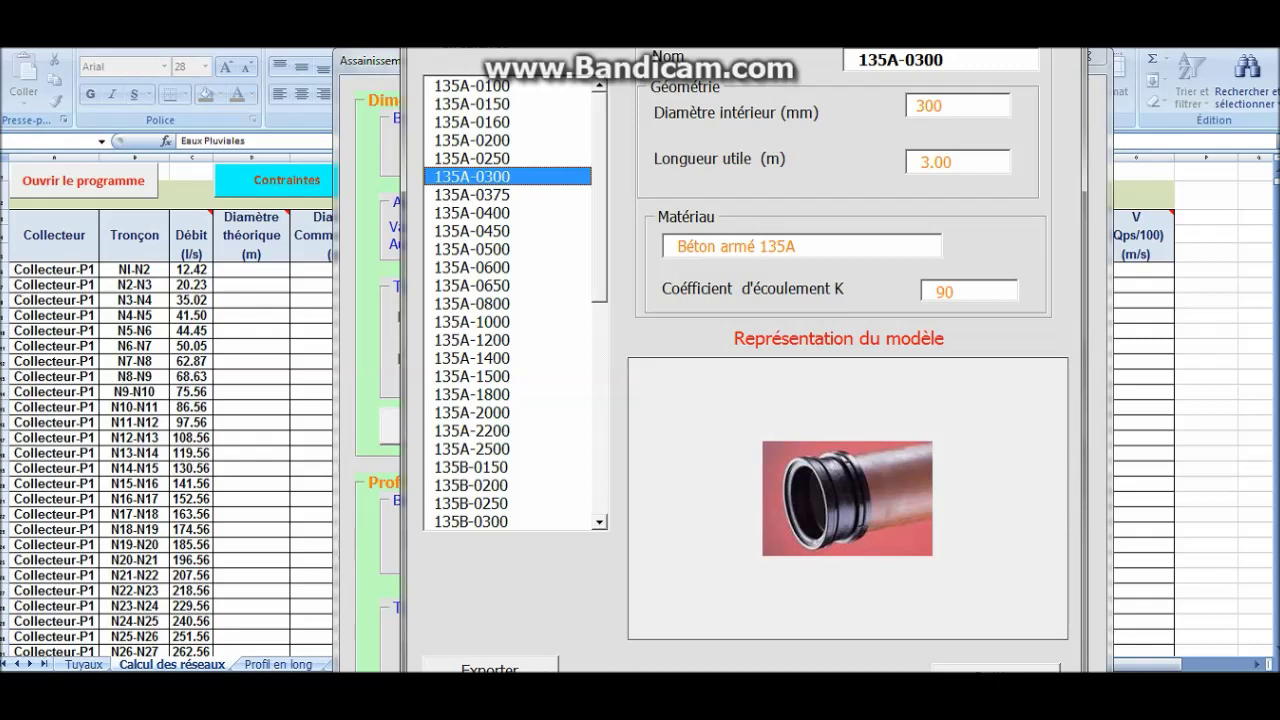
{"action": "left_click", "coordinate": [995, 669]}
Open the pipe library with the A ajouter option and list the Circulaire type.
{"action": "left_click", "coordinate": [848, 151]}
{"action": "left_click", "coordinate": [851, 183]}
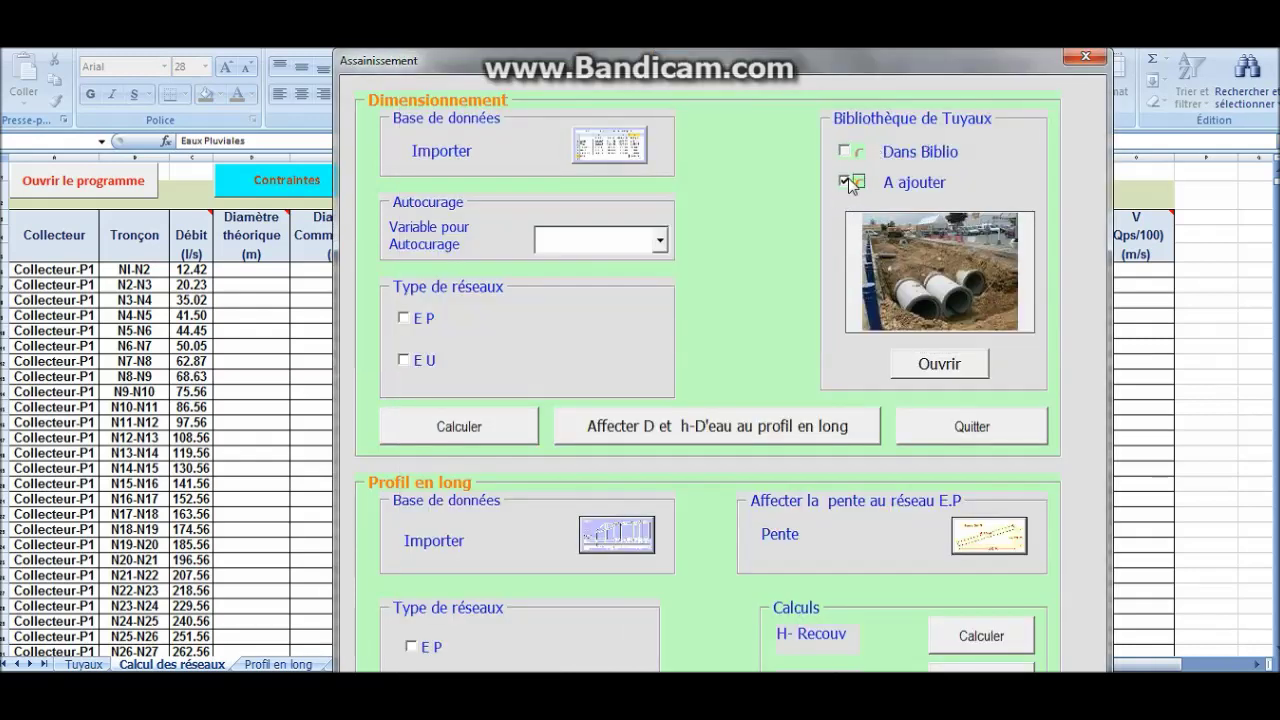
{"action": "left_click", "coordinate": [929, 366]}
{"action": "left_click_drag", "start_coordinate": [824, 77], "coordinate": [985, 158]}
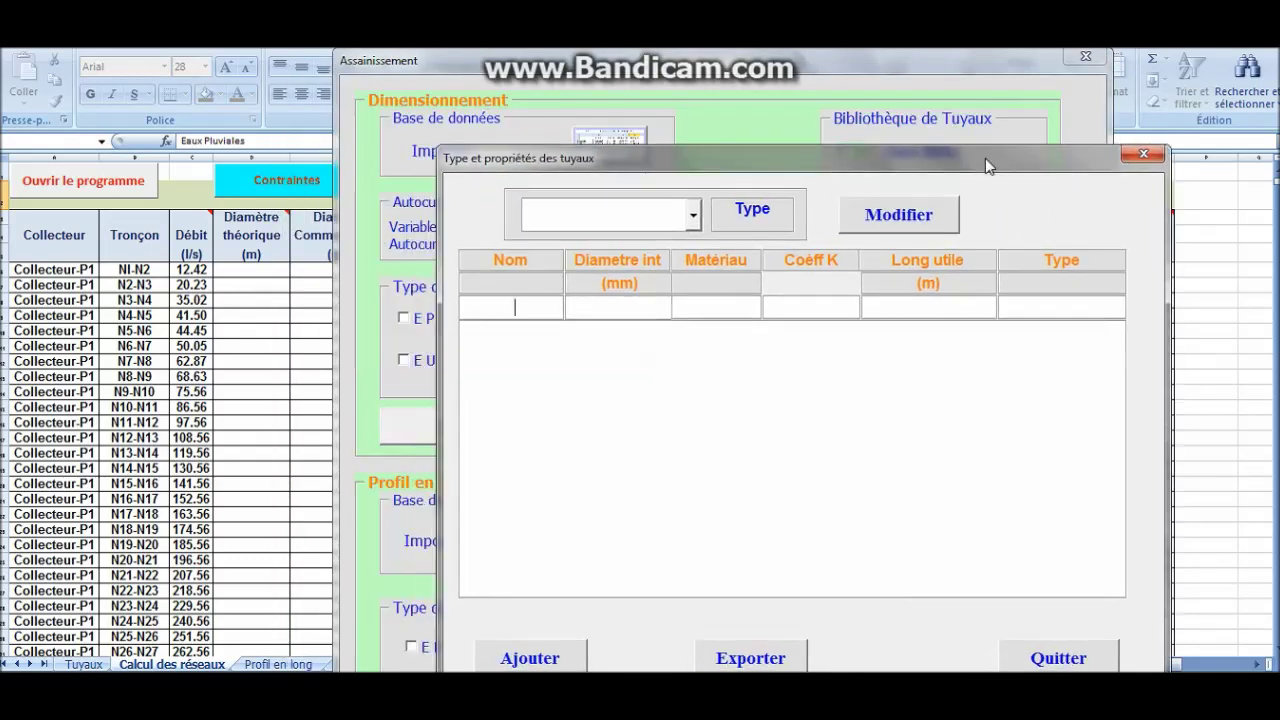
{"action": "left_click_drag", "start_coordinate": [826, 160], "coordinate": [793, 187]}
{"action": "left_click", "coordinate": [619, 237]}
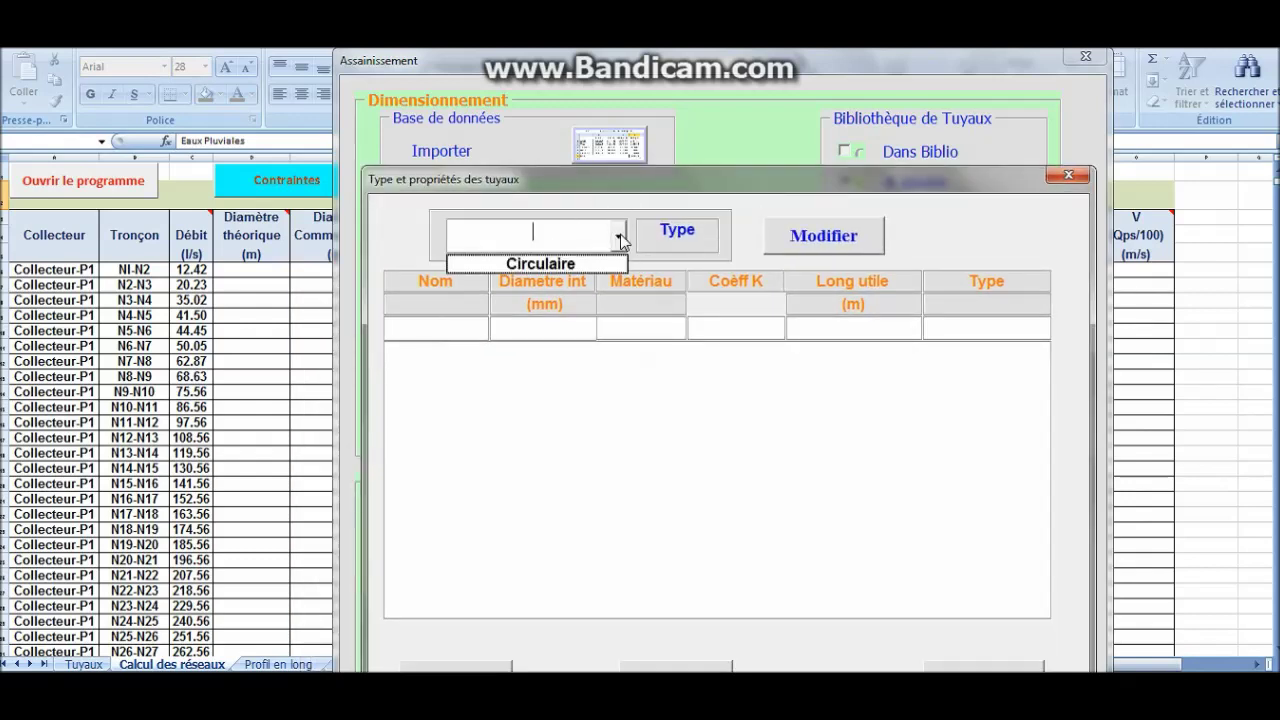
{"action": "left_click", "coordinate": [580, 263]}
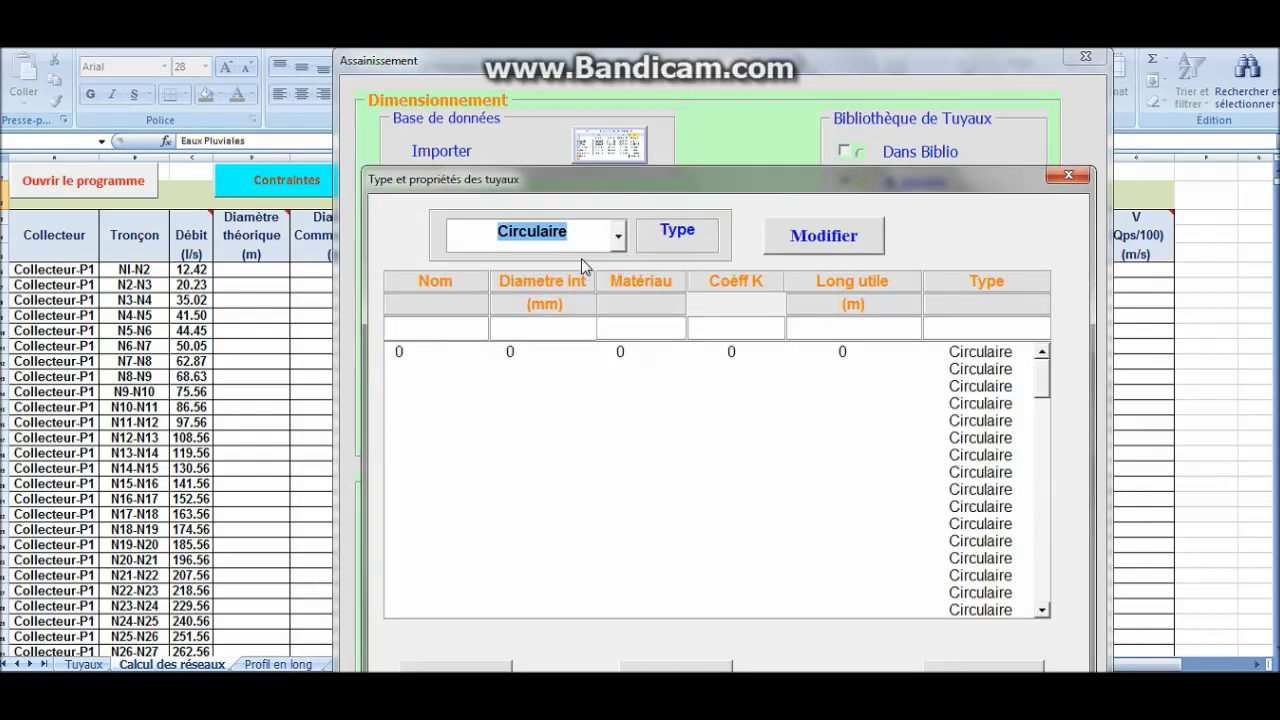
Modify the first pipe entry to name 140A, inner diameter 250 mm, material B.A, coefficient K 90 and useful length 6 m.
{"action": "left_click", "coordinate": [513, 354]}
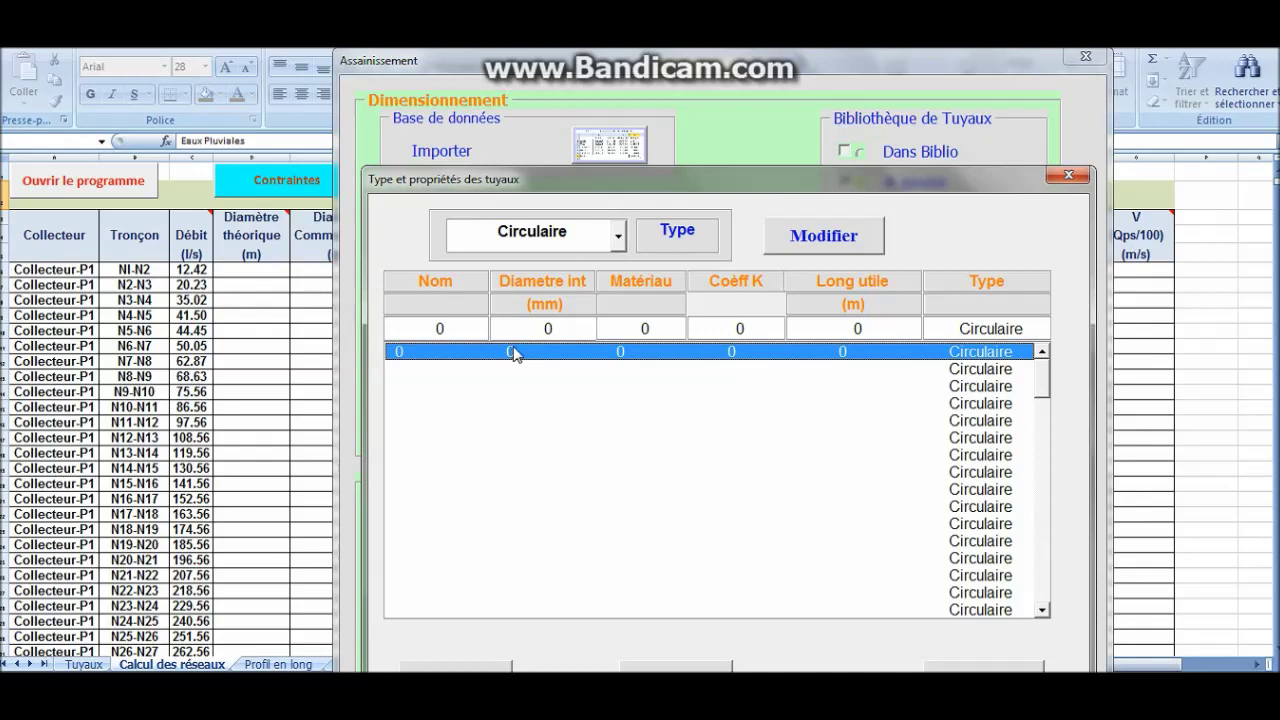
{"action": "double_click", "coordinate": [437, 329]}
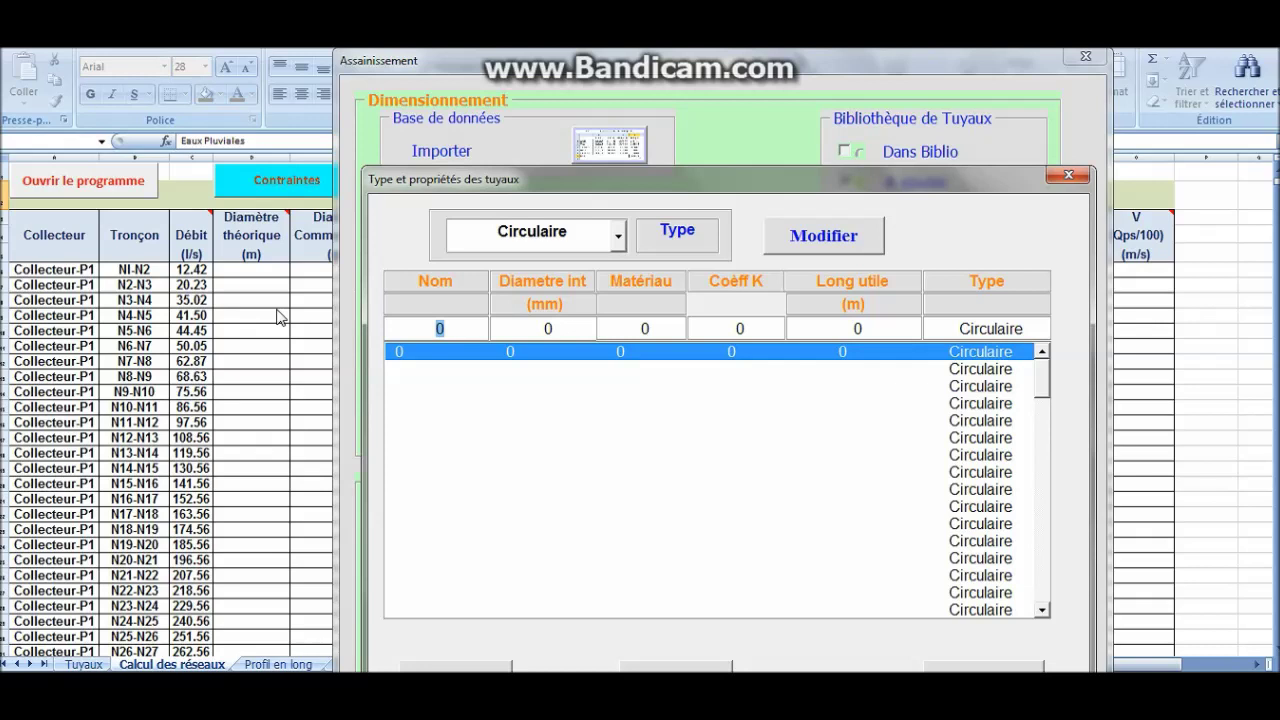
{"action": "type", "text": "14"}
{"action": "type", "text": "A"}
{"action": "double_click", "coordinate": [469, 329]}
{"action": "type", "text": "140A"}
{"action": "key", "text": "Tab"}
{"action": "type", "text": "250"}
{"action": "key", "text": "Tab"}
{"action": "type", "text": "B.A"}
{"action": "type", "text": "90"}
{"action": "key", "text": "Tab"}
{"action": "type", "text": "6"}
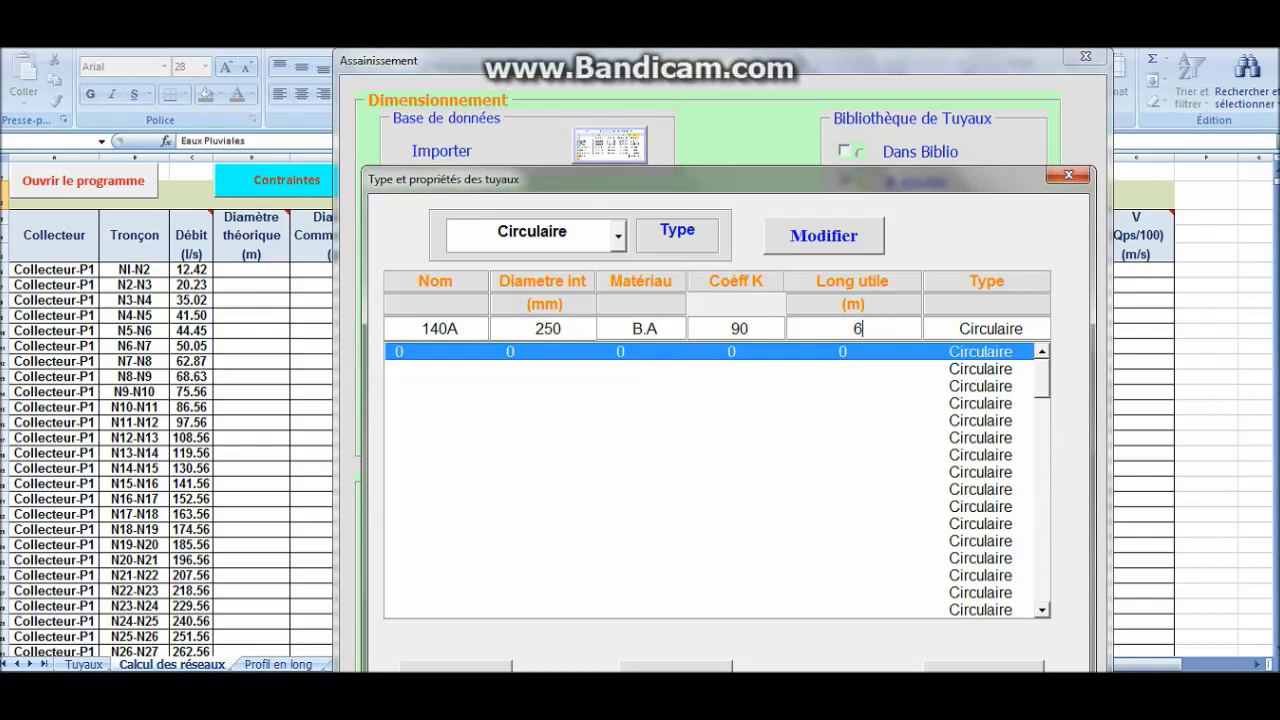
{"action": "left_click", "coordinate": [843, 241]}
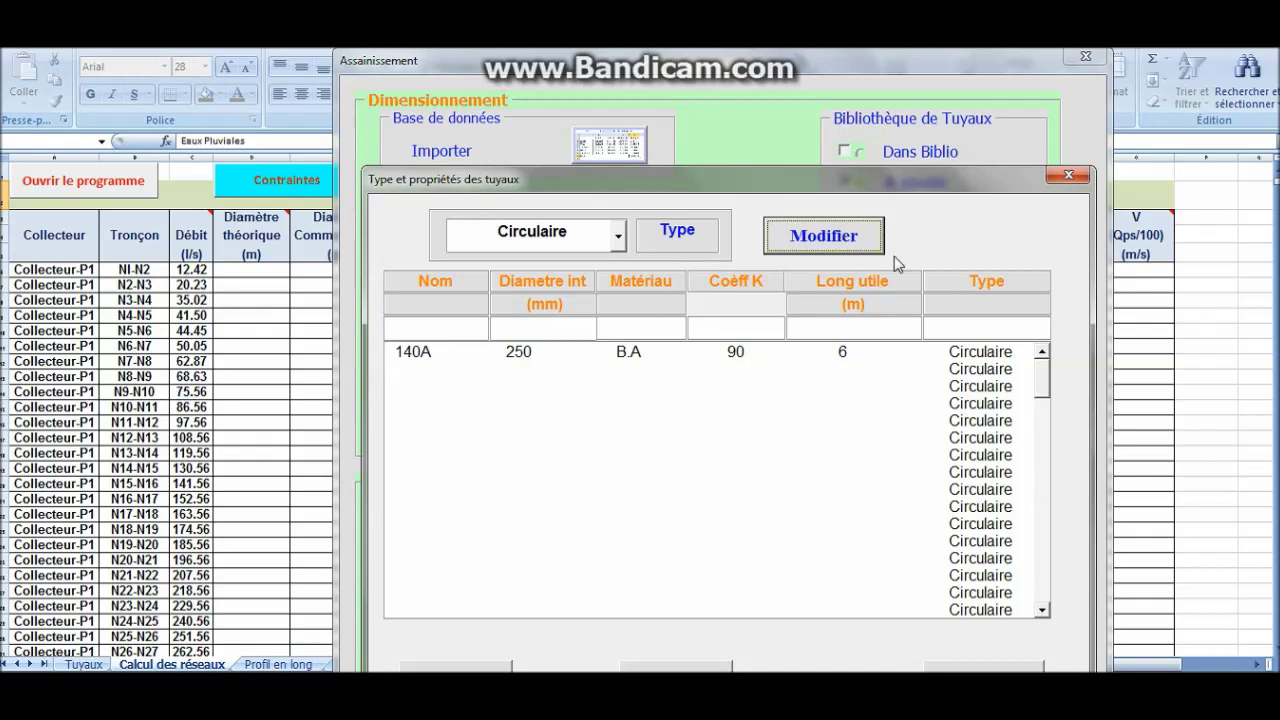
Add a circular pipe named 140B to the library with the same properties as 140A.
{"action": "left_click", "coordinate": [521, 352]}
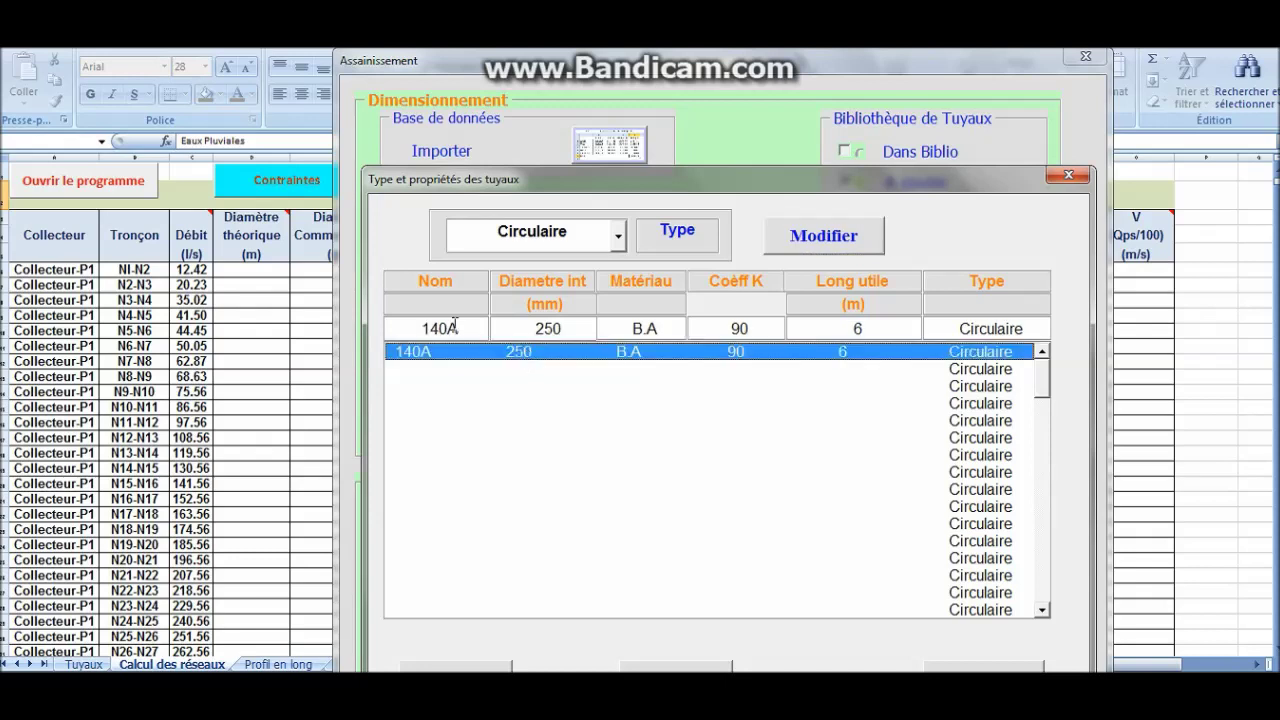
{"action": "key", "text": "shift+End"}
{"action": "type", "text": "B"}
{"action": "left_click_drag", "start_coordinate": [540, 327], "coordinate": [557, 328]}
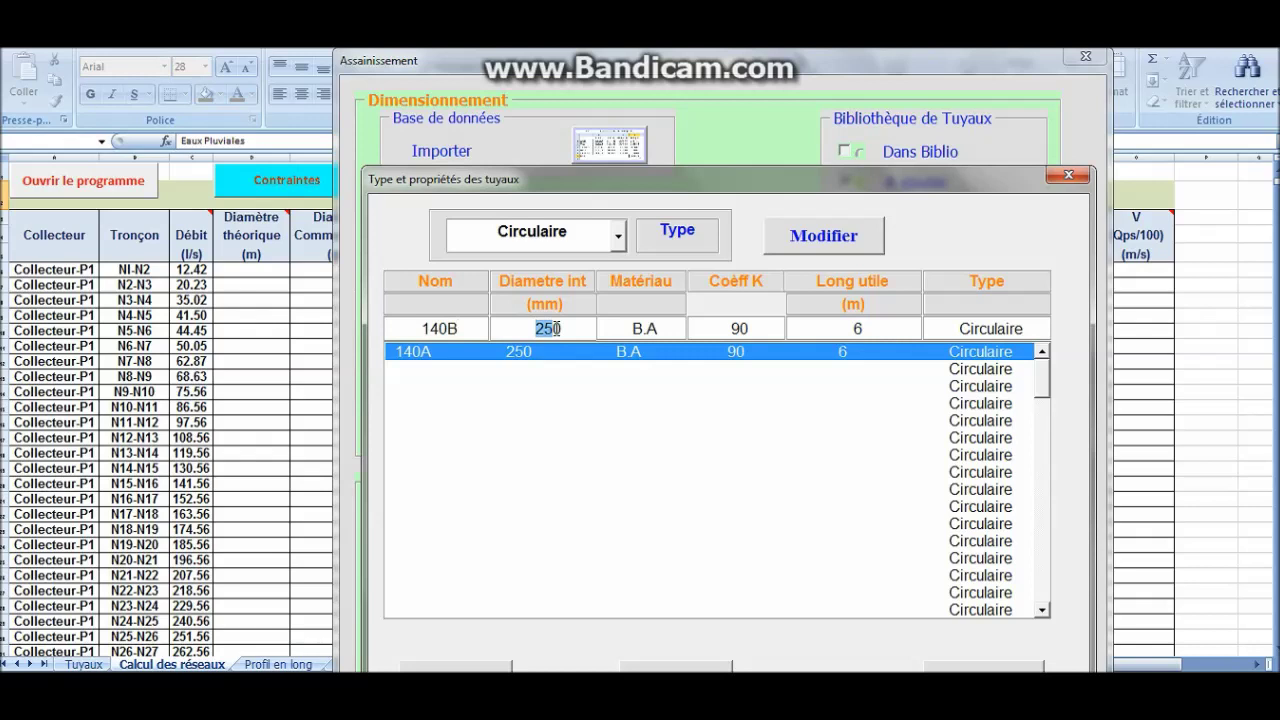
{"action": "left_click", "coordinate": [575, 330]}
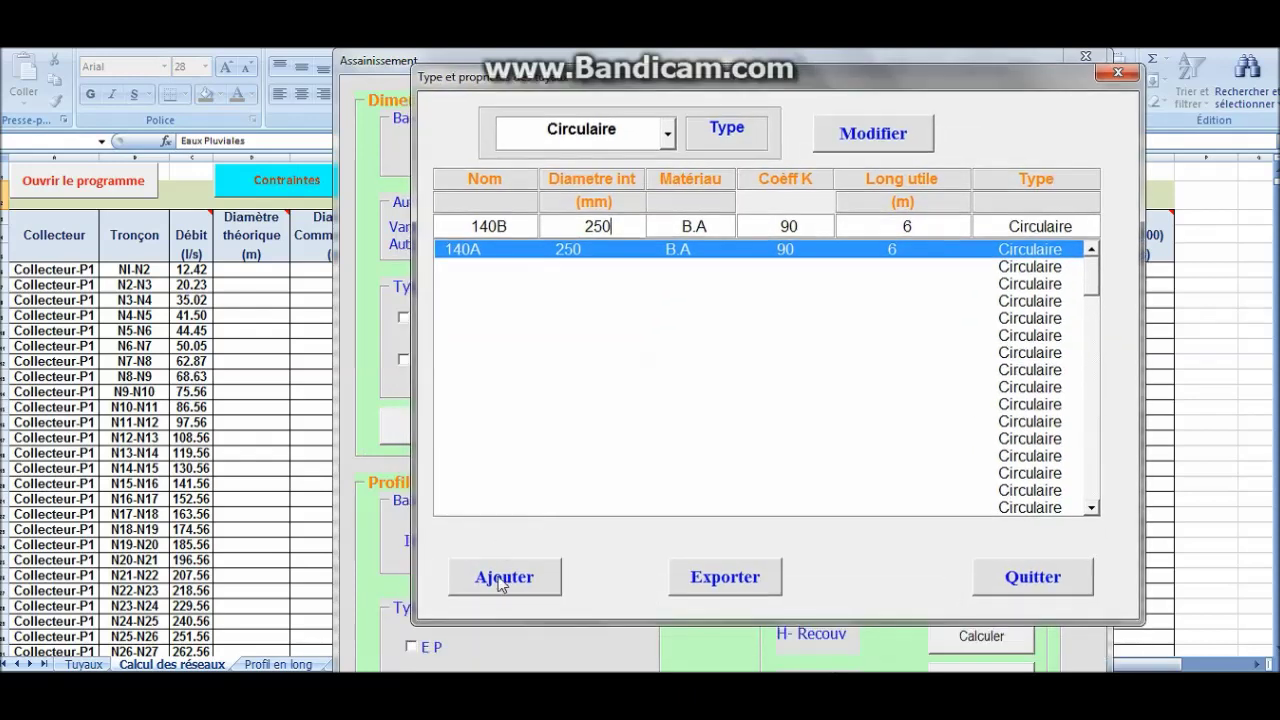
{"action": "left_click", "coordinate": [505, 586]}
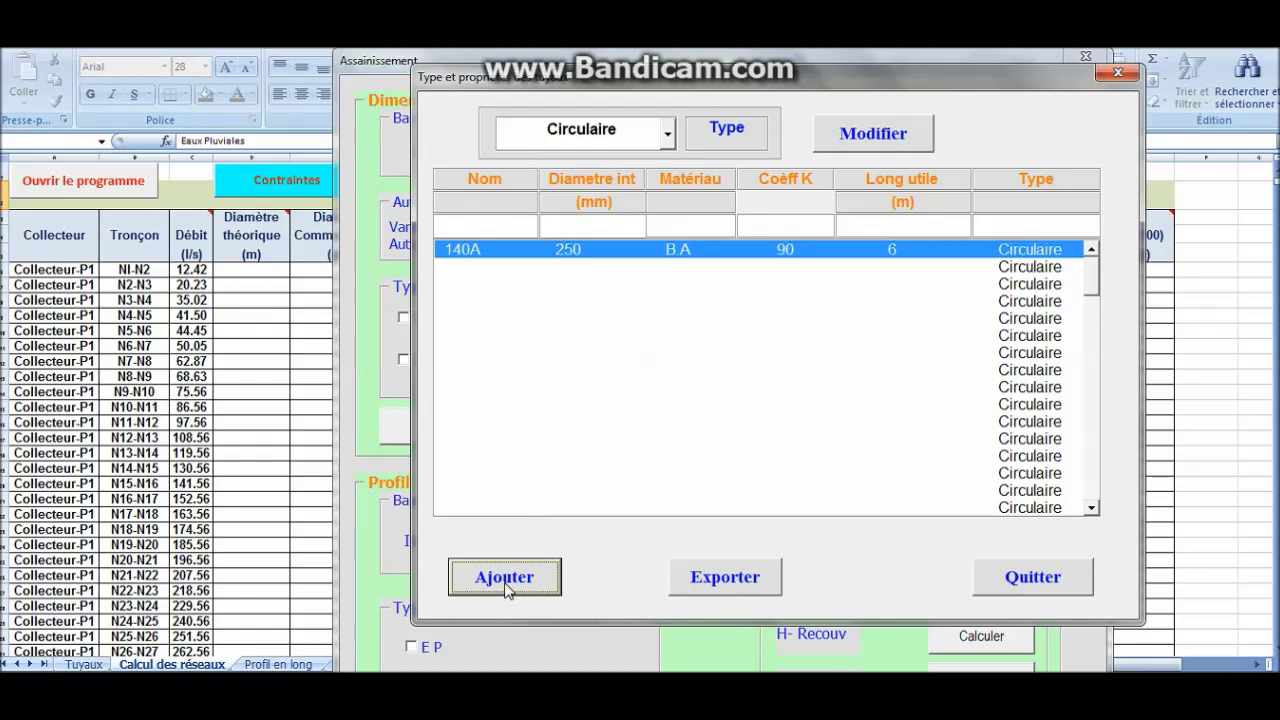
Close the program windows, check the added pipes in the Tuyaux sheet, and return to Calcul des réseaux.
{"action": "left_click", "coordinate": [1121, 73]}
{"action": "left_click", "coordinate": [1088, 60]}
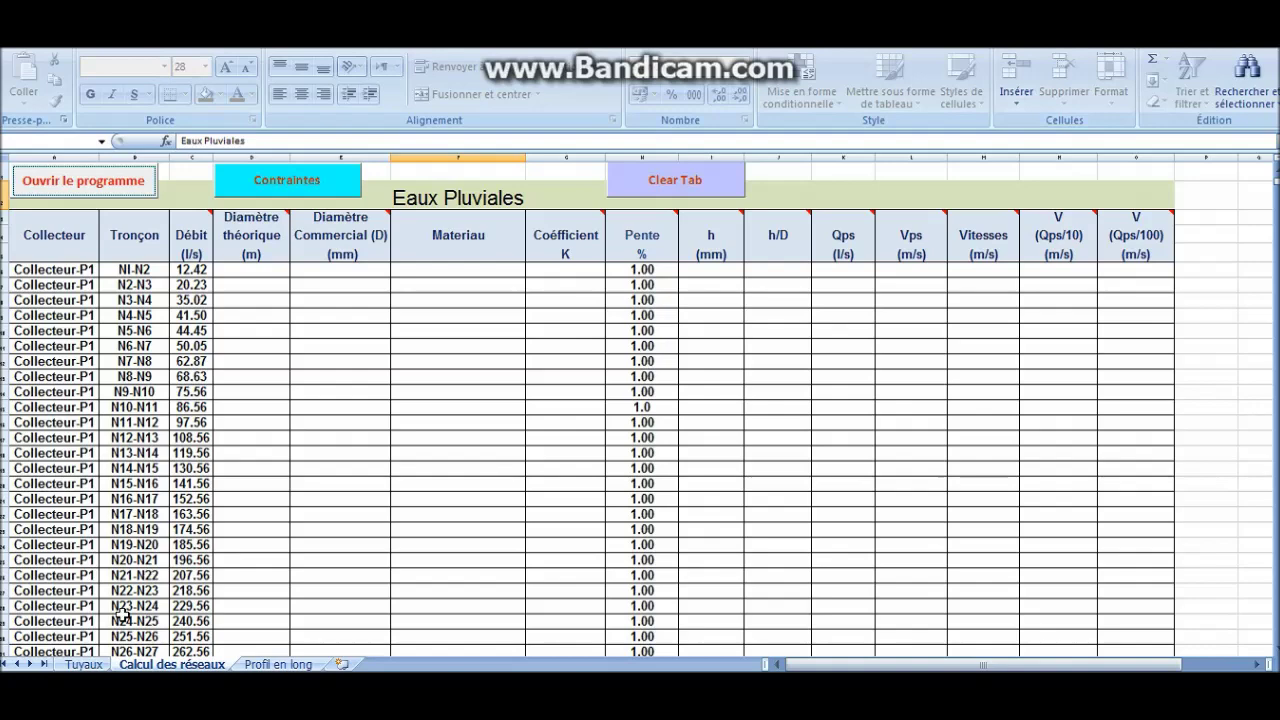
{"action": "left_click", "coordinate": [85, 664]}
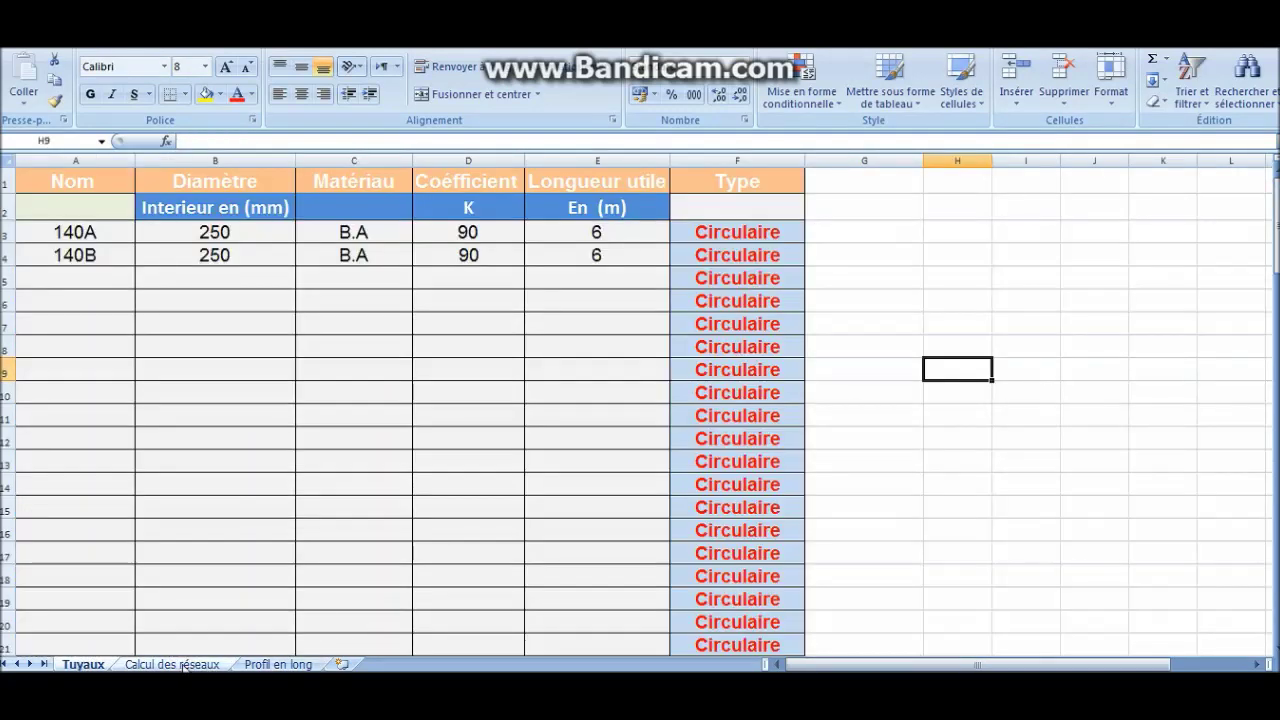
{"action": "left_click", "coordinate": [185, 665]}
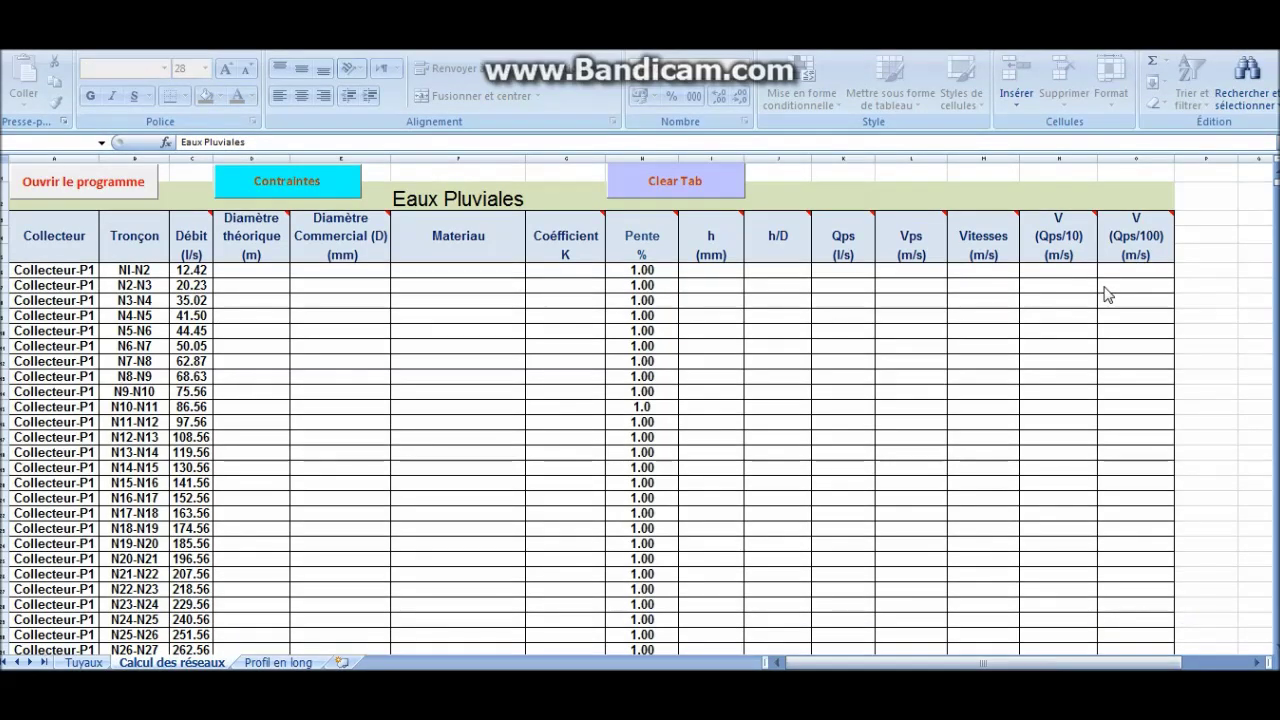
Reopen the program, export circular model 135A-0300 from the Dans Biblio library to the Calcul des réseaux table, and close the windows.
{"action": "left_click", "coordinate": [140, 190]}
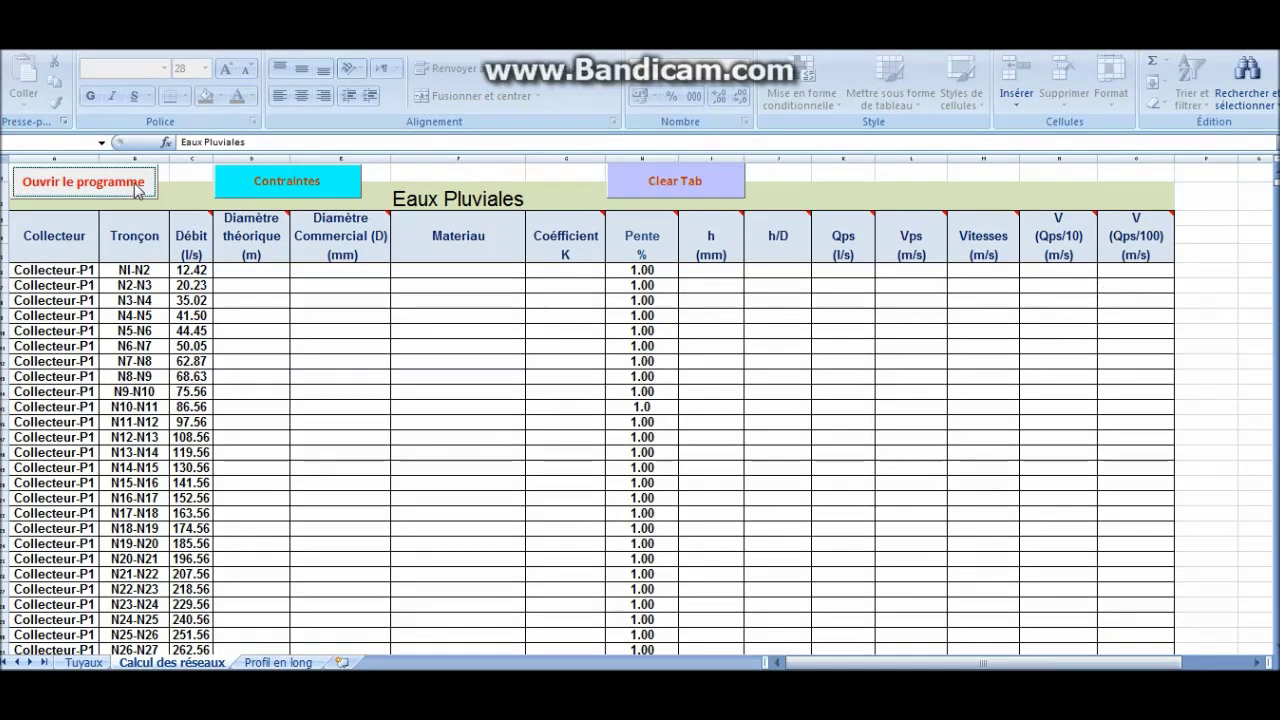
{"action": "left_click", "coordinate": [100, 188]}
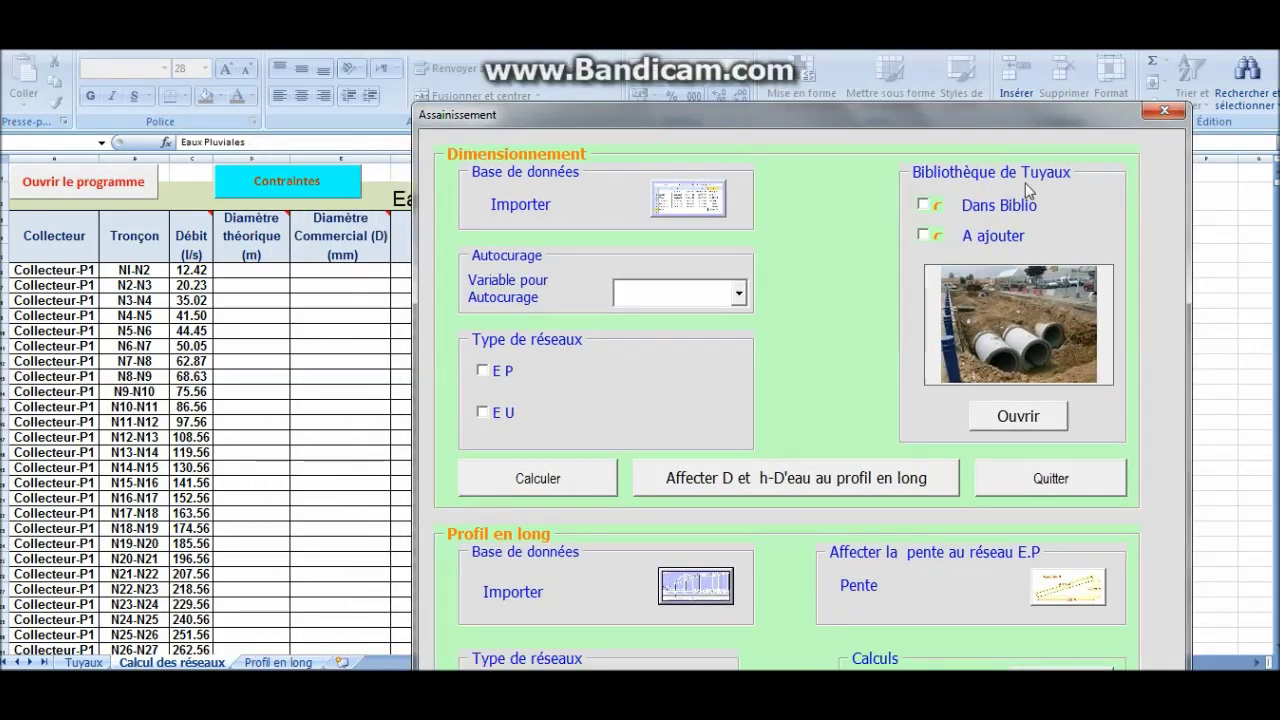
{"action": "left_click", "coordinate": [923, 204]}
{"action": "left_click", "coordinate": [1018, 416]}
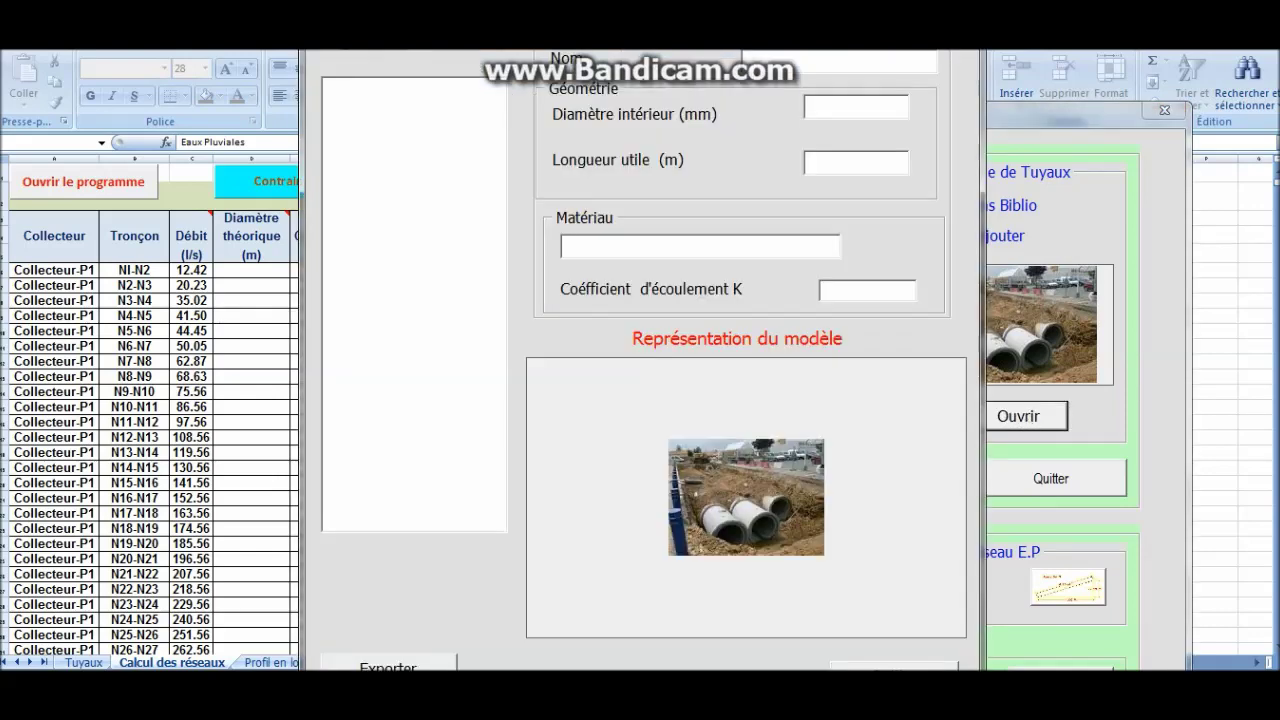
{"action": "left_click", "coordinate": [335, 101]}
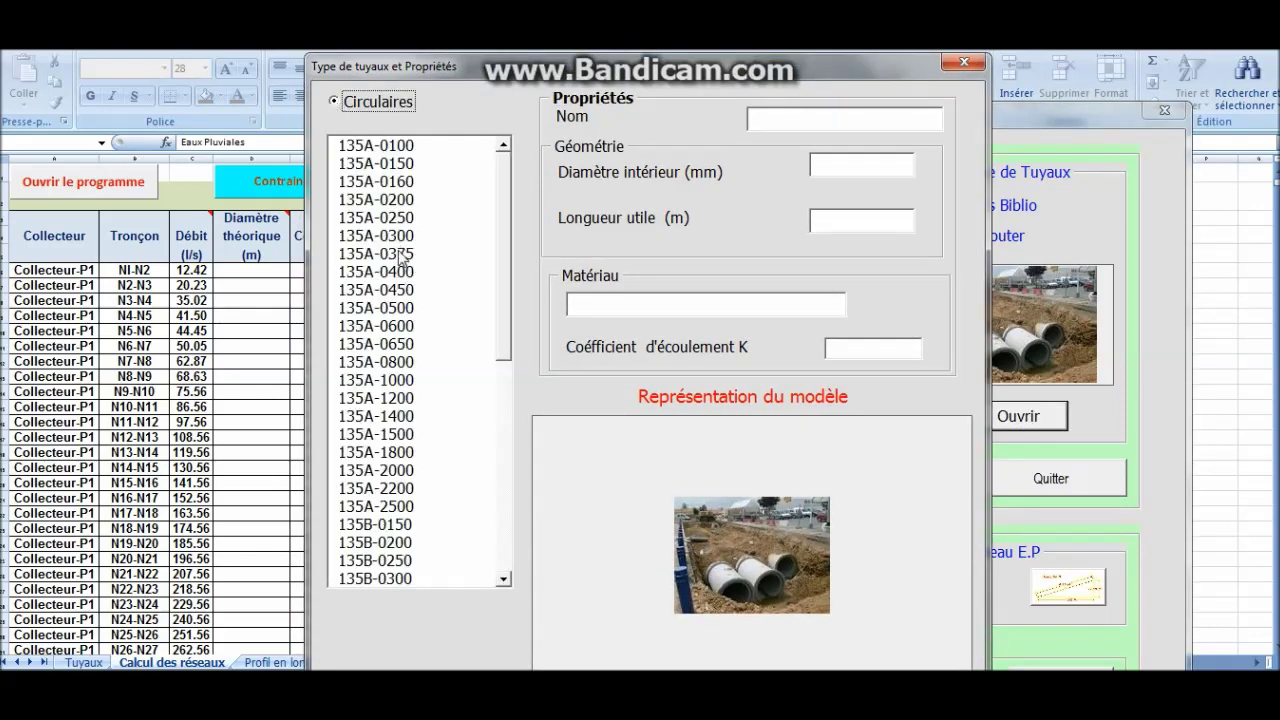
{"action": "left_click", "coordinate": [412, 237]}
{"action": "left_click_drag", "start_coordinate": [910, 58], "coordinate": [941, 1]}
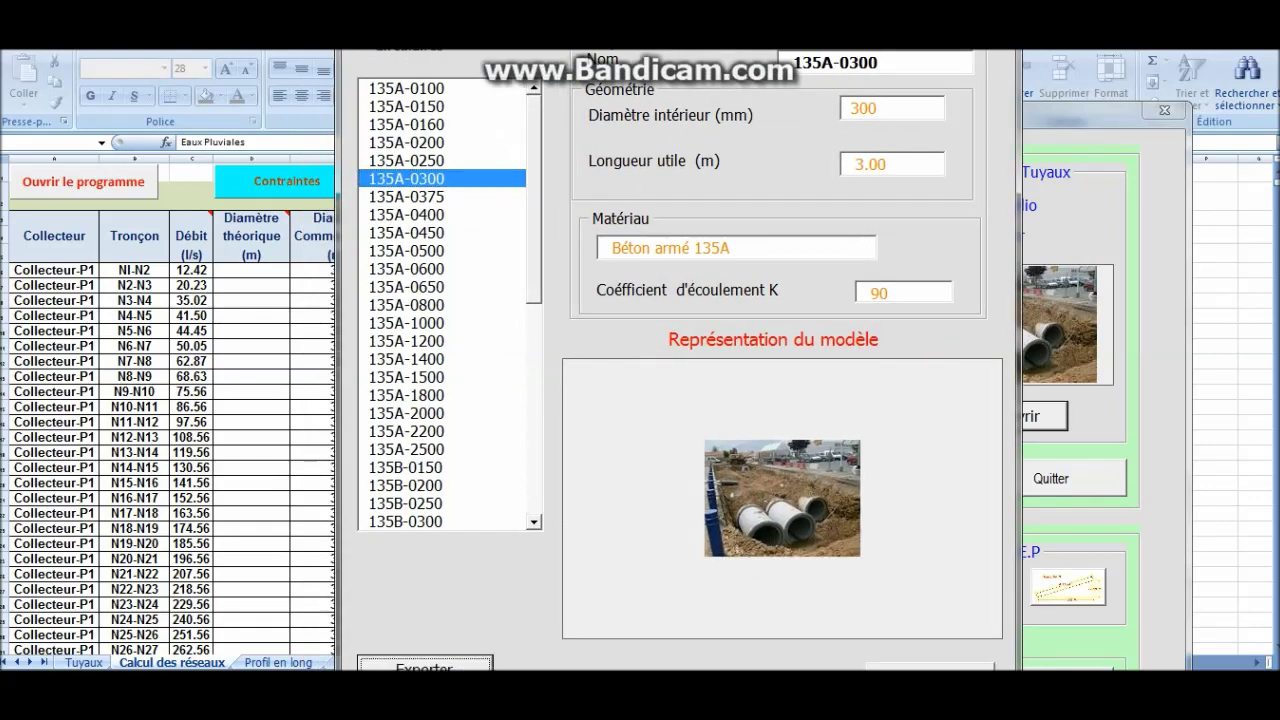
{"action": "left_click", "coordinate": [994, 3]}
{"action": "left_click", "coordinate": [1156, 113]}
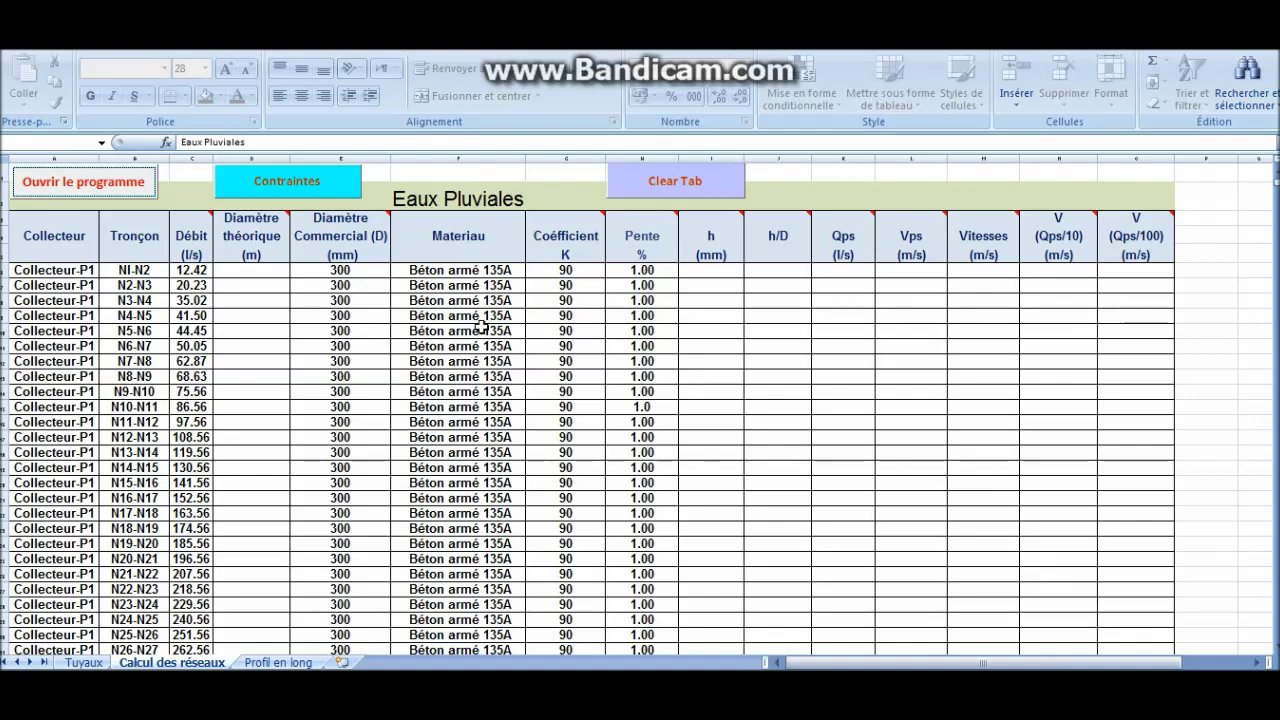
Open the Assainissement program and calculate the E P network sizing with the self-cleaning variable set to 1.
{"action": "left_click", "coordinate": [110, 188]}
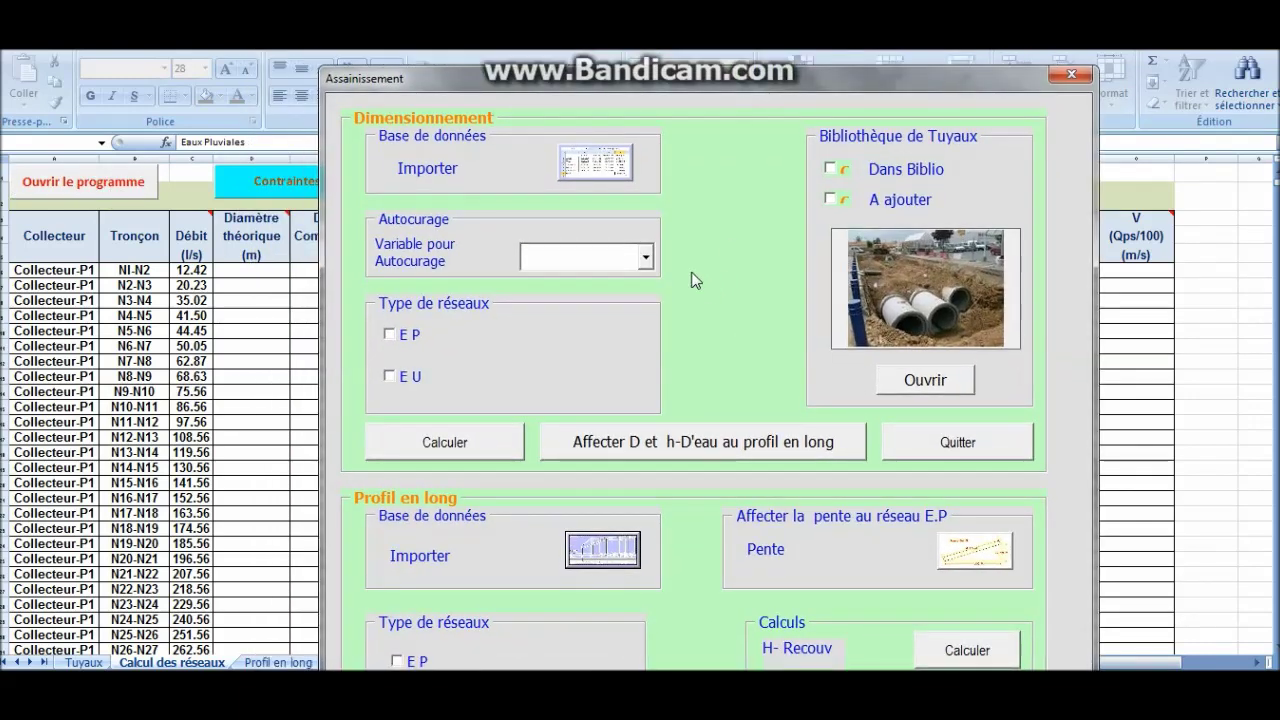
{"action": "left_click", "coordinate": [645, 258]}
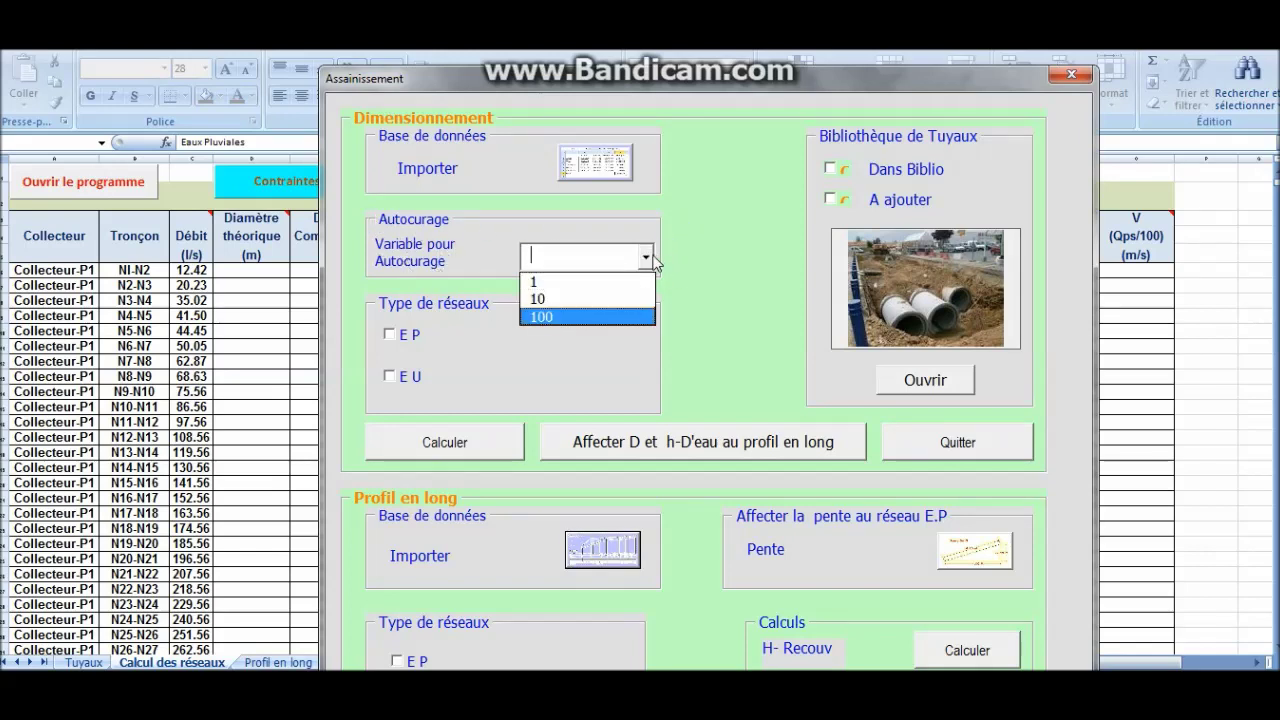
{"action": "left_click_drag", "start_coordinate": [831, 82], "coordinate": [673, 65]}
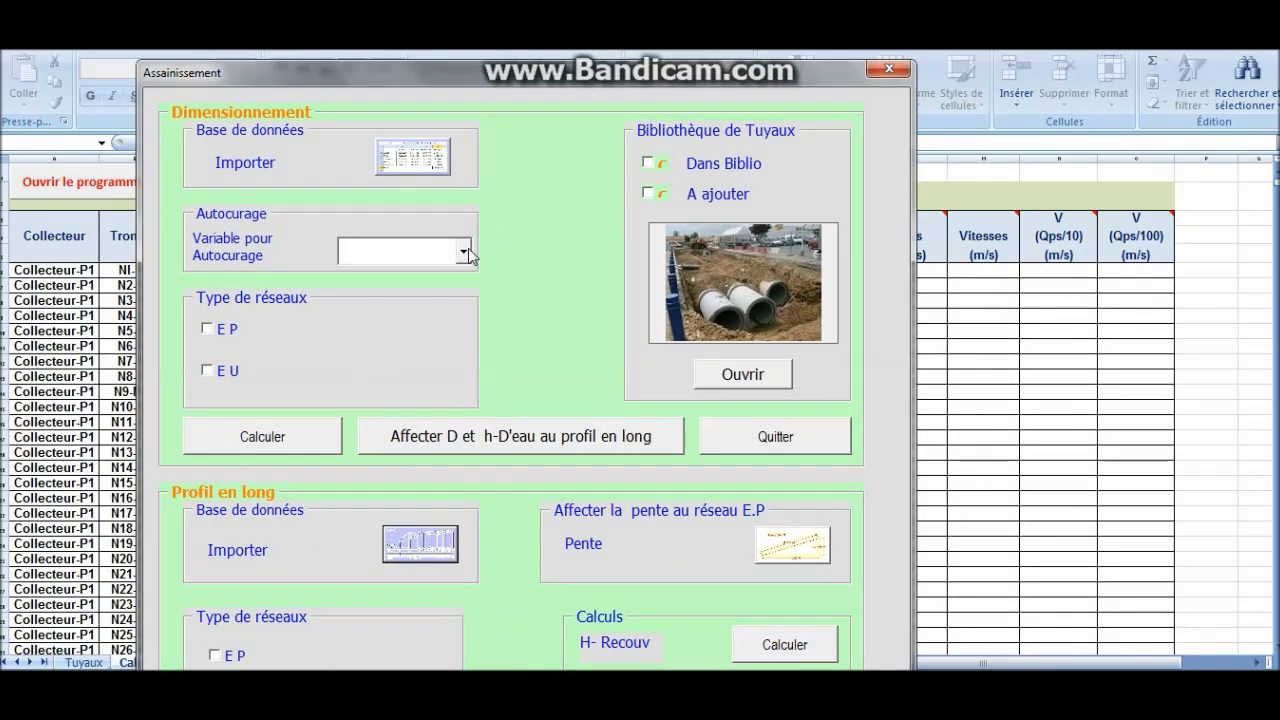
{"action": "left_click", "coordinate": [466, 252]}
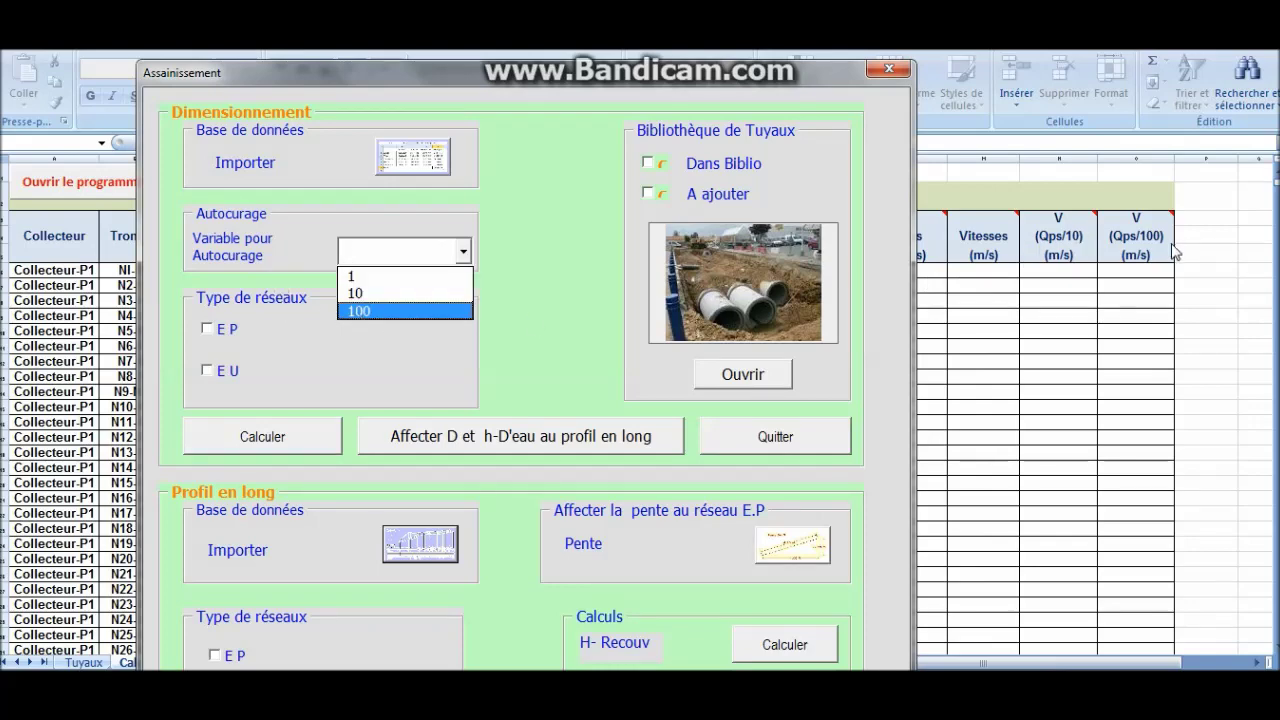
{"action": "left_click_drag", "start_coordinate": [652, 80], "coordinate": [925, 93]}
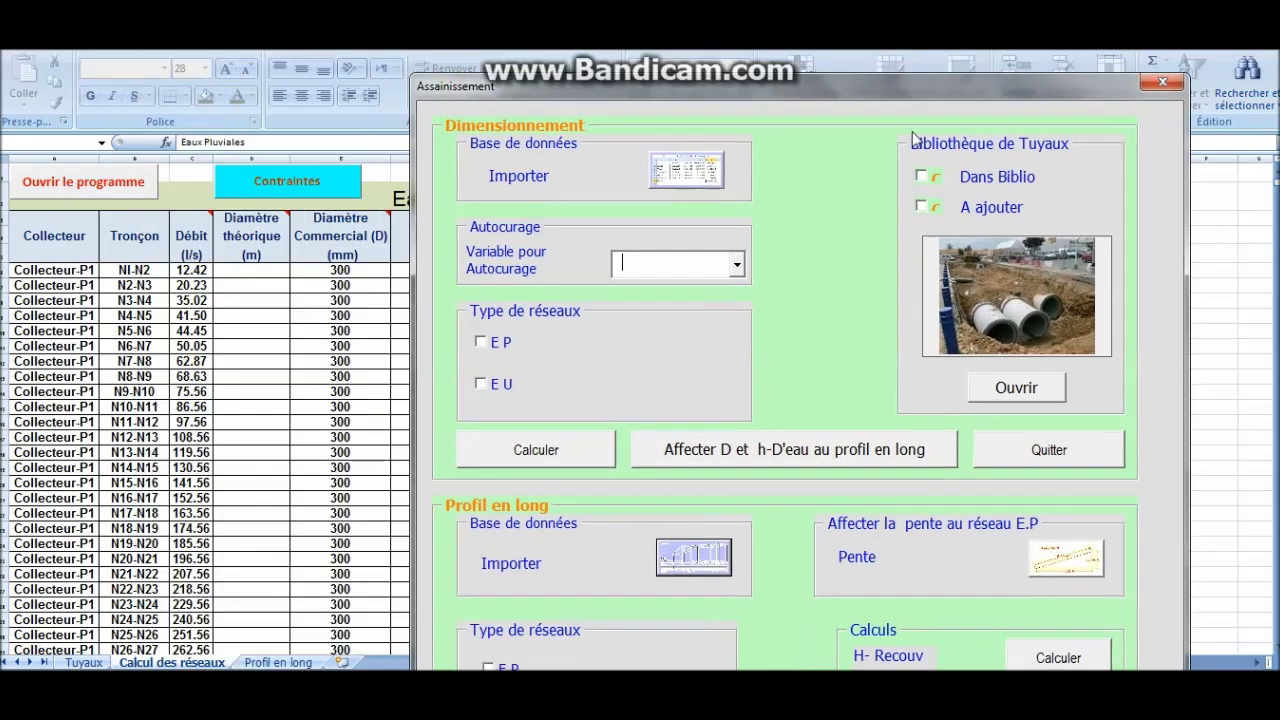
{"action": "left_click", "coordinate": [736, 264]}
{"action": "left_click", "coordinate": [650, 287]}
{"action": "left_click", "coordinate": [481, 342]}
{"action": "left_click", "coordinate": [536, 460]}
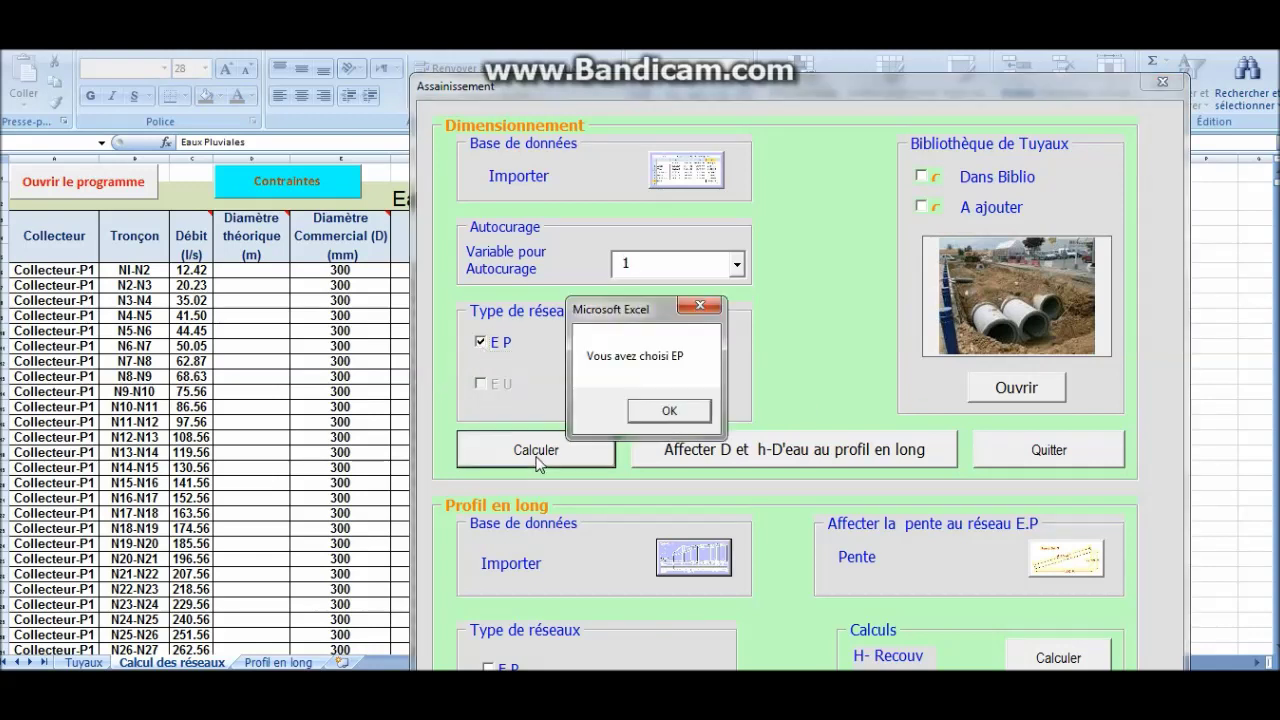
{"action": "left_click", "coordinate": [669, 412]}
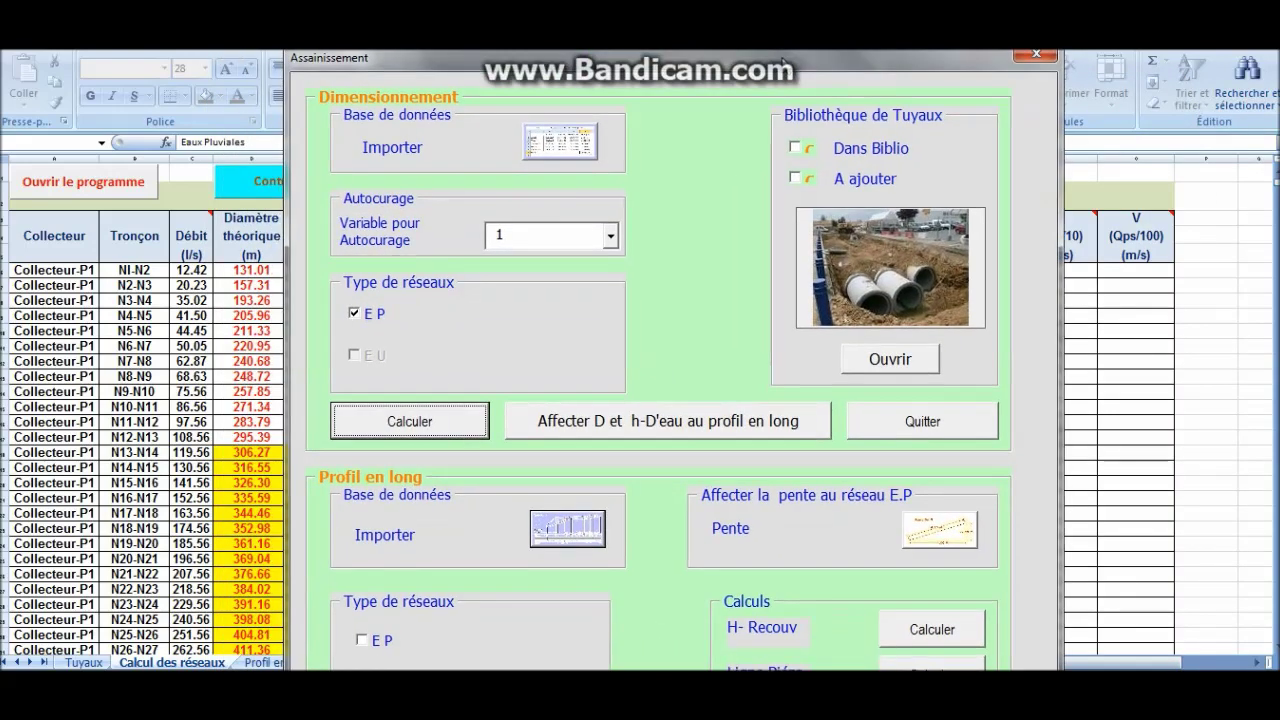
Set the self-cleaning variable to 10 and calculate the E P network again.
{"action": "left_click_drag", "start_coordinate": [767, 65], "coordinate": [670, 67]}
{"action": "left_click", "coordinate": [512, 240]}
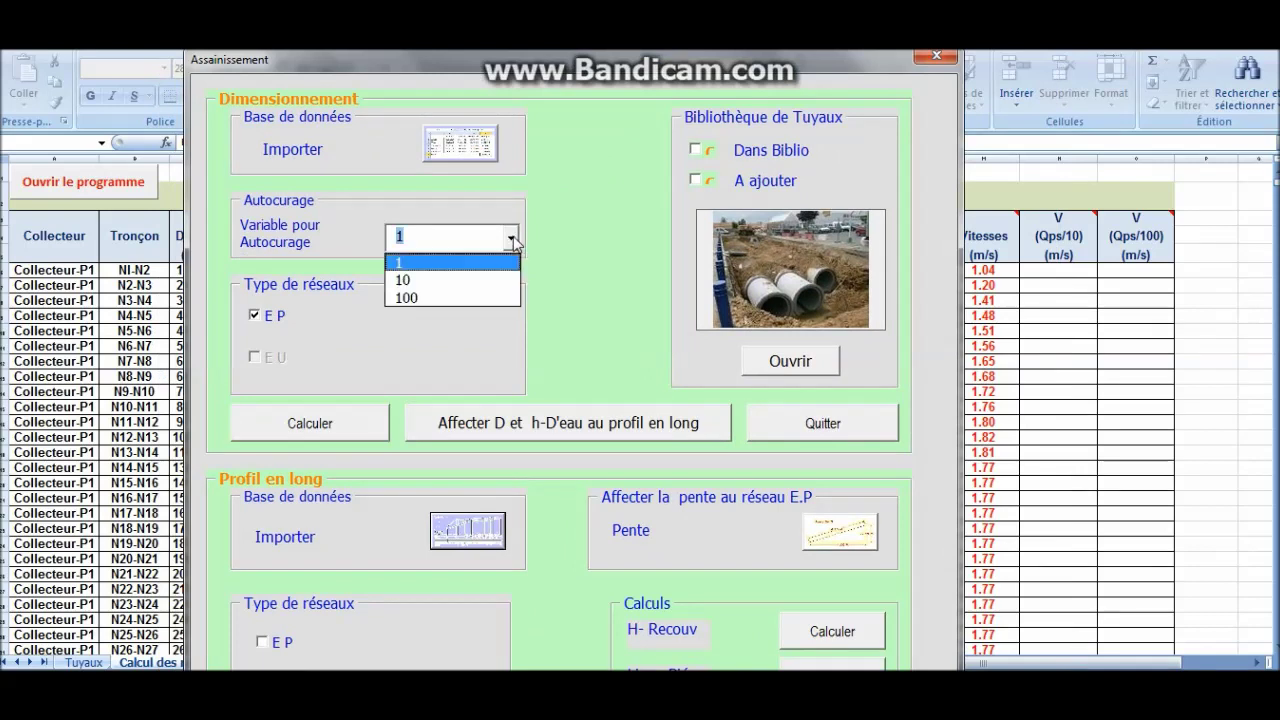
{"action": "left_click", "coordinate": [443, 280]}
{"action": "left_click", "coordinate": [343, 430]}
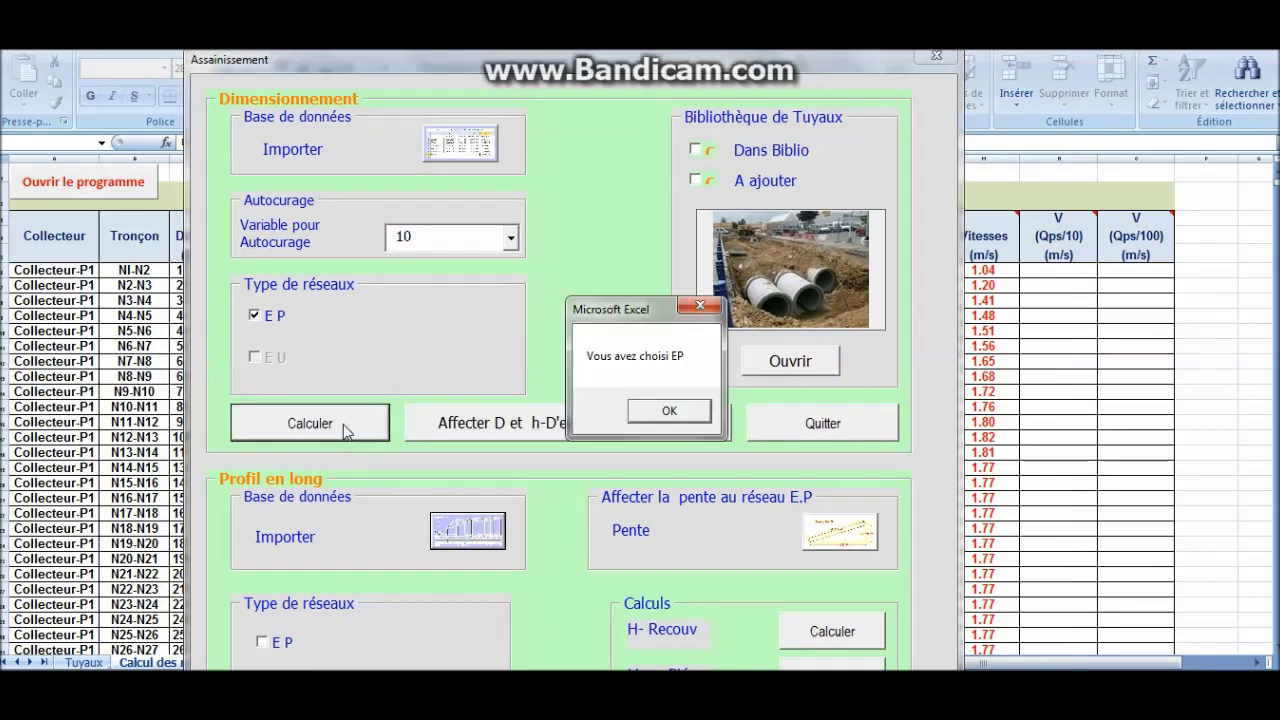
{"action": "left_click", "coordinate": [663, 410]}
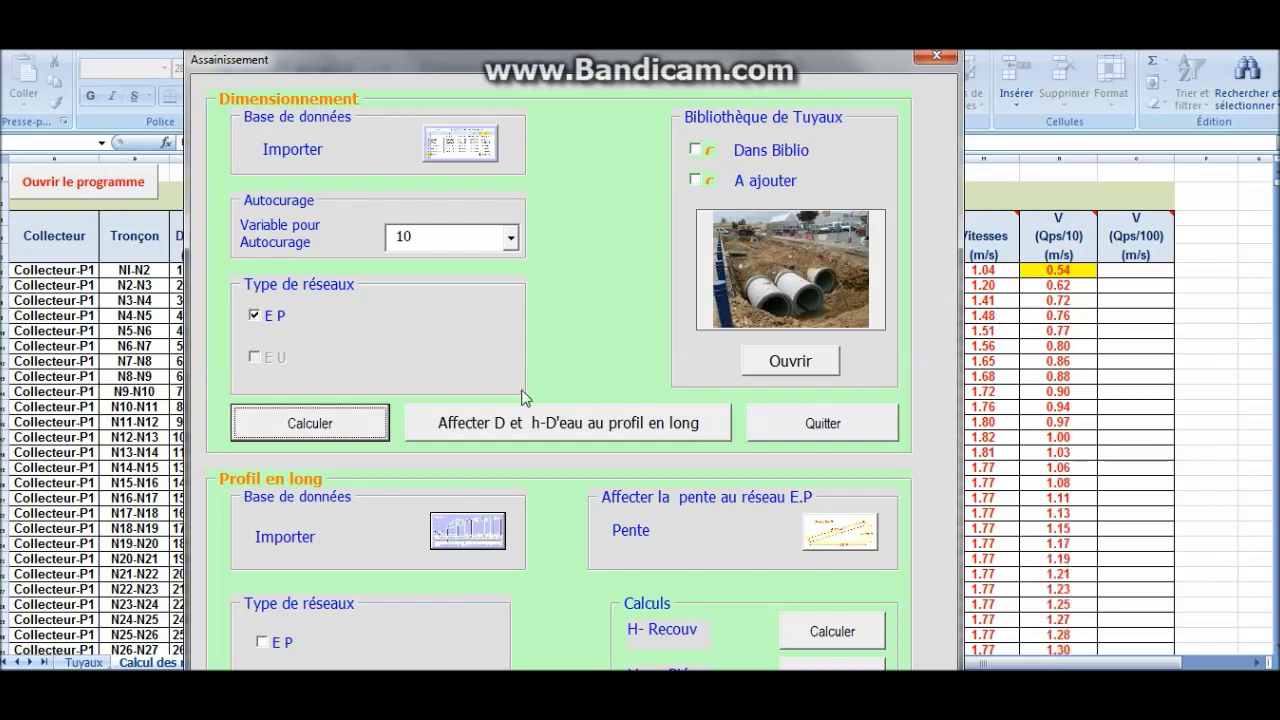
Recalculate the E P network with the self-cleaning variable at 100, and close the program window.
{"action": "left_click", "coordinate": [511, 240]}
{"action": "left_click", "coordinate": [450, 301]}
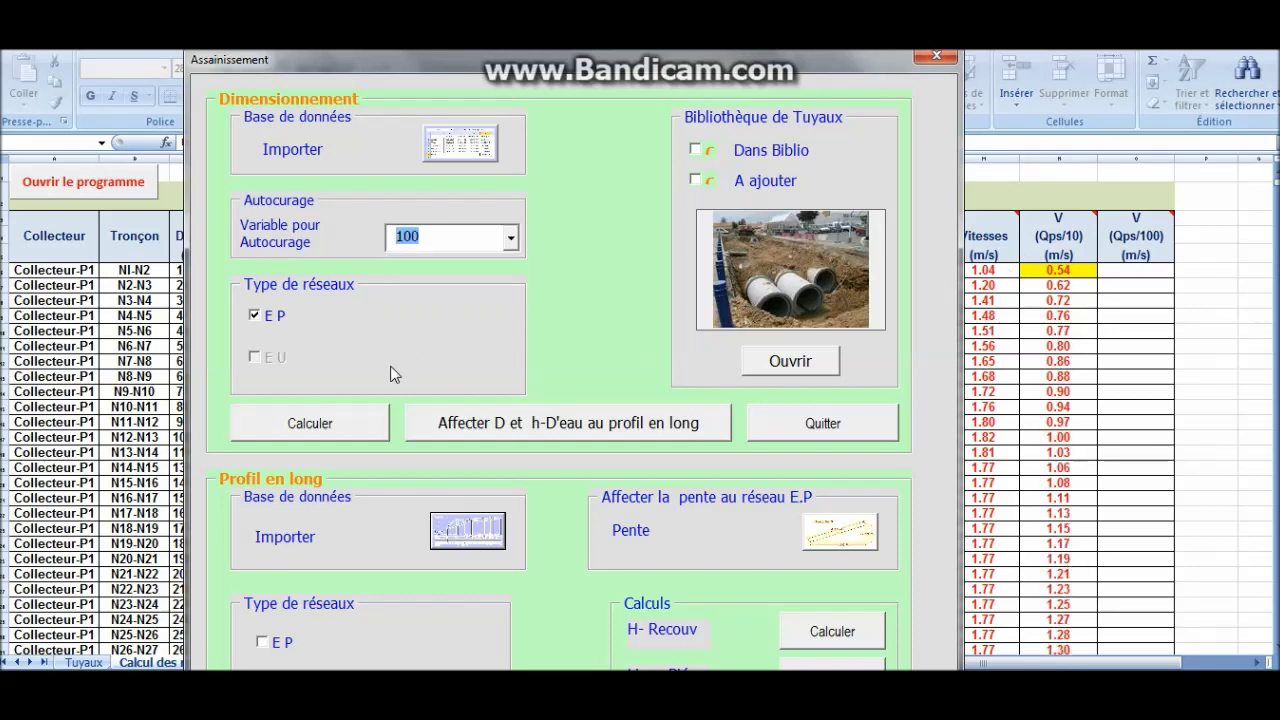
{"action": "left_click", "coordinate": [342, 427]}
{"action": "left_click", "coordinate": [665, 408]}
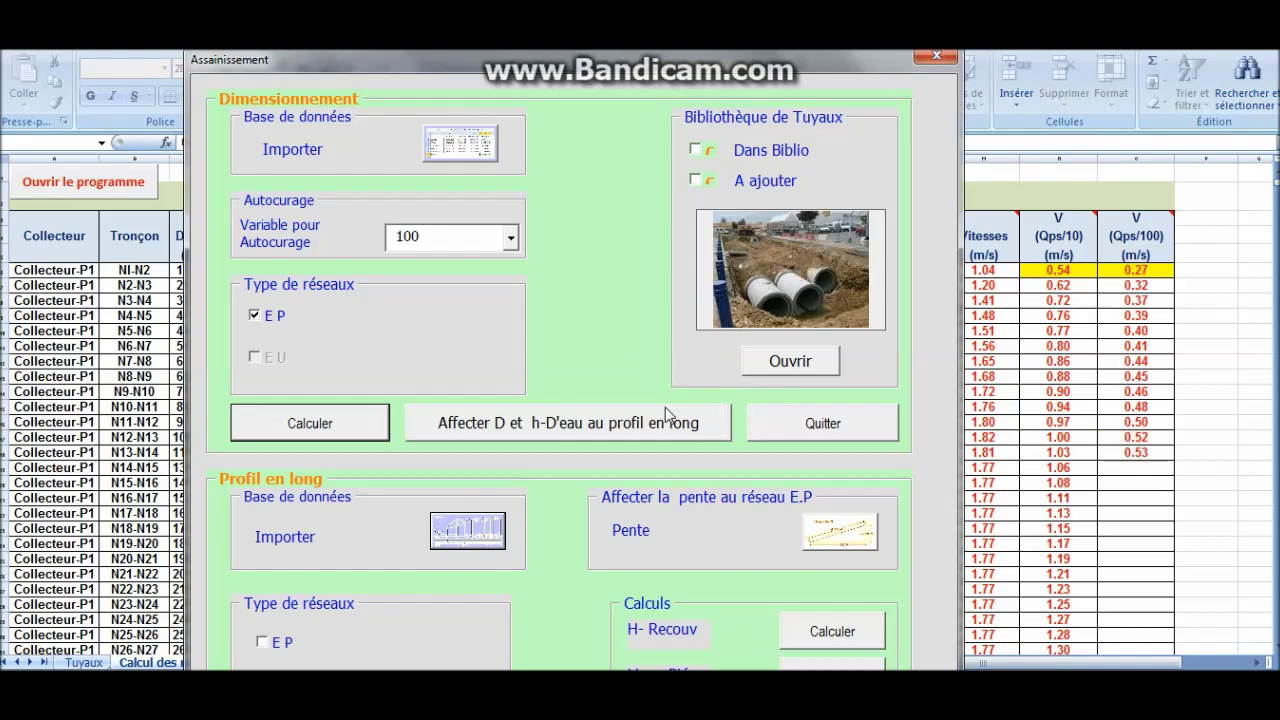
{"action": "left_click", "coordinate": [938, 60]}
Examine the highlighted V (Qps/10) and V (Qps/100) velocities of section N1-N2 and review the results down to N40-REJET.
{"action": "left_click", "coordinate": [1045, 270]}
{"action": "left_click", "coordinate": [1122, 273]}
{"action": "left_click", "coordinate": [1060, 271]}
{"action": "left_click", "coordinate": [1134, 274]}
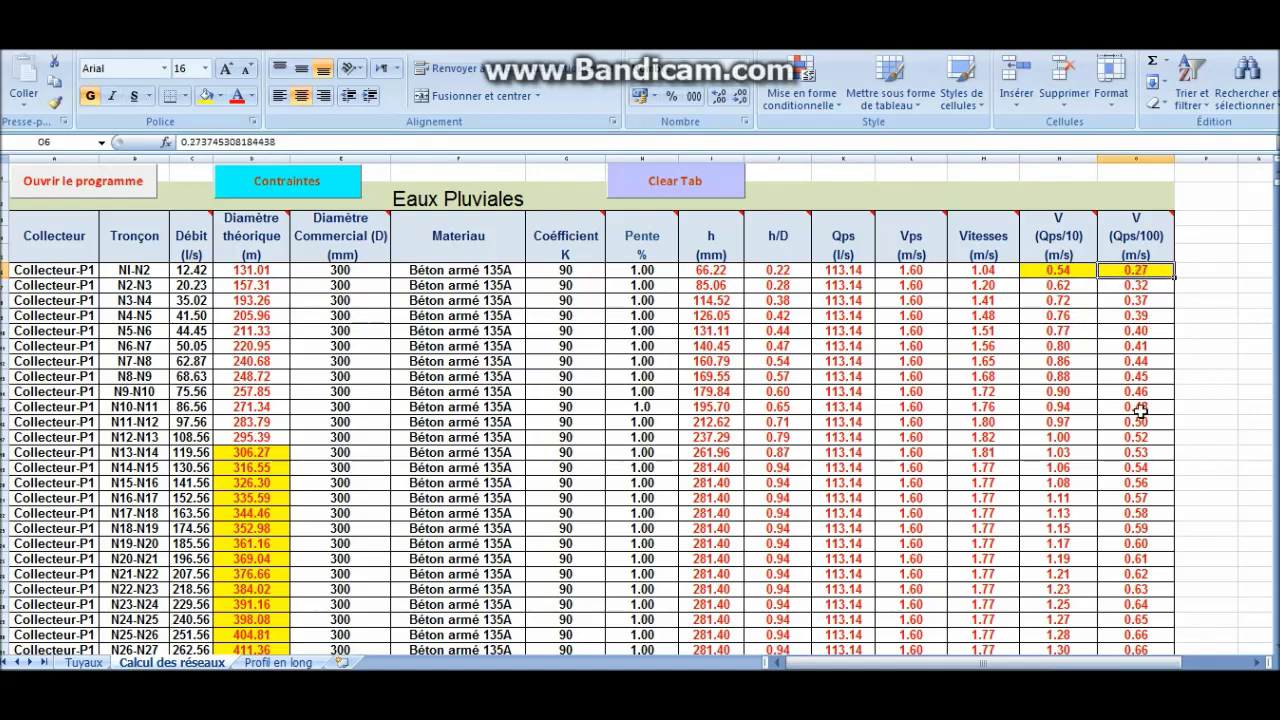
{"action": "scroll", "coordinate": [962, 500], "scroll_direction": "down", "scroll_amount": 14}
{"action": "scroll", "coordinate": [975, 538], "scroll_direction": "up", "scroll_amount": 8}
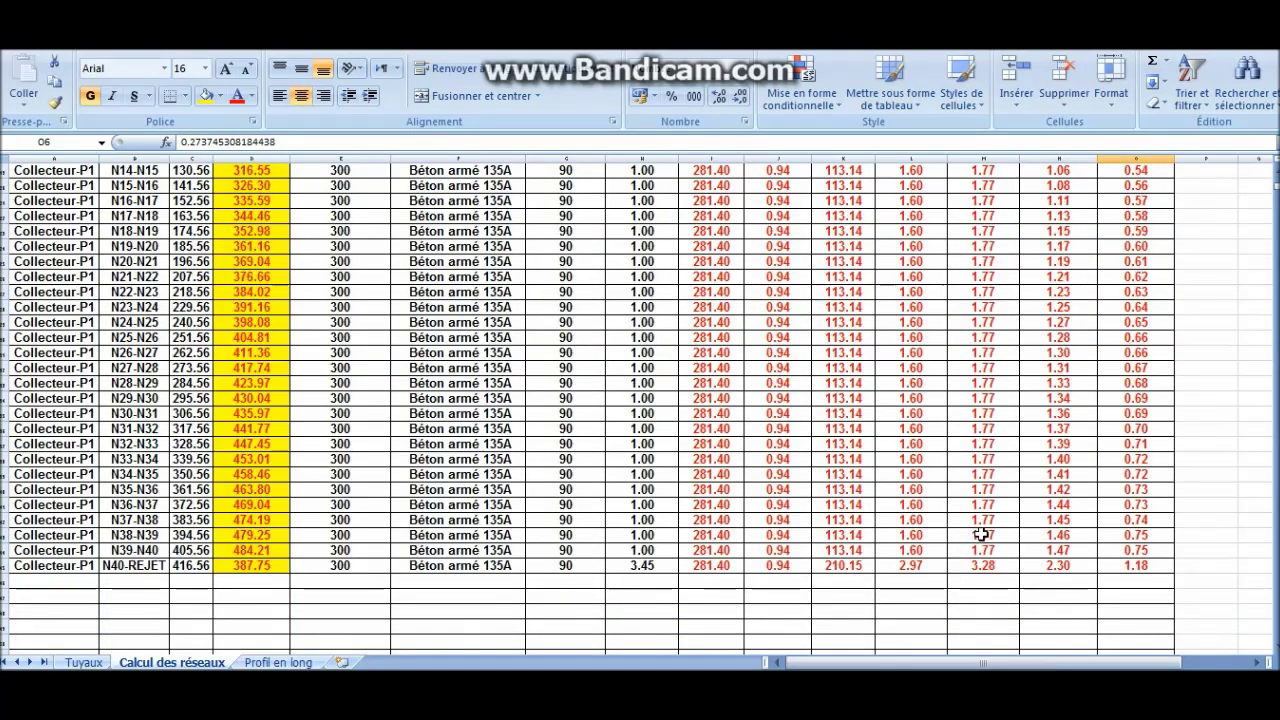
Set the commercial diameter of section N13-N14 to 400 mm.
{"action": "scroll", "coordinate": [570, 560], "scroll_direction": "up", "scroll_amount": 8}
{"action": "scroll", "coordinate": [620, 450], "scroll_direction": "down", "scroll_amount": 5}
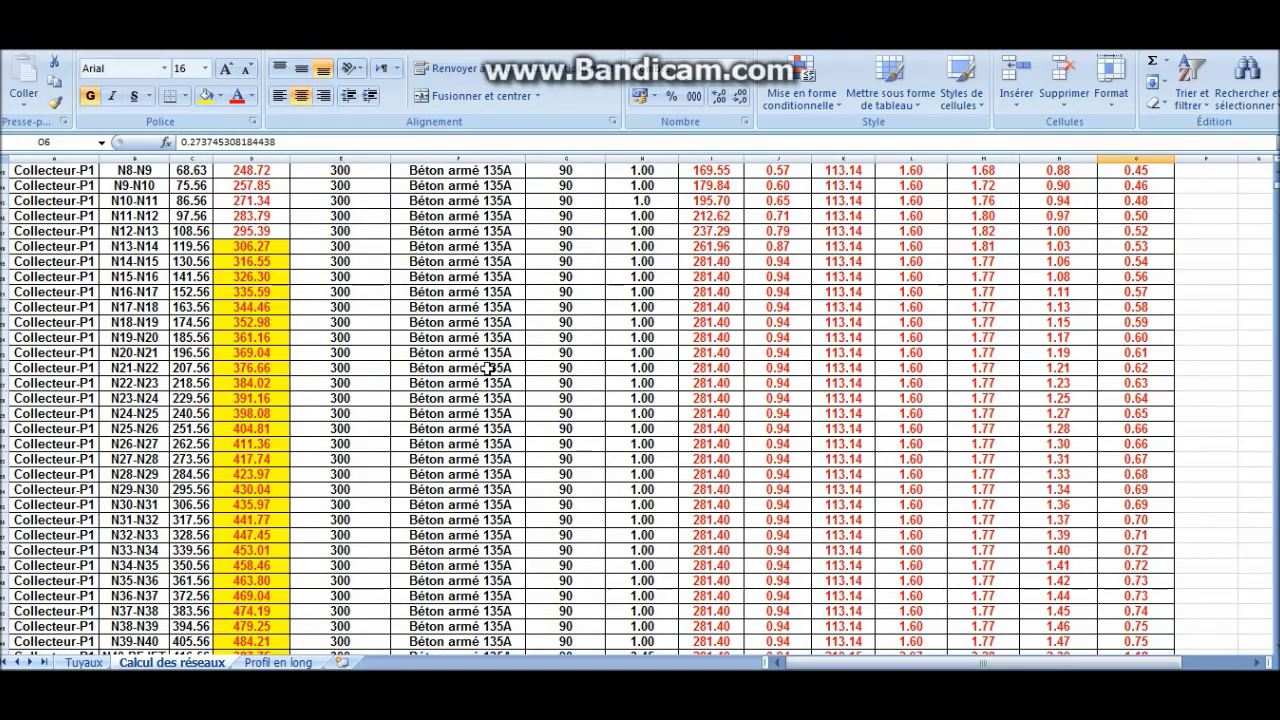
{"action": "left_click", "coordinate": [249, 248]}
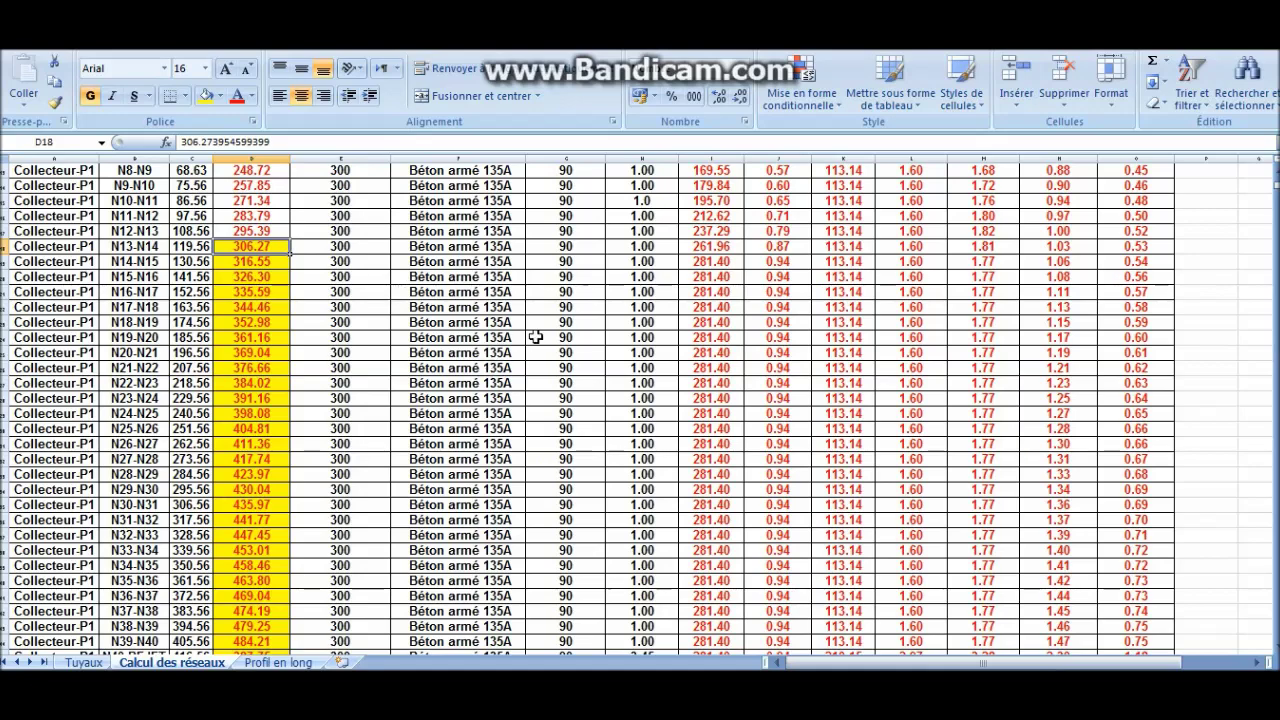
{"action": "scroll", "coordinate": [550, 335], "scroll_direction": "up", "scroll_amount": 4}
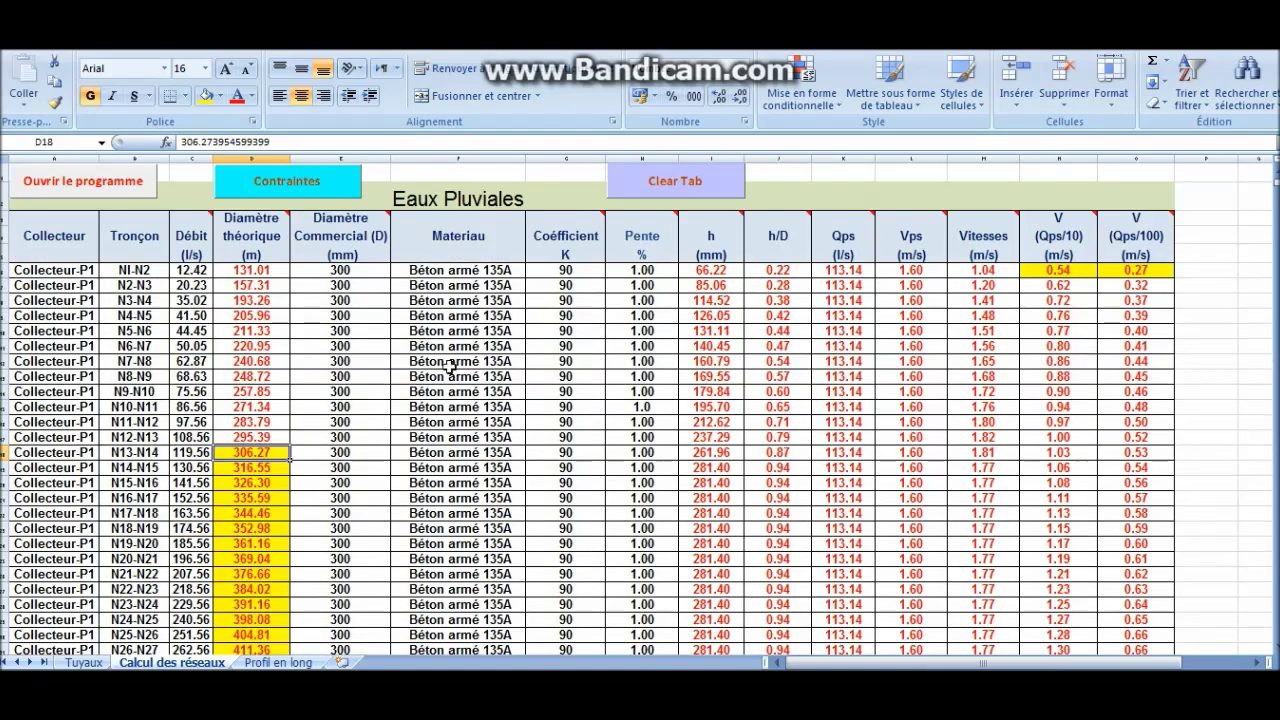
{"action": "left_click", "coordinate": [340, 452]}
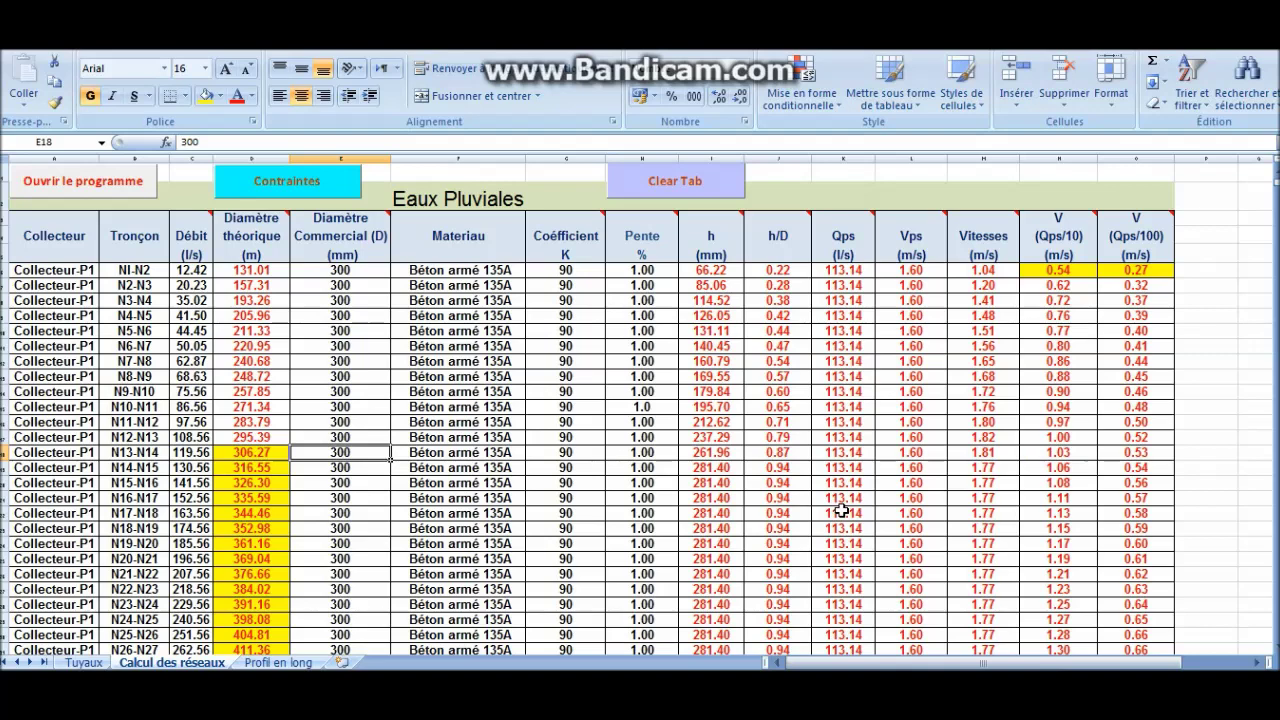
{"action": "scroll", "coordinate": [614, 411], "scroll_direction": "down", "scroll_amount": 3}
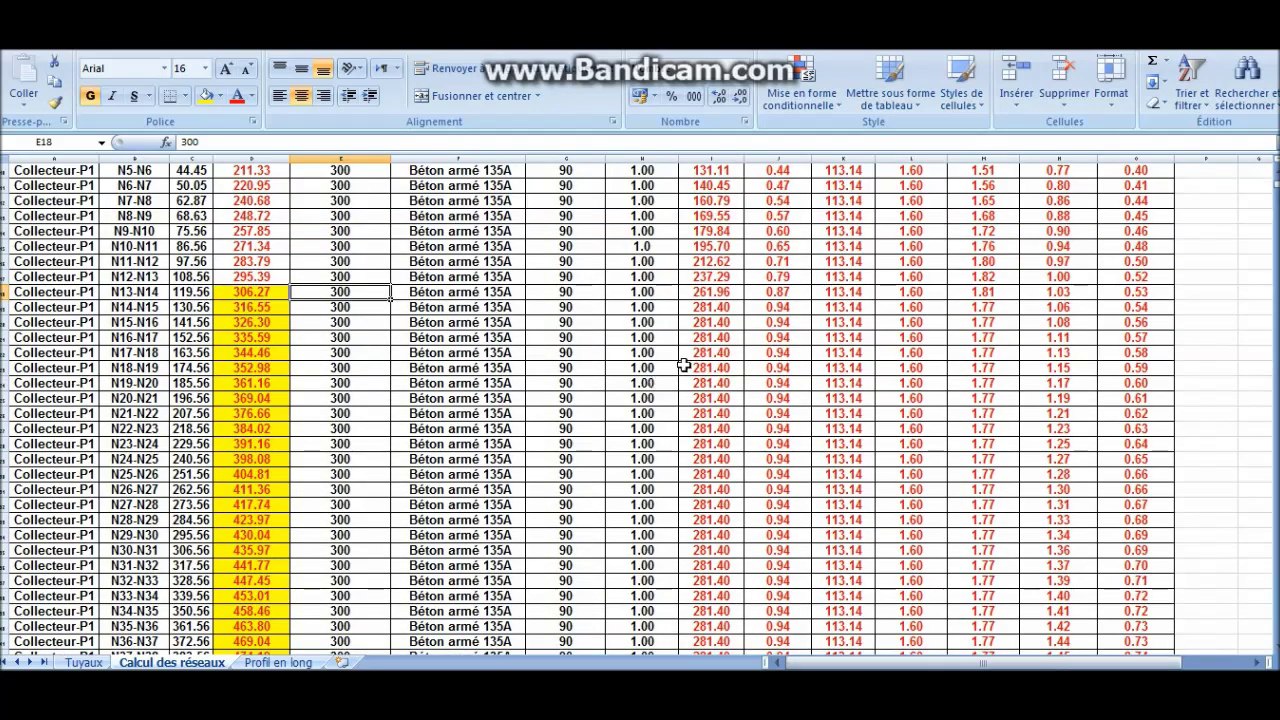
{"action": "type", "text": "4000"}
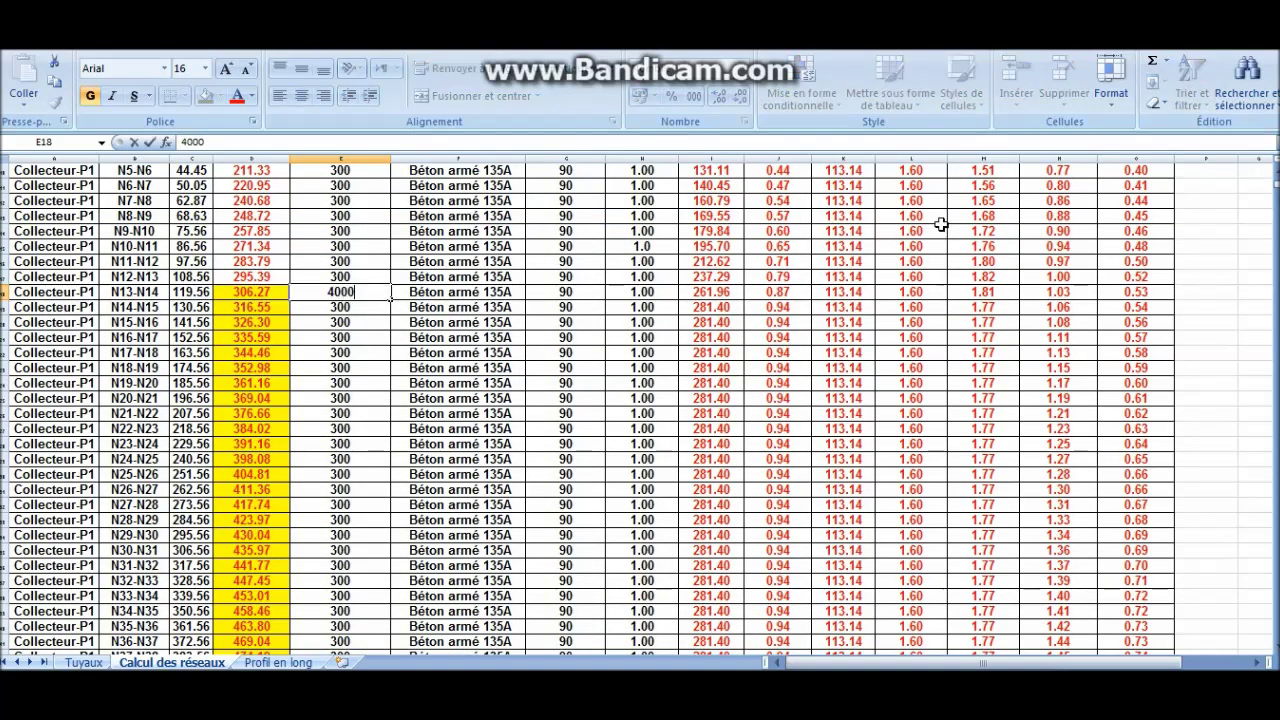
{"action": "key", "text": "BackSpace"}
{"action": "key", "text": "BackSpace"}
{"action": "type", "text": "0"}
{"action": "left_click", "coordinate": [868, 308]}
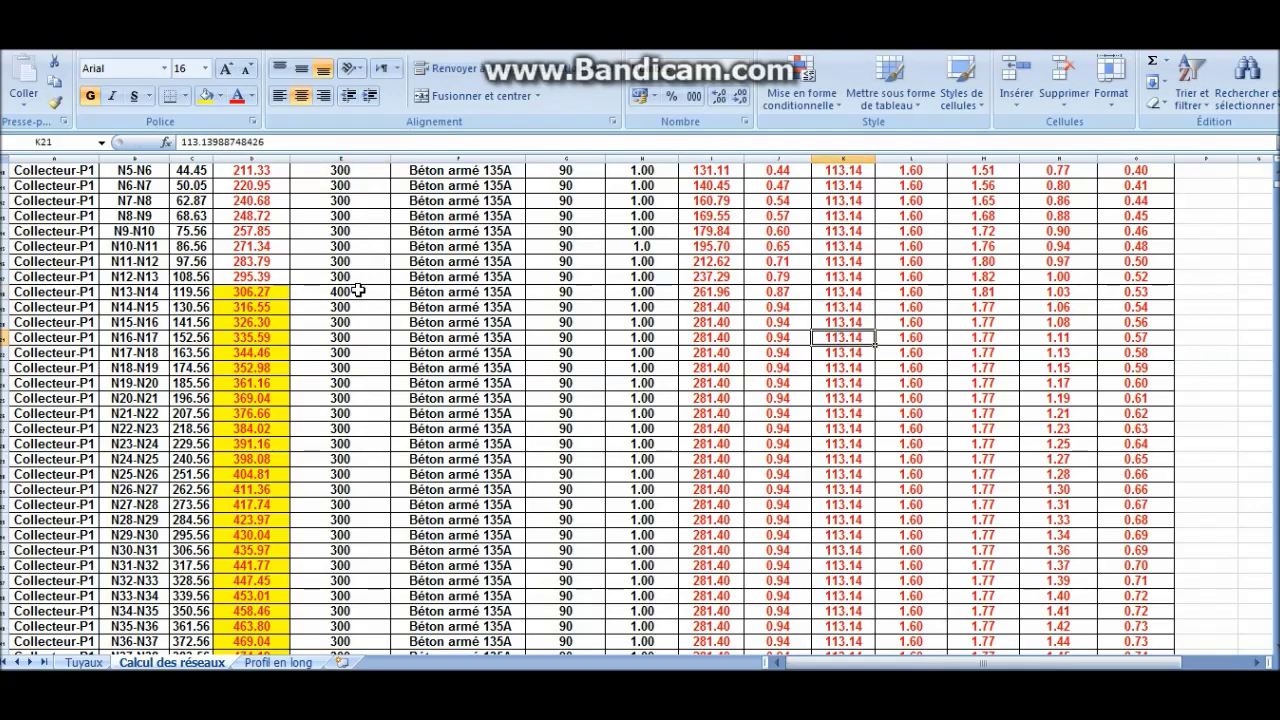
Copy the 400 mm commercial diameter of N13-N14 to all sections from N14-N15 through N40-REJET.
{"action": "left_click", "coordinate": [358, 291]}
{"action": "right_click", "coordinate": [358, 291]}
{"action": "left_click", "coordinate": [402, 323]}
{"action": "left_click_drag", "start_coordinate": [341, 307], "coordinate": [355, 627]}
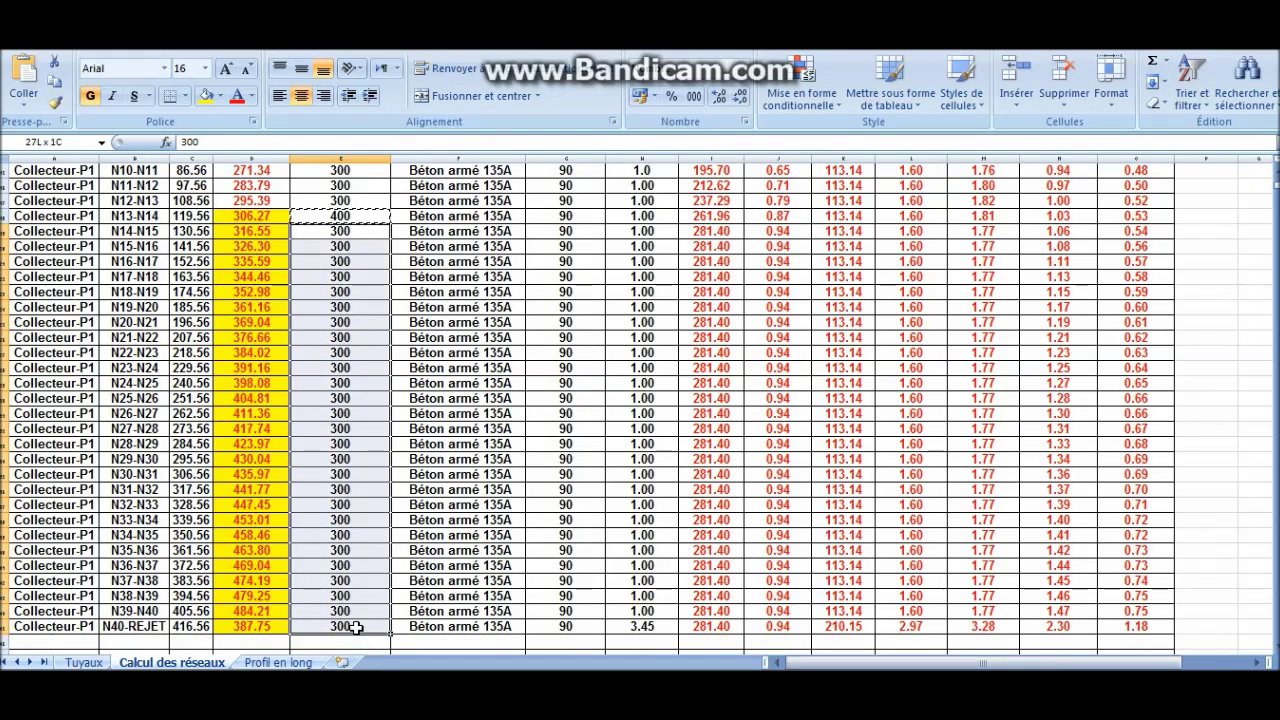
{"action": "left_click_drag", "start_coordinate": [341, 236], "coordinate": [348, 628]}
{"action": "right_click", "coordinate": [337, 341]}
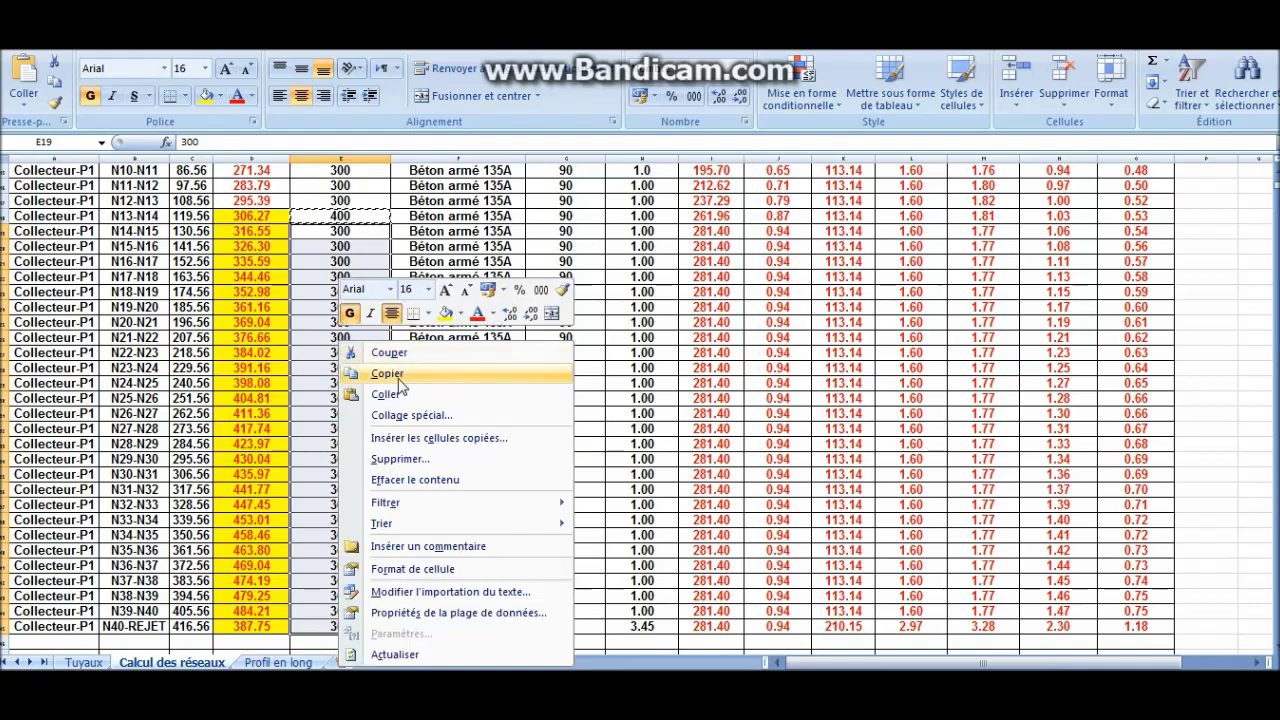
{"action": "left_click", "coordinate": [386, 395]}
Open the calculation program and calculate the EP network with the Autocurage variable set to 1.
{"action": "scroll", "coordinate": [600, 355], "scroll_direction": "up", "scroll_amount": 5}
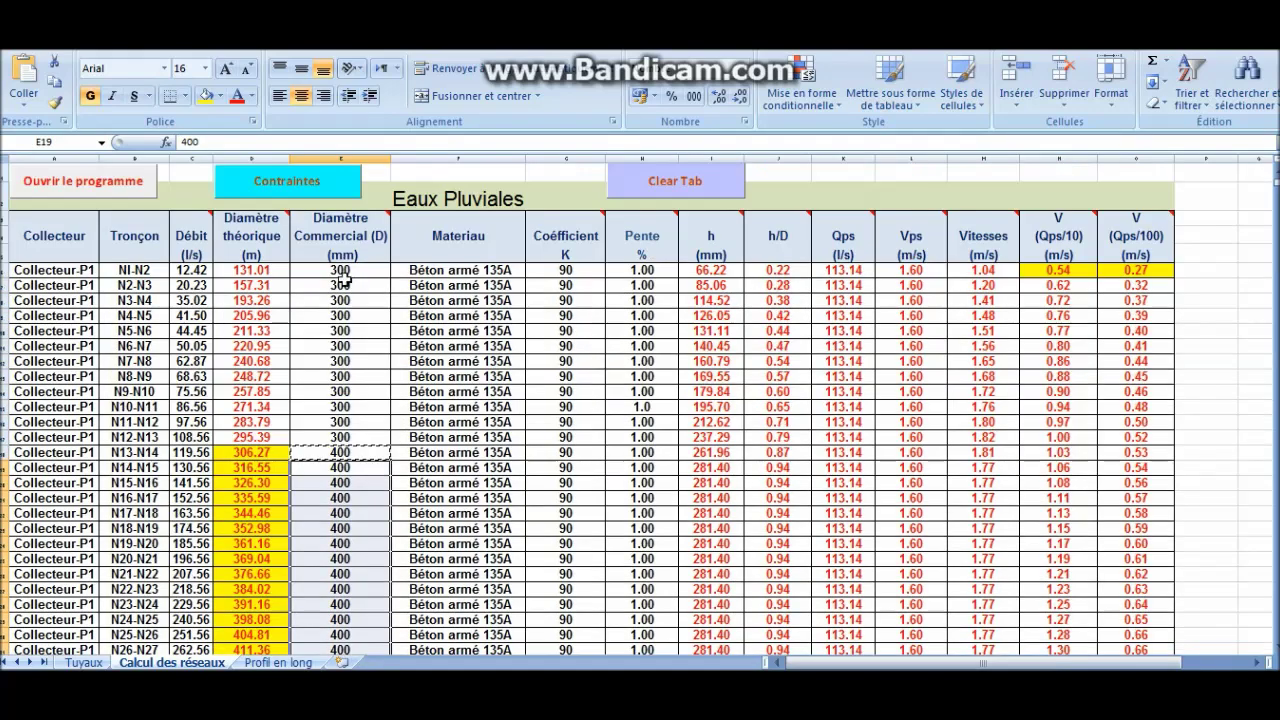
{"action": "left_click", "coordinate": [117, 190]}
{"action": "left_click", "coordinate": [580, 187]}
{"action": "left_click", "coordinate": [470, 206]}
{"action": "left_click", "coordinate": [323, 264]}
{"action": "left_click", "coordinate": [376, 376]}
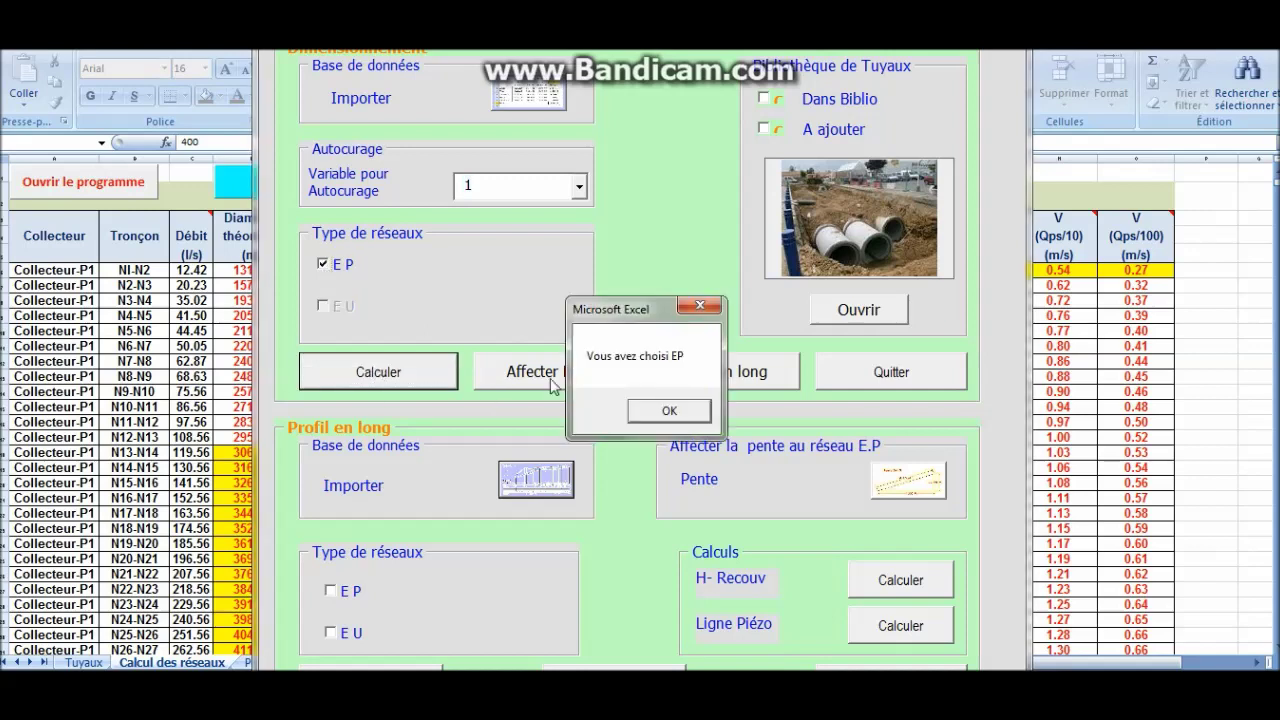
{"action": "left_click", "coordinate": [640, 412]}
Calculate the EP network with Autocurage variables 10 and 100, and close the form to check the last sections.
{"action": "left_click", "coordinate": [580, 187]}
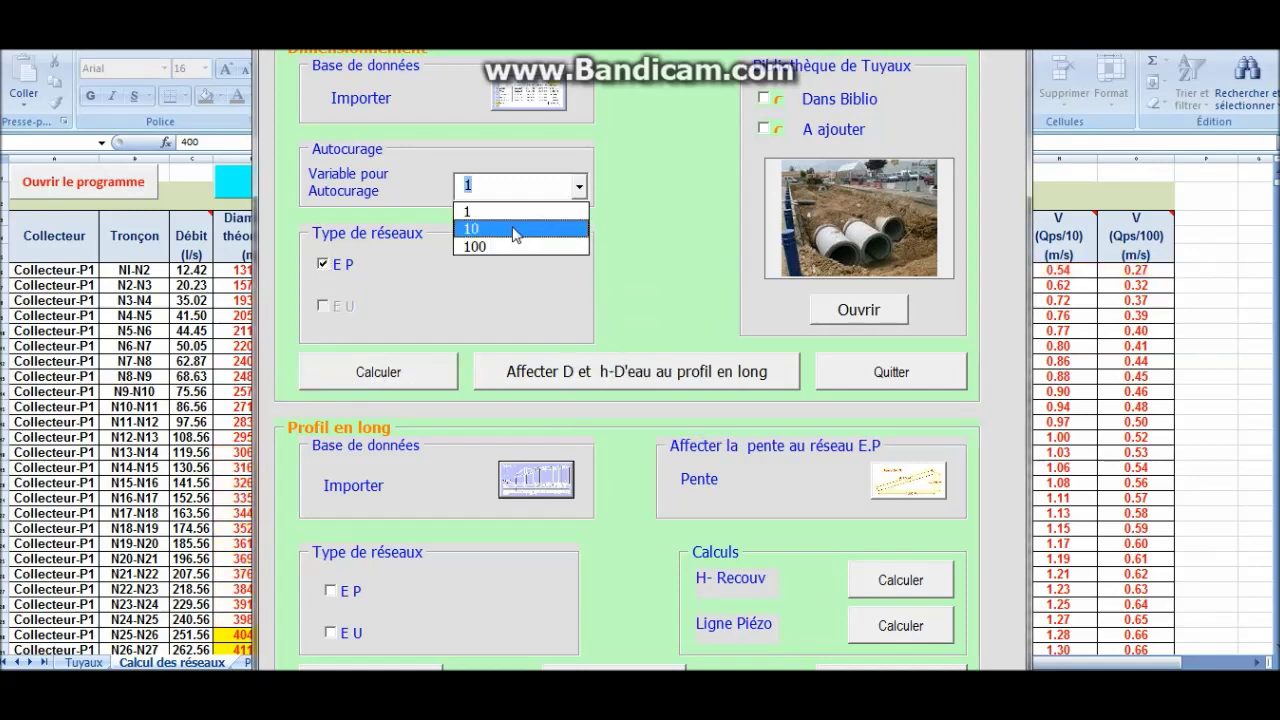
{"action": "left_click", "coordinate": [533, 229]}
{"action": "left_click", "coordinate": [403, 372]}
{"action": "left_click", "coordinate": [664, 412]}
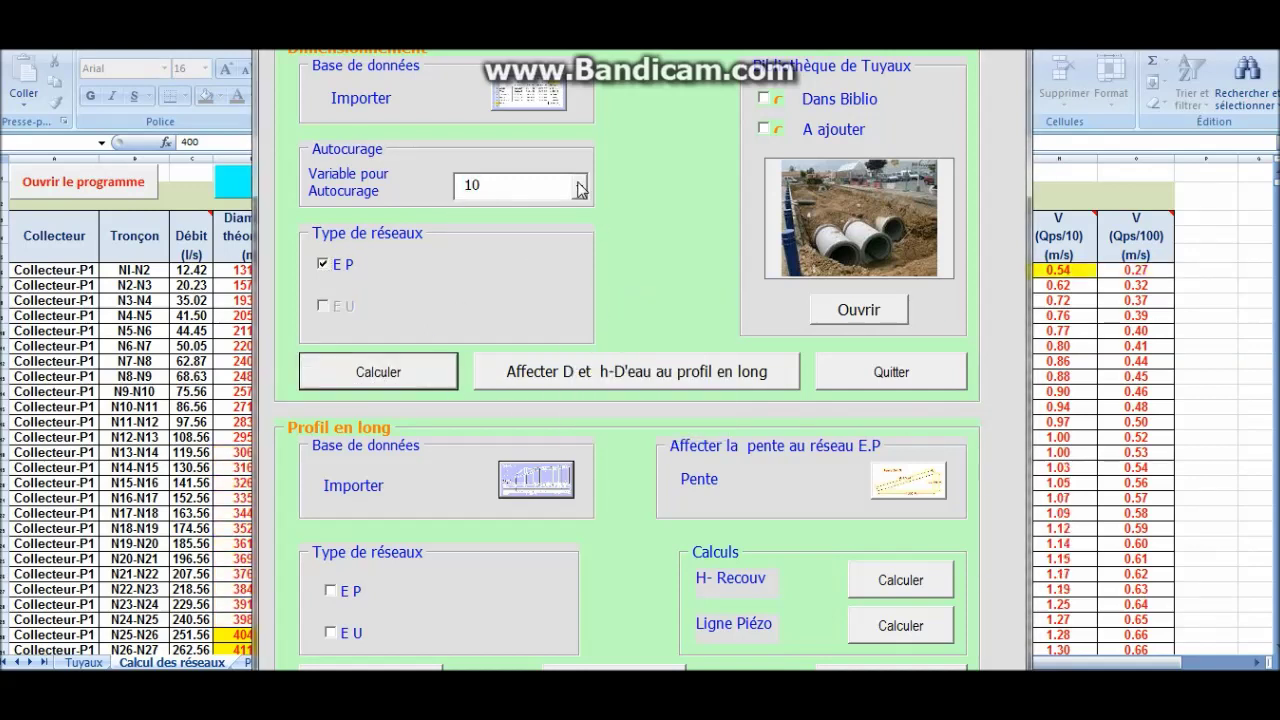
{"action": "left_click", "coordinate": [580, 187]}
{"action": "left_click", "coordinate": [515, 247]}
{"action": "left_click", "coordinate": [430, 374]}
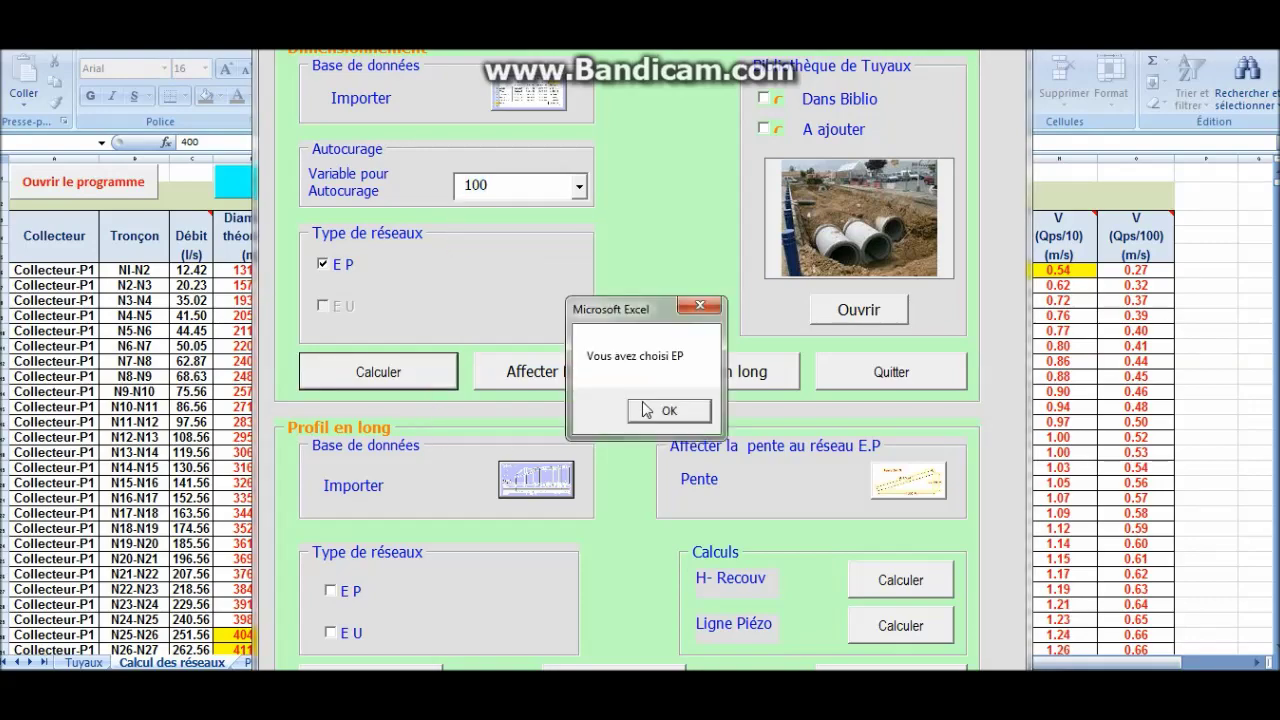
{"action": "left_click", "coordinate": [650, 412]}
{"action": "left_click", "coordinate": [891, 371]}
{"action": "scroll", "coordinate": [466, 394], "scroll_direction": "down", "scroll_amount": 10}
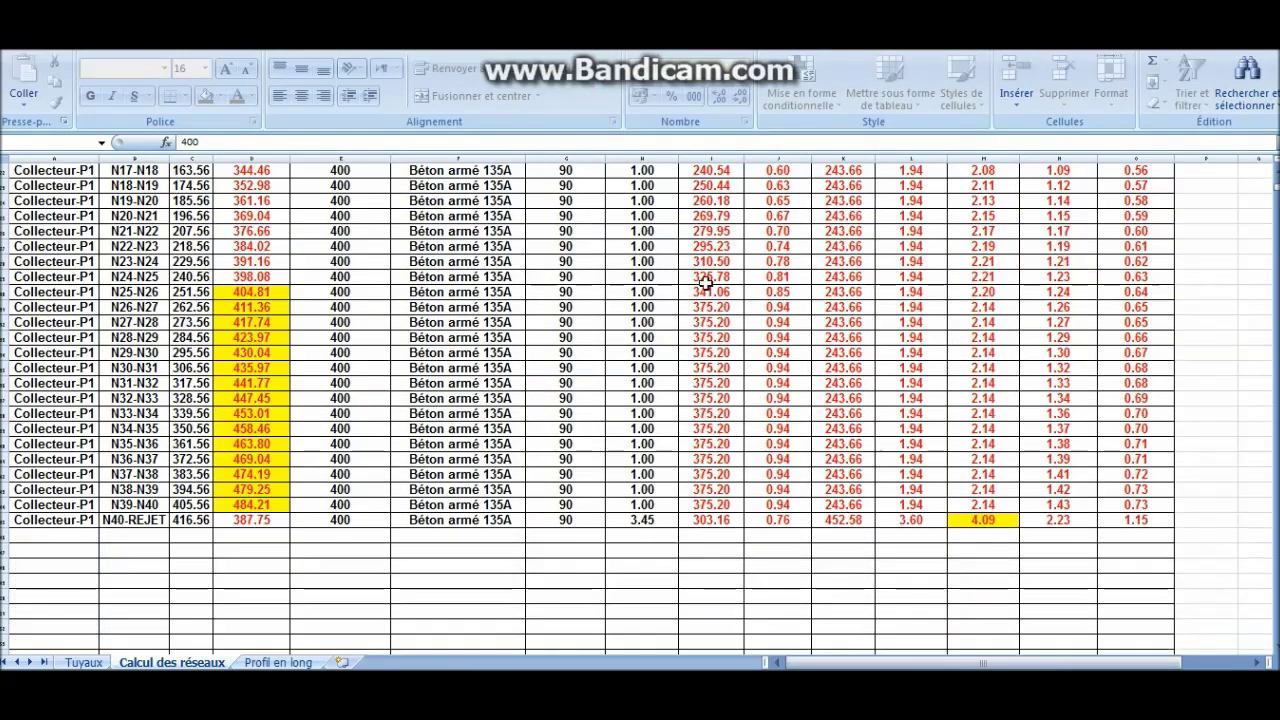
Open Diamètre théorique.docx from the projet folder on the desktop.
{"action": "left_click", "coordinate": [460, 520]}
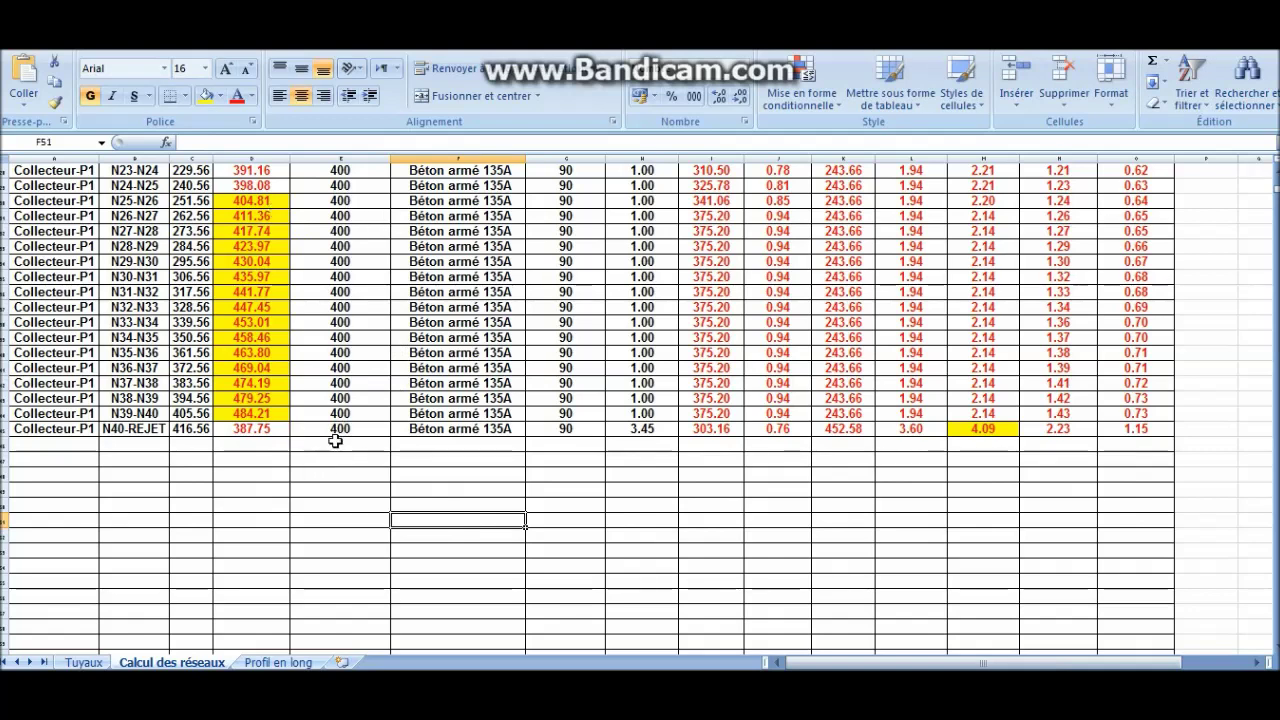
{"action": "left_click", "coordinate": [645, 429]}
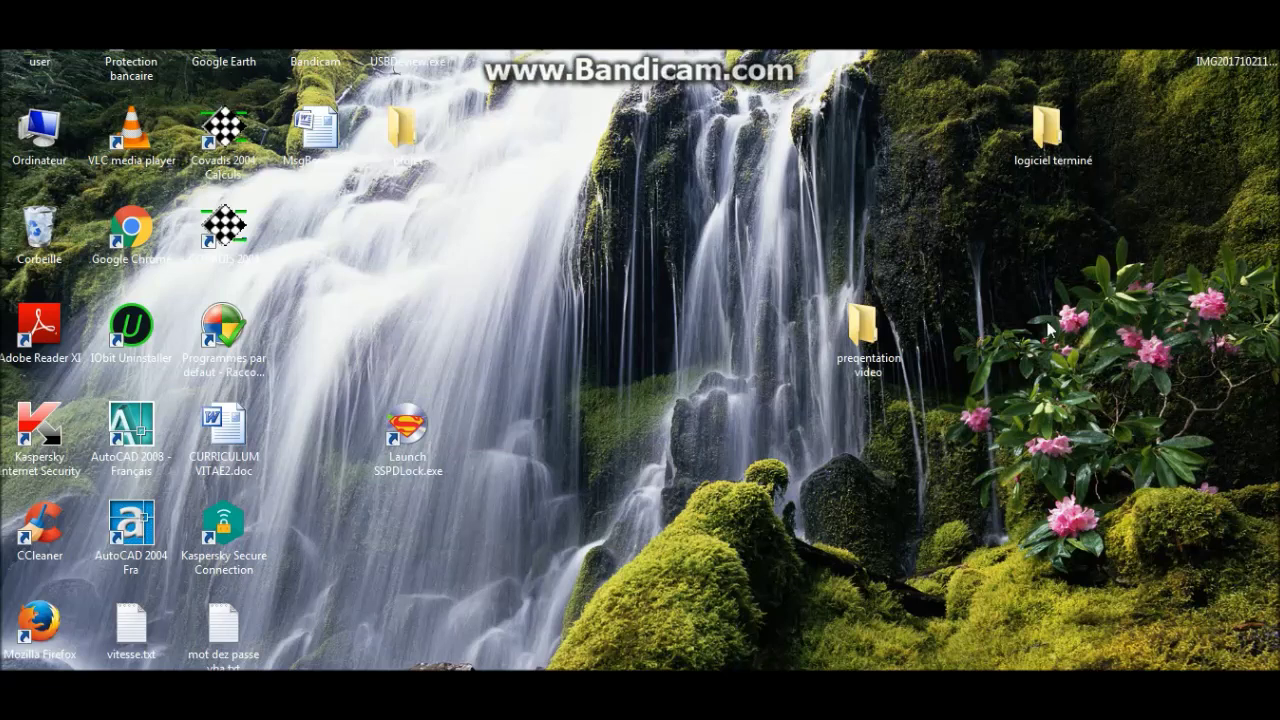
{"action": "double_click", "coordinate": [409, 123]}
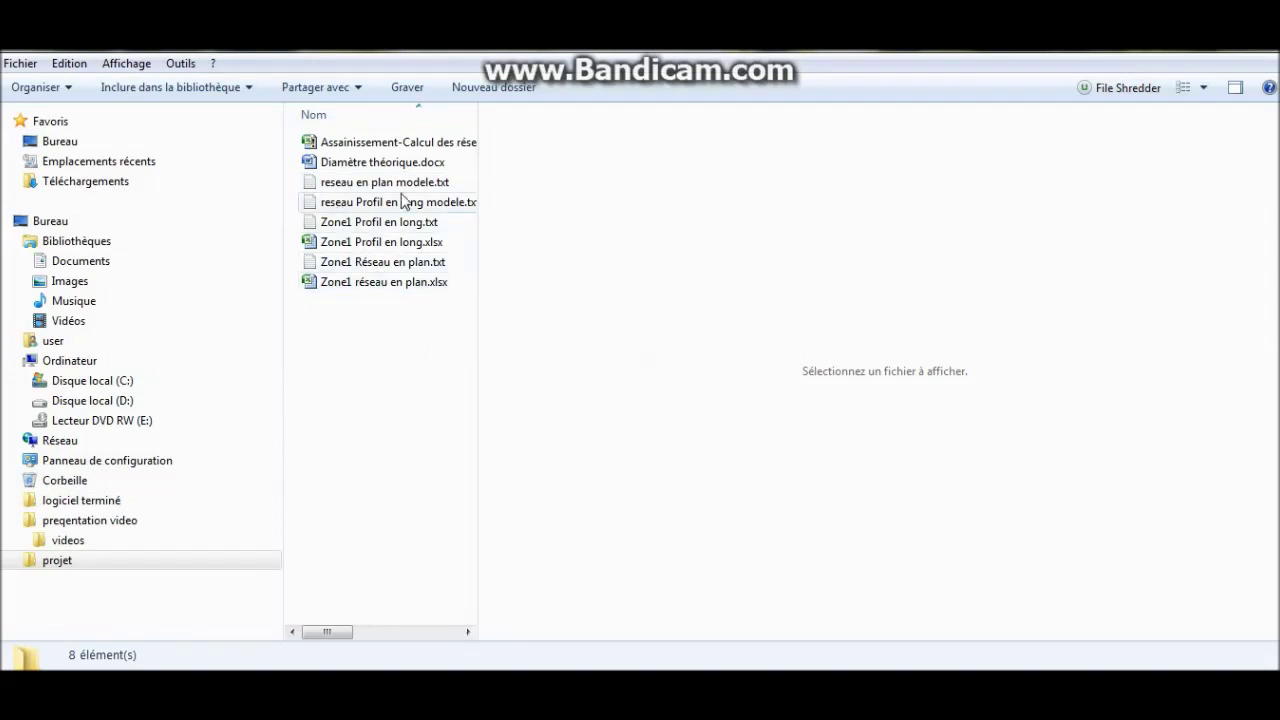
{"action": "left_click", "coordinate": [385, 171]}
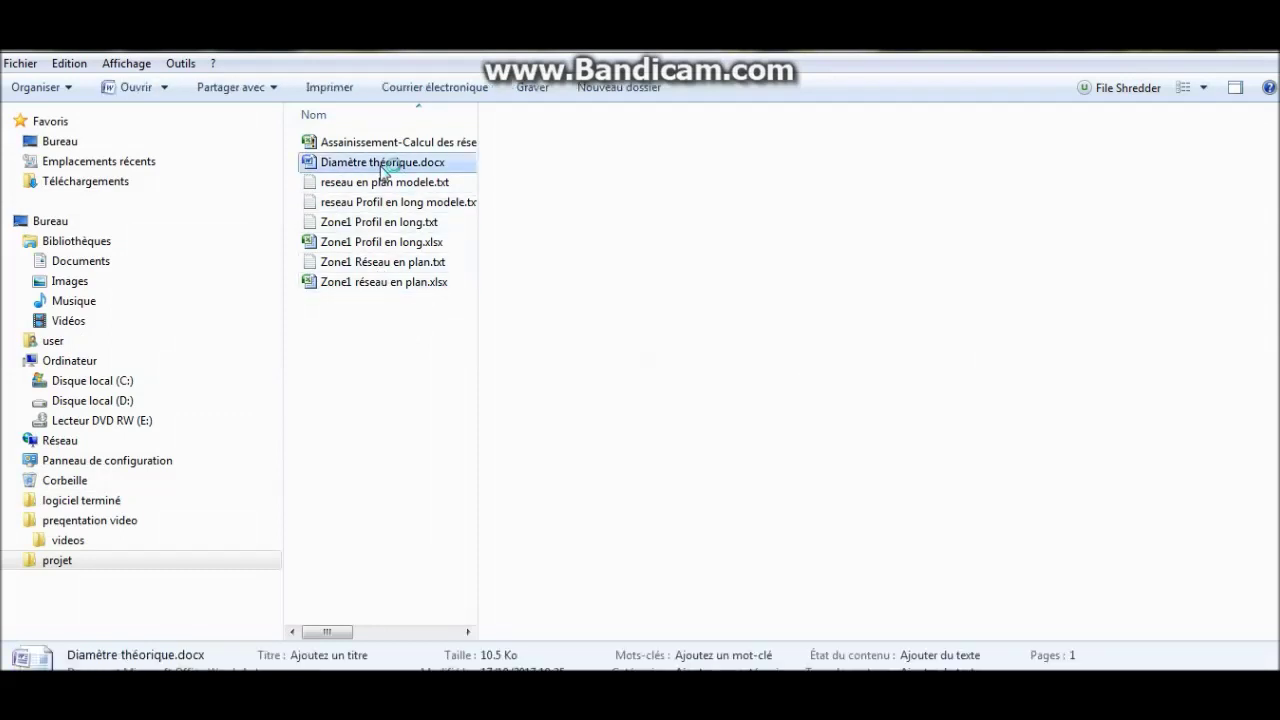
{"action": "double_click", "coordinate": [385, 171]}
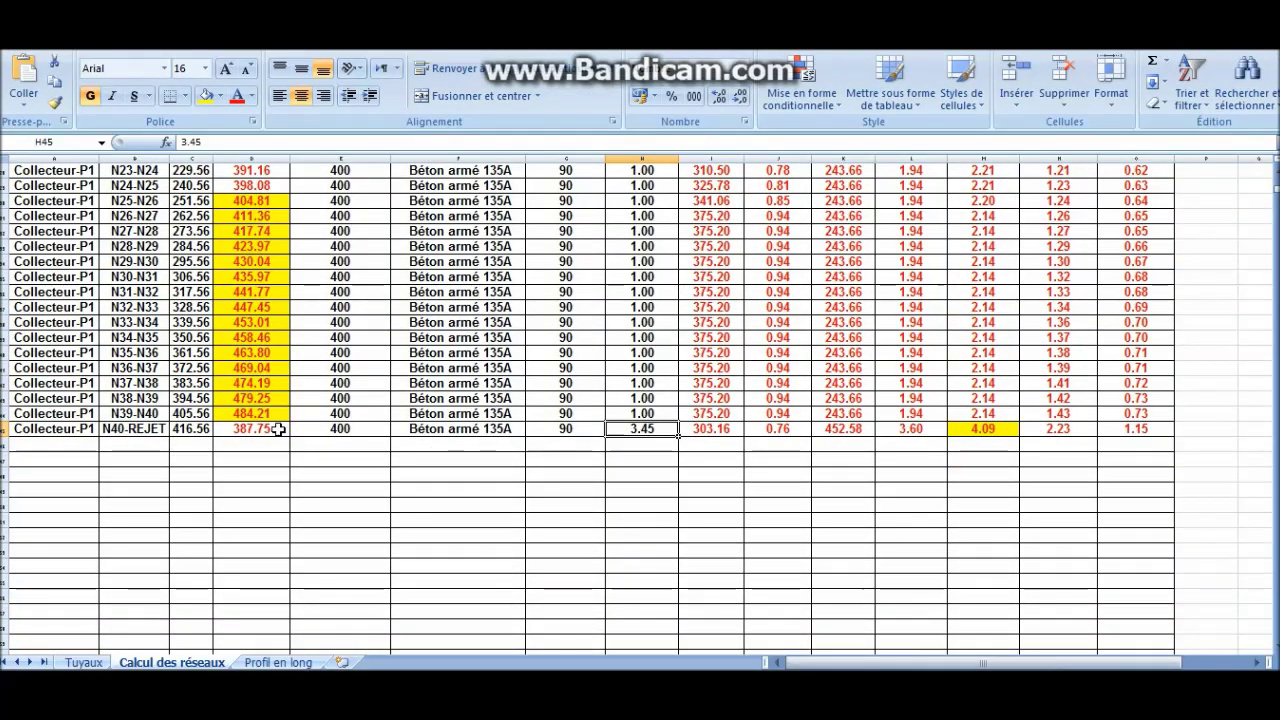
Back in the network calculation sheet, set the slope of section N40-REJET to 2 %.
{"action": "left_click", "coordinate": [348, 429]}
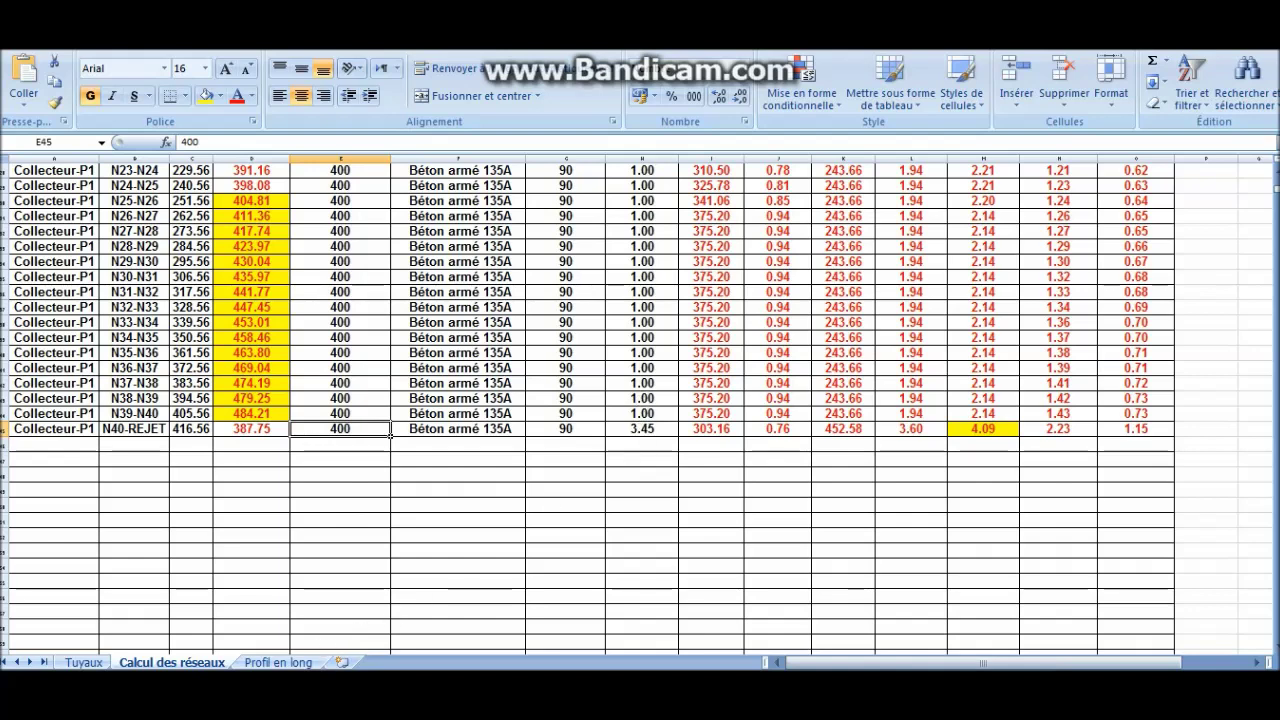
{"action": "left_click", "coordinate": [412, 626]}
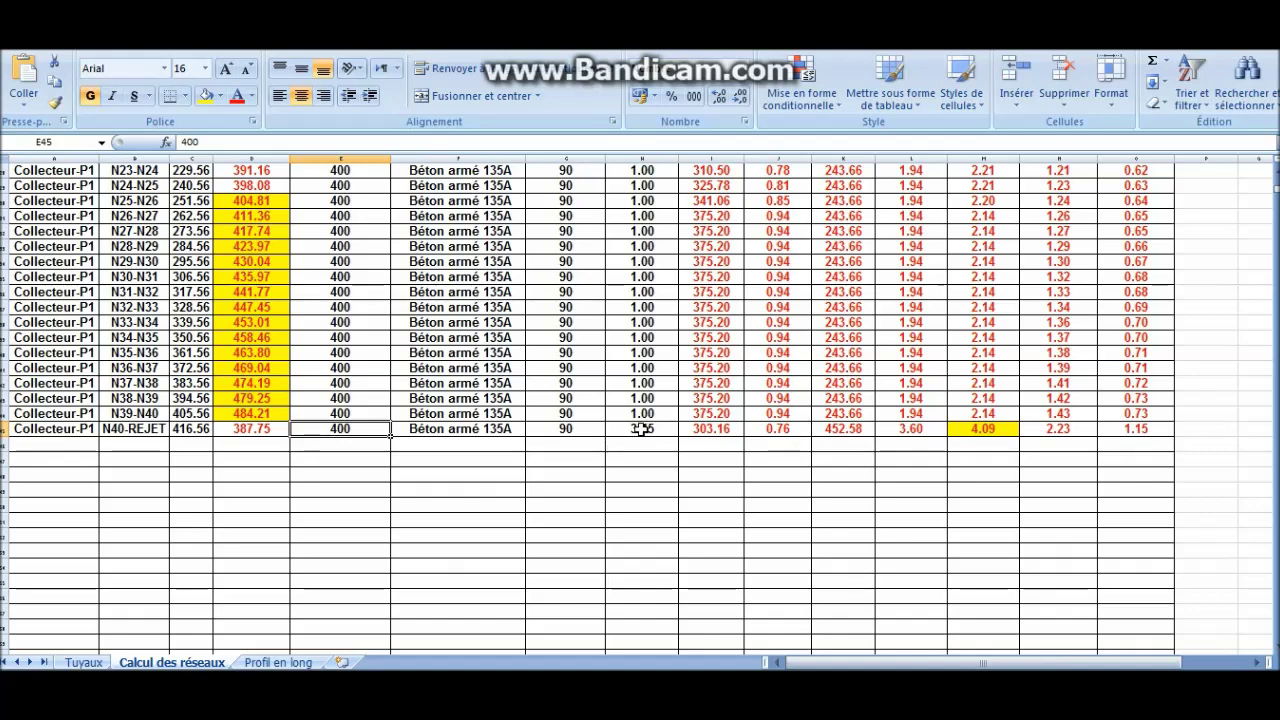
{"action": "left_click", "coordinate": [643, 429]}
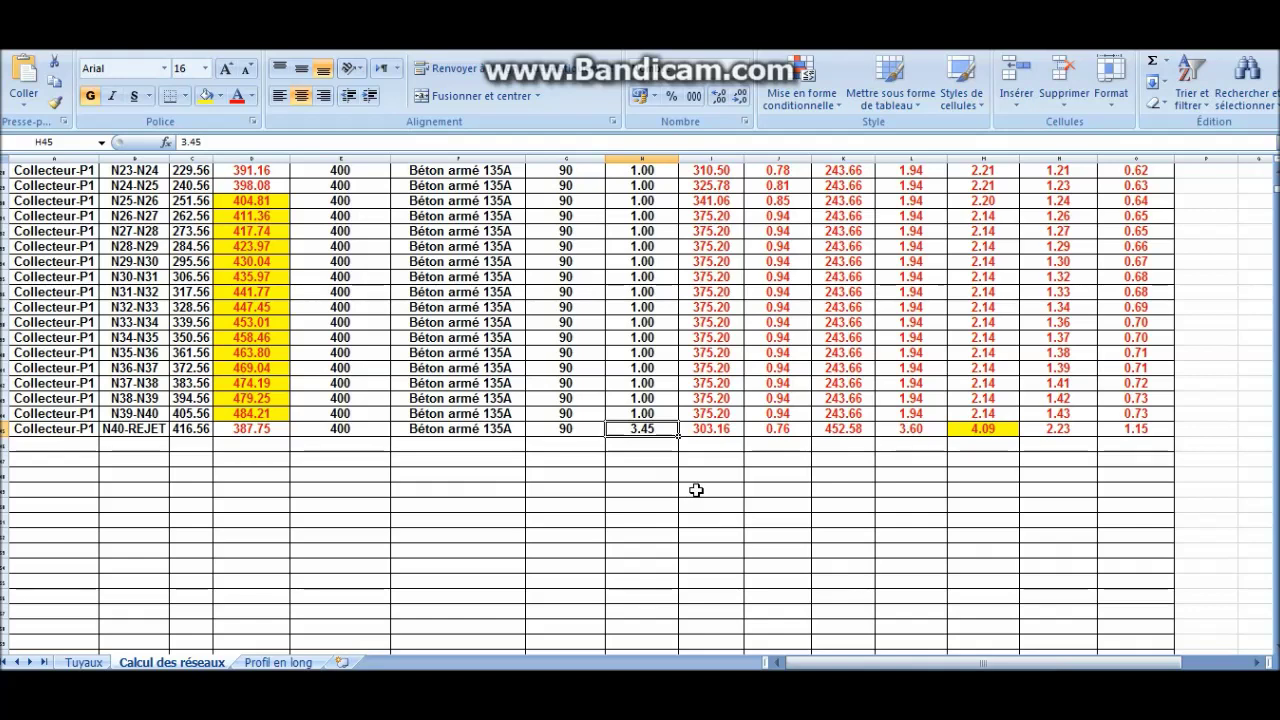
{"action": "type", "text": "2"}
{"action": "key", "text": "Return"}
Reopen the calculation program and recalculate the EP network for Autocurage variable 1 with the 2 % outfall slope.
{"action": "scroll", "coordinate": [606, 350], "scroll_direction": "up", "scroll_amount": 10}
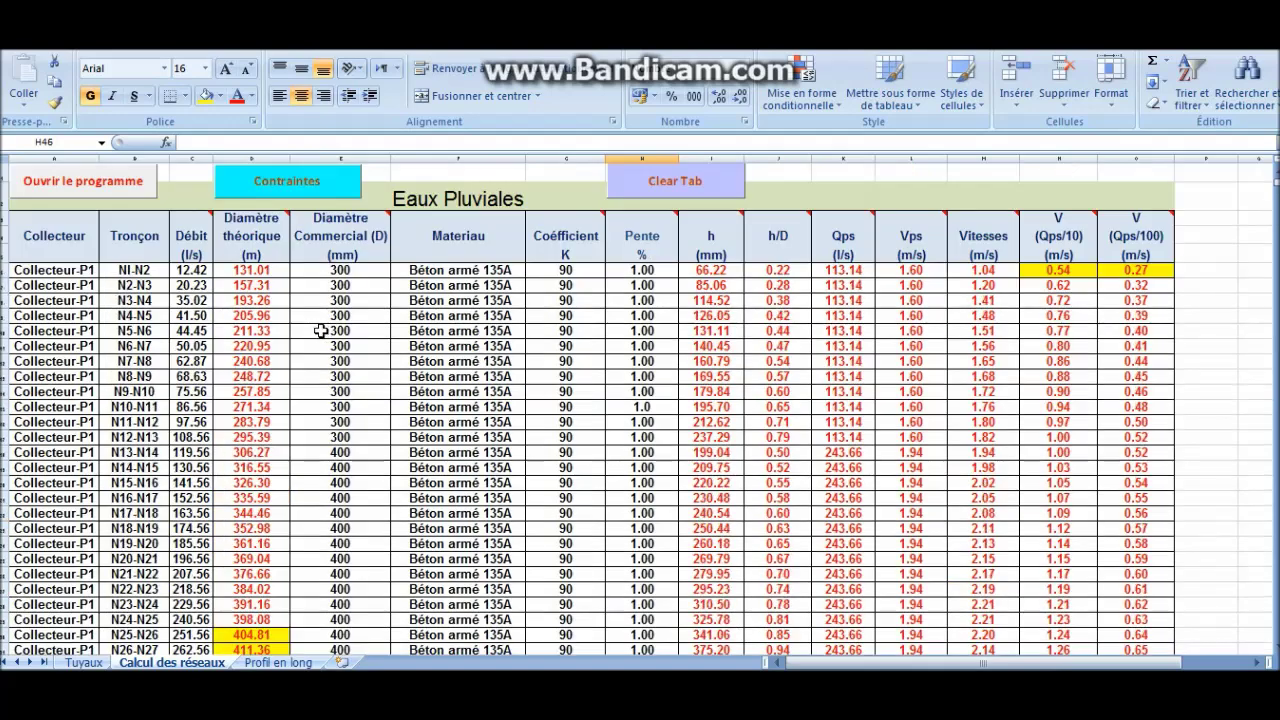
{"action": "left_click", "coordinate": [128, 182]}
{"action": "left_click", "coordinate": [579, 187]}
{"action": "left_click", "coordinate": [480, 208]}
{"action": "left_click", "coordinate": [323, 264]}
{"action": "left_click", "coordinate": [400, 376]}
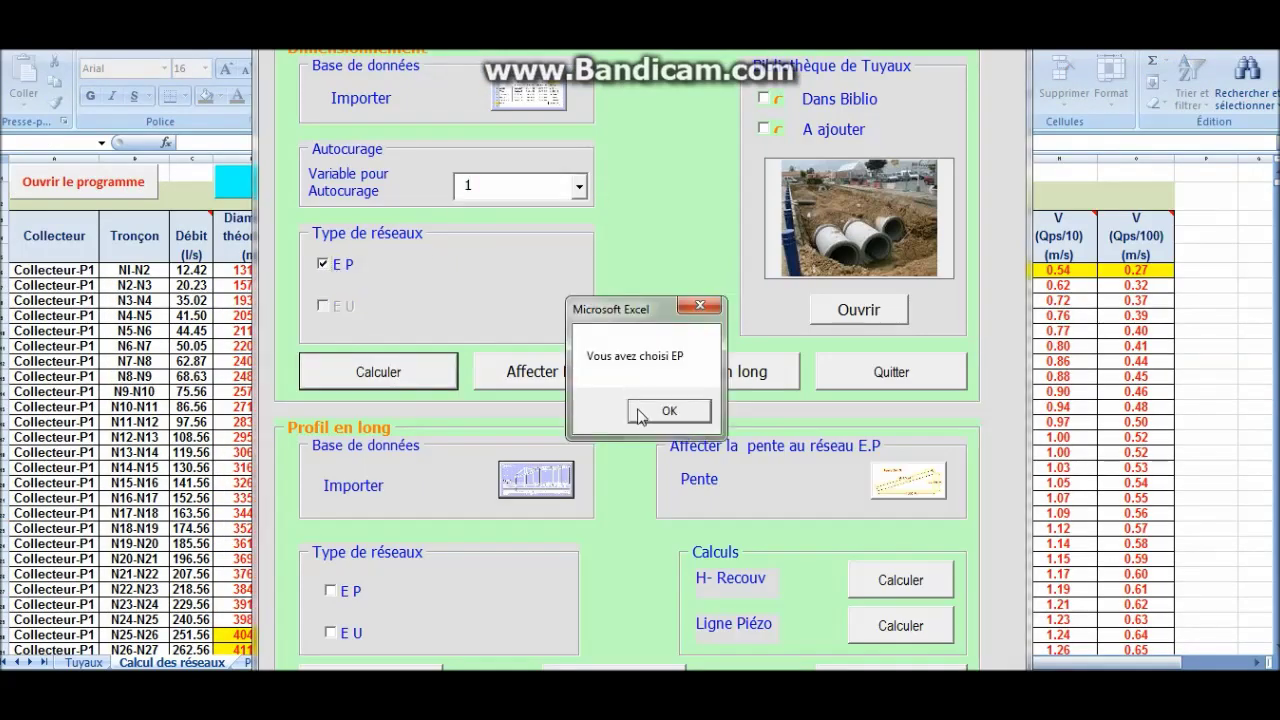
{"action": "left_click", "coordinate": [645, 410]}
Recalculate the EP network with Autocurage variables 10 and 100, and close the form to check the N40-REJET row.
{"action": "left_click", "coordinate": [580, 186]}
{"action": "left_click", "coordinate": [525, 229]}
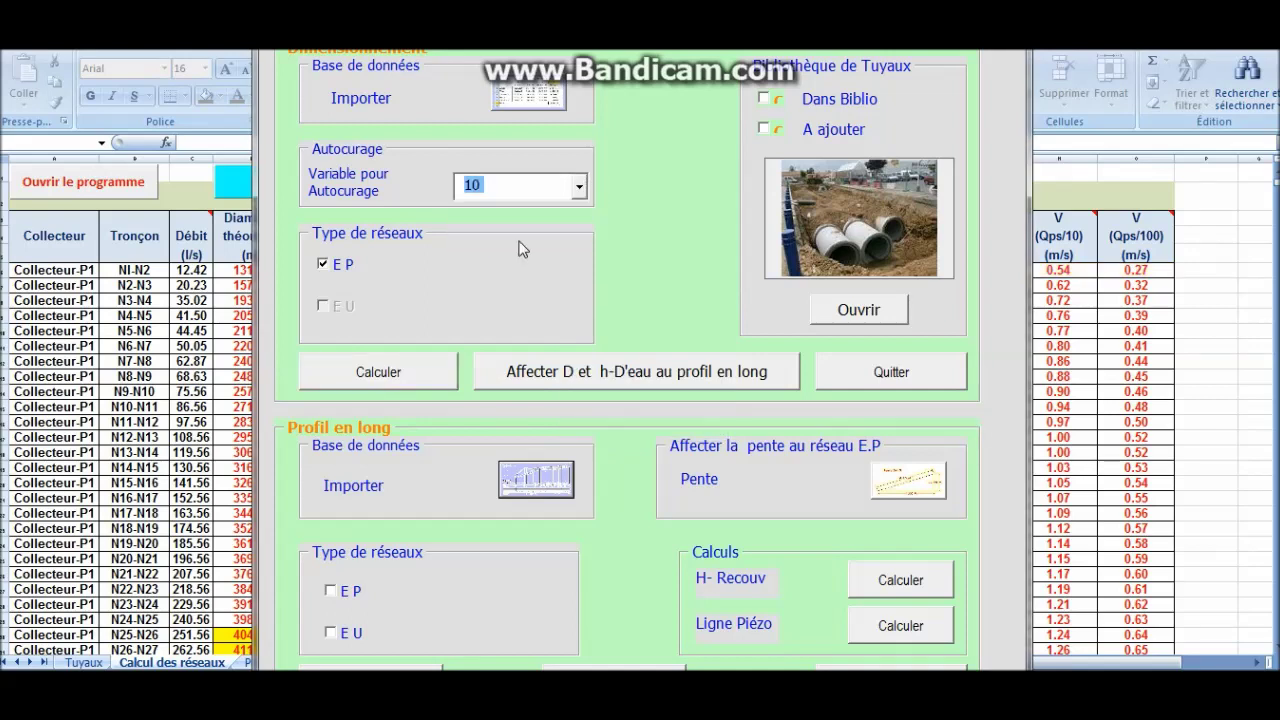
{"action": "left_click", "coordinate": [429, 371]}
{"action": "left_click", "coordinate": [645, 409]}
{"action": "left_click", "coordinate": [579, 187]}
{"action": "left_click", "coordinate": [490, 243]}
{"action": "left_click", "coordinate": [405, 380]}
{"action": "left_click", "coordinate": [663, 407]}
{"action": "scroll", "coordinate": [631, 477], "scroll_direction": "down", "scroll_amount": 9}
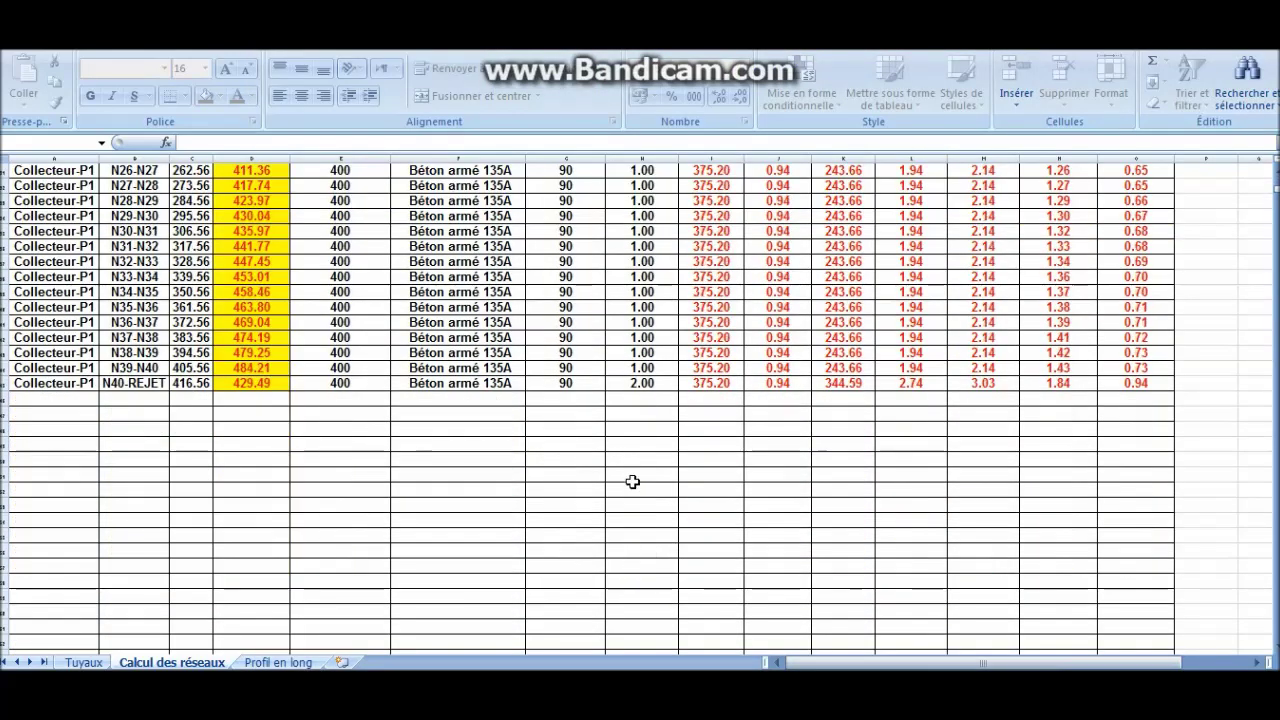
Set the slope of section N40-REJET to 3.45 %.
{"action": "left_click", "coordinate": [642, 384]}
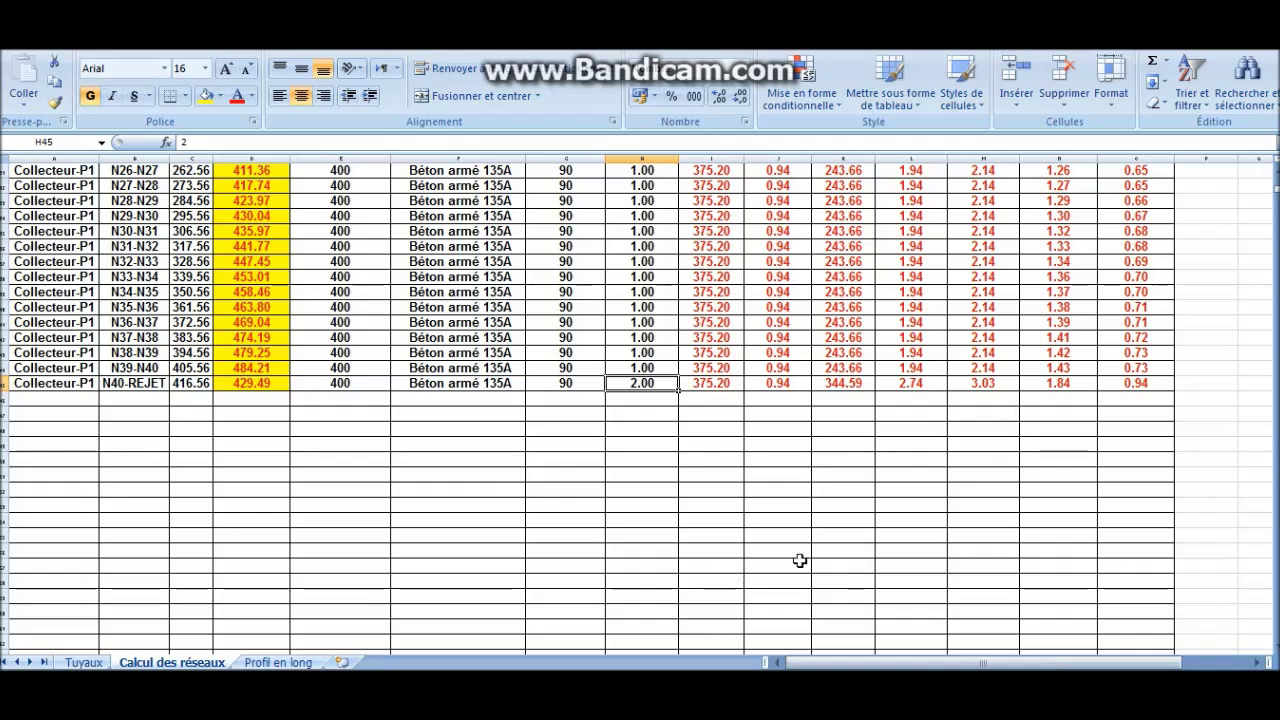
{"action": "type", "text": "3.45"}
{"action": "key", "text": "Return"}
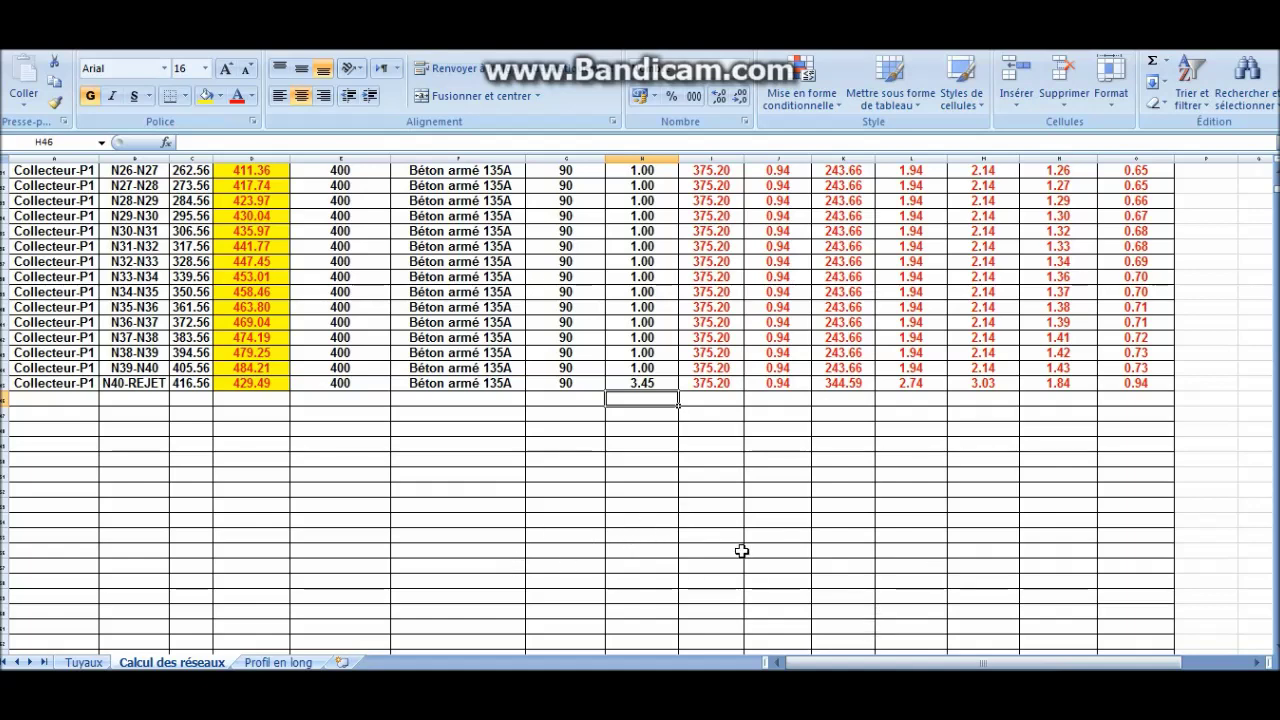
Reopen the calculation program and recalculate the EP network for Autocurage variable 1 with the 3.45 % outfall slope.
{"action": "scroll", "coordinate": [600, 503], "scroll_direction": "up", "scroll_amount": 10}
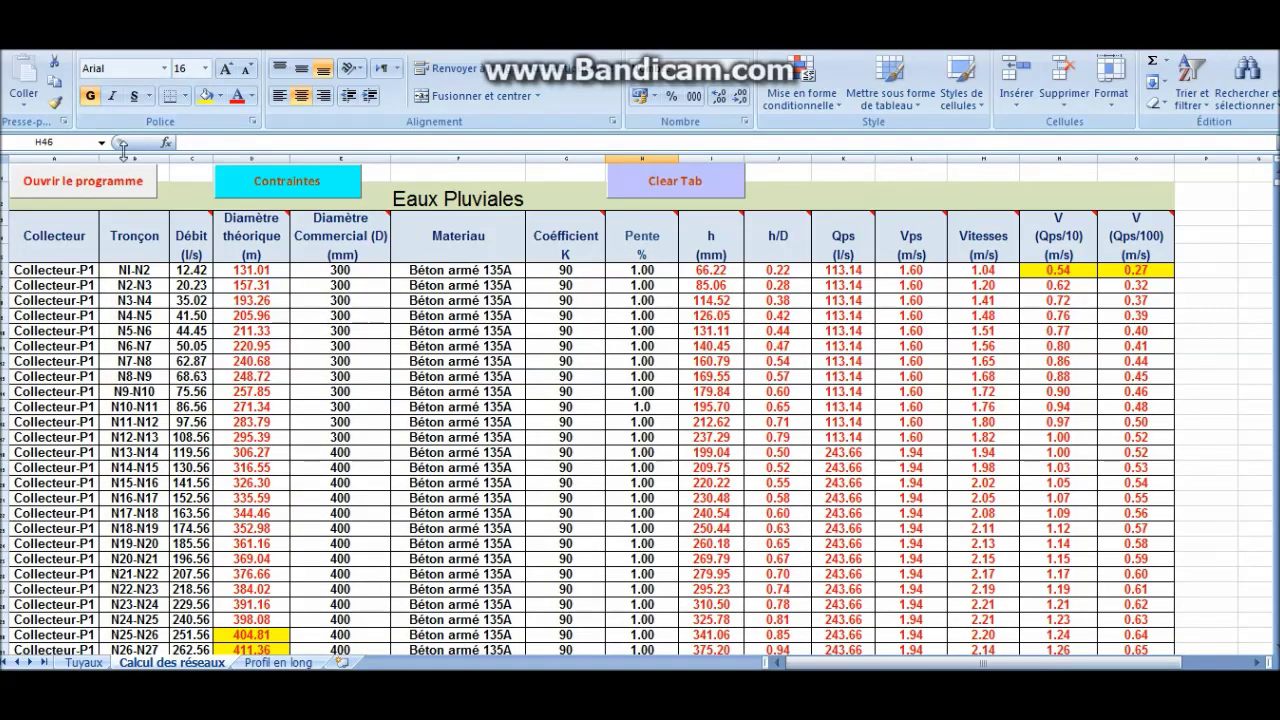
{"action": "left_click", "coordinate": [118, 188]}
{"action": "left_click", "coordinate": [578, 187]}
{"action": "left_click", "coordinate": [470, 209]}
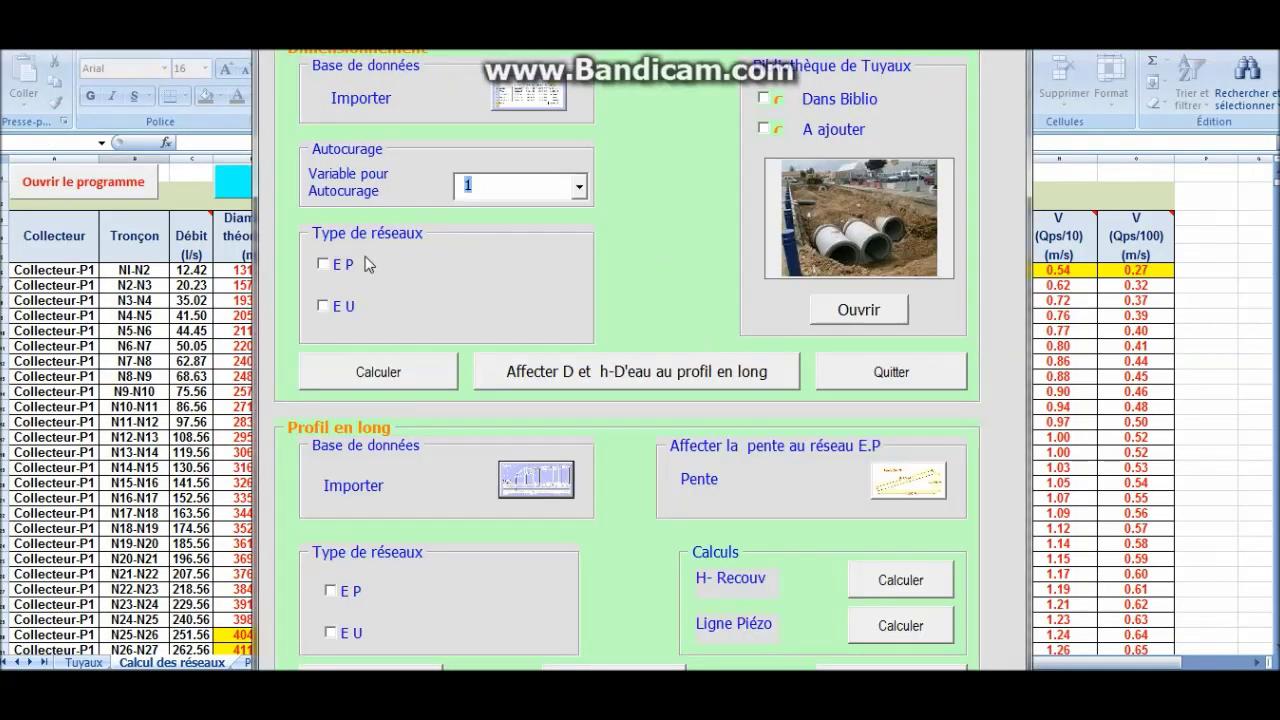
{"action": "left_click", "coordinate": [324, 265]}
{"action": "left_click", "coordinate": [370, 371]}
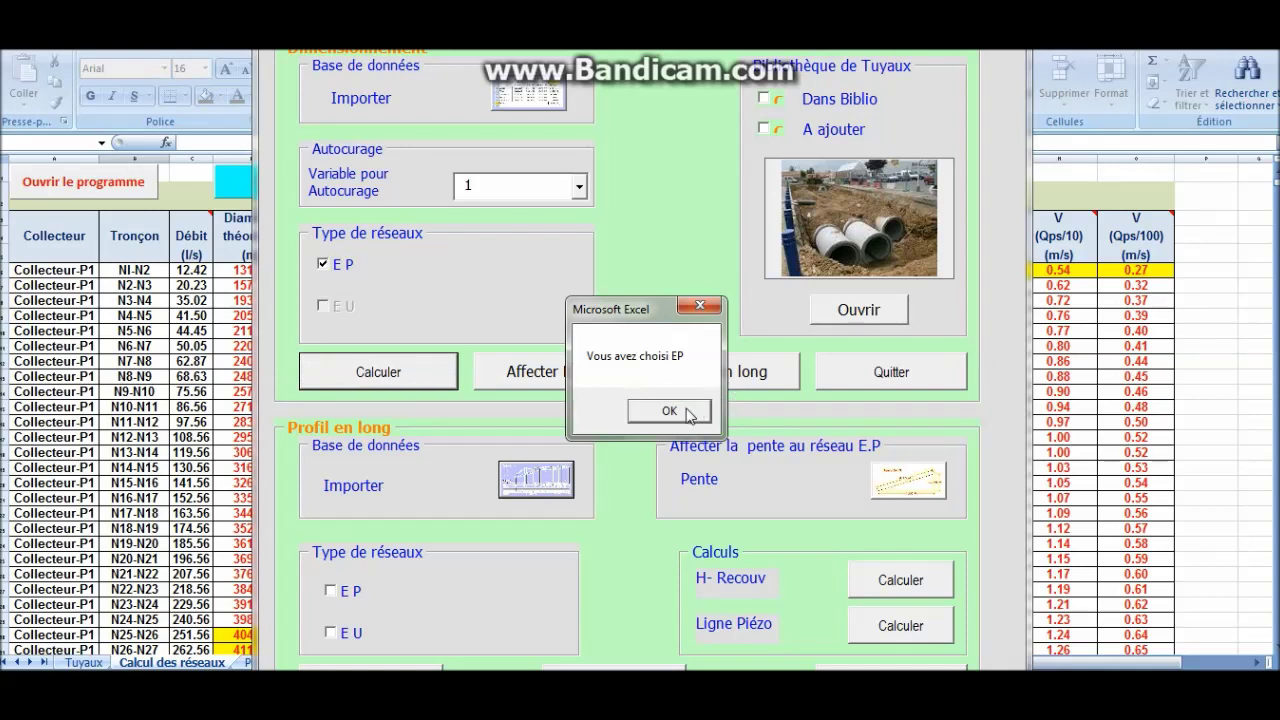
{"action": "left_click", "coordinate": [672, 411]}
Recalculate the EP network for Autocurage variables 10 and 100, and return to the last sections of the table.
{"action": "left_click", "coordinate": [578, 187]}
{"action": "left_click", "coordinate": [500, 226]}
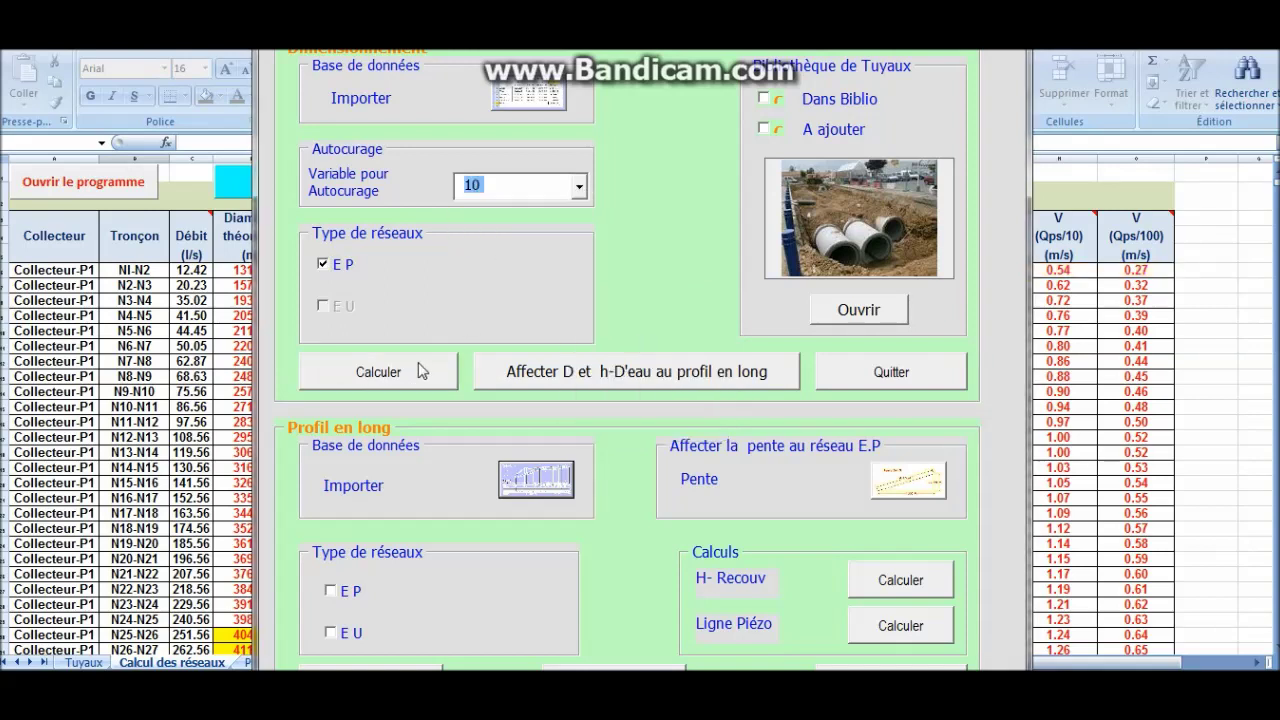
{"action": "left_click", "coordinate": [423, 371]}
{"action": "left_click", "coordinate": [663, 409]}
{"action": "left_click", "coordinate": [578, 187]}
{"action": "left_click", "coordinate": [526, 246]}
{"action": "left_click", "coordinate": [423, 372]}
{"action": "left_click", "coordinate": [660, 411]}
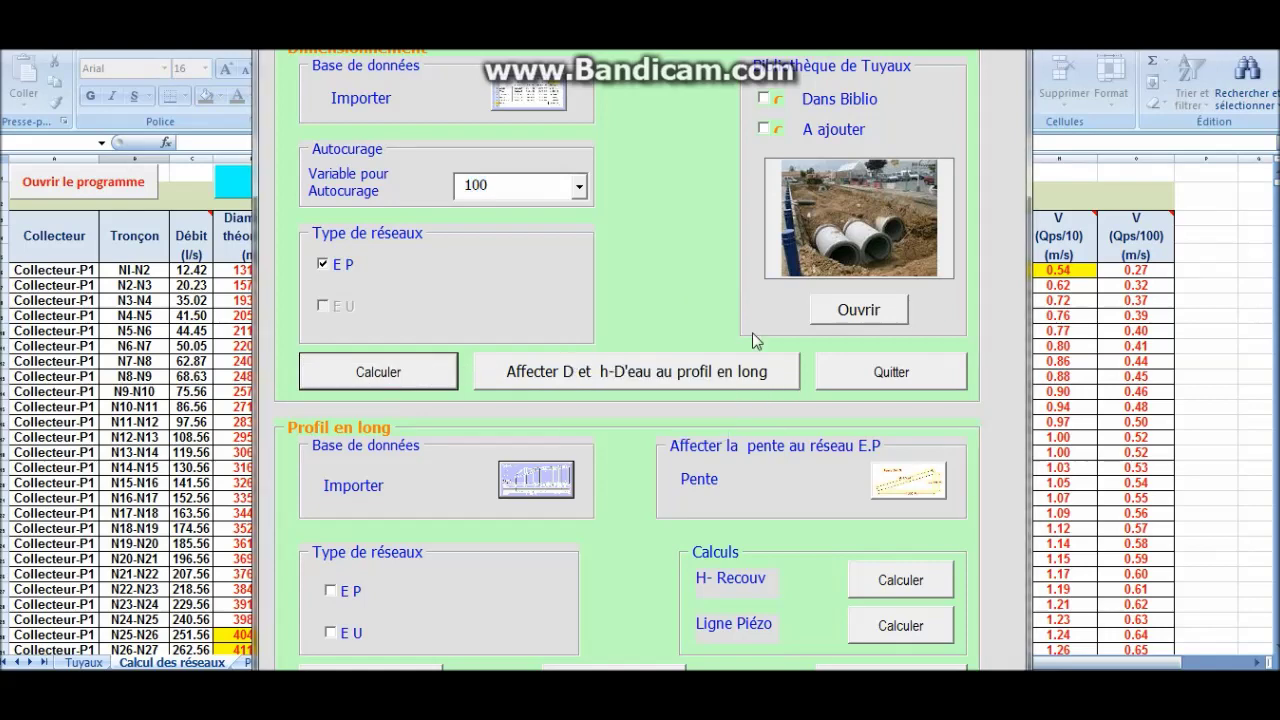
{"action": "scroll", "coordinate": [623, 452], "scroll_direction": "down", "scroll_amount": 7}
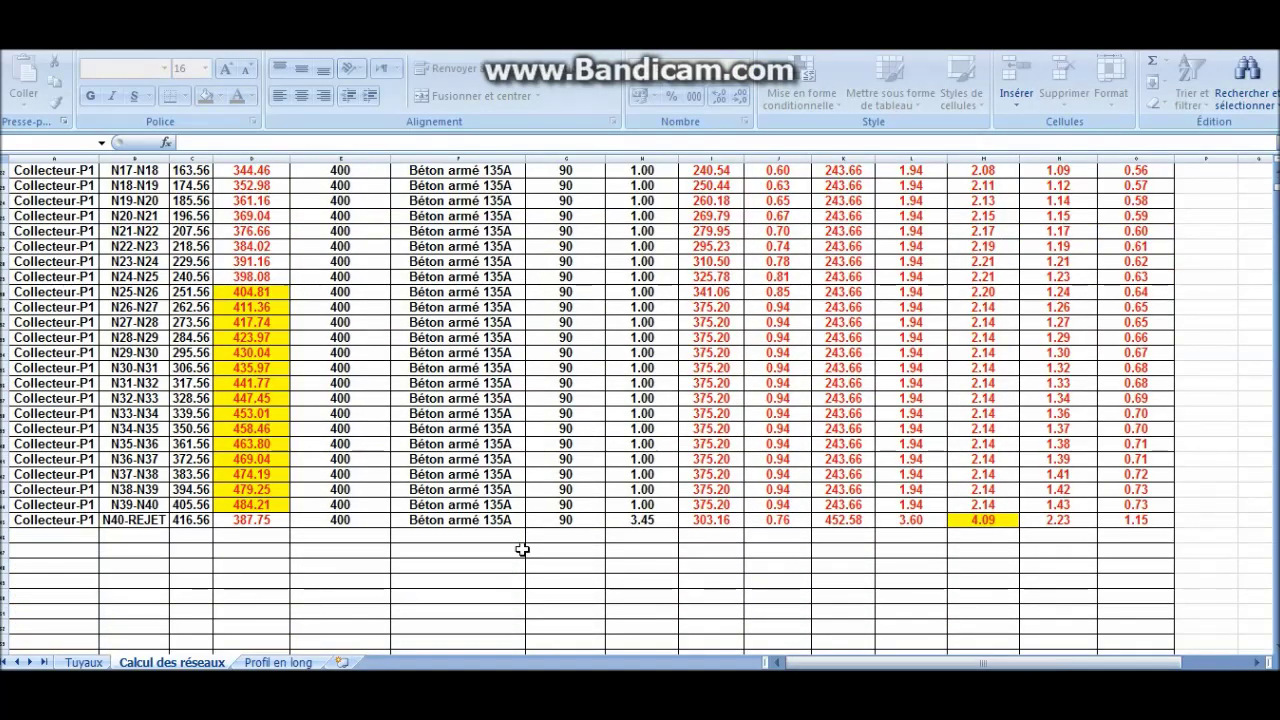
Set the commercial diameter to 500 mm for all sections from N25-N26 through N40-REJET.
{"action": "left_click", "coordinate": [343, 292]}
{"action": "type", "text": "500"}
{"action": "key", "text": "Return"}
{"action": "key", "text": "Down"}
{"action": "key", "text": "Down"}
{"action": "key", "text": "Down"}
{"action": "key", "text": "Down"}
{"action": "key", "text": "Down"}
{"action": "left_click", "coordinate": [337, 290]}
{"action": "right_click", "coordinate": [337, 290]}
{"action": "left_click", "coordinate": [350, 330]}
{"action": "left_click_drag", "start_coordinate": [340, 470], "coordinate": [342, 520]}
{"action": "right_click", "coordinate": [350, 375]}
{"action": "left_click", "coordinate": [403, 103]}
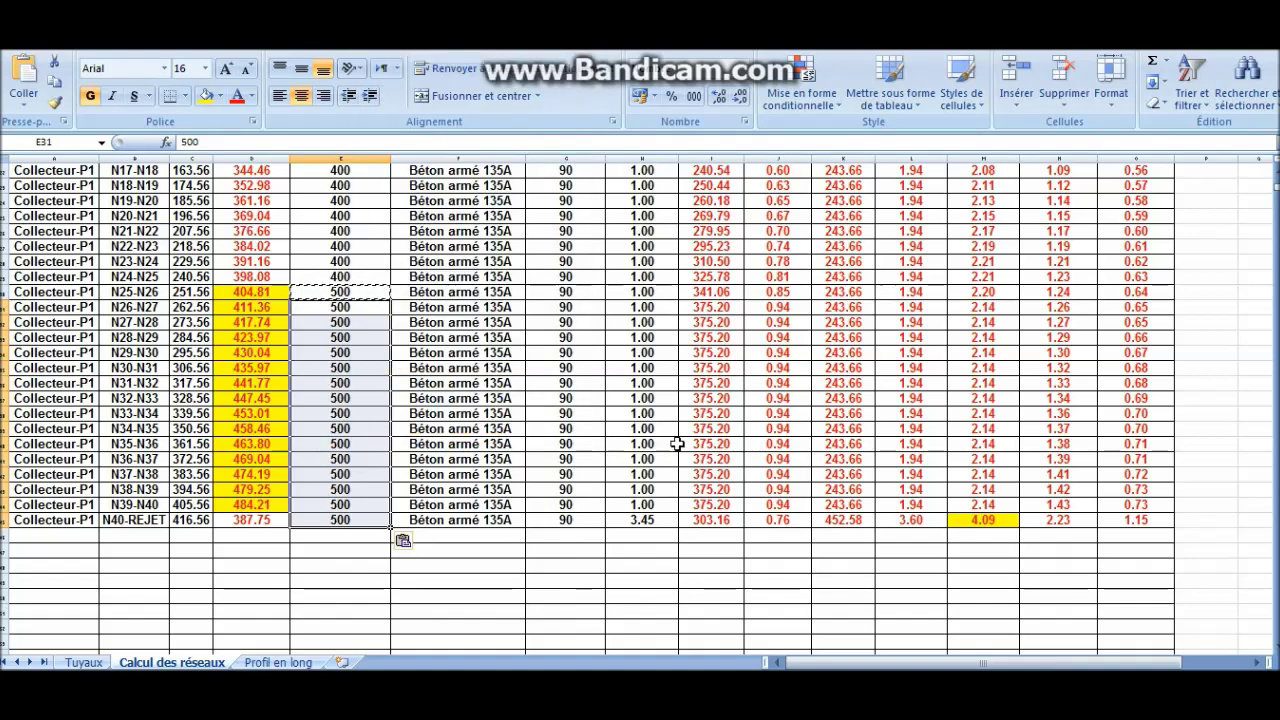
Reopen the calculation program and recalculate the EP network for Autocurage variable 1 with the 500 mm diameters.
{"action": "scroll", "coordinate": [300, 400], "scroll_direction": "up", "scroll_amount": 7}
{"action": "left_click", "coordinate": [80, 183]}
{"action": "left_click", "coordinate": [578, 186]}
{"action": "left_click", "coordinate": [470, 205]}
{"action": "left_click", "coordinate": [322, 264]}
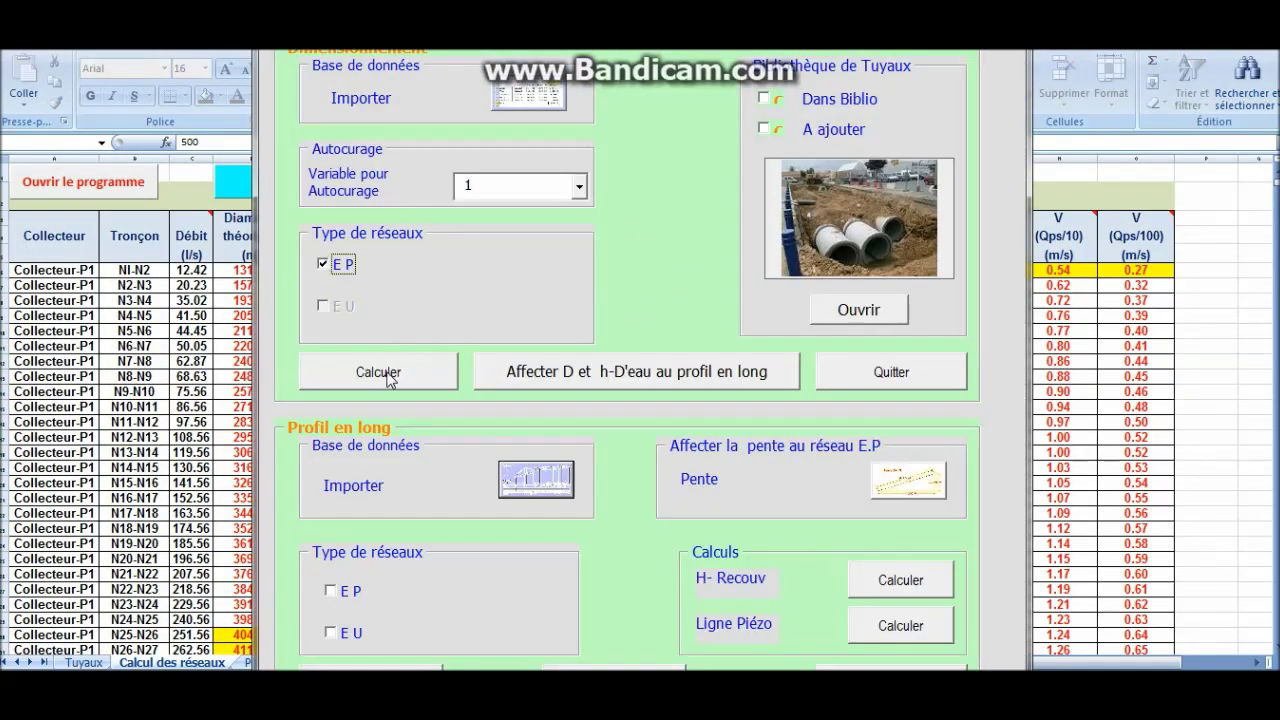
{"action": "left_click", "coordinate": [378, 371]}
{"action": "left_click", "coordinate": [666, 409]}
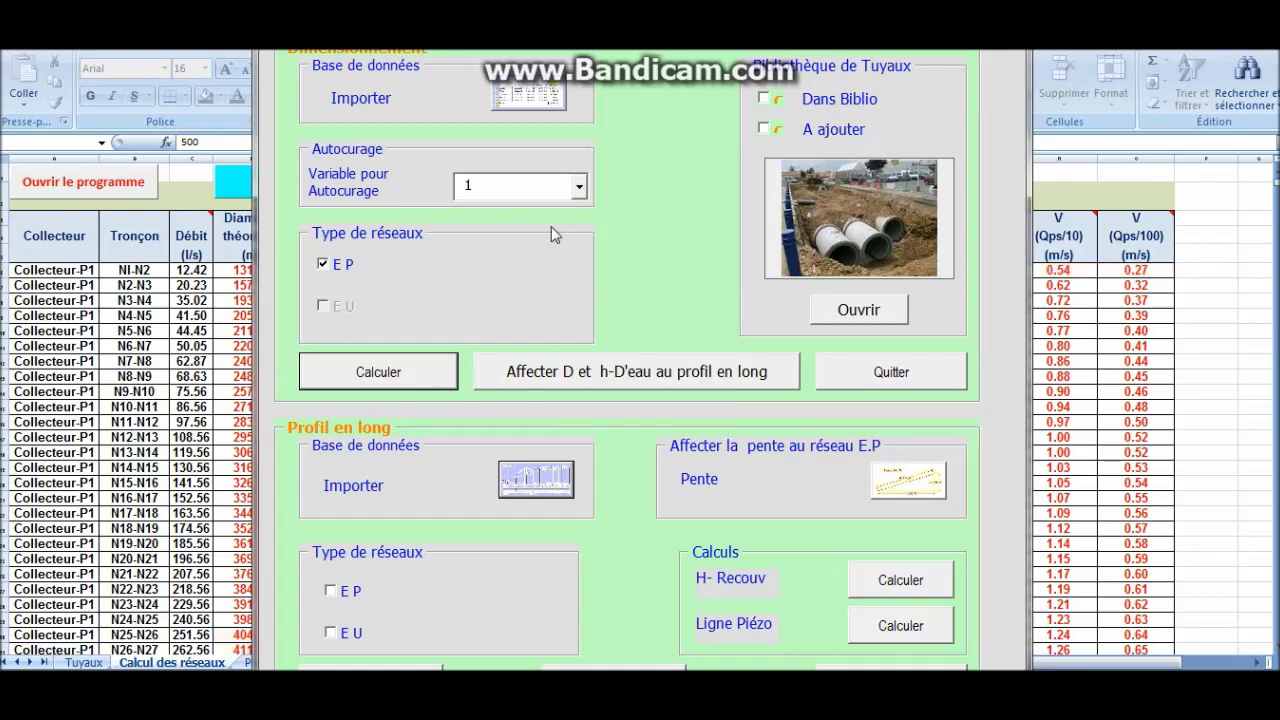
Recalculate the EP network for Autocurage variables 10 and 100 with the 500 mm diameters, and close the form.
{"action": "left_click", "coordinate": [578, 186]}
{"action": "left_click", "coordinate": [480, 220]}
{"action": "left_click", "coordinate": [386, 383]}
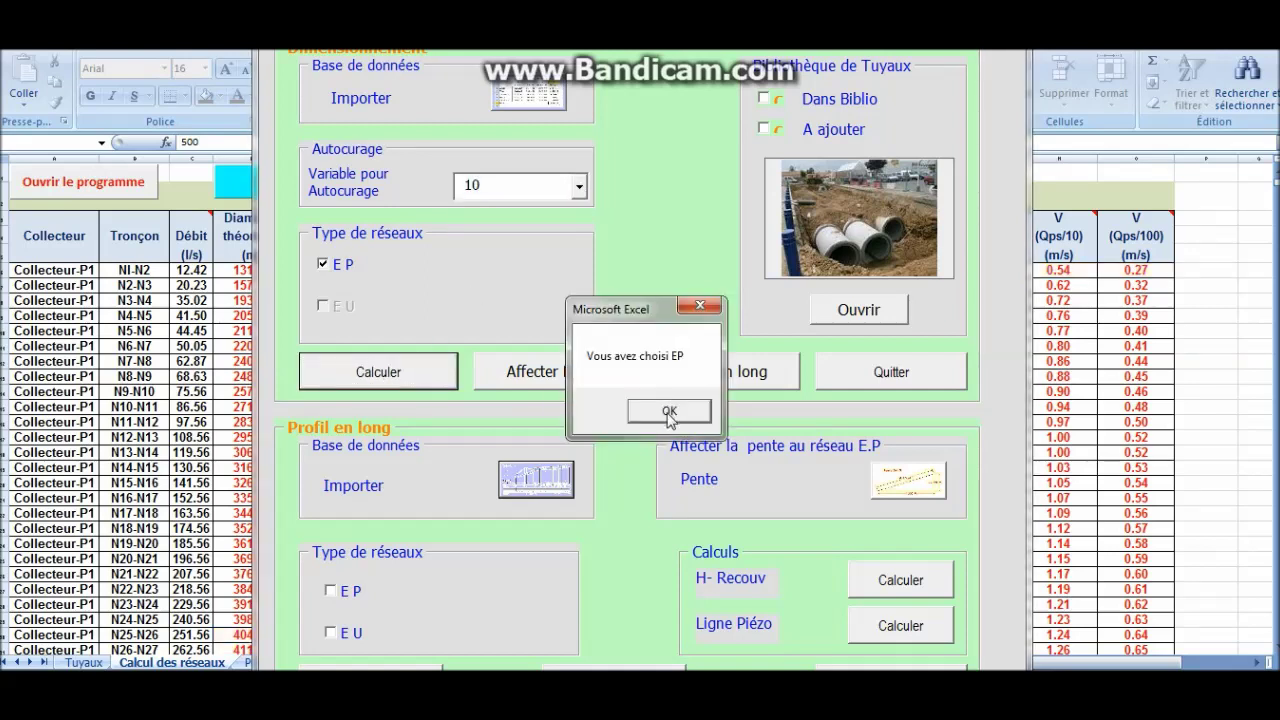
{"action": "left_click", "coordinate": [667, 409]}
{"action": "left_click", "coordinate": [578, 186]}
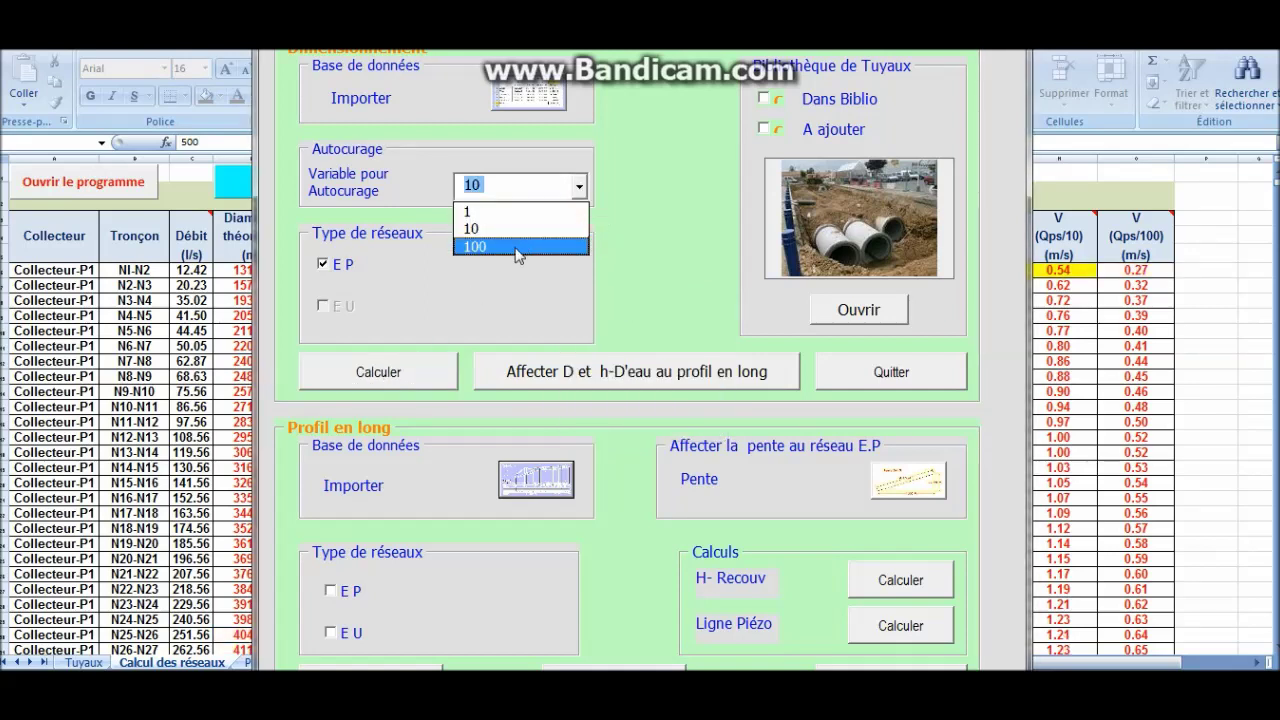
{"action": "left_click", "coordinate": [520, 247]}
{"action": "left_click", "coordinate": [413, 380]}
{"action": "left_click", "coordinate": [679, 415]}
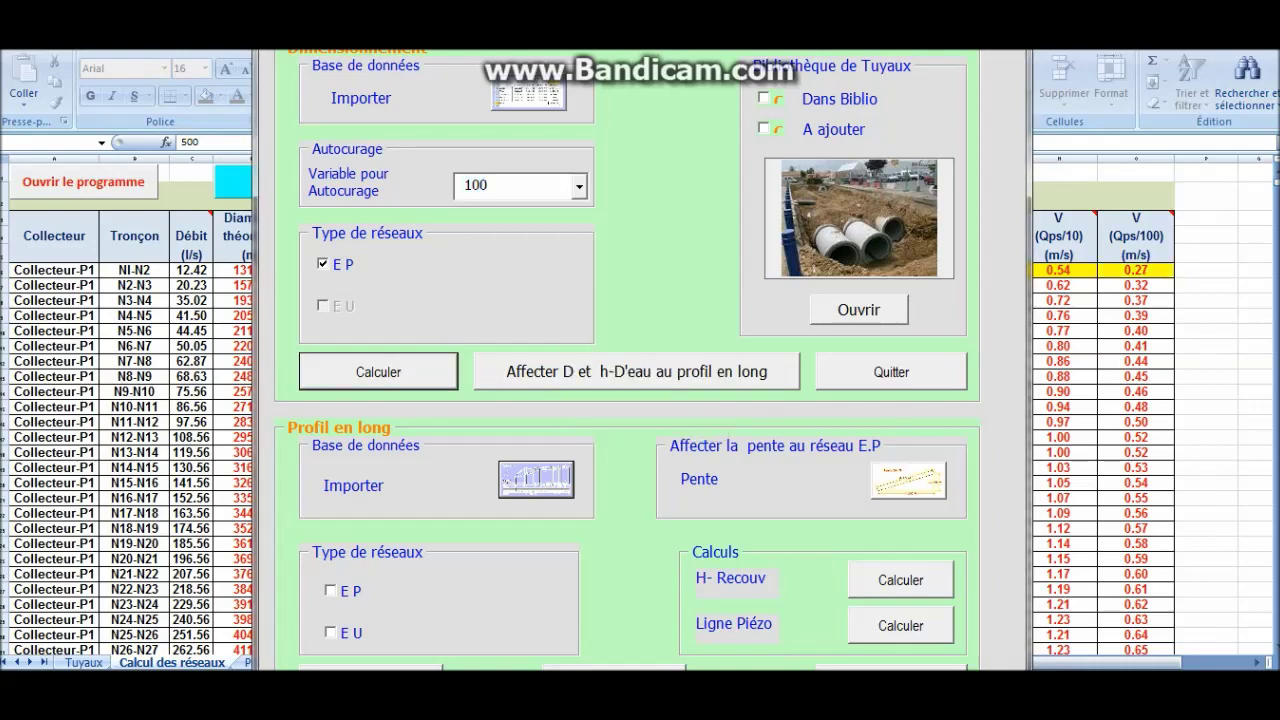
{"action": "left_click", "coordinate": [891, 371]}
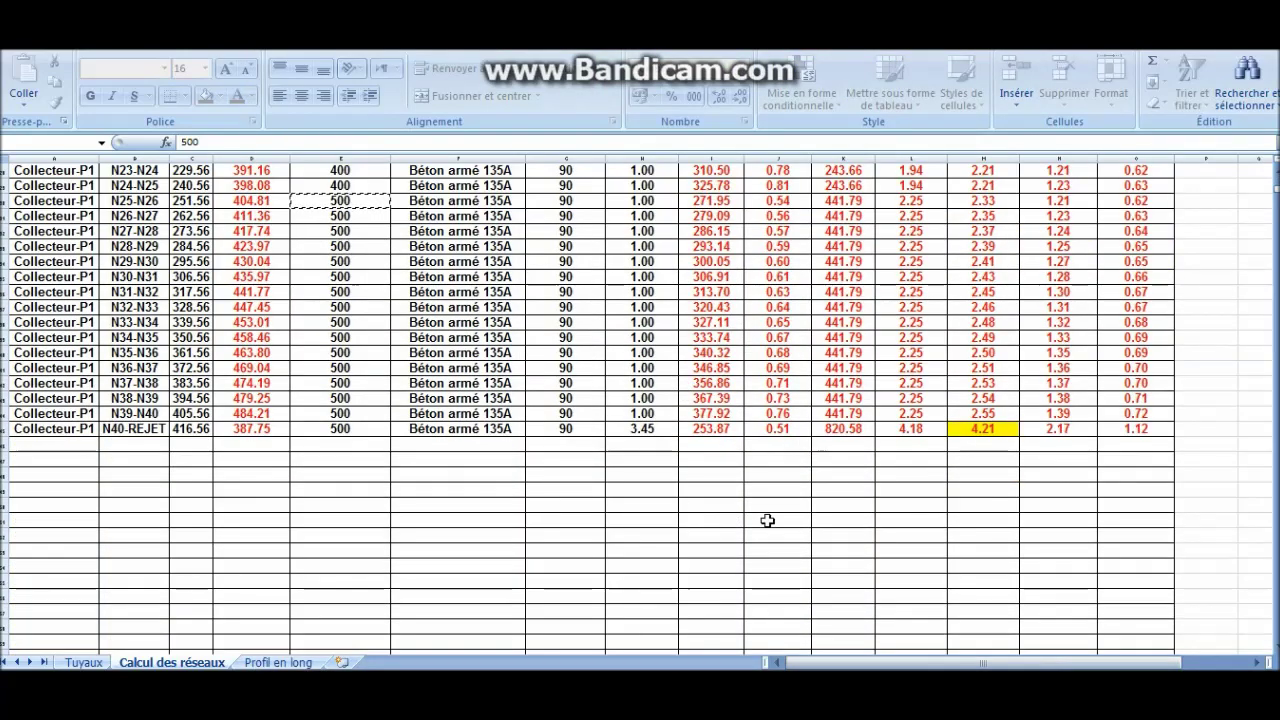
Check the highlighted self-cleaning velocities of section N1-N2 and the highlighted flow velocity of N40-REJET.
{"action": "scroll", "coordinate": [706, 517], "scroll_direction": "up", "scroll_amount": 8}
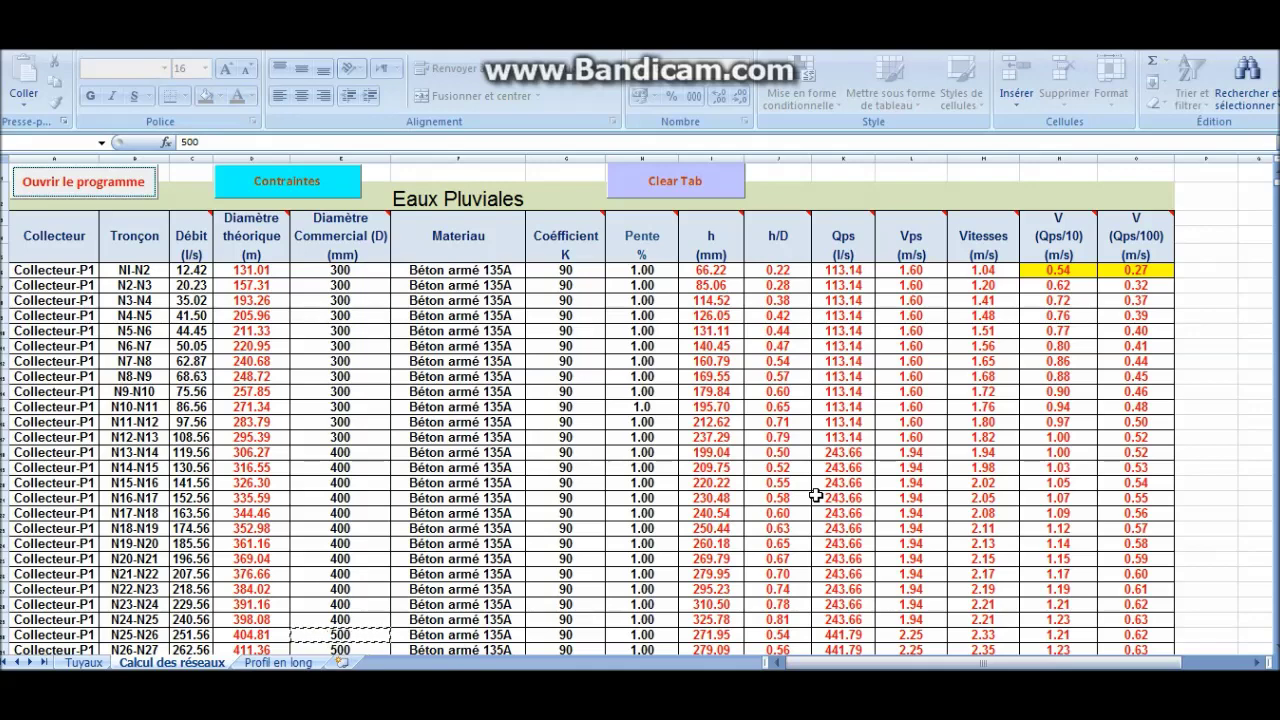
{"action": "left_click", "coordinate": [1058, 271]}
{"action": "left_click", "coordinate": [1126, 272]}
{"action": "scroll", "coordinate": [983, 410], "scroll_direction": "down", "scroll_amount": 7}
{"action": "left_click", "coordinate": [983, 520]}
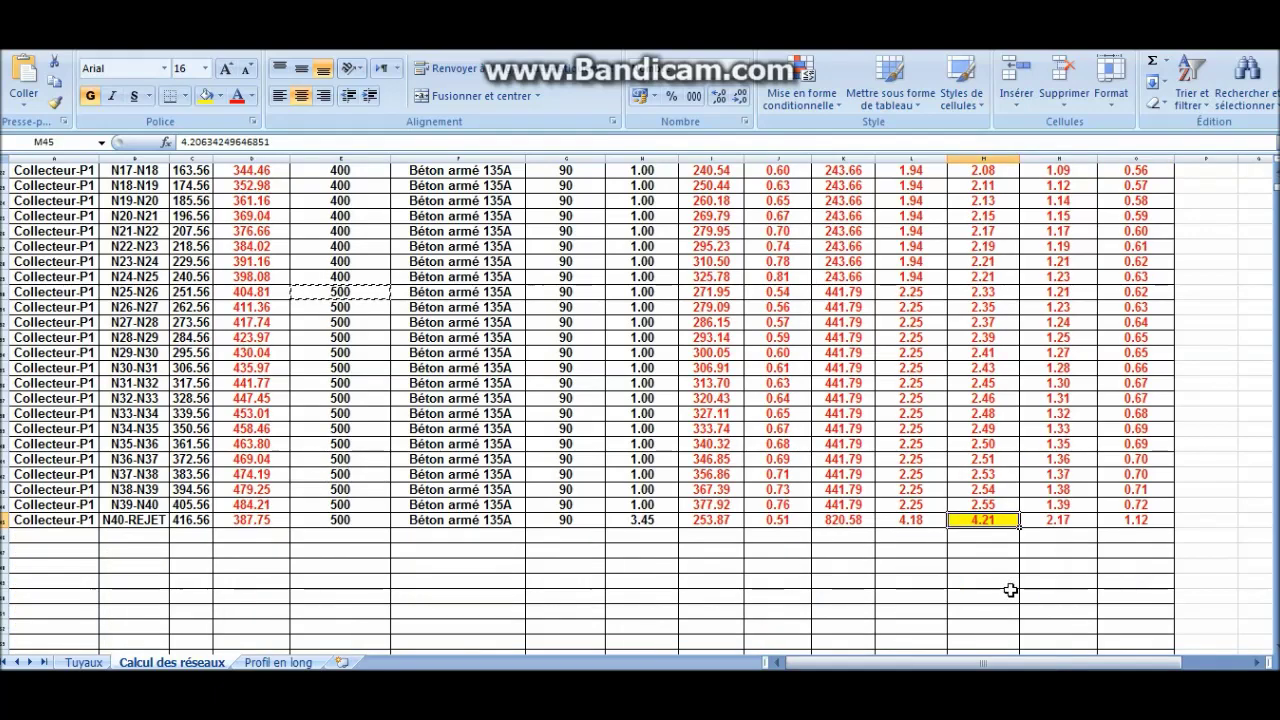
{"action": "scroll", "coordinate": [928, 490], "scroll_direction": "up", "scroll_amount": 7}
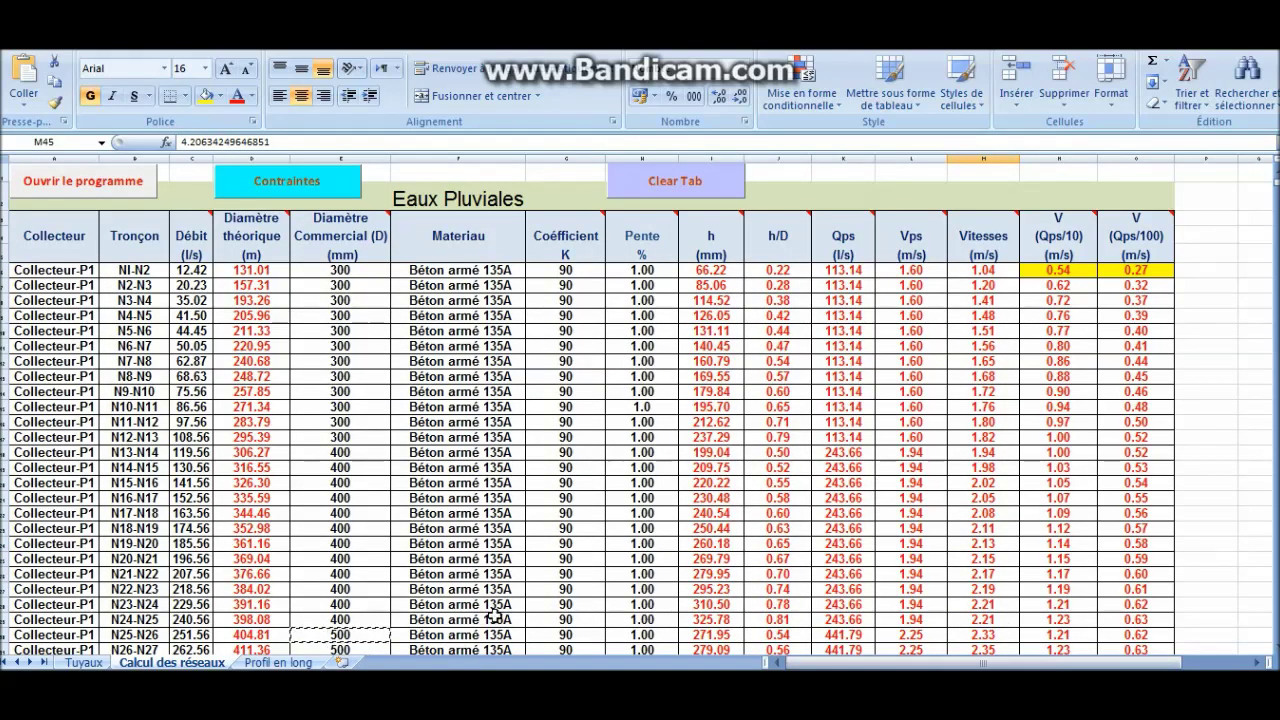
Switch to the Word document, review the theoretical diameter and flow velocity formulas, and return to the Excel workbook.
{"action": "mouse_move", "coordinate": [313, 668]}
{"action": "left_click", "coordinate": [407, 656]}
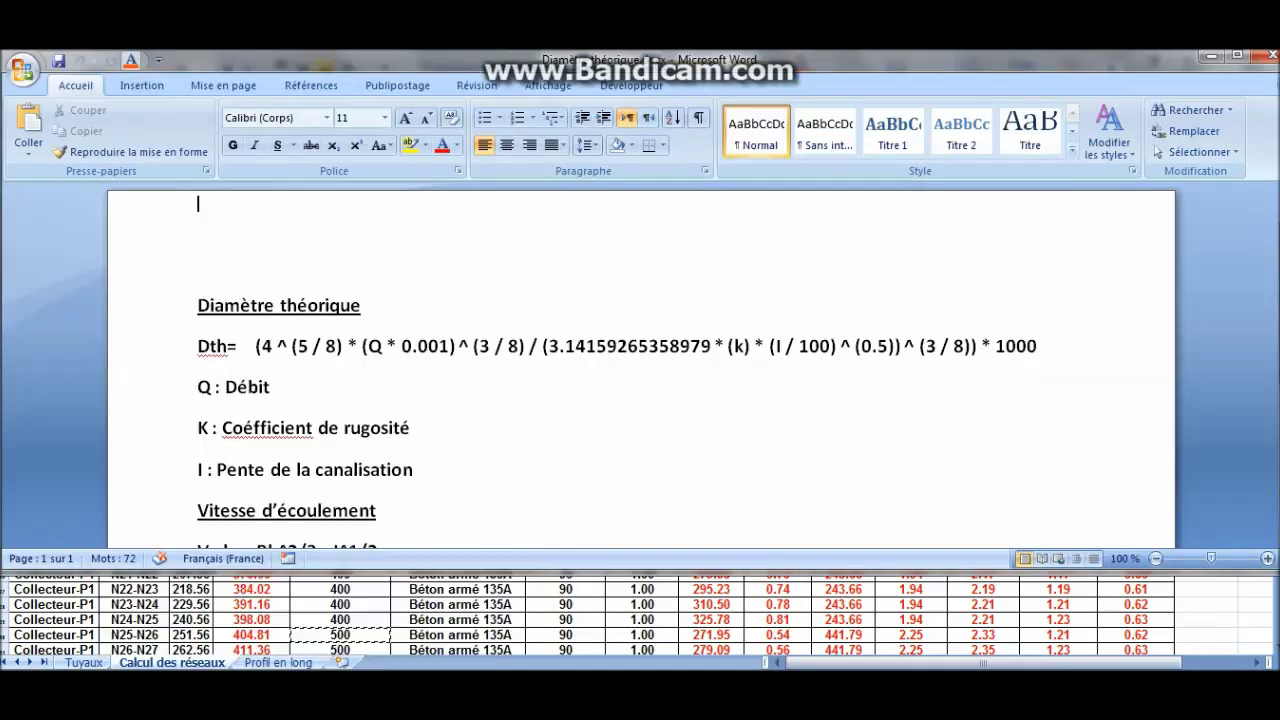
{"action": "scroll", "coordinate": [724, 467], "scroll_direction": "down", "scroll_amount": 4}
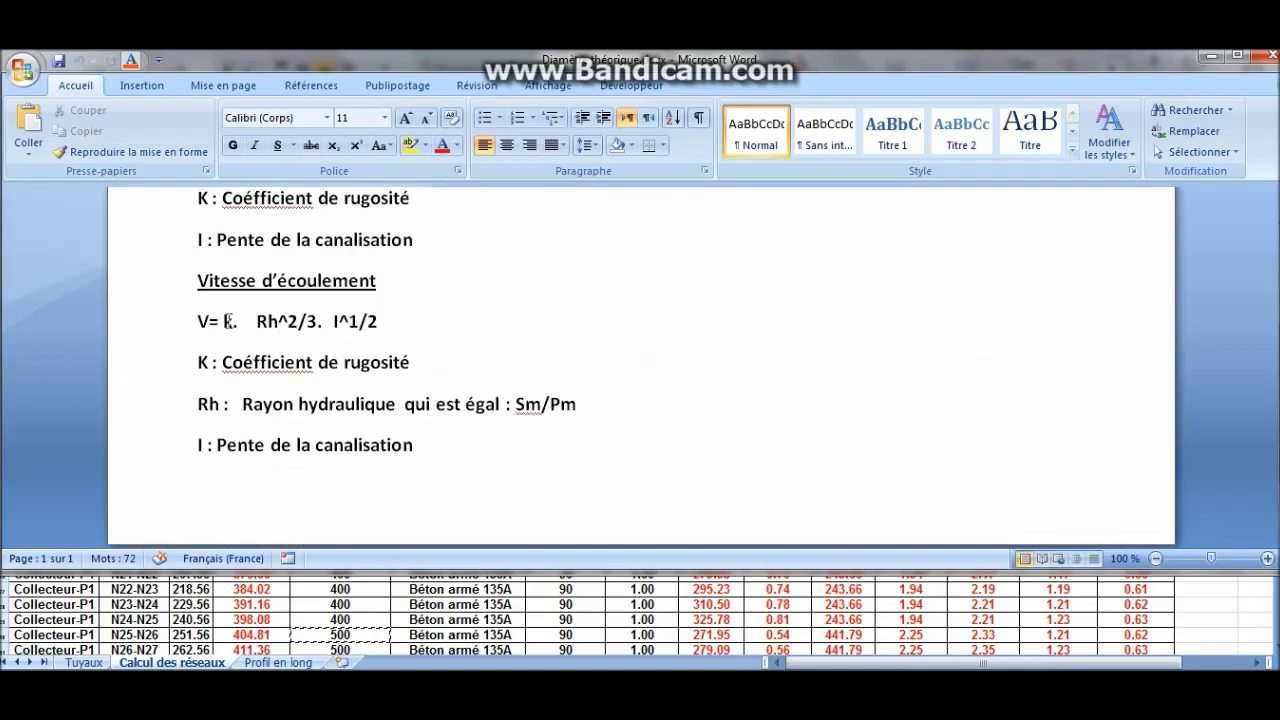
{"action": "scroll", "coordinate": [586, 371], "scroll_direction": "up", "scroll_amount": 4}
{"action": "scroll", "coordinate": [170, 341], "scroll_direction": "down", "scroll_amount": 4}
{"action": "key", "text": "alt+Tab"}
{"action": "key", "text": "alt+Tab"}
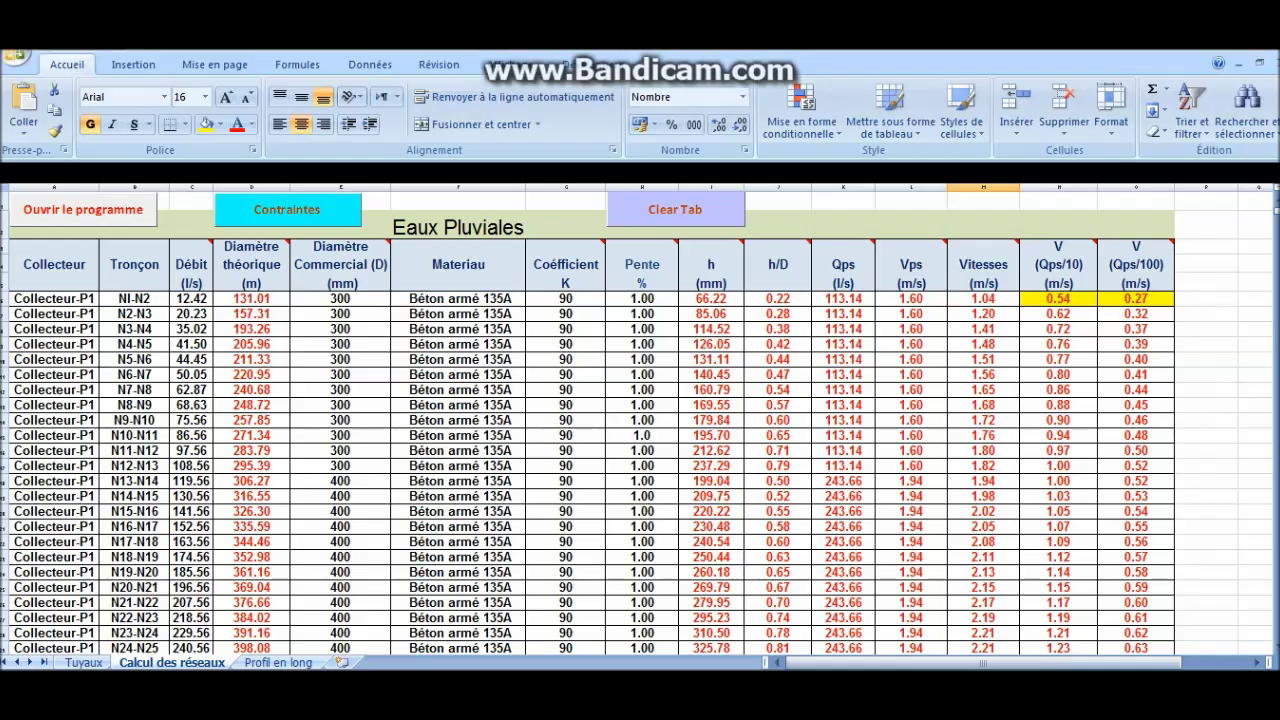
Compare the slope of section N1-N2 in the network calculation sheet with its slope in the Profil en long sheet.
{"action": "left_click", "coordinate": [643, 270]}
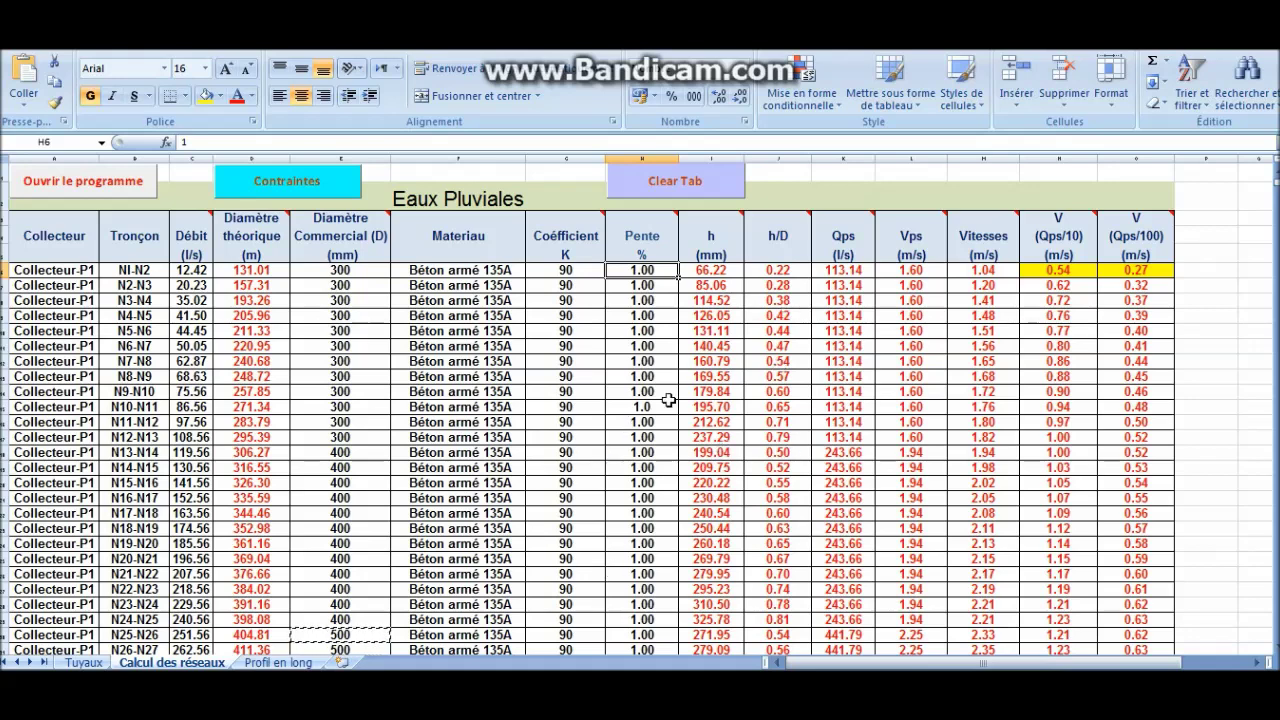
{"action": "left_click", "coordinate": [711, 376]}
{"action": "left_click", "coordinate": [640, 269]}
{"action": "left_click", "coordinate": [284, 663]}
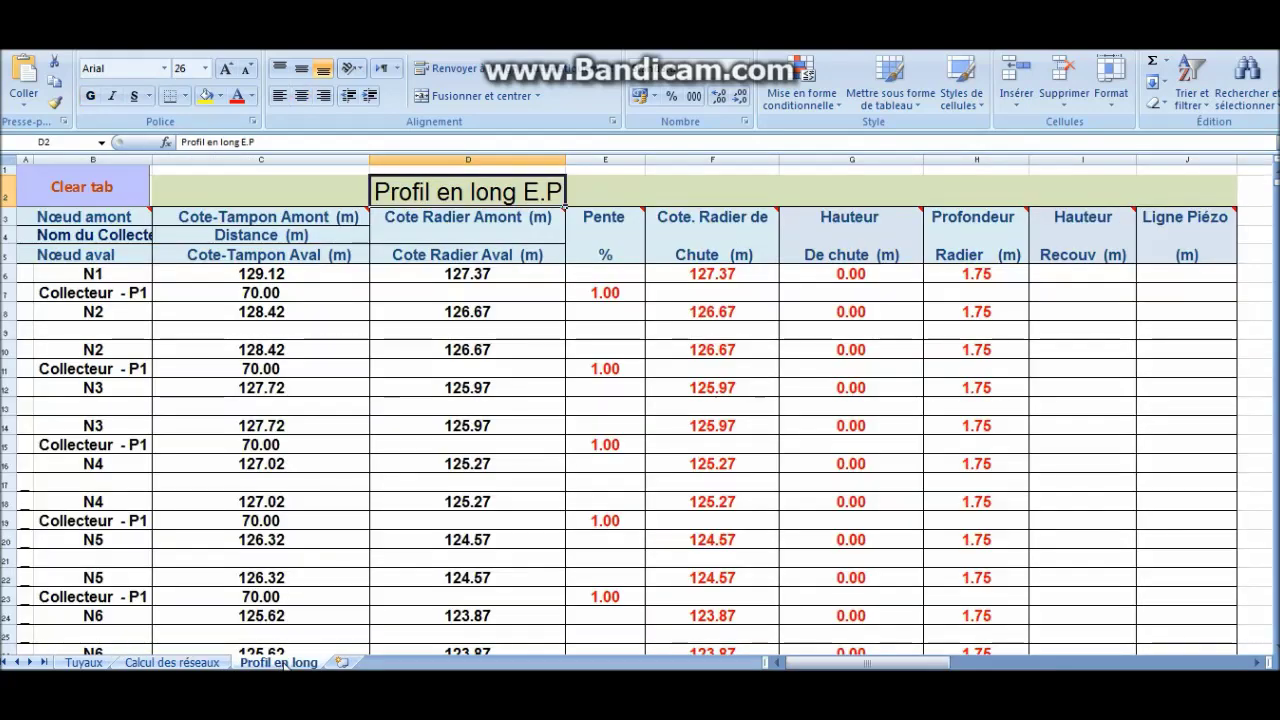
{"action": "left_click", "coordinate": [610, 293]}
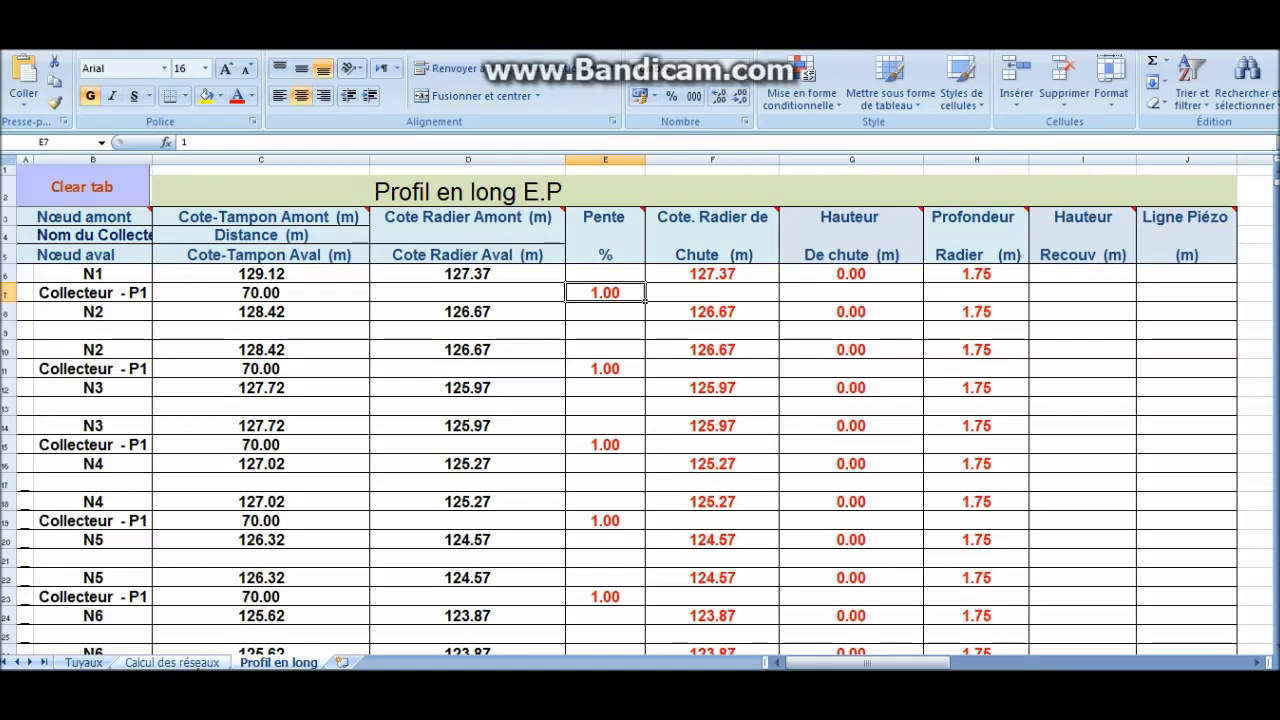
{"action": "left_click", "coordinate": [202, 663]}
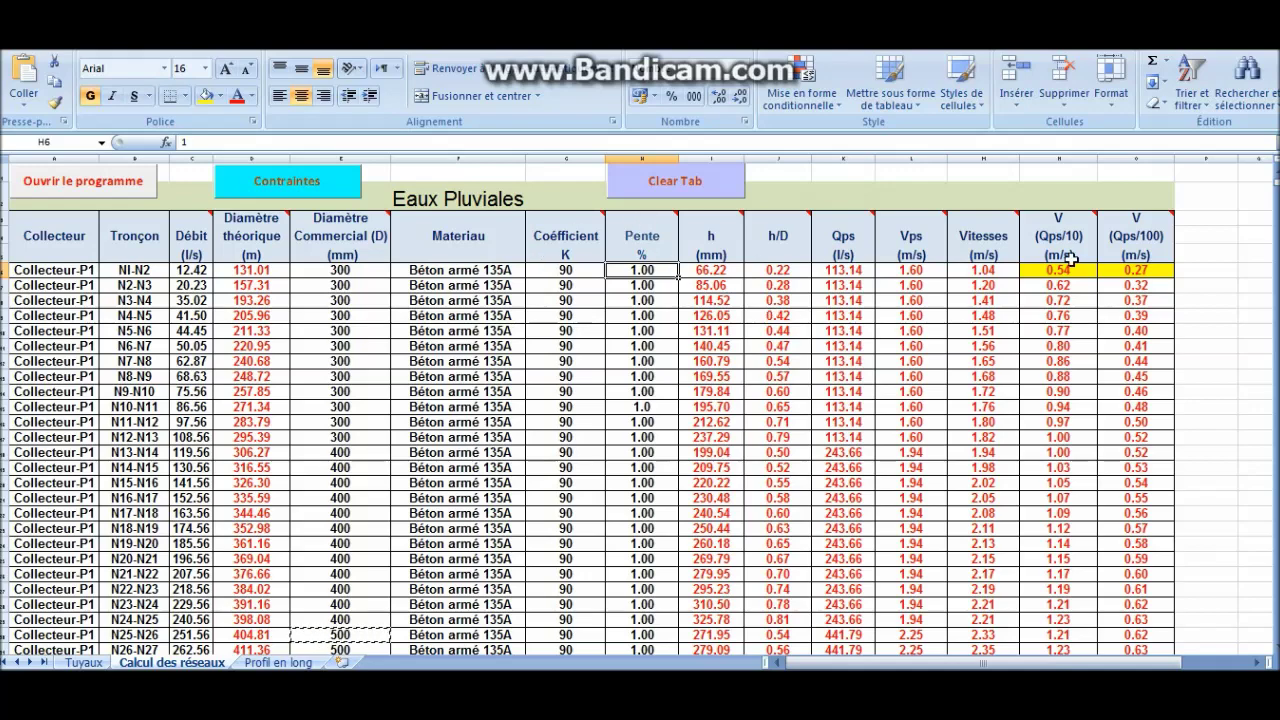
Set the slope of section N1-N2 to 2 % and the slope of section N40-REJET to 3 %.
{"action": "type", "text": "2"}
{"action": "key", "text": "Return"}
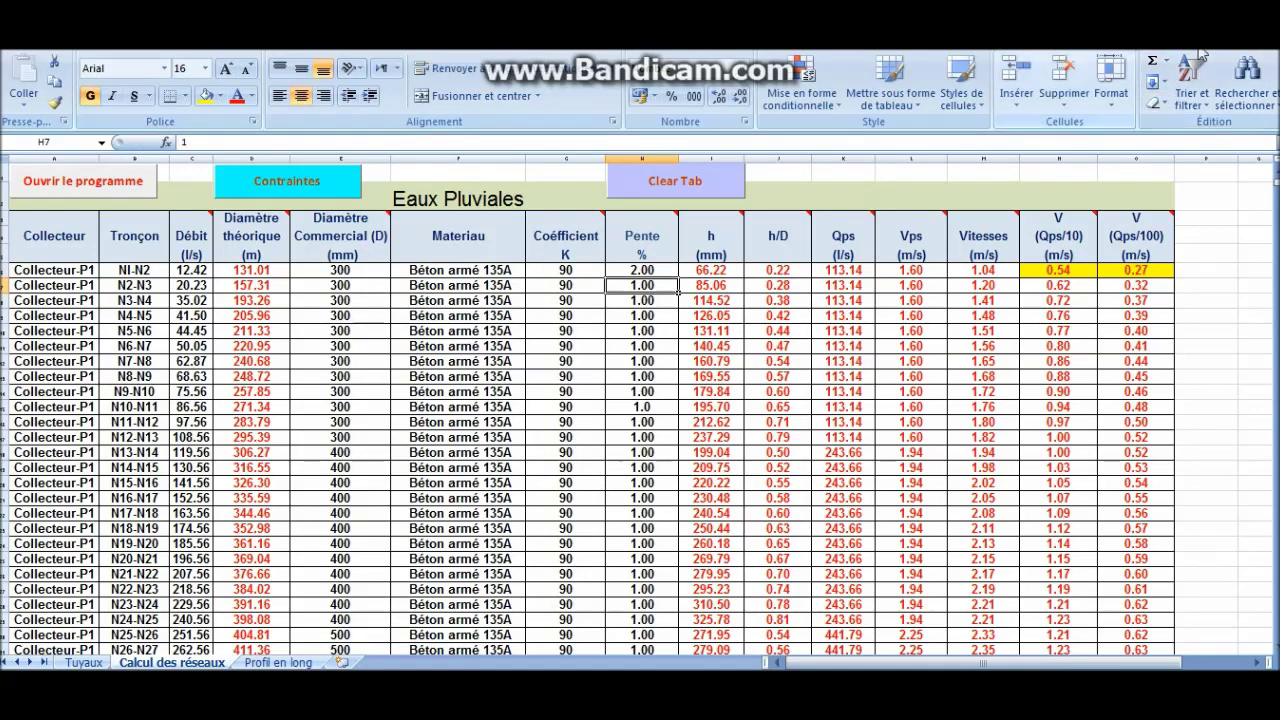
{"action": "scroll", "coordinate": [843, 421], "scroll_direction": "down", "scroll_amount": 11}
{"action": "left_click", "coordinate": [643, 338]}
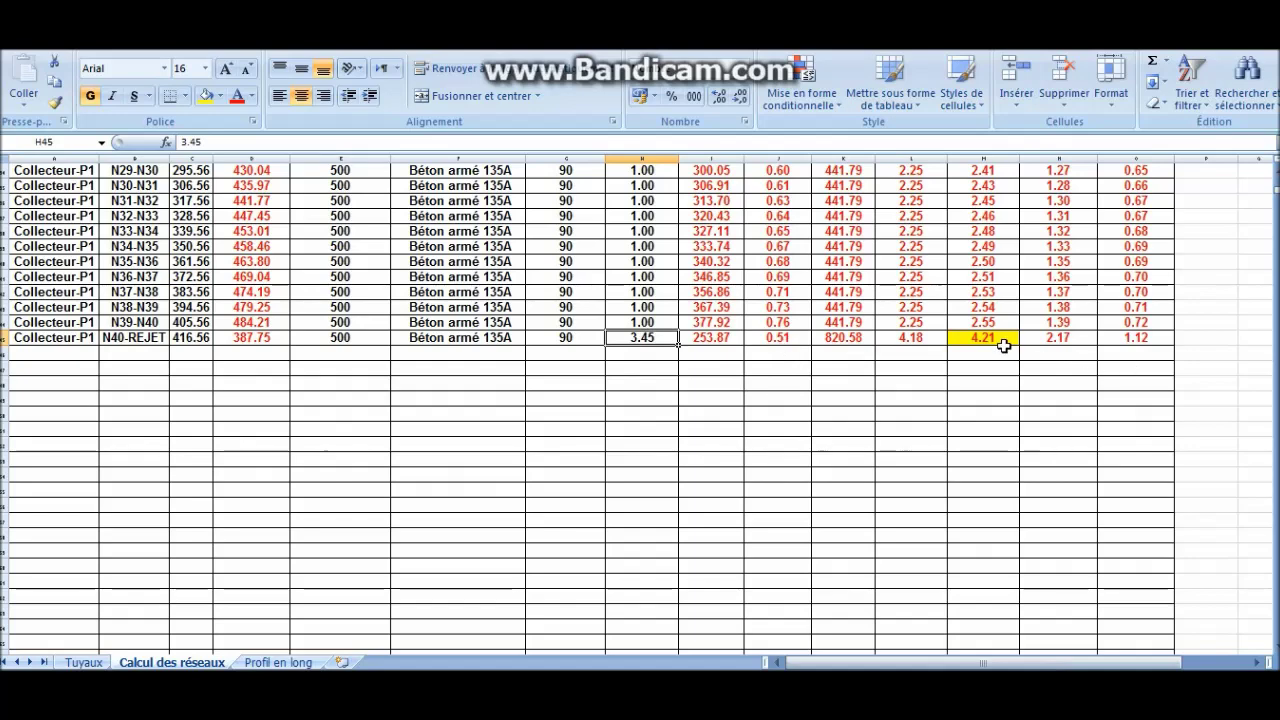
{"action": "type", "text": "3"}
{"action": "key", "text": "Return"}
Reopen the calculation program and recalculate the EP network for Autocurage variable 1 with the new N1-N2 and N40-REJET slopes.
{"action": "scroll", "coordinate": [755, 386], "scroll_direction": "up", "scroll_amount": 10}
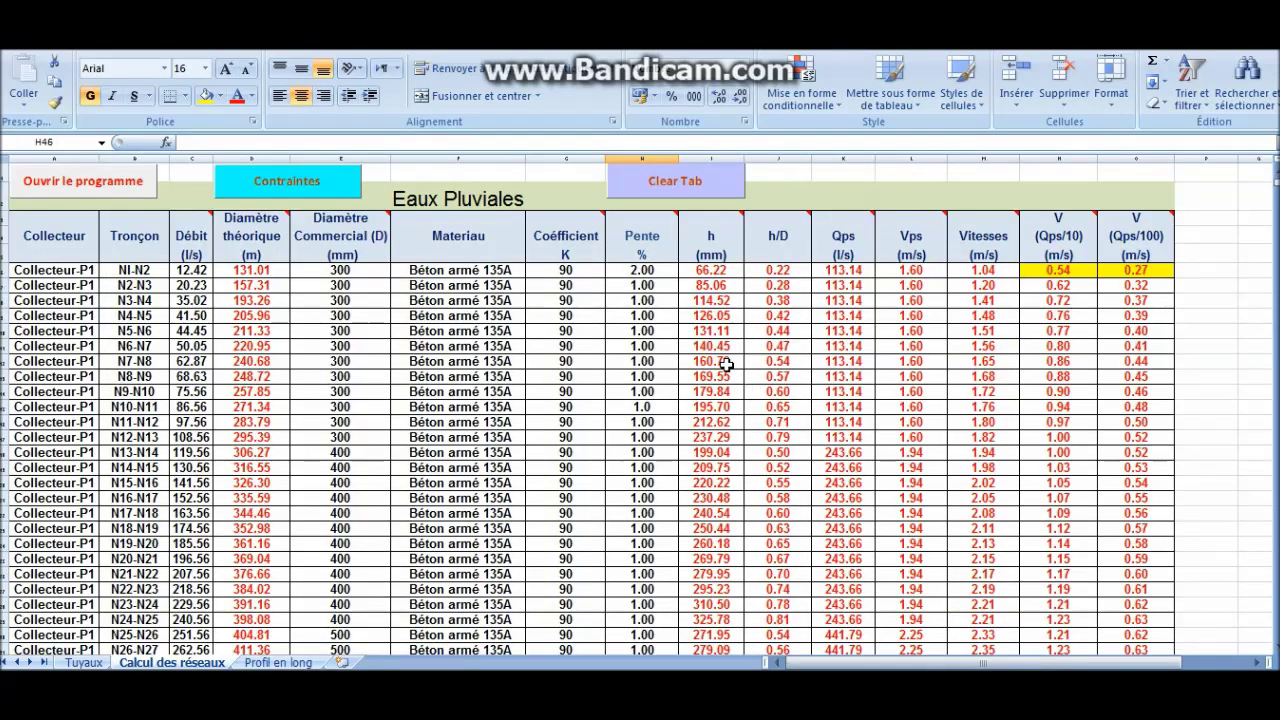
{"action": "left_click", "coordinate": [83, 181]}
{"action": "left_click", "coordinate": [578, 188]}
{"action": "left_click", "coordinate": [480, 209]}
{"action": "left_click", "coordinate": [322, 264]}
{"action": "left_click", "coordinate": [380, 372]}
{"action": "left_click", "coordinate": [660, 418]}
Recalculate the EP network for Autocurage variables 10 and 100 with the revised slopes, and close the form.
{"action": "left_click", "coordinate": [579, 189]}
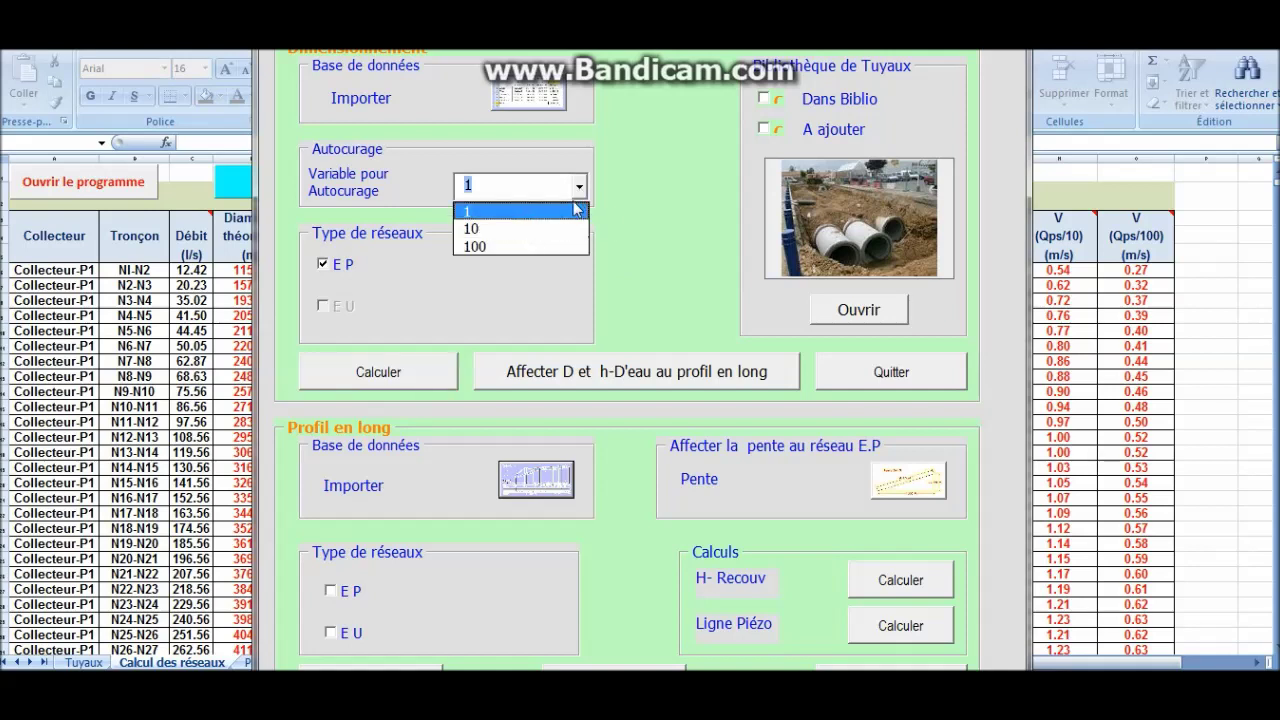
{"action": "left_click", "coordinate": [470, 228]}
{"action": "left_click", "coordinate": [414, 372]}
{"action": "left_click", "coordinate": [660, 418]}
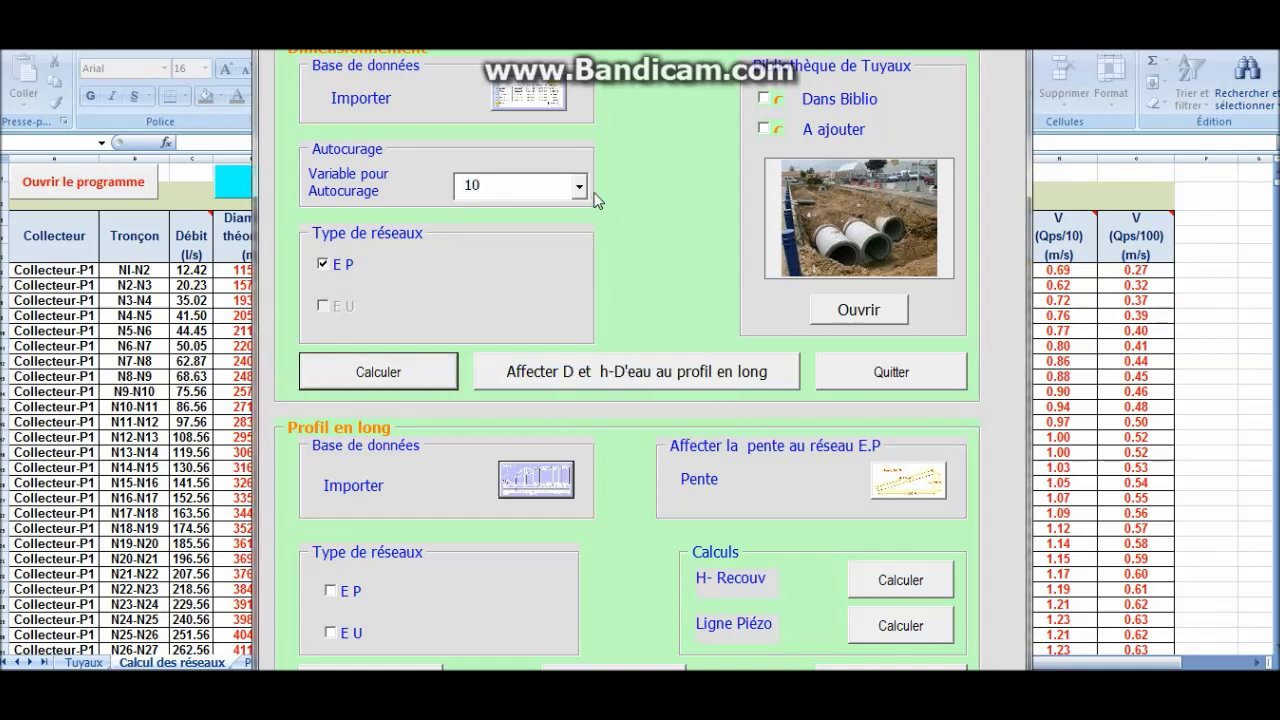
{"action": "left_click", "coordinate": [579, 188]}
{"action": "left_click", "coordinate": [515, 247]}
{"action": "left_click", "coordinate": [419, 371]}
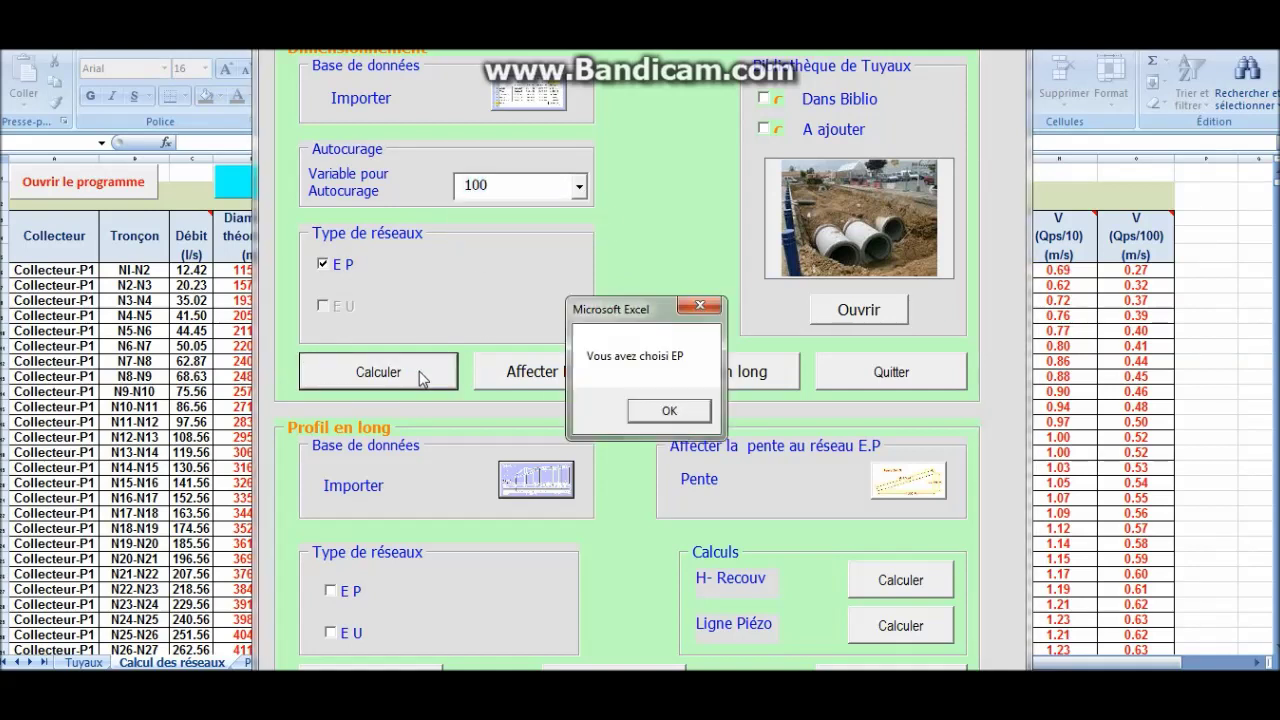
{"action": "left_click", "coordinate": [662, 420]}
{"action": "left_click", "coordinate": [891, 372]}
Review the recalculated EP table for highlighted constraint violations and inspect the V (Qps/100) velocity of section N1-N2.
{"action": "scroll", "coordinate": [1031, 334], "scroll_direction": "down", "scroll_amount": 13}
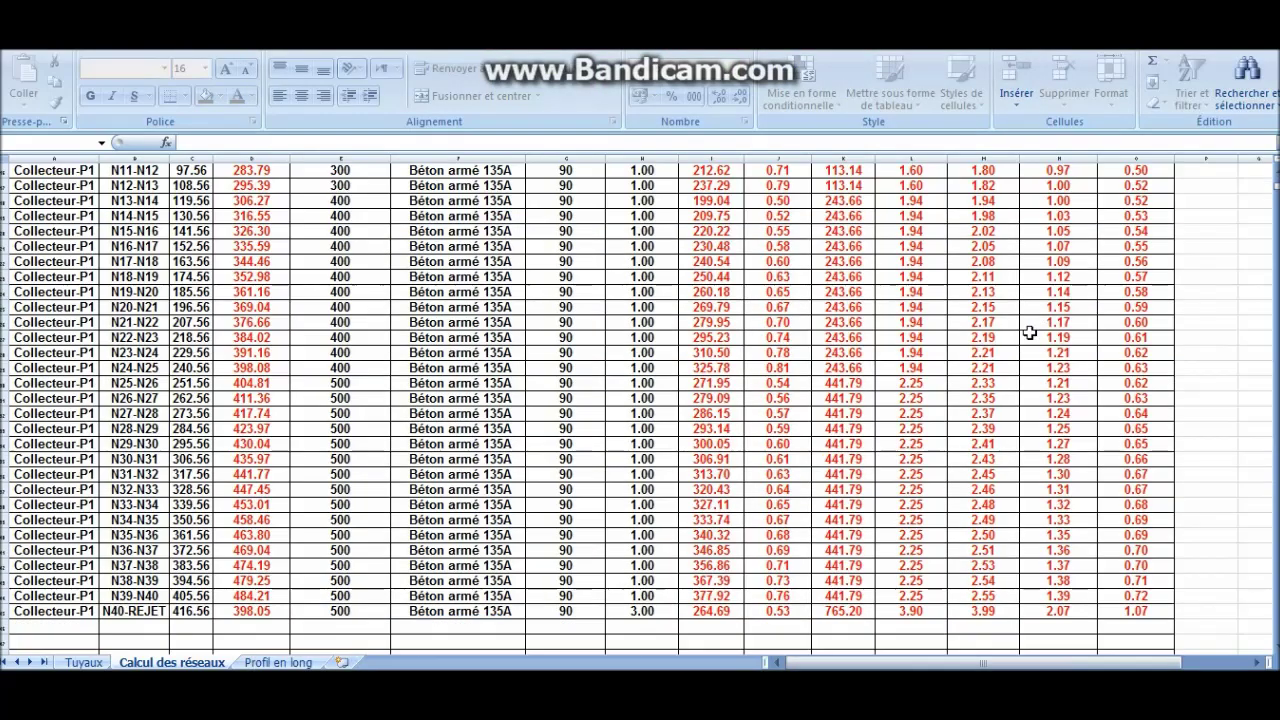
{"action": "scroll", "coordinate": [1026, 471], "scroll_direction": "up", "scroll_amount": 12}
{"action": "scroll", "coordinate": [610, 318], "scroll_direction": "up", "scroll_amount": 2}
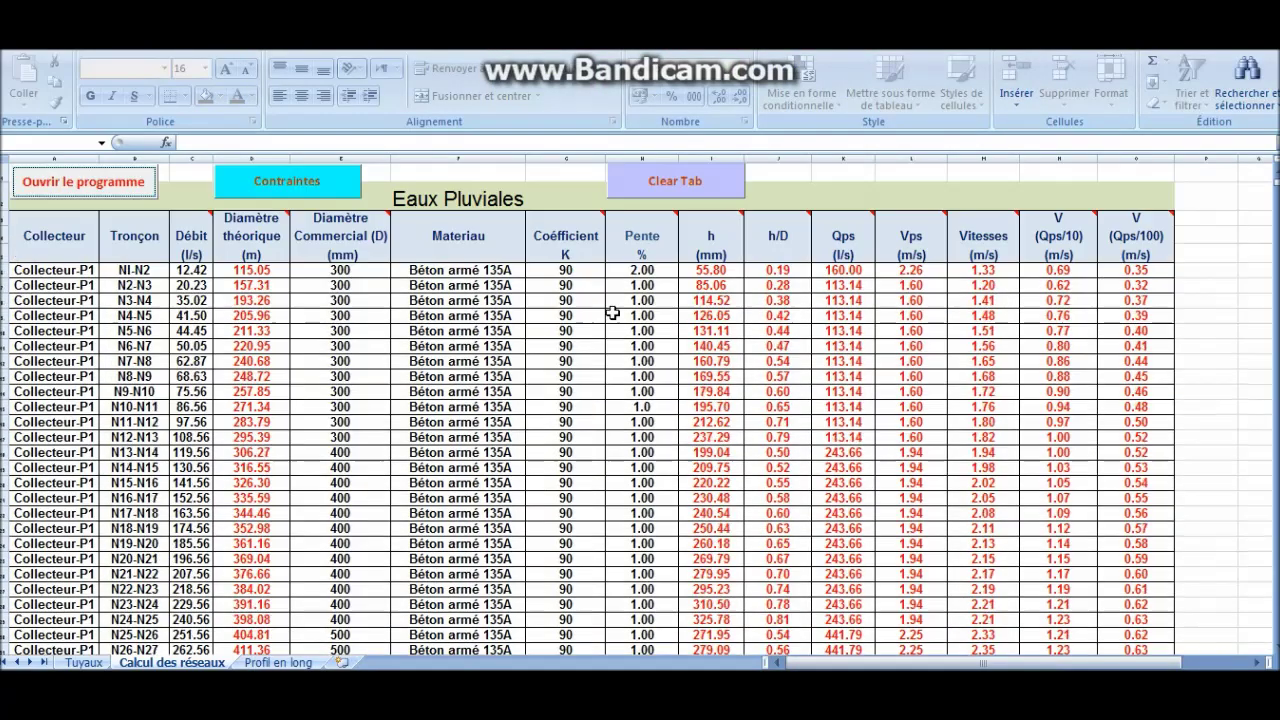
{"action": "scroll", "coordinate": [984, 310], "scroll_direction": "down", "scroll_amount": 6}
{"action": "scroll", "coordinate": [896, 338], "scroll_direction": "up", "scroll_amount": 6}
{"action": "left_click", "coordinate": [1140, 270]}
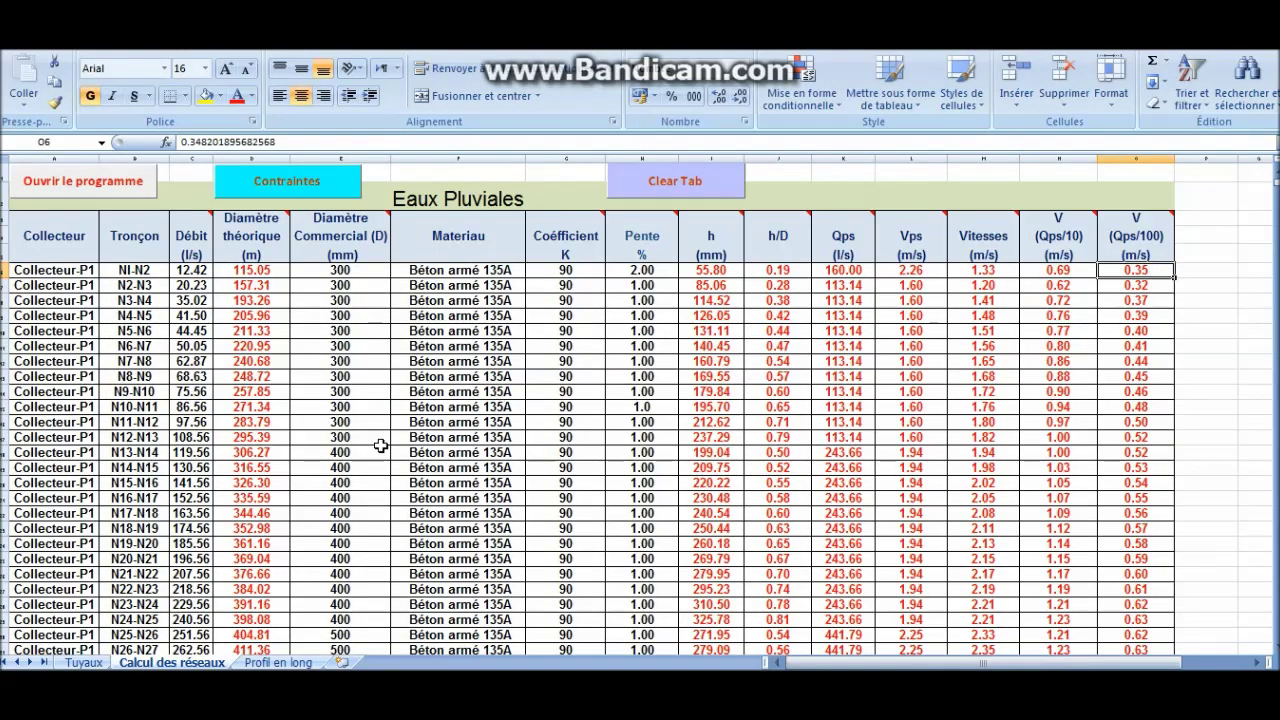
Compare the network calculation with the Profil en long sheet, inspecting the invert depth at node N1.
{"action": "left_click", "coordinate": [278, 664]}
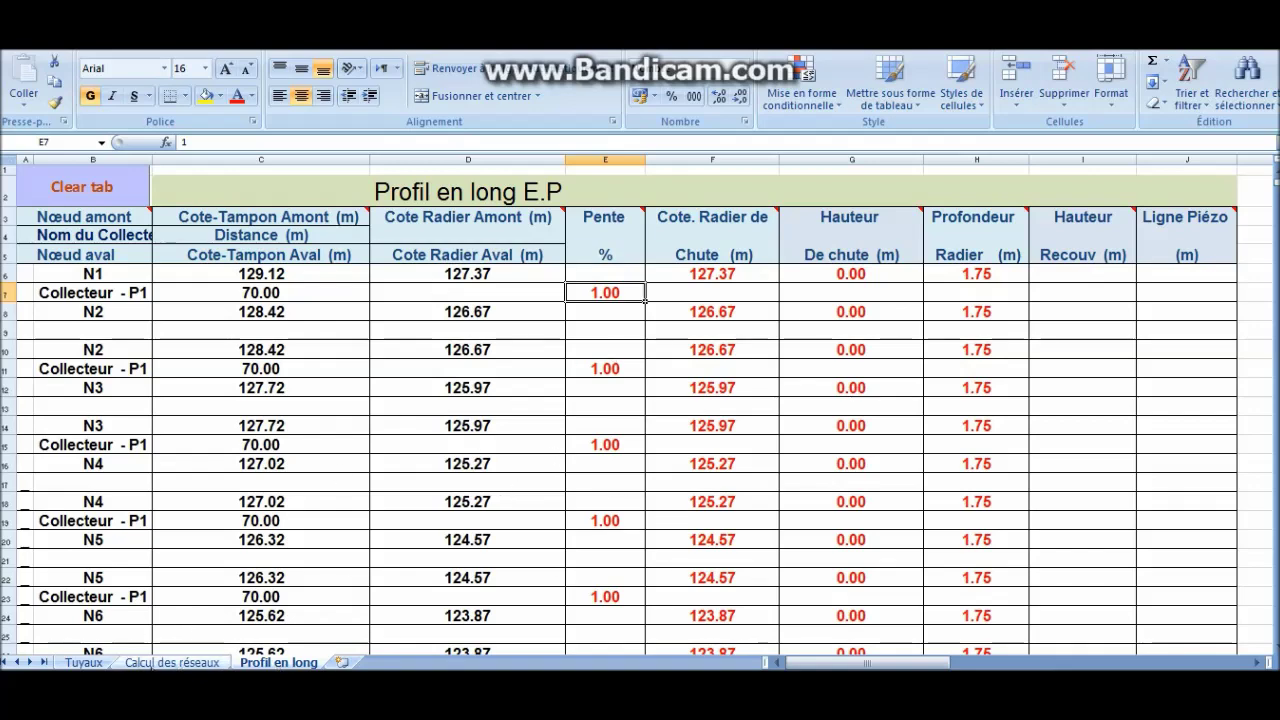
{"action": "left_click", "coordinate": [160, 663]}
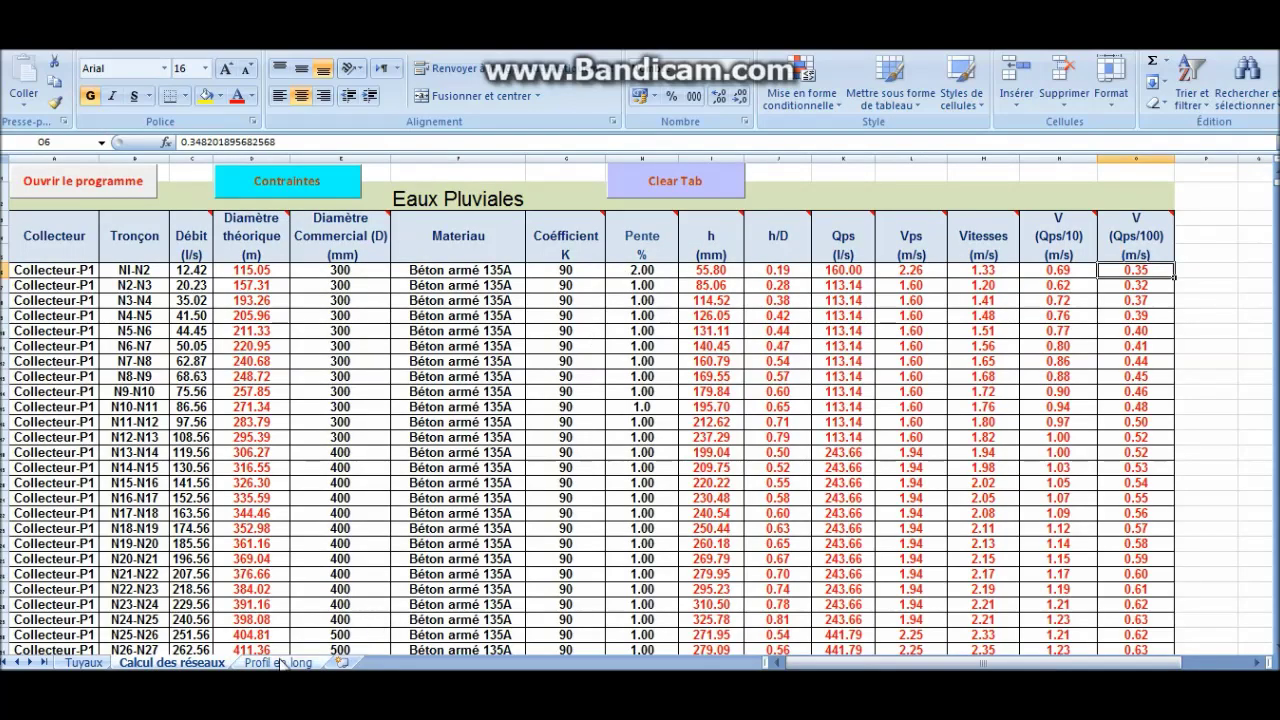
{"action": "left_click", "coordinate": [280, 663]}
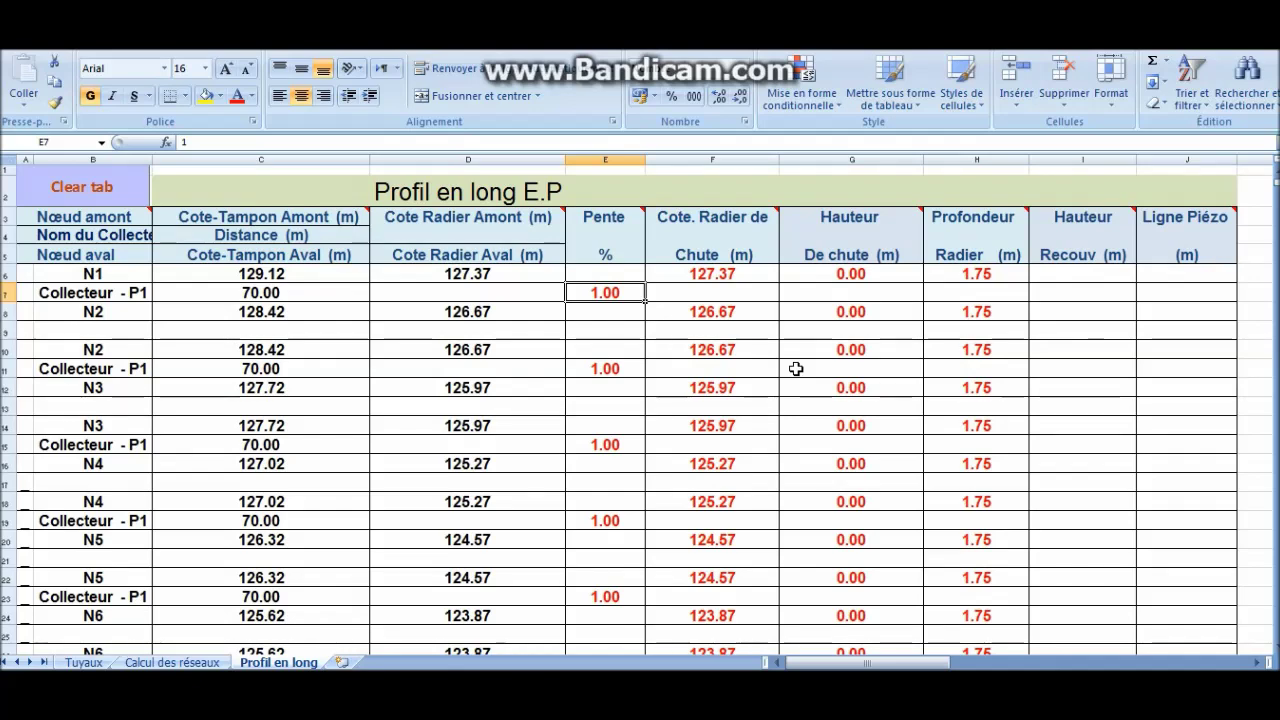
{"action": "left_click", "coordinate": [192, 663]}
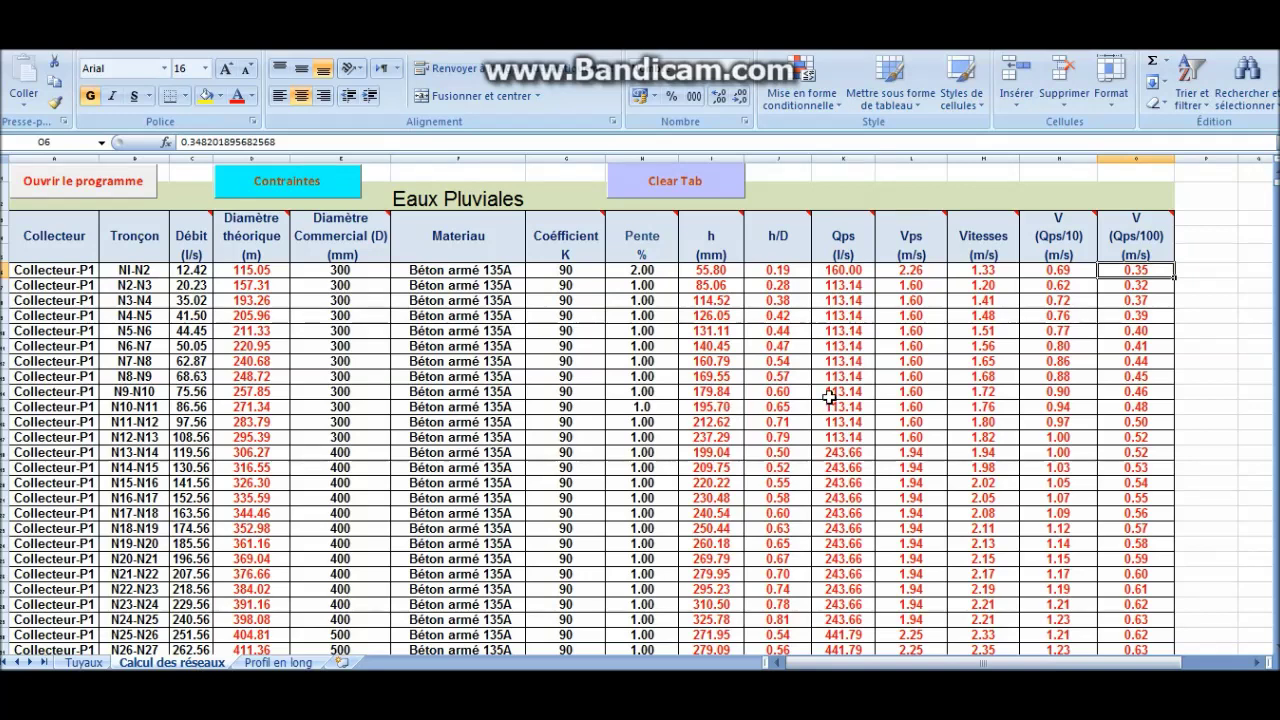
{"action": "left_click", "coordinate": [268, 663]}
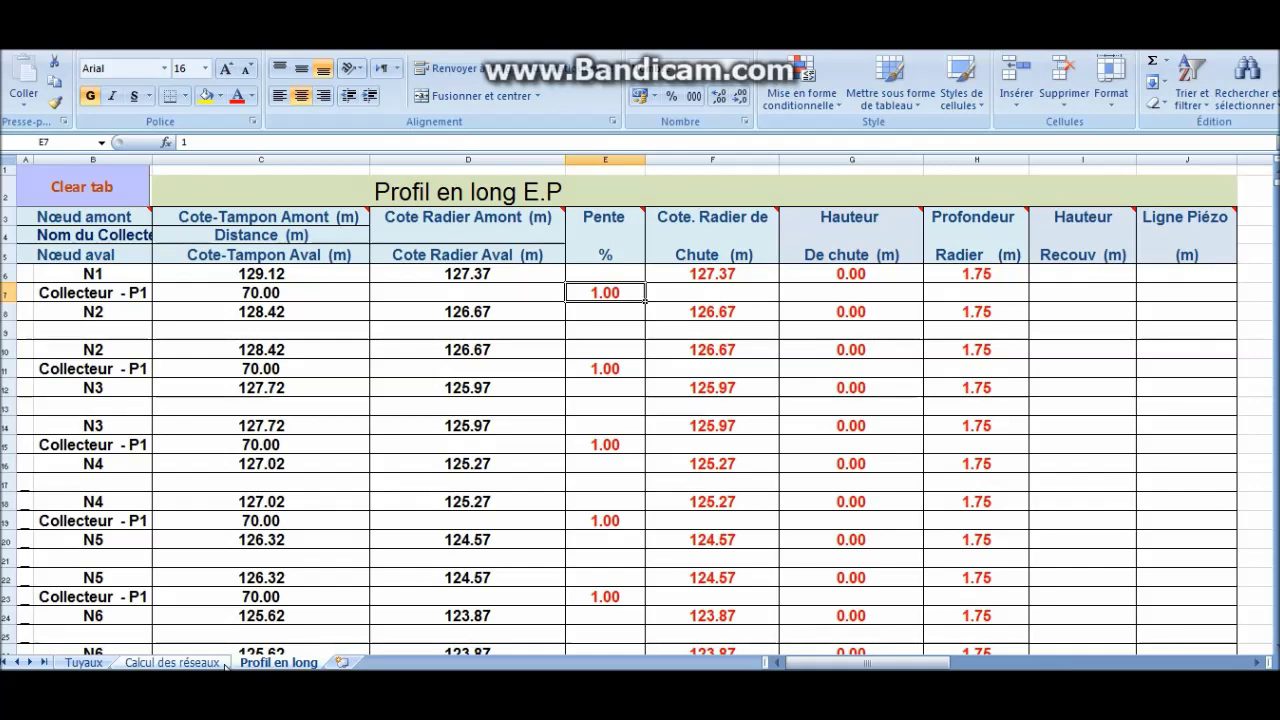
{"action": "left_click", "coordinate": [989, 274]}
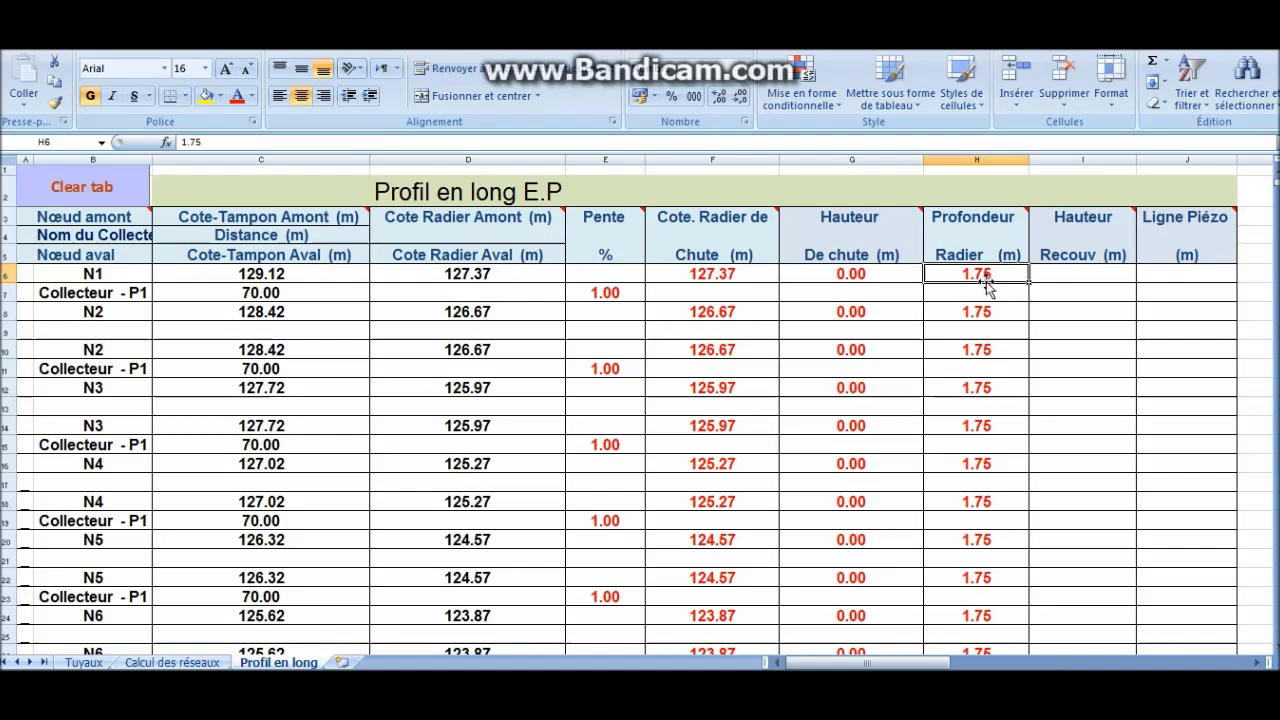
{"action": "left_click", "coordinate": [172, 662]}
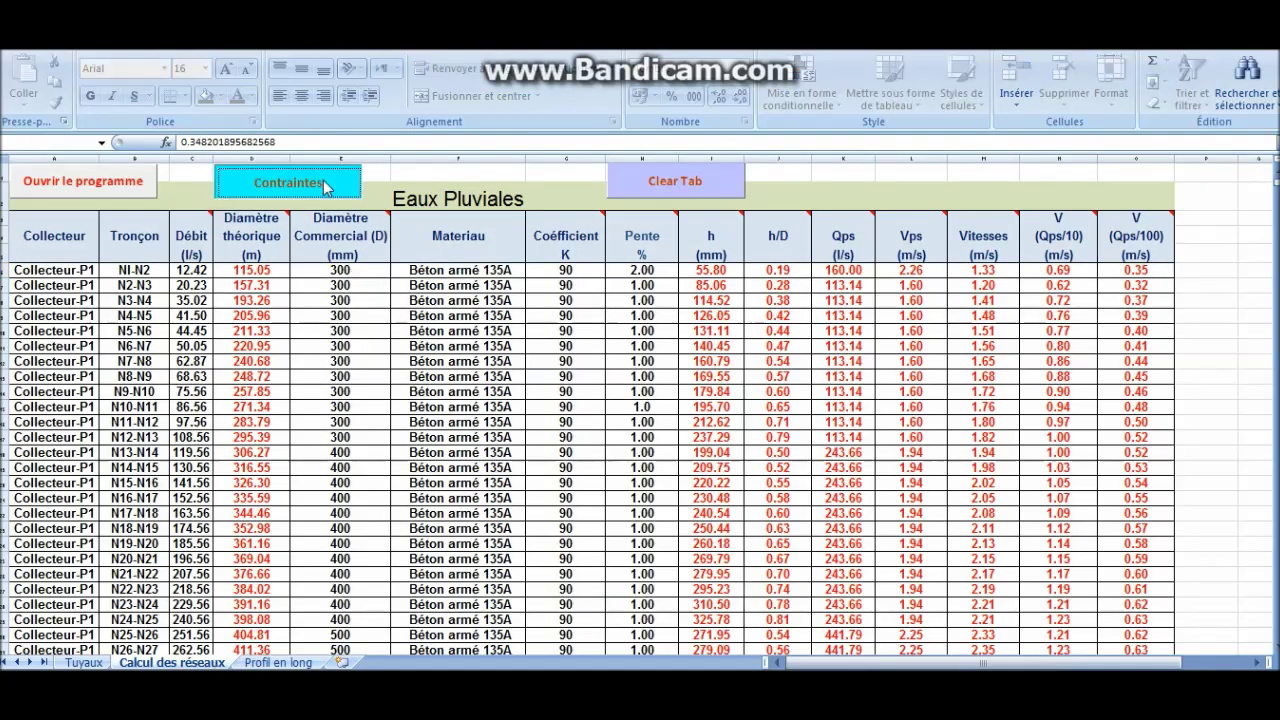
Edit the EP network constraints to a minimum invert depth of 2 and a minimum pipe laying slope of 1.1%.
{"action": "left_click", "coordinate": [325, 184]}
{"action": "left_click", "coordinate": [513, 296]}
{"action": "left_click", "coordinate": [574, 418]}
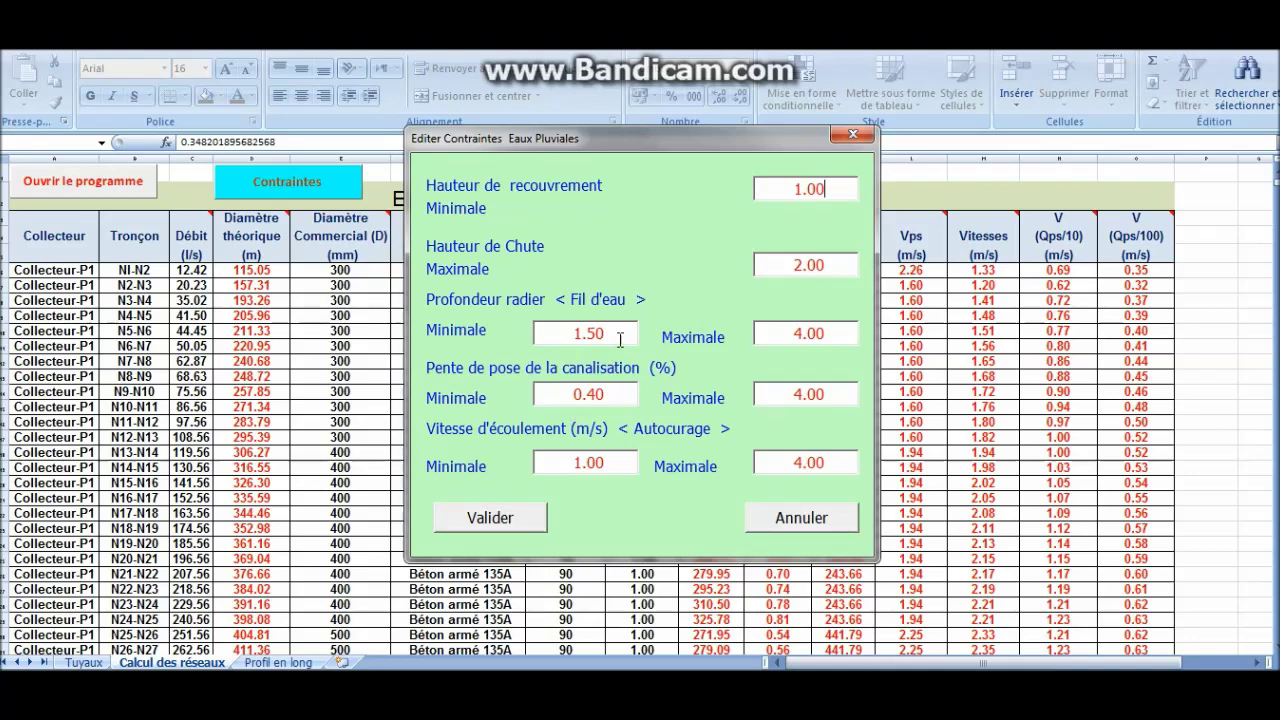
{"action": "left_click_drag", "start_coordinate": [618, 338], "coordinate": [410, 350]}
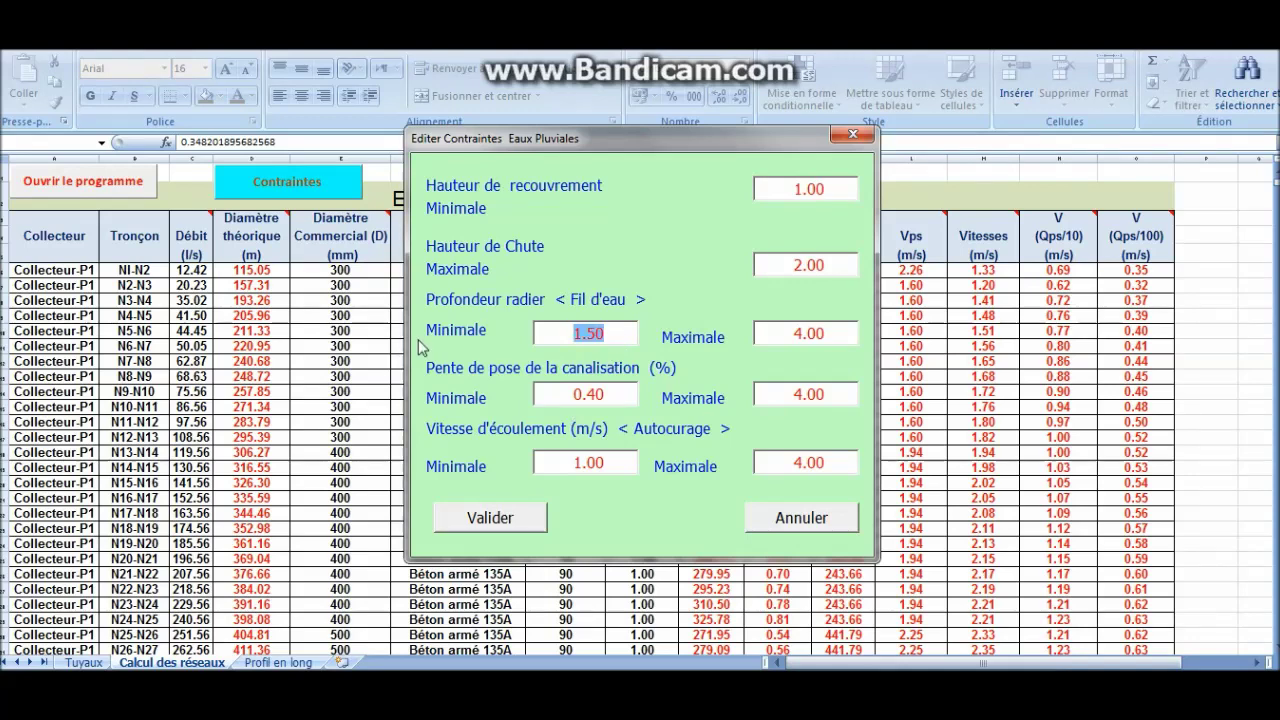
{"action": "type", "text": "2"}
{"action": "left_click_drag", "start_coordinate": [630, 397], "coordinate": [400, 405]}
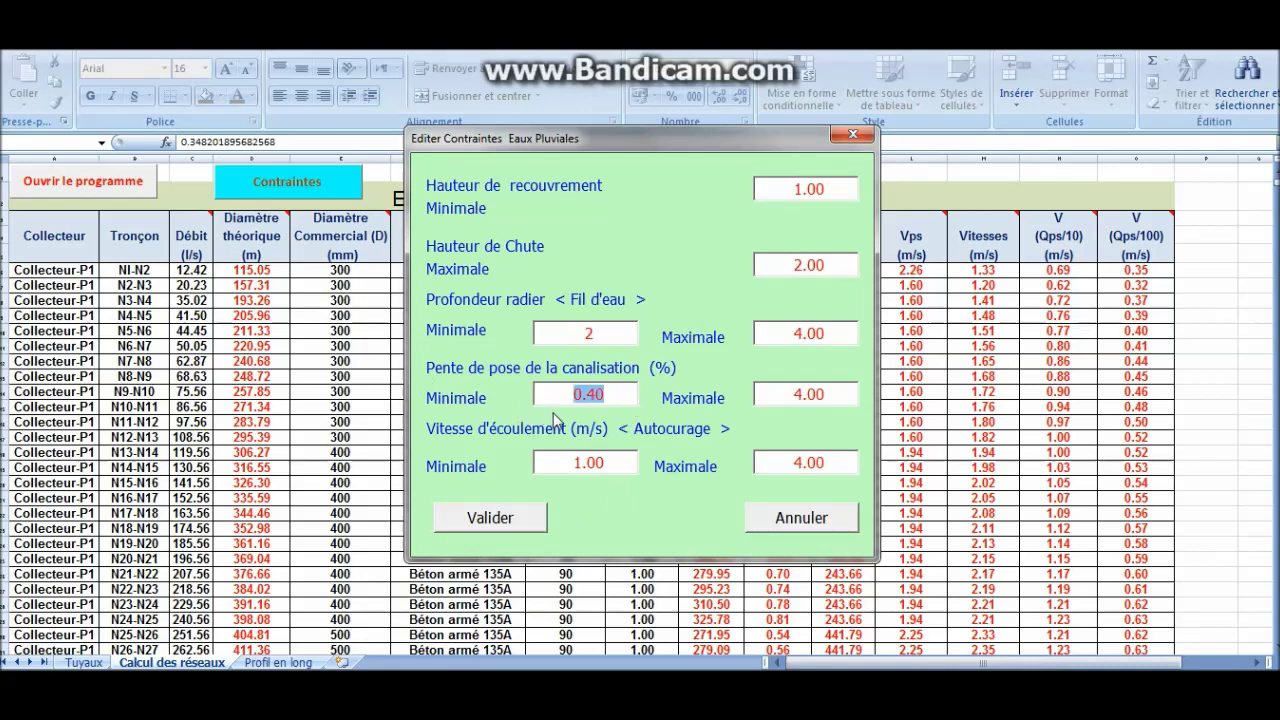
{"action": "type", "text": "1.1"}
{"action": "left_click", "coordinate": [502, 522]}
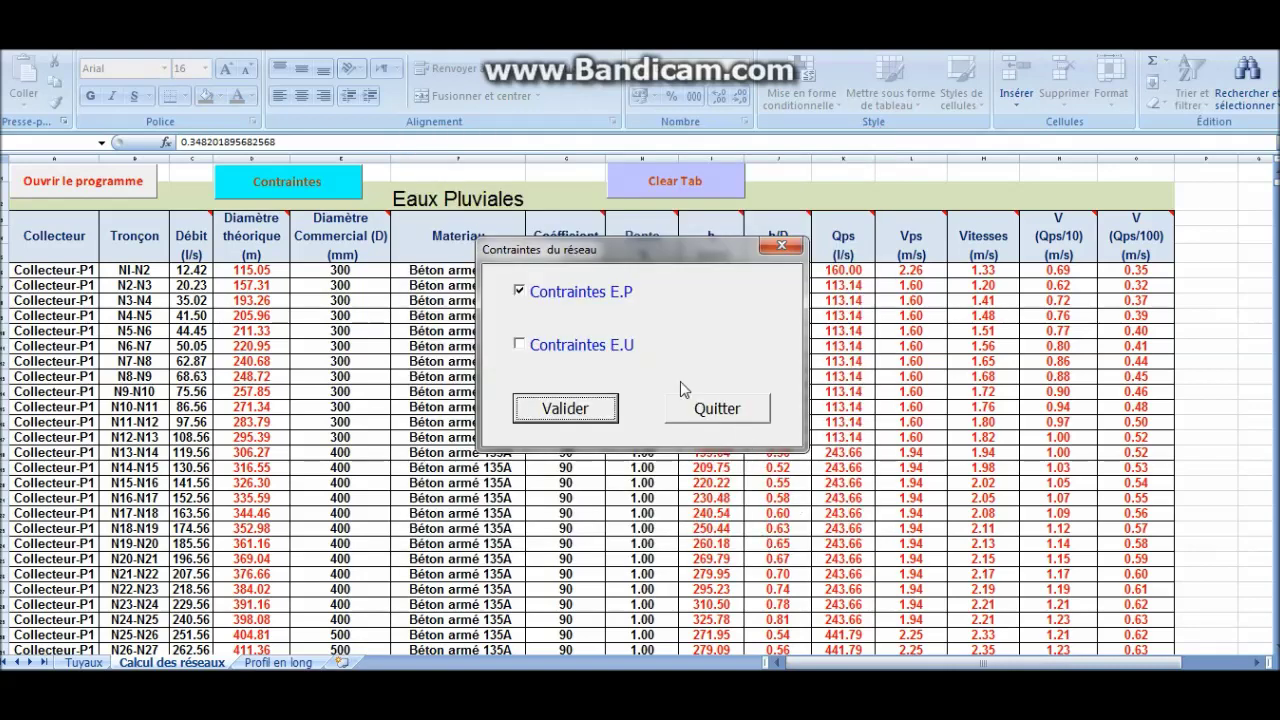
{"action": "left_click", "coordinate": [720, 409]}
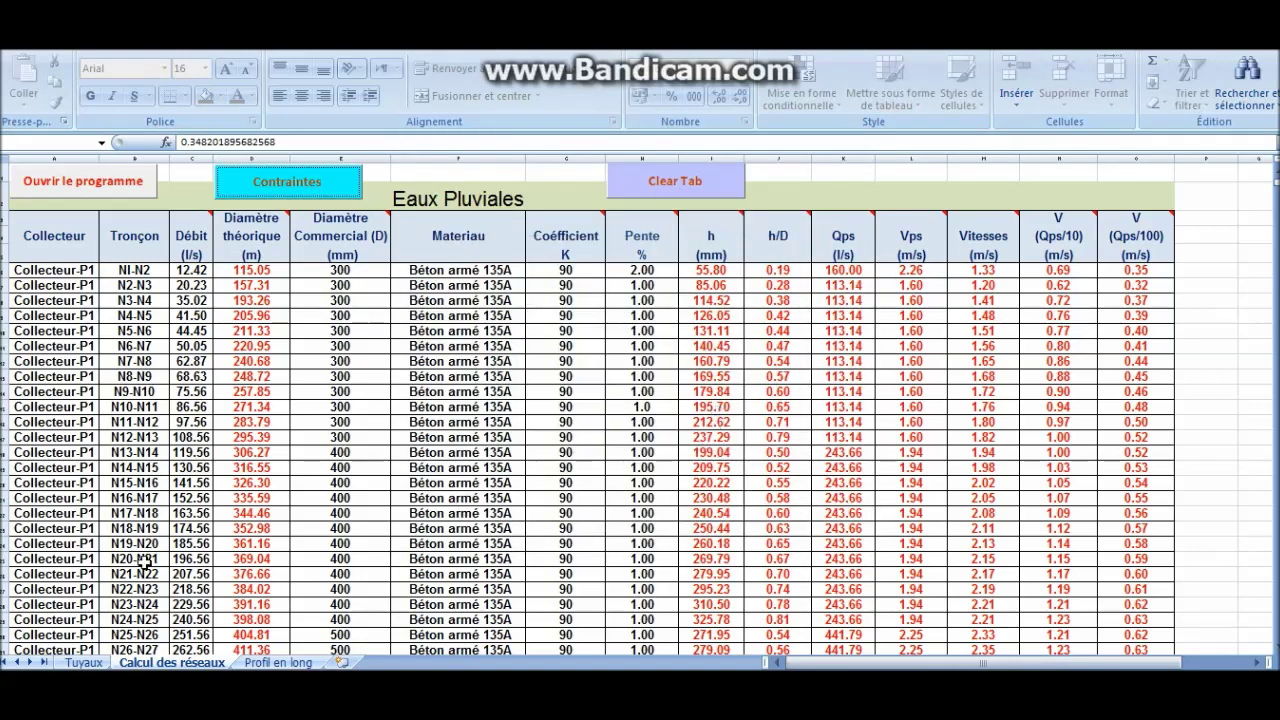
Open the calculation program on the Profil en long sheet, recalculate the EP profile against the tightened constraints, and close the form.
{"action": "left_click", "coordinate": [118, 193]}
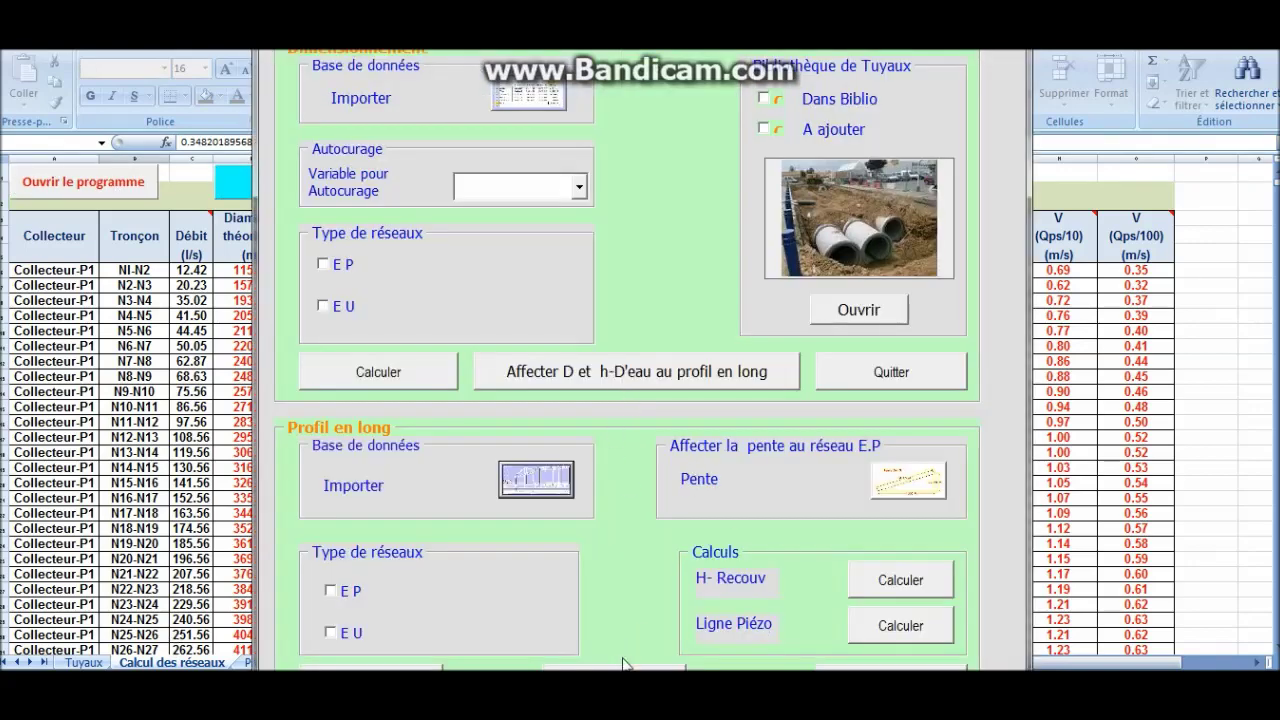
{"action": "left_click", "coordinate": [520, 385]}
{"action": "left_click", "coordinate": [564, 433]}
{"action": "left_click", "coordinate": [722, 412]}
{"action": "left_click", "coordinate": [727, 434]}
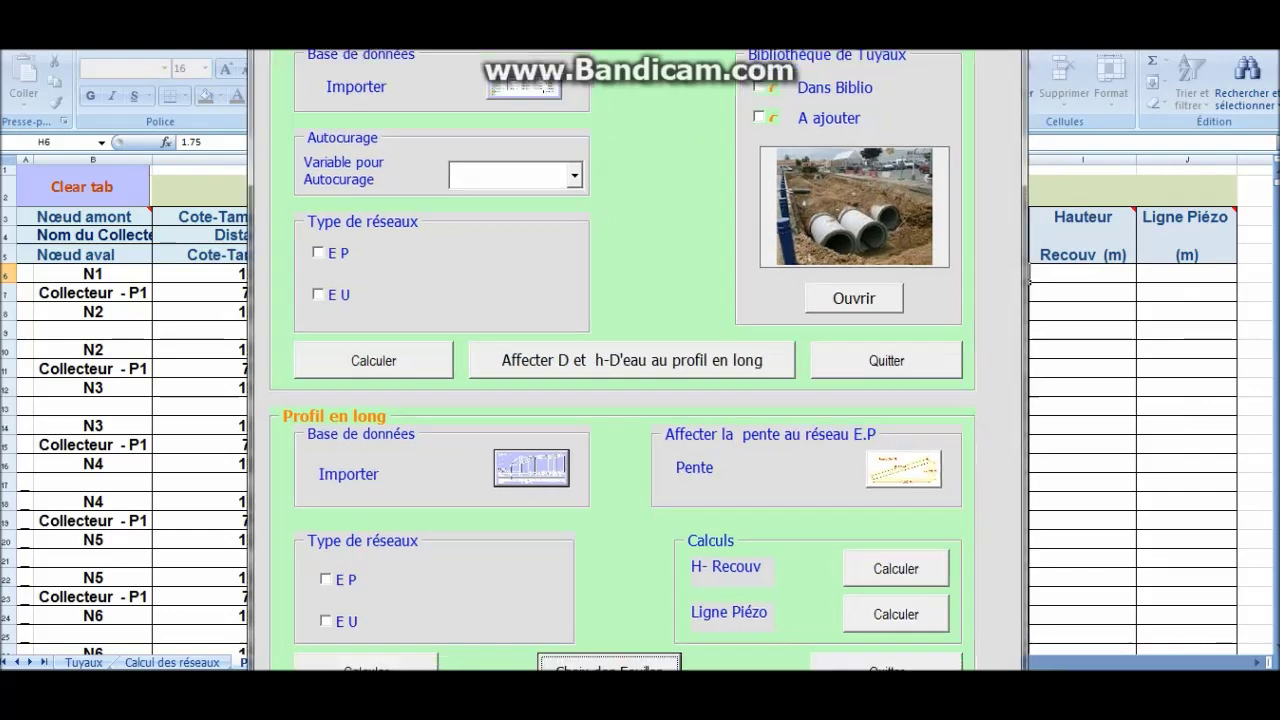
{"action": "left_click", "coordinate": [296, 591]}
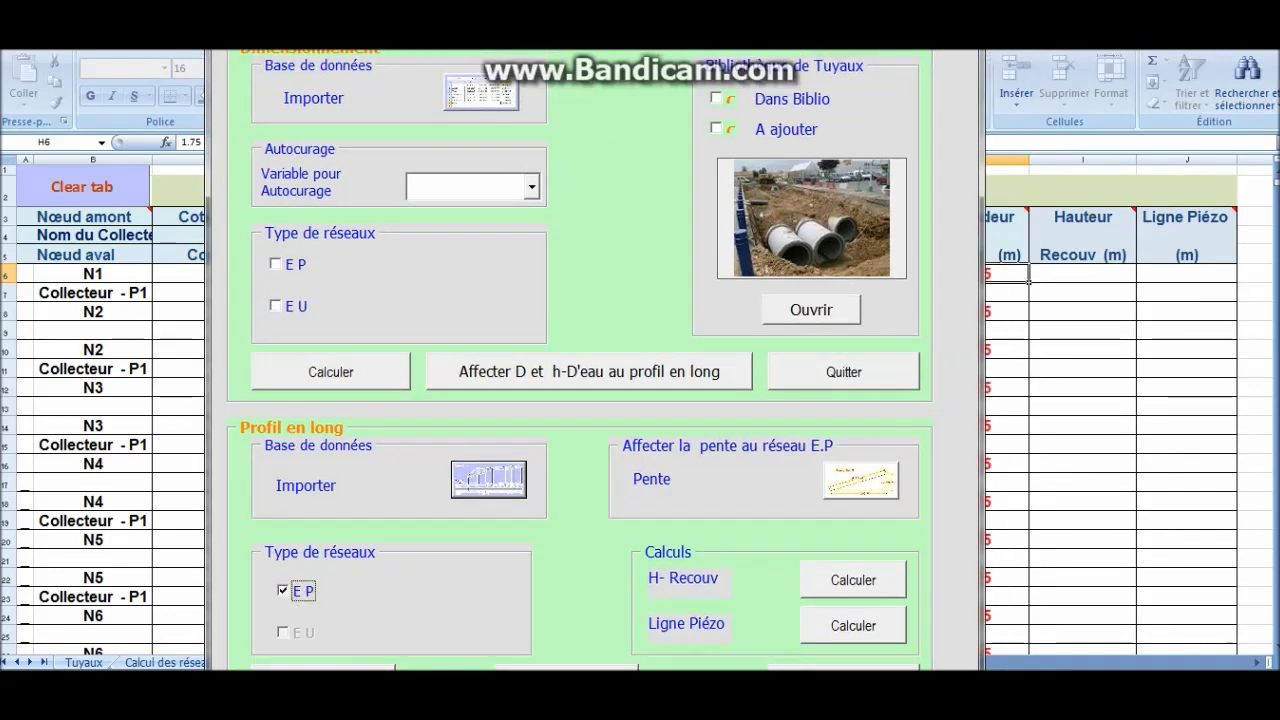
{"action": "left_click", "coordinate": [673, 412]}
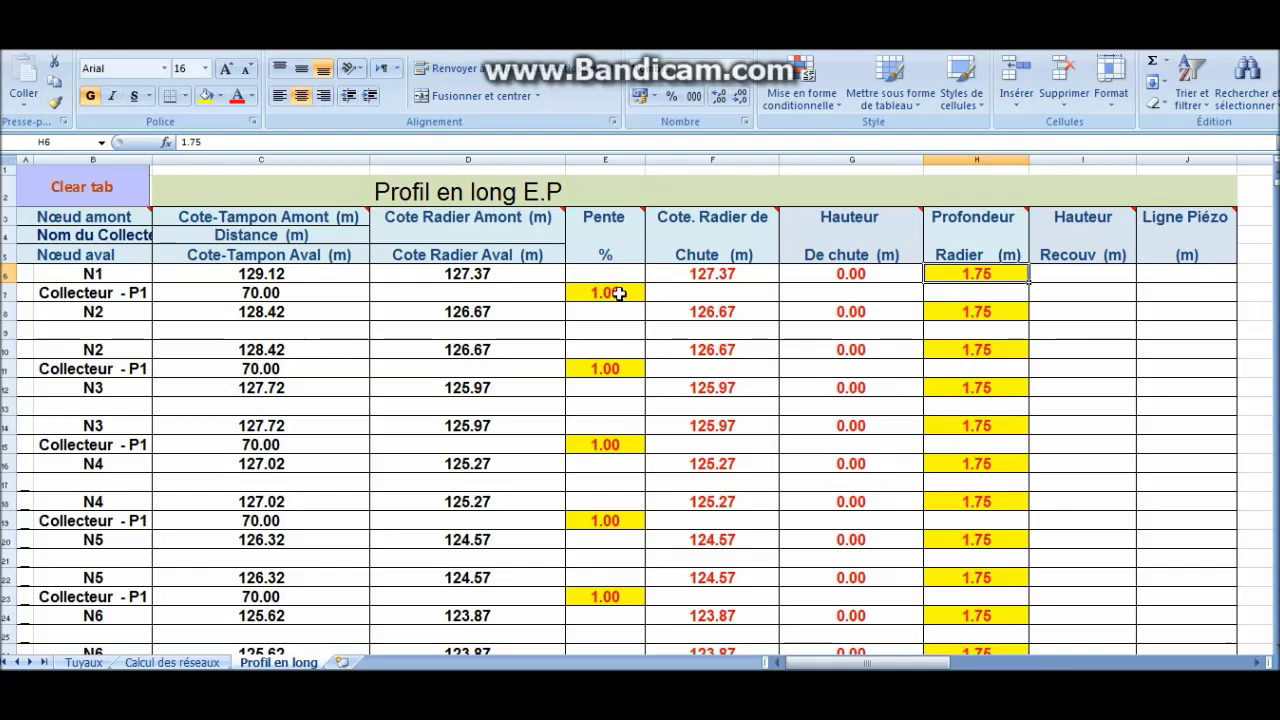
Inspect the highlighted slopes of the P1 sections and the invert depths at the first nodes of the EP profile.
{"action": "left_click", "coordinate": [619, 293]}
{"action": "left_click", "coordinate": [607, 370]}
{"action": "left_click", "coordinate": [607, 444]}
{"action": "left_click", "coordinate": [606, 518]}
{"action": "left_click", "coordinate": [598, 578]}
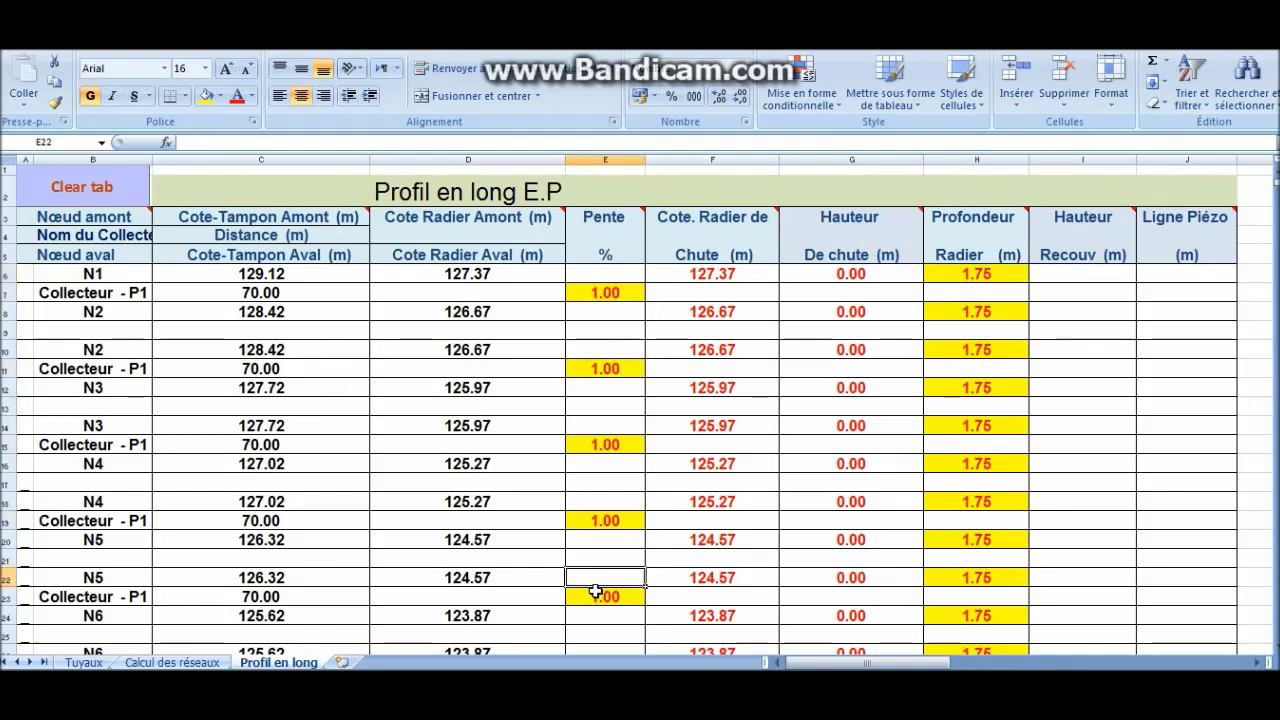
{"action": "left_click", "coordinate": [590, 292]}
{"action": "left_click", "coordinate": [975, 274]}
{"action": "left_click", "coordinate": [975, 312]}
{"action": "left_click", "coordinate": [981, 427]}
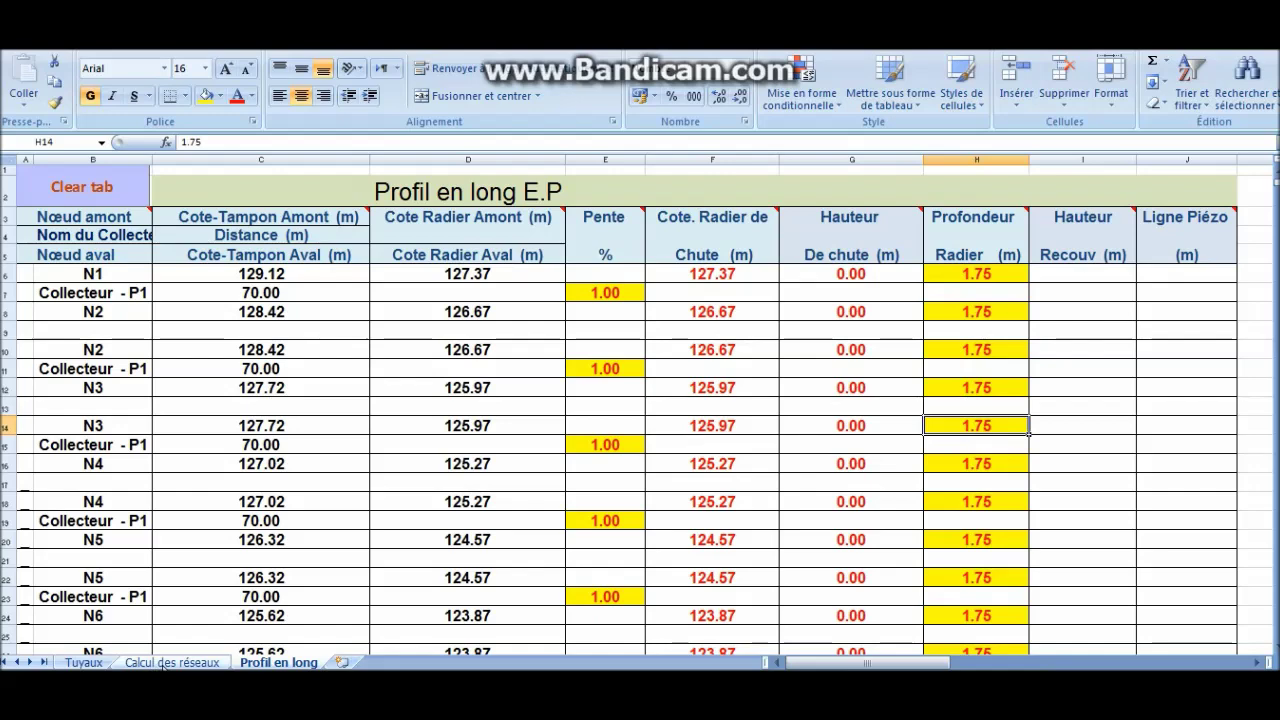
Return to the network calculation sheet and relax the EP constraints, with a minimum invert depth of 1.5 and a lower minimum laying slope.
{"action": "left_click", "coordinate": [162, 663]}
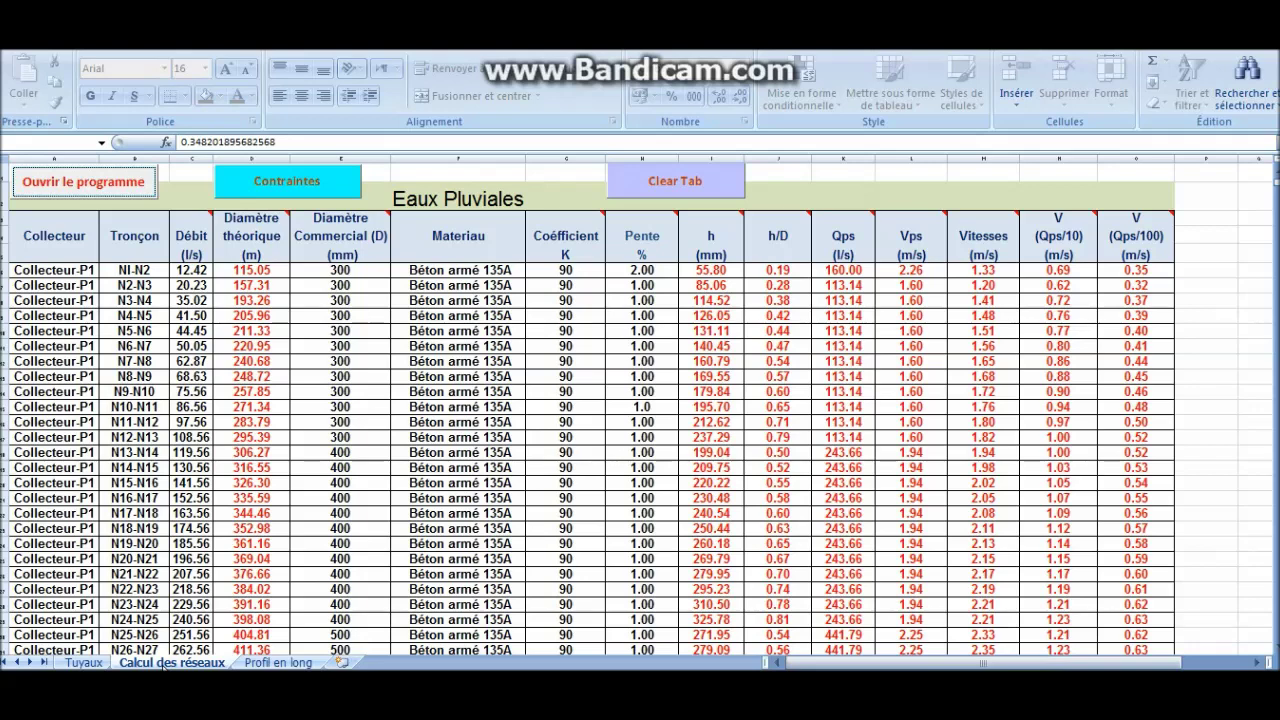
{"action": "left_click", "coordinate": [336, 188]}
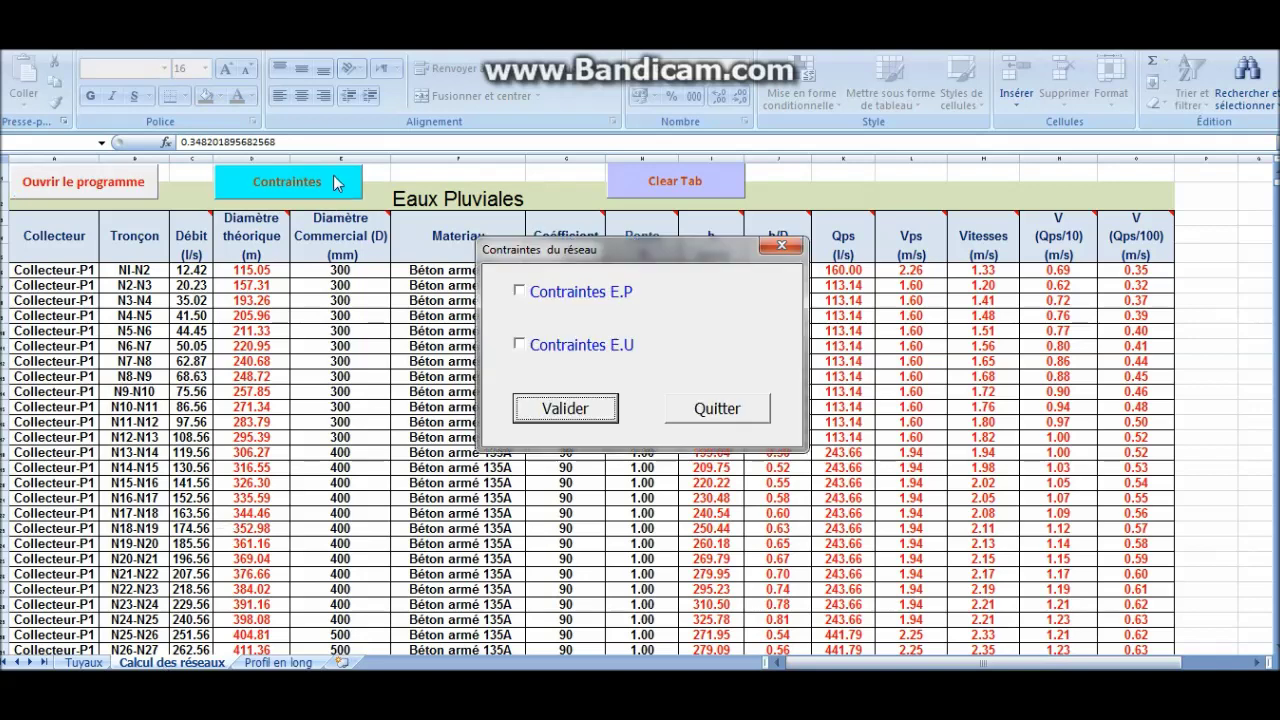
{"action": "left_click", "coordinate": [519, 292]}
{"action": "left_click", "coordinate": [556, 410]}
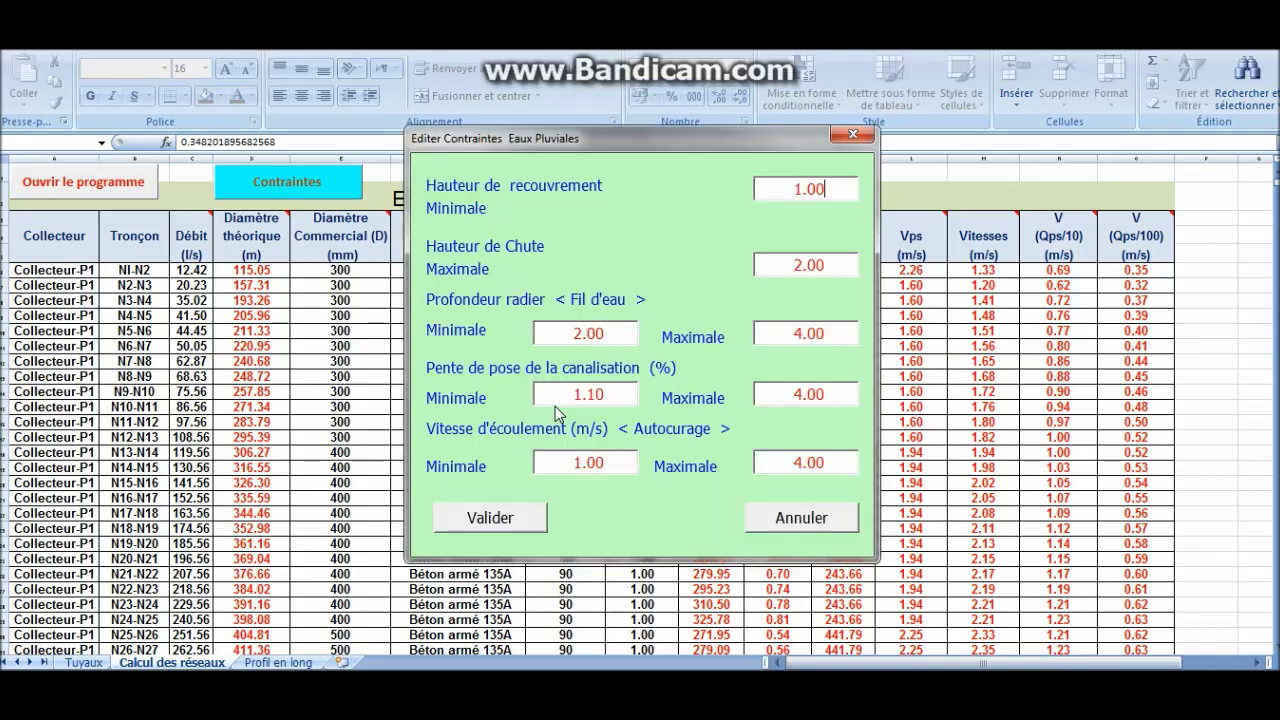
{"action": "type", "text": "1.5"}
{"action": "double_click", "coordinate": [598, 404]}
{"action": "type", "text": "0.3"}
{"action": "type", "text": "4"}
{"action": "left_click", "coordinate": [482, 520]}
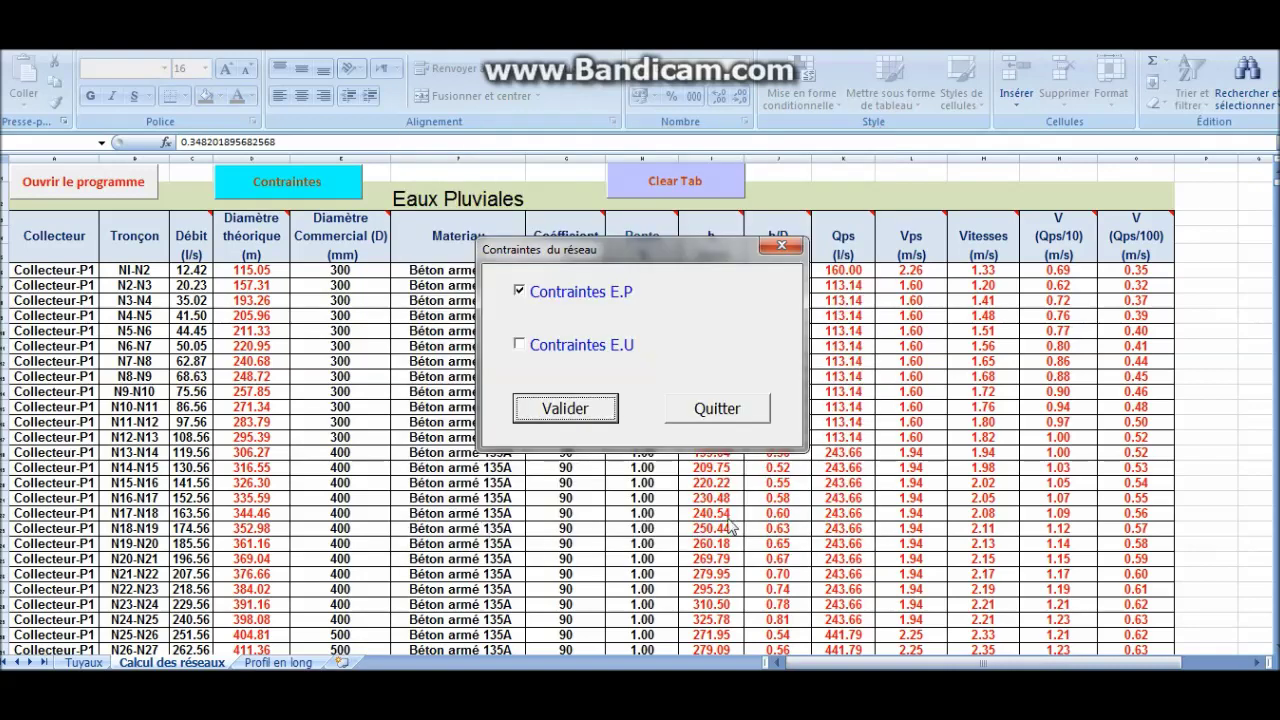
{"action": "left_click", "coordinate": [741, 418]}
Recalculate the EP longitudinal profile with the relaxed constraints, close the form, and review the slopes and invert depths for highlighting.
{"action": "left_click", "coordinate": [138, 192]}
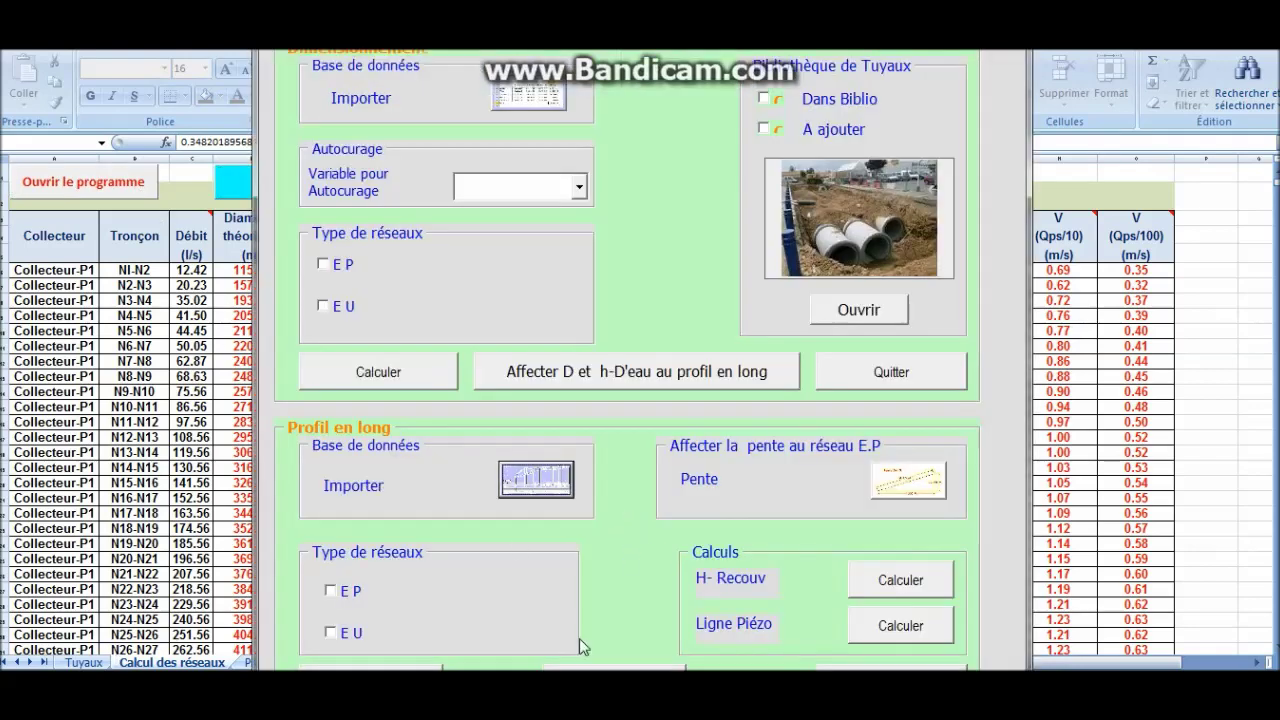
{"action": "left_click", "coordinate": [614, 668]}
{"action": "left_click", "coordinate": [519, 380]}
{"action": "left_click", "coordinate": [563, 431]}
{"action": "left_click", "coordinate": [718, 410]}
{"action": "left_click", "coordinate": [722, 431]}
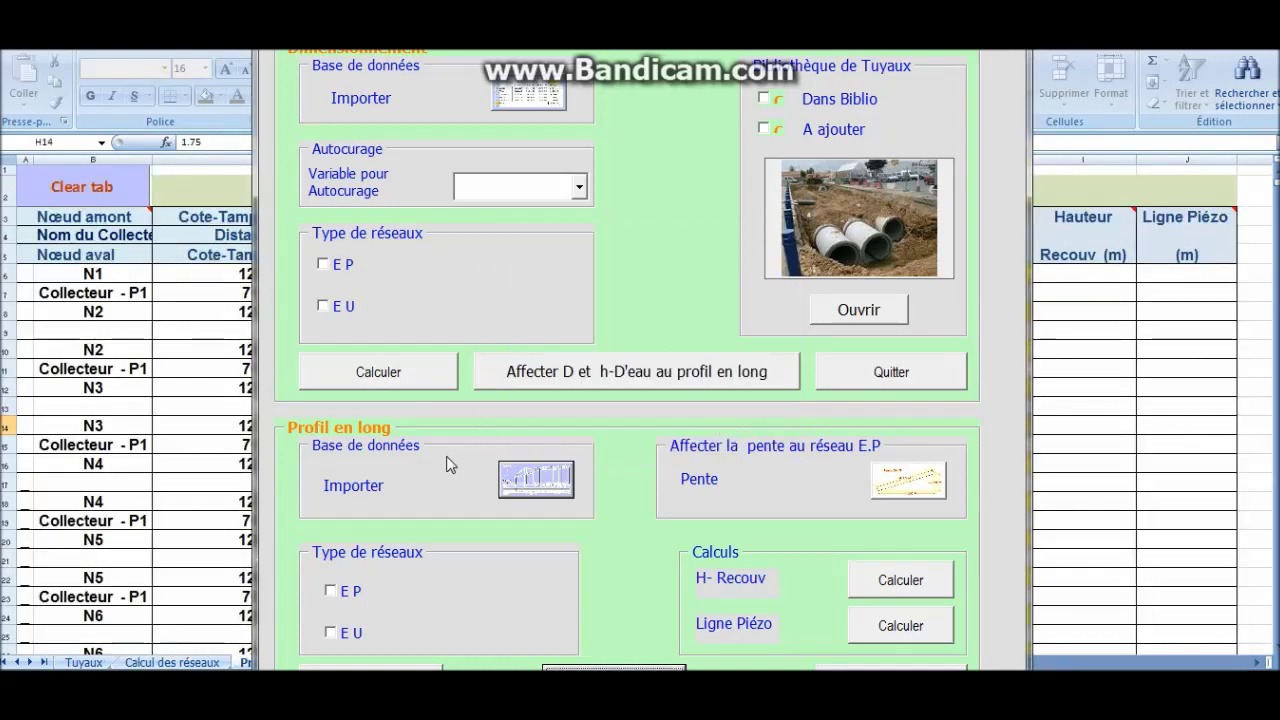
{"action": "left_click", "coordinate": [330, 591]}
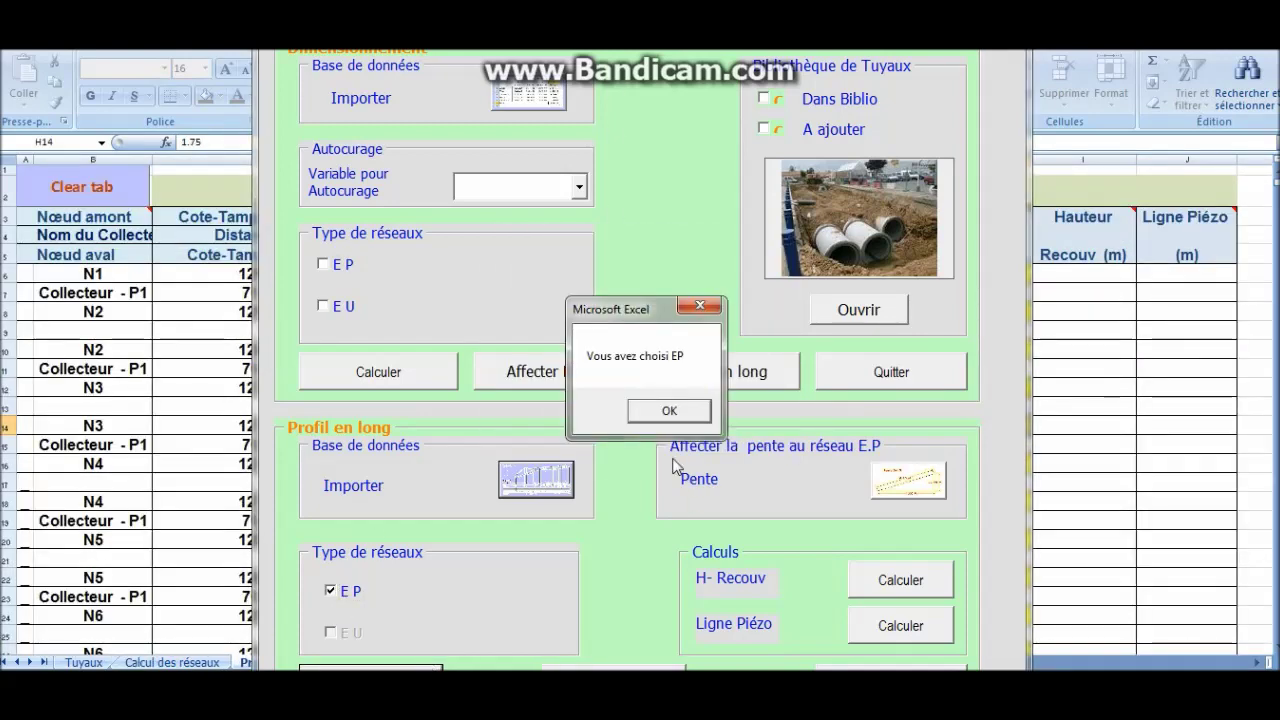
{"action": "left_click", "coordinate": [666, 410]}
{"action": "left_click", "coordinate": [891, 680]}
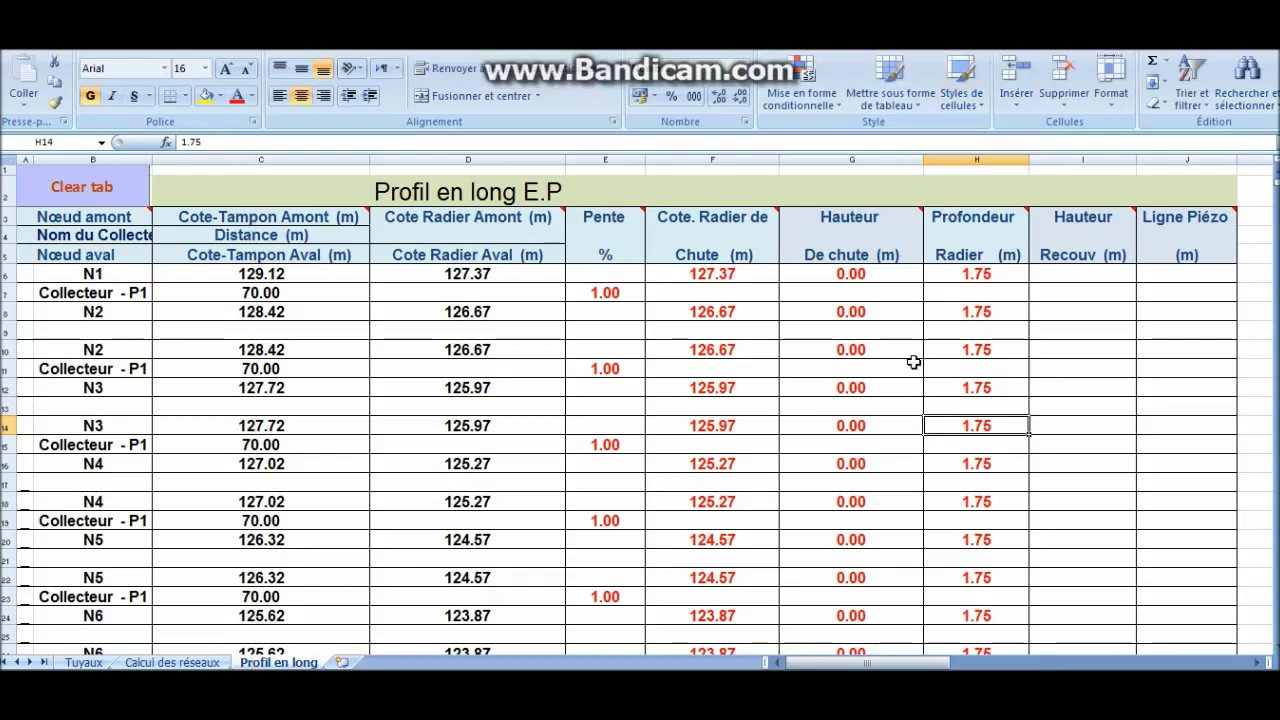
{"action": "scroll", "coordinate": [869, 414], "scroll_direction": "down", "scroll_amount": 7}
{"action": "scroll", "coordinate": [958, 392], "scroll_direction": "up", "scroll_amount": 4}
{"action": "scroll", "coordinate": [924, 283], "scroll_direction": "down", "scroll_amount": 14}
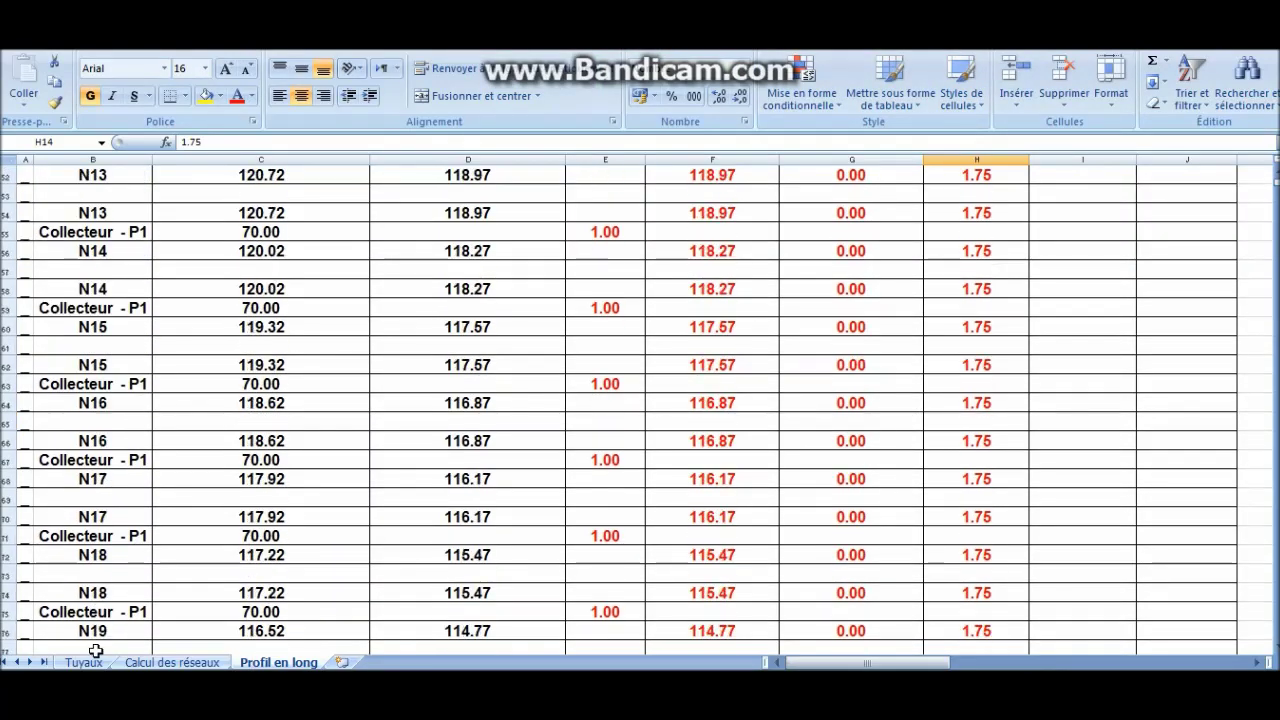
Clear the Eaux Pluviales calculation table and the Profil en long E.P table.
{"action": "left_click", "coordinate": [150, 662]}
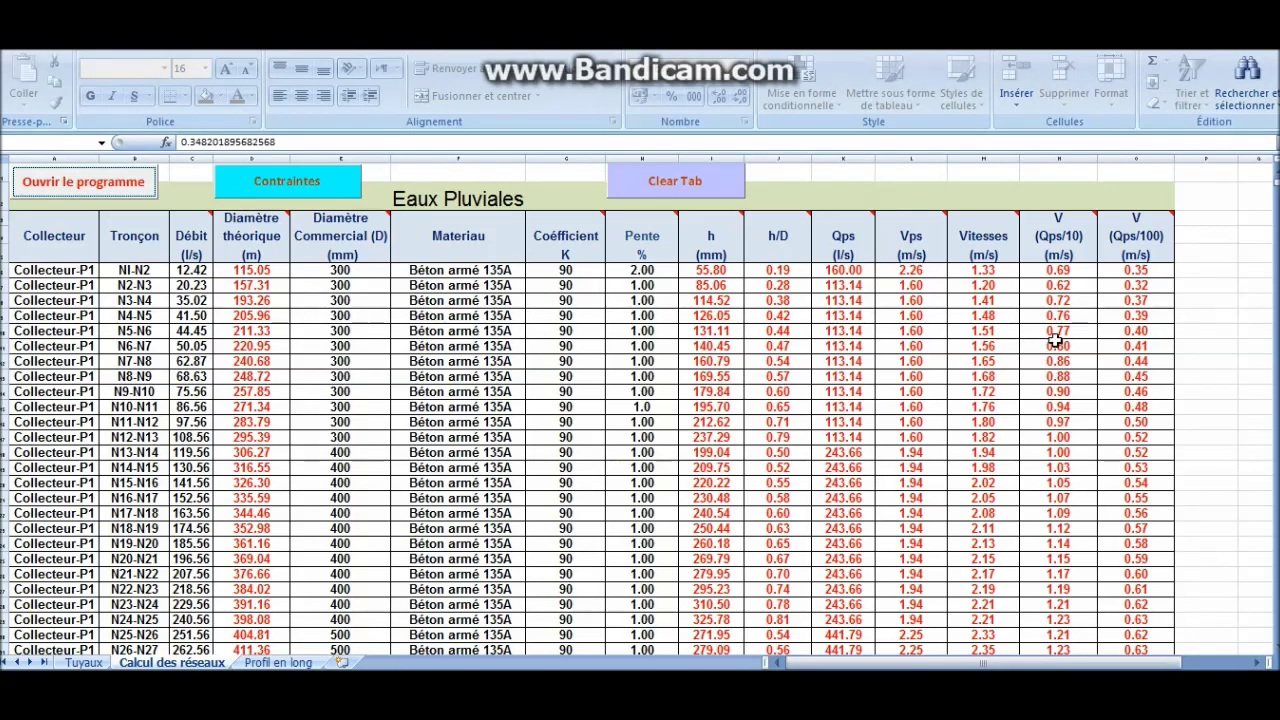
{"action": "left_click", "coordinate": [707, 188]}
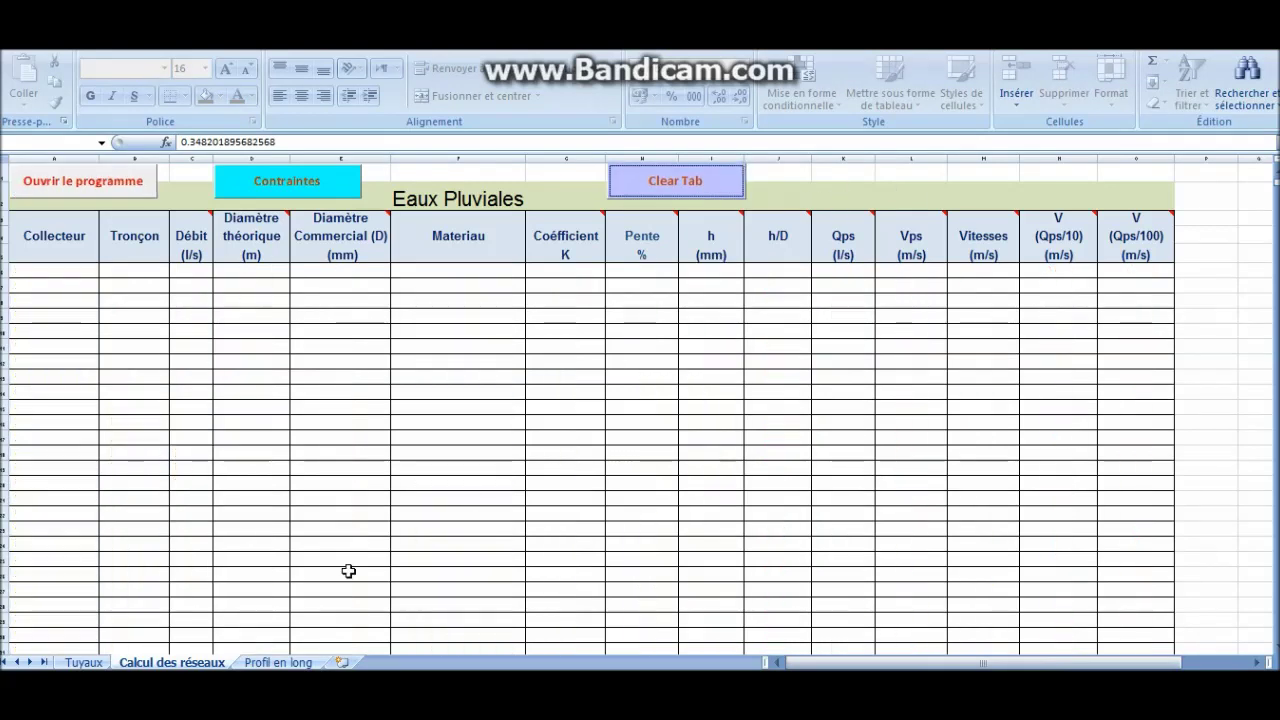
{"action": "left_click", "coordinate": [278, 662]}
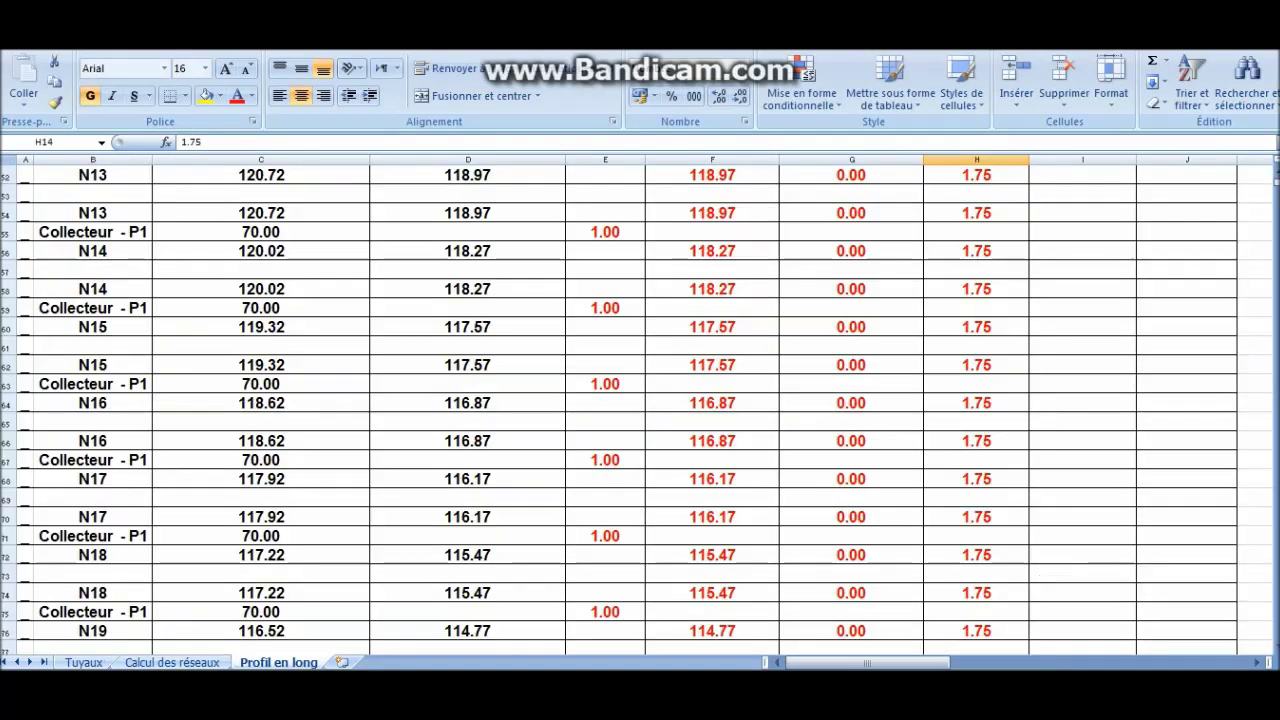
{"action": "left_click_drag", "start_coordinate": [1276, 185], "coordinate": [1276, 172]}
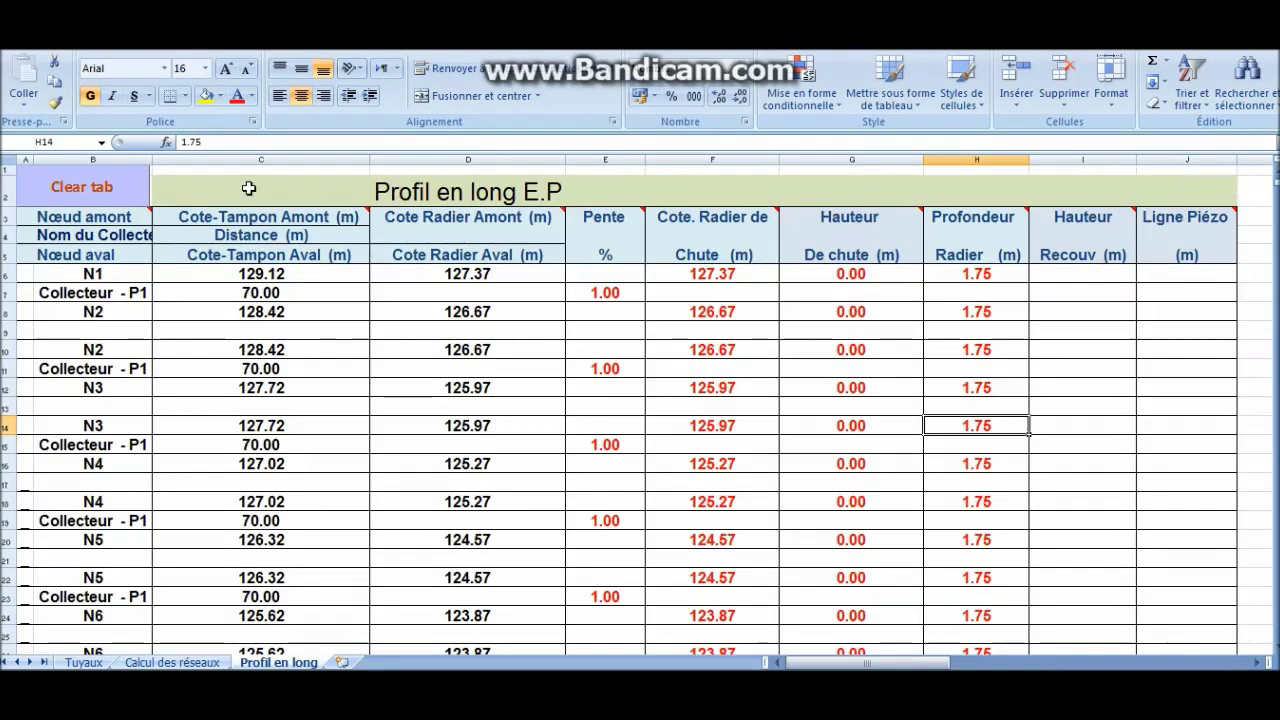
{"action": "left_click", "coordinate": [137, 194]}
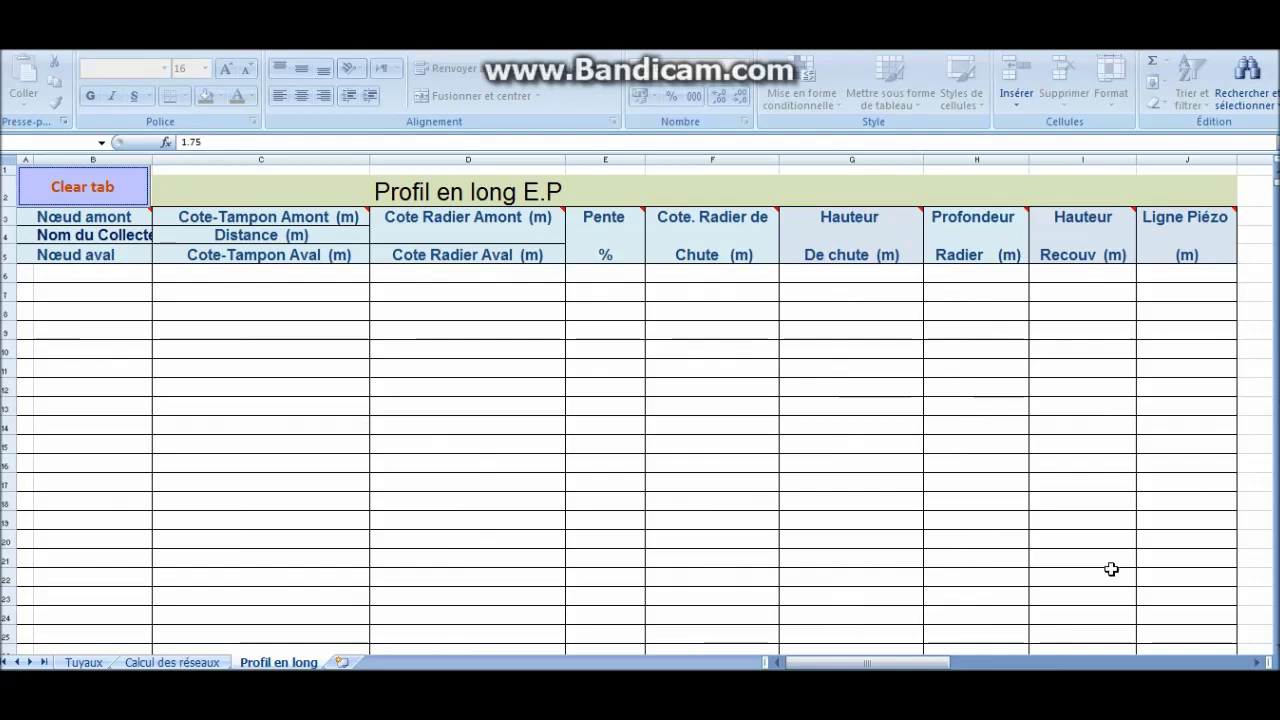
Import the plan network file "Zone1 Réseau en plan.txt" into the Calcul des réseaux sheet.
{"action": "left_click", "coordinate": [143, 664]}
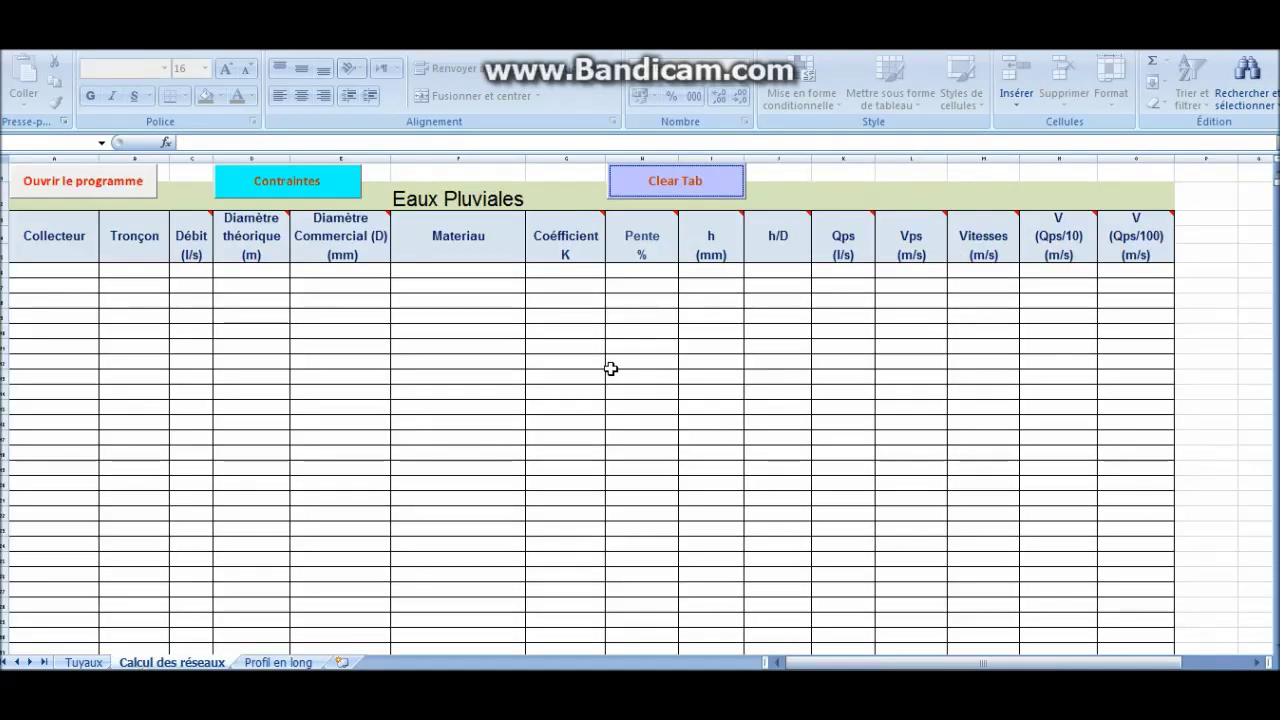
{"action": "left_click", "coordinate": [90, 178]}
{"action": "left_click", "coordinate": [537, 100]}
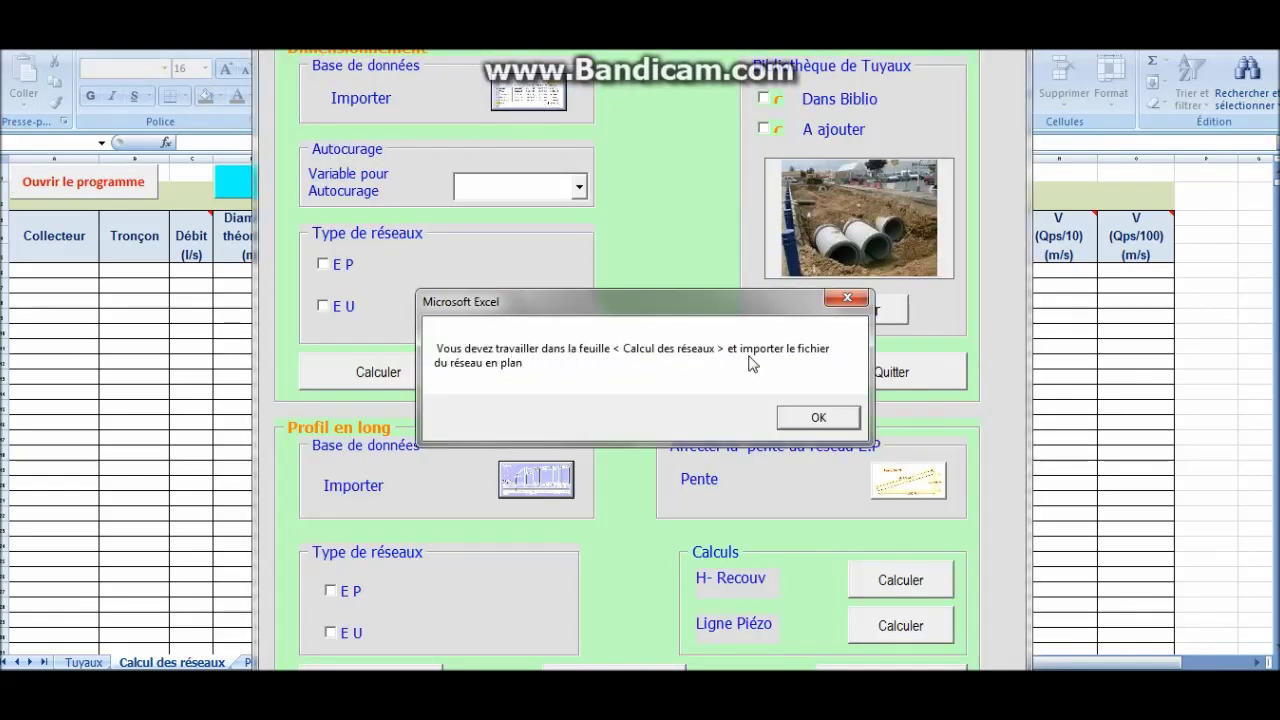
{"action": "left_click", "coordinate": [818, 419]}
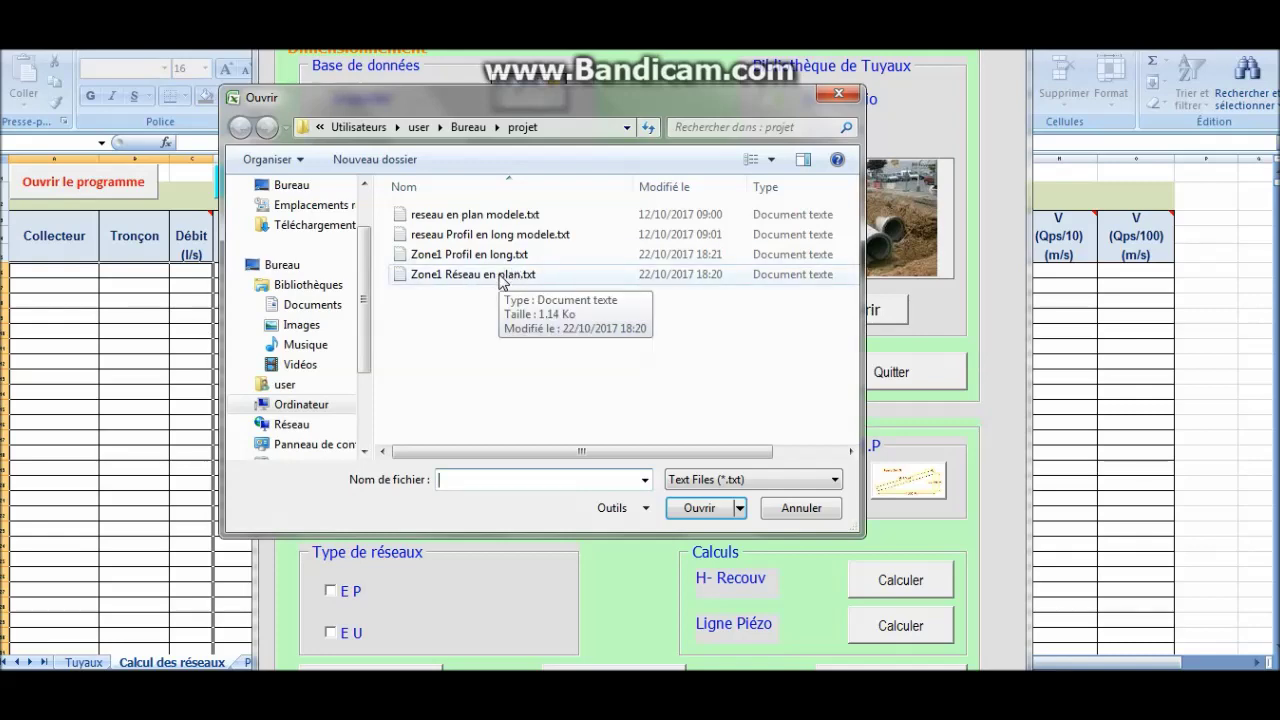
{"action": "double_click", "coordinate": [502, 276]}
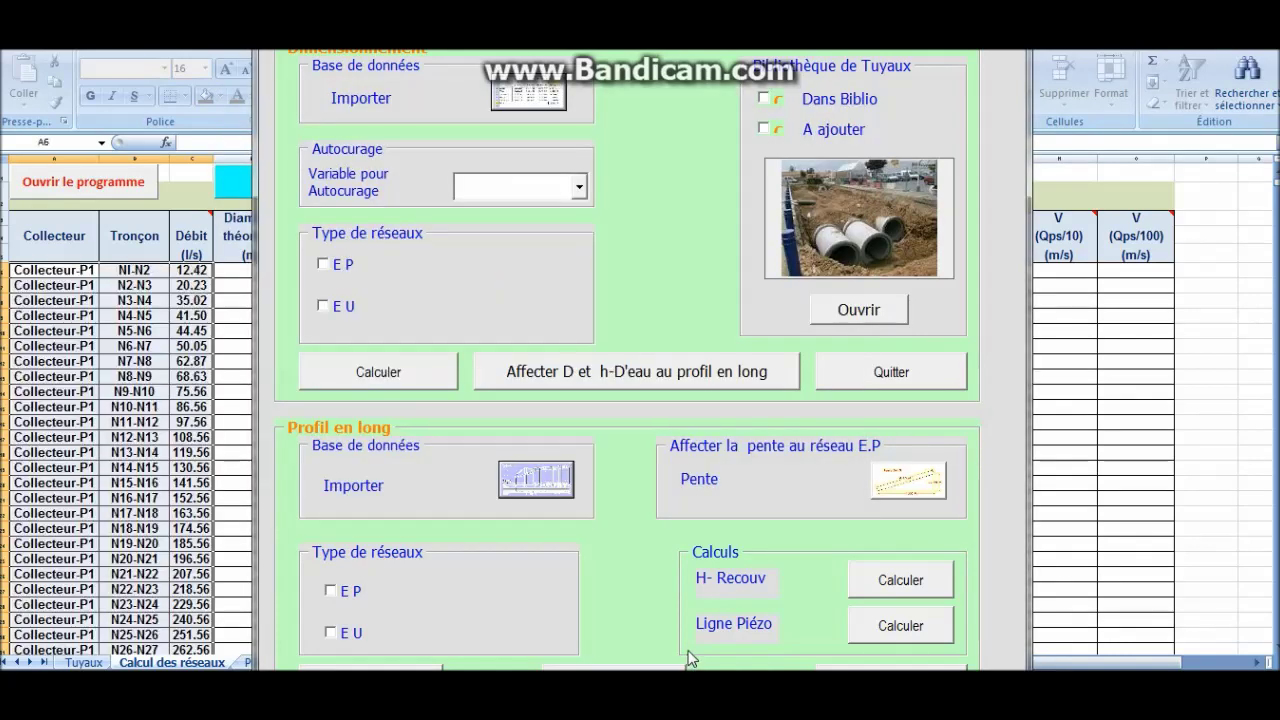
Set the working sheet to Profil en long, import "Zone1 Profil en long.txt" into it, and close the form.
{"action": "left_click", "coordinate": [612, 669]}
{"action": "left_click", "coordinate": [517, 383]}
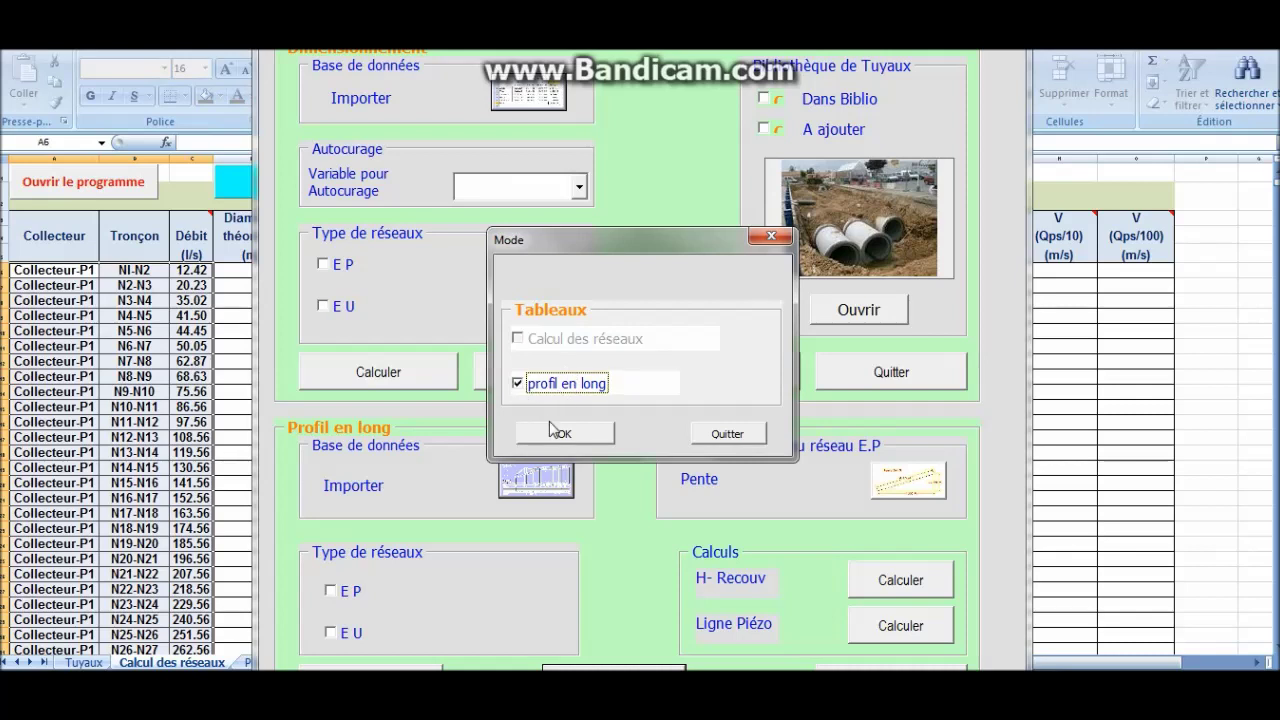
{"action": "left_click", "coordinate": [564, 433]}
{"action": "left_click", "coordinate": [720, 410]}
{"action": "left_click", "coordinate": [728, 434]}
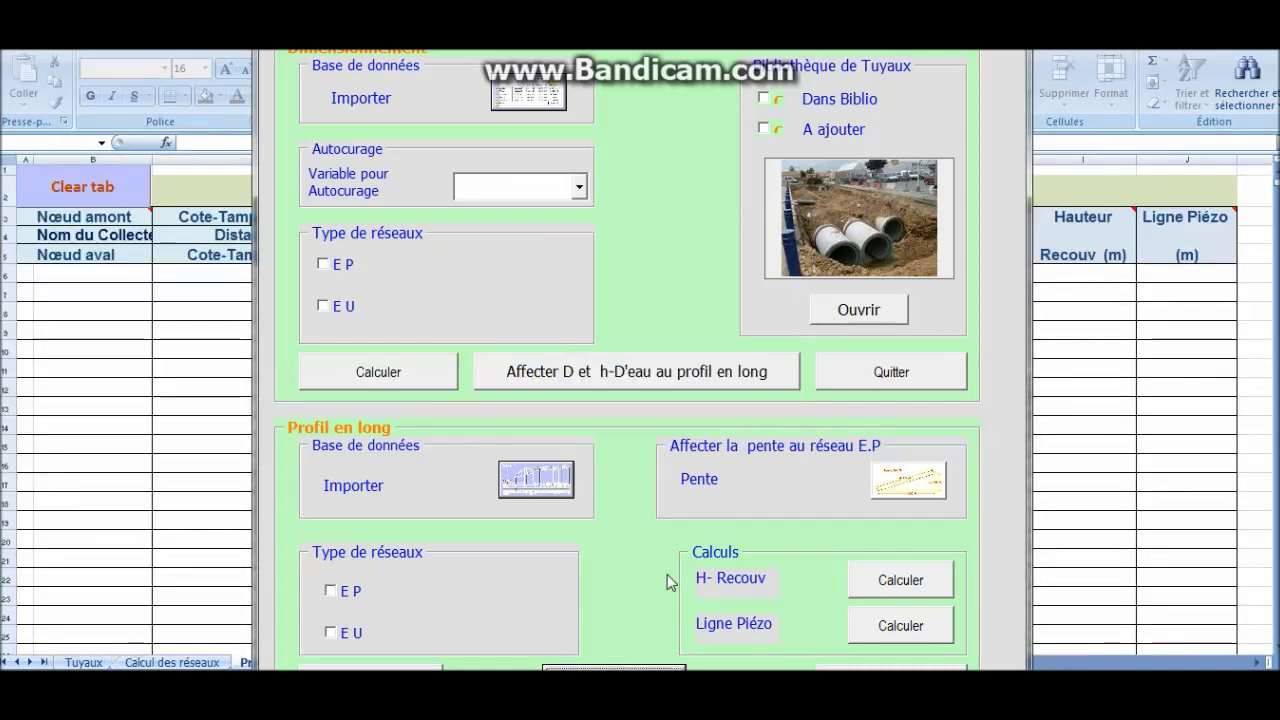
{"action": "left_click", "coordinate": [555, 487]}
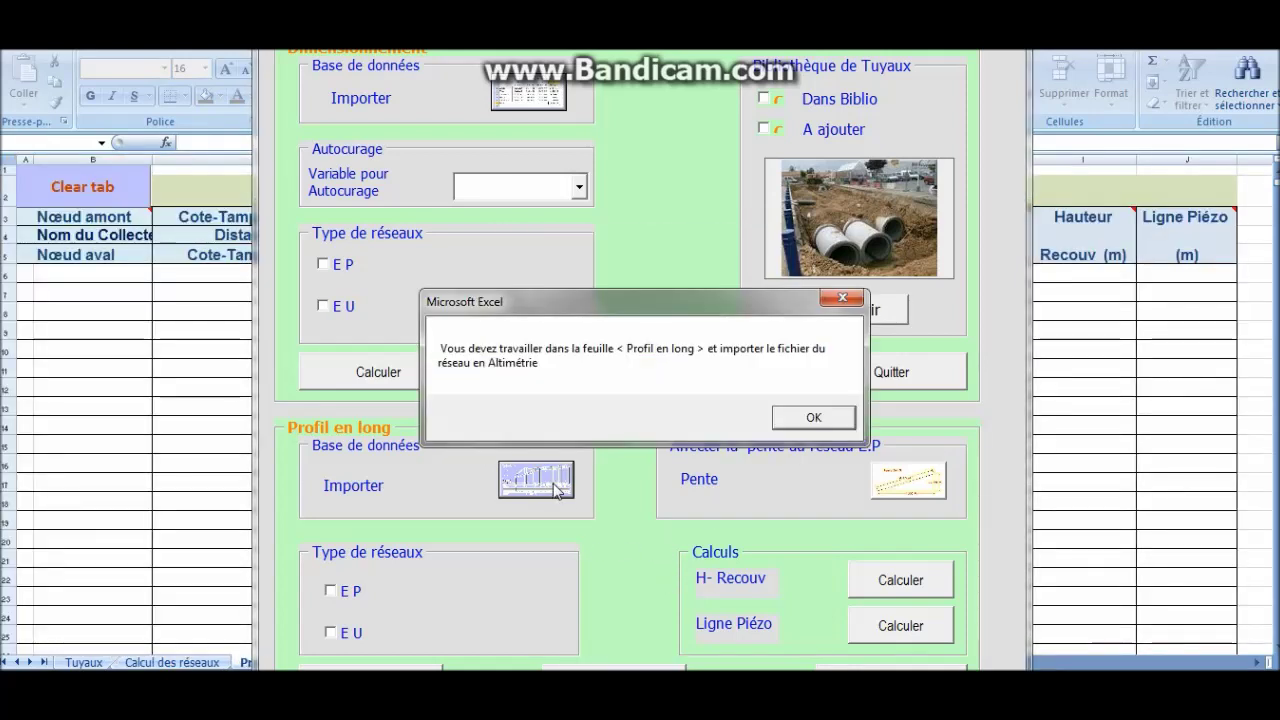
{"action": "left_click", "coordinate": [806, 418]}
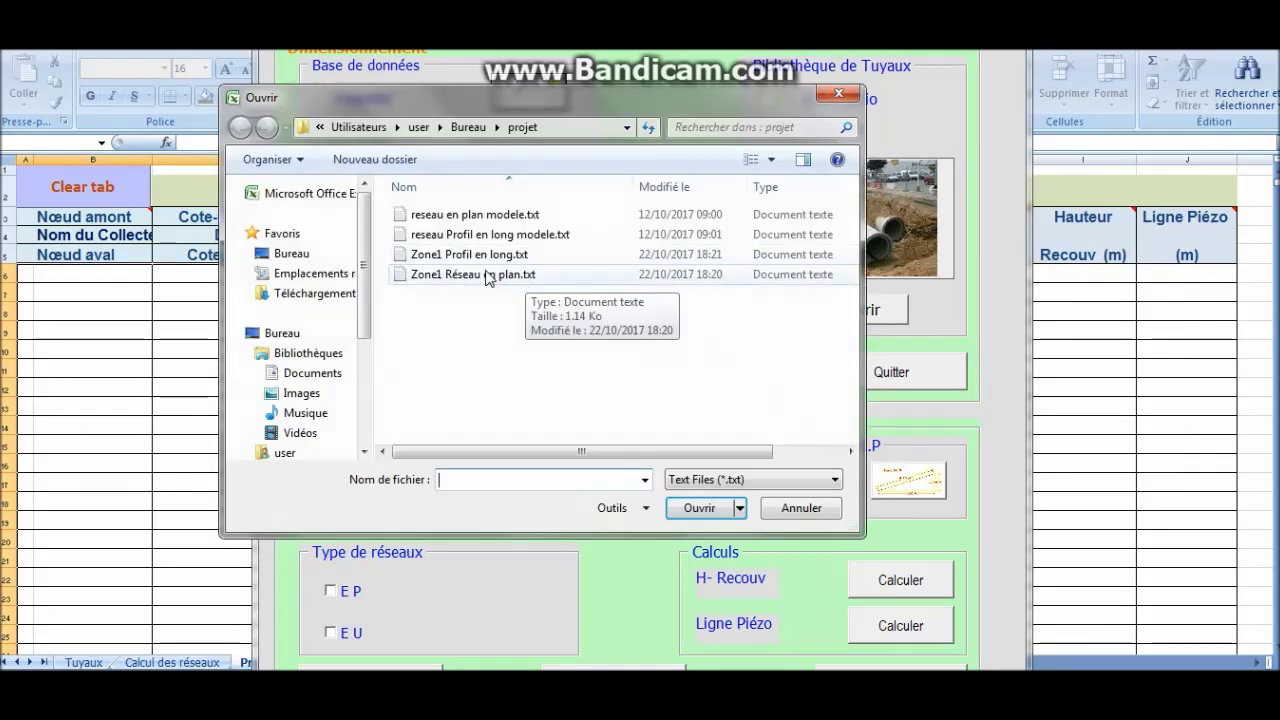
{"action": "left_click", "coordinate": [490, 258]}
{"action": "double_click", "coordinate": [487, 256]}
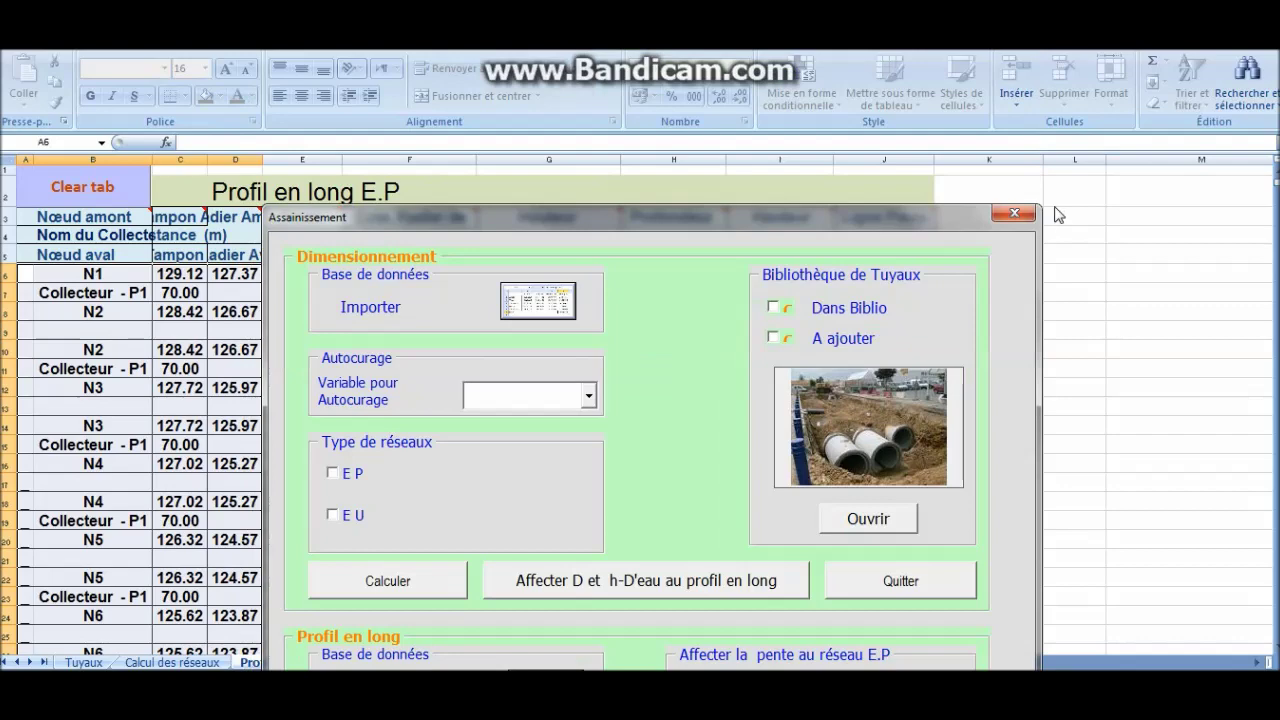
{"action": "left_click", "coordinate": [1014, 214]}
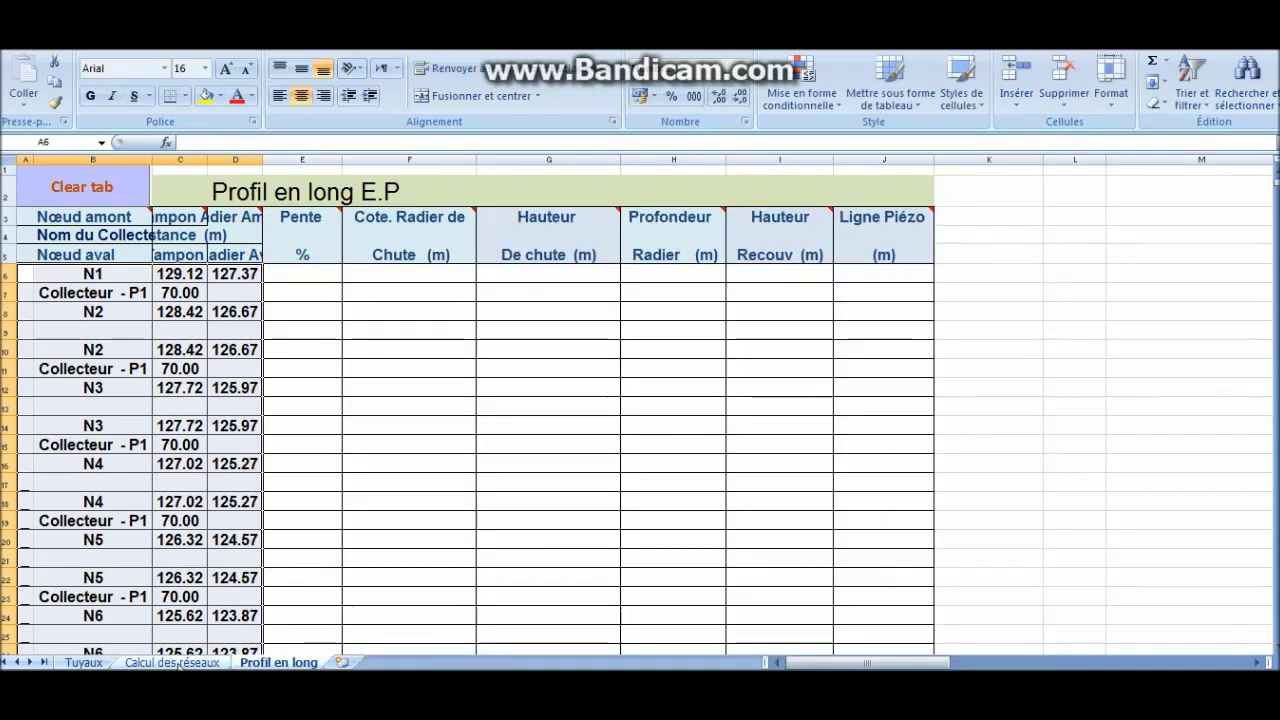
Check the E.U (wastewater) constraints from the Calcul des réseaux sheet, validate them as they are, and close the constraints dialog.
{"action": "left_click", "coordinate": [160, 664]}
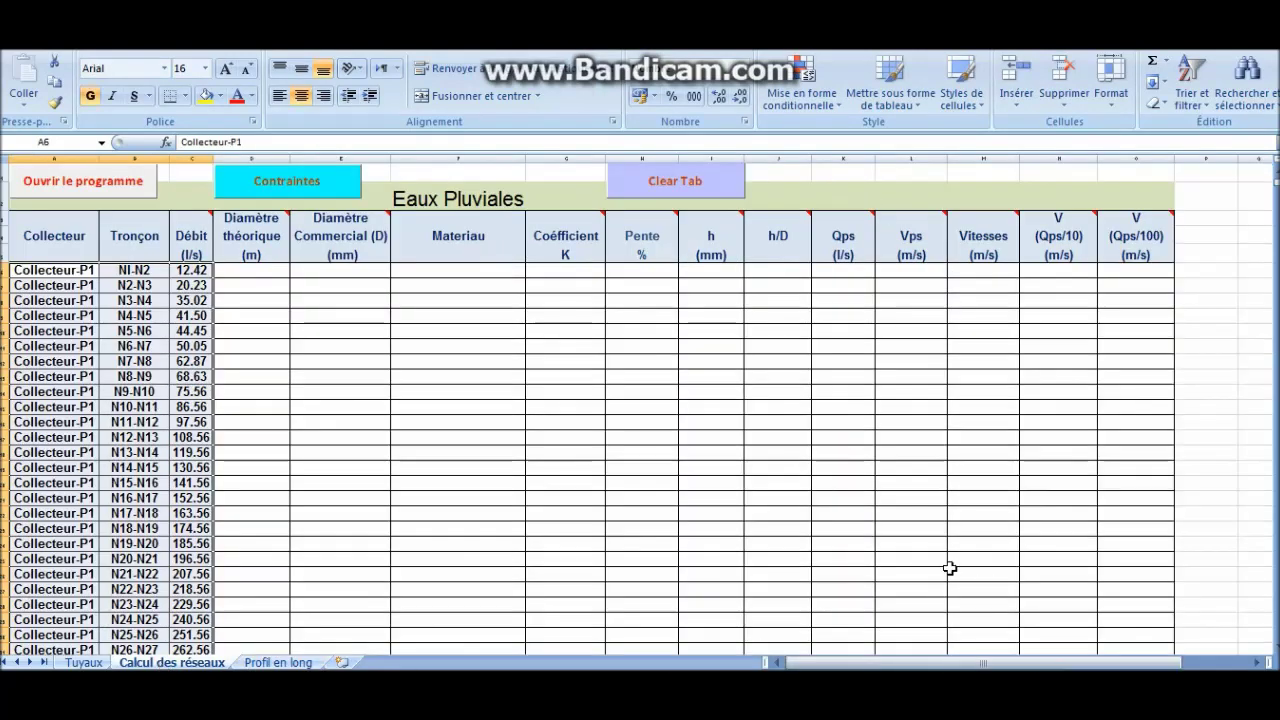
{"action": "left_click", "coordinate": [343, 183]}
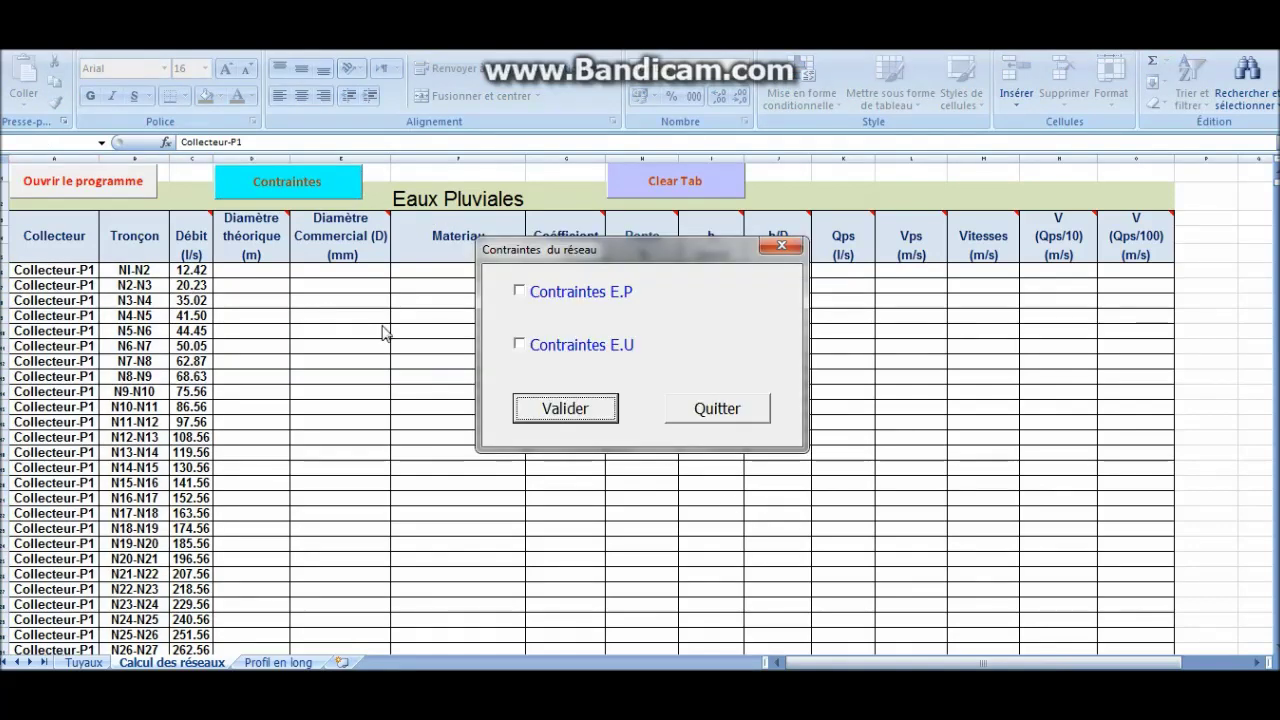
{"action": "left_click", "coordinate": [529, 354]}
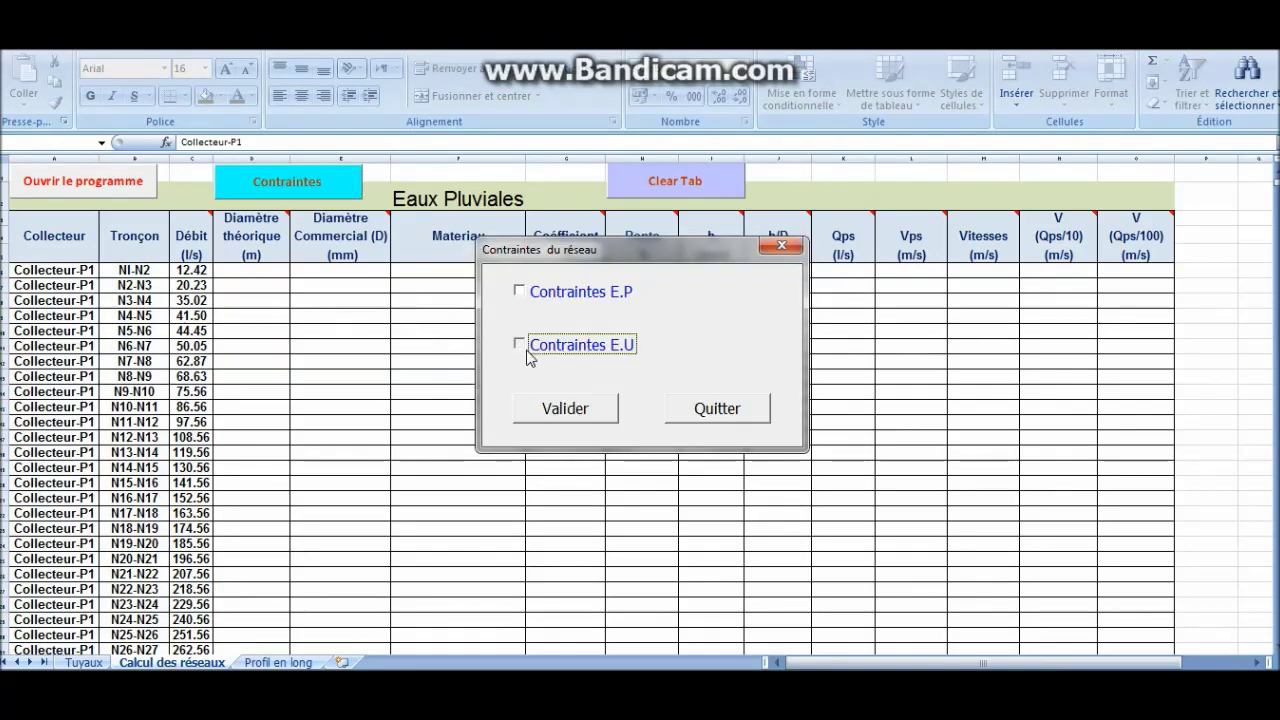
{"action": "left_click", "coordinate": [590, 410]}
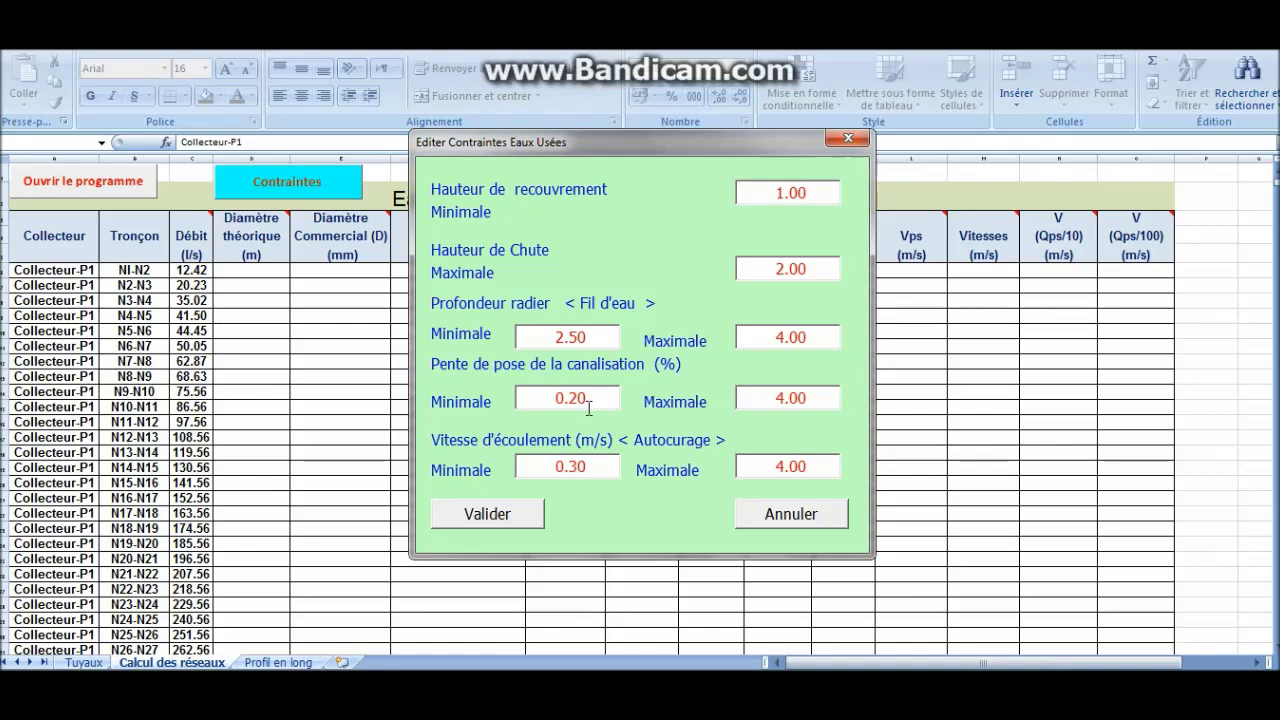
{"action": "left_click", "coordinate": [502, 516]}
{"action": "left_click", "coordinate": [720, 415]}
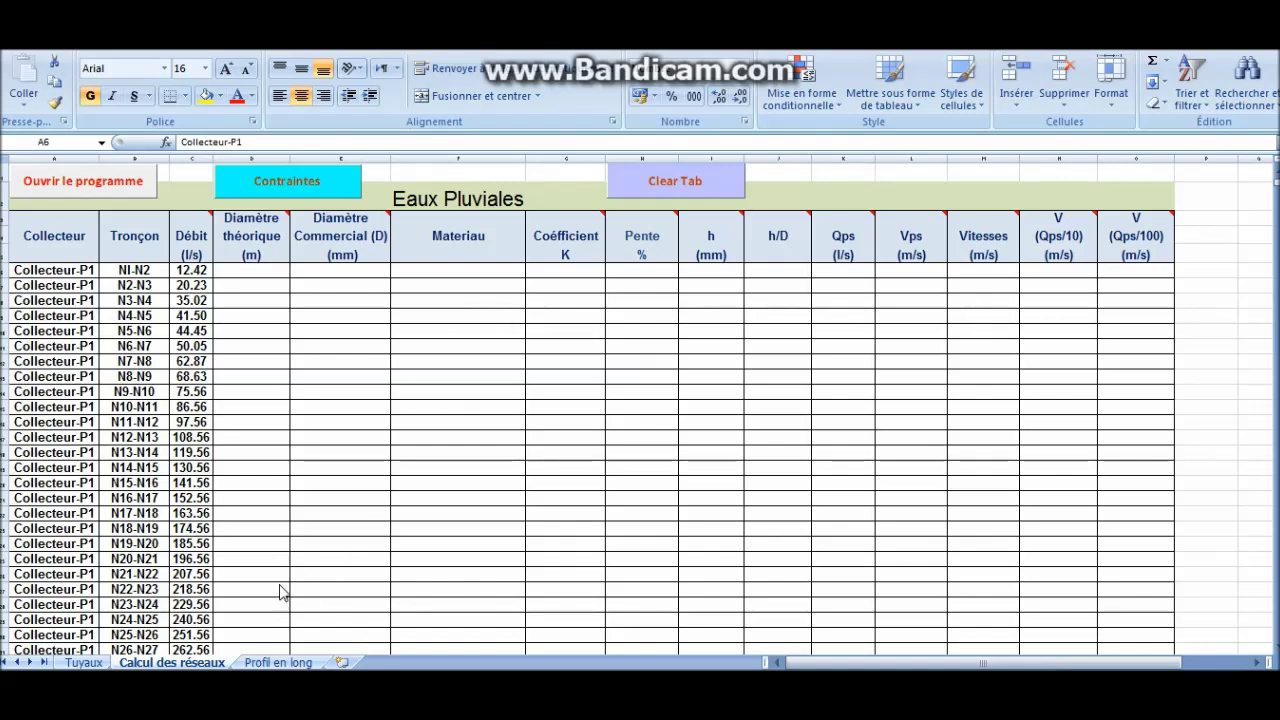
Open the Assainissement program from the Calcul des réseaux sheet and set the working table to profil en long.
{"action": "left_click", "coordinate": [278, 662]}
{"action": "left_click", "coordinate": [203, 663]}
{"action": "left_click", "coordinate": [139, 191]}
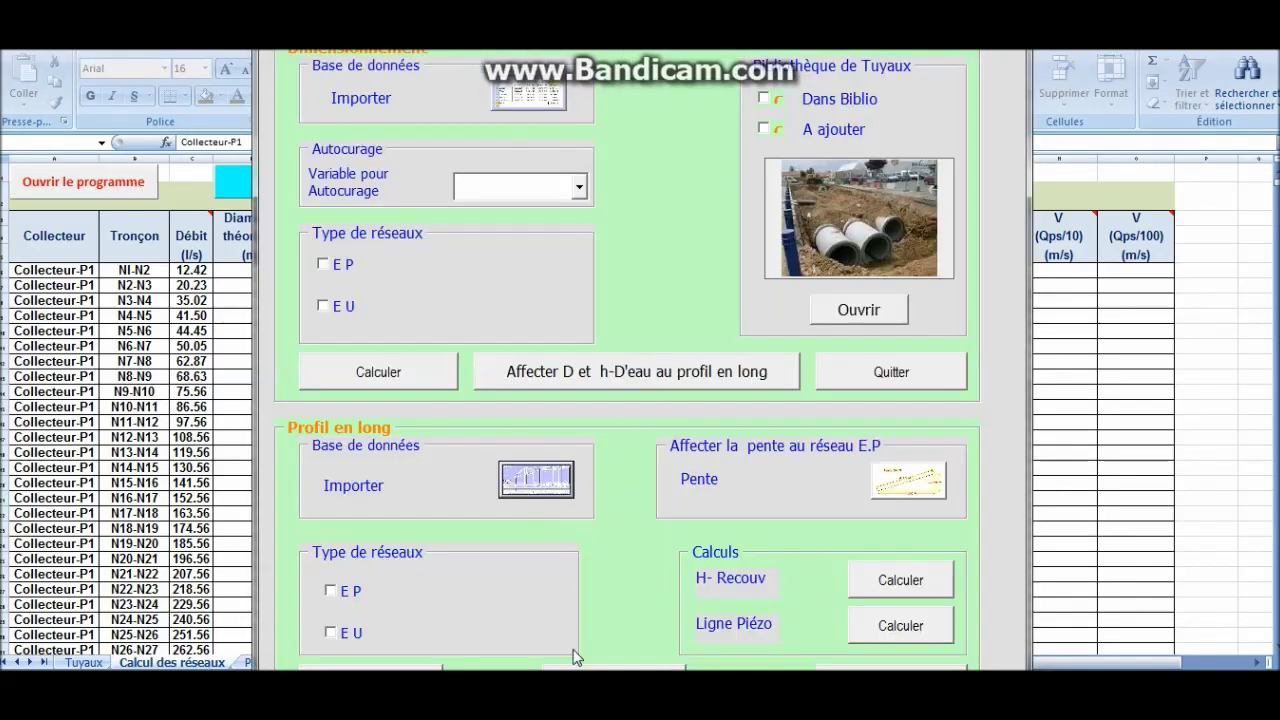
{"action": "left_click", "coordinate": [518, 382]}
{"action": "left_click", "coordinate": [545, 433]}
{"action": "left_click", "coordinate": [684, 420]}
{"action": "left_click", "coordinate": [729, 434]}
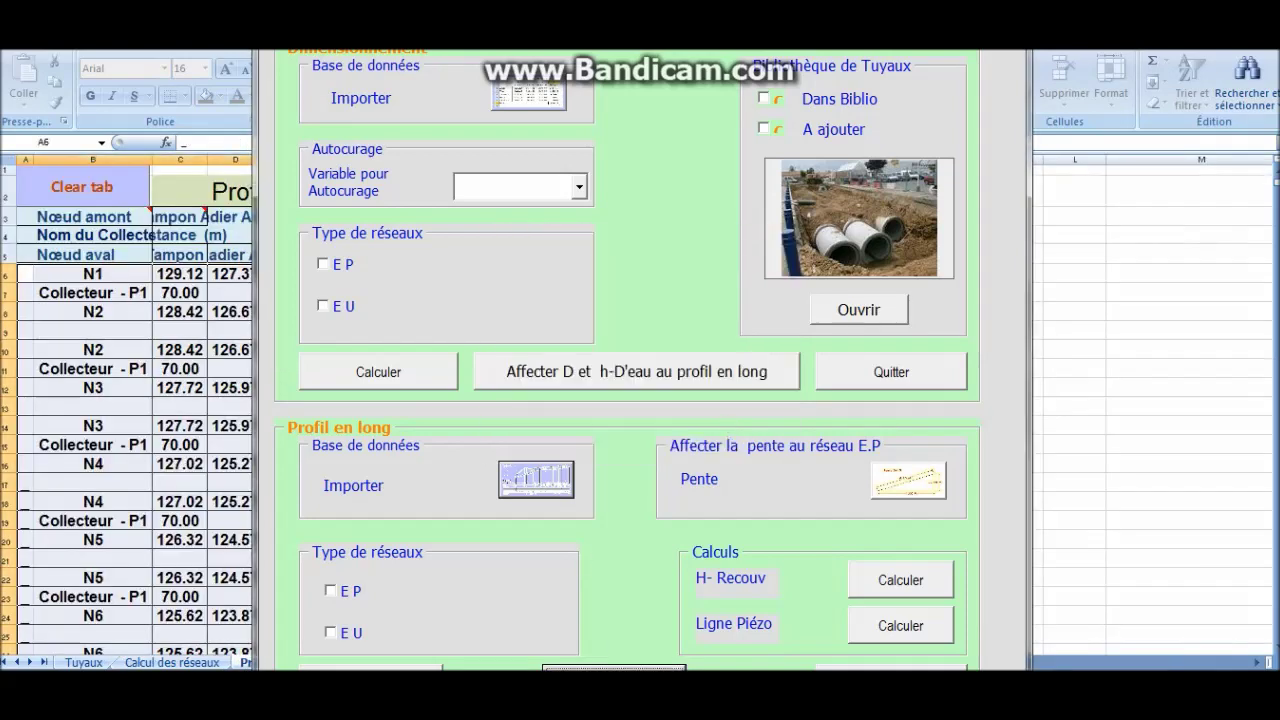
Calculate the longitudinal profile for the E U network type, and close the program form.
{"action": "left_click_drag", "start_coordinate": [650, 32], "coordinate": [949, 32]}
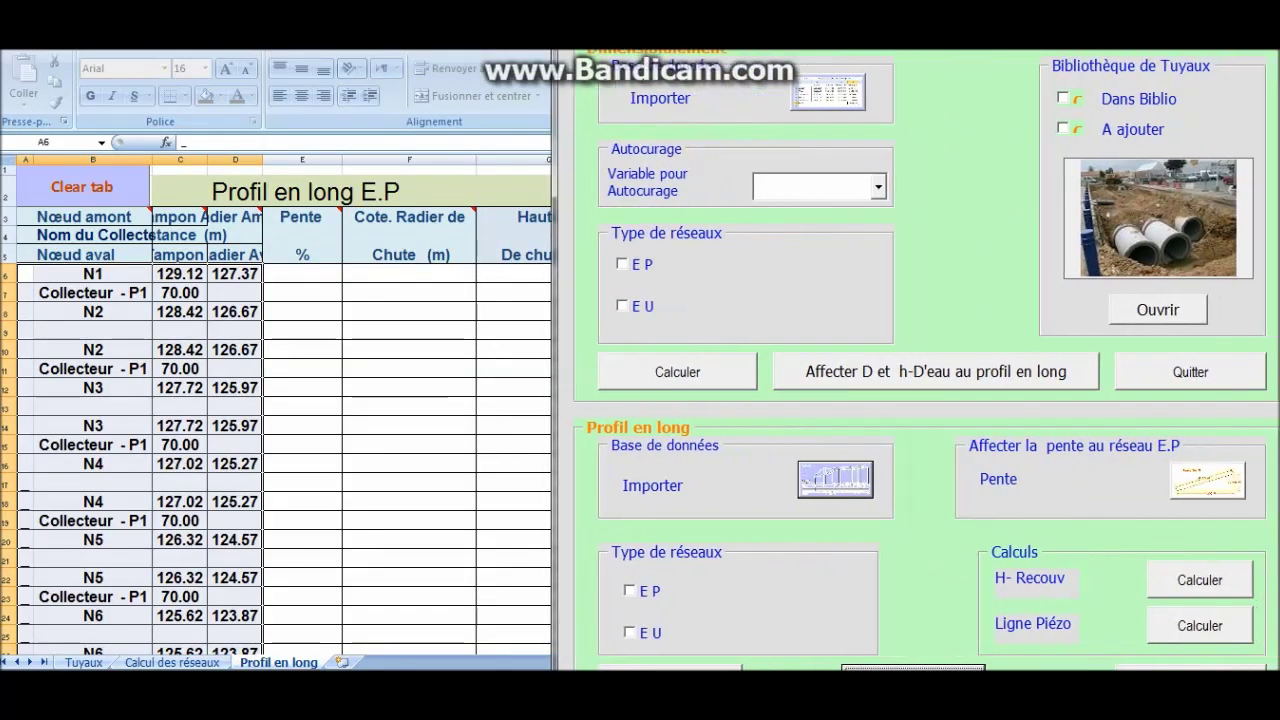
{"action": "left_click", "coordinate": [630, 633]}
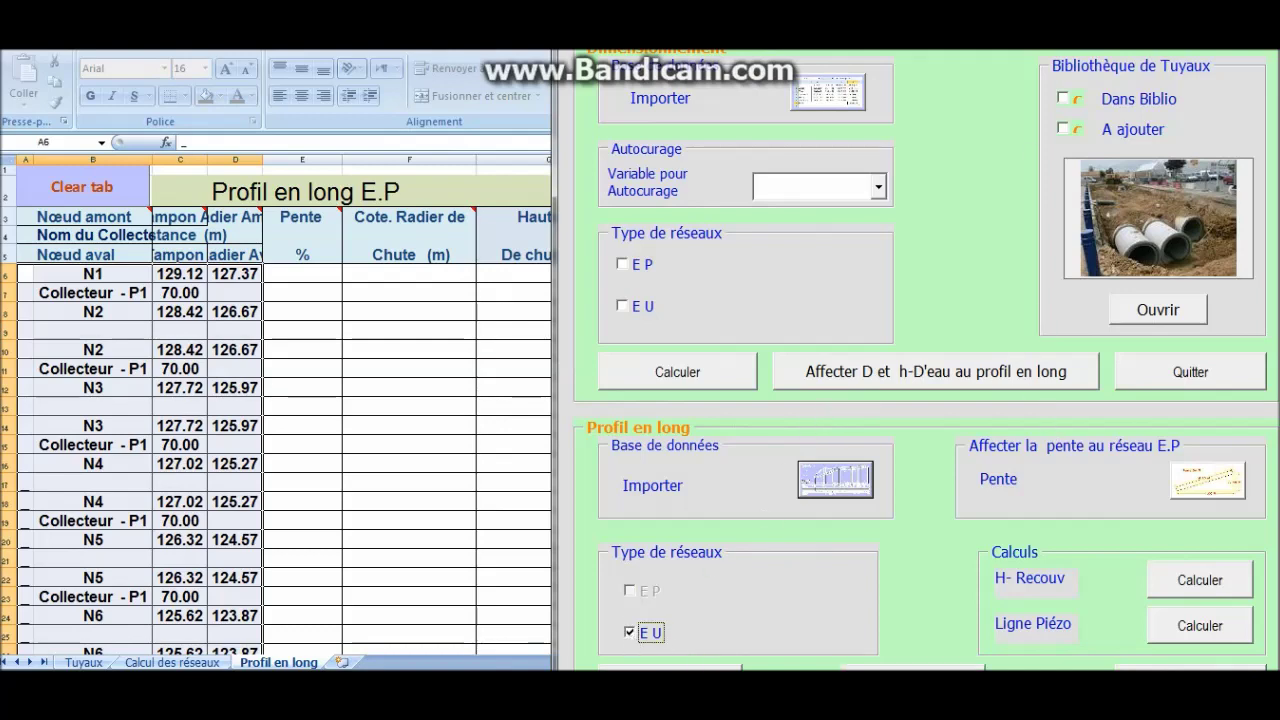
{"action": "left_click", "coordinate": [670, 668]}
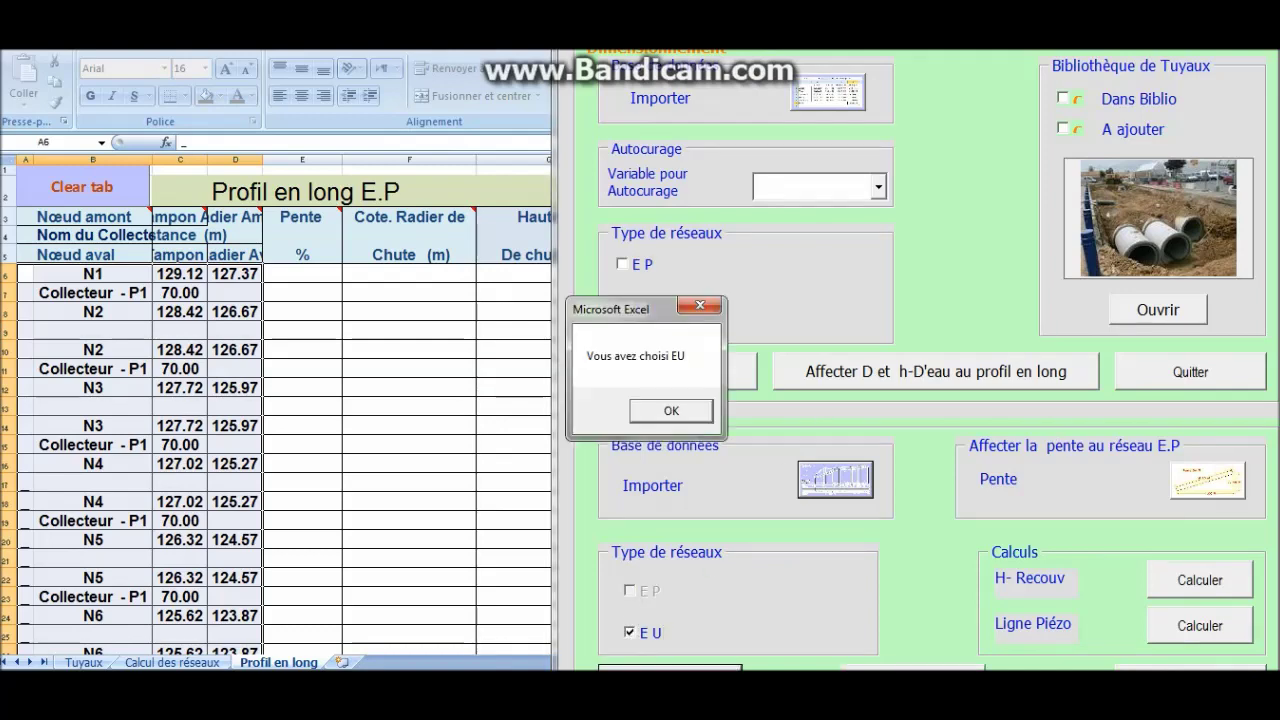
{"action": "left_click", "coordinate": [676, 412]}
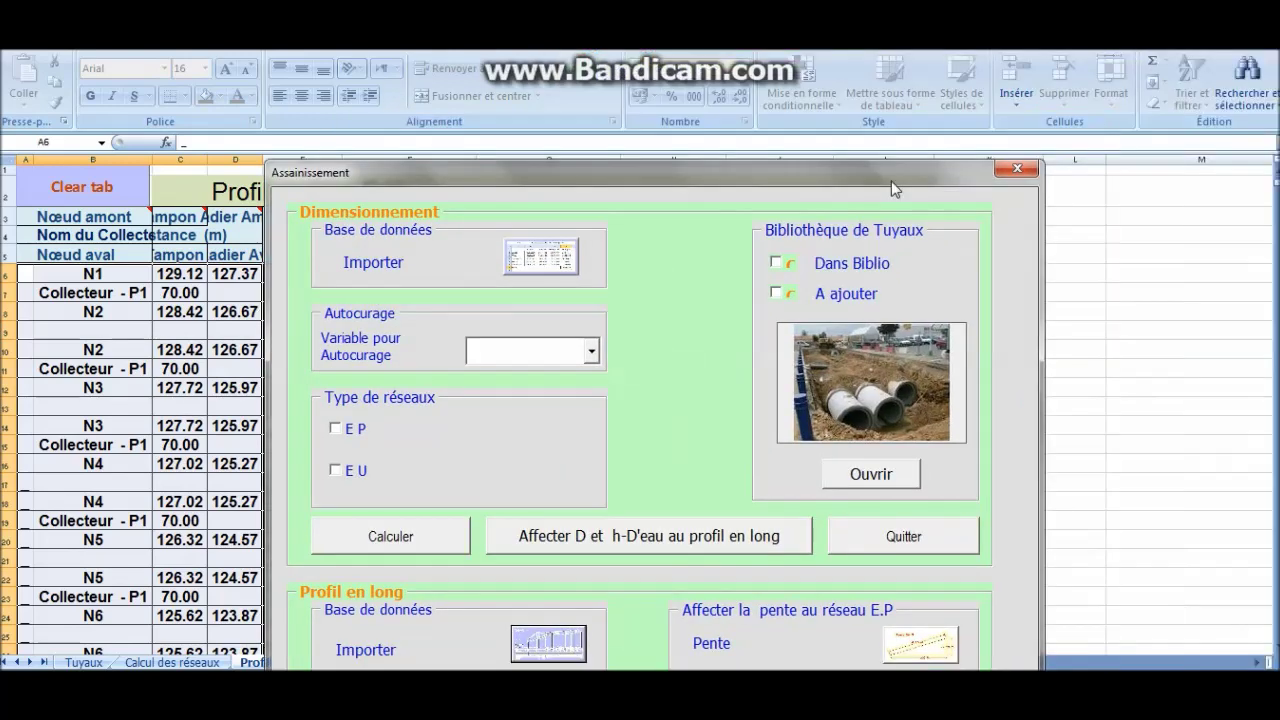
{"action": "left_click_drag", "start_coordinate": [891, 181], "coordinate": [845, 199]}
{"action": "left_click", "coordinate": [973, 188]}
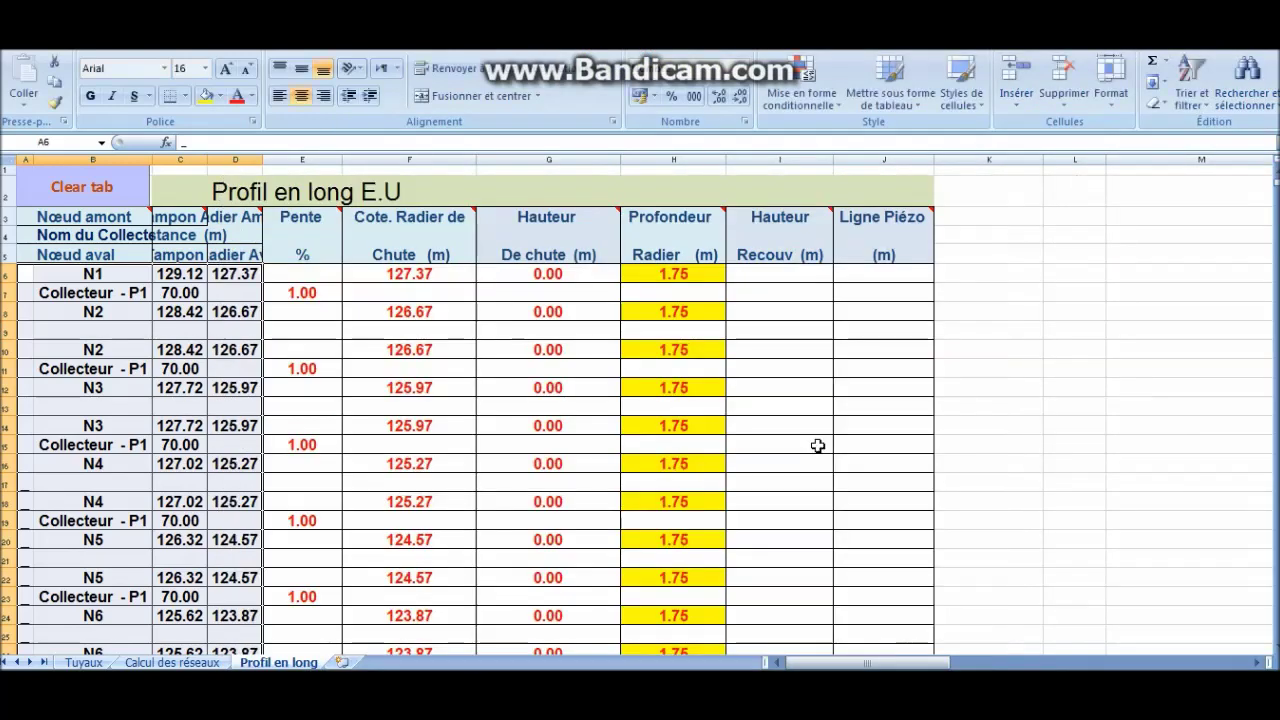
Review the E.U longitudinal profile, examining the slopes, drop heights and highlighted invert depths along collector P1.
{"action": "left_click", "coordinate": [220, 190]}
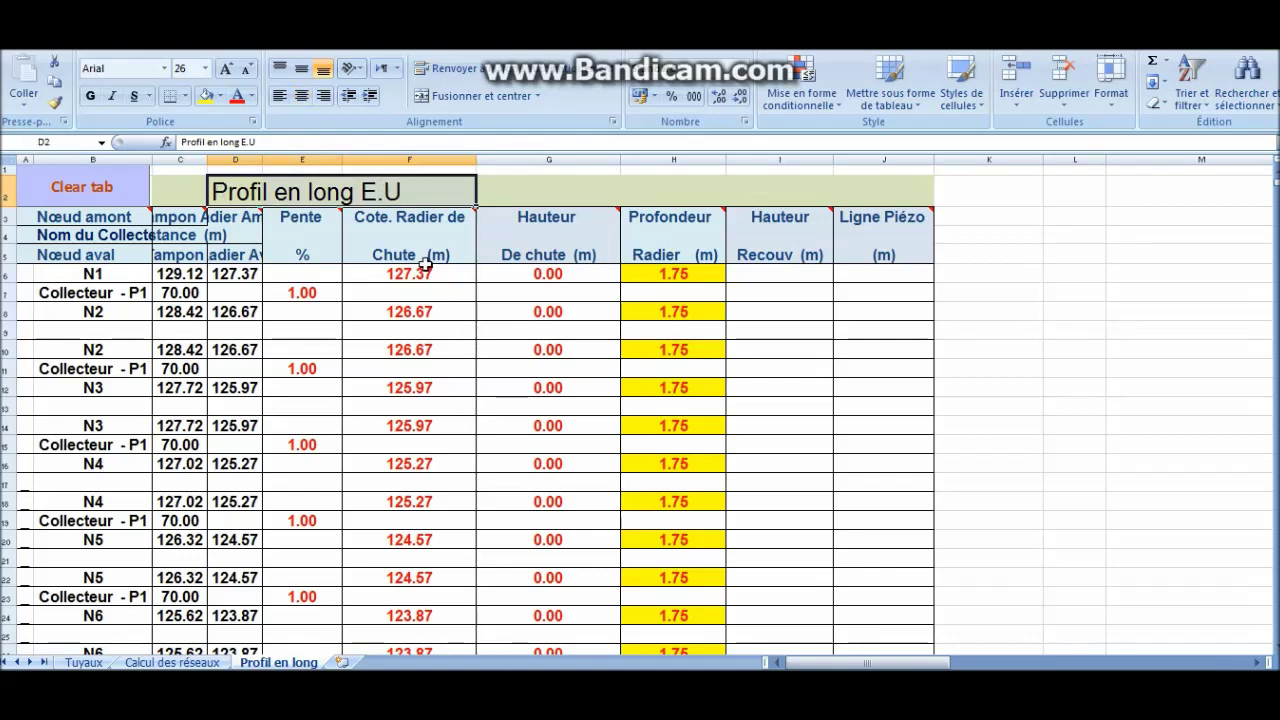
{"action": "scroll", "coordinate": [700, 380], "scroll_direction": "down", "scroll_amount": 8}
{"action": "scroll", "coordinate": [710, 415], "scroll_direction": "up", "scroll_amount": 4}
{"action": "scroll", "coordinate": [750, 407], "scroll_direction": "up", "scroll_amount": 4}
{"action": "left_click", "coordinate": [670, 273]}
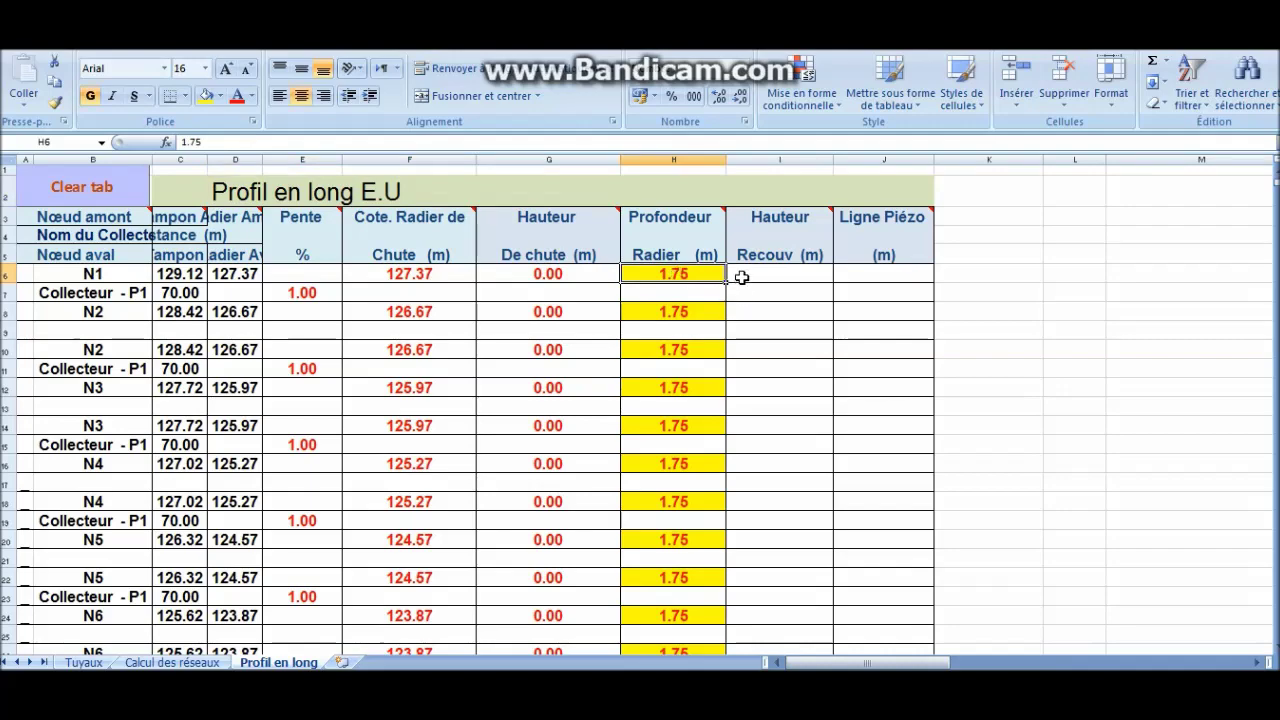
{"action": "scroll", "coordinate": [741, 277], "scroll_direction": "down", "scroll_amount": 18}
{"action": "scroll", "coordinate": [734, 366], "scroll_direction": "up", "scroll_amount": 15}
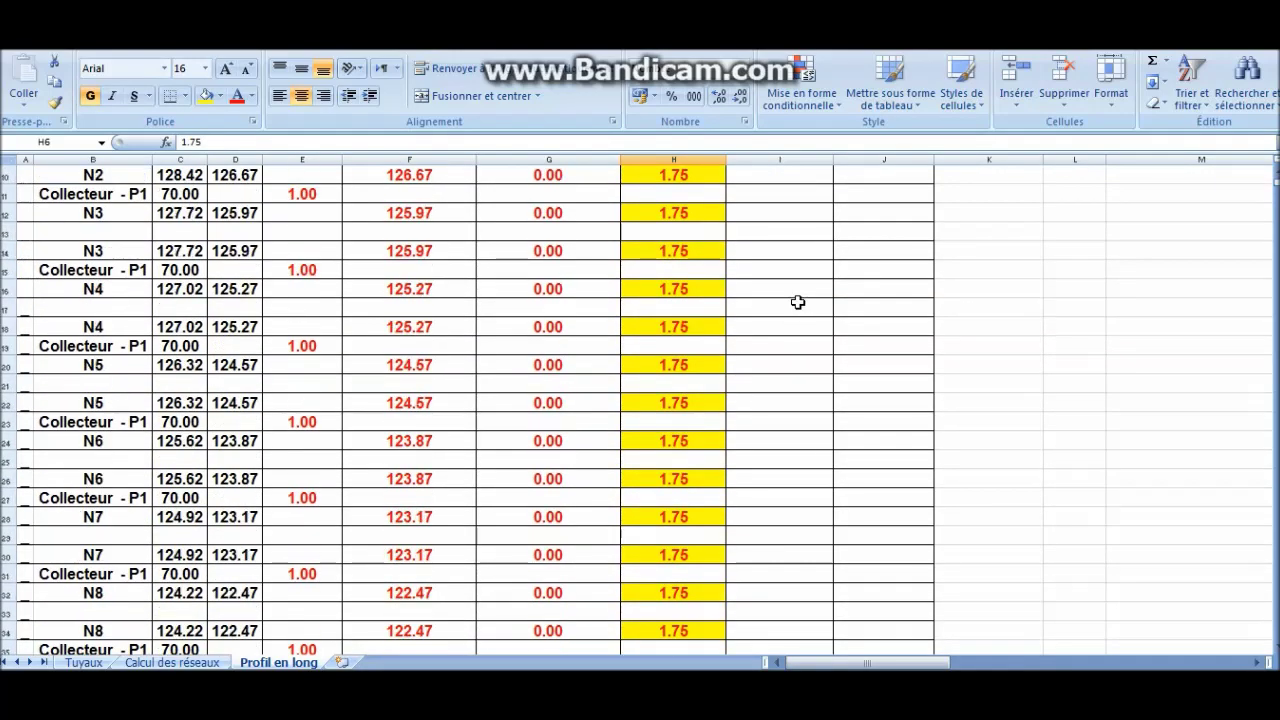
{"action": "scroll", "coordinate": [785, 304], "scroll_direction": "up", "scroll_amount": 3}
{"action": "scroll", "coordinate": [771, 255], "scroll_direction": "down", "scroll_amount": 5}
{"action": "scroll", "coordinate": [772, 268], "scroll_direction": "down", "scroll_amount": 3}
Set the minimum invert depth (Profondeur radier) in the E.U constraints to 1.50, validate, and close the constraints dialog.
{"action": "left_click", "coordinate": [172, 662]}
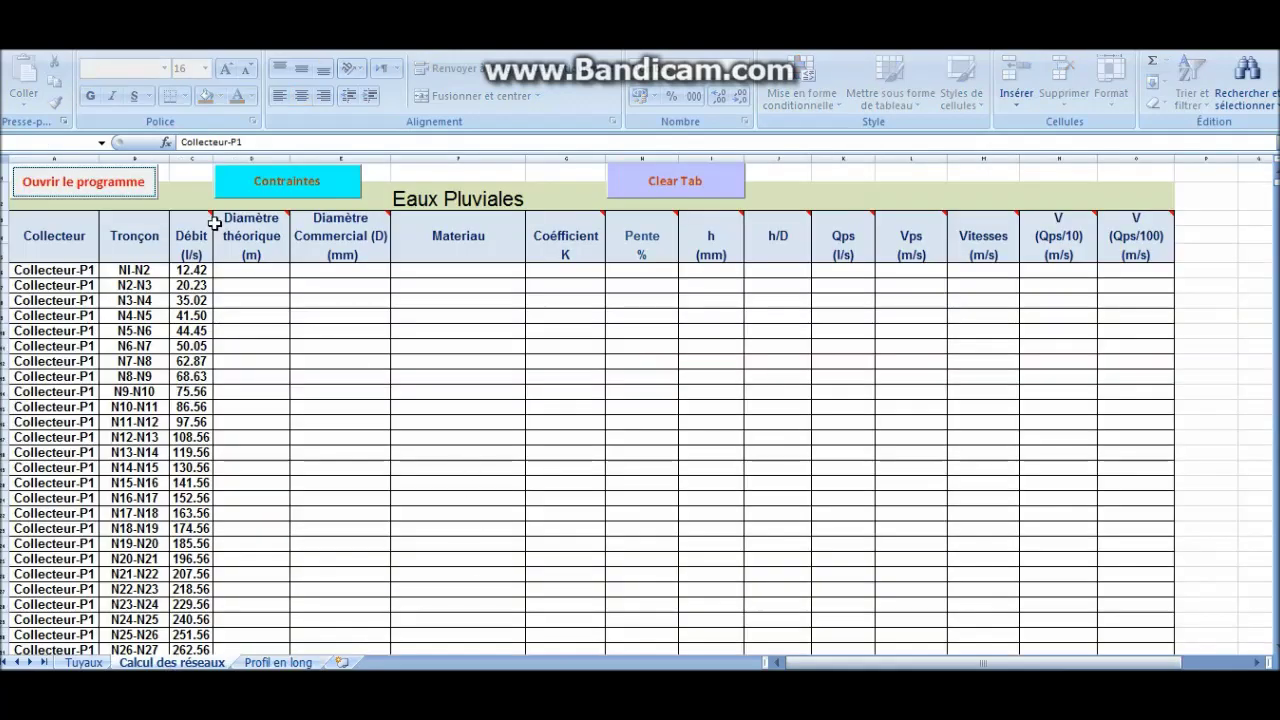
{"action": "left_click", "coordinate": [128, 184]}
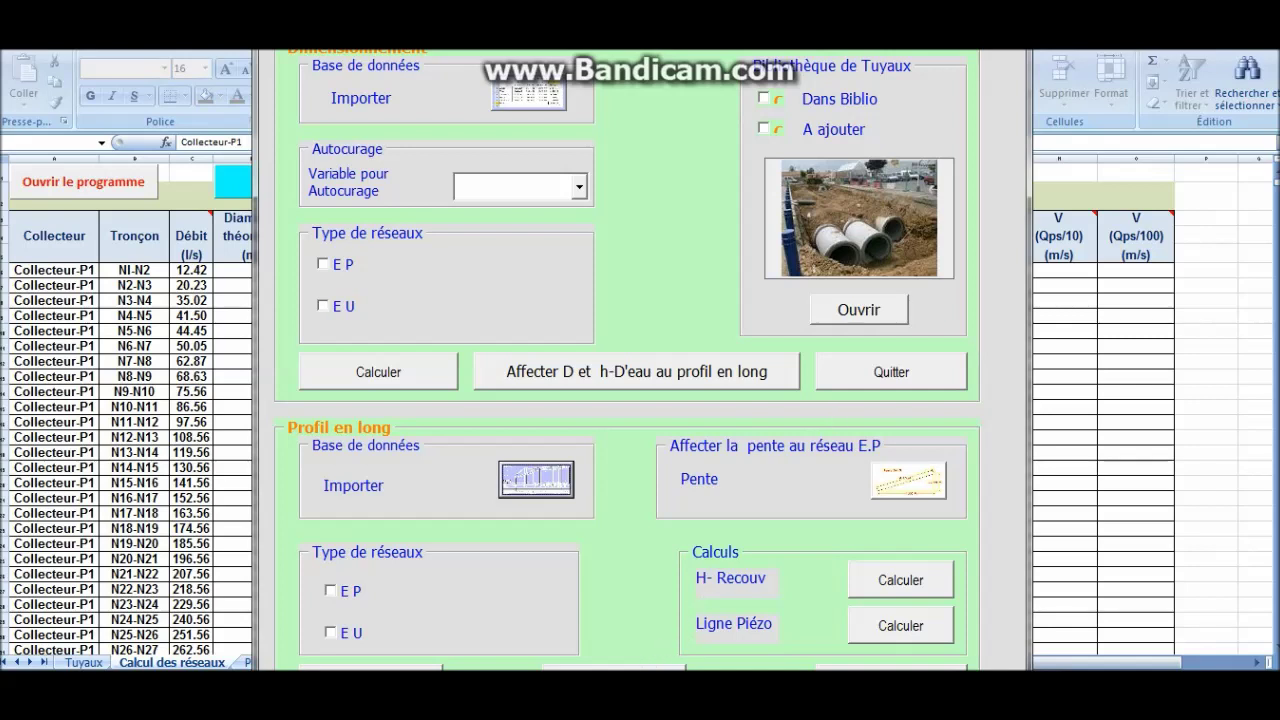
{"action": "left_click", "coordinate": [891, 667]}
{"action": "left_click", "coordinate": [308, 187]}
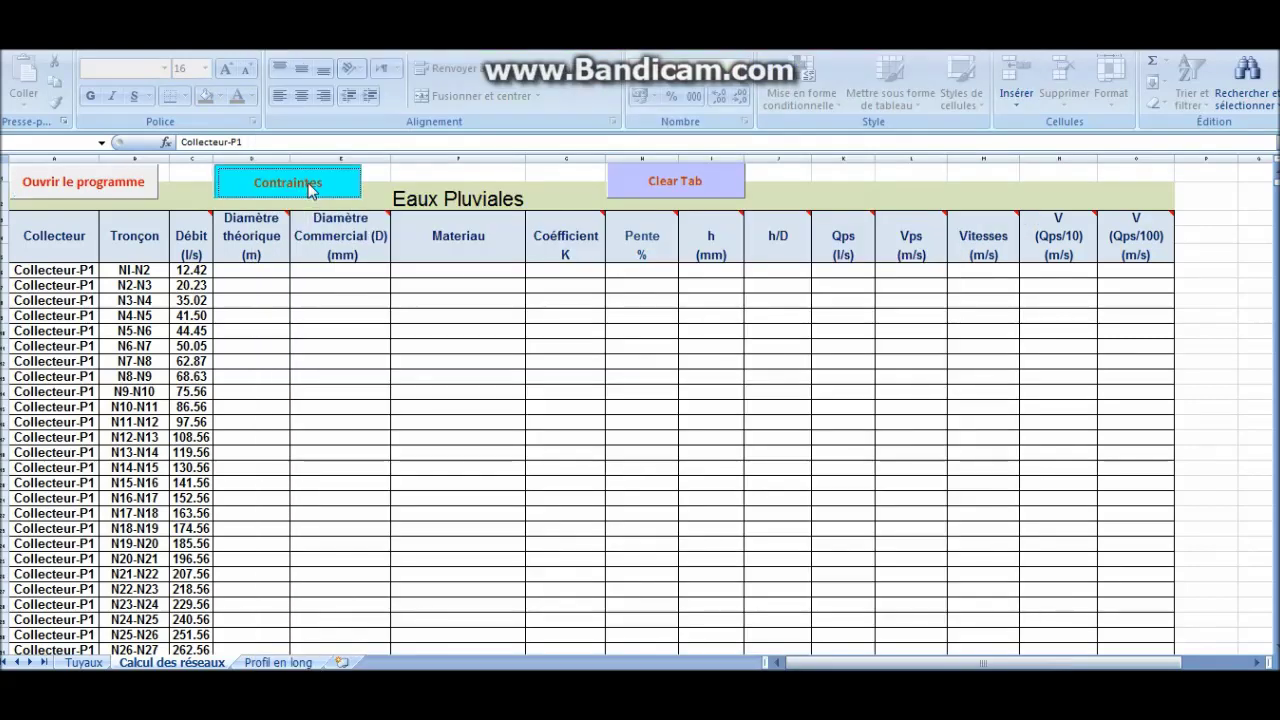
{"action": "left_click", "coordinate": [518, 345]}
{"action": "left_click", "coordinate": [566, 411]}
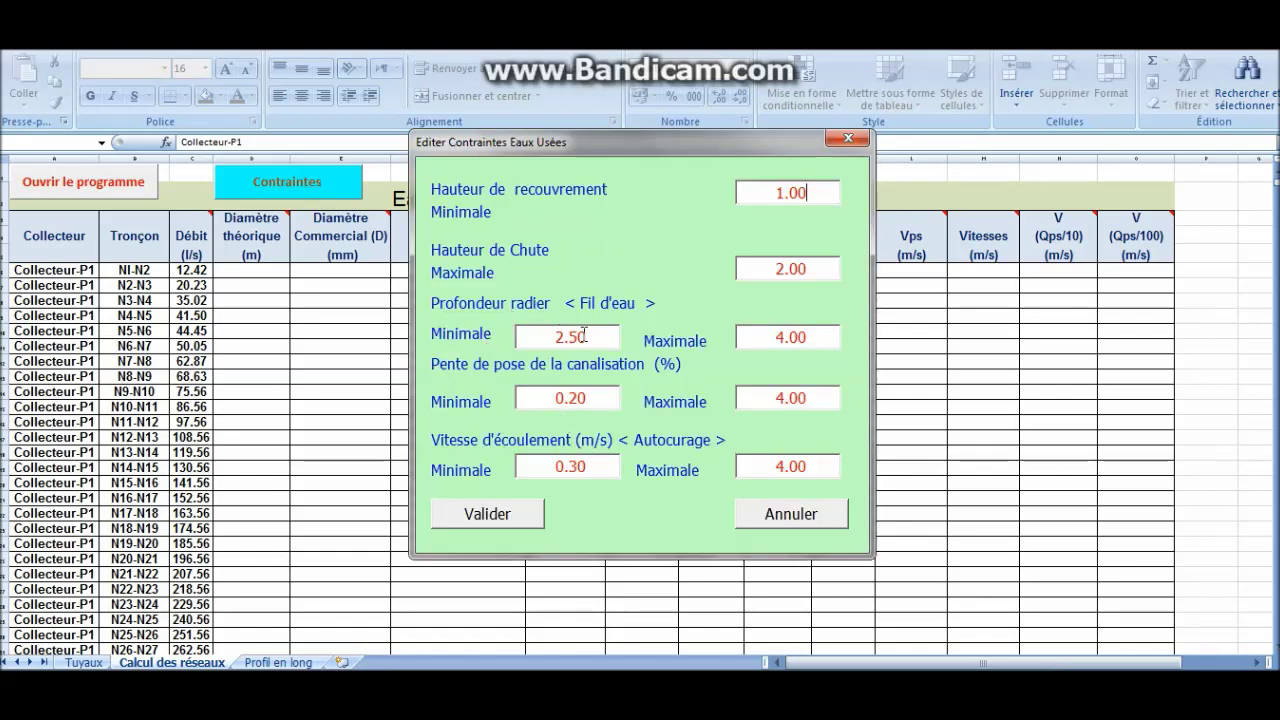
{"action": "left_click_drag", "start_coordinate": [603, 339], "coordinate": [419, 345]}
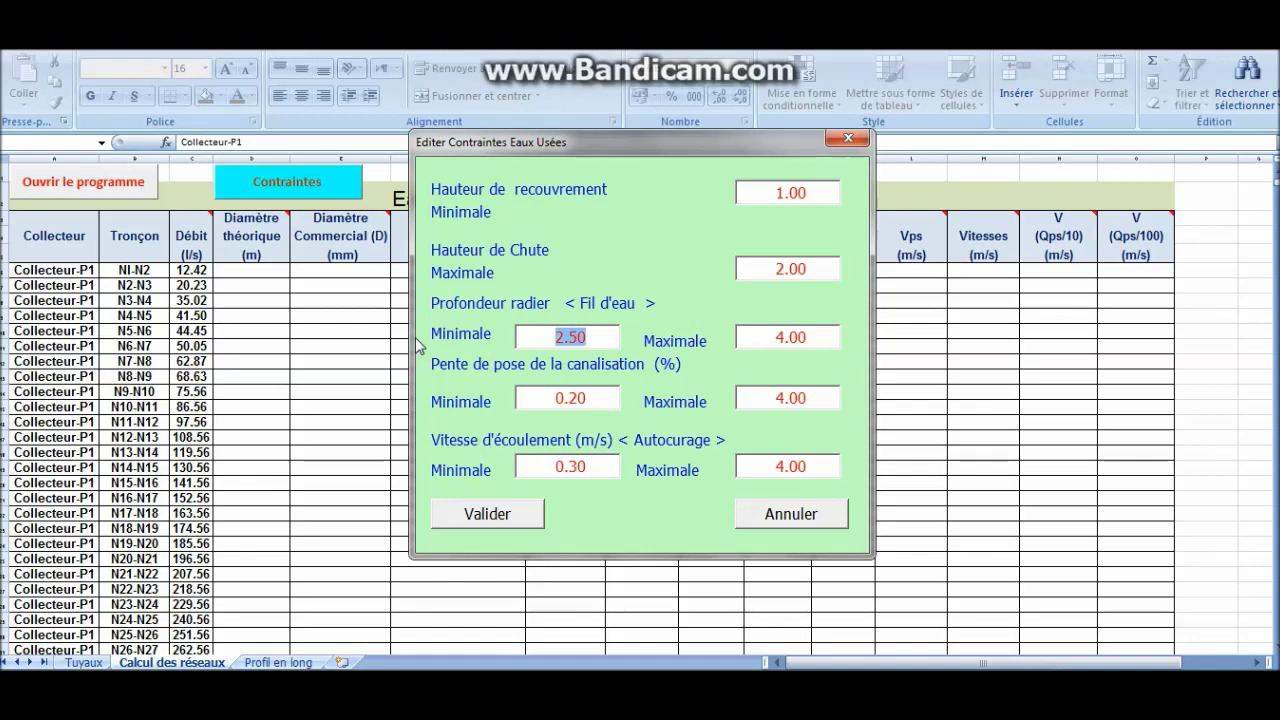
{"action": "type", "text": "1.50"}
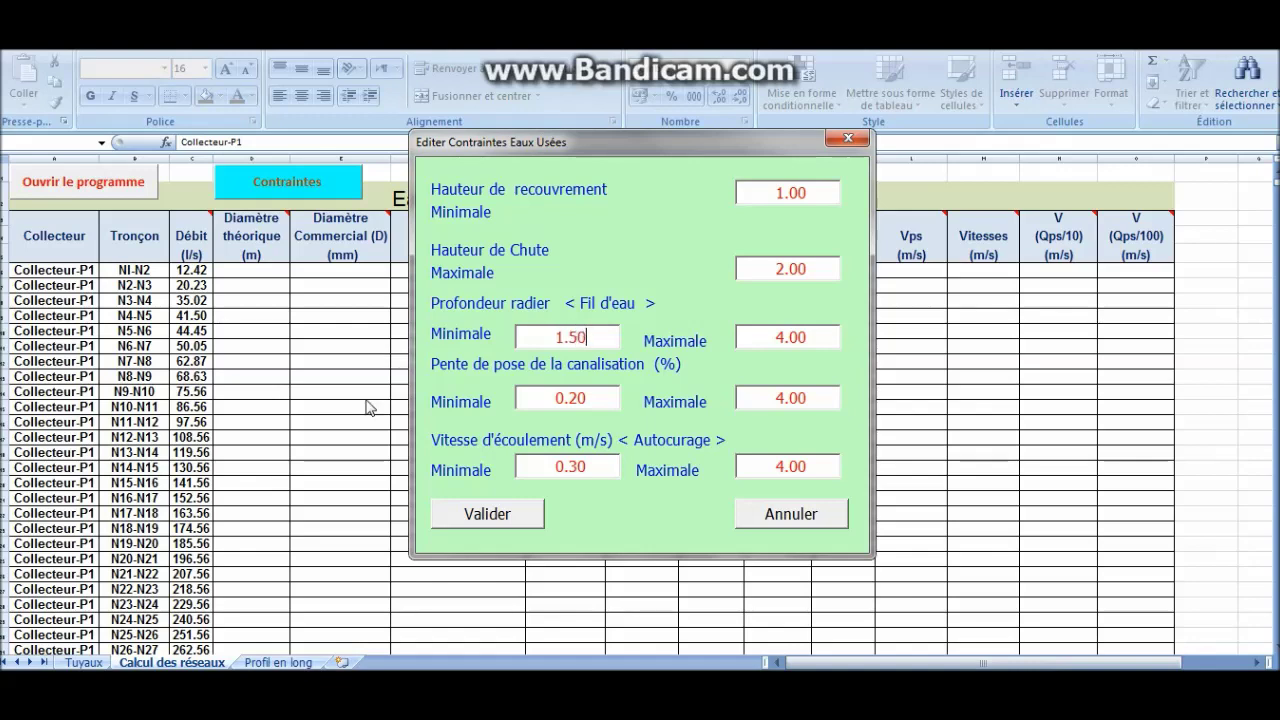
{"action": "left_click", "coordinate": [480, 515]}
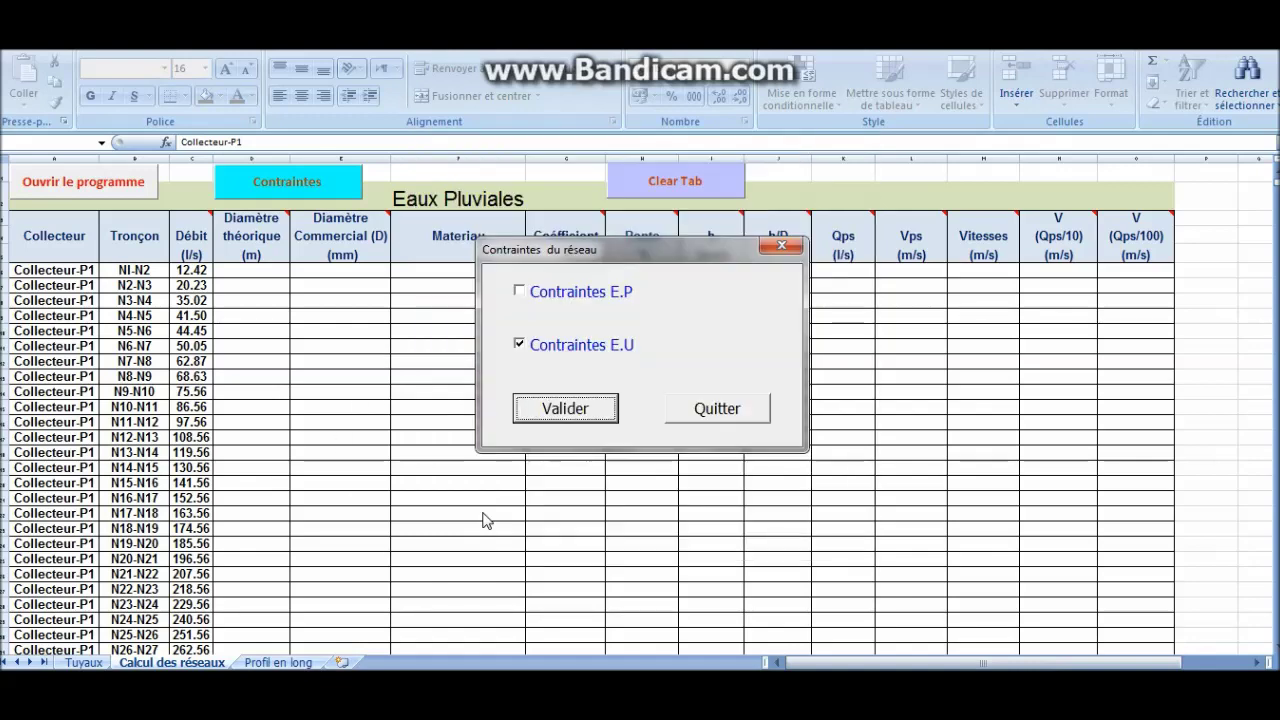
{"action": "left_click", "coordinate": [717, 409]}
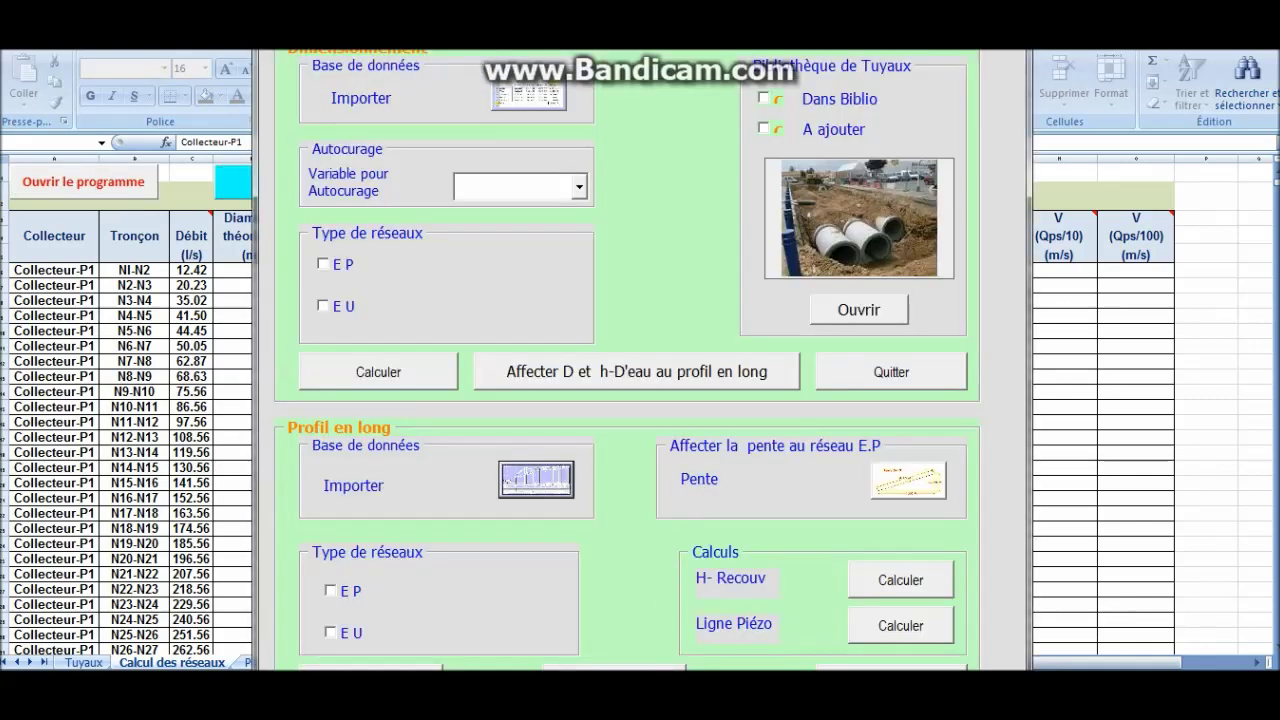
Set the working table to profil en long, recalculate the E U longitudinal profile, and check the invert depths for highlighting.
{"action": "left_click", "coordinate": [521, 385]}
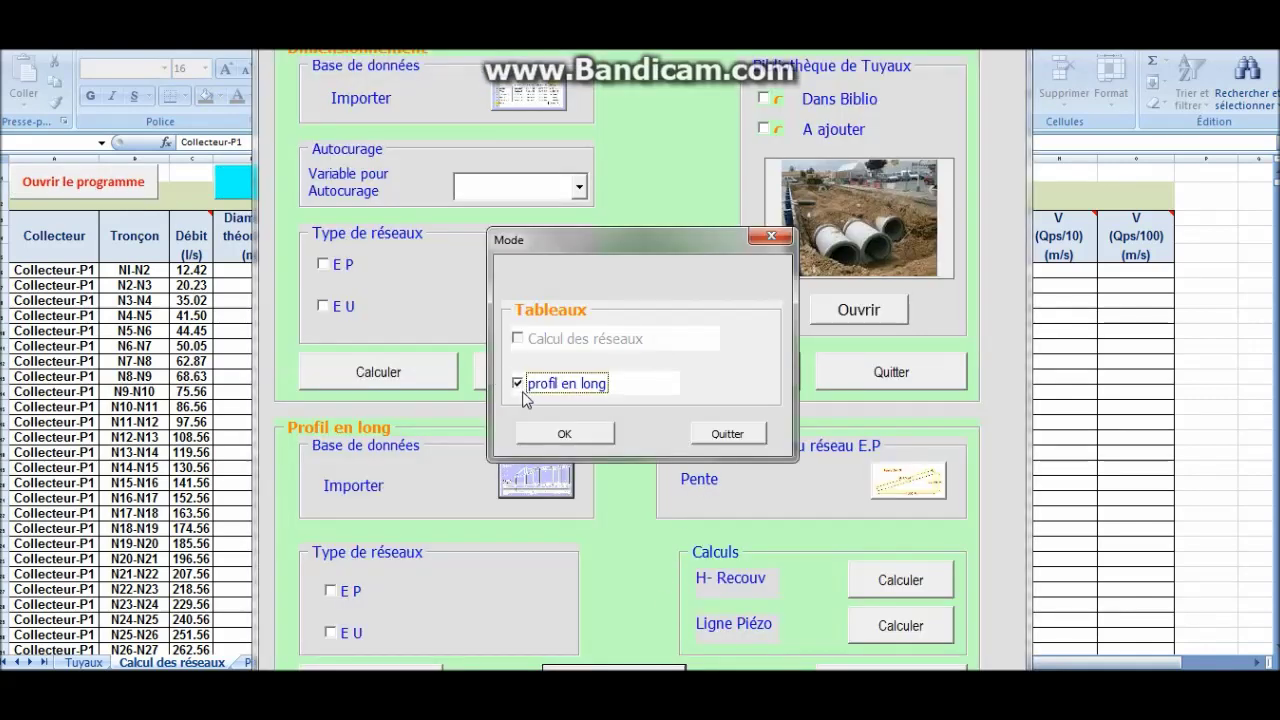
{"action": "left_click", "coordinate": [563, 432]}
{"action": "left_click", "coordinate": [717, 411]}
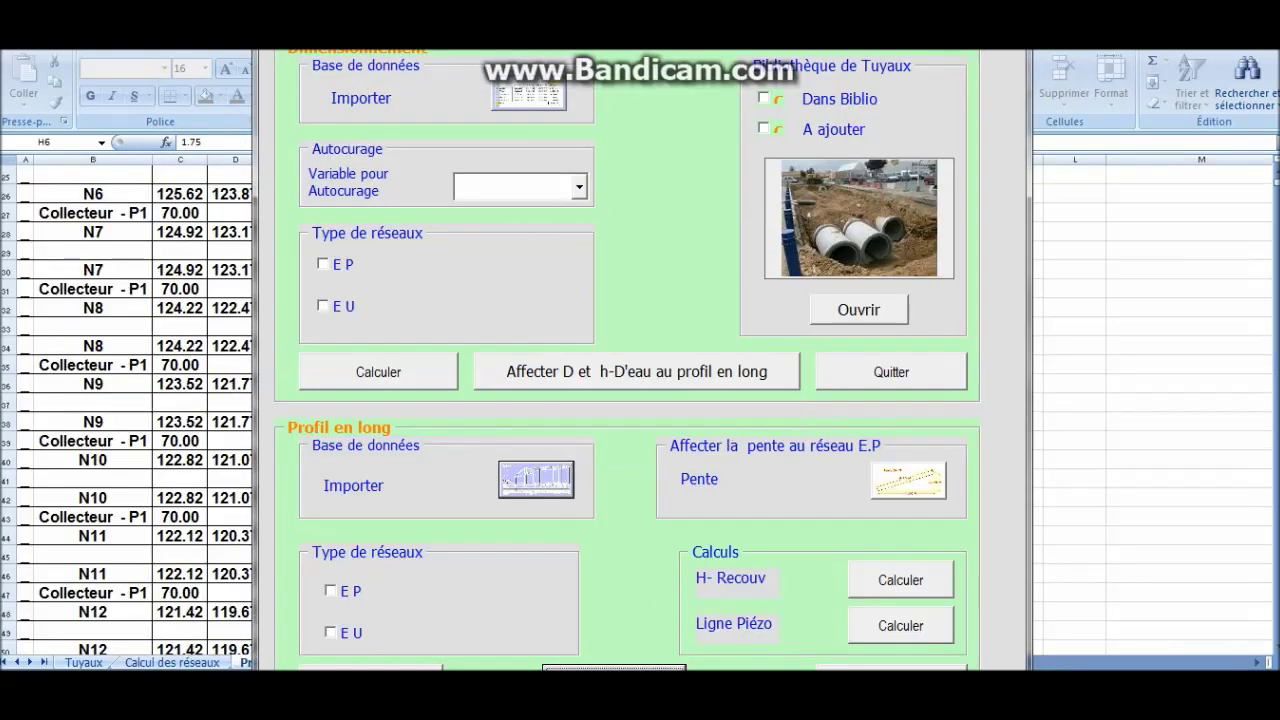
{"action": "left_click", "coordinate": [547, 632]}
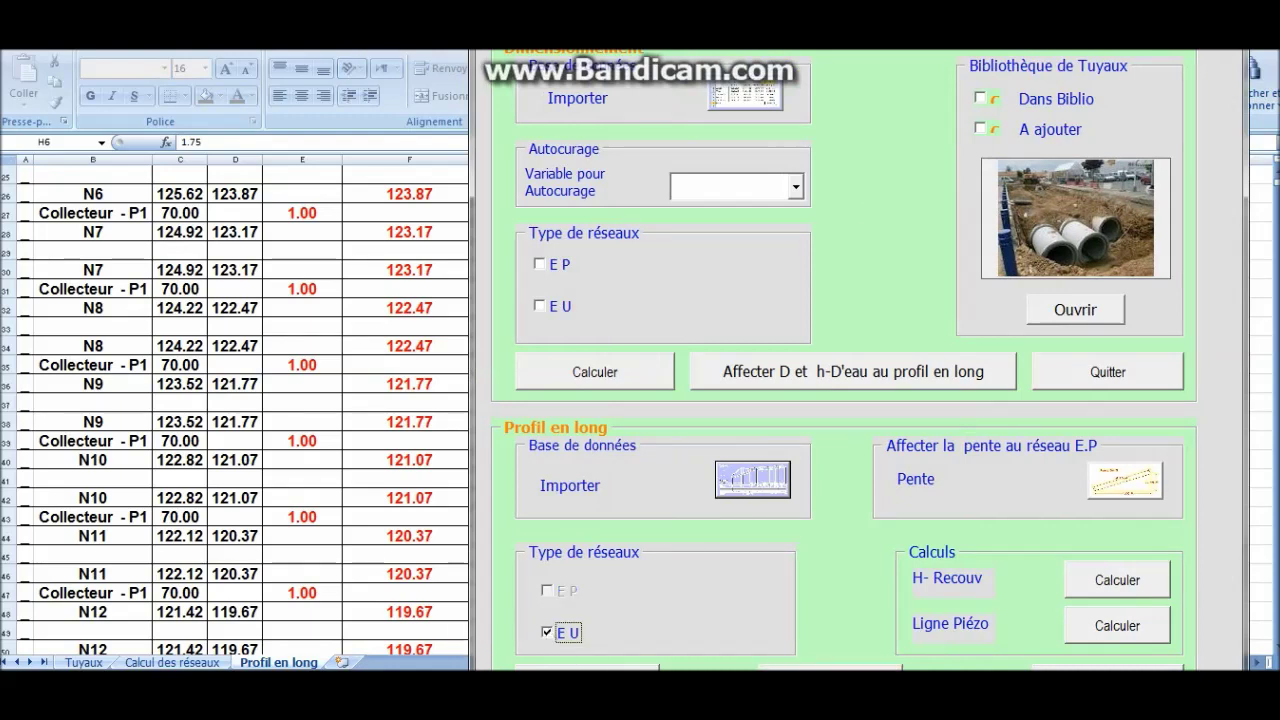
{"action": "left_click", "coordinate": [672, 411]}
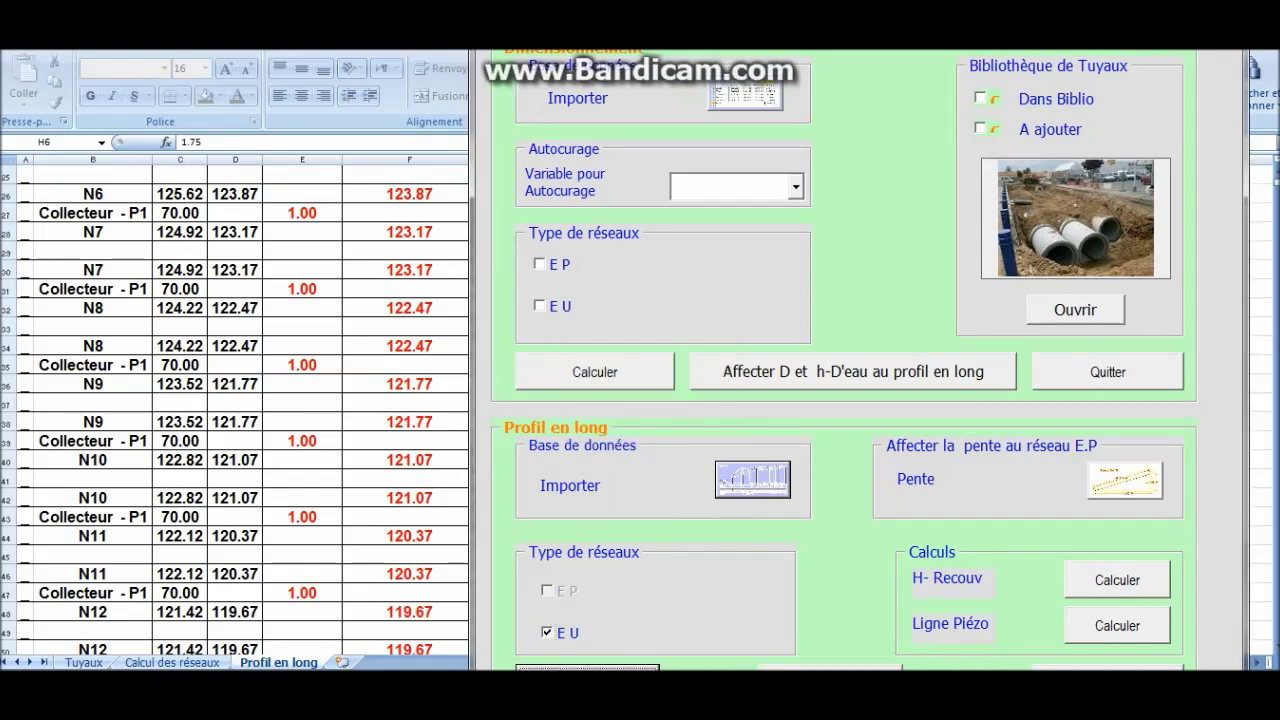
{"action": "scroll", "coordinate": [894, 360], "scroll_direction": "up", "scroll_amount": 8}
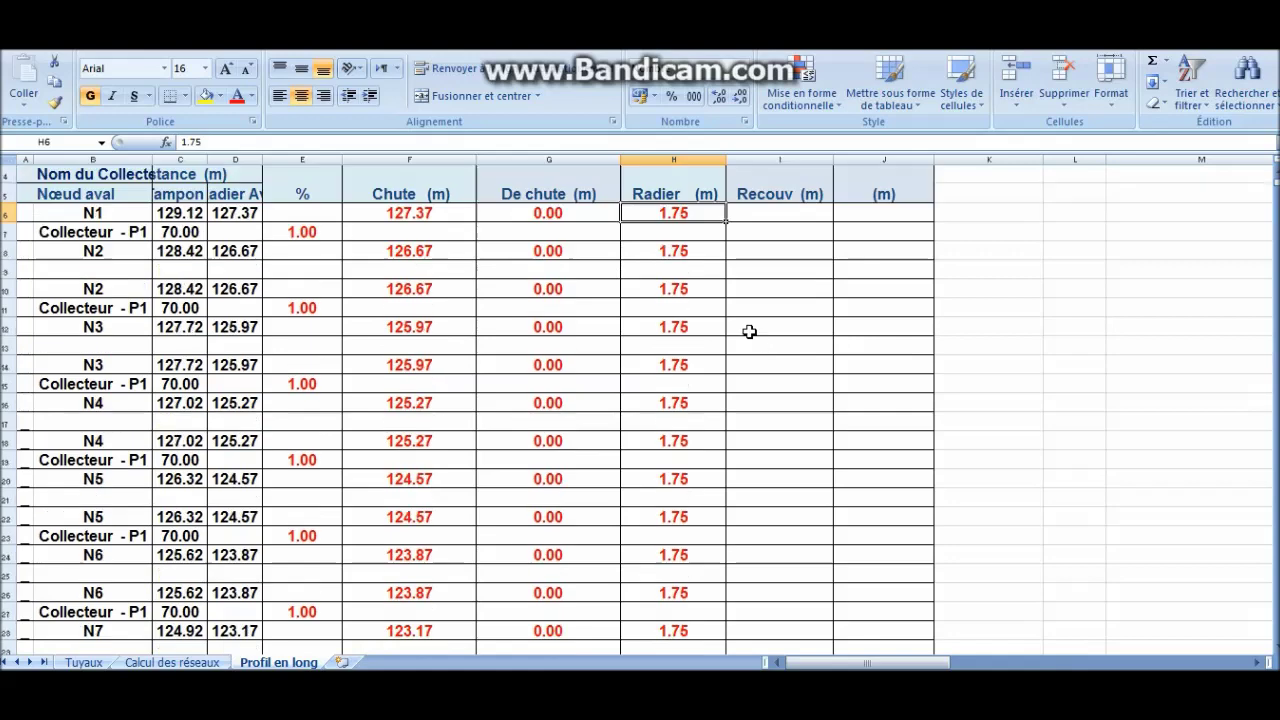
Assign the longitudinal profile's slopes to the Pente column of the Calcul des réseaux table.
{"action": "left_click", "coordinate": [172, 662]}
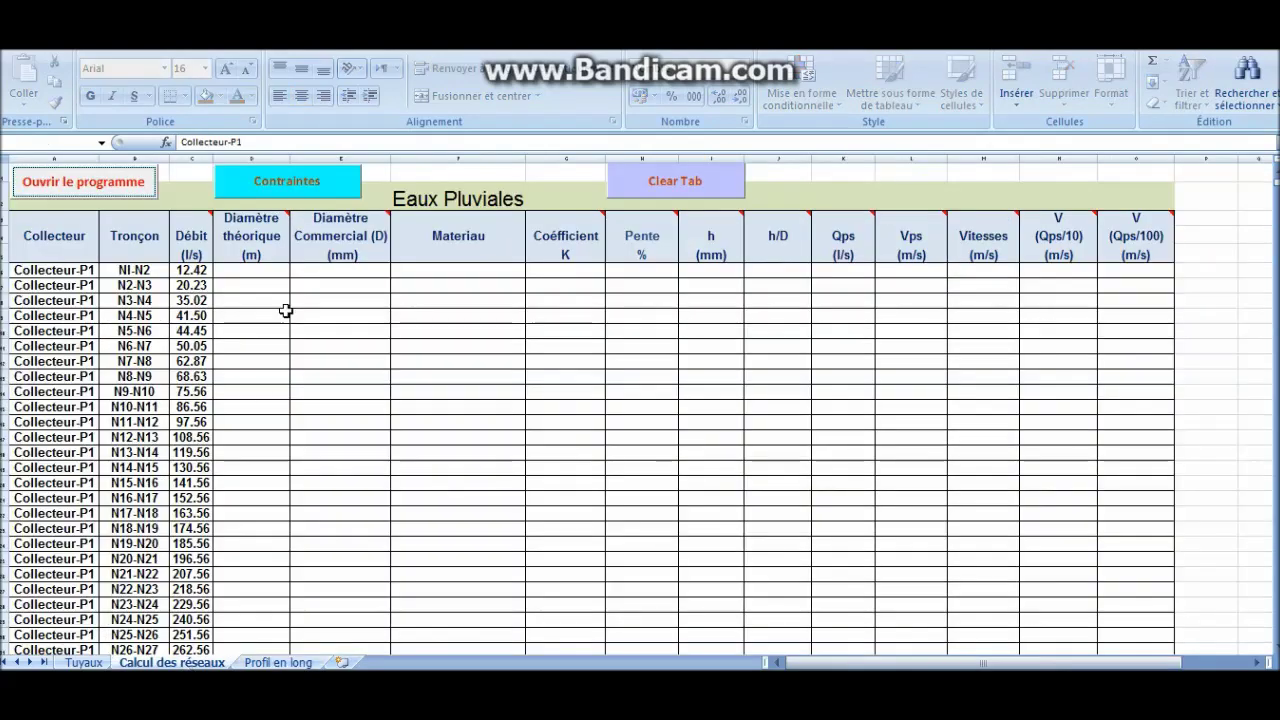
{"action": "left_click", "coordinate": [128, 186]}
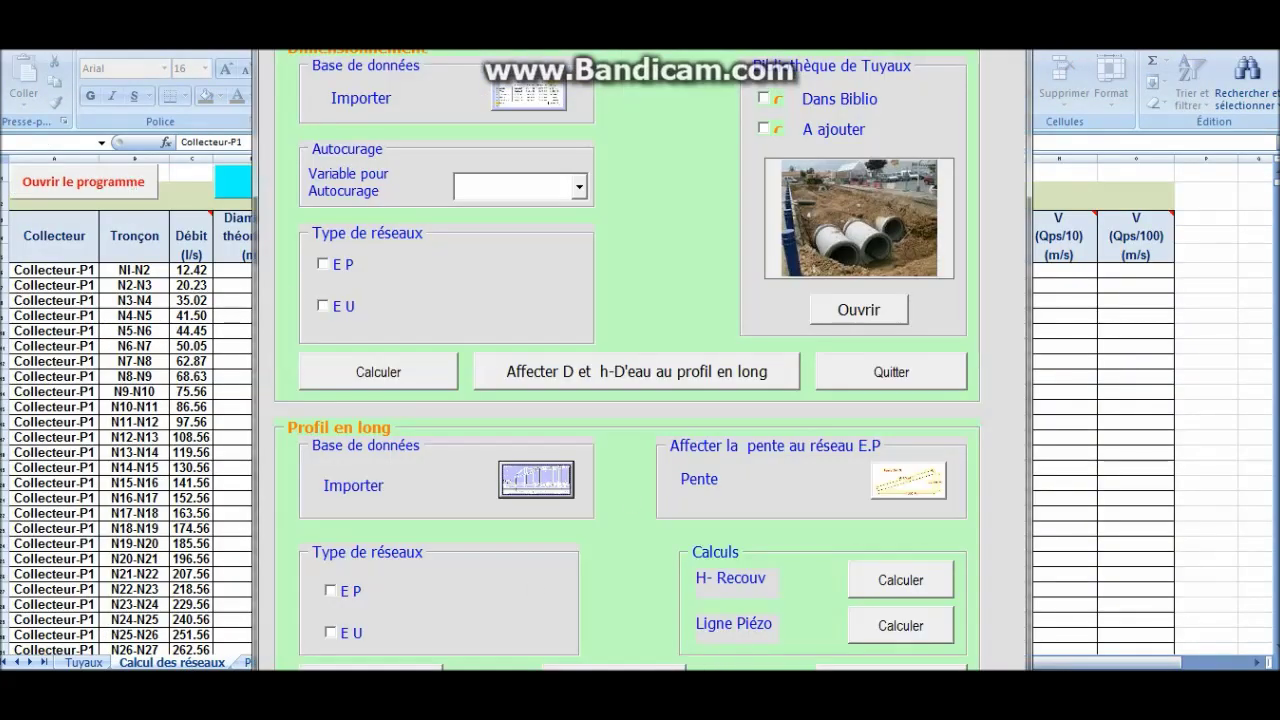
{"action": "left_click_drag", "start_coordinate": [820, 6], "coordinate": [922, 6]}
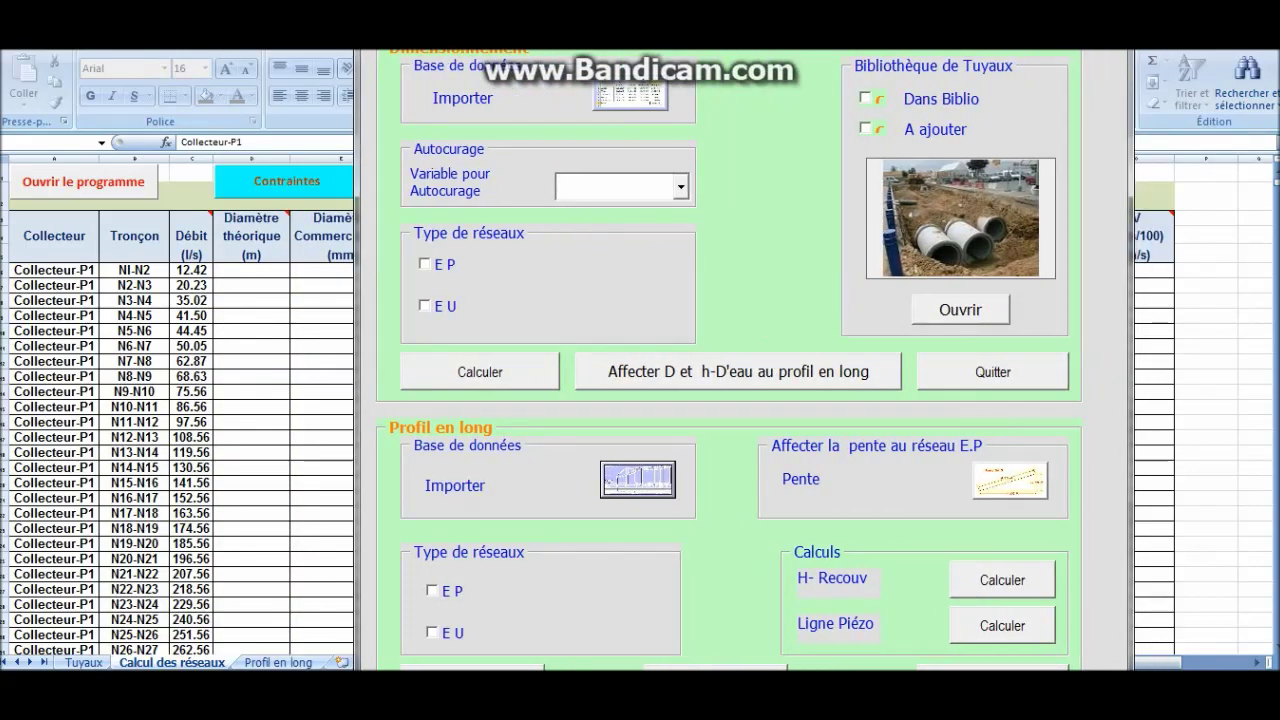
{"action": "left_click", "coordinate": [1010, 480]}
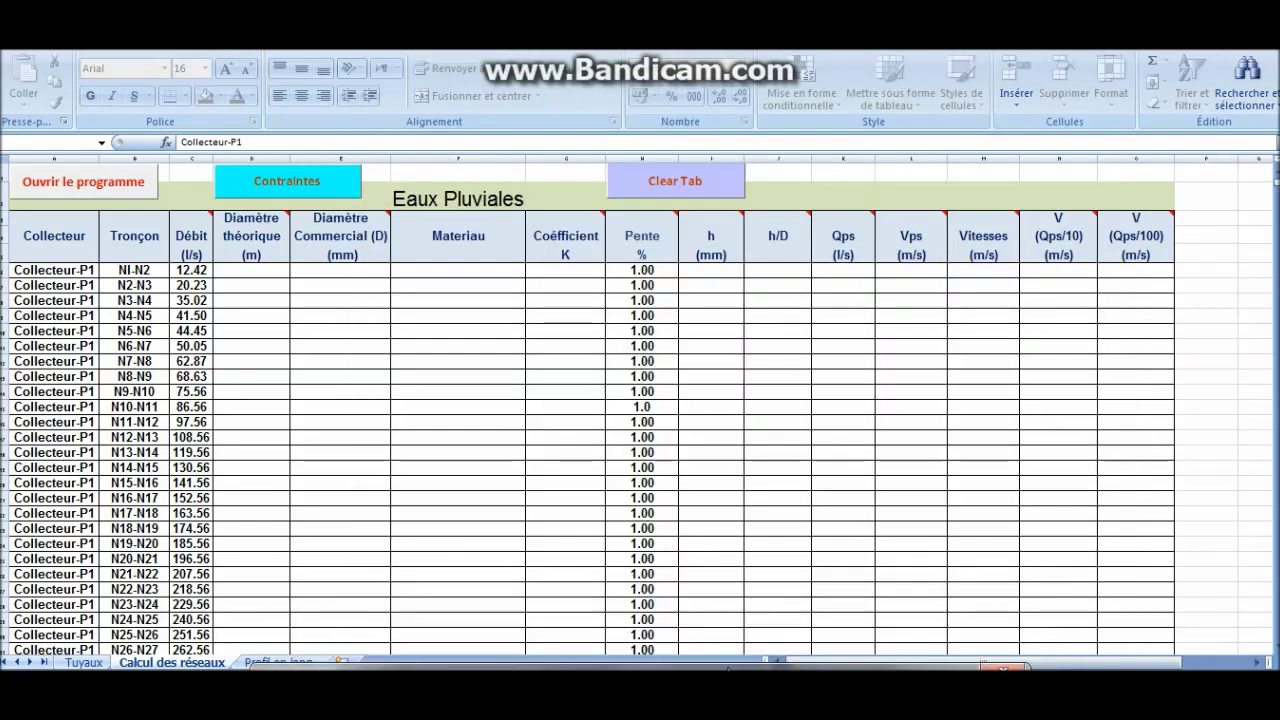
Inspect the circular pipes in the A ajouter pipe library, select pipe 140A to view its properties, and close the library.
{"action": "left_click_drag", "start_coordinate": [728, 668], "coordinate": [858, 24]}
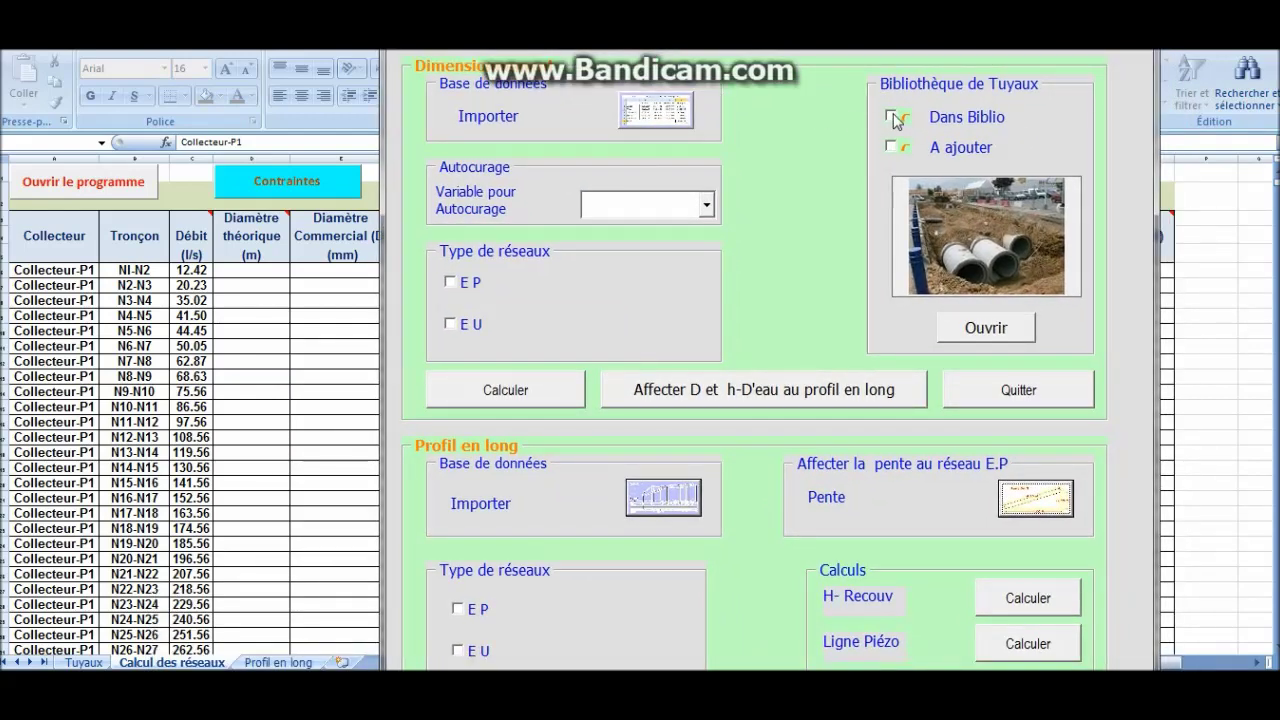
{"action": "left_click", "coordinate": [890, 148]}
{"action": "left_click", "coordinate": [1000, 330]}
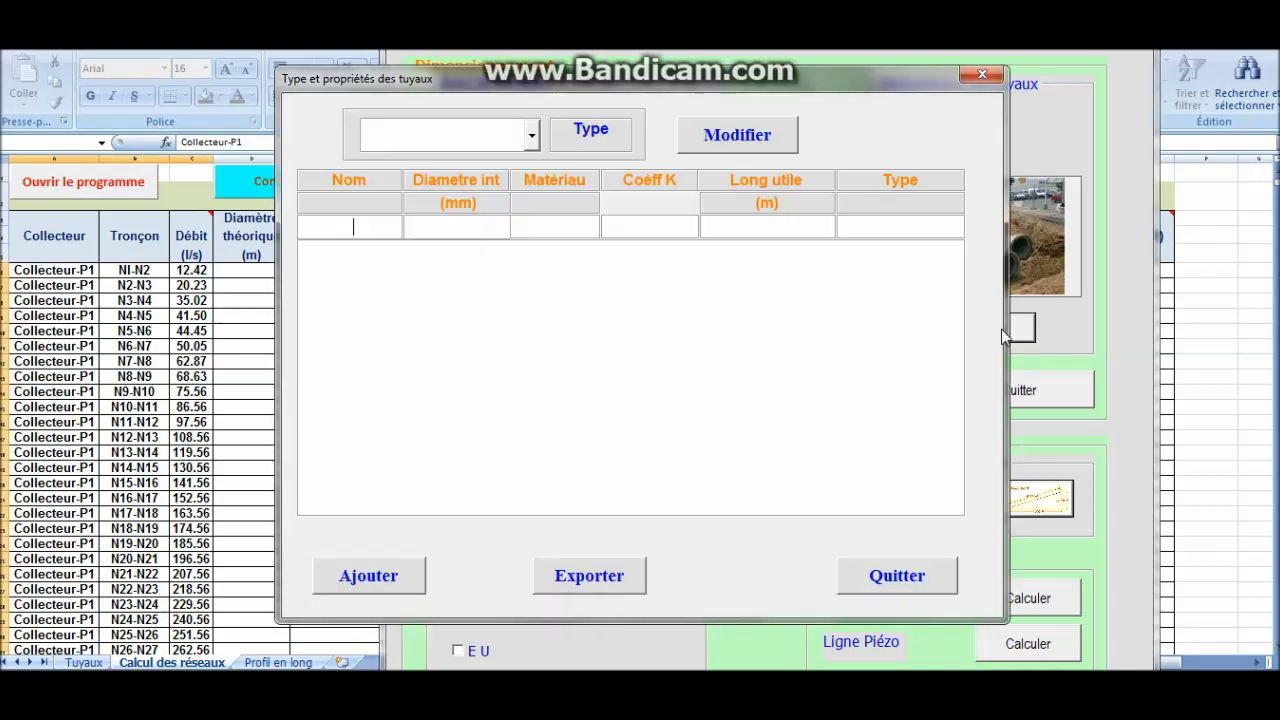
{"action": "left_click", "coordinate": [532, 136]}
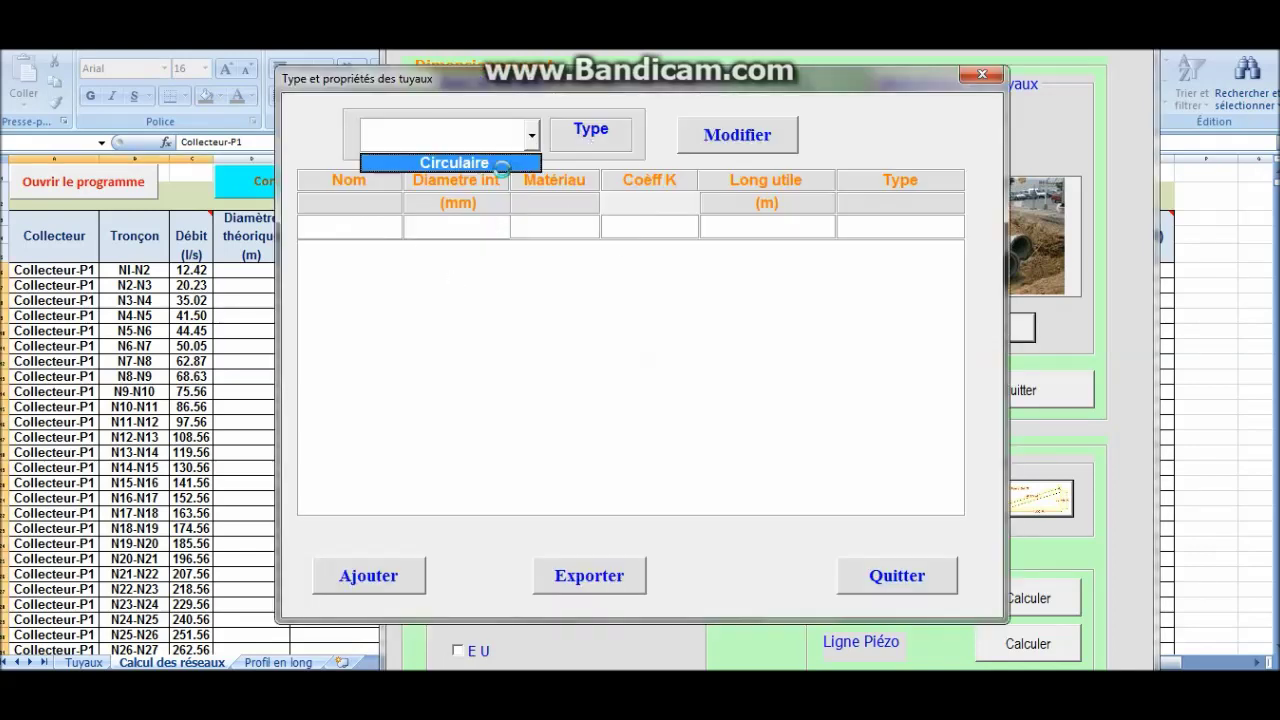
{"action": "left_click", "coordinate": [500, 172]}
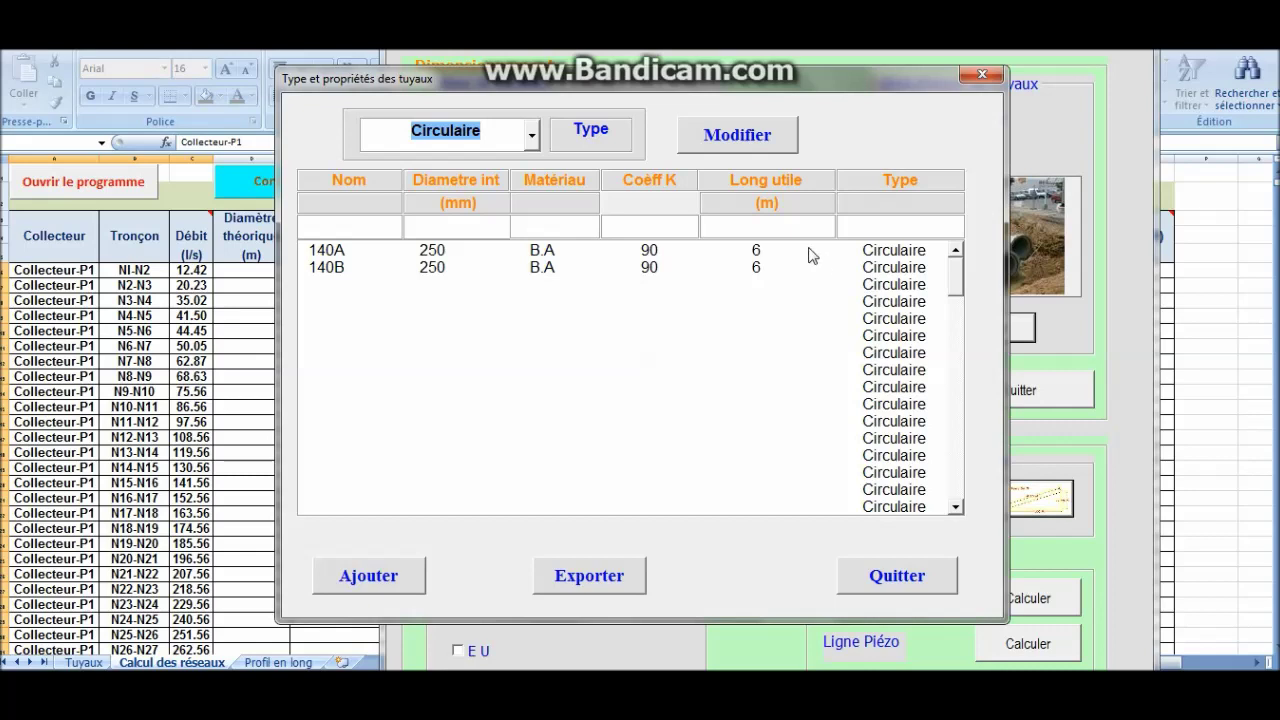
{"action": "left_click", "coordinate": [434, 253]}
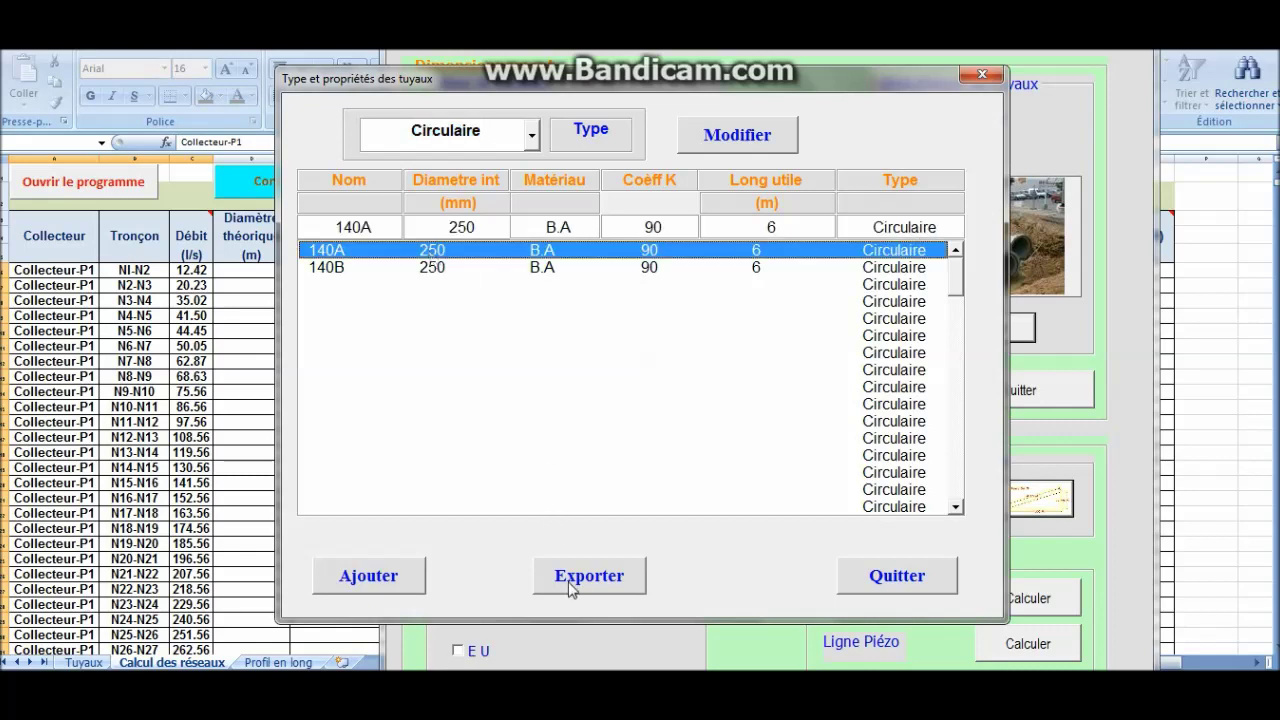
{"action": "left_click", "coordinate": [979, 76]}
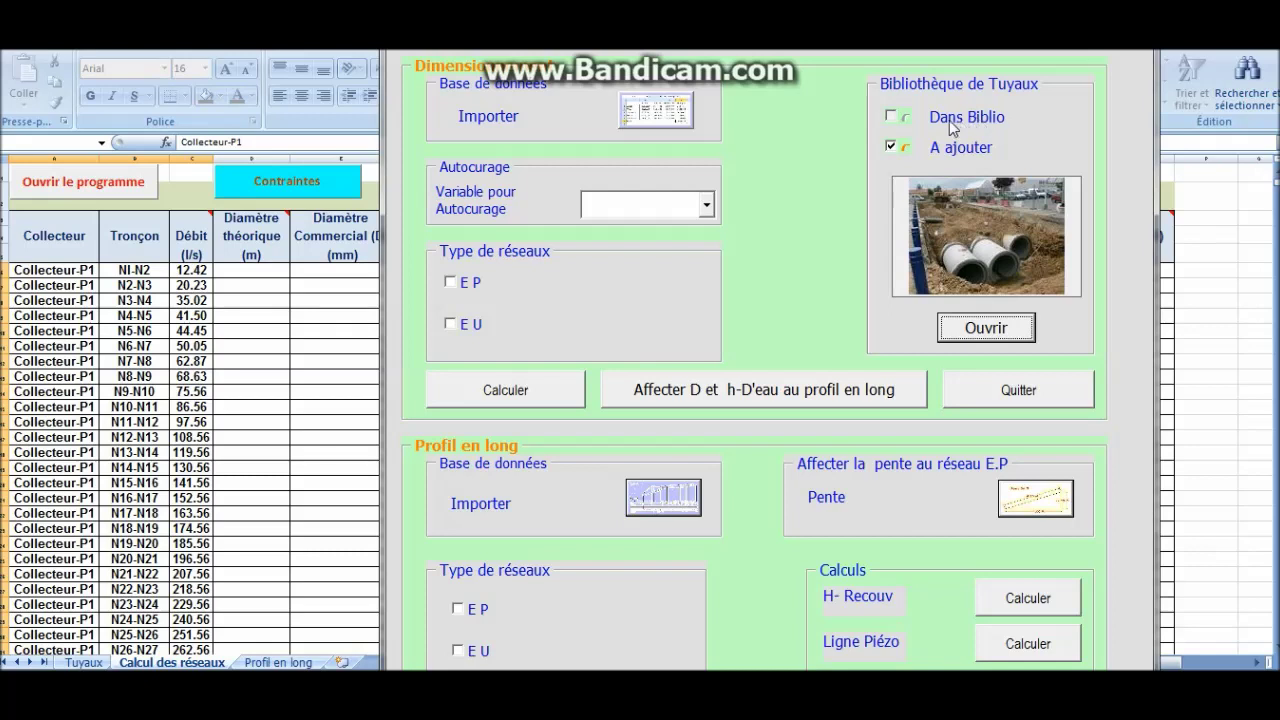
Switch the pipe library to Dans Biblio, export circular pipe 135A-0300 to the network table, and close the library.
{"action": "left_click", "coordinate": [891, 148]}
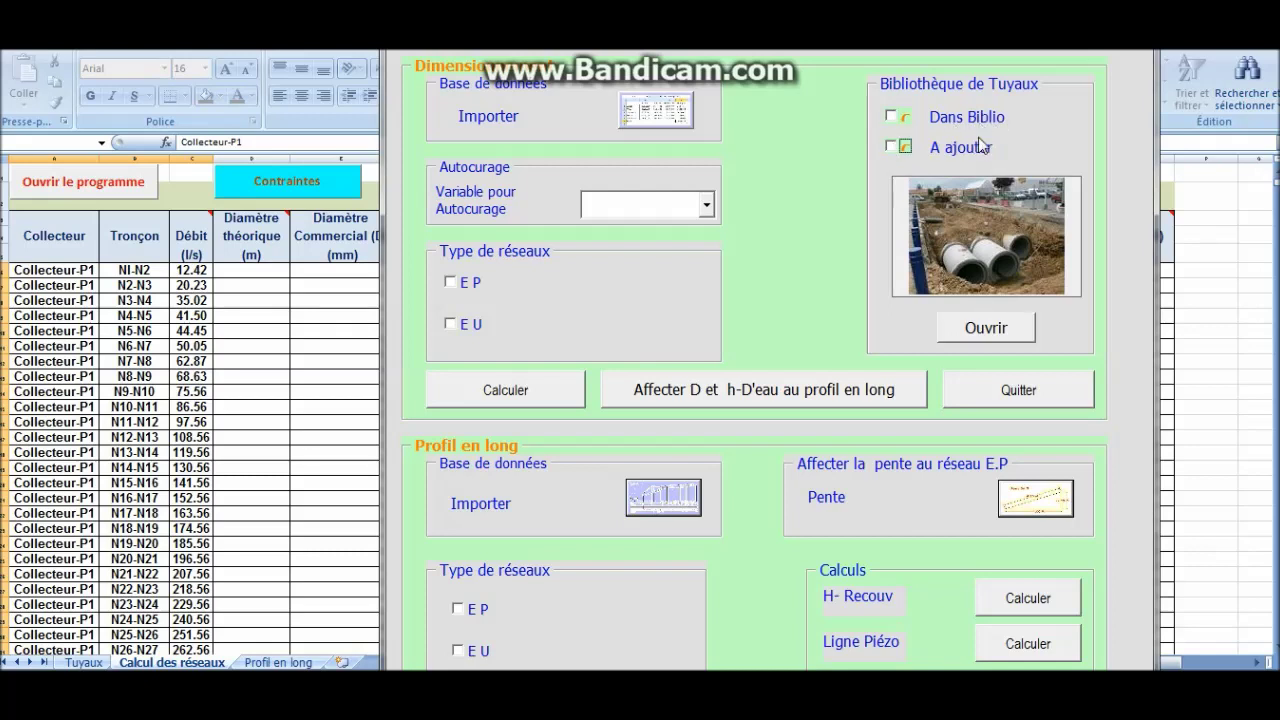
{"action": "left_click", "coordinate": [895, 117]}
{"action": "left_click", "coordinate": [985, 328]}
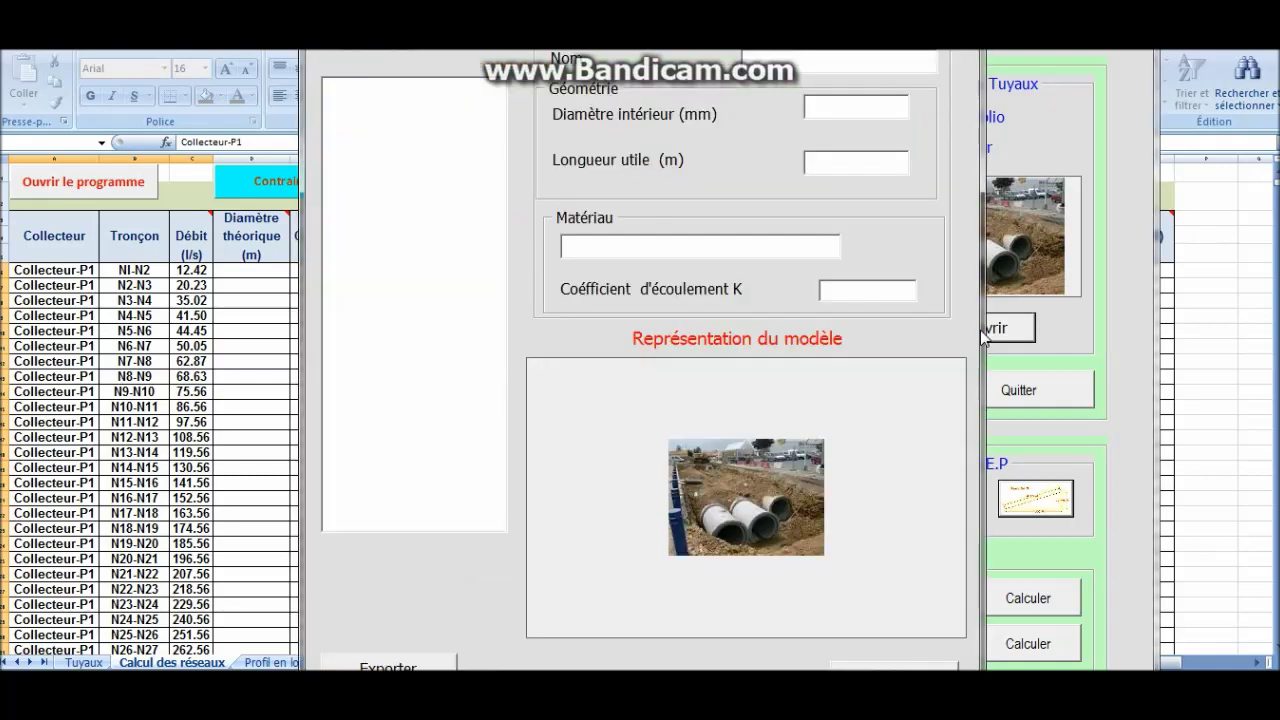
{"action": "left_click", "coordinate": [398, 133]}
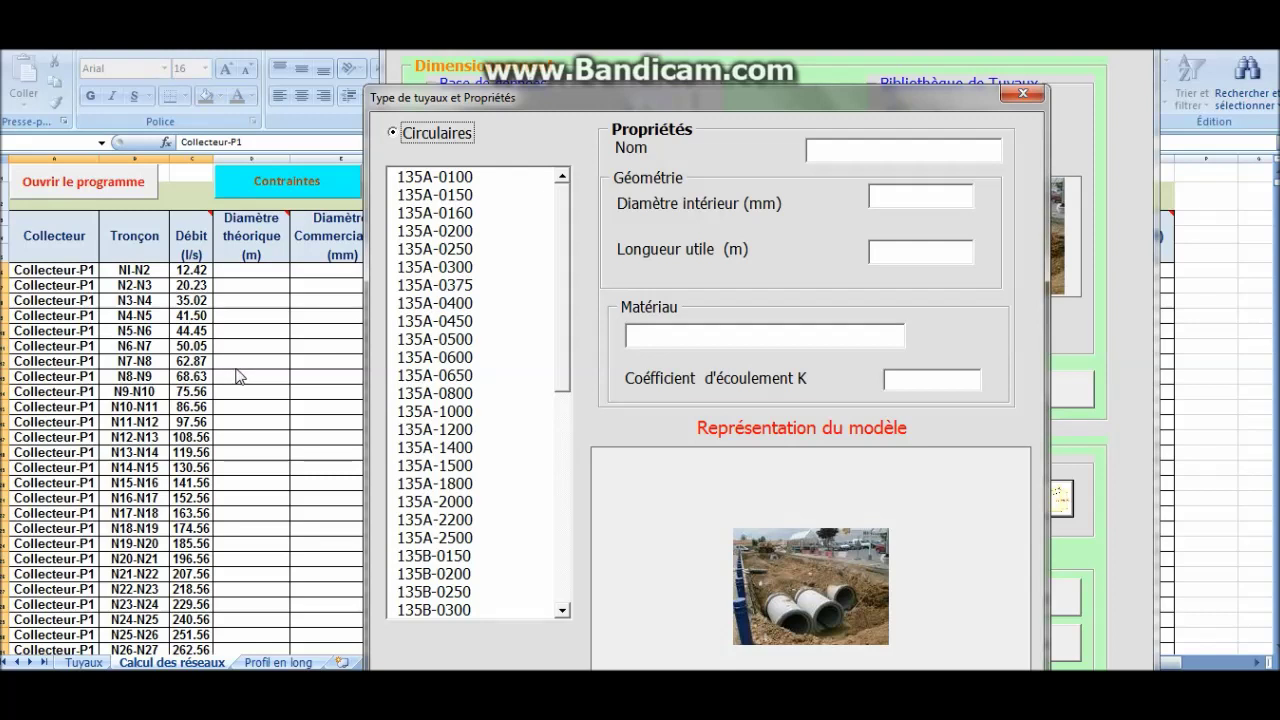
{"action": "left_click", "coordinate": [458, 272]}
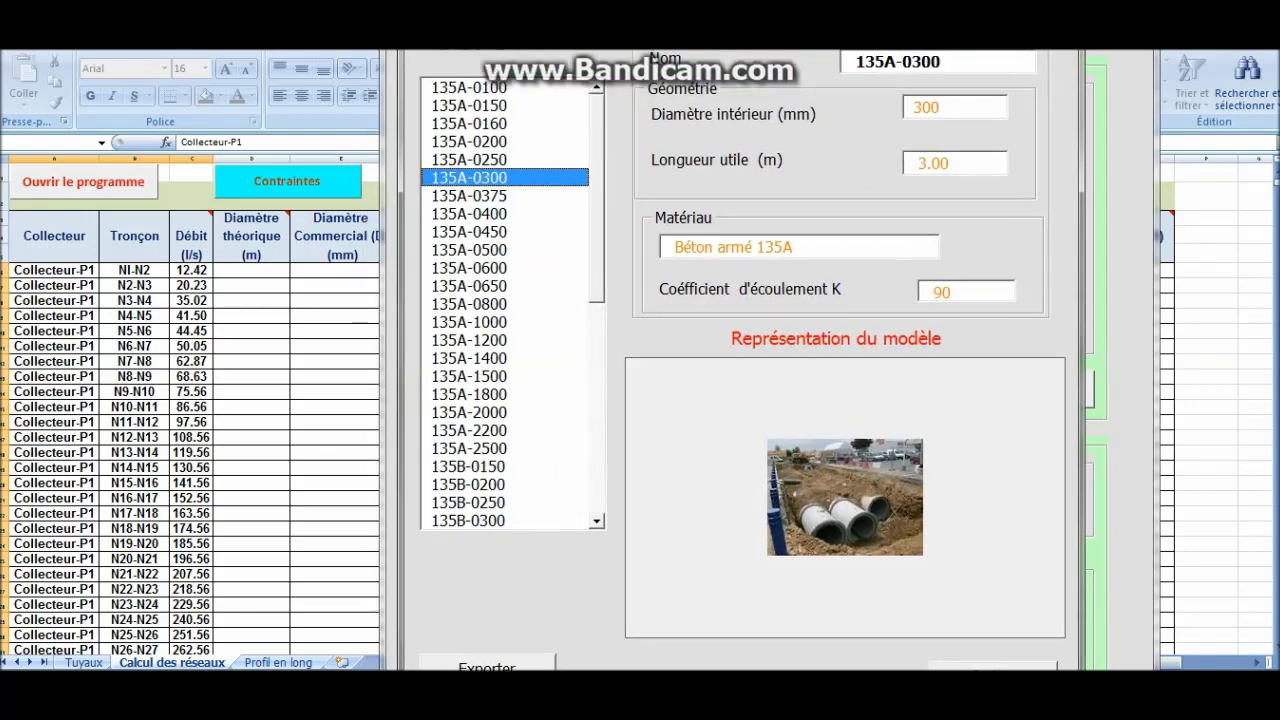
{"action": "left_click", "coordinate": [542, 666]}
{"action": "left_click", "coordinate": [1056, 28]}
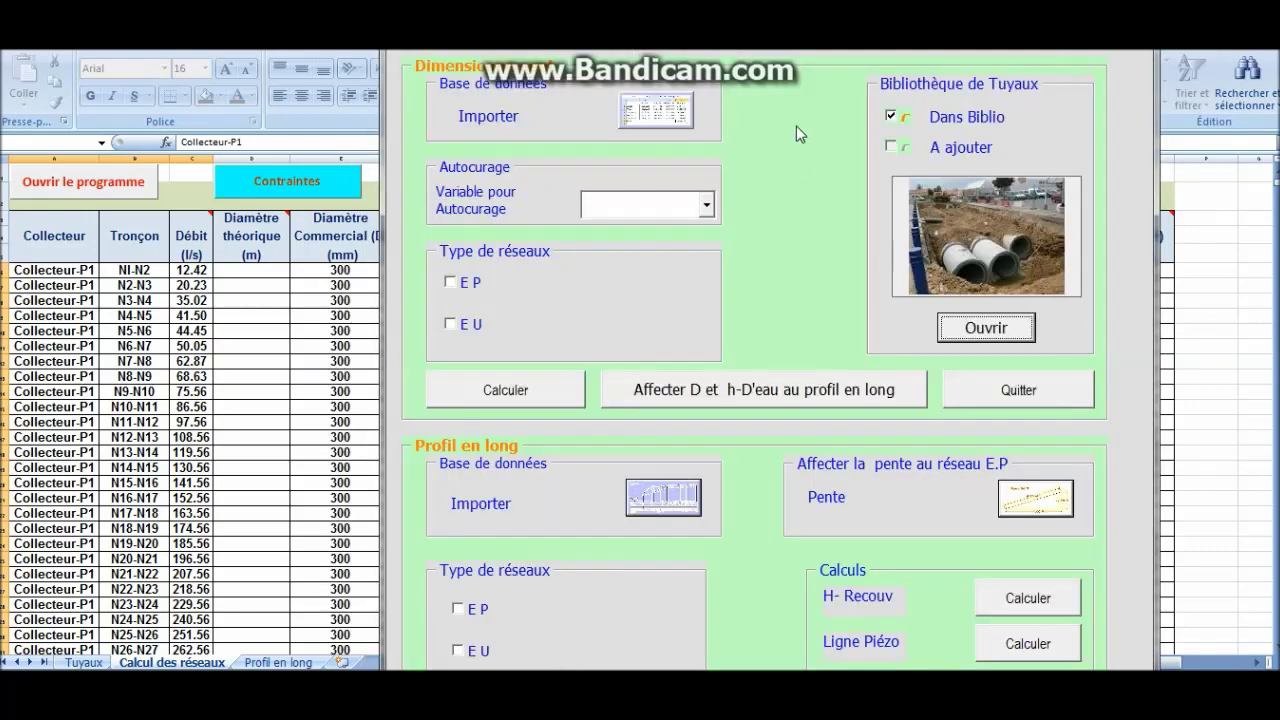
Set the Autocurage variable to 1, choose the E U network type, calculate the sizing, and close the program form.
{"action": "left_click_drag", "start_coordinate": [848, 26], "coordinate": [685, 28]}
{"action": "left_click", "coordinate": [548, 208]}
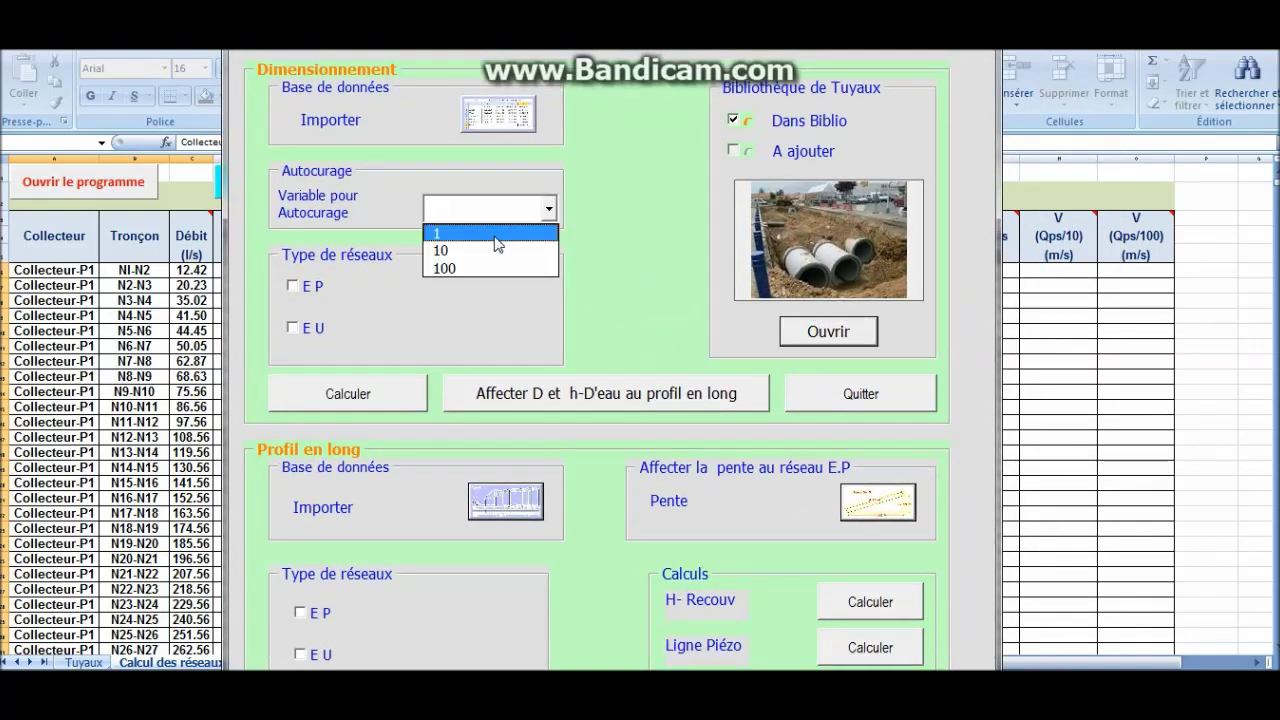
{"action": "left_click", "coordinate": [480, 227]}
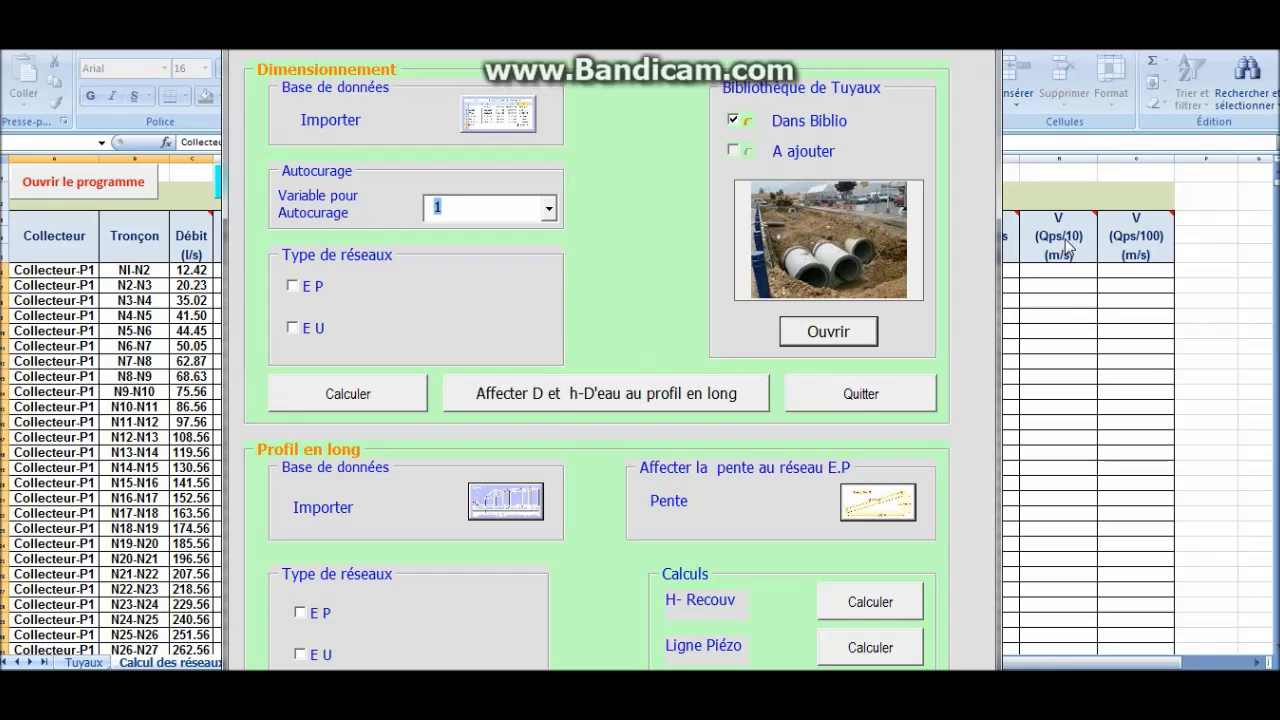
{"action": "left_click", "coordinate": [548, 208]}
{"action": "left_click", "coordinate": [497, 236]}
{"action": "left_click", "coordinate": [293, 327]}
{"action": "left_click", "coordinate": [364, 393]}
{"action": "left_click", "coordinate": [668, 409]}
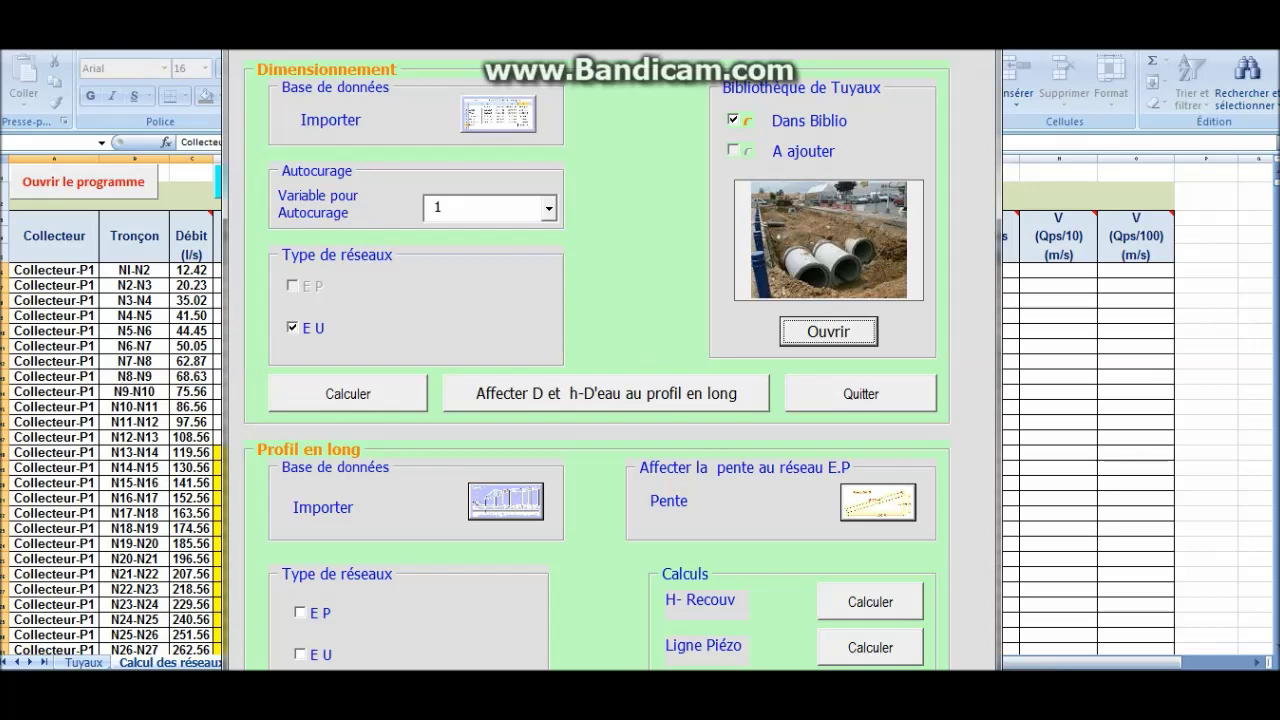
{"action": "left_click", "coordinate": [980, 40]}
Review the Eaux Usées sizing results and read the self-cleaning criteria in the h/D and Vitesses column comments.
{"action": "left_click", "coordinate": [450, 200]}
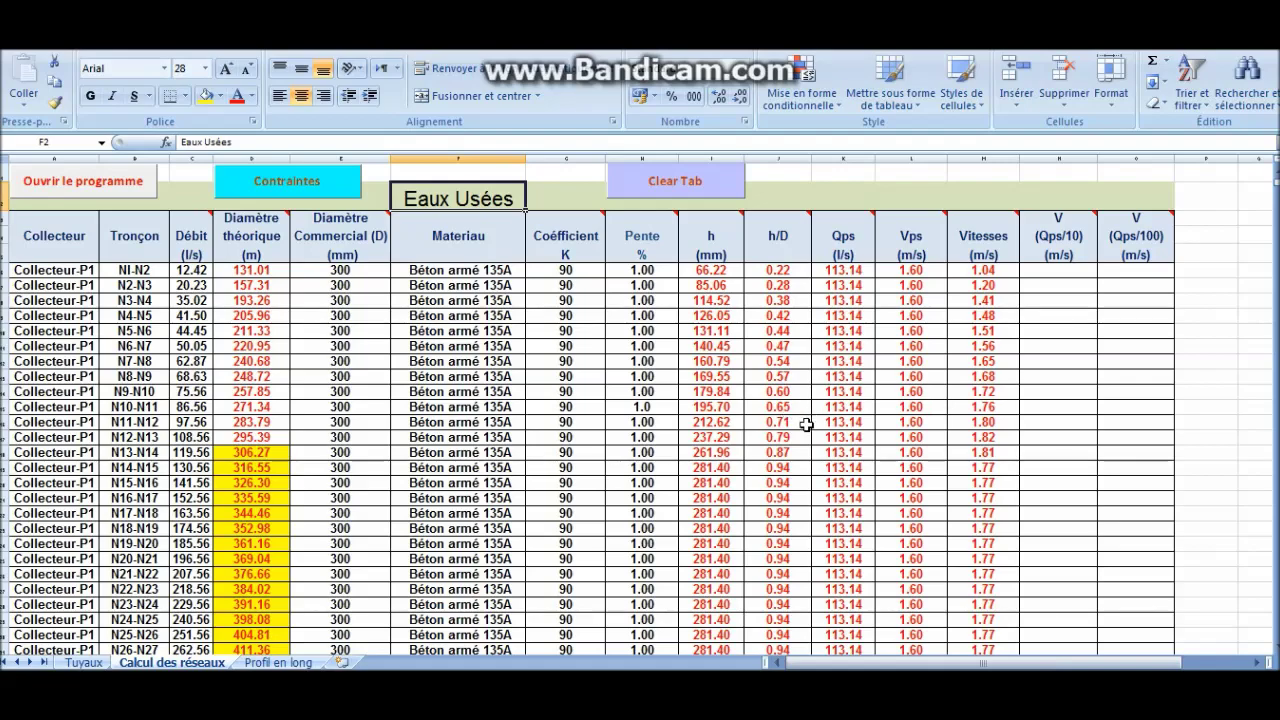
{"action": "scroll", "coordinate": [832, 408], "scroll_direction": "down", "scroll_amount": 3}
{"action": "scroll", "coordinate": [954, 428], "scroll_direction": "up", "scroll_amount": 3}
{"action": "scroll", "coordinate": [915, 259], "scroll_direction": "down", "scroll_amount": 7}
{"action": "scroll", "coordinate": [912, 330], "scroll_direction": "up", "scroll_amount": 7}
{"action": "mouse_move", "coordinate": [794, 223]}
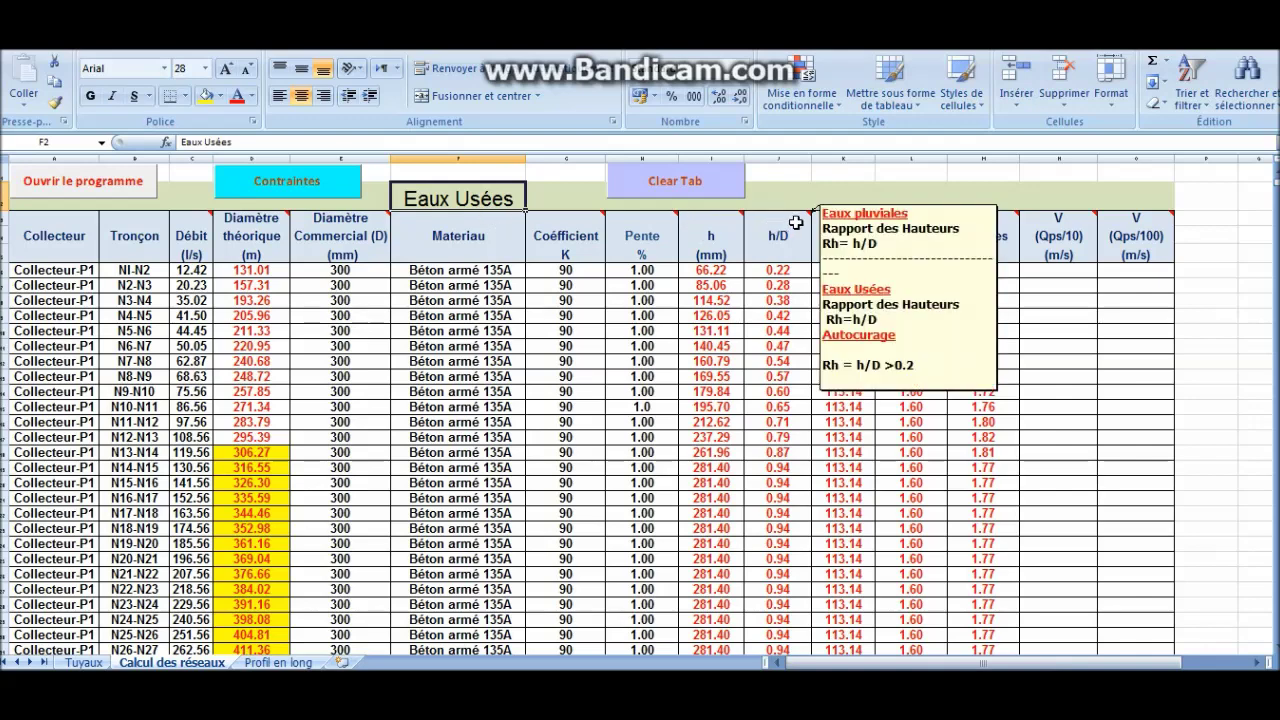
{"action": "mouse_move", "coordinate": [928, 221]}
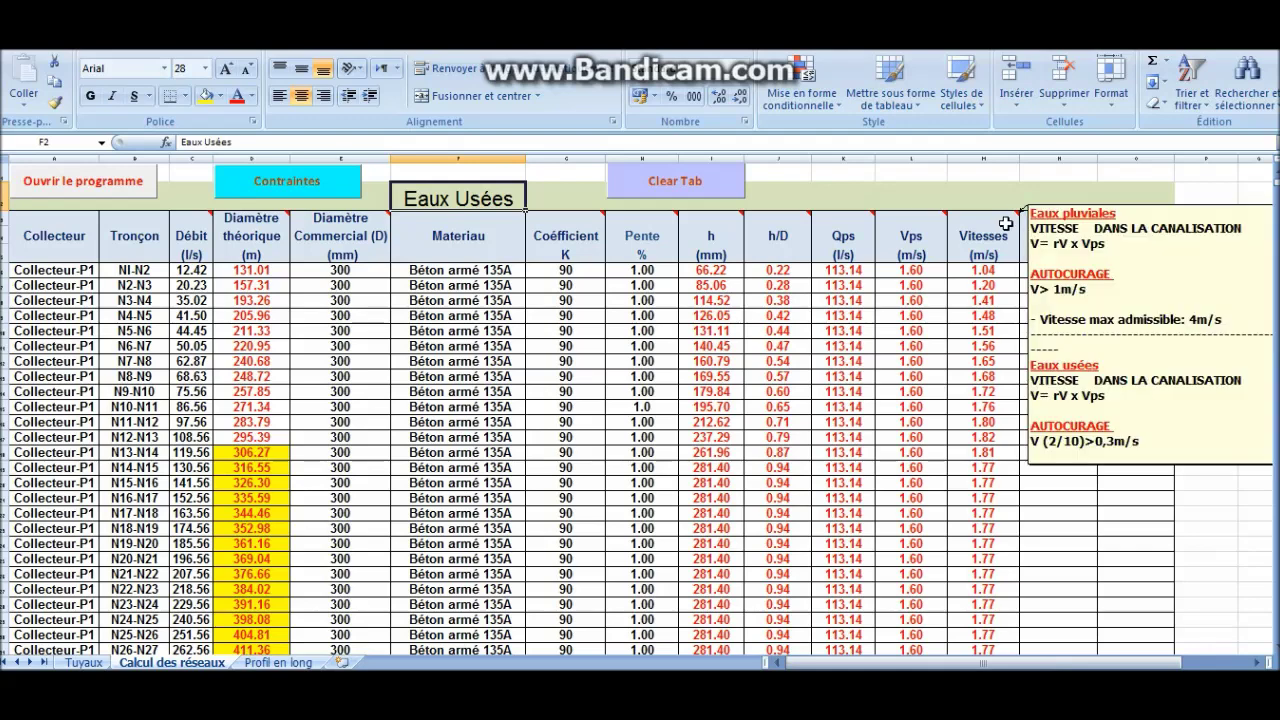
Set the slope of section N1-N2 to 0.1 and recalculate the E U sizing with Autocurage variable 1.
{"action": "left_click", "coordinate": [642, 270]}
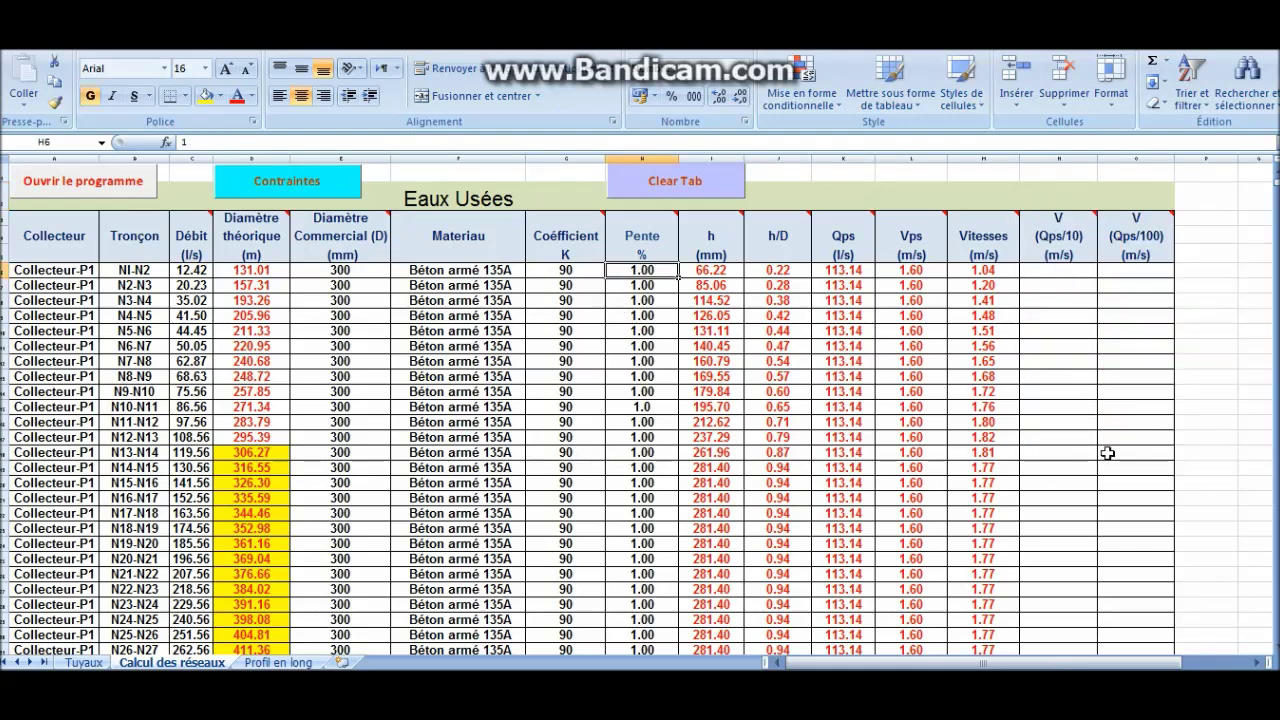
{"action": "type", "text": "0.1"}
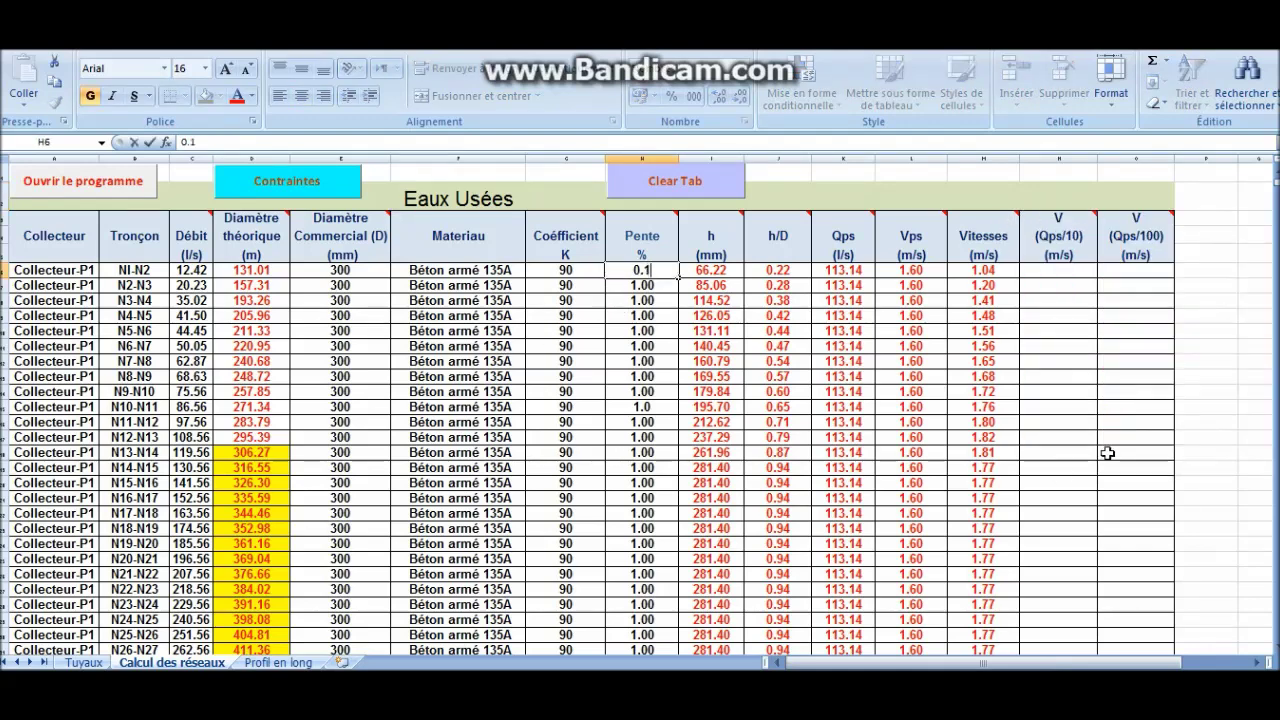
{"action": "left_click", "coordinate": [843, 544]}
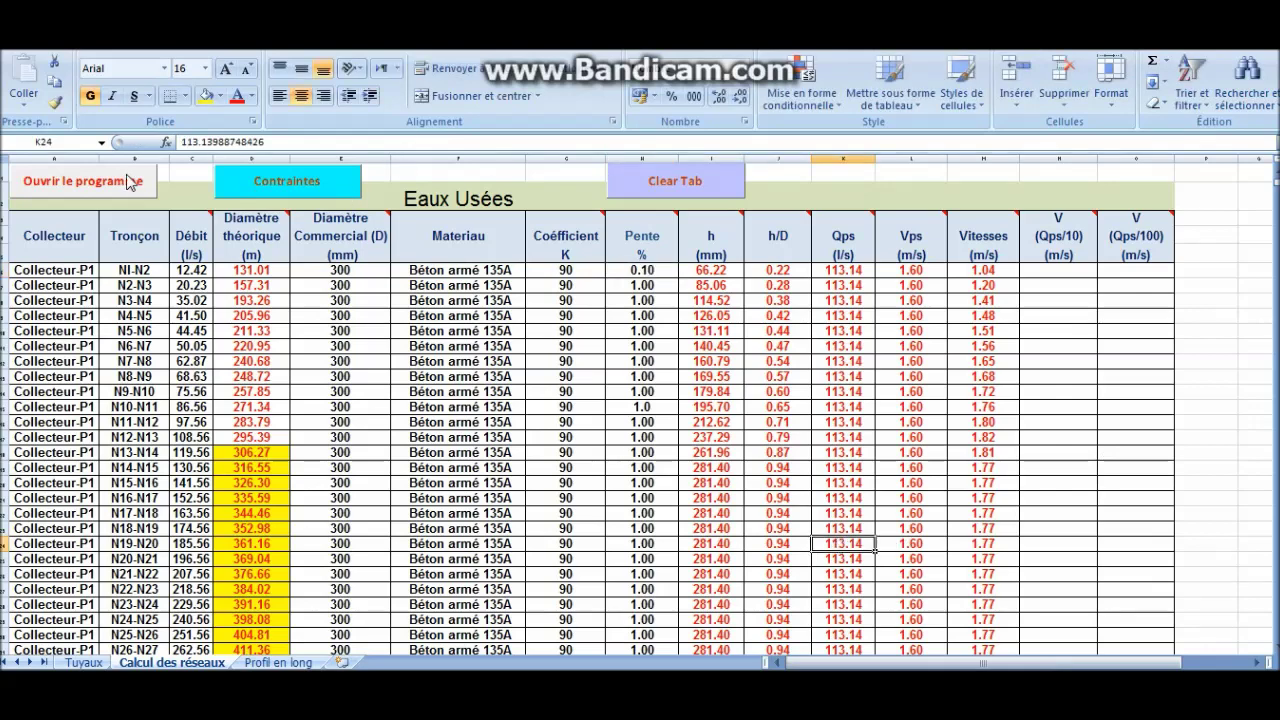
{"action": "left_click", "coordinate": [126, 180]}
{"action": "left_click", "coordinate": [579, 187]}
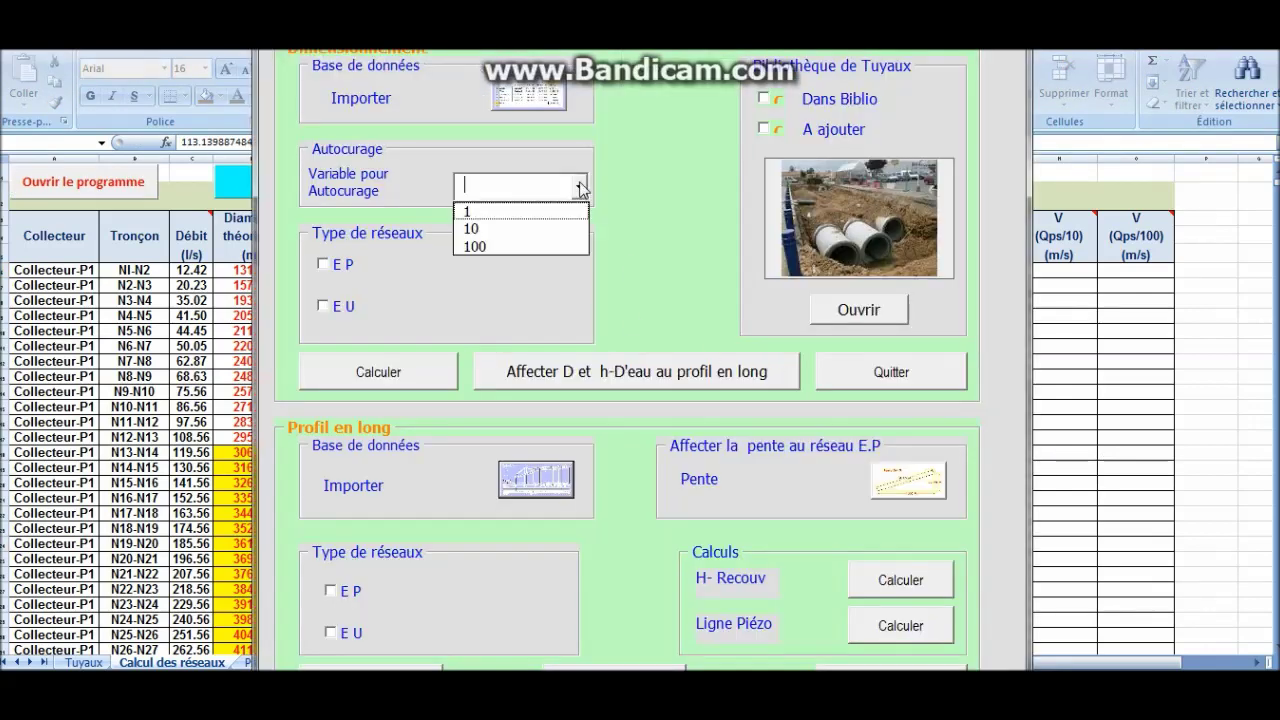
{"action": "left_click", "coordinate": [508, 216]}
{"action": "left_click", "coordinate": [323, 306]}
{"action": "left_click", "coordinate": [410, 372]}
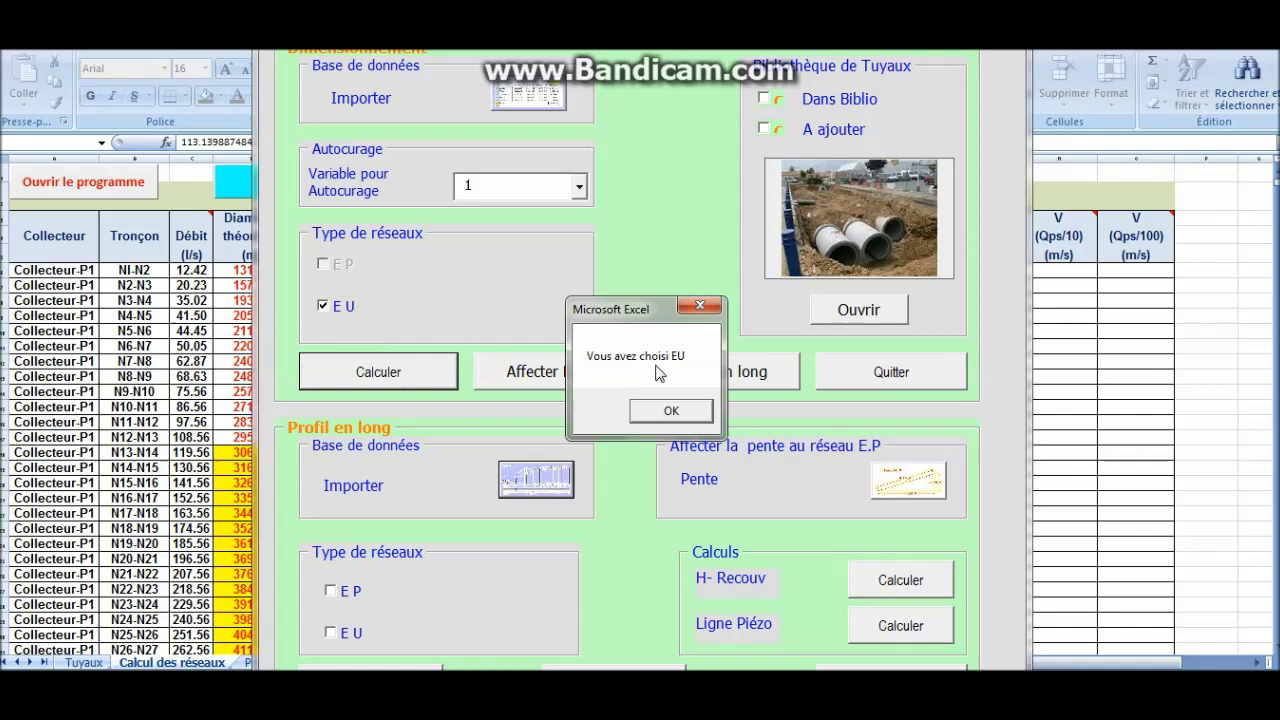
{"action": "left_click", "coordinate": [668, 412]}
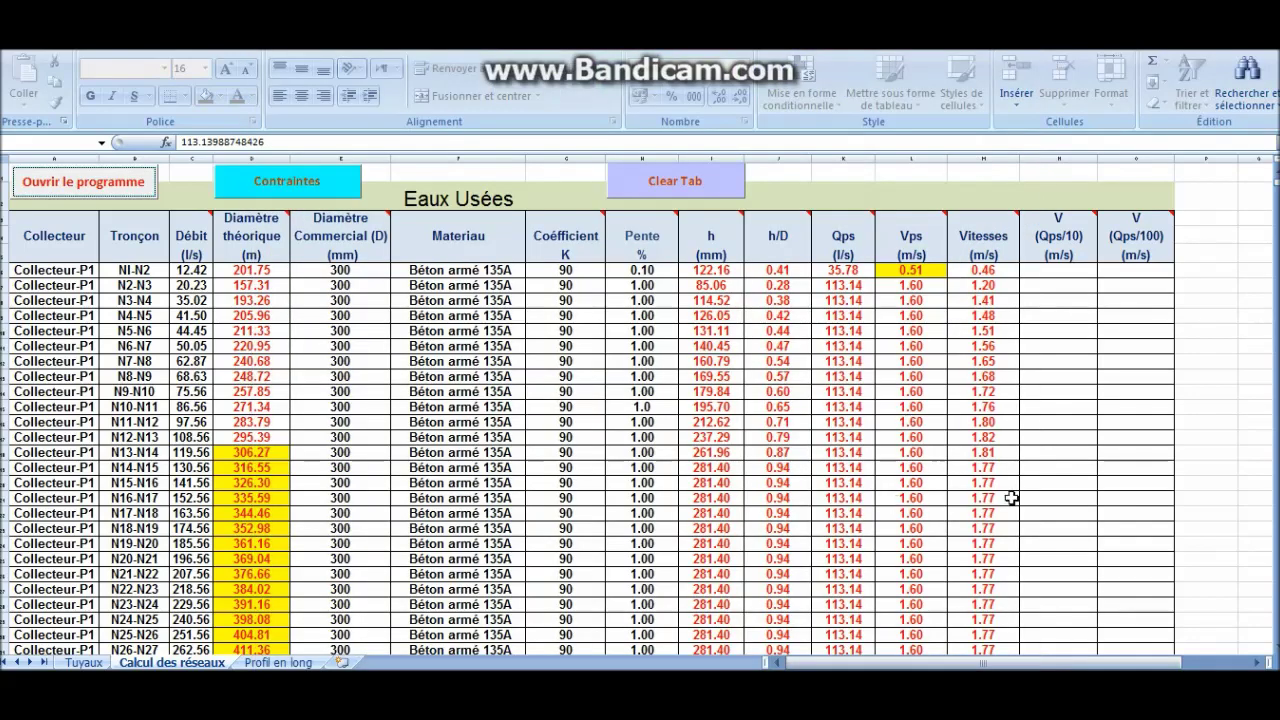
Check the highlighted Vps of section N1-N2 against the column comment, and set that section's slope to 1.
{"action": "left_click", "coordinate": [901, 269]}
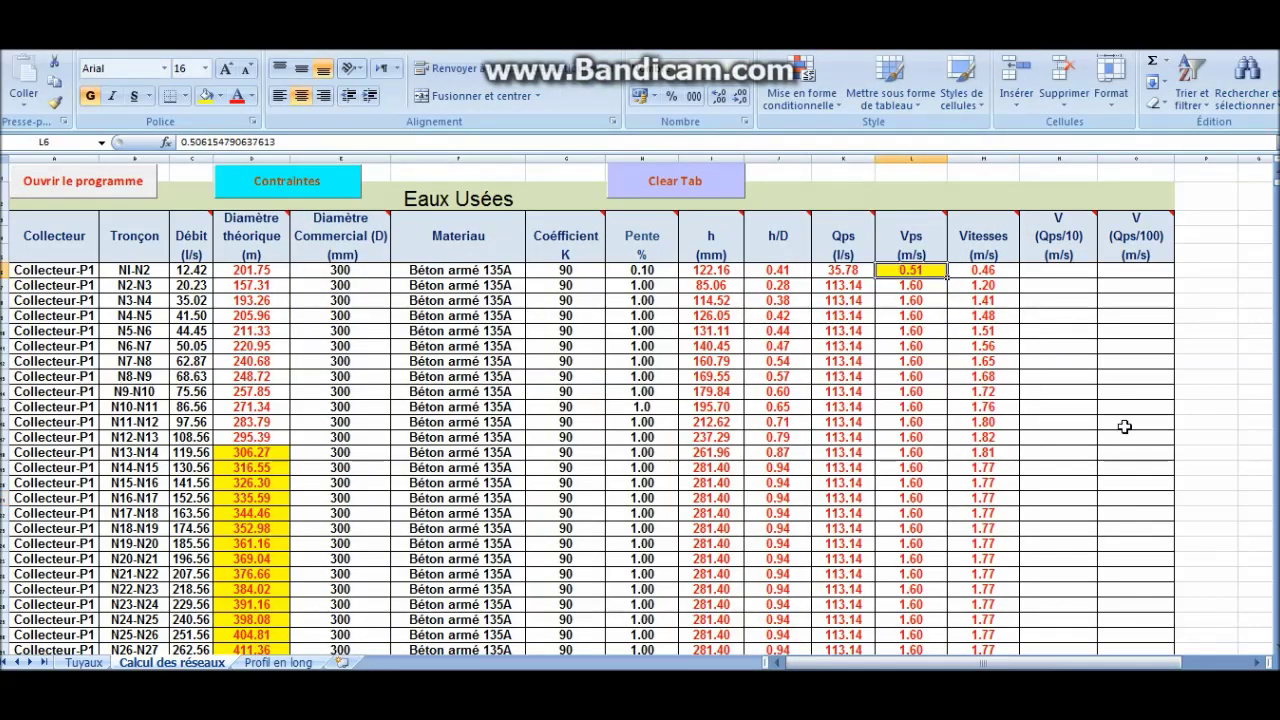
{"action": "mouse_move", "coordinate": [923, 235]}
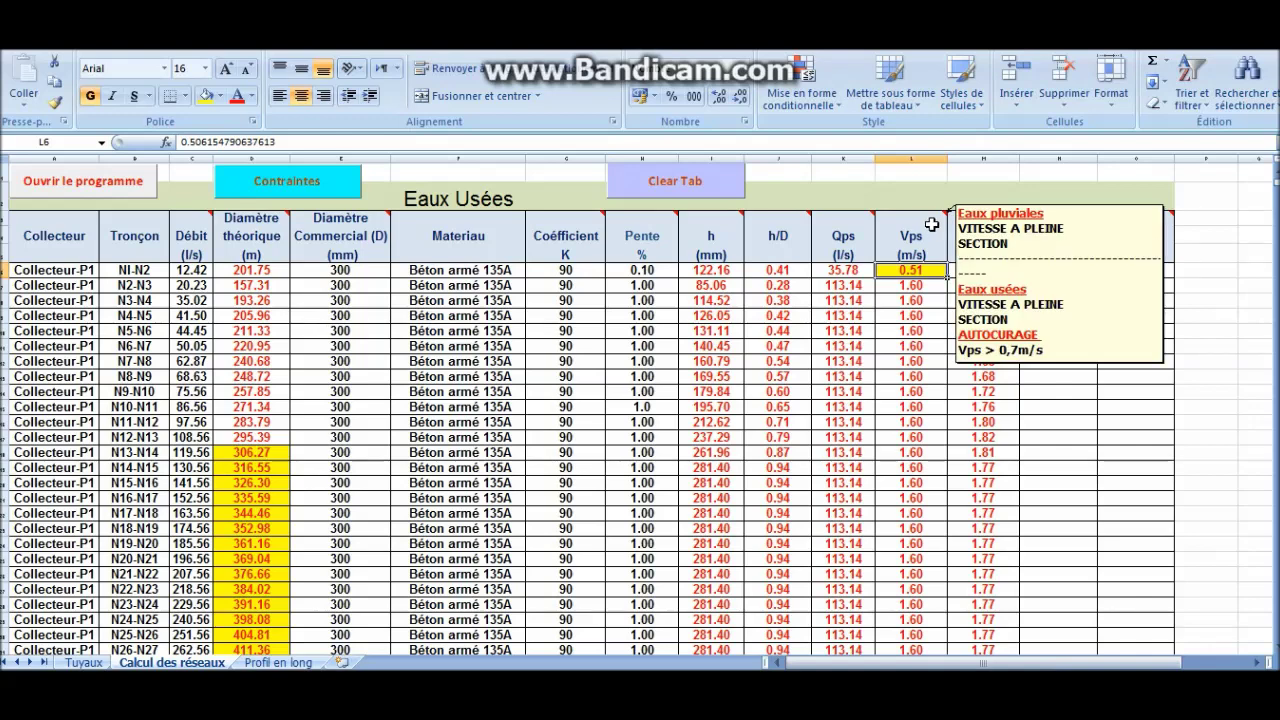
{"action": "left_click", "coordinate": [645, 270]}
{"action": "type", "text": "1"}
{"action": "key", "text": "Return"}
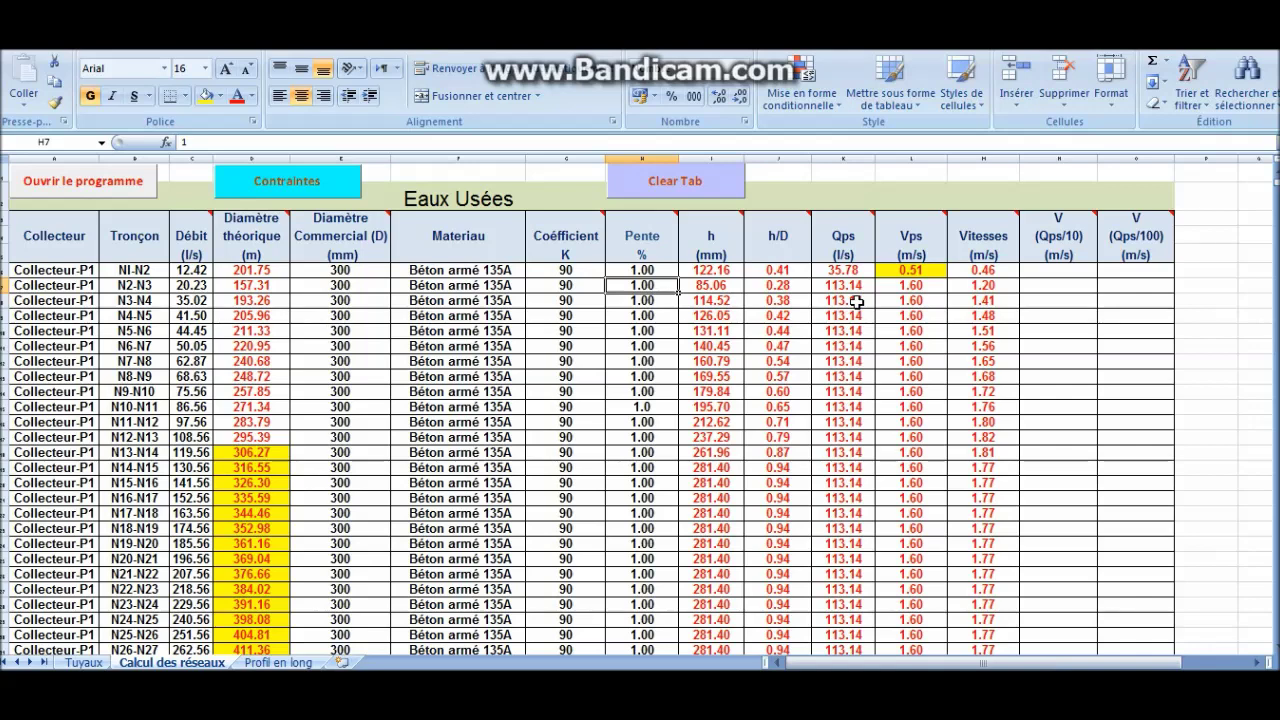
Clear the Calcul des réseaux and Profil en long tables, and return to the Calcul des réseaux sheet.
{"action": "left_click", "coordinate": [695, 190]}
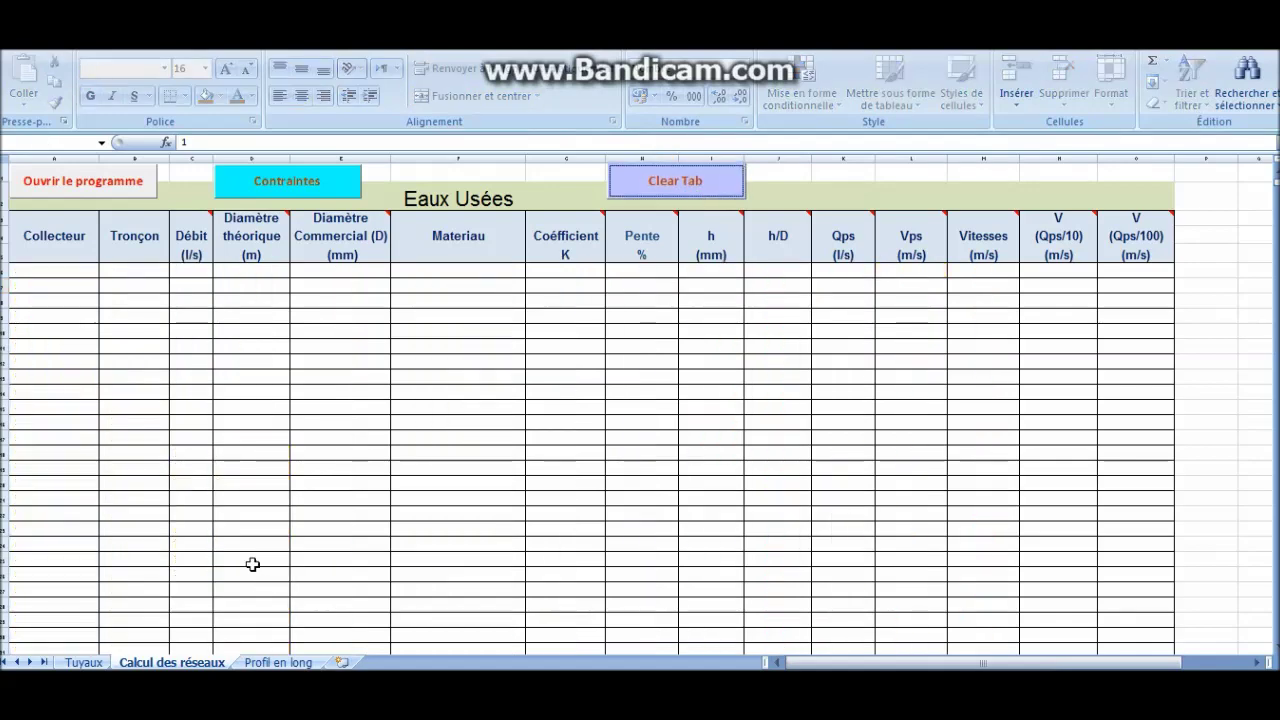
{"action": "left_click", "coordinate": [278, 662]}
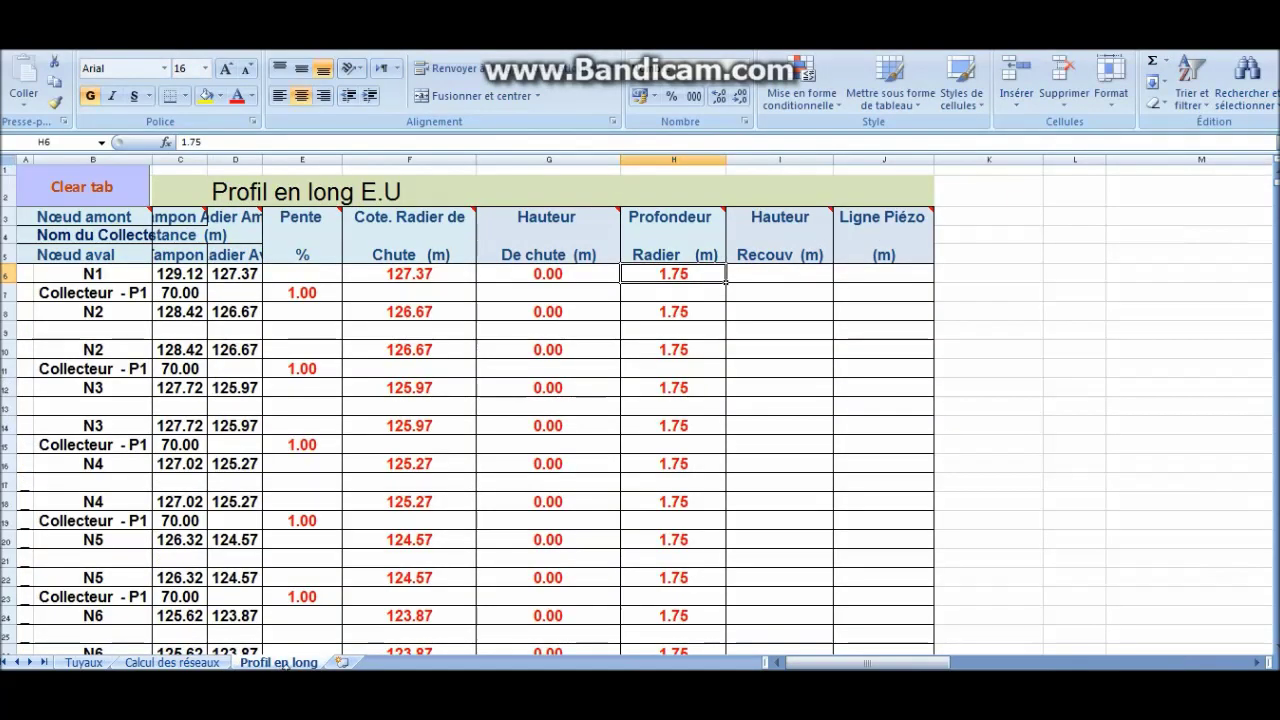
{"action": "left_click", "coordinate": [100, 196]}
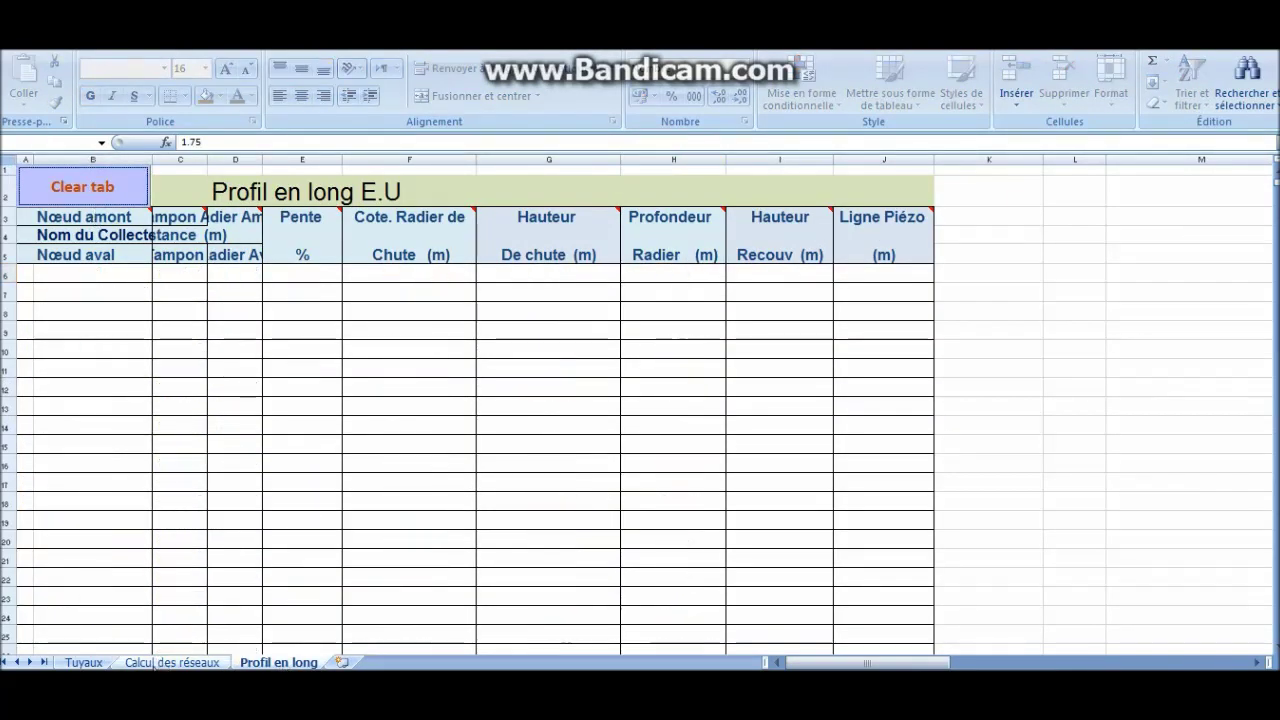
{"action": "left_click", "coordinate": [160, 662]}
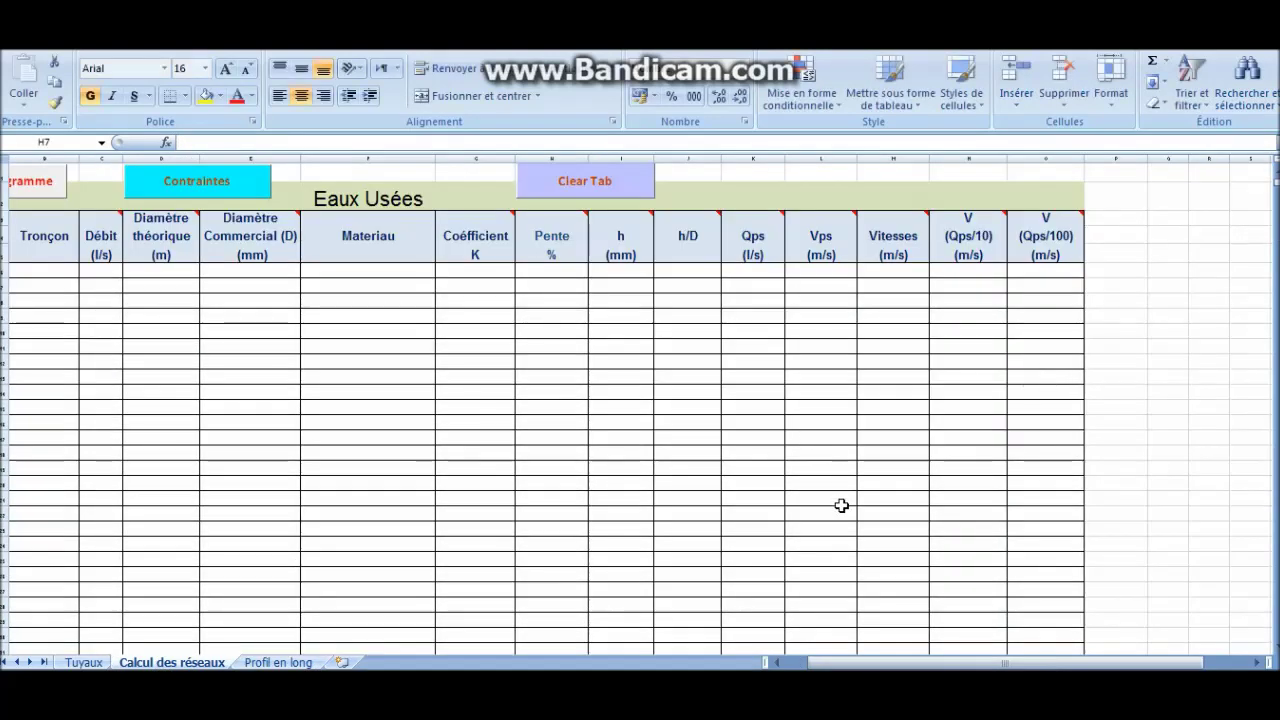
{"action": "left_click_drag", "start_coordinate": [856, 664], "coordinate": [828, 664]}
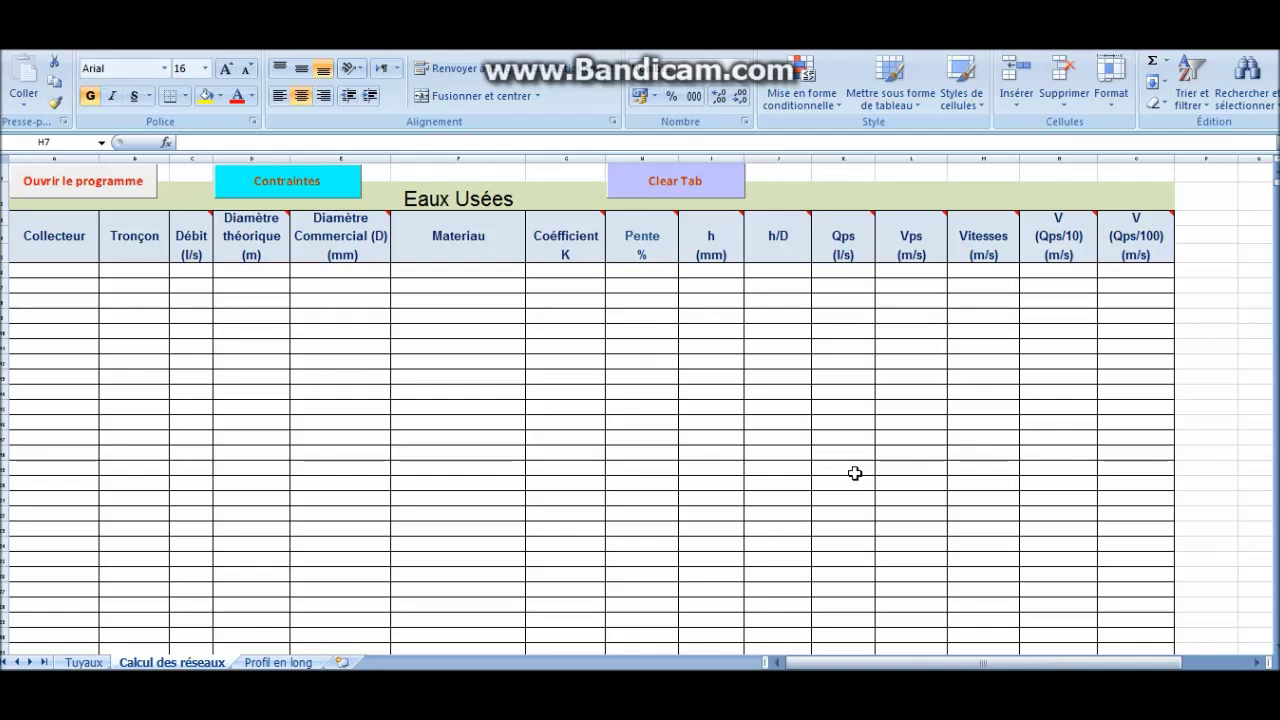
Import the Zone1 Réseau en plan.txt file into the Calcul des réseaux sheet as the sizing database.
{"action": "left_click", "coordinate": [114, 186]}
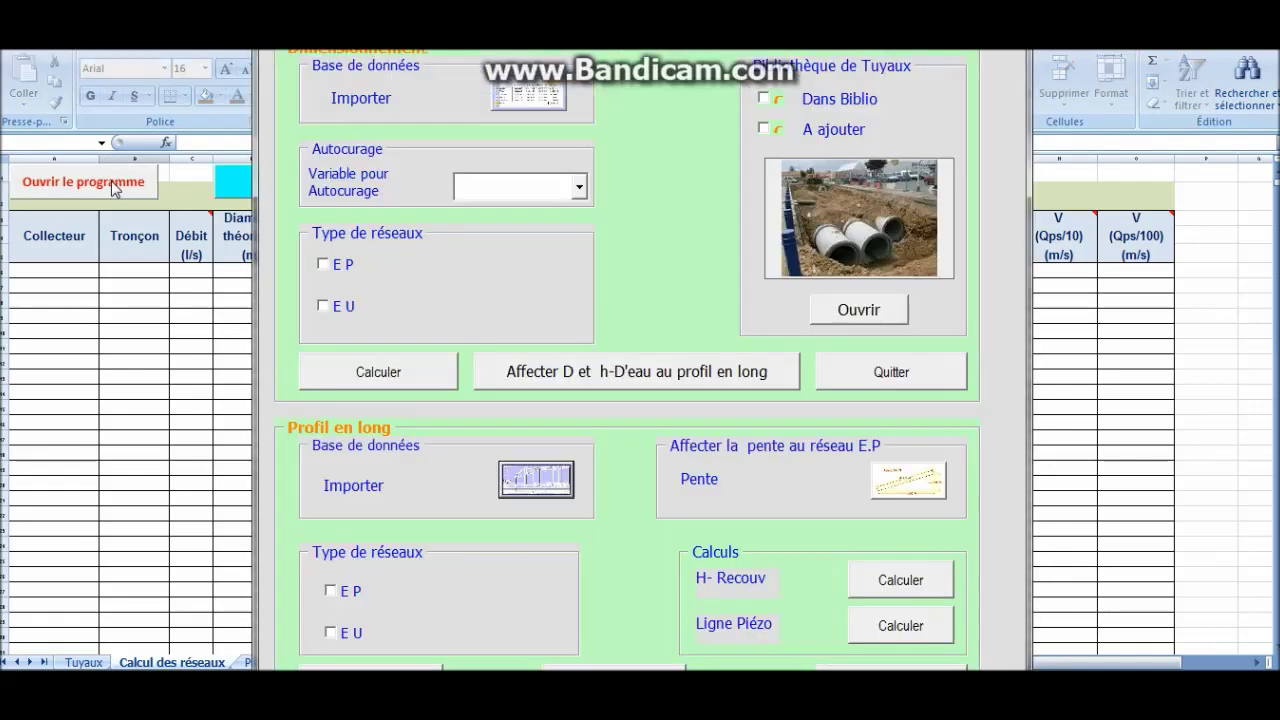
{"action": "left_click", "coordinate": [548, 98]}
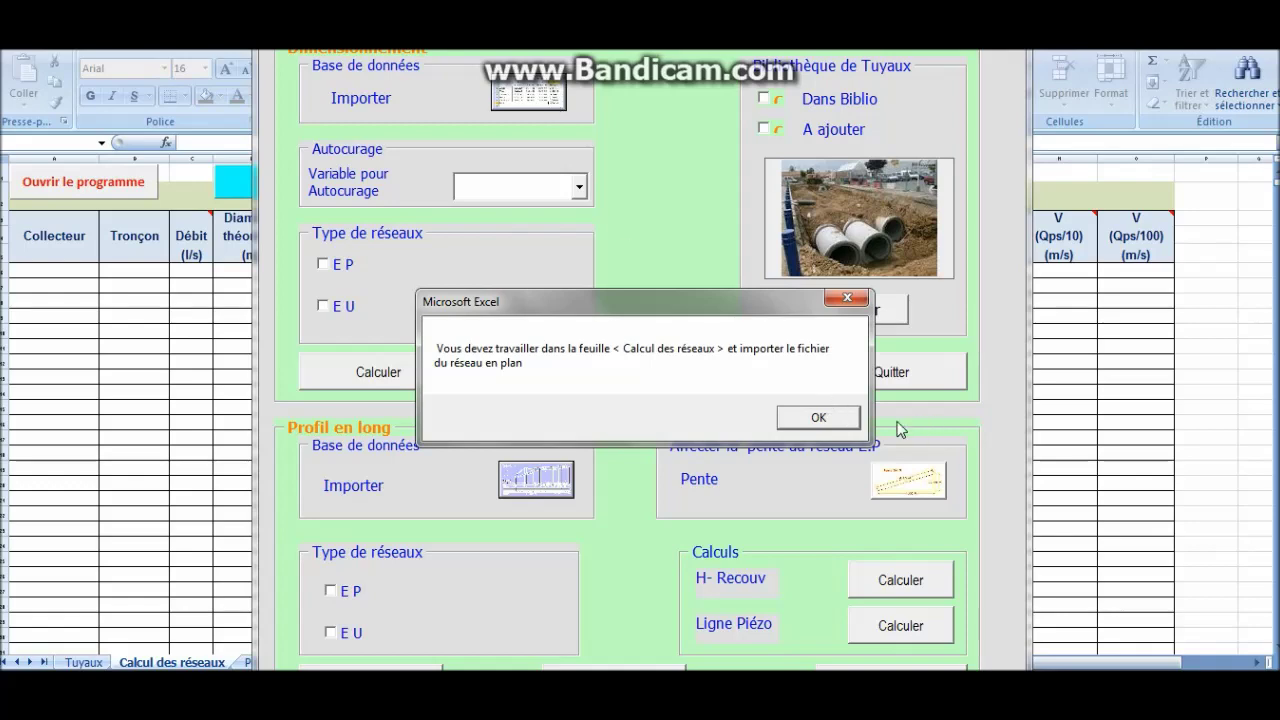
{"action": "left_click", "coordinate": [832, 417]}
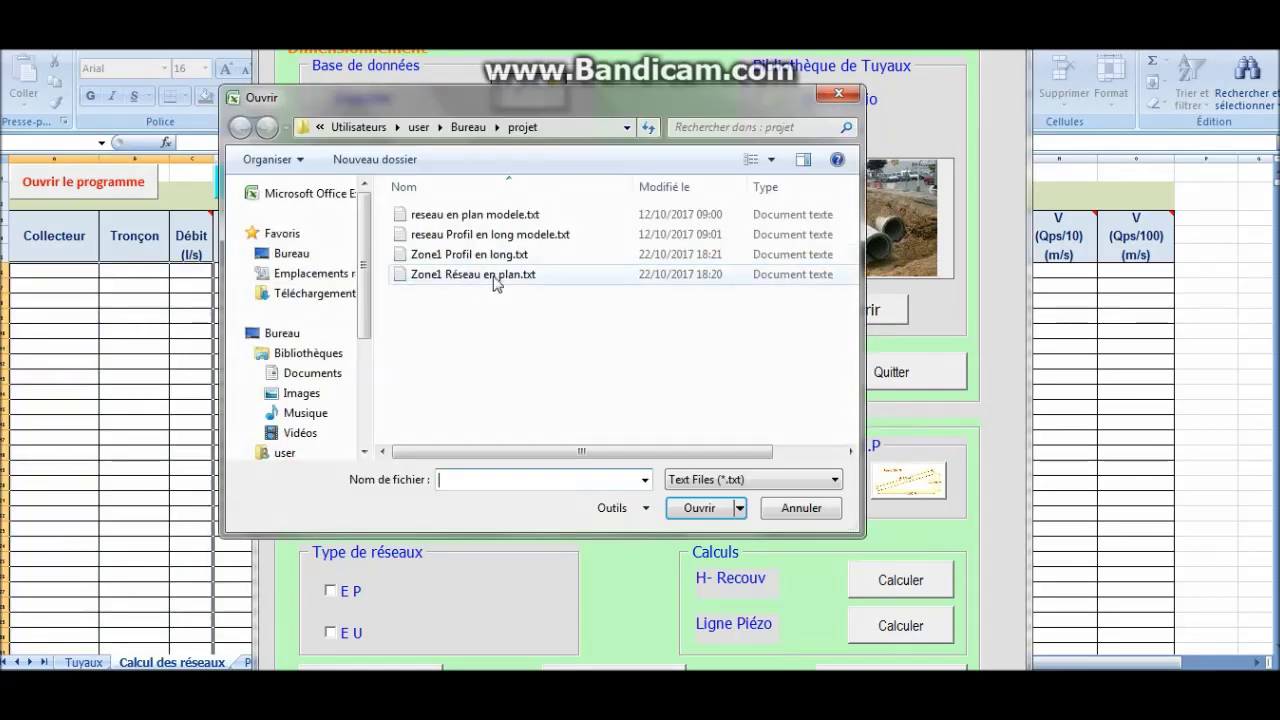
{"action": "double_click", "coordinate": [494, 276]}
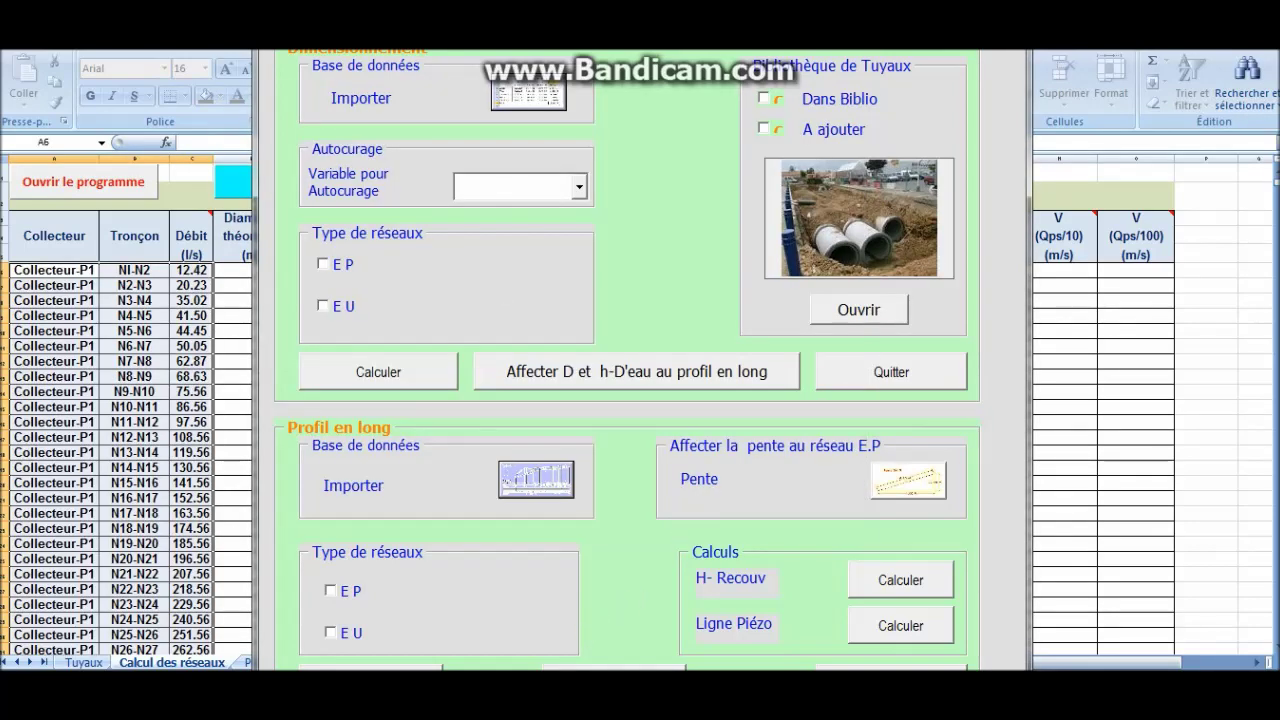
Select the Profil en long table and import the network's altimetry file as its database.
{"action": "left_click", "coordinate": [523, 382]}
{"action": "left_click", "coordinate": [564, 437]}
{"action": "left_click", "coordinate": [724, 409]}
{"action": "left_click", "coordinate": [728, 434]}
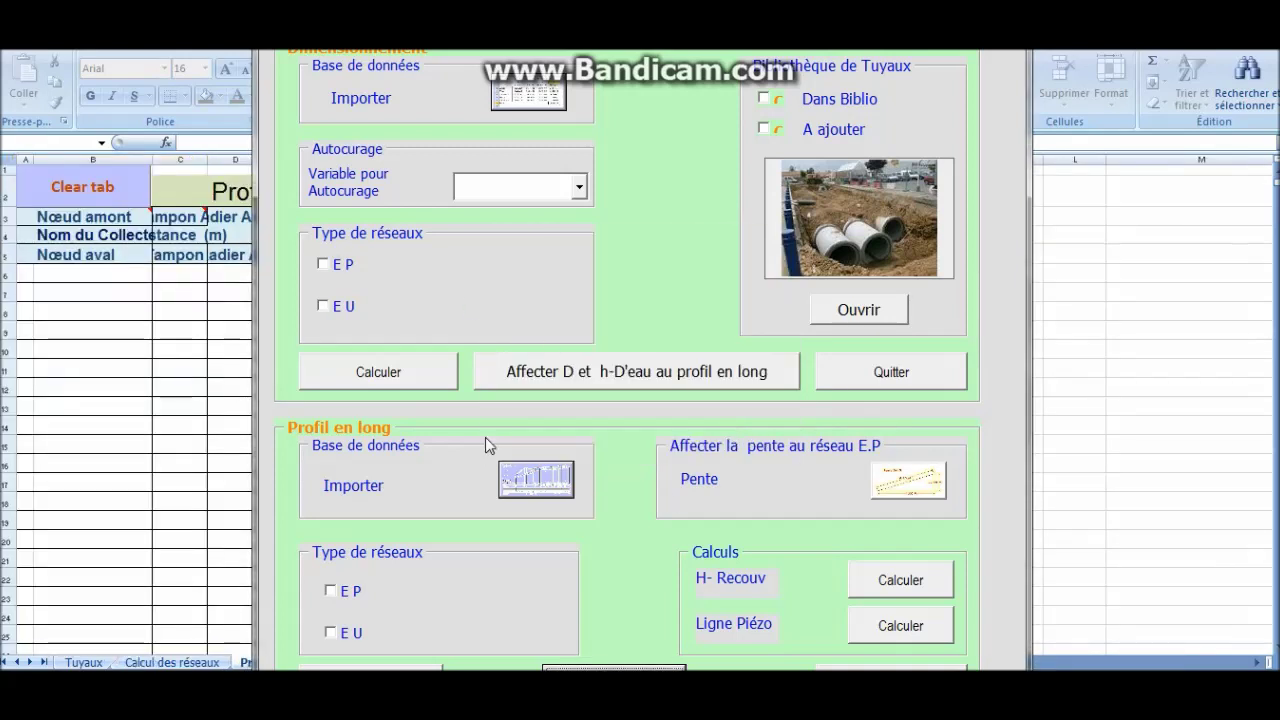
{"action": "left_click", "coordinate": [521, 481]}
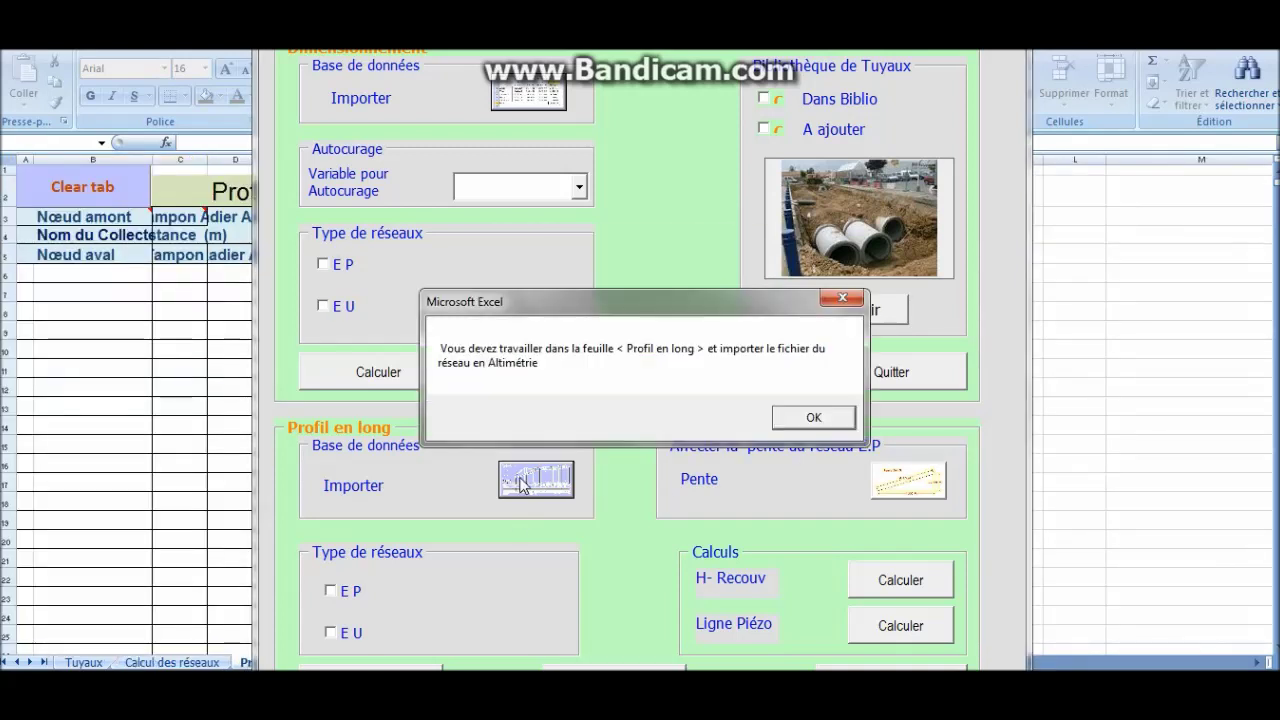
{"action": "left_click", "coordinate": [812, 419]}
{"action": "double_click", "coordinate": [518, 254]}
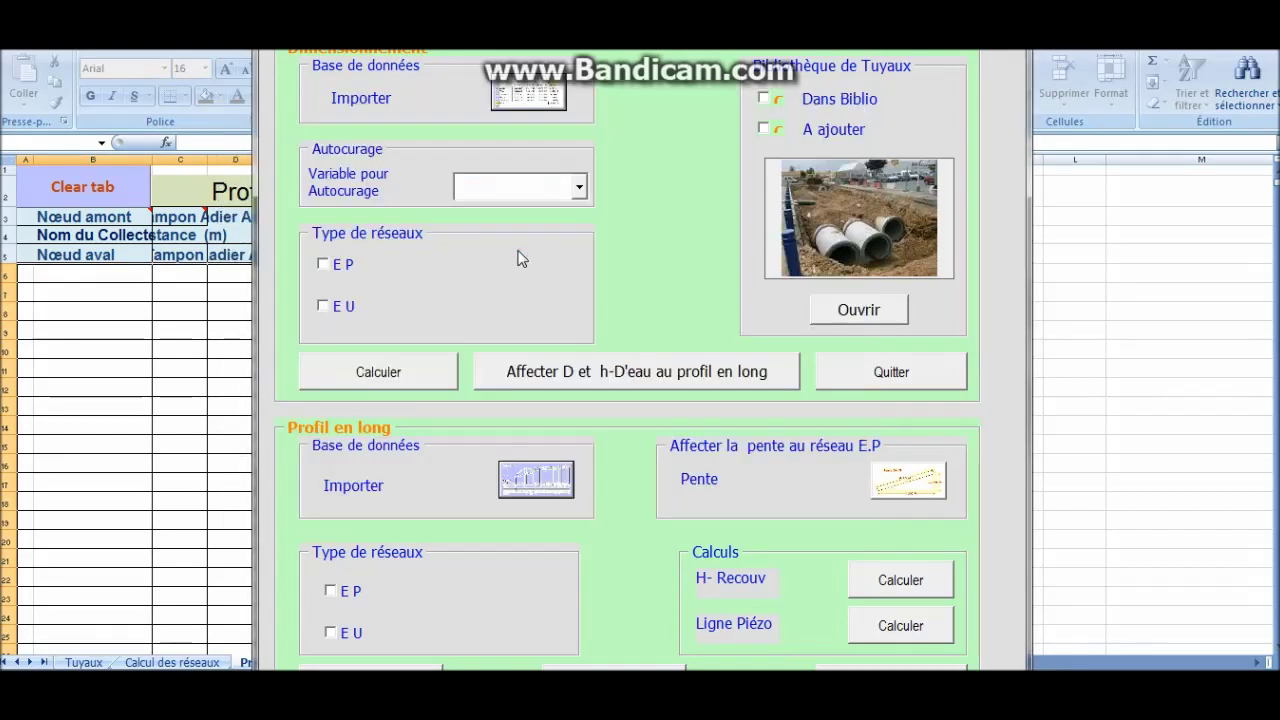
Process the profile as an E P network, and assign its slopes to the Calcul des réseaux table.
{"action": "left_click", "coordinate": [330, 591]}
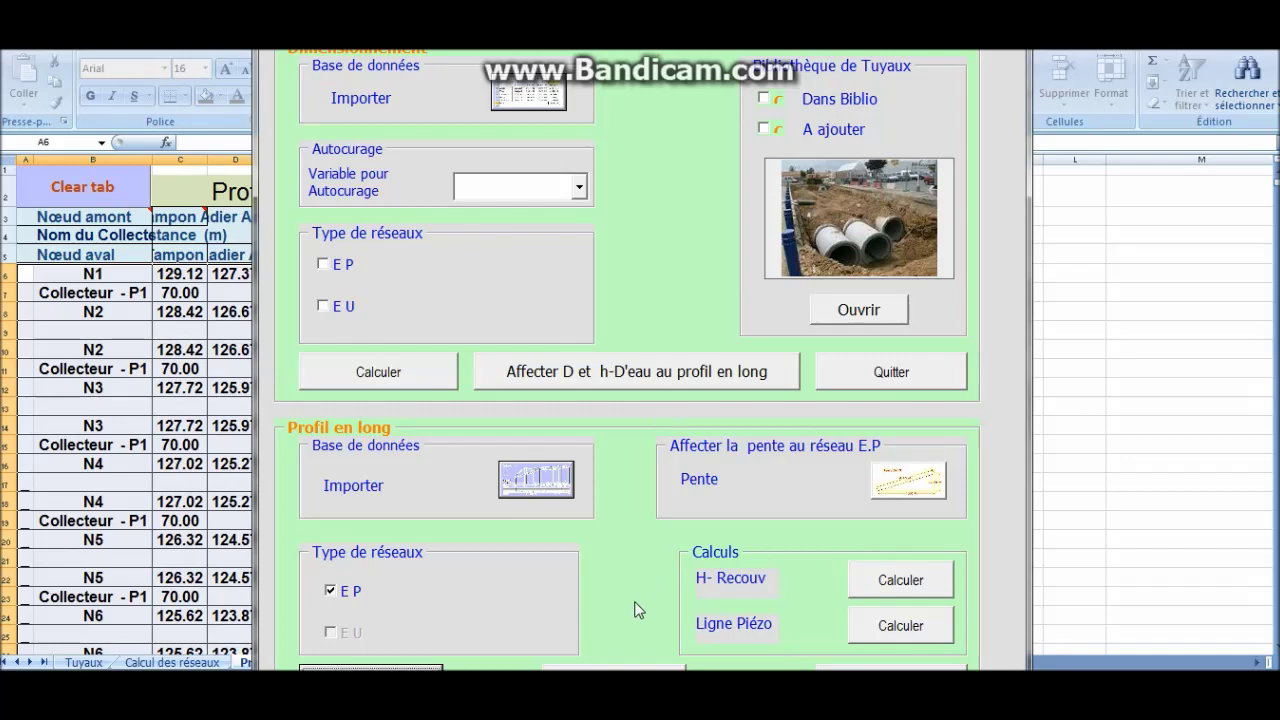
{"action": "left_click", "coordinate": [620, 667]}
{"action": "left_click", "coordinate": [517, 338]}
{"action": "left_click", "coordinate": [566, 434]}
{"action": "left_click", "coordinate": [706, 411]}
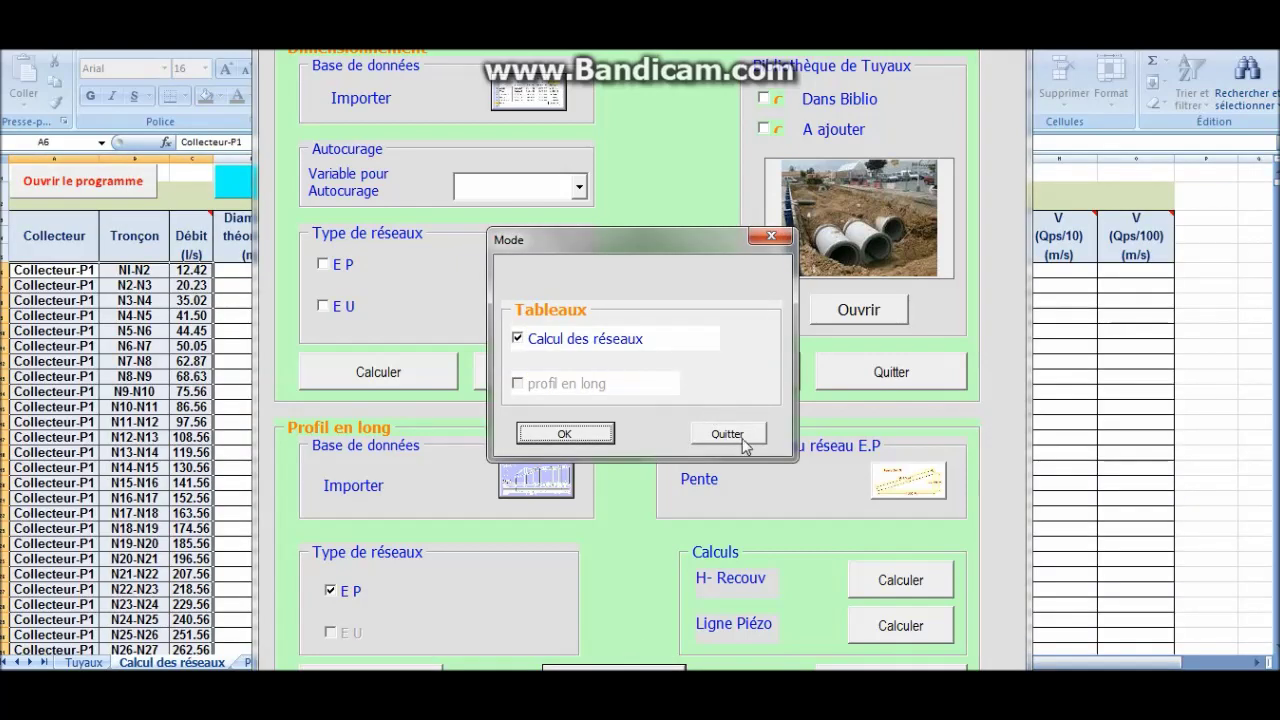
{"action": "left_click", "coordinate": [743, 437]}
{"action": "left_click_drag", "start_coordinate": [842, 12], "coordinate": [937, 12]}
{"action": "left_click", "coordinate": [1019, 487]}
Export the circular pipe 135A-0300 from the pipe library to the Calcul des réseaux table.
{"action": "left_click", "coordinate": [860, 99]}
{"action": "left_click", "coordinate": [968, 312]}
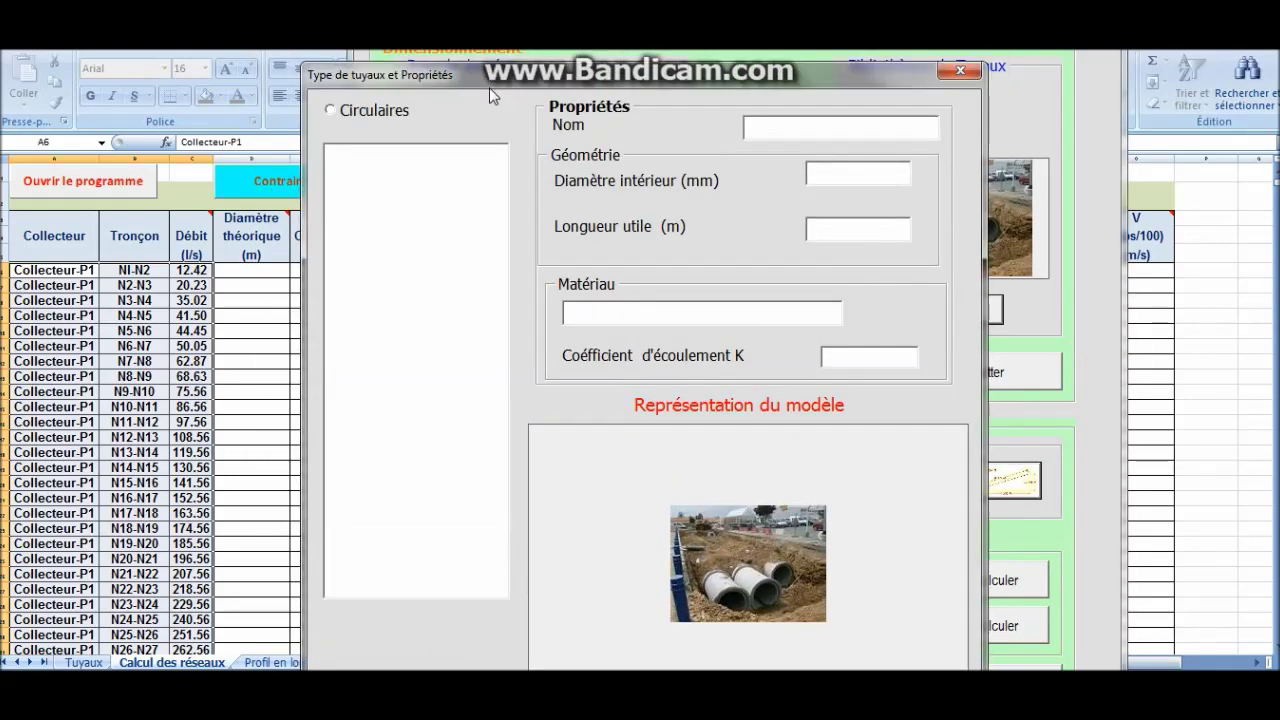
{"action": "left_click", "coordinate": [338, 131]}
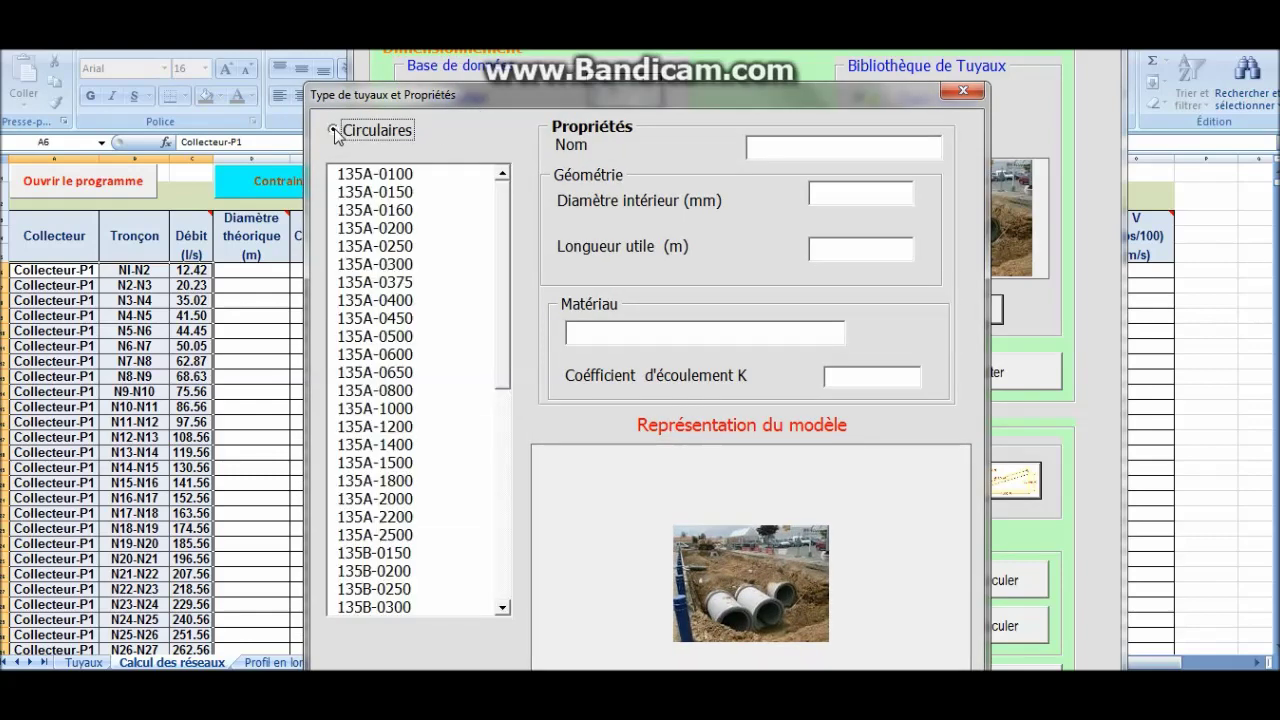
{"action": "left_click", "coordinate": [397, 264]}
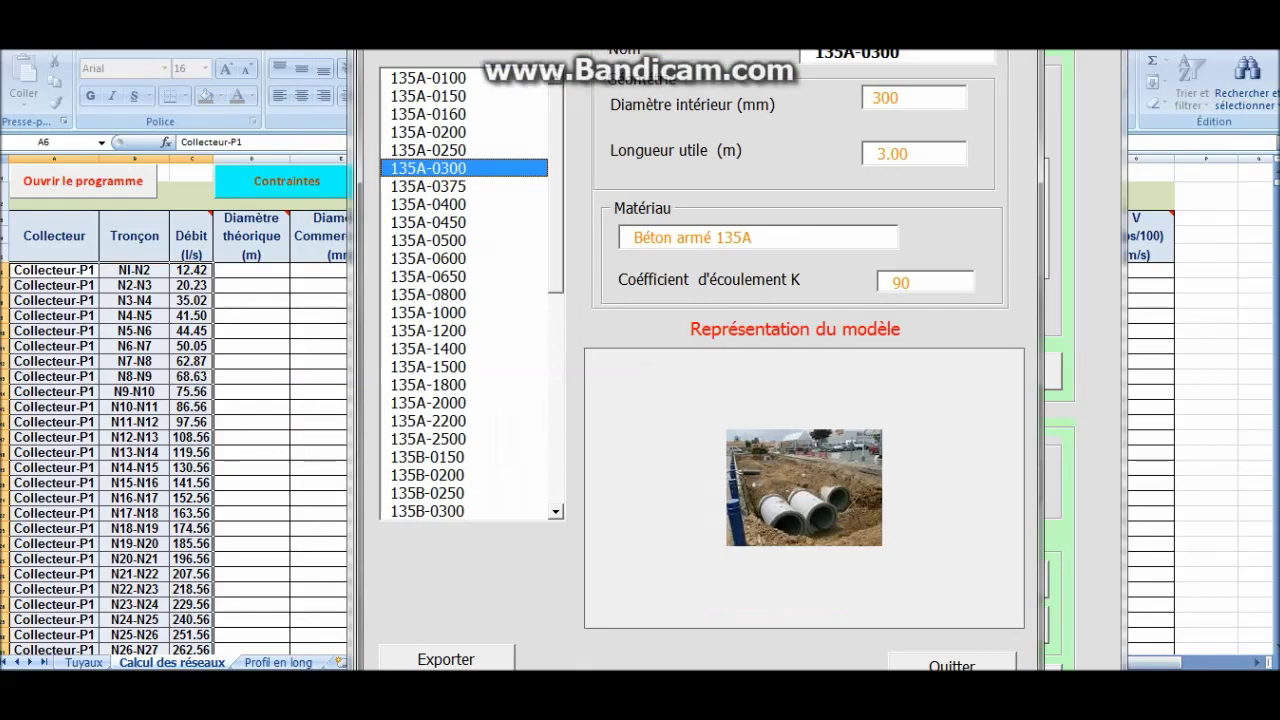
{"action": "left_click", "coordinate": [466, 656]}
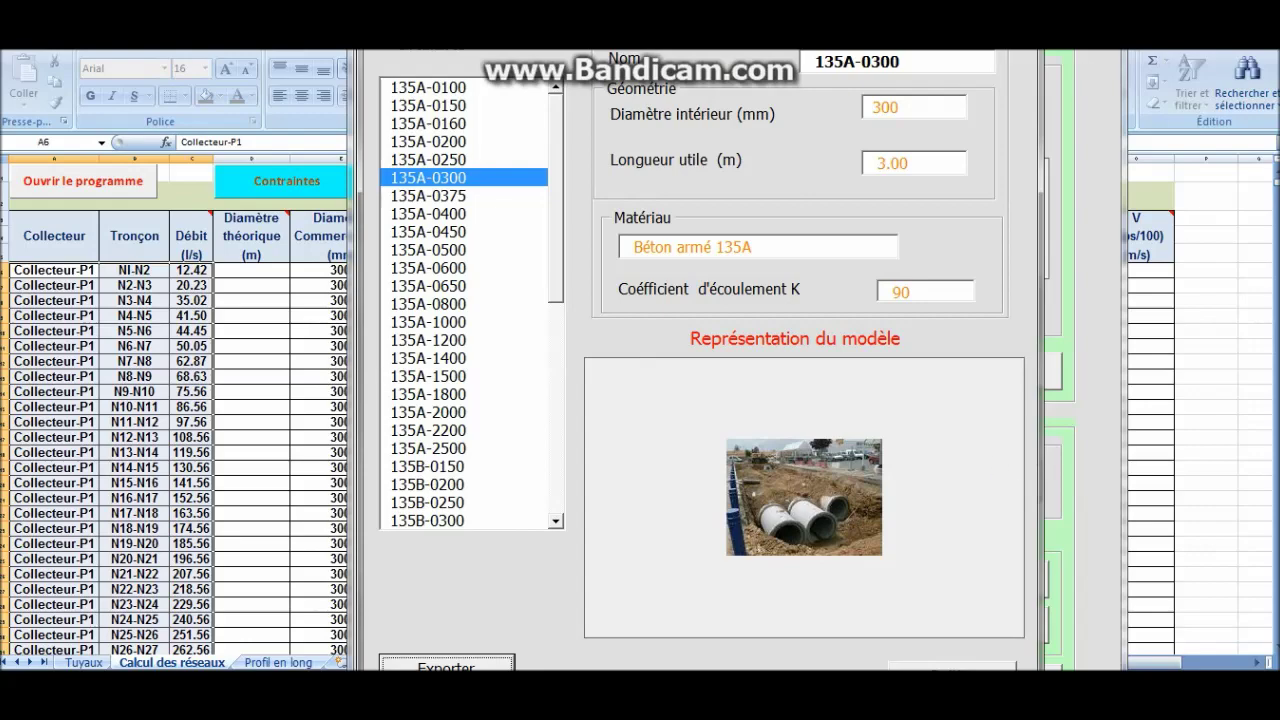
{"action": "left_click", "coordinate": [952, 666]}
Calculate the E P network sizing with Autocurage variable 1.
{"action": "left_click_drag", "start_coordinate": [781, 8], "coordinate": [835, 165]}
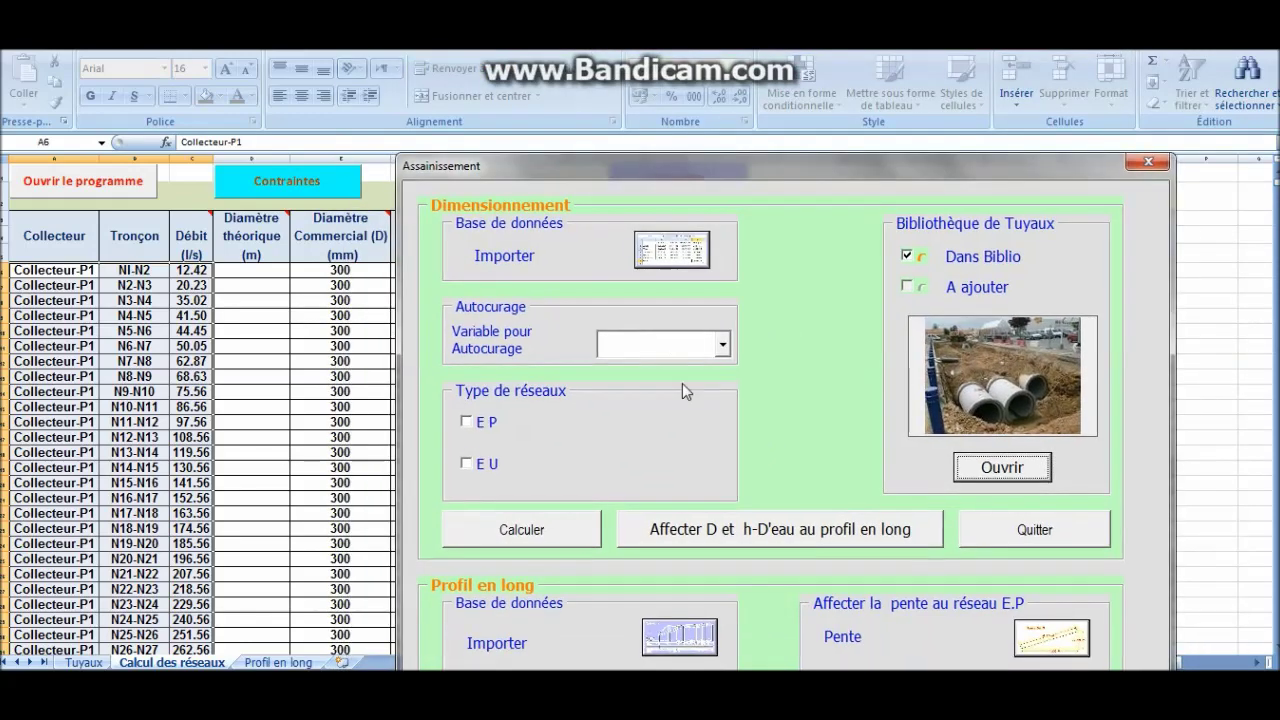
{"action": "left_click", "coordinate": [722, 344]}
{"action": "left_click", "coordinate": [700, 366]}
{"action": "left_click", "coordinate": [477, 424]}
{"action": "left_click", "coordinate": [527, 534]}
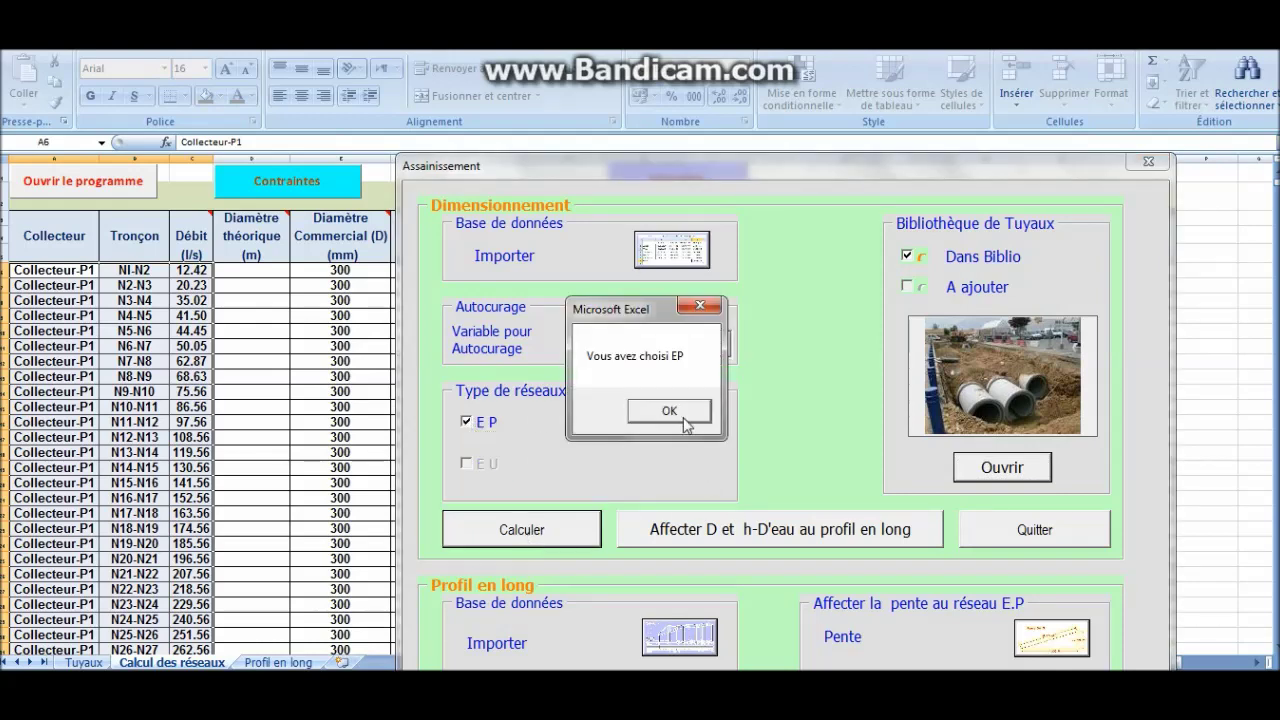
{"action": "left_click", "coordinate": [684, 418]}
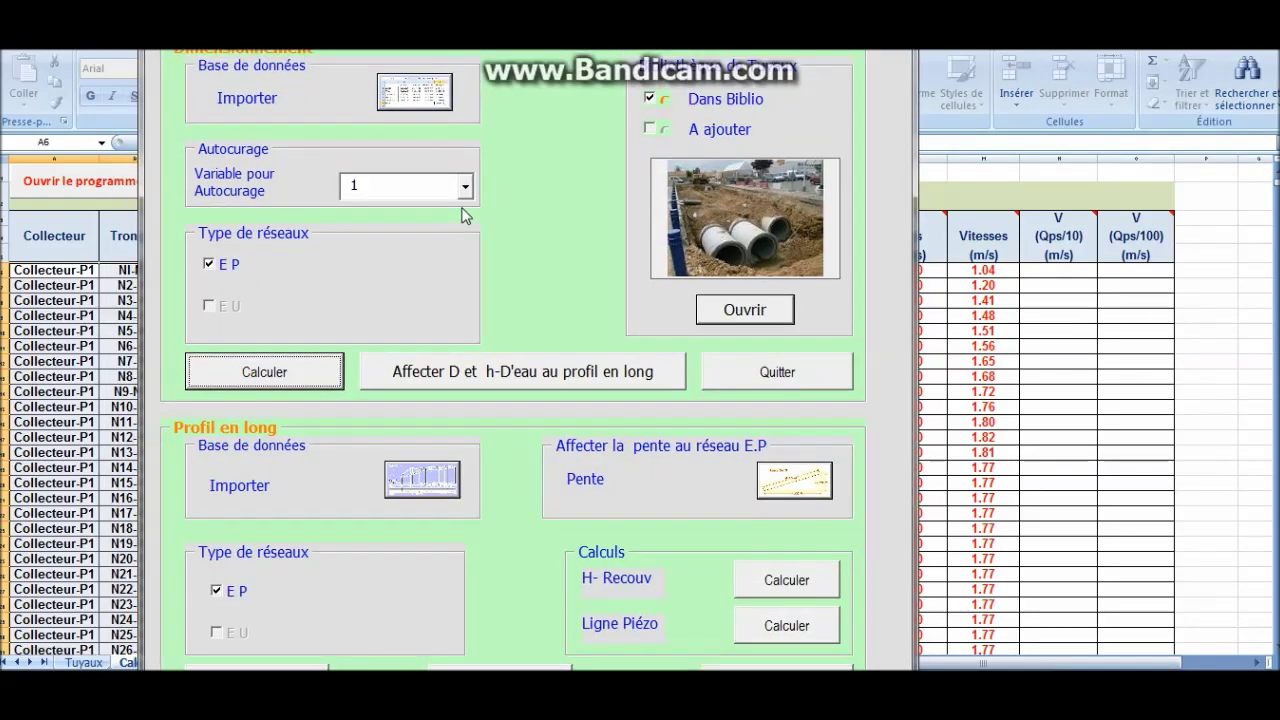
Recalculate the E P sizing with Autocurage variable 10, and once more with variable 100.
{"action": "left_click", "coordinate": [465, 186]}
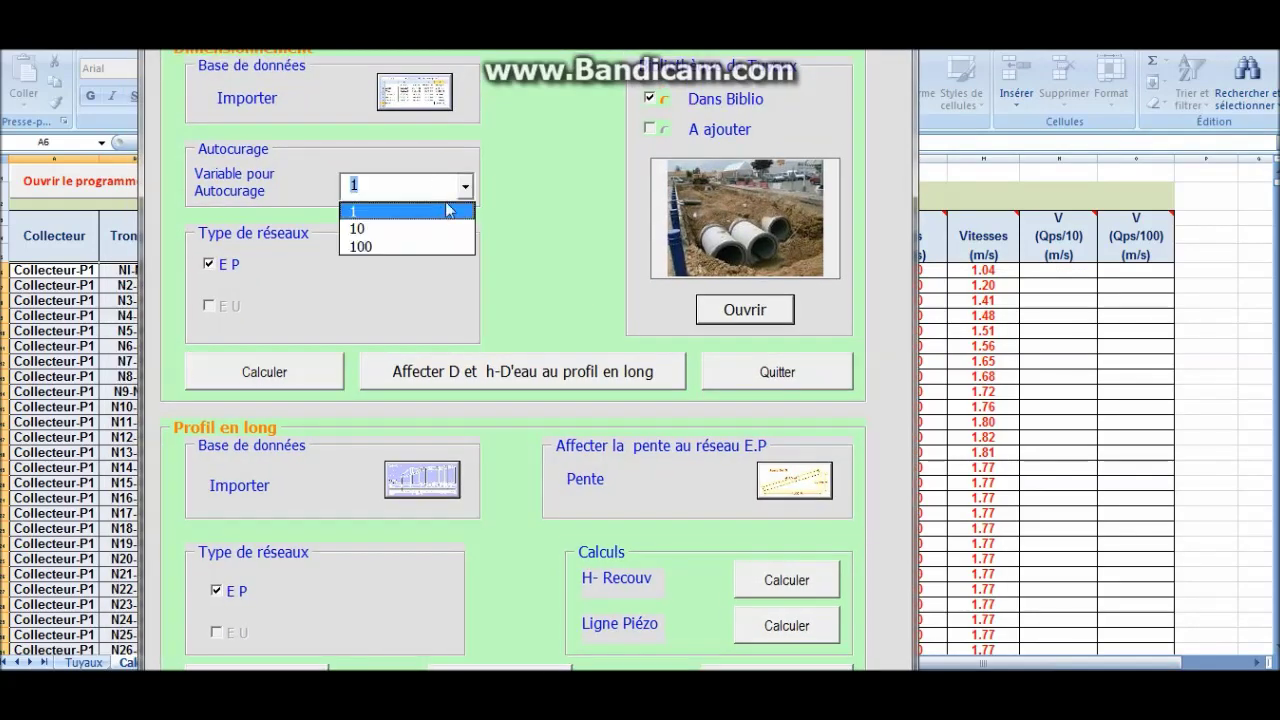
{"action": "left_click", "coordinate": [416, 229]}
{"action": "left_click", "coordinate": [320, 373]}
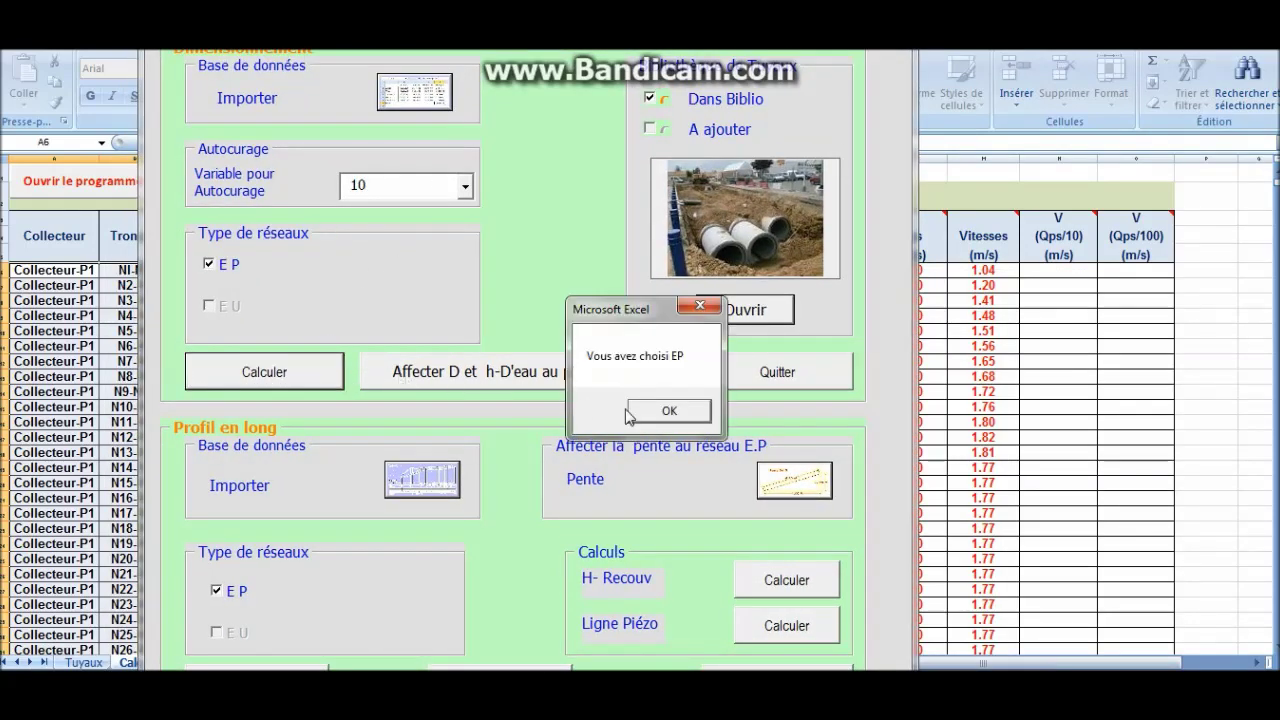
{"action": "left_click", "coordinate": [631, 414]}
{"action": "left_click", "coordinate": [465, 186]}
{"action": "left_click", "coordinate": [416, 244]}
{"action": "left_click", "coordinate": [320, 374]}
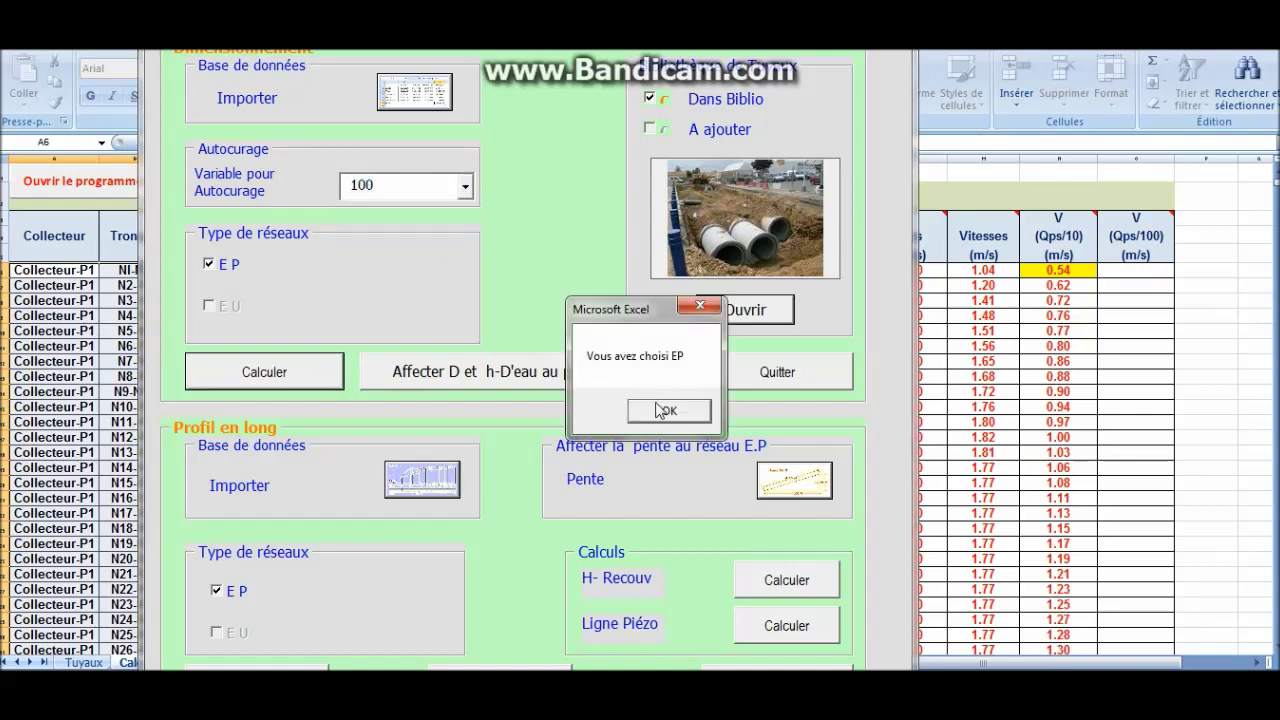
{"action": "left_click", "coordinate": [660, 410]}
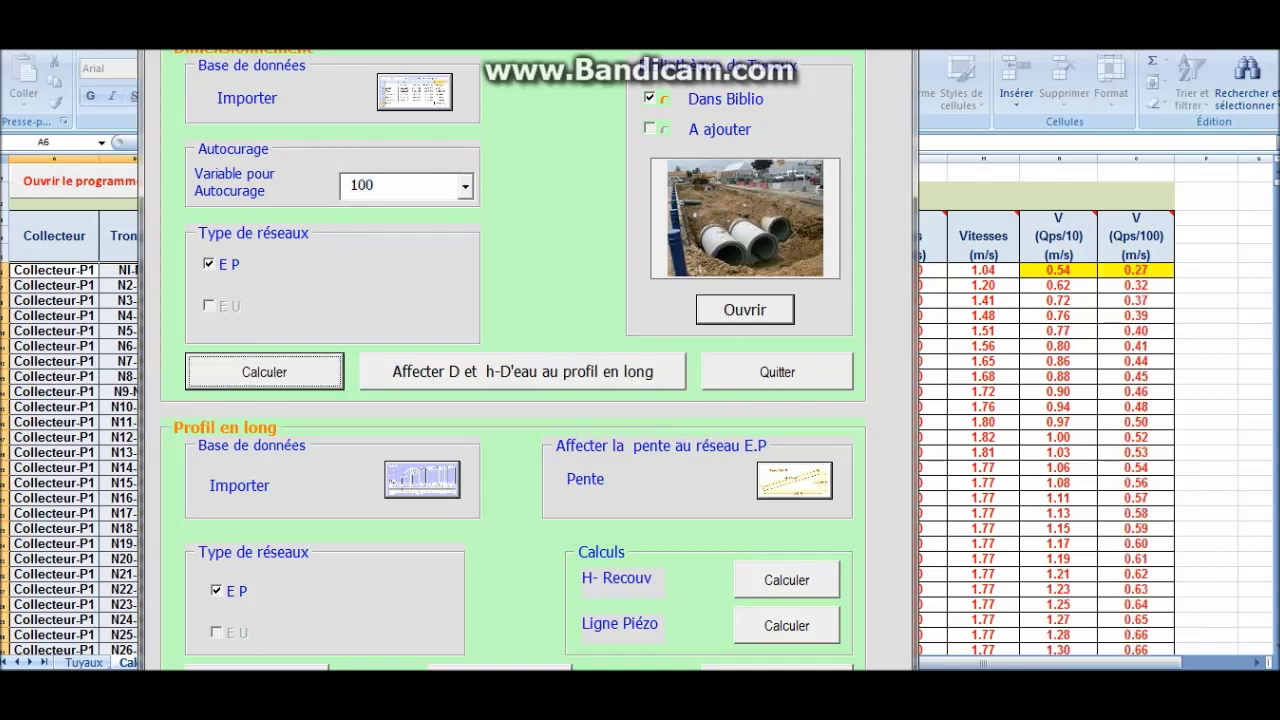
Close the program form and review the E P sizing results against the Hauteur Recouv and Ligne Piézo columns of the Profil en long sheet.
{"action": "left_click", "coordinate": [752, 380]}
{"action": "scroll", "coordinate": [480, 568], "scroll_direction": "down", "scroll_amount": 6}
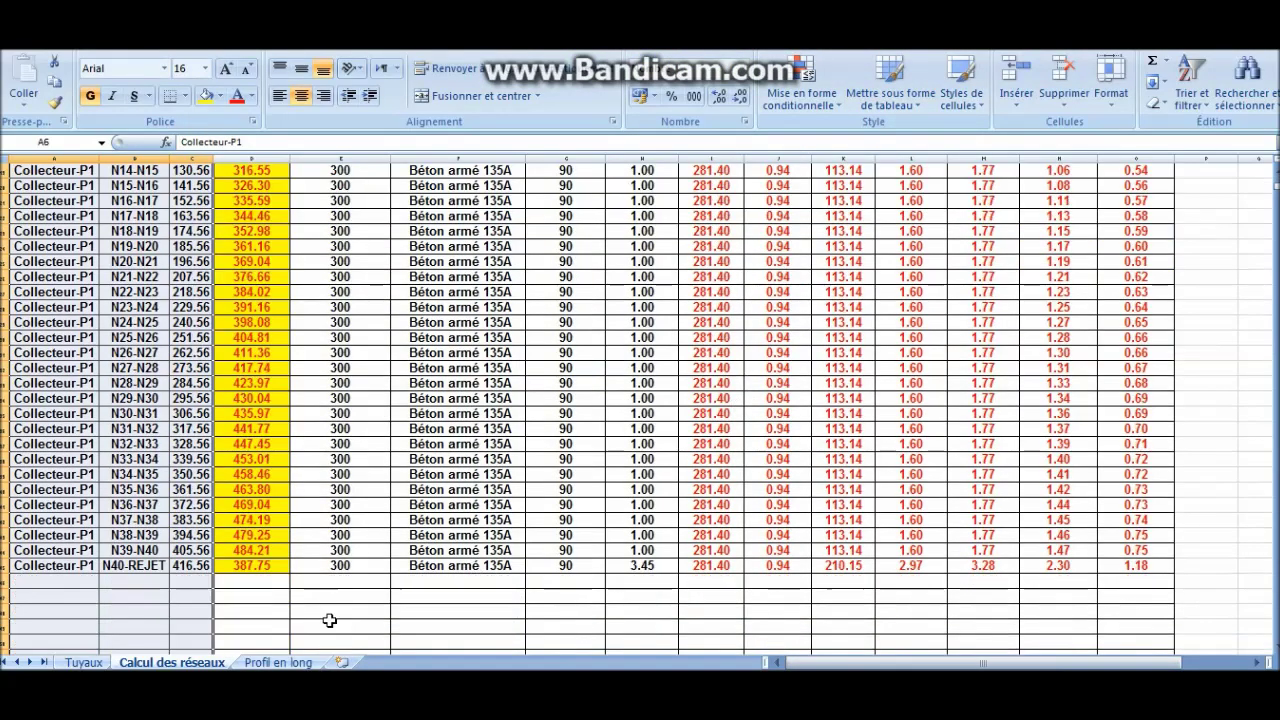
{"action": "left_click", "coordinate": [276, 664]}
{"action": "left_click", "coordinate": [172, 663]}
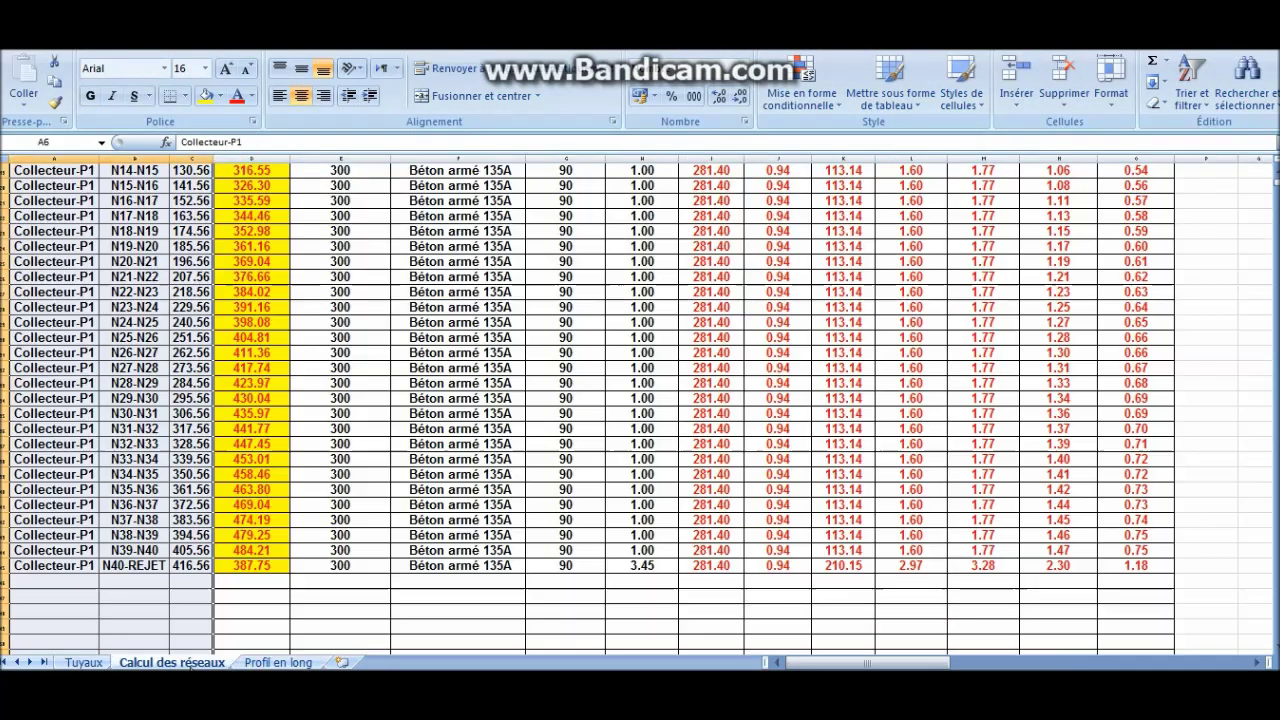
{"action": "left_click", "coordinate": [279, 655]}
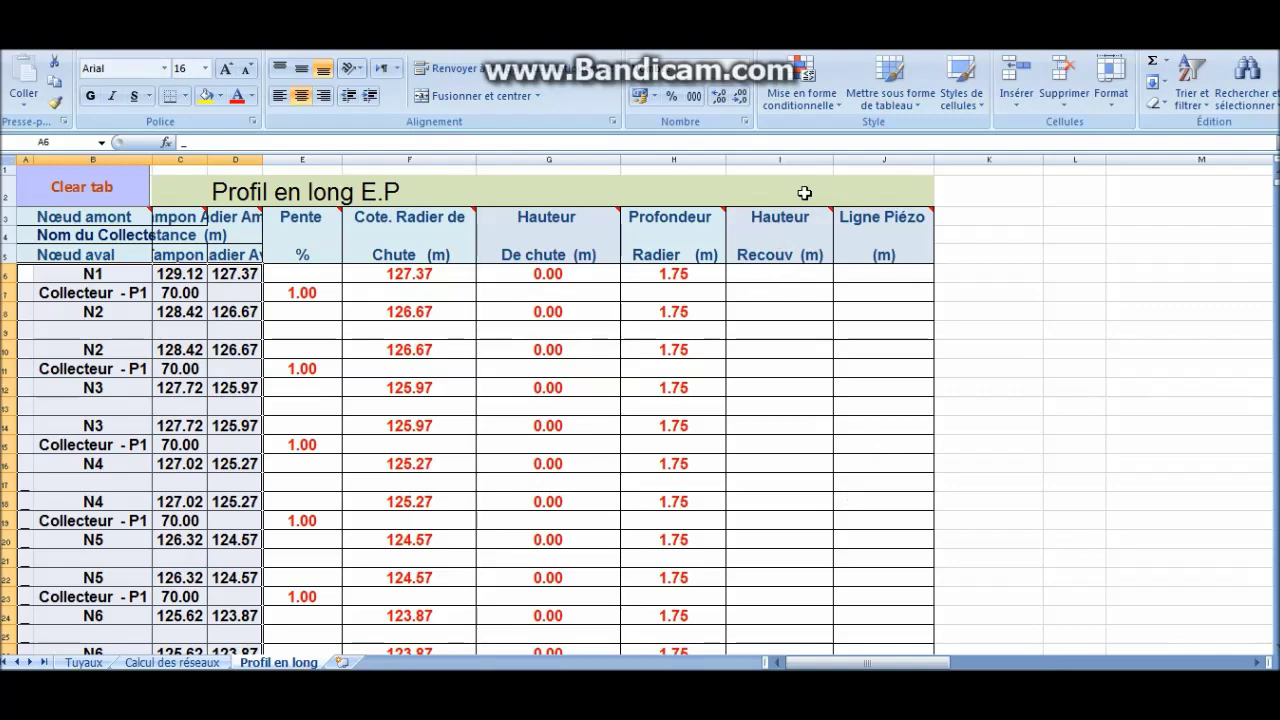
{"action": "mouse_move", "coordinate": [914, 225]}
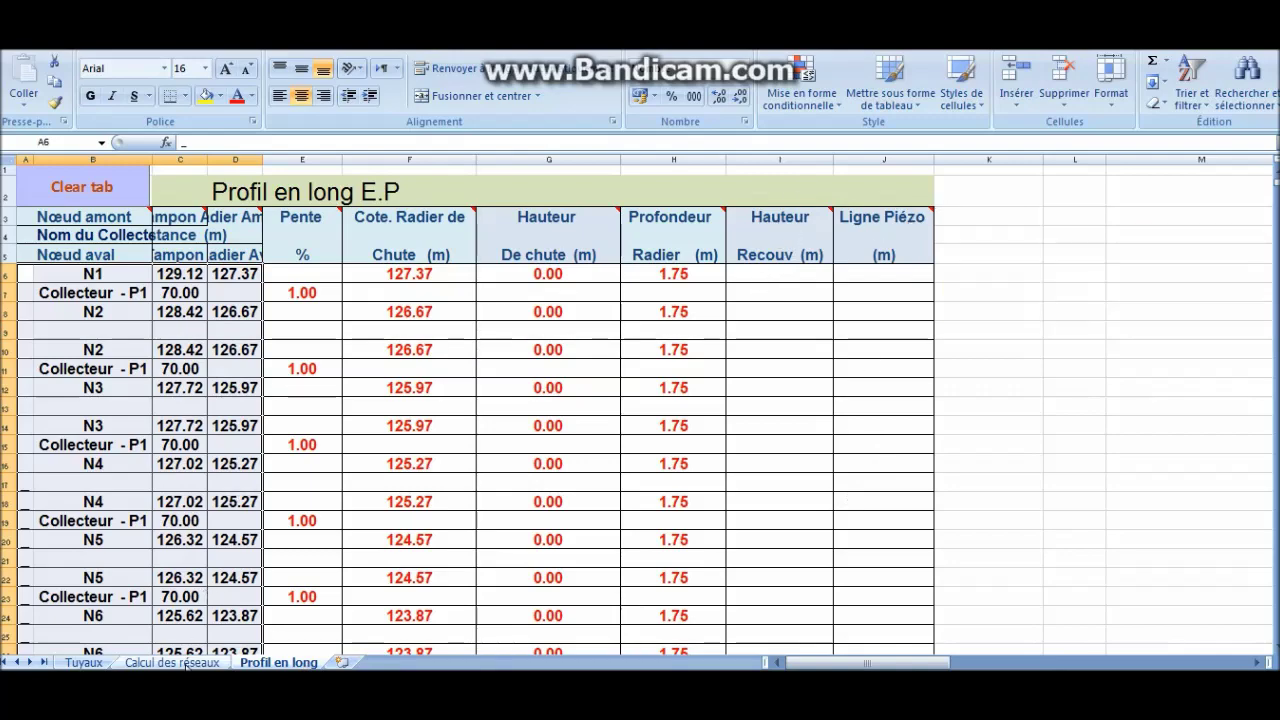
{"action": "left_click", "coordinate": [172, 663]}
{"action": "scroll", "coordinate": [707, 521], "scroll_direction": "up", "scroll_amount": 5}
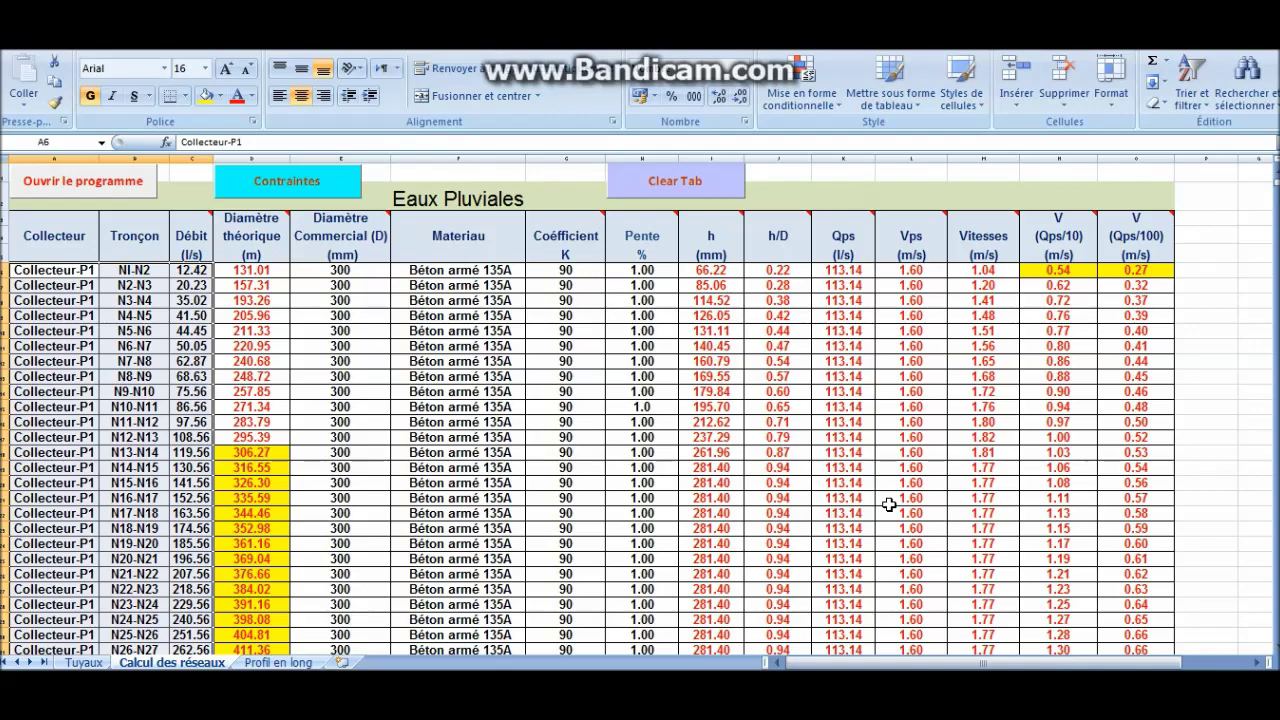
{"action": "left_click", "coordinate": [280, 663]}
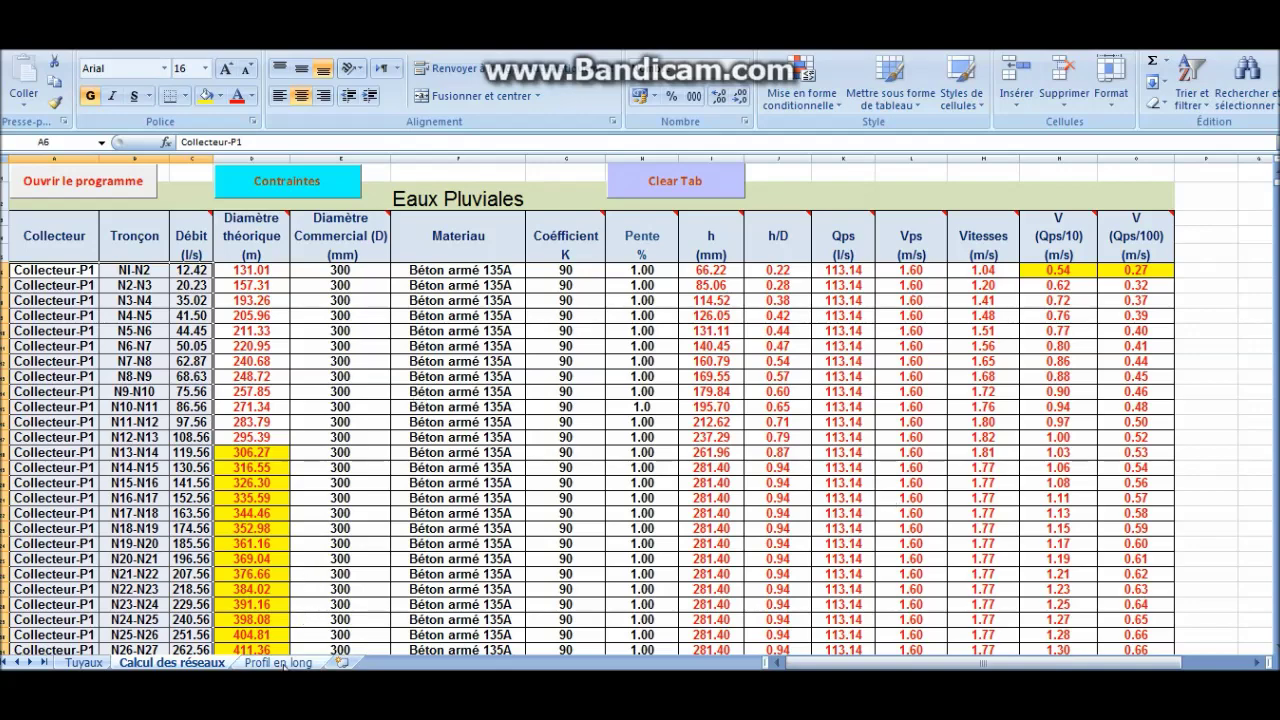
{"action": "left_click", "coordinate": [805, 256]}
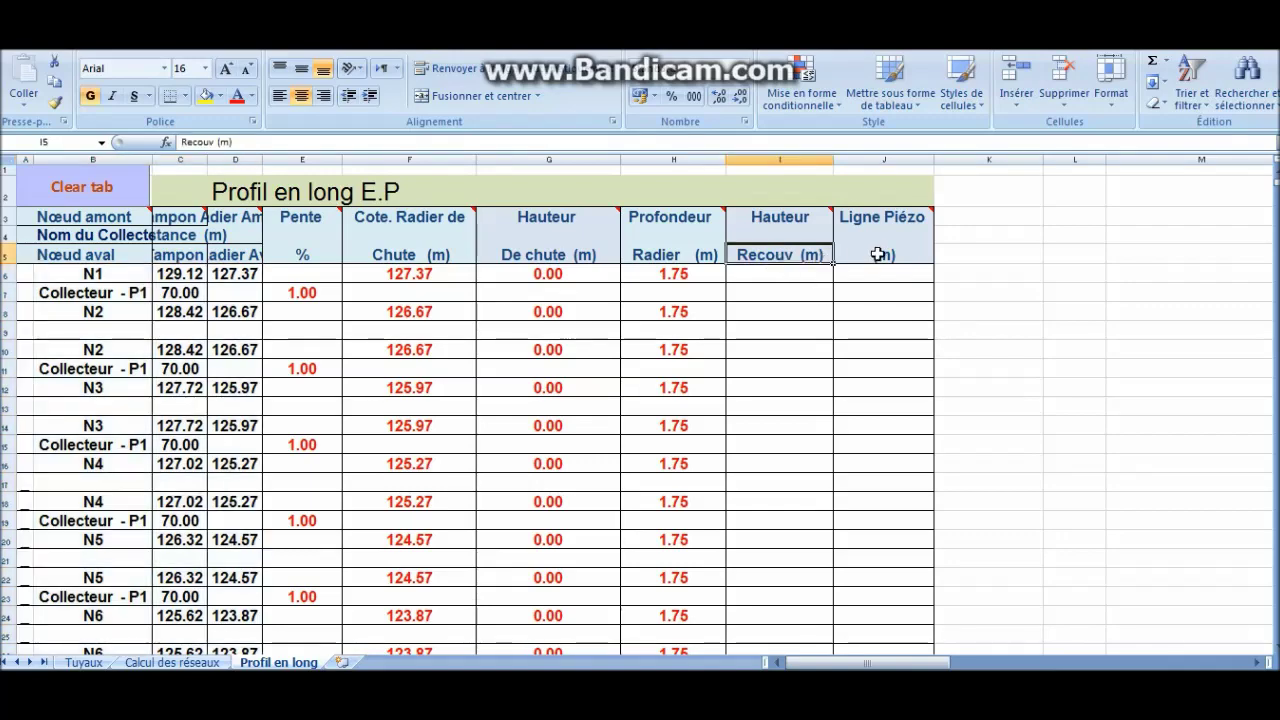
{"action": "key", "text": "ctrl+Page_Up"}
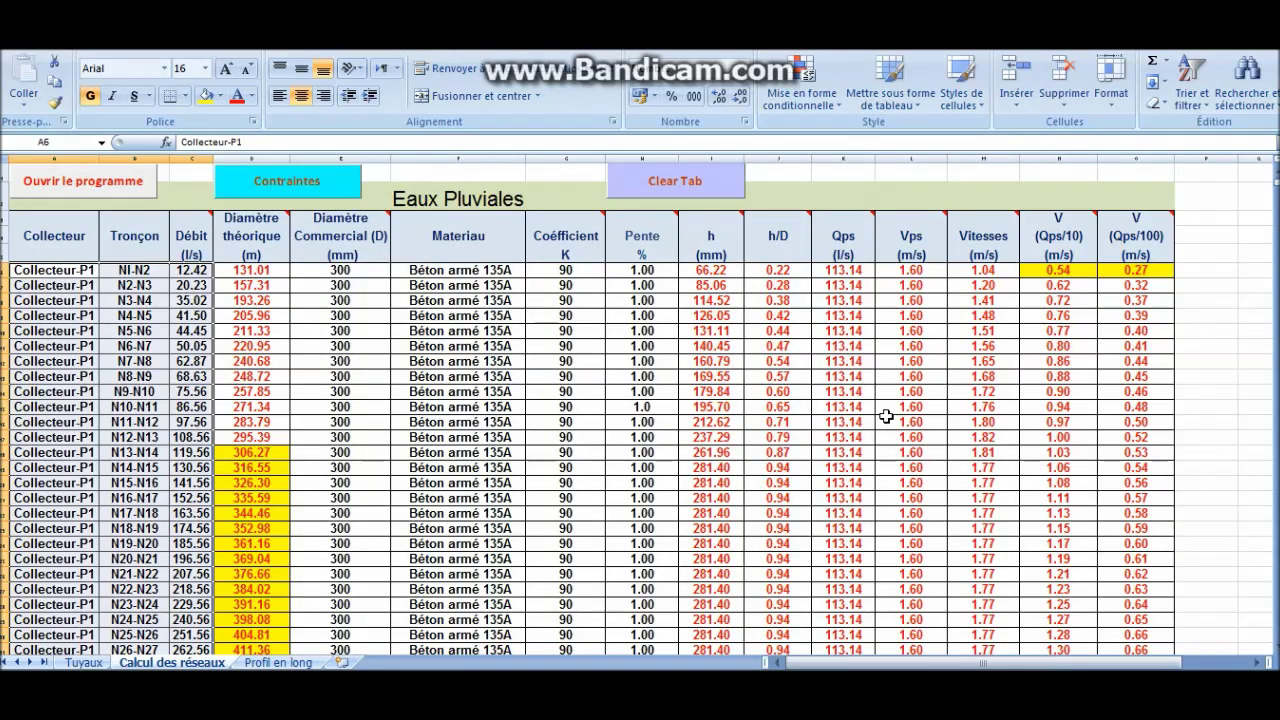
Reopen the sanitation program and assign D and h-D'eau to the Profil en long table.
{"action": "left_click", "coordinate": [124, 186]}
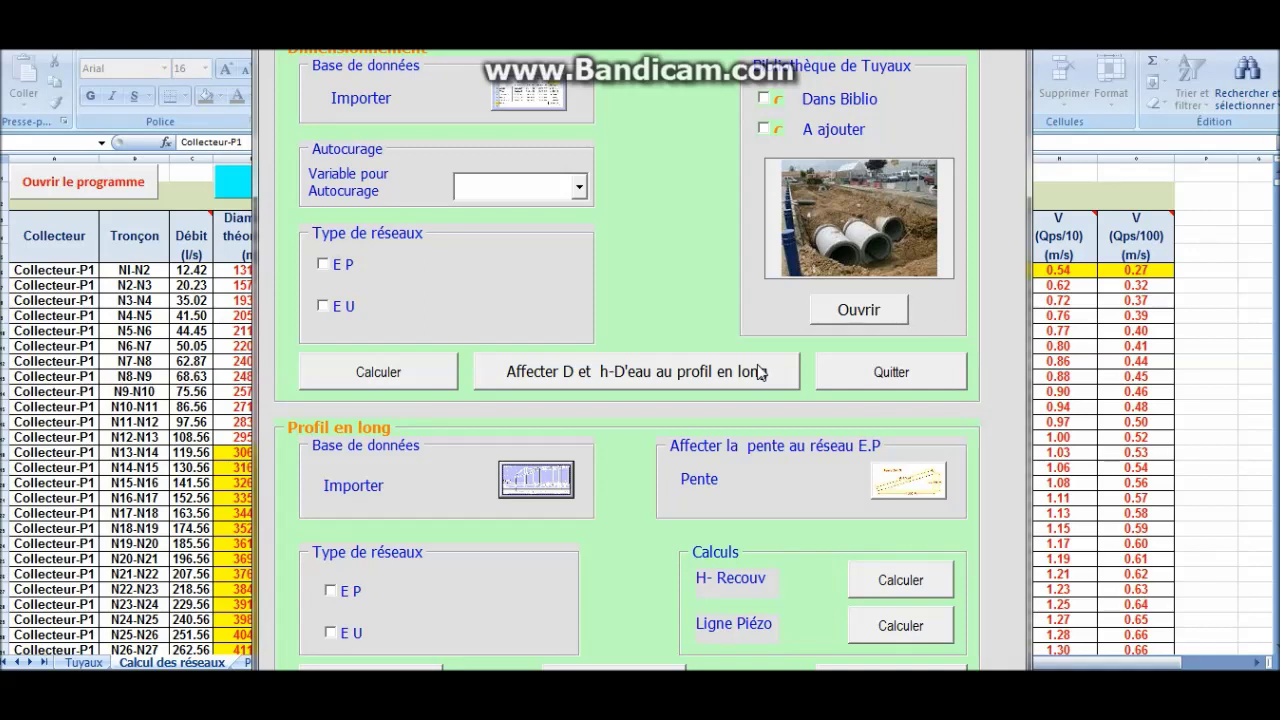
{"action": "left_click", "coordinate": [726, 373]}
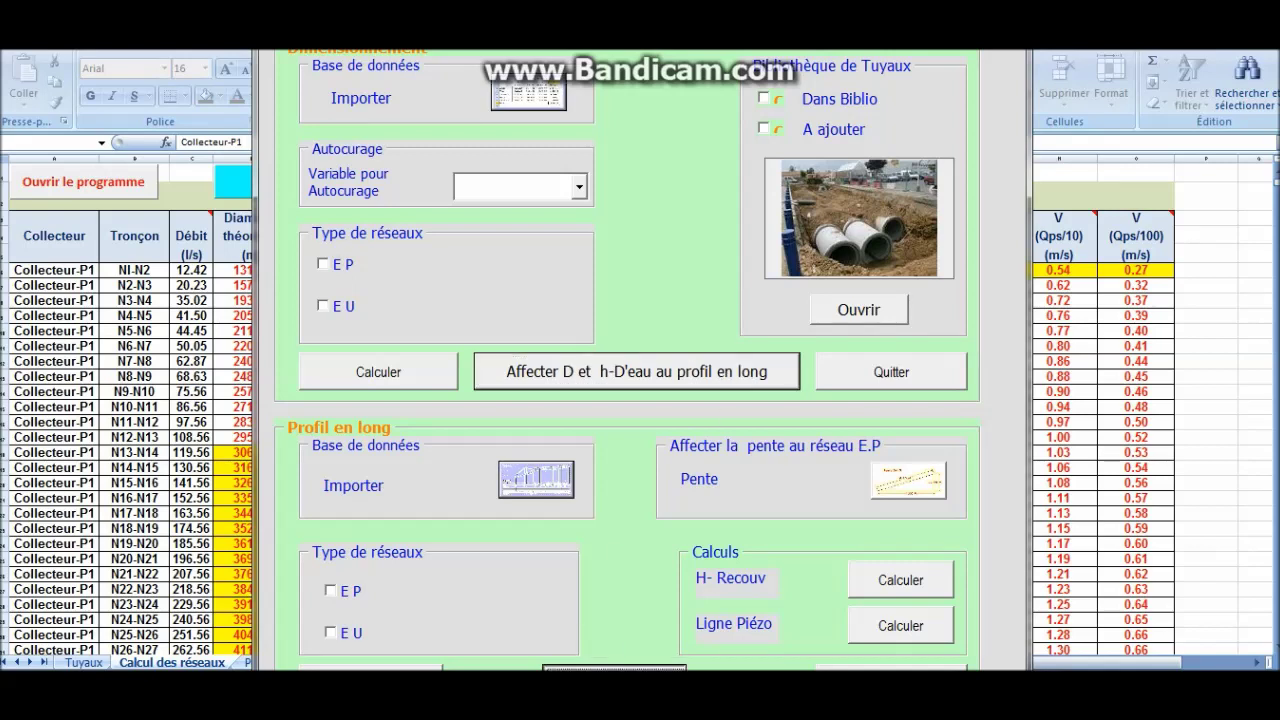
{"action": "left_click", "coordinate": [518, 383]}
{"action": "left_click", "coordinate": [564, 434]}
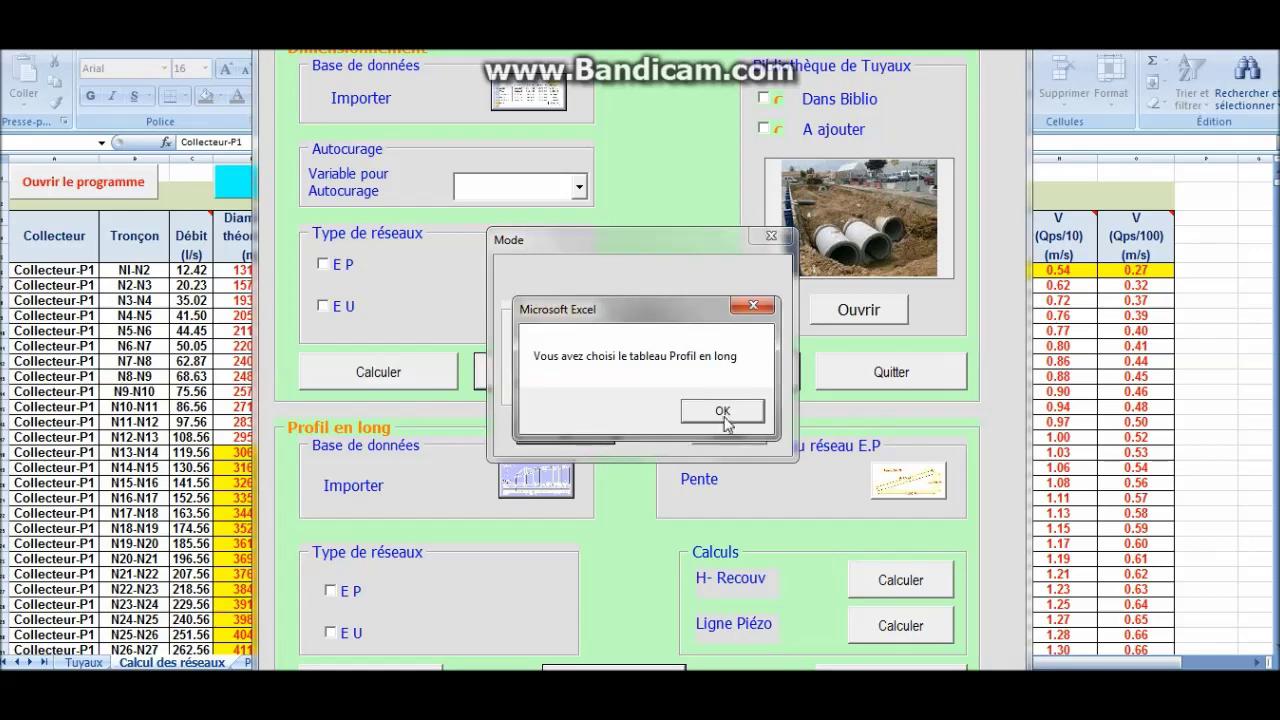
{"action": "left_click", "coordinate": [726, 420]}
{"action": "left_click", "coordinate": [727, 433]}
Calculate H-Recouv and Ligne Piézo for the E P profile, and close the program form.
{"action": "left_click_drag", "start_coordinate": [656, 208], "coordinate": [483, 10]}
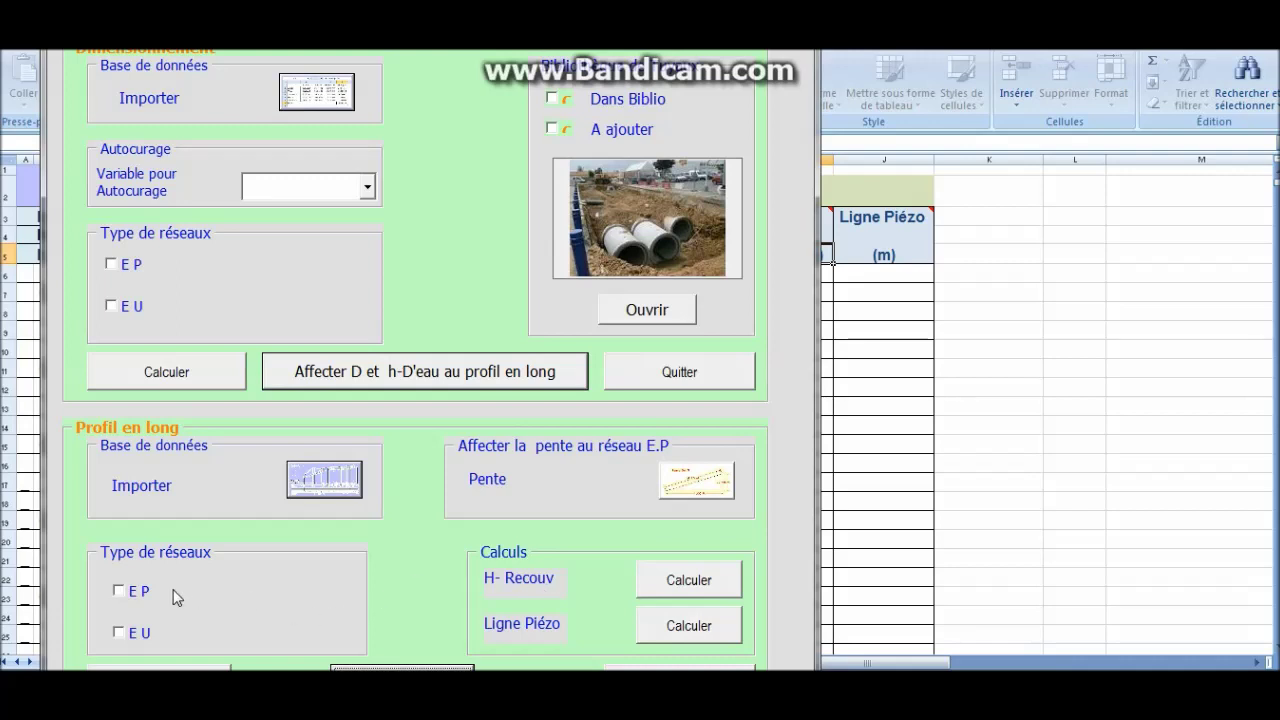
{"action": "left_click", "coordinate": [119, 592]}
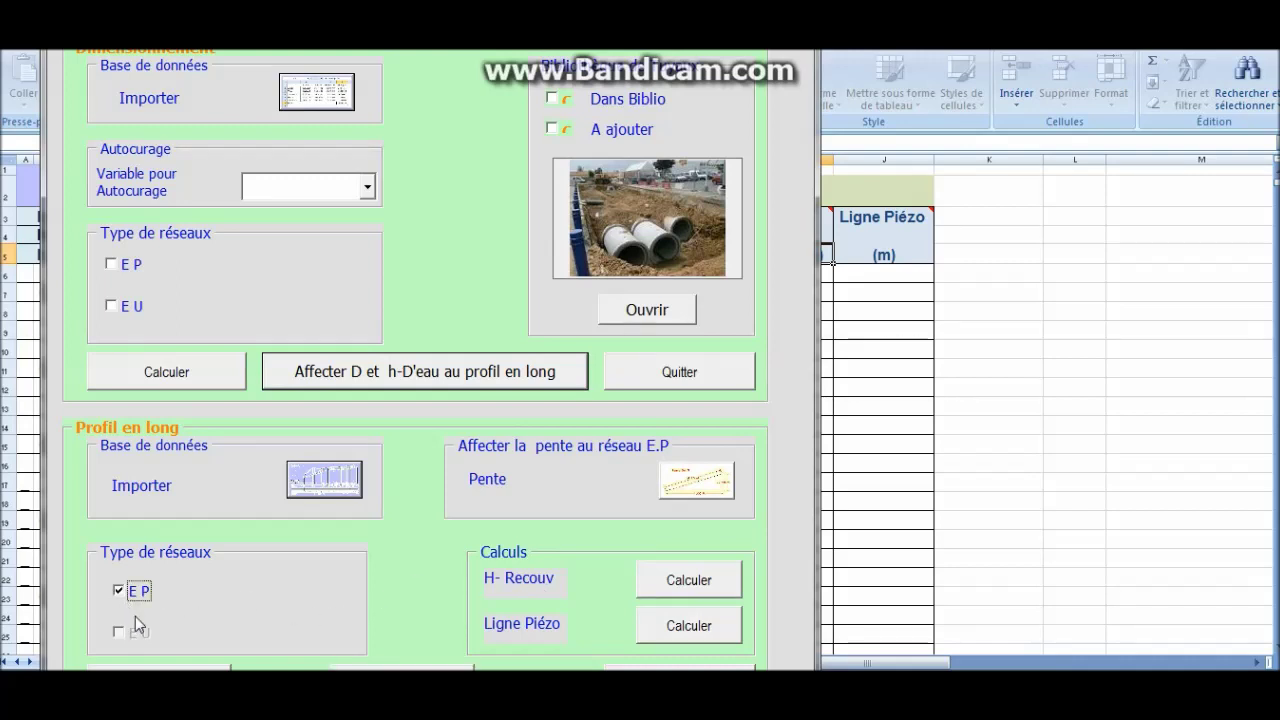
{"action": "left_click", "coordinate": [696, 586]}
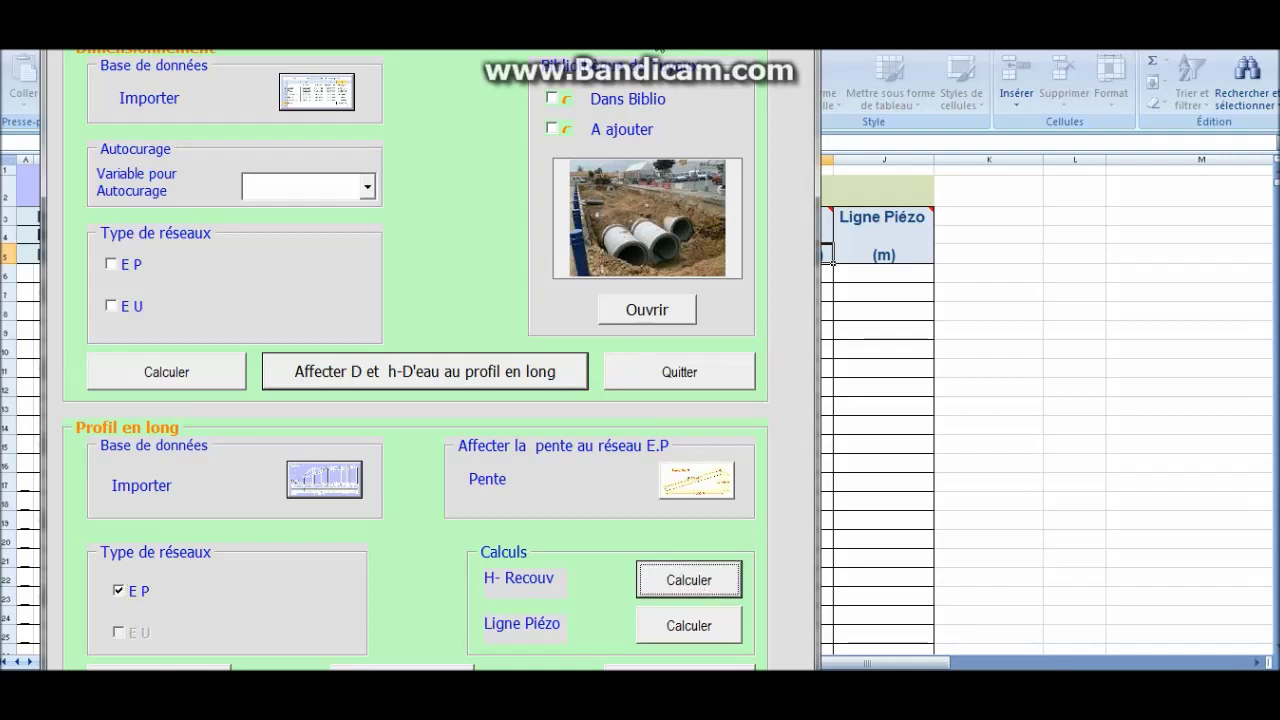
{"action": "left_click", "coordinate": [471, 626]}
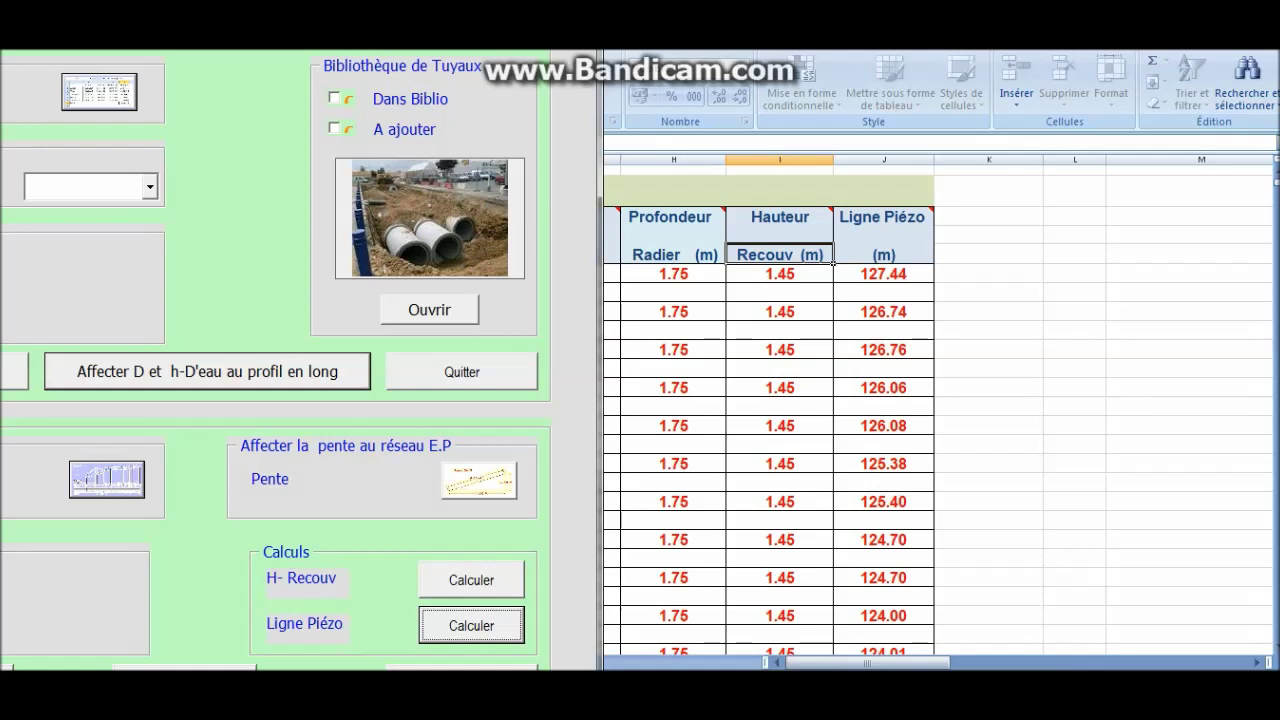
{"action": "left_click", "coordinate": [582, 42]}
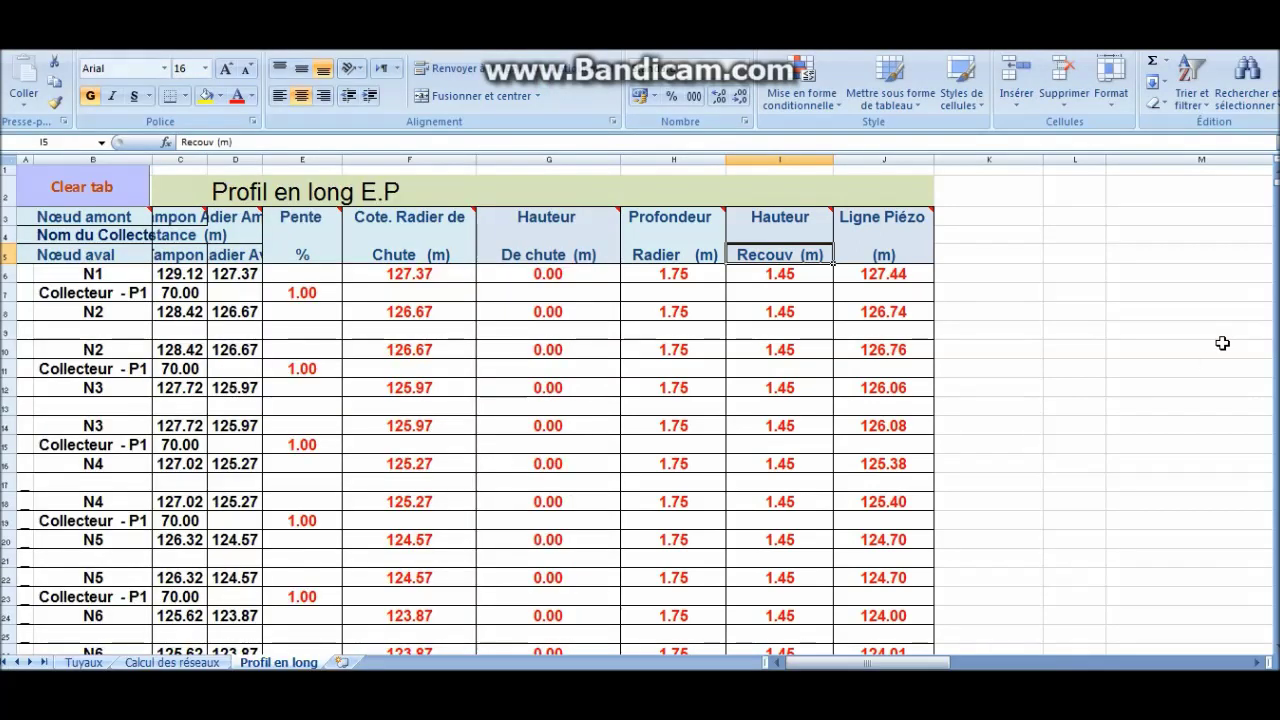
Set the E.P constraint for minimum Hauteur de recouvrement to 1.50 and close the constraints form.
{"action": "left_click", "coordinate": [786, 273]}
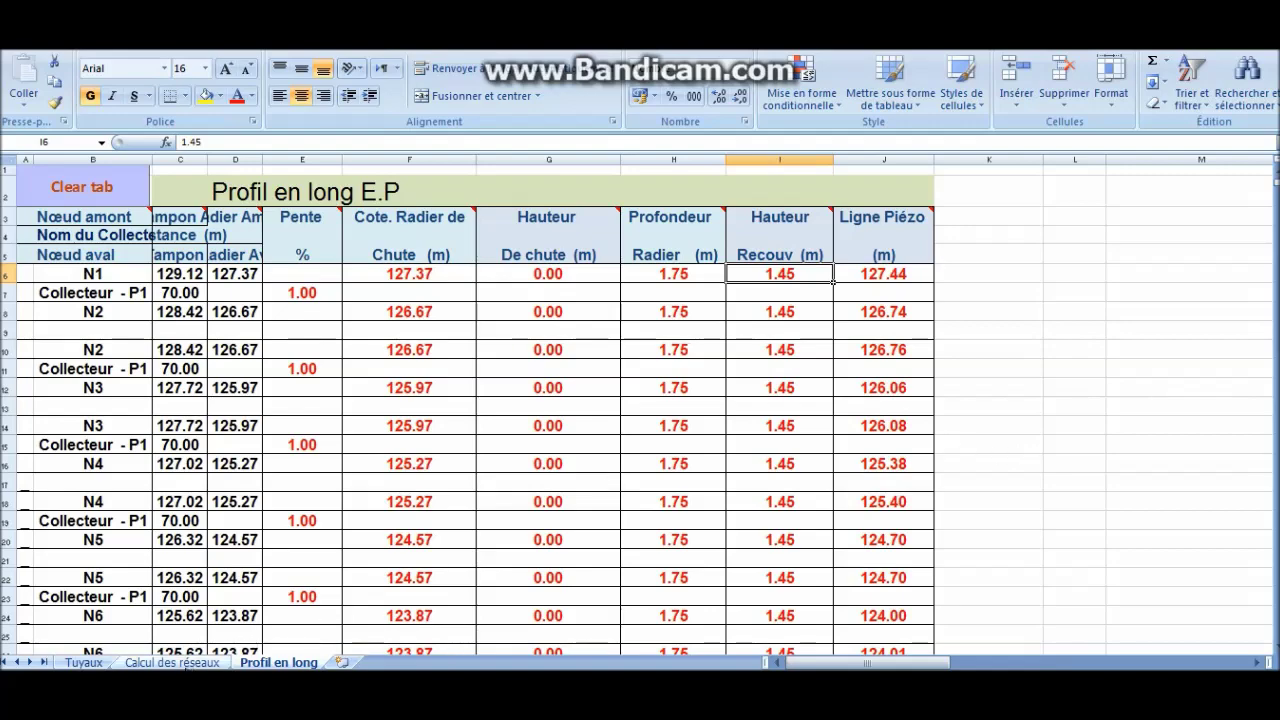
{"action": "left_click", "coordinate": [172, 663]}
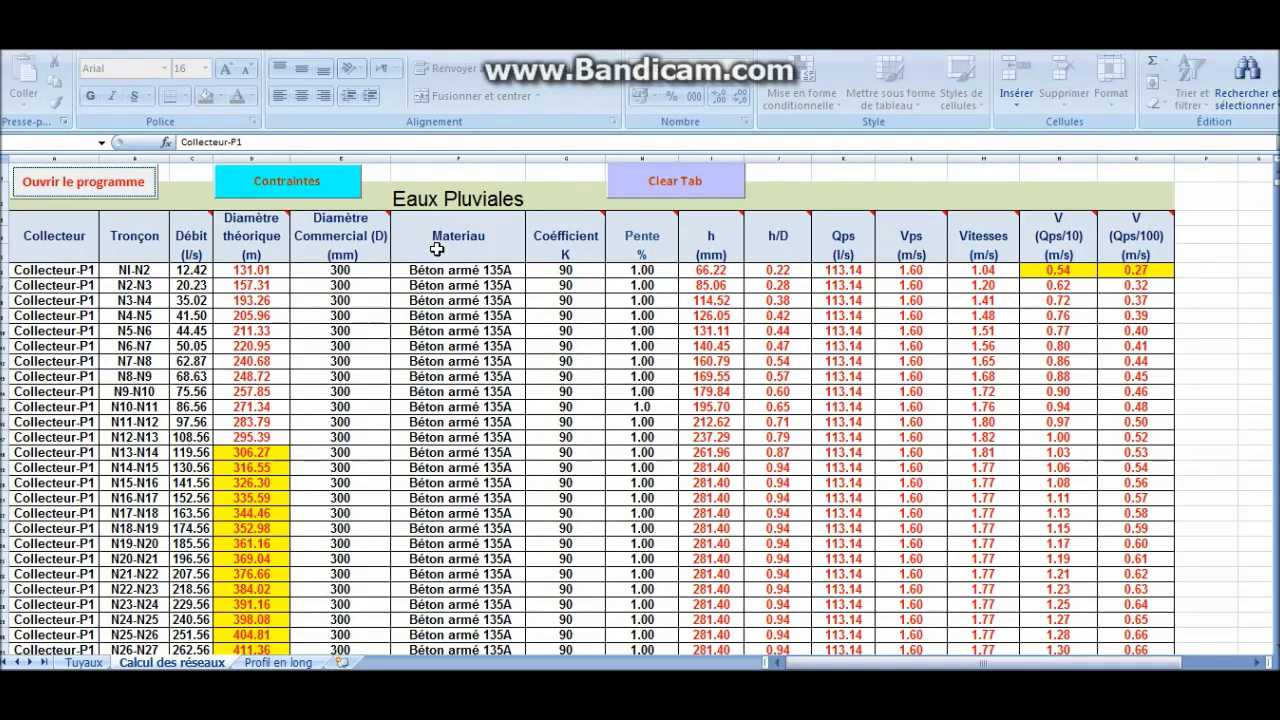
{"action": "left_click", "coordinate": [300, 190]}
{"action": "left_click", "coordinate": [519, 291]}
{"action": "left_click", "coordinate": [563, 408]}
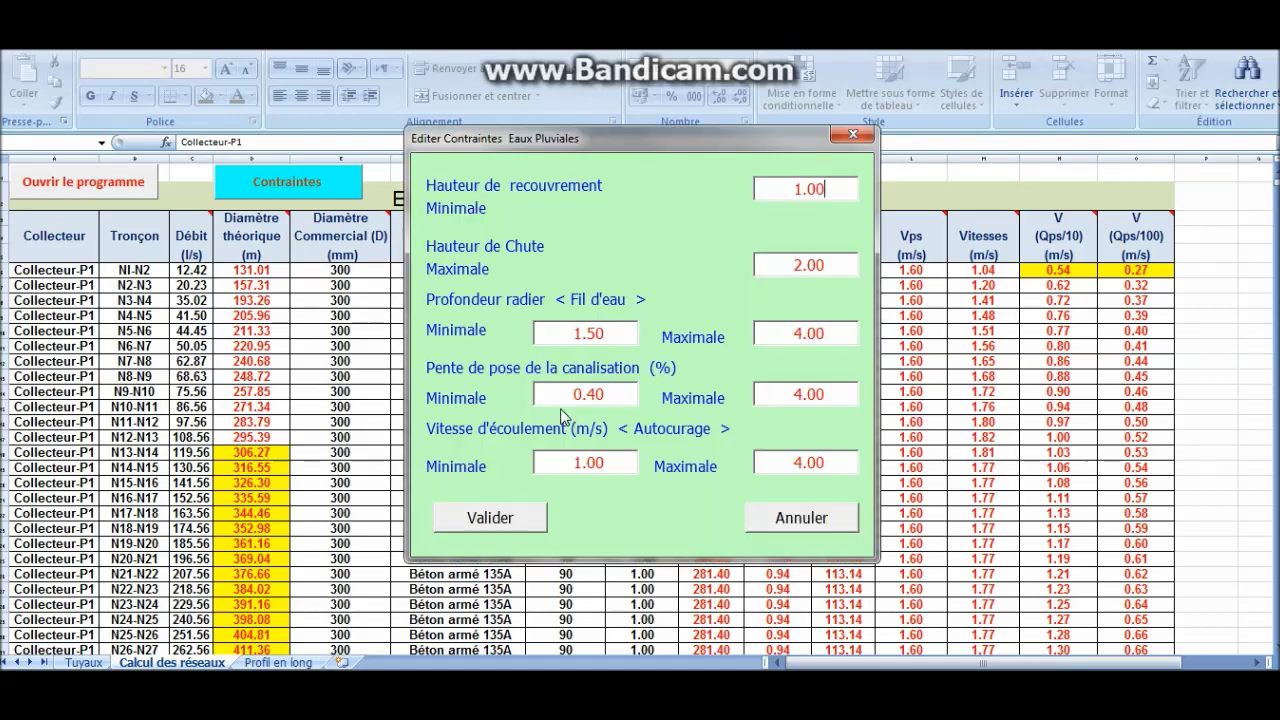
{"action": "left_click_drag", "start_coordinate": [839, 190], "coordinate": [674, 194]}
{"action": "left_click_drag", "start_coordinate": [840, 188], "coordinate": [724, 183]}
{"action": "type", "text": "1.50"}
{"action": "left_click", "coordinate": [503, 520]}
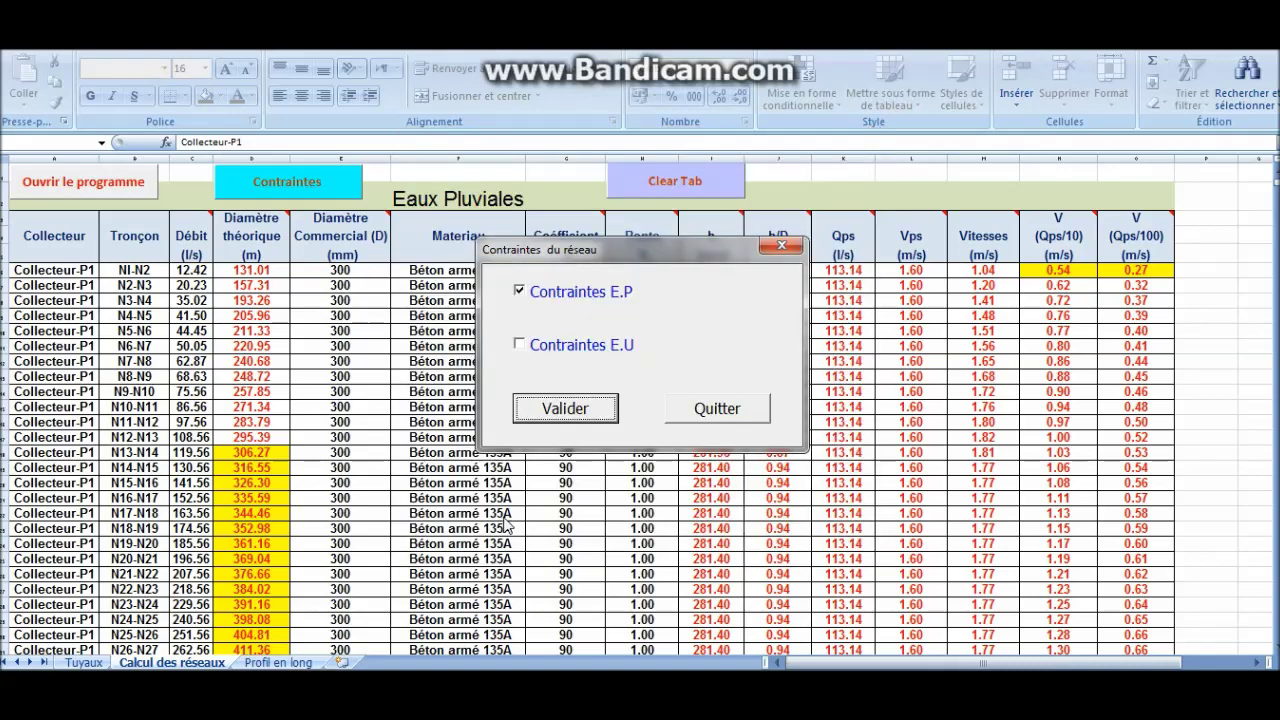
{"action": "left_click", "coordinate": [720, 416]}
Reopen the sanitation program on the profil en long table and calculate H-Recouv for the E P network against the 1.50 minimum.
{"action": "left_click", "coordinate": [140, 182]}
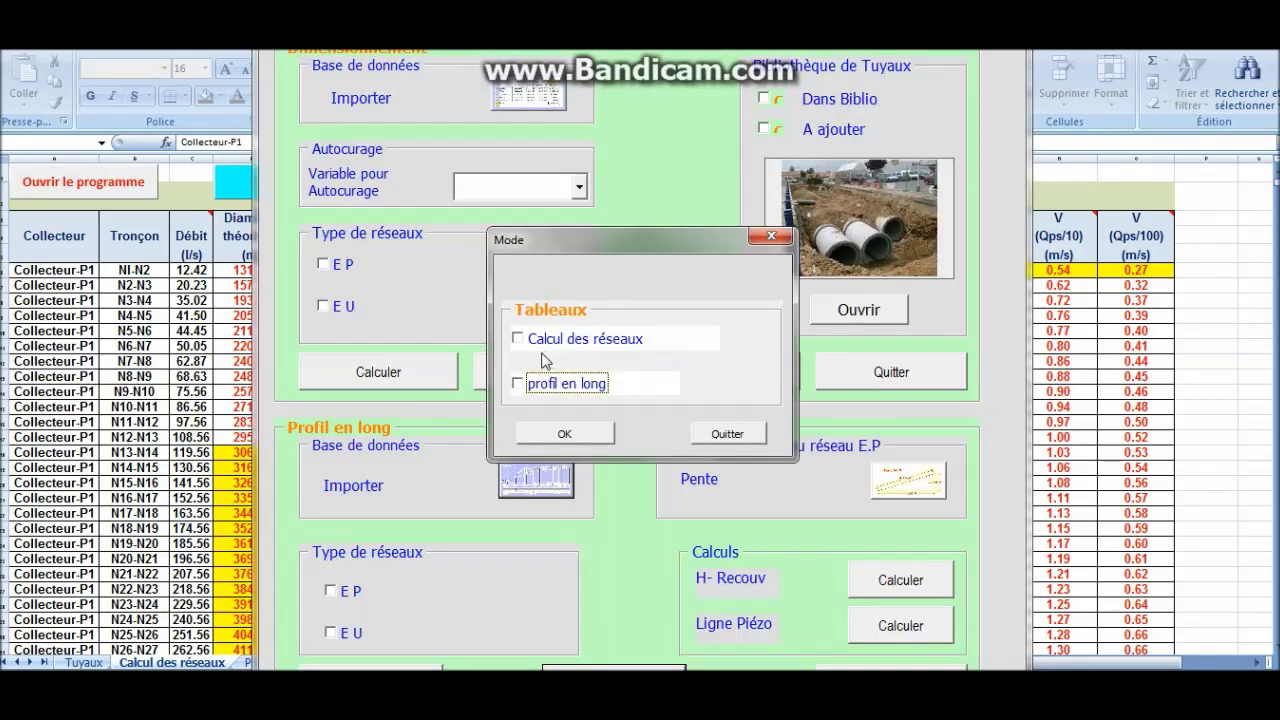
{"action": "left_click", "coordinate": [517, 380]}
{"action": "left_click", "coordinate": [540, 434]}
{"action": "left_click", "coordinate": [723, 412]}
{"action": "left_click", "coordinate": [728, 433]}
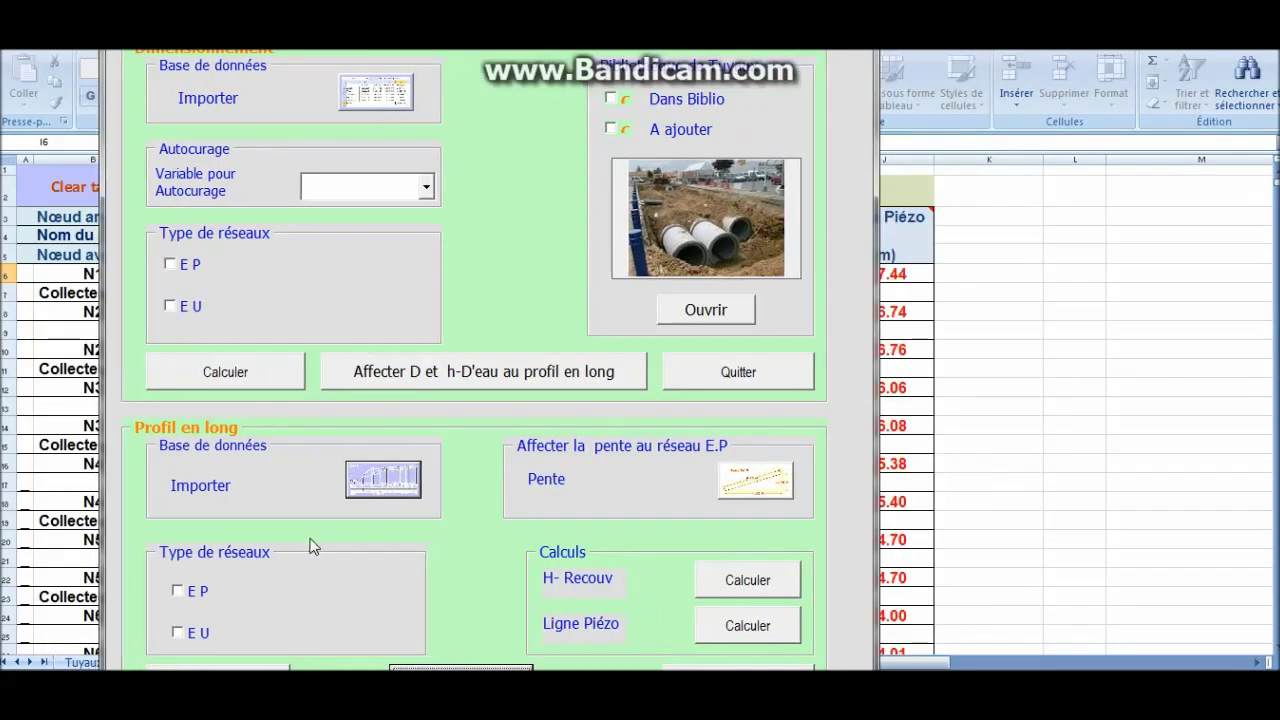
{"action": "left_click", "coordinate": [188, 594]}
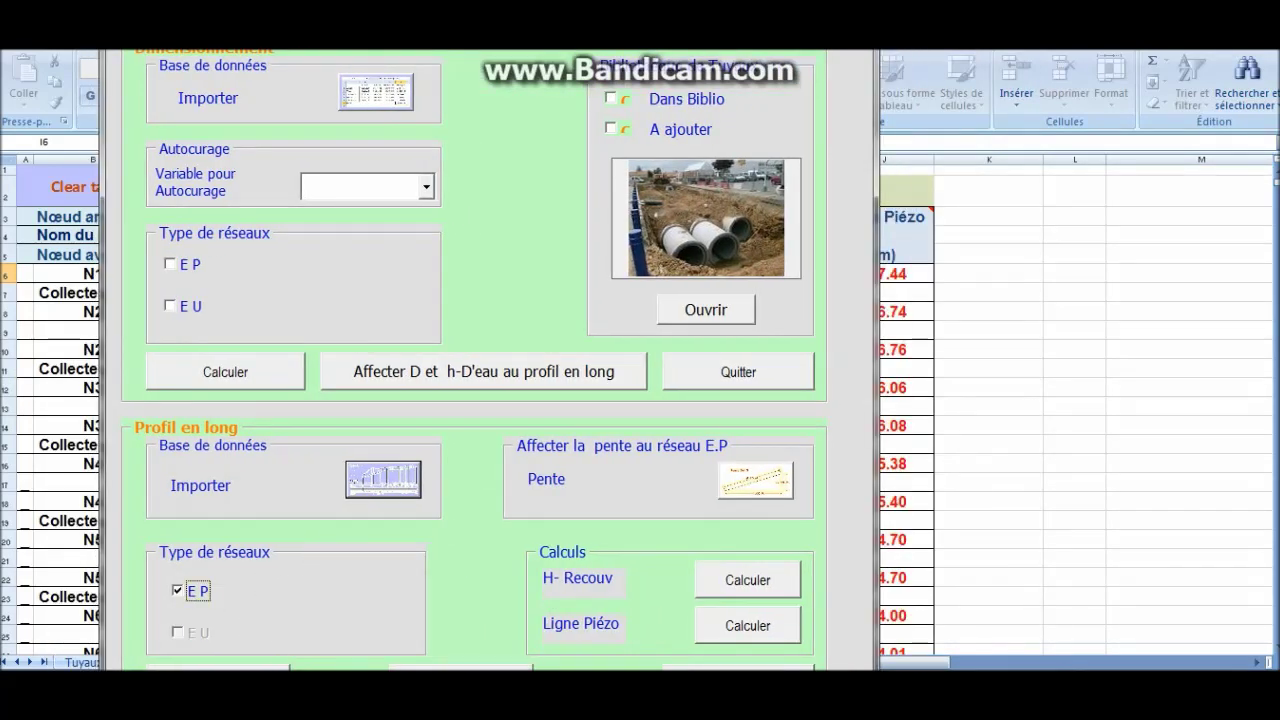
{"action": "mouse_move", "coordinate": [722, 16]}
{"action": "left_mouse_down"}
{"action": "mouse_move", "coordinate": [703, 189]}
{"action": "mouse_move", "coordinate": [1046, 134]}
{"action": "mouse_move", "coordinate": [940, 16]}
{"action": "mouse_move", "coordinate": [728, 16]}
{"action": "left_mouse_up"}
{"action": "left_click", "coordinate": [775, 588]}
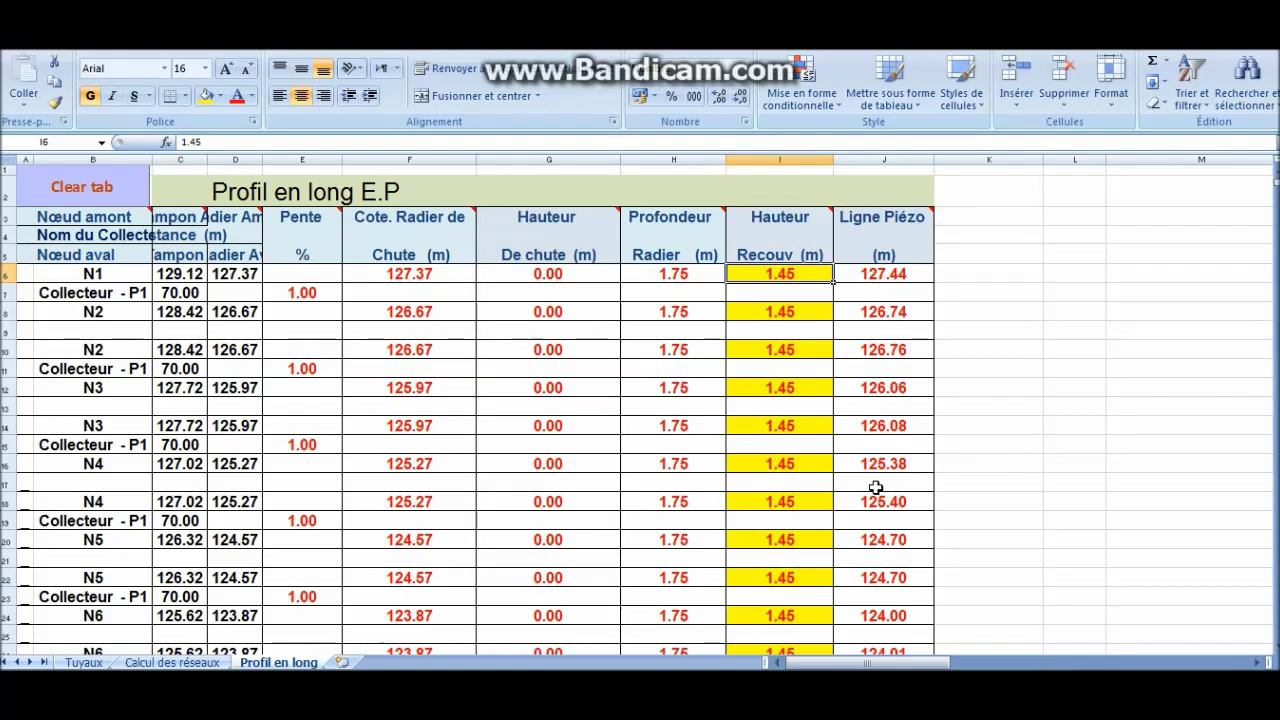
Set the minimum Hauteur de recouvrement in the E.P constraints to 1 and close the constraints form.
{"action": "left_click", "coordinate": [195, 662]}
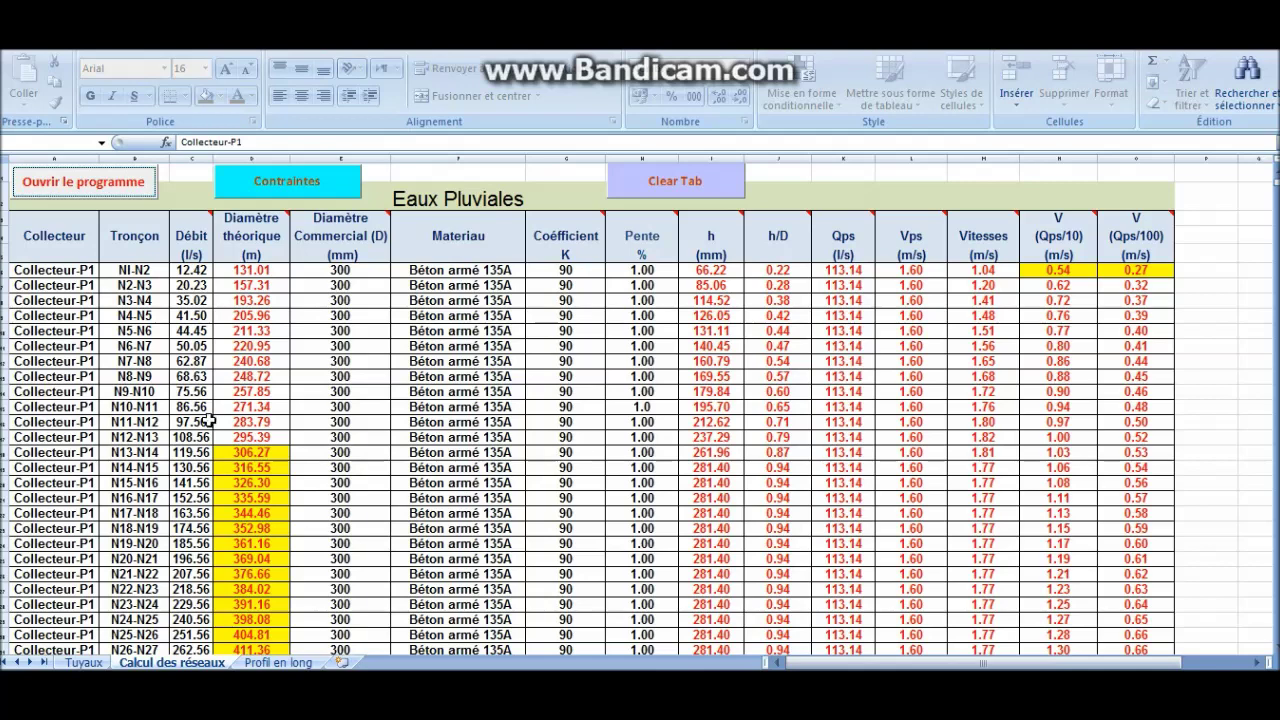
{"action": "left_click", "coordinate": [289, 186]}
{"action": "left_click", "coordinate": [526, 294]}
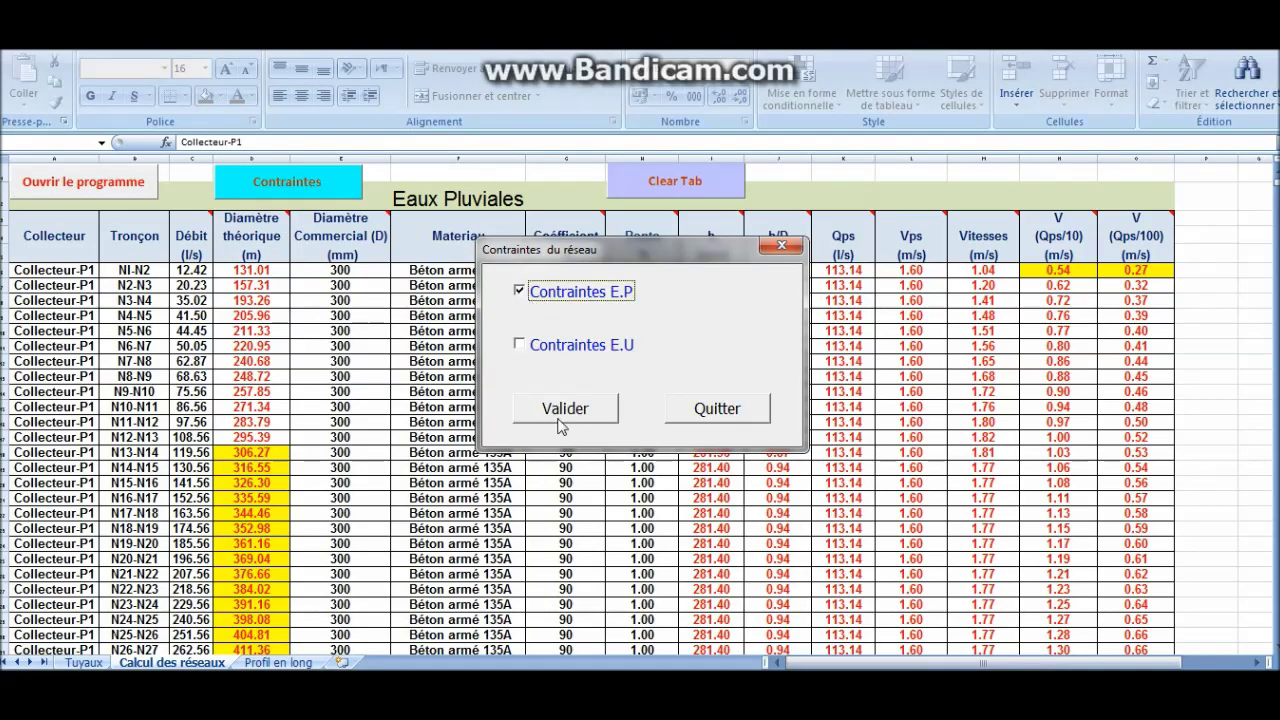
{"action": "left_click", "coordinate": [565, 412]}
{"action": "double_click", "coordinate": [838, 190]}
{"action": "type", "text": "1"}
{"action": "left_click", "coordinate": [507, 519]}
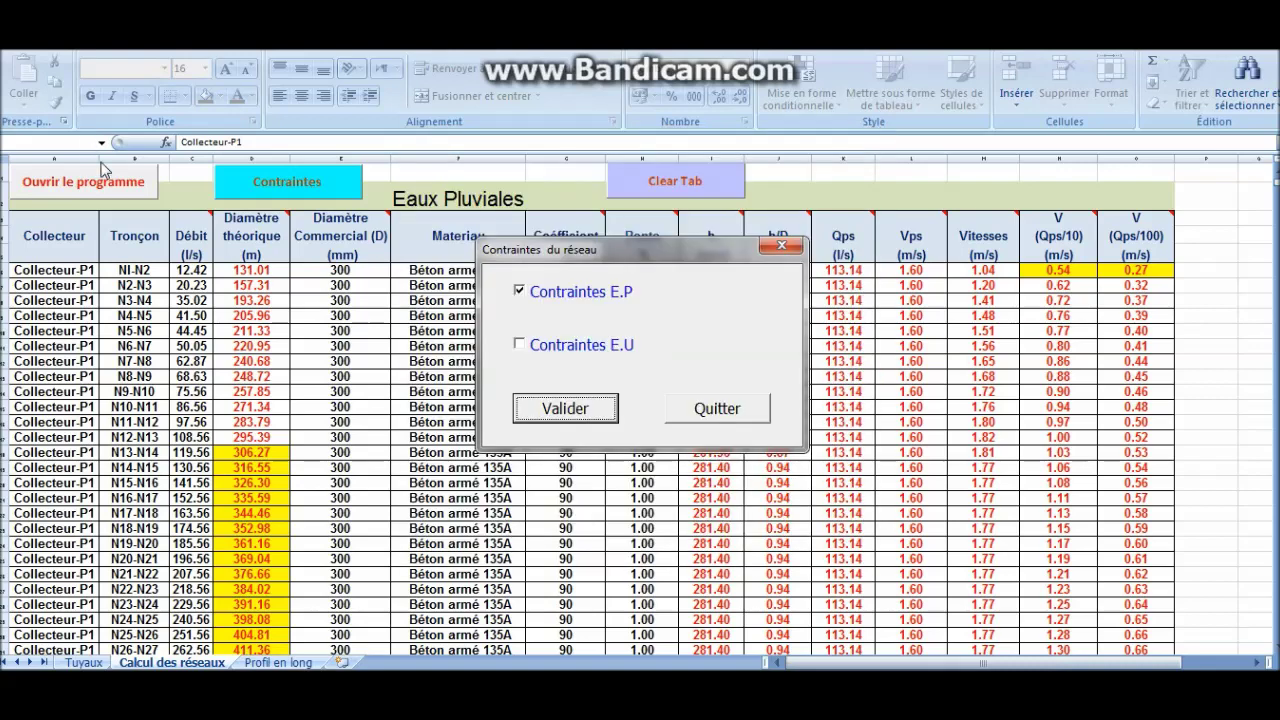
{"action": "left_click", "coordinate": [718, 408]}
Reopen the program on the profil en long table, recalculate H-Recouv for the E P network, and close the form.
{"action": "left_click", "coordinate": [122, 184]}
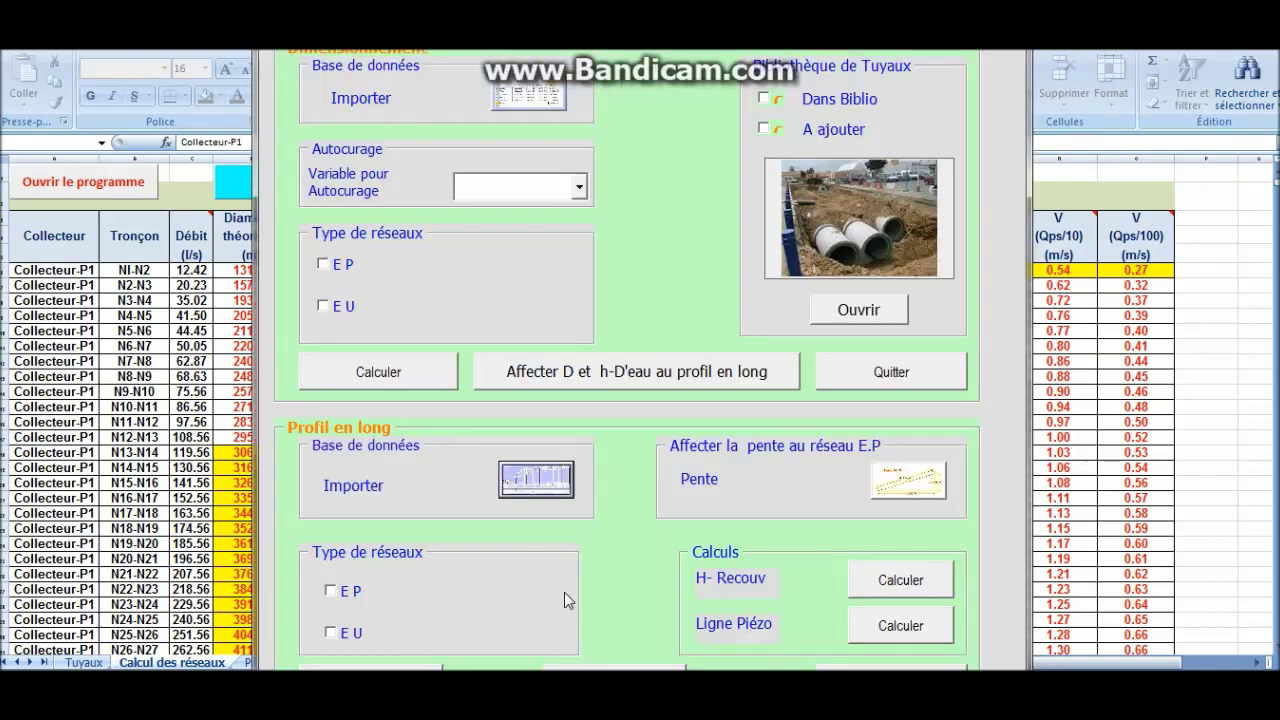
{"action": "left_click", "coordinate": [536, 479]}
{"action": "left_click", "coordinate": [520, 381]}
{"action": "left_click", "coordinate": [563, 434]}
{"action": "left_click", "coordinate": [724, 414]}
{"action": "left_click", "coordinate": [726, 433]}
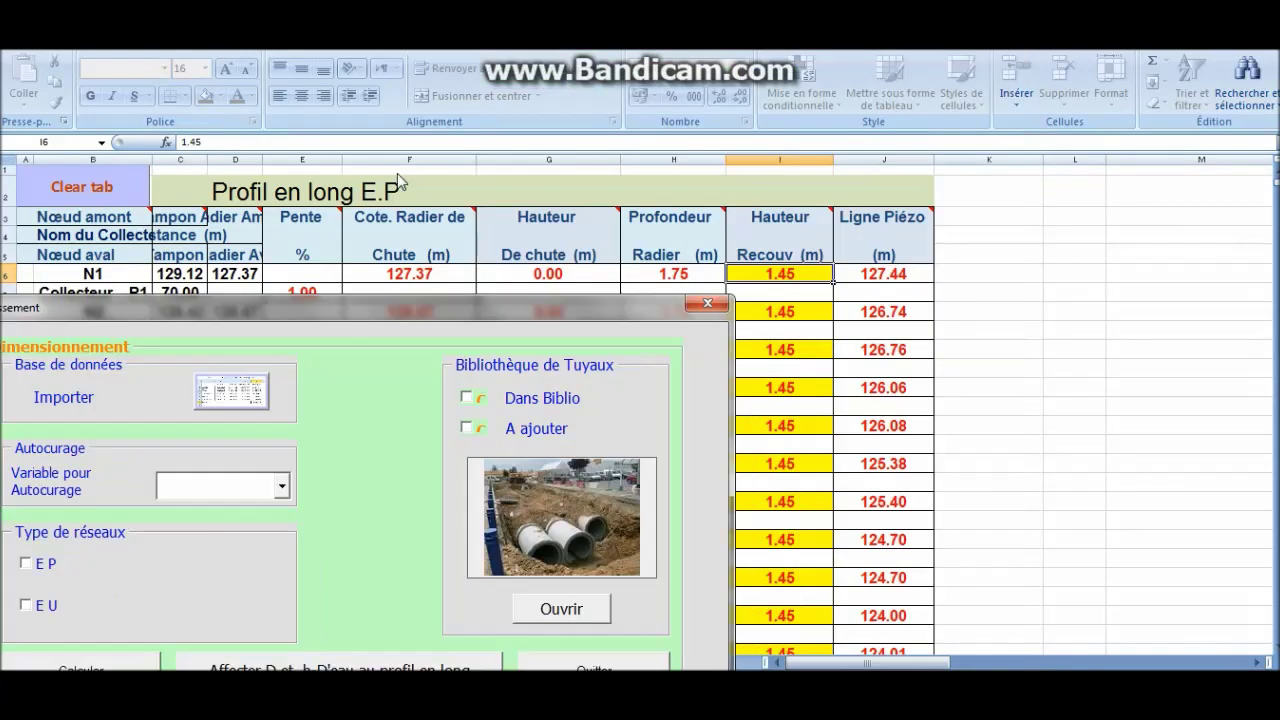
{"action": "left_click", "coordinate": [110, 592]}
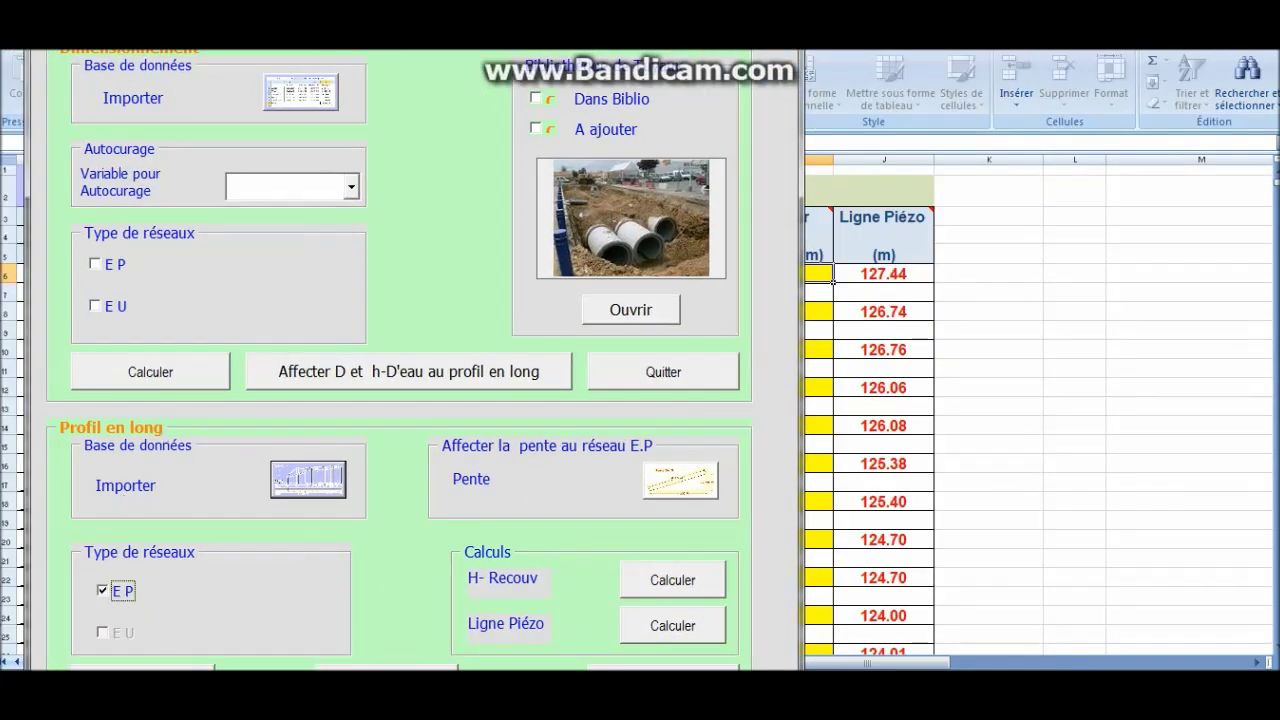
{"action": "left_click", "coordinate": [667, 412]}
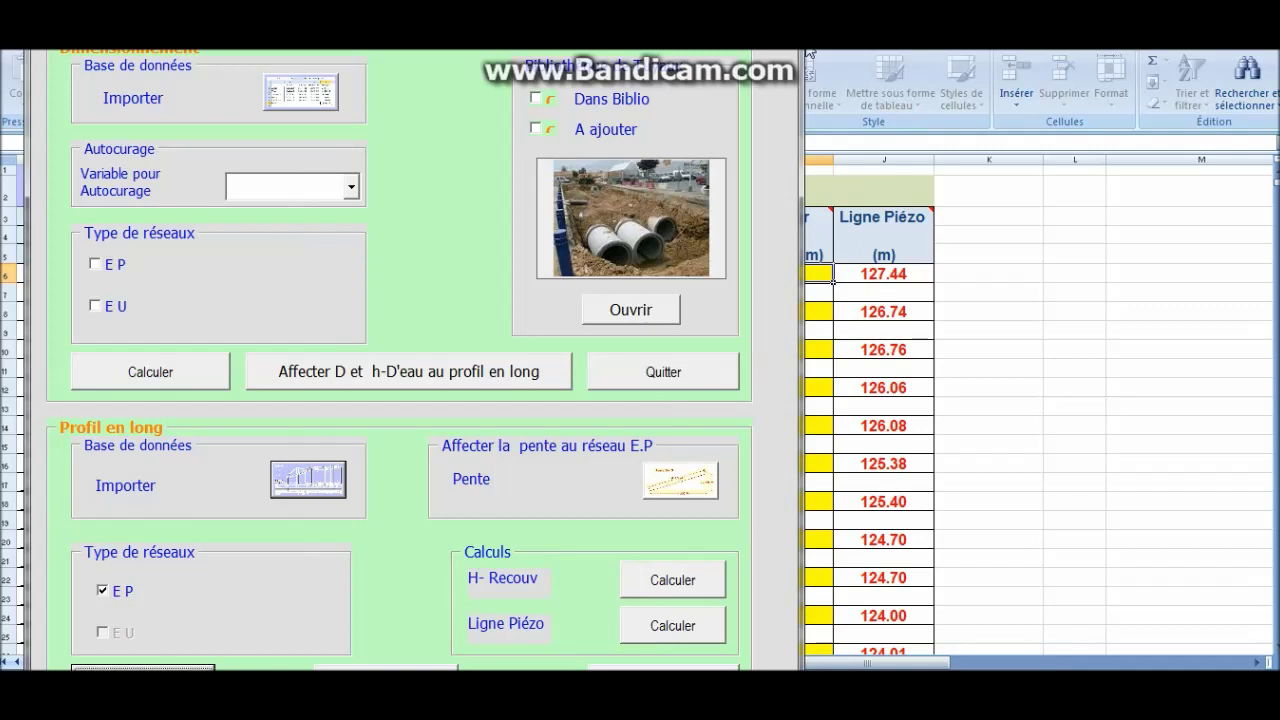
{"action": "left_click", "coordinate": [655, 582]}
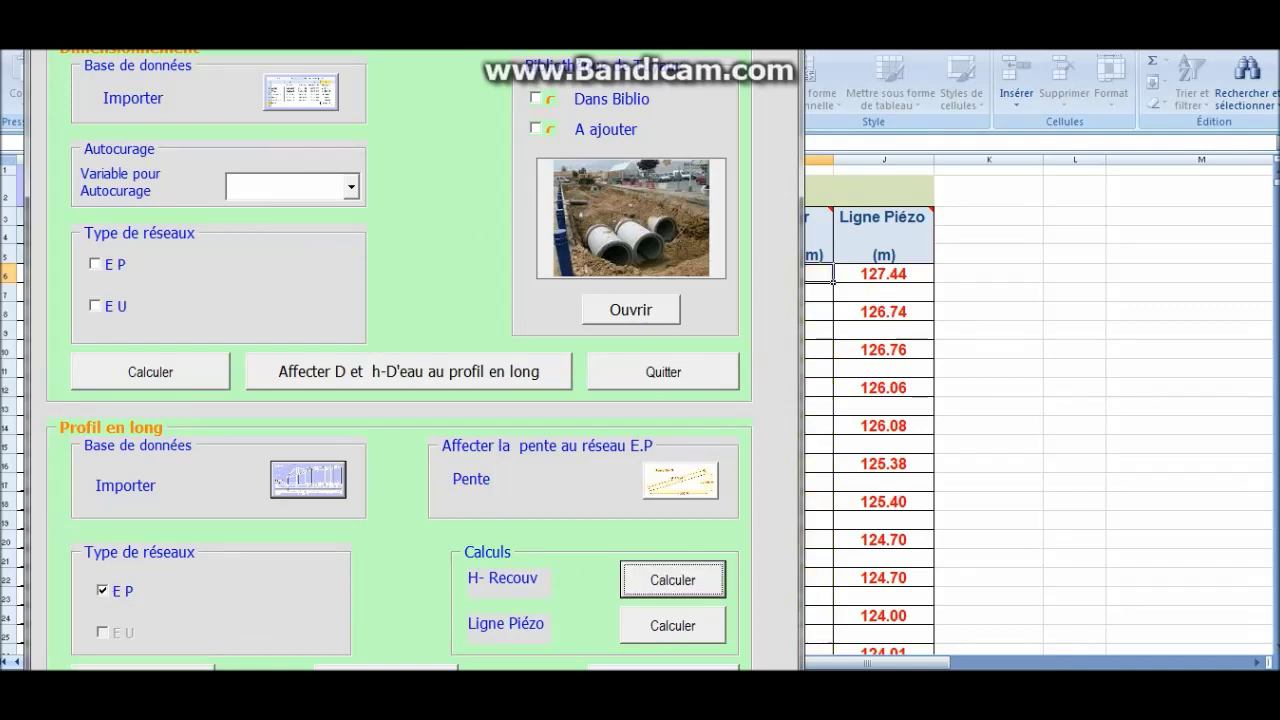
{"action": "left_click", "coordinate": [677, 681]}
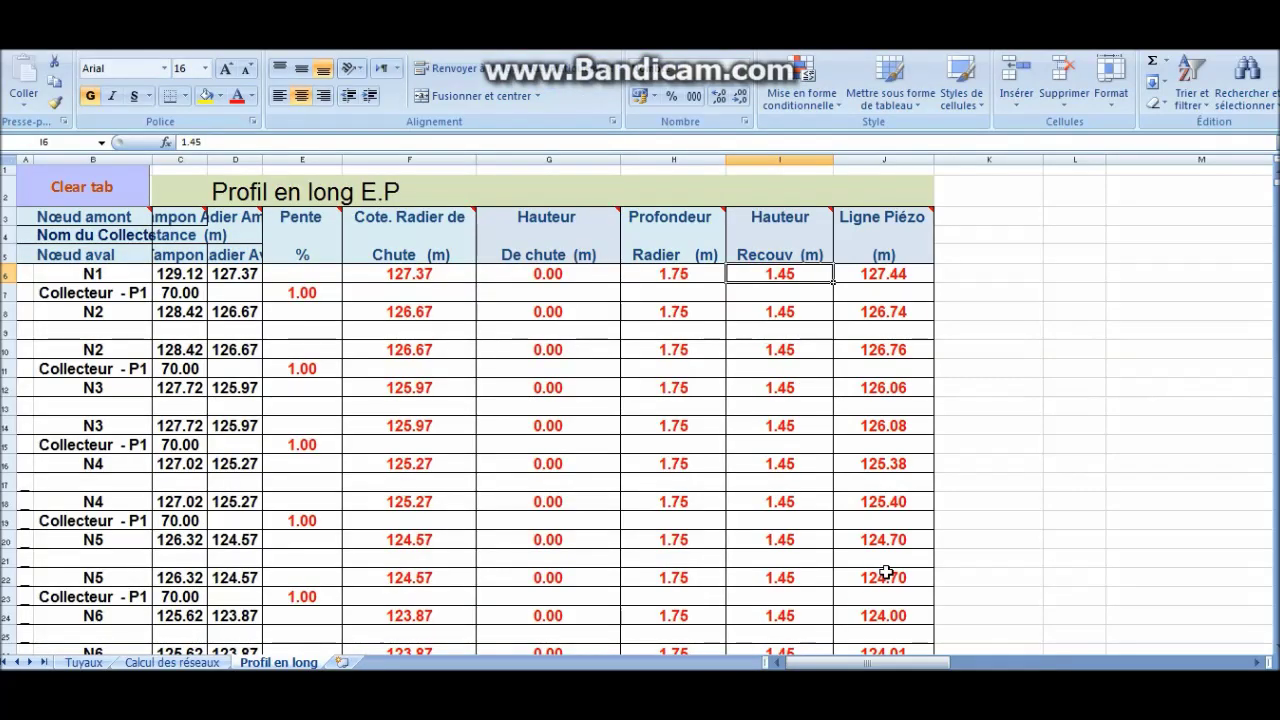
{"action": "left_click_drag", "start_coordinate": [218, 193], "coordinate": [405, 193]}
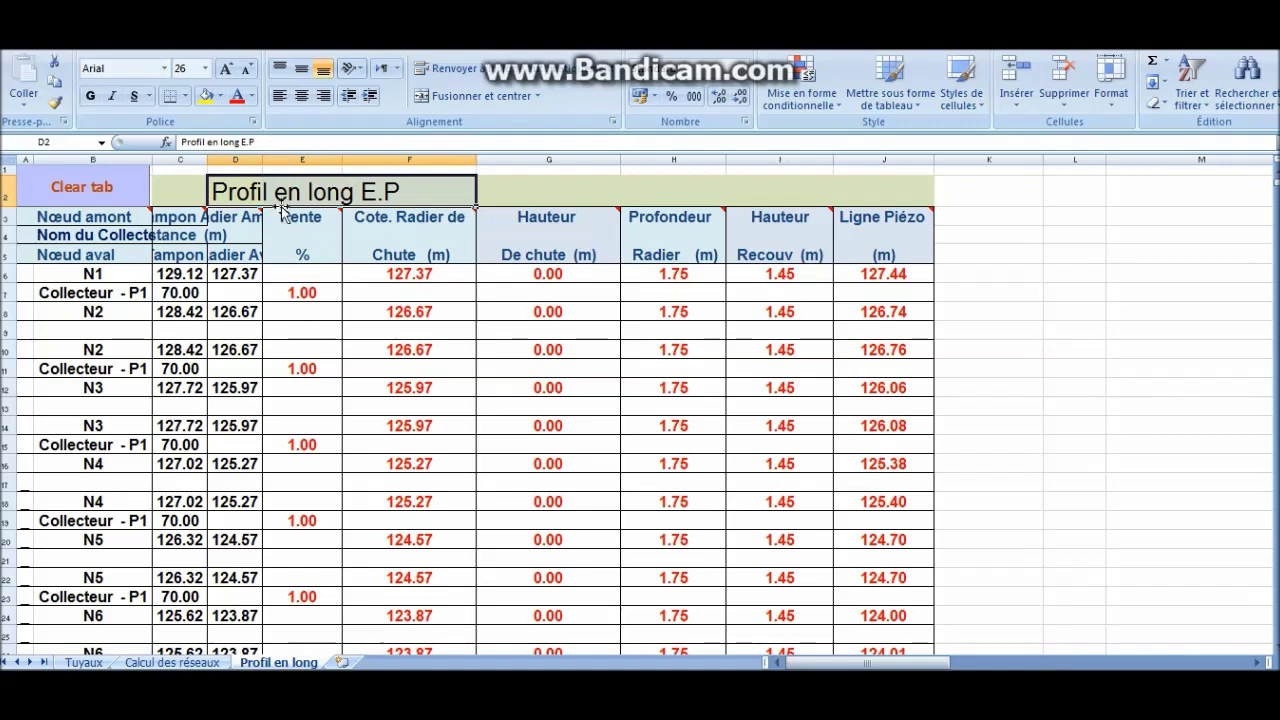
{"action": "mouse_move", "coordinate": [443, 210]}
In the Calcul des réseaux sheet, set the Pente to 2.00 for section N1-N2 and 3 for section N40-REJET.
{"action": "left_click", "coordinate": [172, 662]}
{"action": "left_click", "coordinate": [510, 201]}
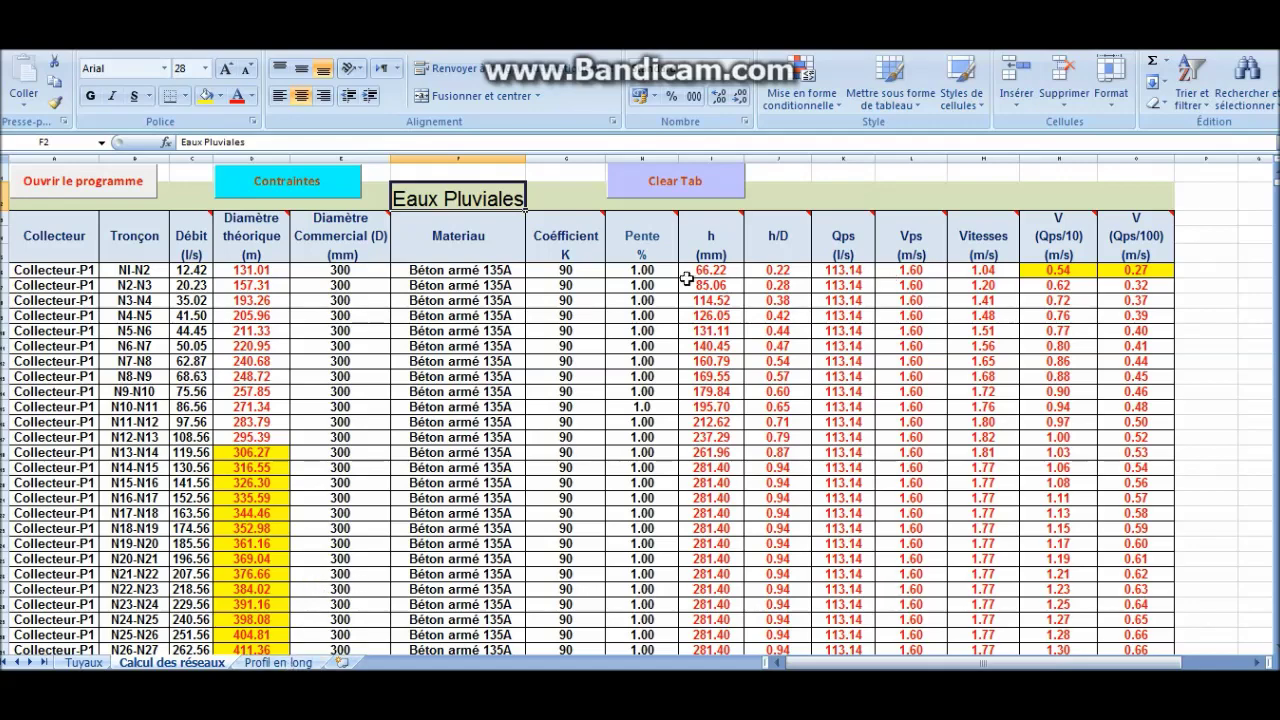
{"action": "left_click", "coordinate": [641, 270]}
{"action": "key", "text": "Down"}
{"action": "scroll", "coordinate": [700, 400], "scroll_direction": "down", "scroll_amount": 8}
{"action": "left_click", "coordinate": [625, 473]}
{"action": "type", "text": "3"}
{"action": "key", "text": "Return"}
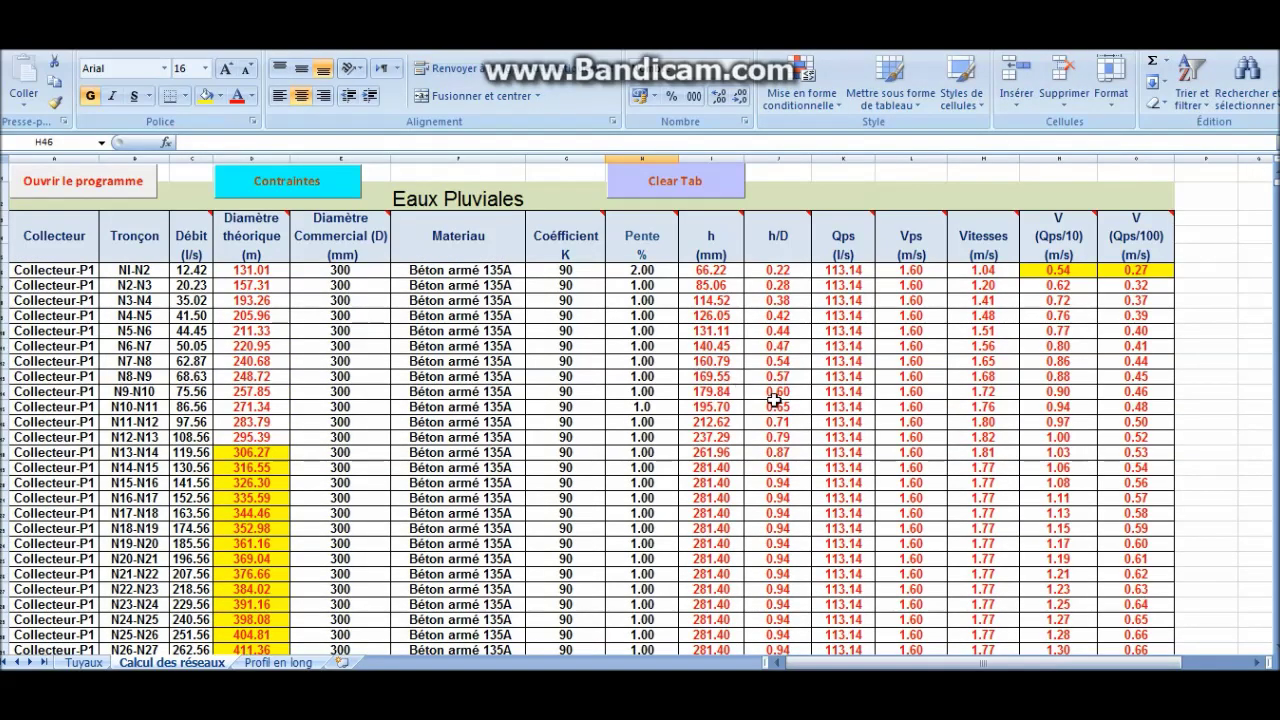
Set the Diamètre Commercial of section N13-N14 to 500 mm.
{"action": "left_click", "coordinate": [346, 455]}
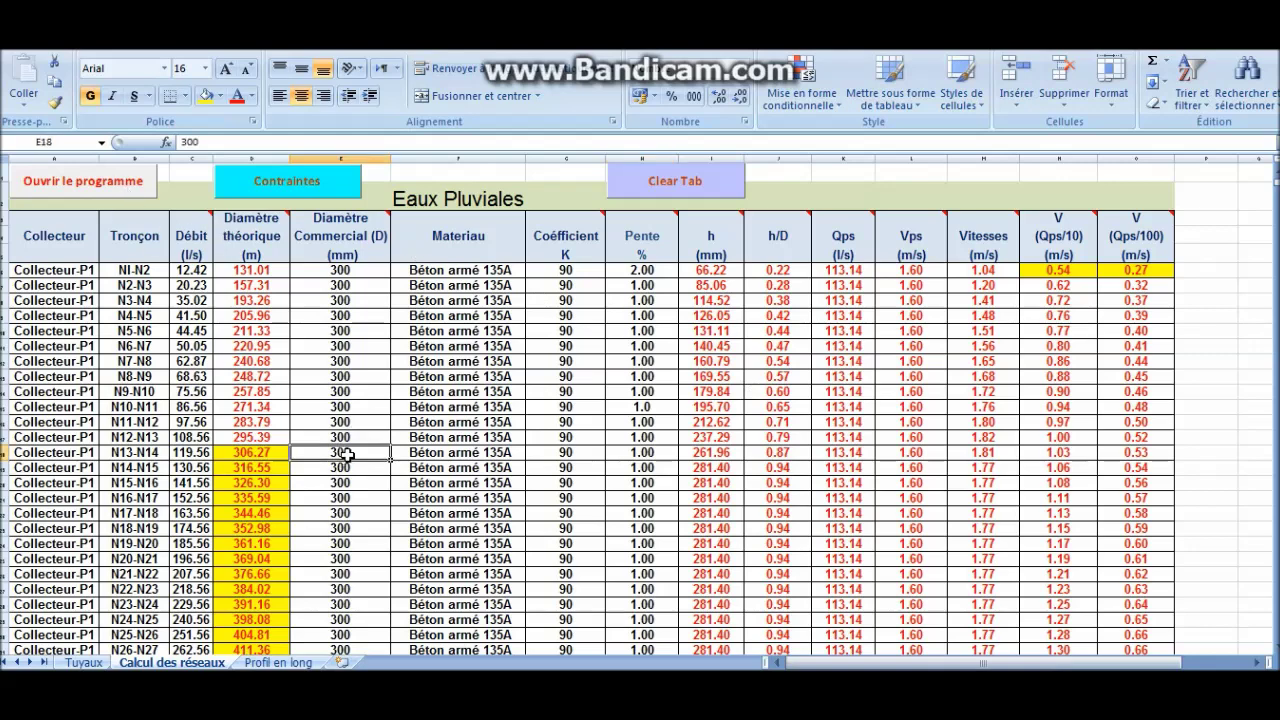
{"action": "type", "text": "500"}
{"action": "key", "text": "Return"}
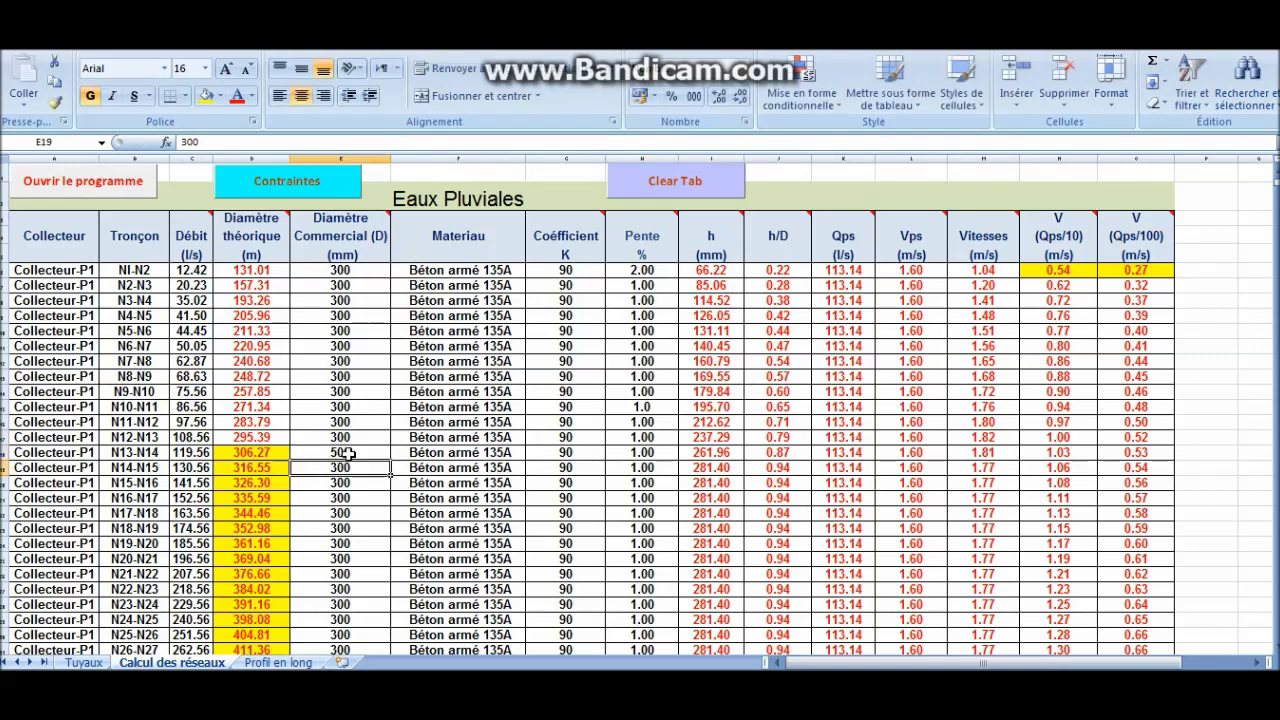
Copy the 500 mm commercial diameter of N13-N14 to all sections from N14-N15 down to N40-REJET.
{"action": "left_click", "coordinate": [360, 452]}
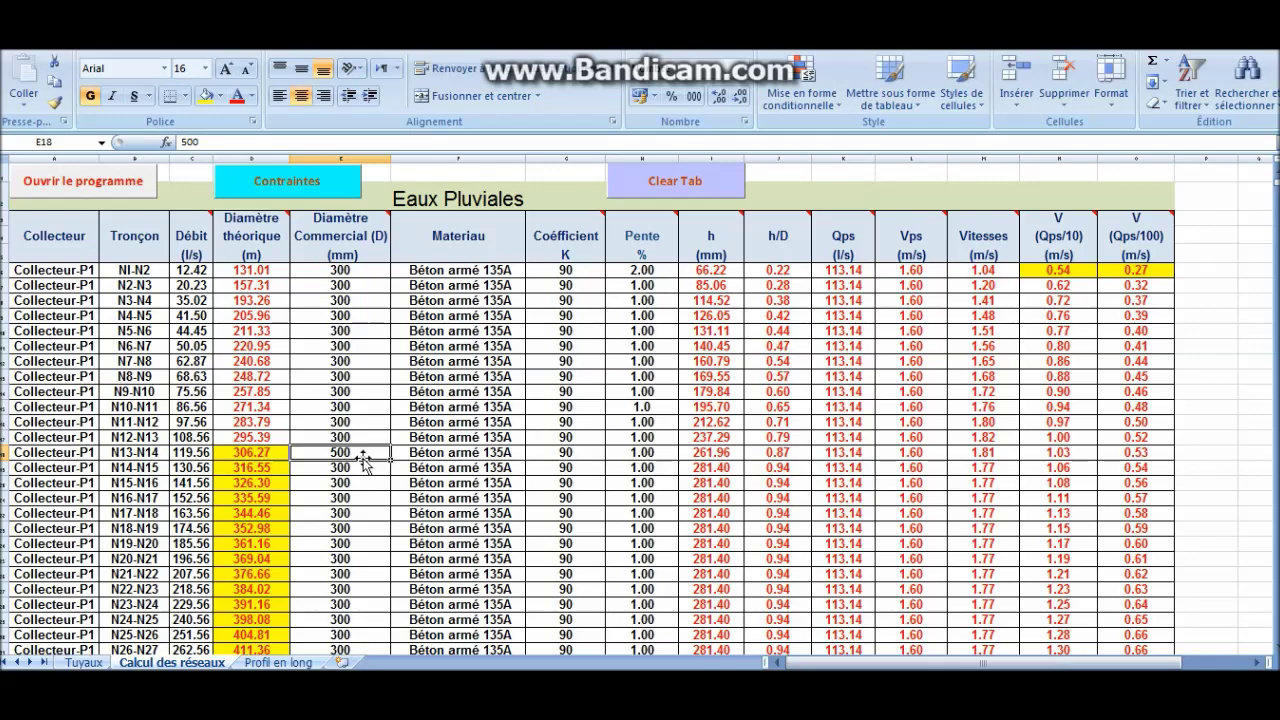
{"action": "right_click", "coordinate": [360, 455]}
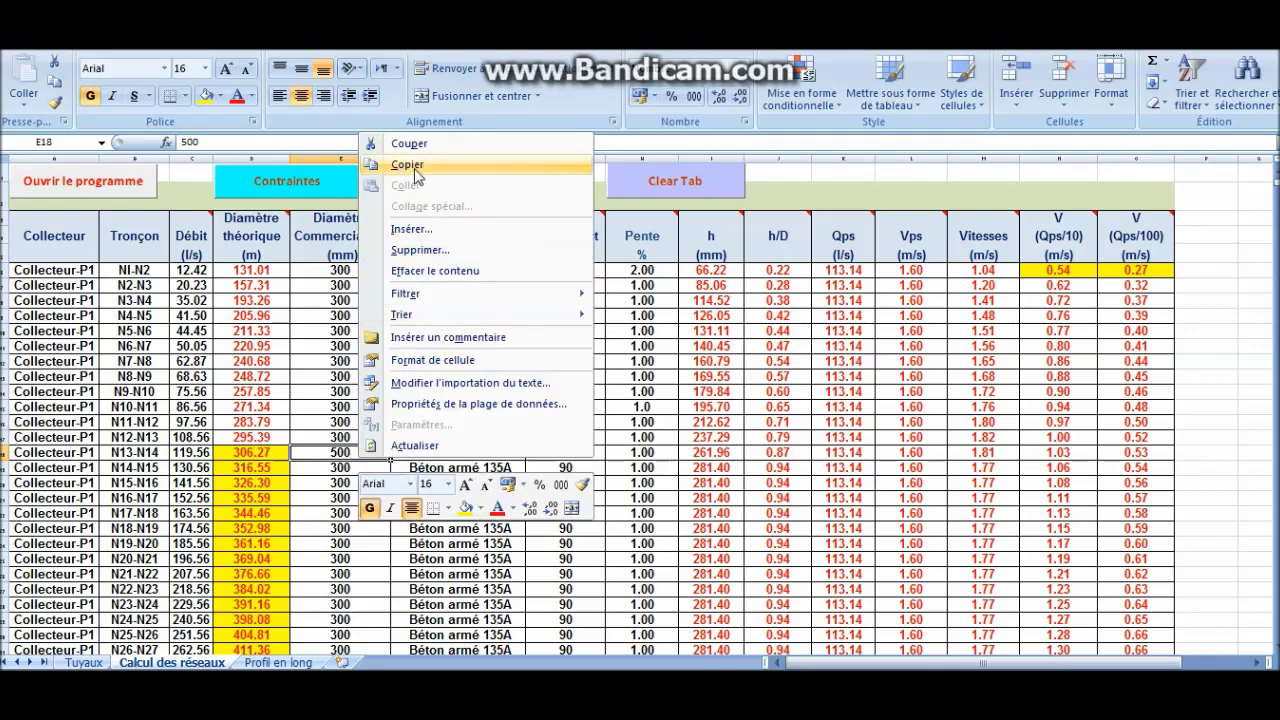
{"action": "left_click", "coordinate": [405, 164]}
{"action": "left_click", "coordinate": [340, 466]}
{"action": "left_click_drag", "start_coordinate": [340, 466], "coordinate": [344, 626]}
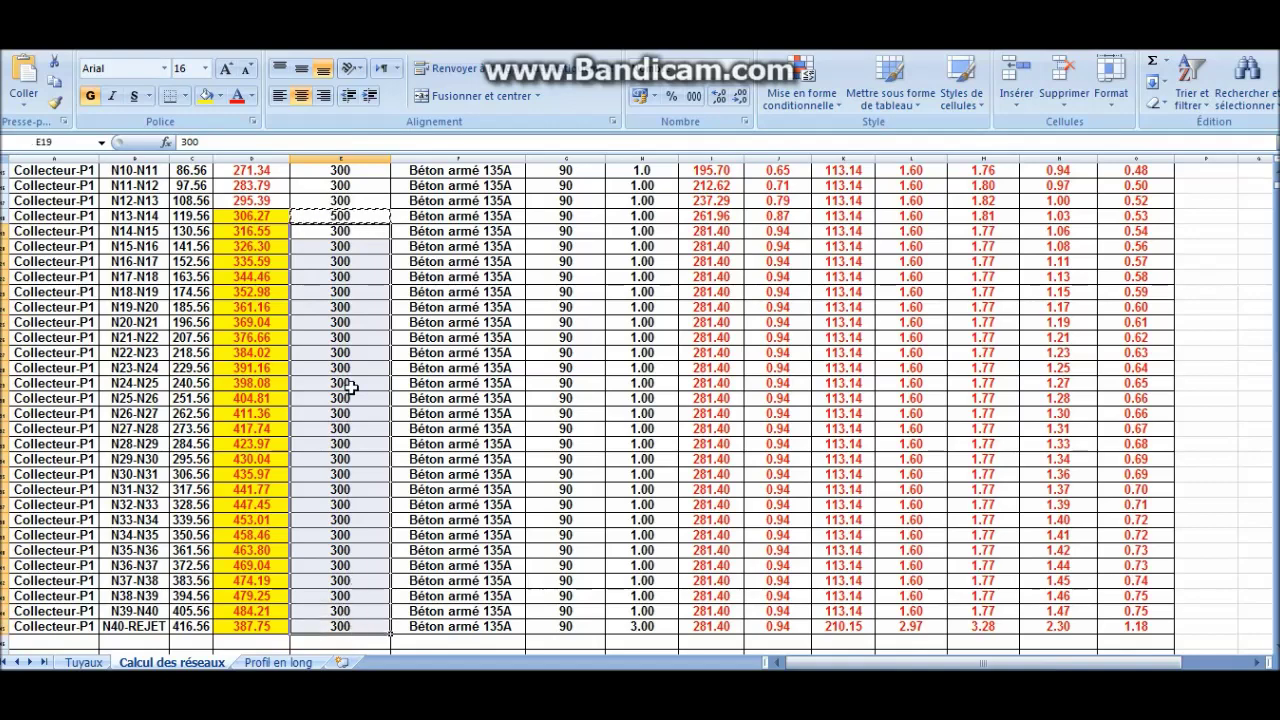
{"action": "right_click", "coordinate": [356, 386]}
{"action": "left_click", "coordinate": [405, 108]}
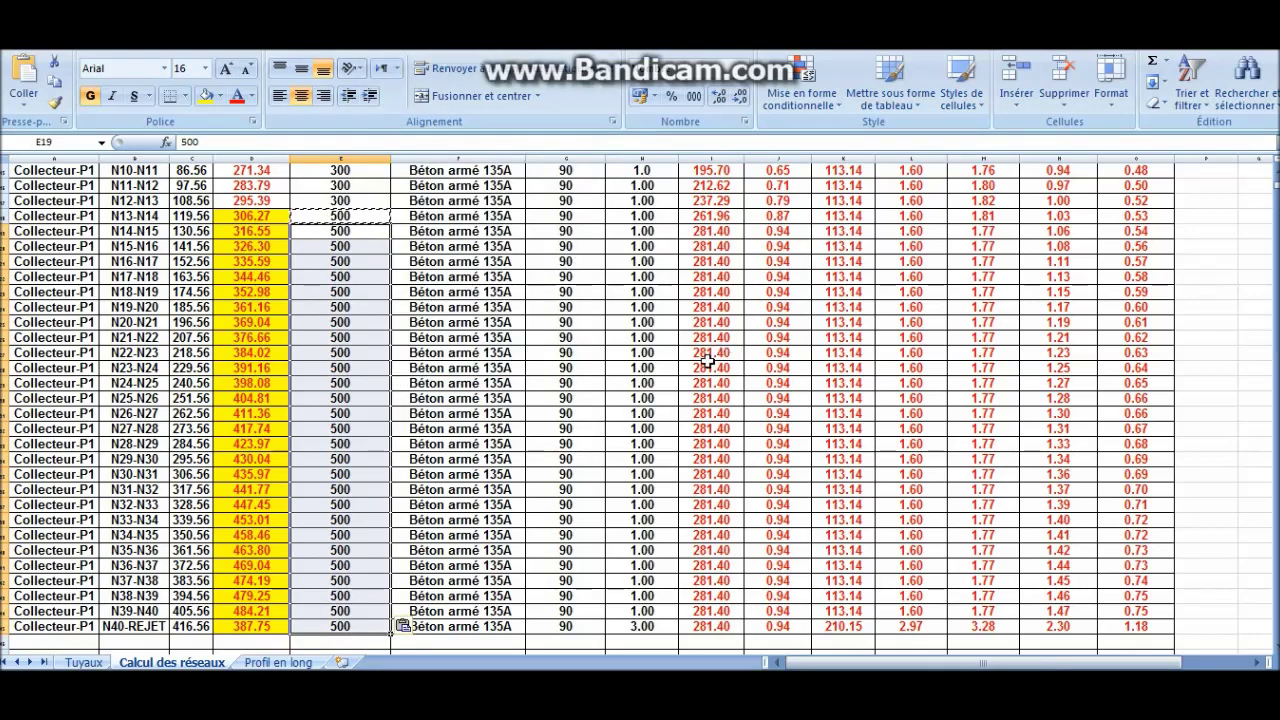
Reopen the sanitation program and recalculate the E P sizing with Autocurage variable 1.
{"action": "scroll", "coordinate": [690, 410], "scroll_direction": "up", "scroll_amount": 5}
{"action": "left_click", "coordinate": [106, 184]}
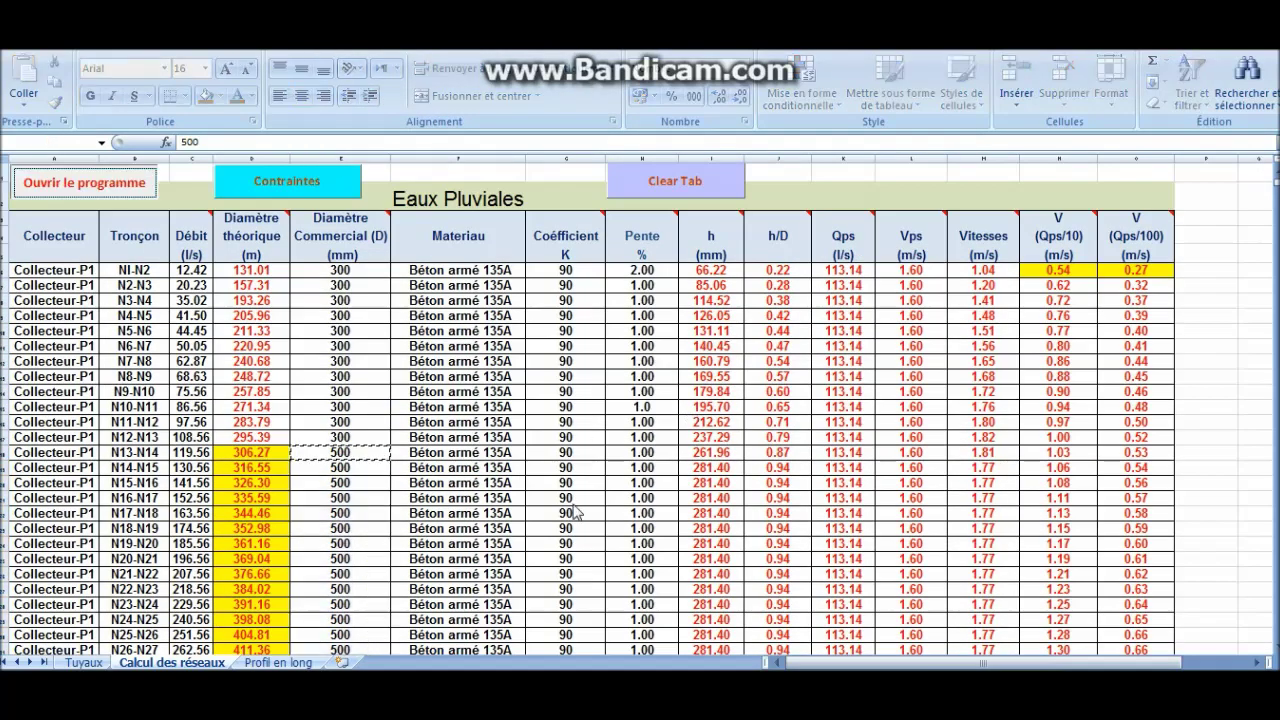
{"action": "left_click", "coordinate": [579, 187]}
{"action": "left_click", "coordinate": [520, 207]}
{"action": "left_click", "coordinate": [322, 264]}
{"action": "left_click", "coordinate": [378, 371]}
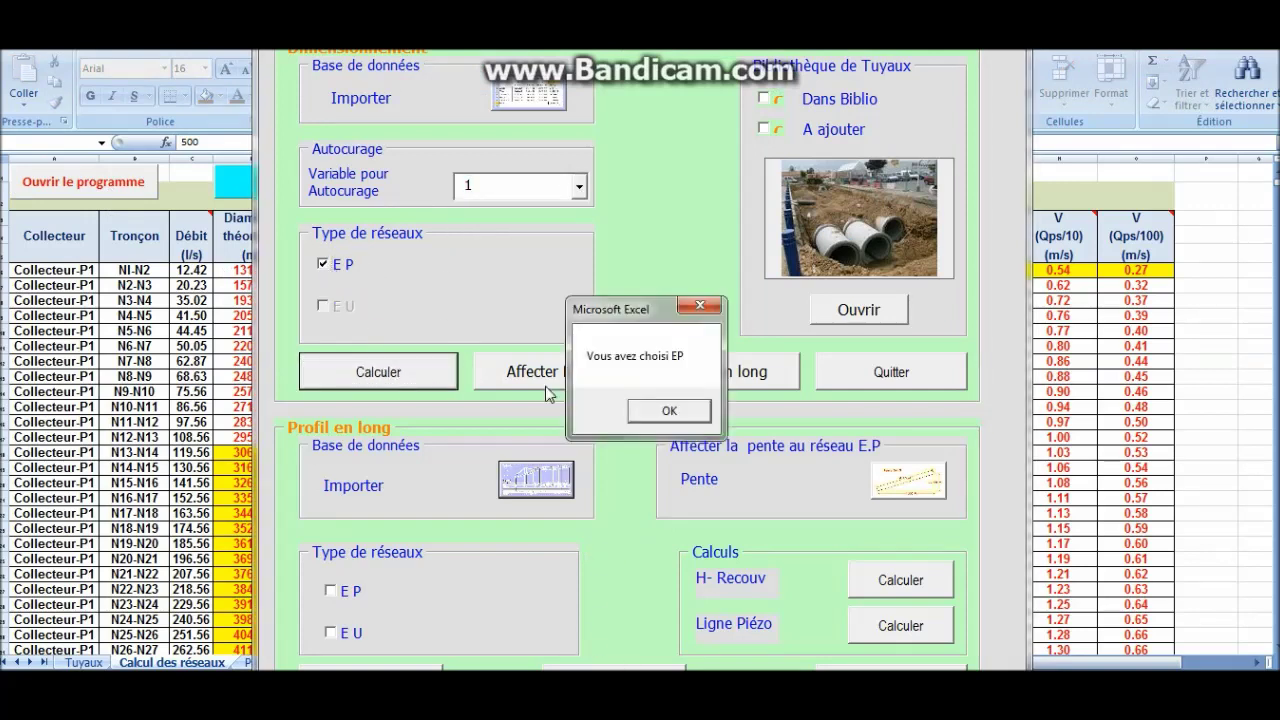
{"action": "left_click", "coordinate": [669, 413]}
Recalculate the E P sizing with Autocurage variable 10.
{"action": "left_click", "coordinate": [579, 187]}
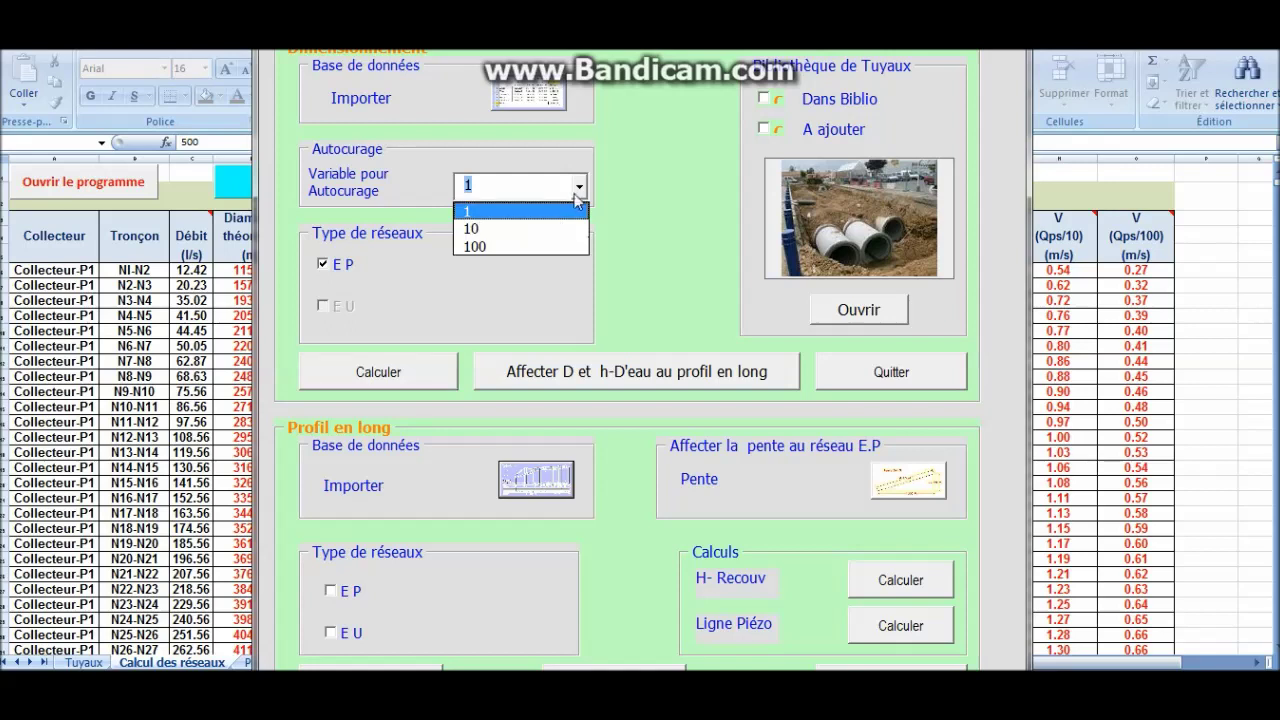
{"action": "left_click", "coordinate": [525, 228]}
{"action": "left_click", "coordinate": [428, 371]}
{"action": "left_click", "coordinate": [672, 411]}
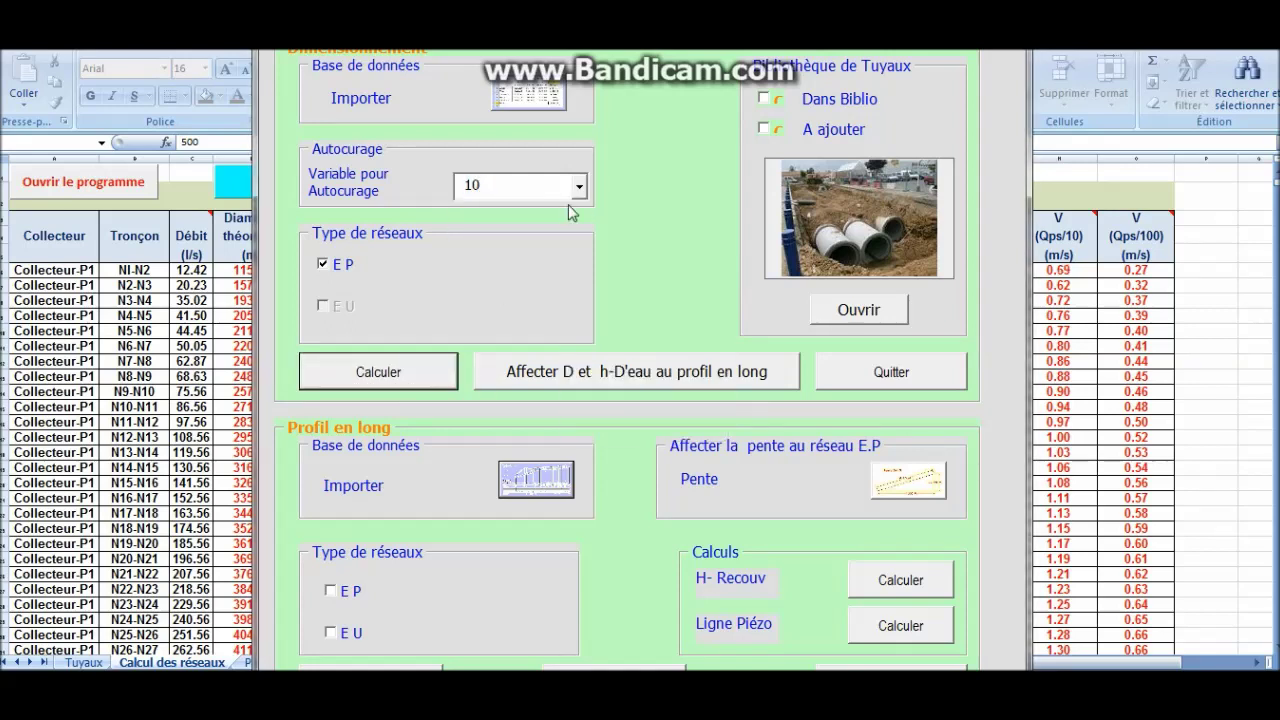
Recalculate the E P sizing with Autocurage variable 100 and close the program form.
{"action": "left_click", "coordinate": [581, 190]}
{"action": "left_click", "coordinate": [579, 187]}
{"action": "left_click", "coordinate": [516, 243]}
{"action": "left_click", "coordinate": [455, 380]}
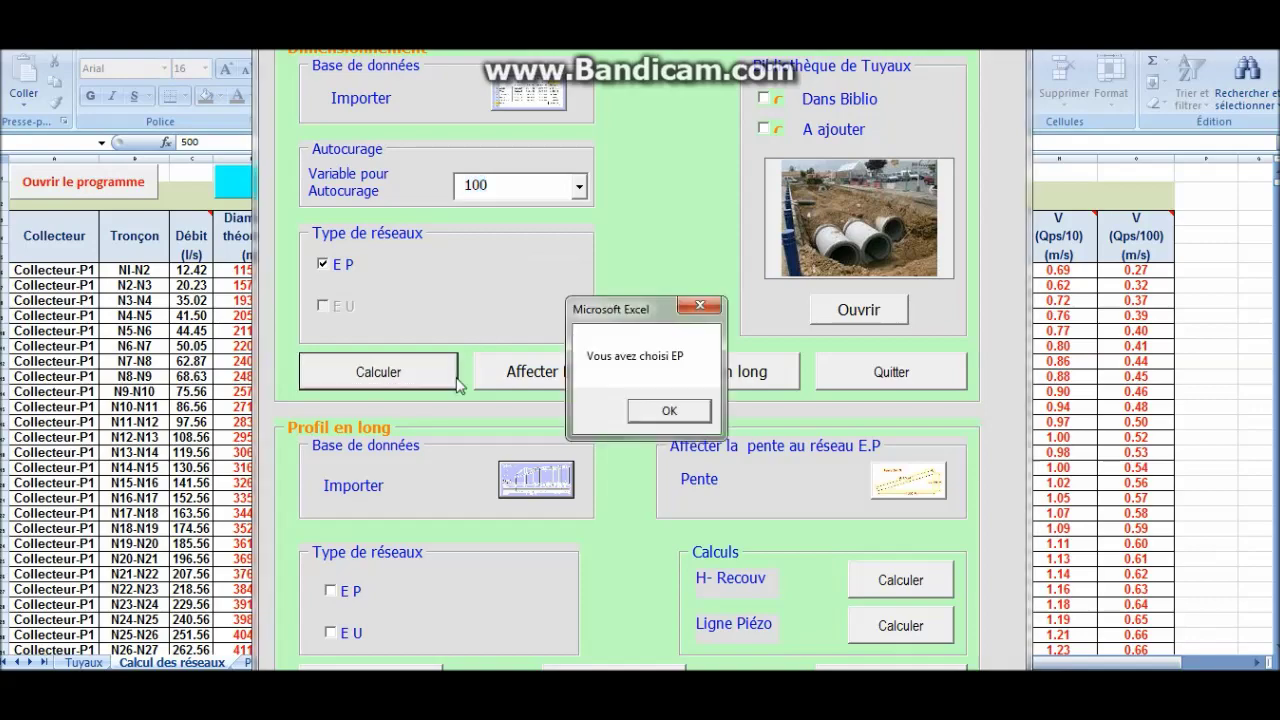
{"action": "left_click", "coordinate": [669, 411]}
{"action": "left_click", "coordinate": [891, 374]}
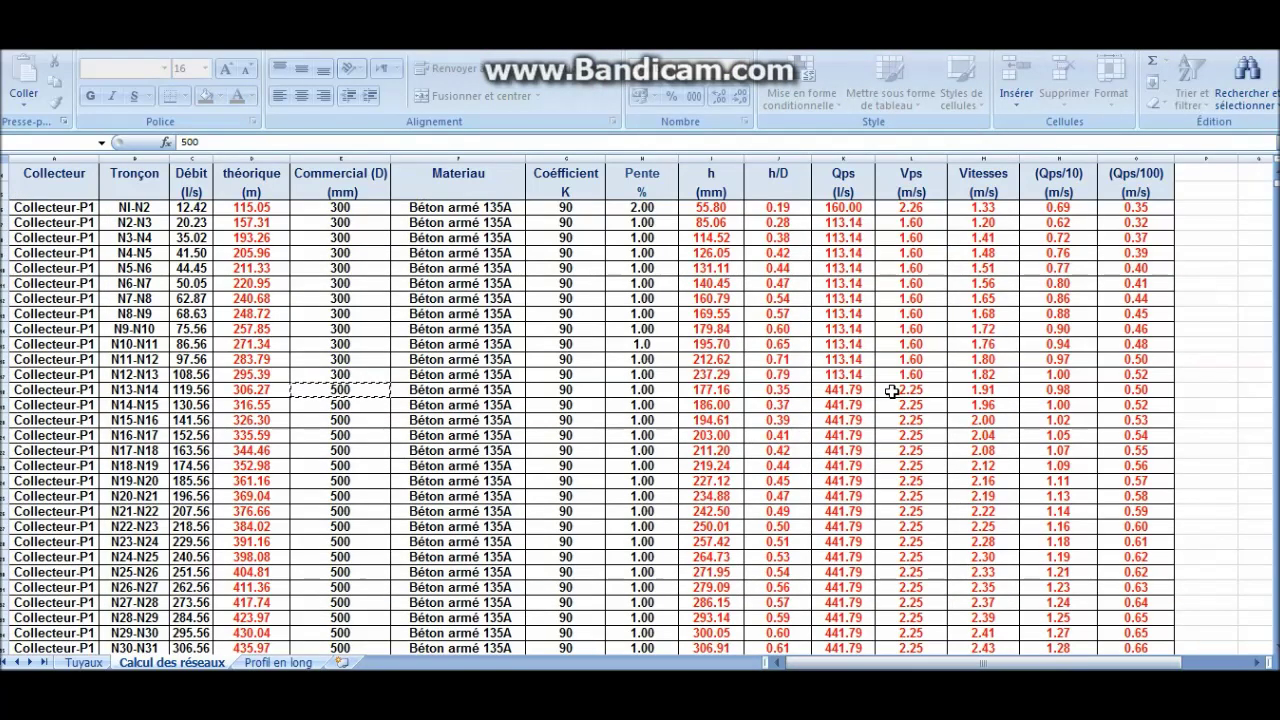
Review the Profil en long table and the recalculated E P sizing results in the Calcul des réseaux sheet.
{"action": "left_click", "coordinate": [282, 663]}
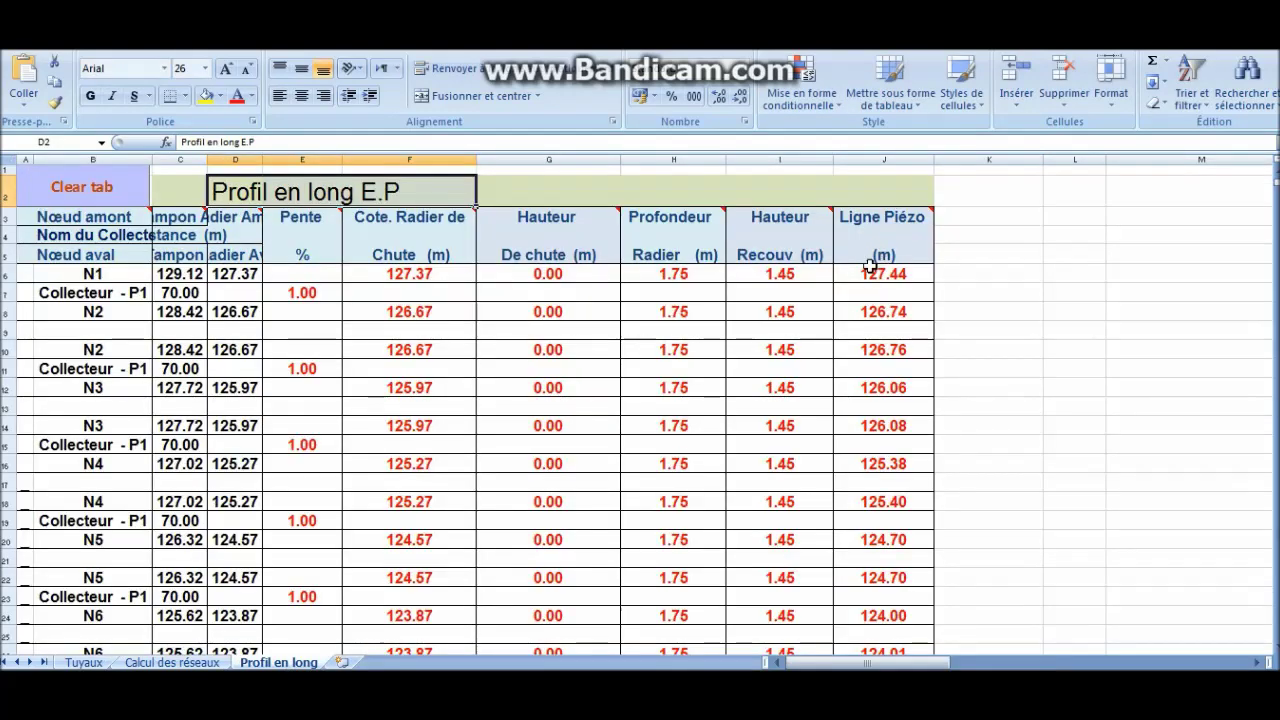
{"action": "scroll", "coordinate": [877, 254], "scroll_direction": "down", "scroll_amount": 6}
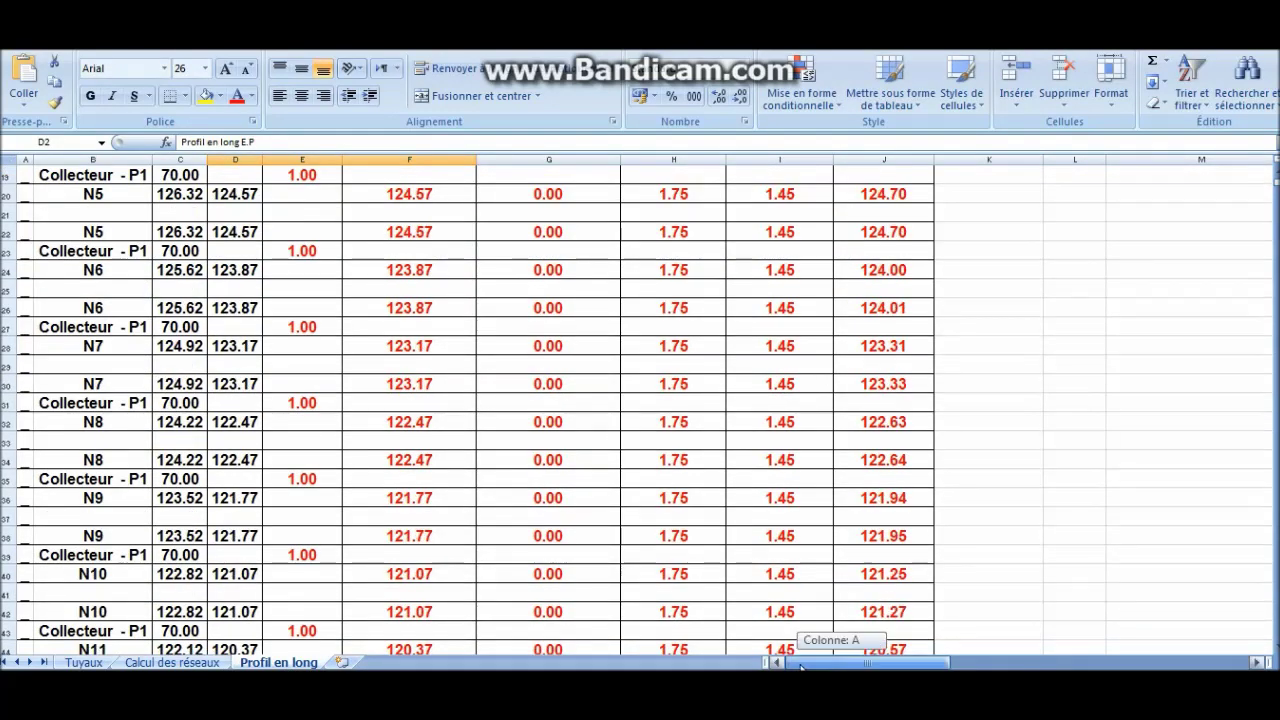
{"action": "scroll", "coordinate": [436, 481], "scroll_direction": "up", "scroll_amount": 1}
{"action": "left_click", "coordinate": [172, 663]}
{"action": "scroll", "coordinate": [657, 366], "scroll_direction": "up", "scroll_amount": 1}
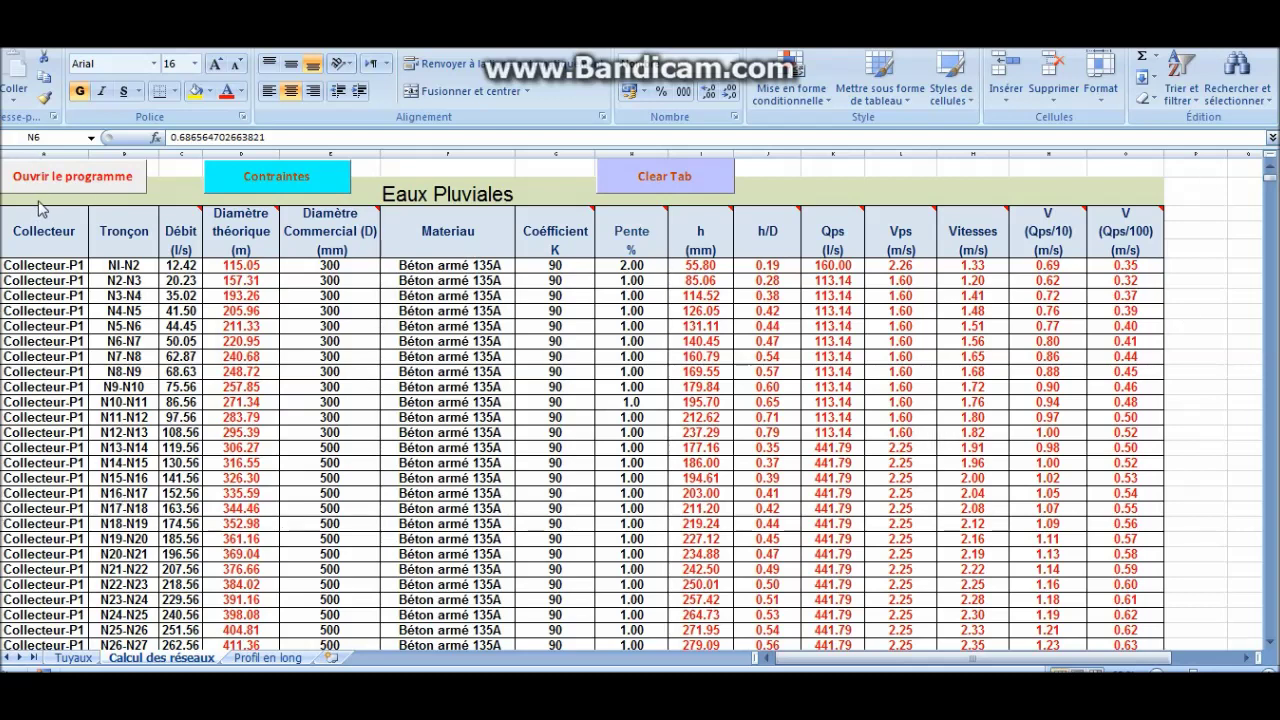
Copy the full Eaux Pluviales results table from Calcul des réseaux into a new Excel workbook, starting at cell A1.
{"action": "left_click", "coordinate": [162, 191]}
{"action": "left_click_drag", "start_coordinate": [33, 200], "coordinate": [1108, 471]}
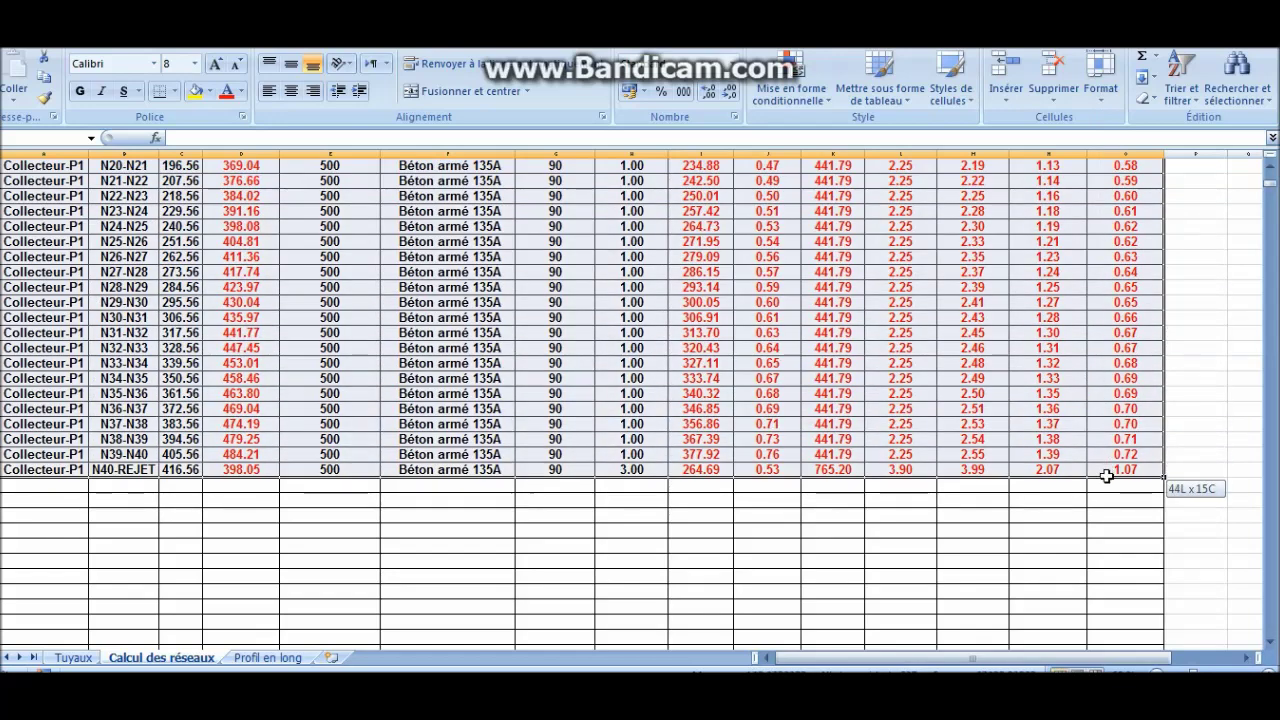
{"action": "right_click", "coordinate": [720, 256]}
{"action": "left_click", "coordinate": [798, 288]}
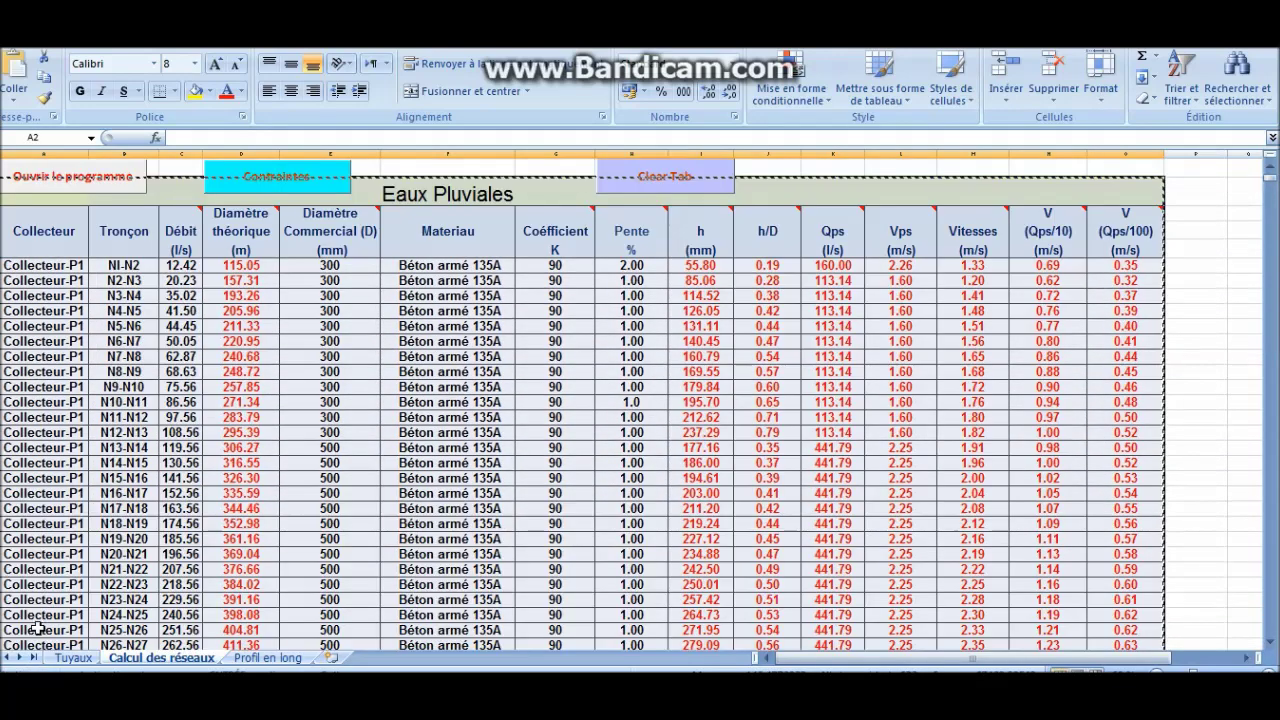
{"action": "left_click", "coordinate": [14, 682]}
{"action": "left_click", "coordinate": [72, 262]}
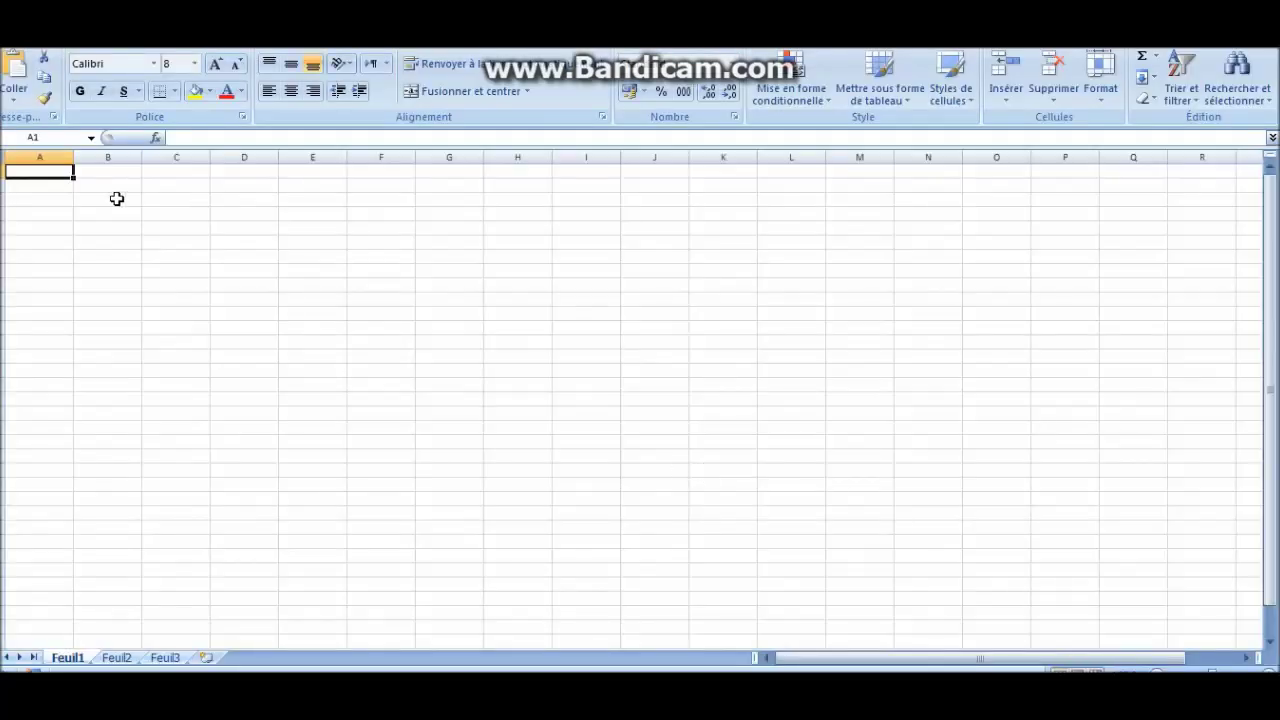
{"action": "right_click", "coordinate": [60, 173]}
{"action": "left_click", "coordinate": [108, 226]}
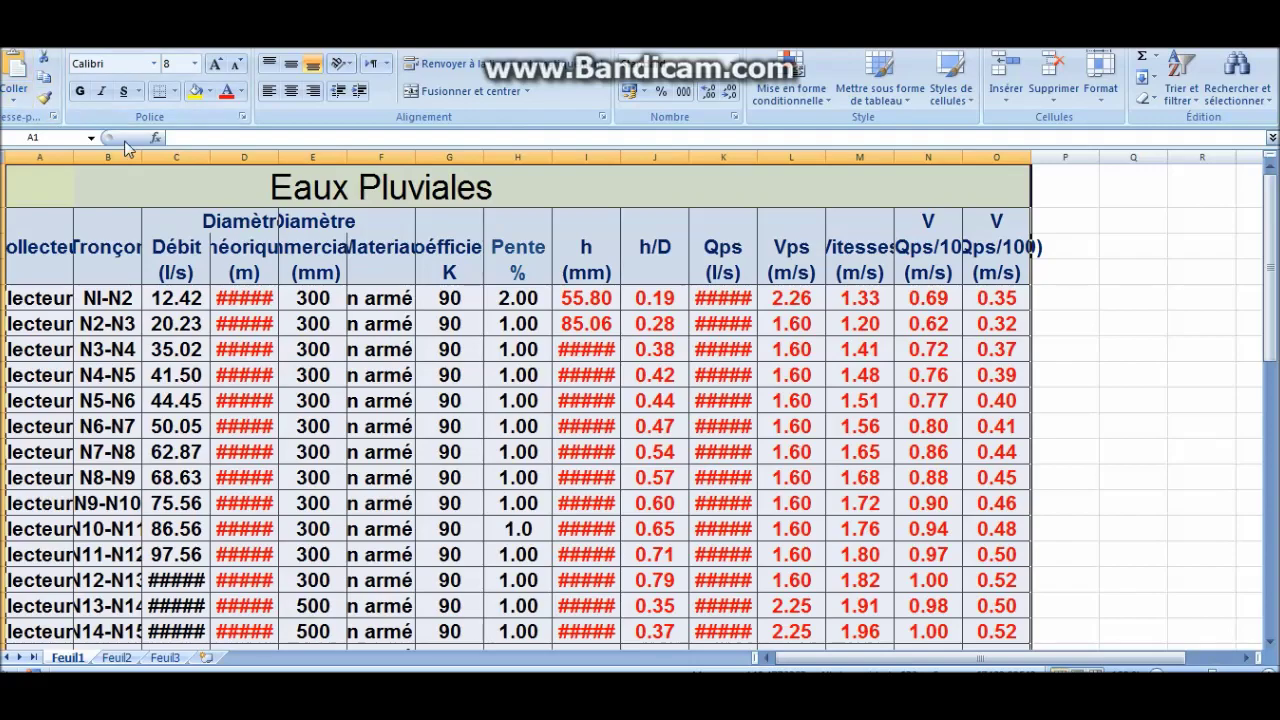
Widen the columns of the pasted Eaux Pluviales table so that their headings and values fit.
{"action": "left_click_drag", "start_coordinate": [1212, 673], "coordinate": [1199, 673]}
{"action": "left_click_drag", "start_coordinate": [59, 156], "coordinate": [667, 193]}
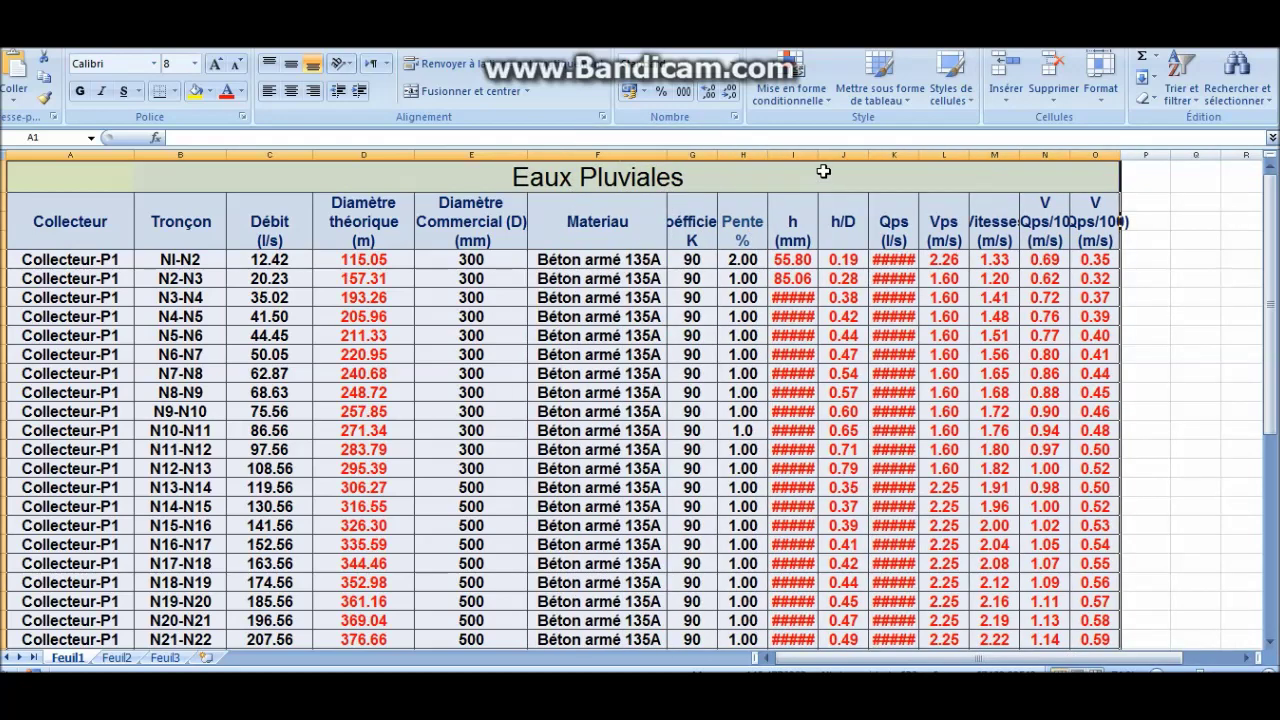
{"action": "left_click_drag", "start_coordinate": [818, 156], "coordinate": [879, 172]}
{"action": "left_click_drag", "start_coordinate": [983, 158], "coordinate": [1020, 173]}
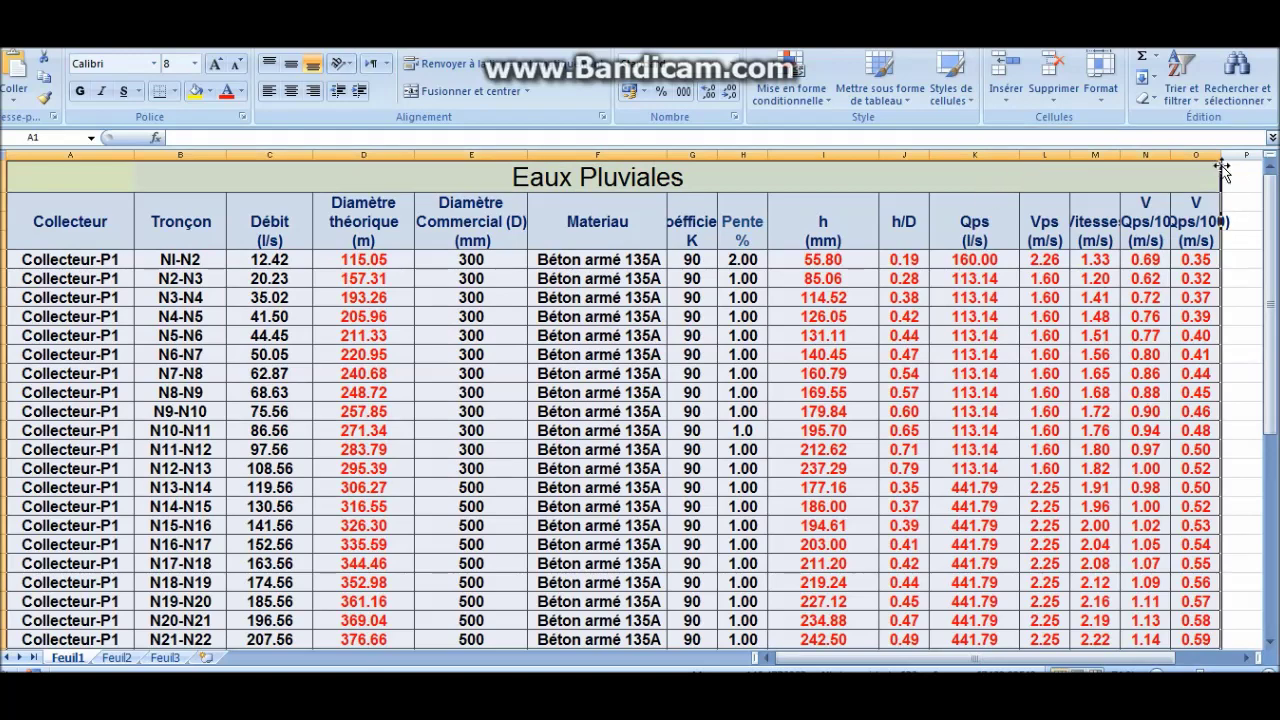
{"action": "left_click_drag", "start_coordinate": [1219, 157], "coordinate": [1248, 160]}
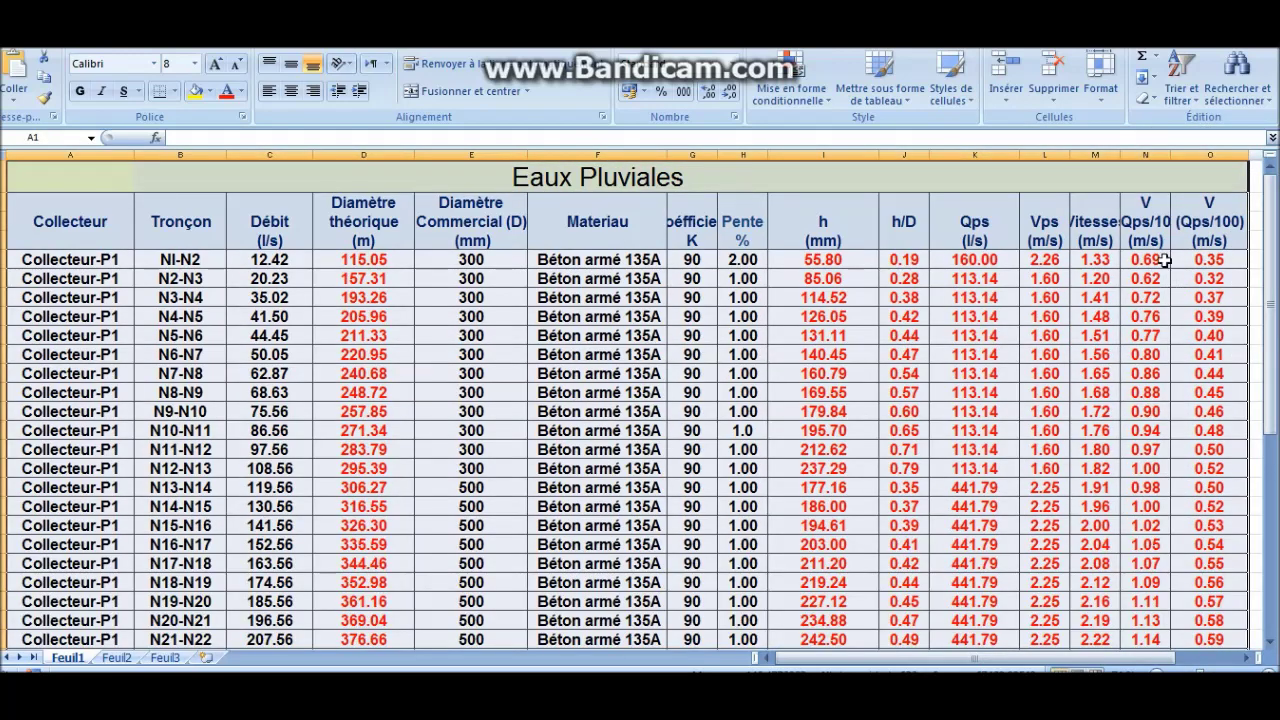
{"action": "left_click_drag", "start_coordinate": [1118, 162], "coordinate": [1170, 162]}
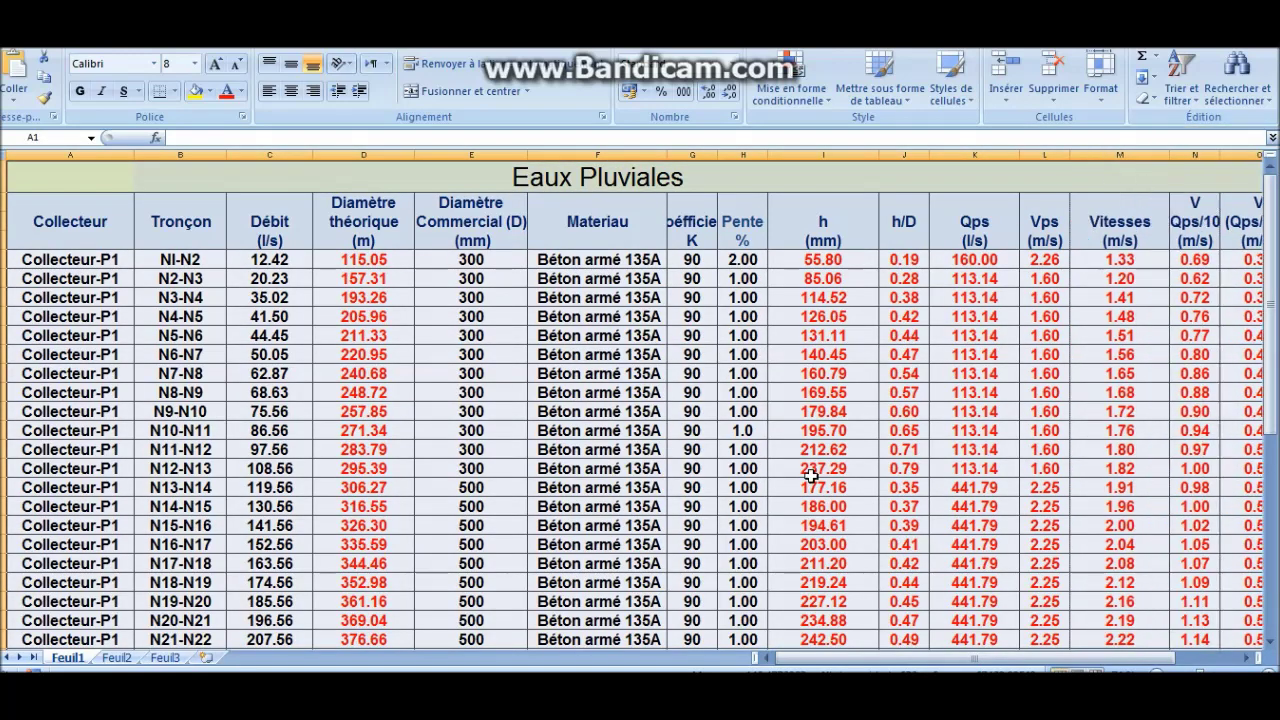
{"action": "mouse_move", "coordinate": [832, 658]}
{"action": "left_mouse_down"}
{"action": "mouse_move", "coordinate": [894, 659]}
{"action": "mouse_move", "coordinate": [824, 659]}
{"action": "left_mouse_up"}
{"action": "left_click", "coordinate": [302, 468]}
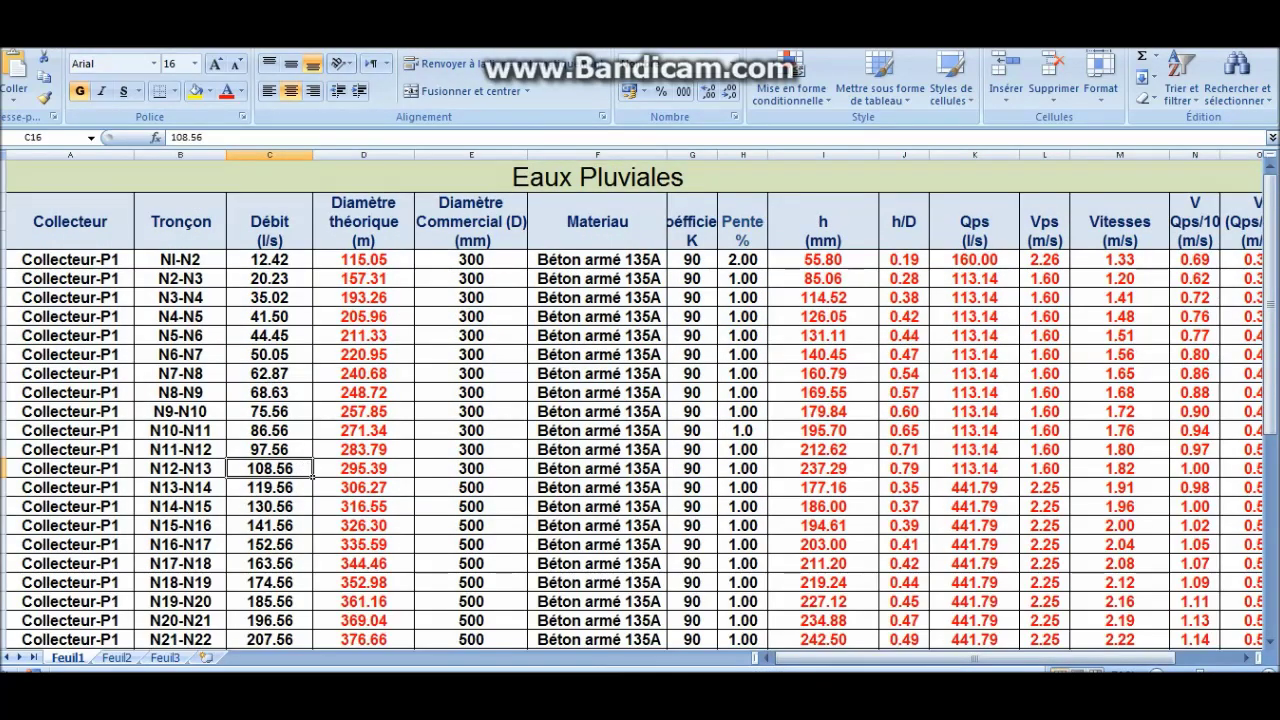
Save the workbook in the desktop folder projet as note de calcul de dimensionnement.xlsx, replacing the existing file.
{"action": "left_click", "coordinate": [10, 24]}
{"action": "left_click", "coordinate": [84, 192]}
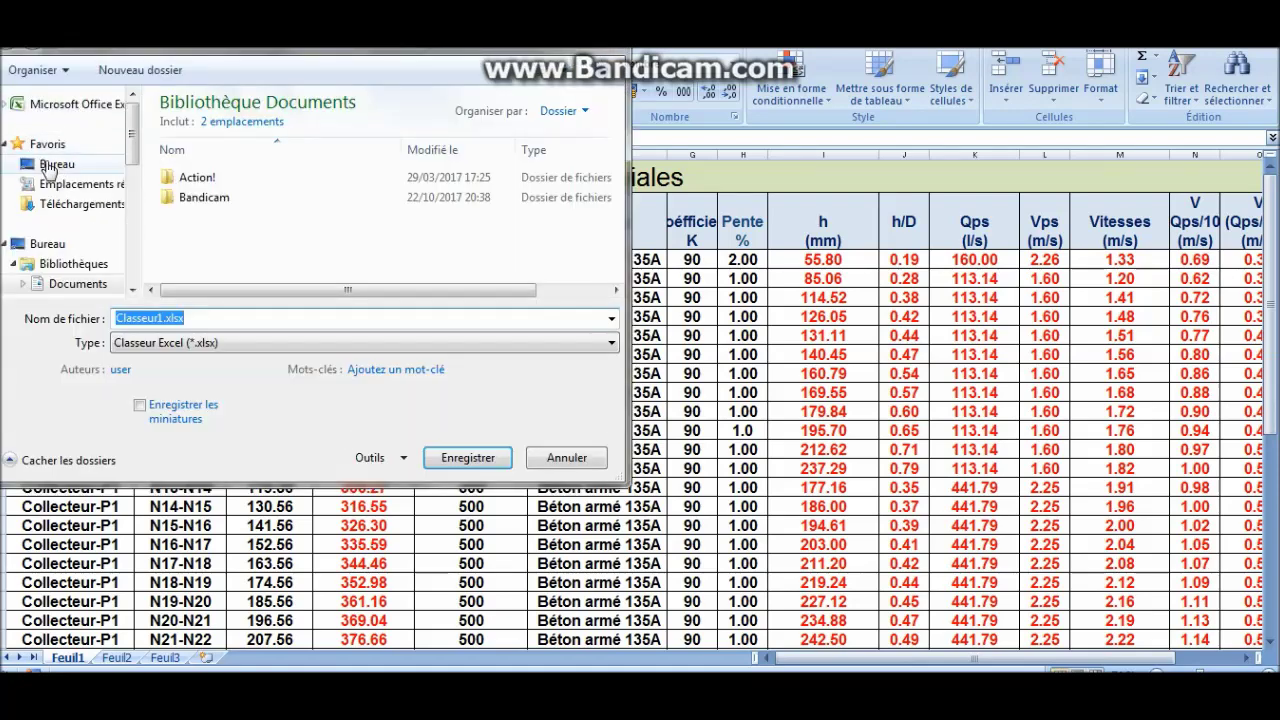
{"action": "left_click", "coordinate": [57, 163]}
{"action": "left_click_drag", "start_coordinate": [620, 142], "coordinate": [622, 294]}
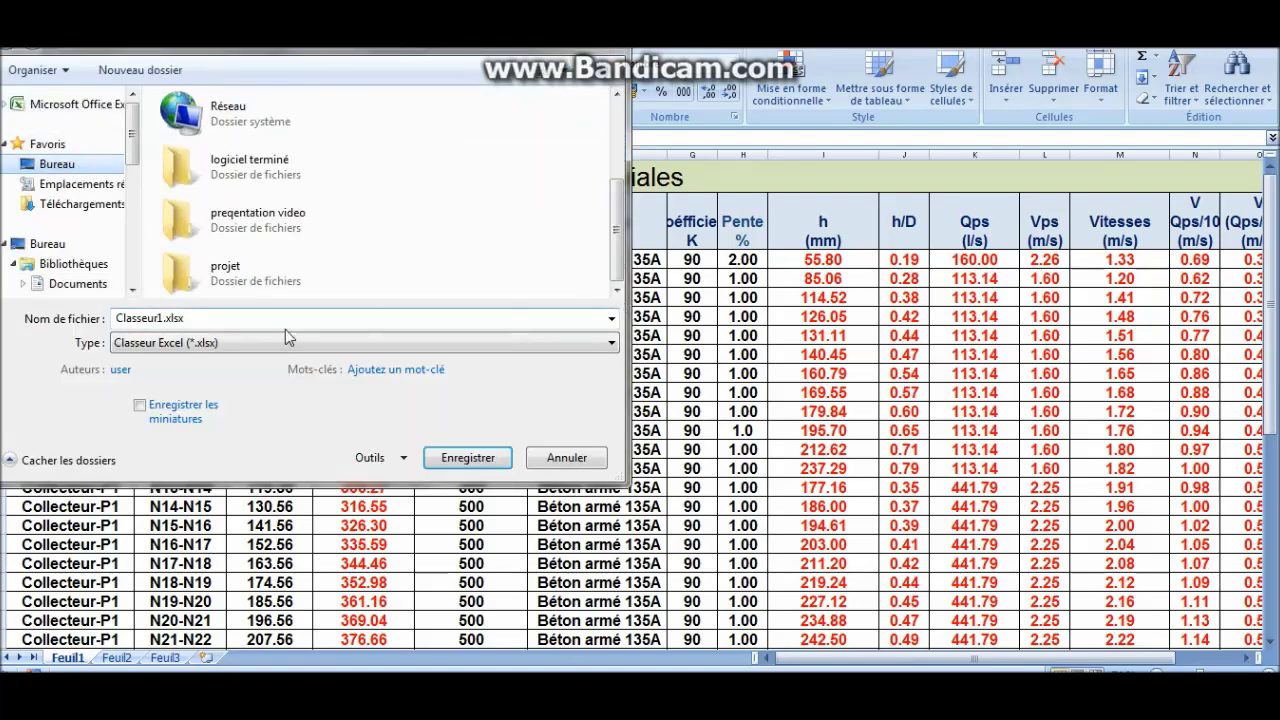
{"action": "left_click", "coordinate": [241, 279]}
{"action": "double_click", "coordinate": [241, 279]}
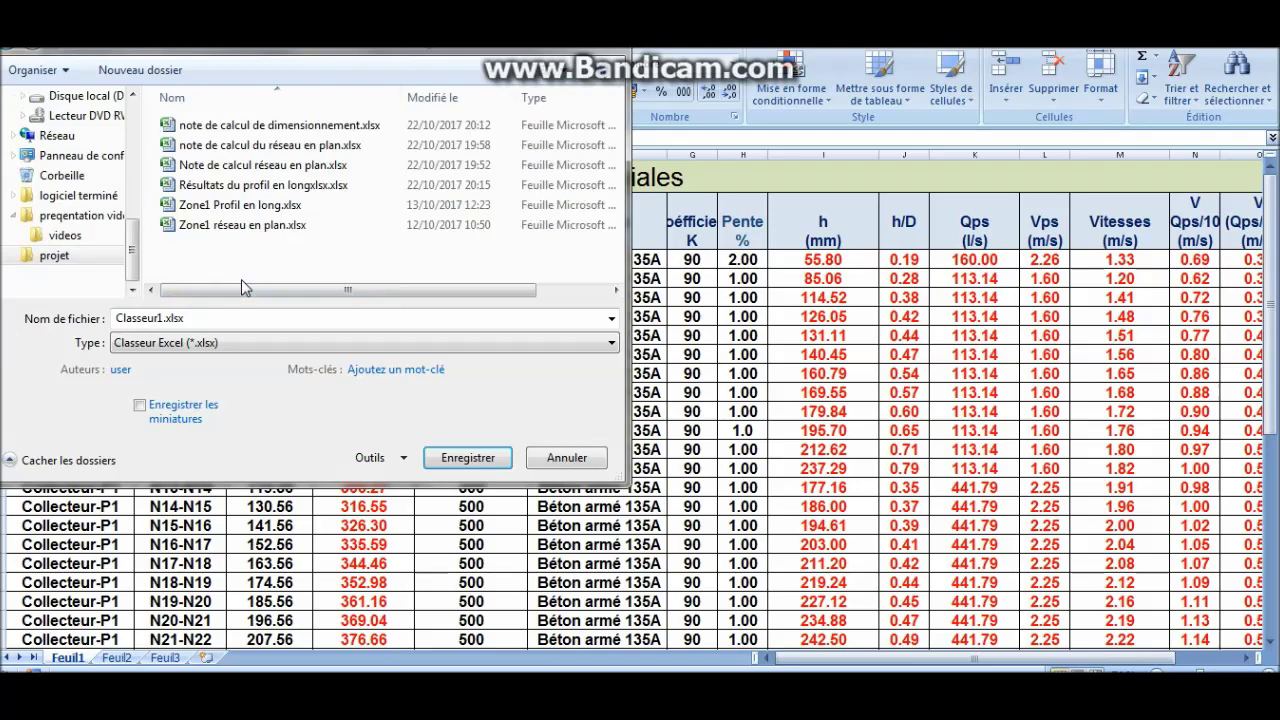
{"action": "left_click", "coordinate": [297, 128]}
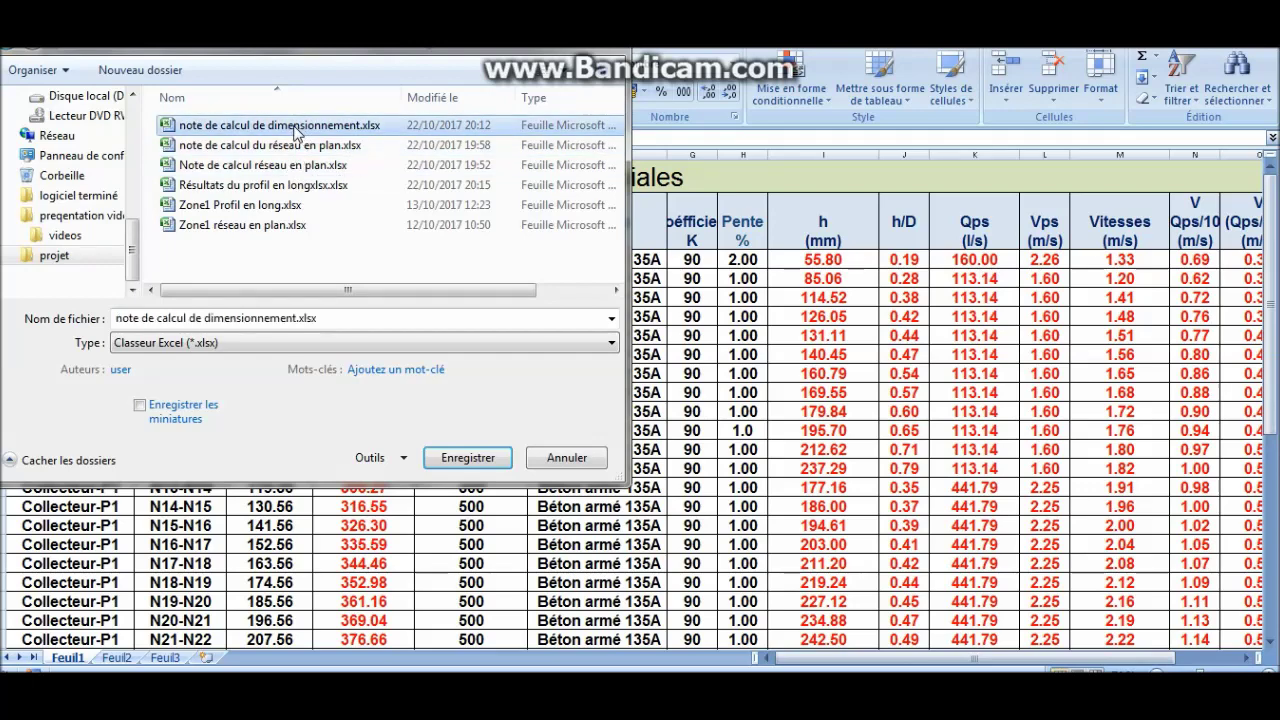
{"action": "left_click", "coordinate": [449, 459]}
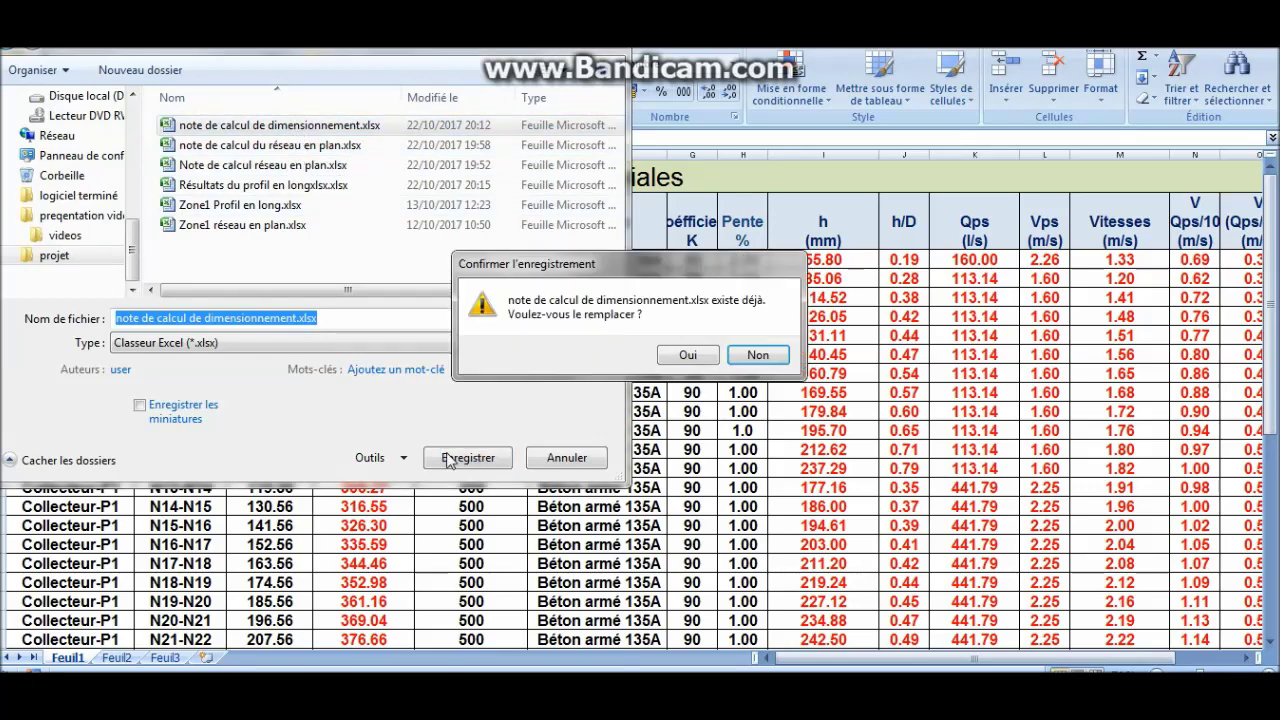
{"action": "left_click", "coordinate": [682, 357]}
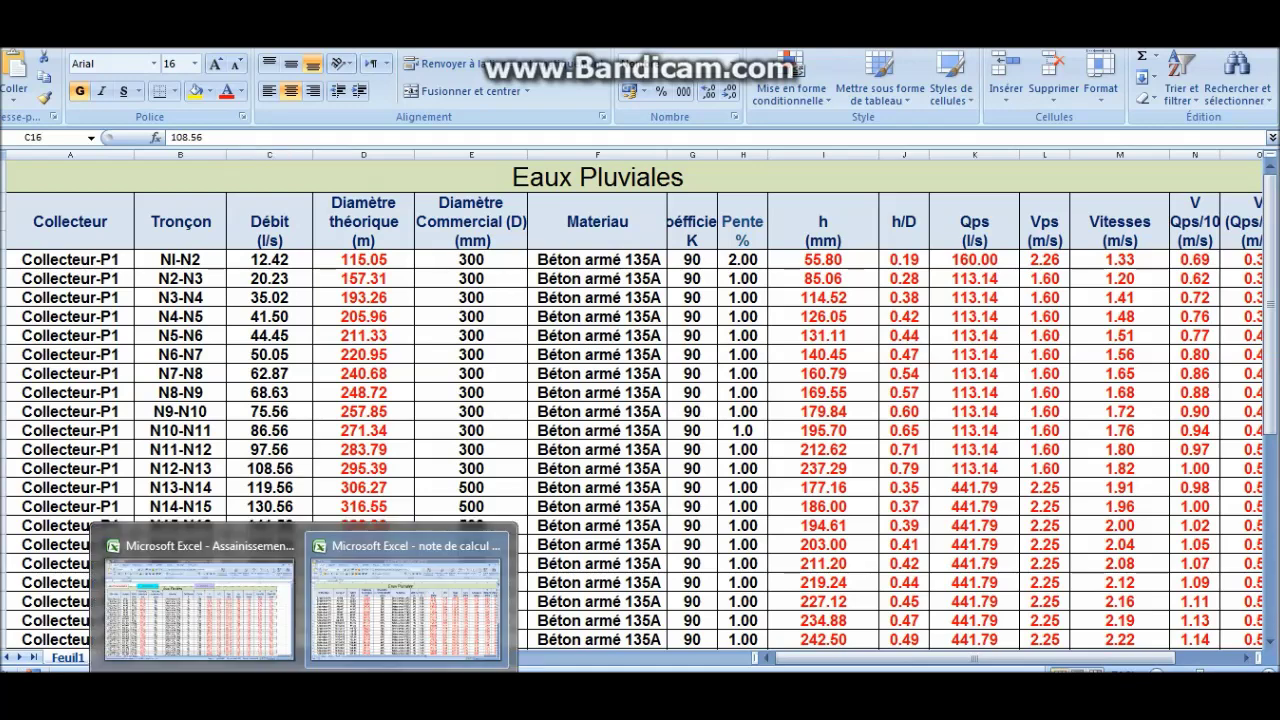
Switch back to the Assainissement workbook and widen the columns of the Profil en long E.P table.
{"action": "left_click", "coordinate": [219, 630]}
{"action": "left_click", "coordinate": [268, 658]}
{"action": "left_click", "coordinate": [398, 573]}
{"action": "left_click_drag", "start_coordinate": [198, 156], "coordinate": [257, 178]}
{"action": "left_click_drag", "start_coordinate": [142, 156], "coordinate": [197, 156]}
{"action": "left_click_drag", "start_coordinate": [370, 155], "coordinate": [451, 178]}
{"action": "left_click_drag", "start_coordinate": [312, 156], "coordinate": [396, 180]}
{"action": "left_click_drag", "start_coordinate": [543, 157], "coordinate": [590, 178]}
{"action": "left_click_drag", "start_coordinate": [399, 155], "coordinate": [404, 156]}
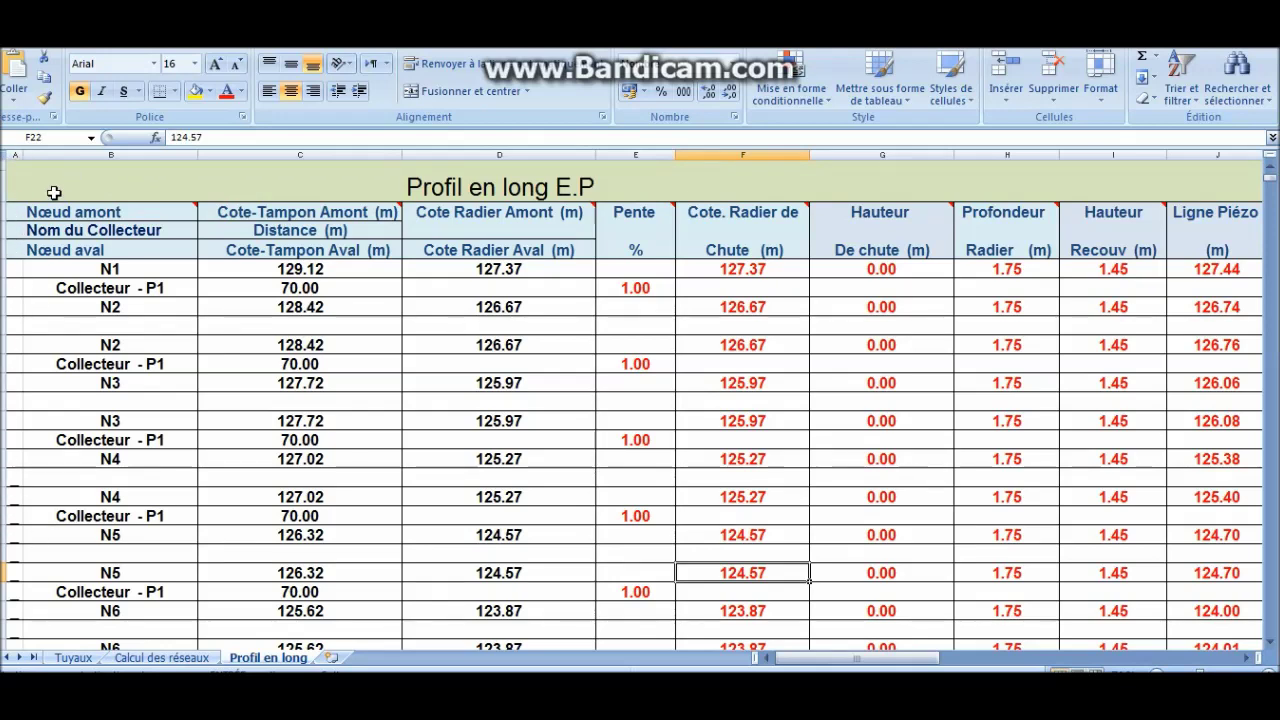
Copy the full Profil en long E.P table into a new Excel workbook, starting at cell A1.
{"action": "left_click_drag", "start_coordinate": [43, 171], "coordinate": [1042, 508]}
{"action": "right_click", "coordinate": [759, 261]}
{"action": "left_click", "coordinate": [812, 289]}
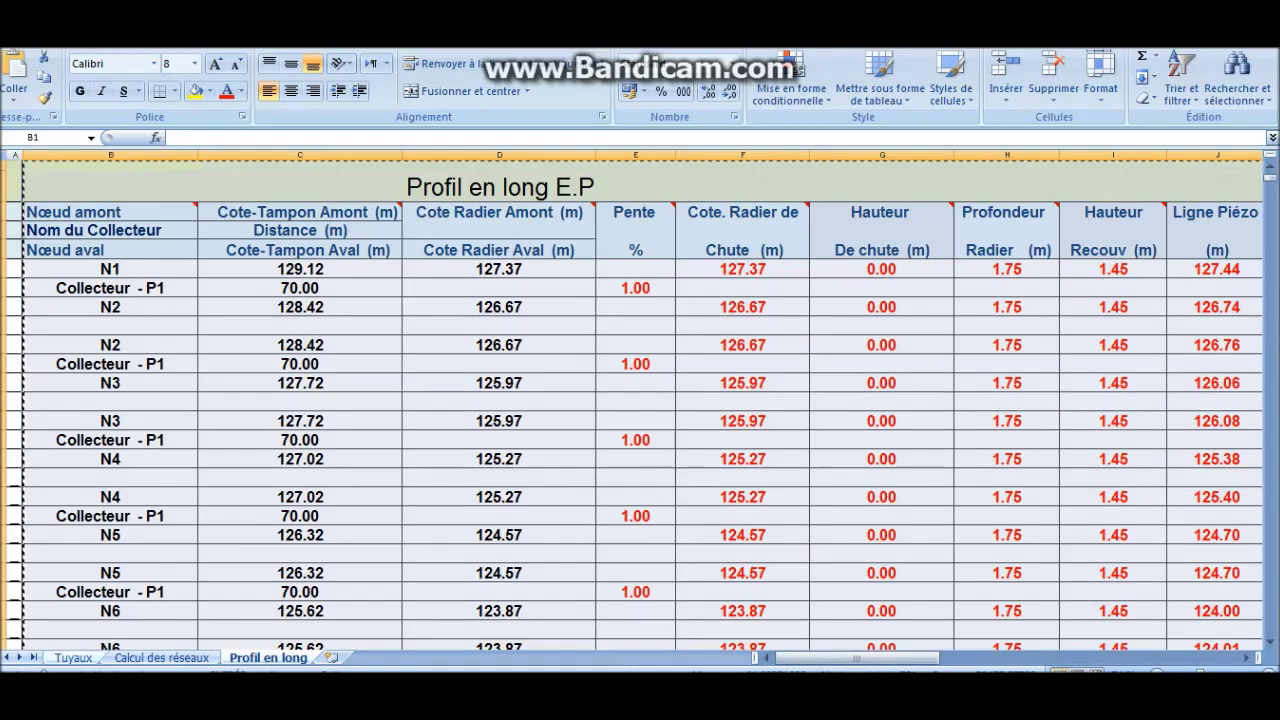
{"action": "key", "text": "super"}
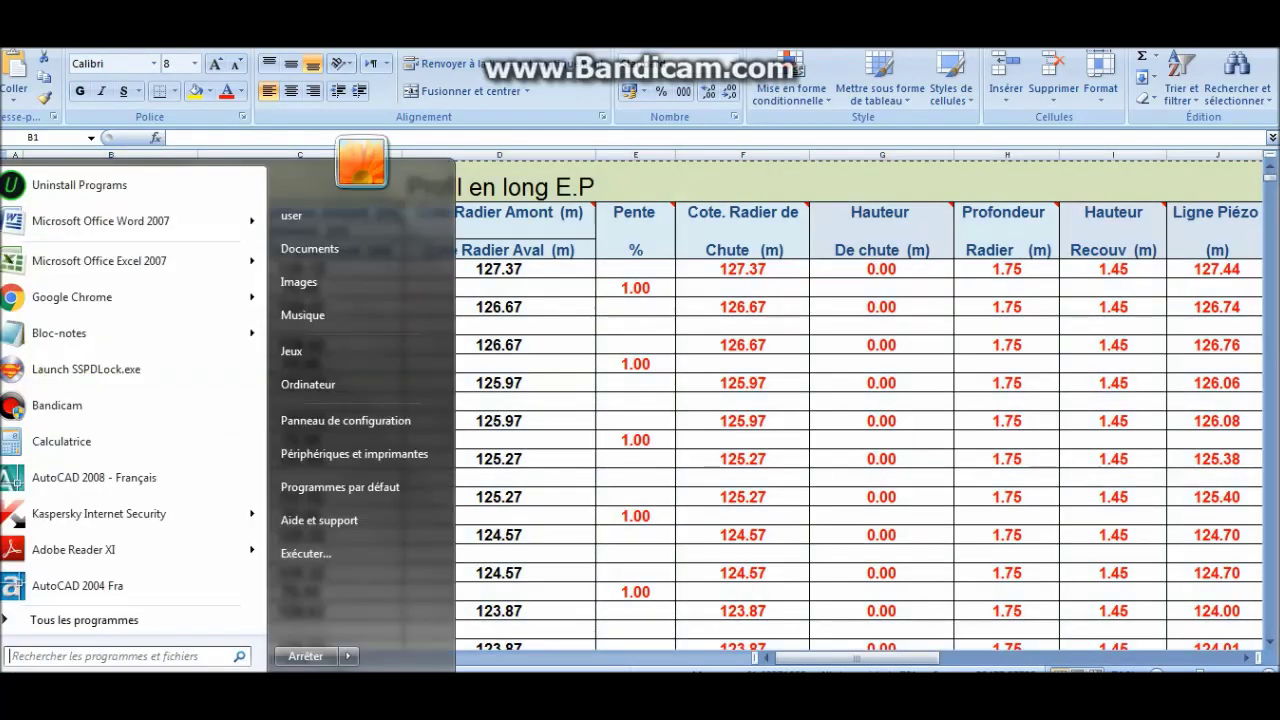
{"action": "left_click", "coordinate": [68, 262]}
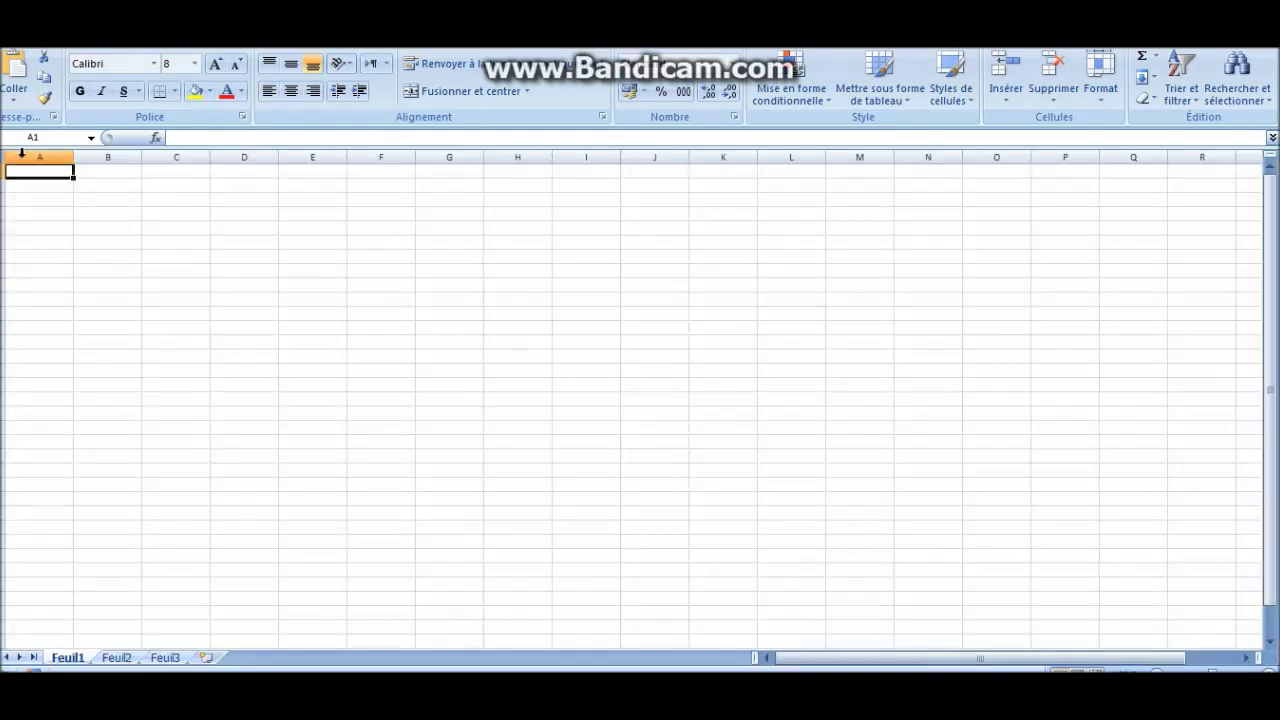
{"action": "right_click", "coordinate": [38, 175]}
{"action": "left_click", "coordinate": [98, 234]}
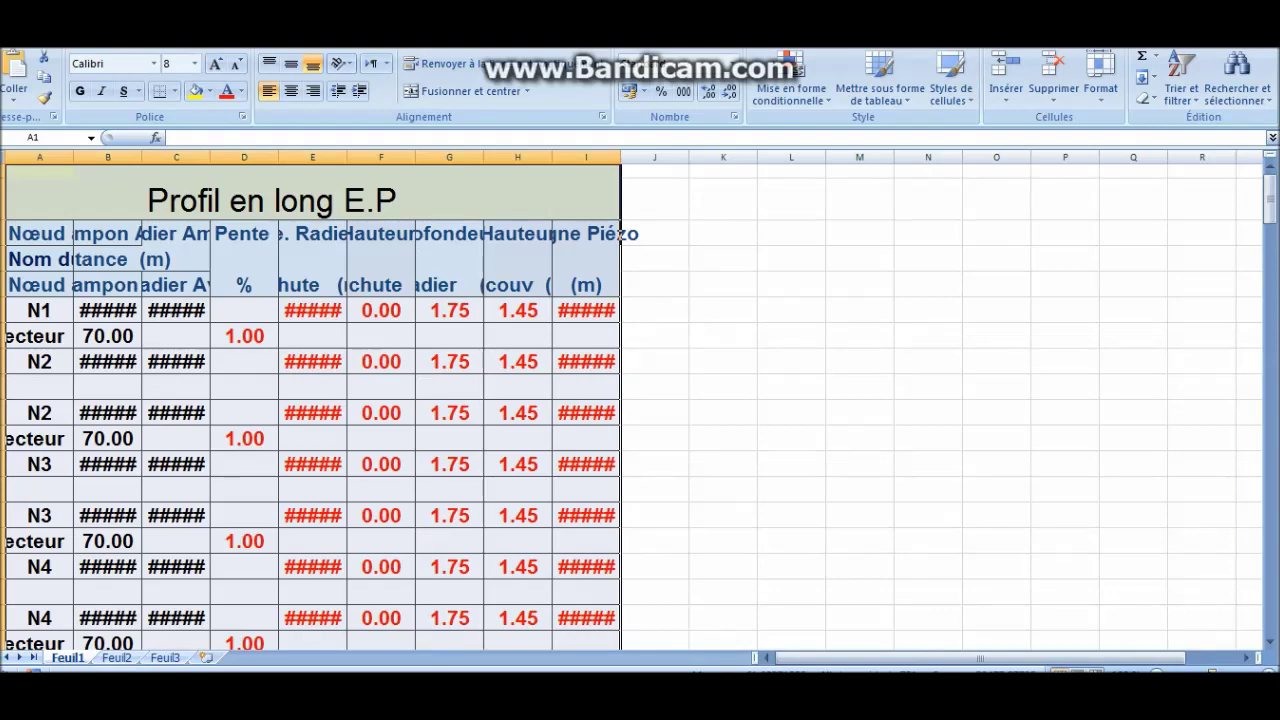
Adjust the column widths of the pasted Profil en long E.P table so that its elevations and headings are readable.
{"action": "scroll", "coordinate": [620, 233], "scroll_direction": "down", "scroll_amount": 2}
{"action": "left_click_drag", "start_coordinate": [59, 155], "coordinate": [277, 170]}
{"action": "left_click_drag", "start_coordinate": [107, 153], "coordinate": [188, 192]}
{"action": "left_click_drag", "start_coordinate": [414, 153], "coordinate": [712, 191]}
{"action": "left_click_drag", "start_coordinate": [770, 157], "coordinate": [860, 158]}
{"action": "left_click_drag", "start_coordinate": [602, 159], "coordinate": [543, 171]}
{"action": "left_click_drag", "start_coordinate": [969, 156], "coordinate": [1048, 178]}
{"action": "left_click_drag", "start_coordinate": [1046, 157], "coordinate": [1013, 157]}
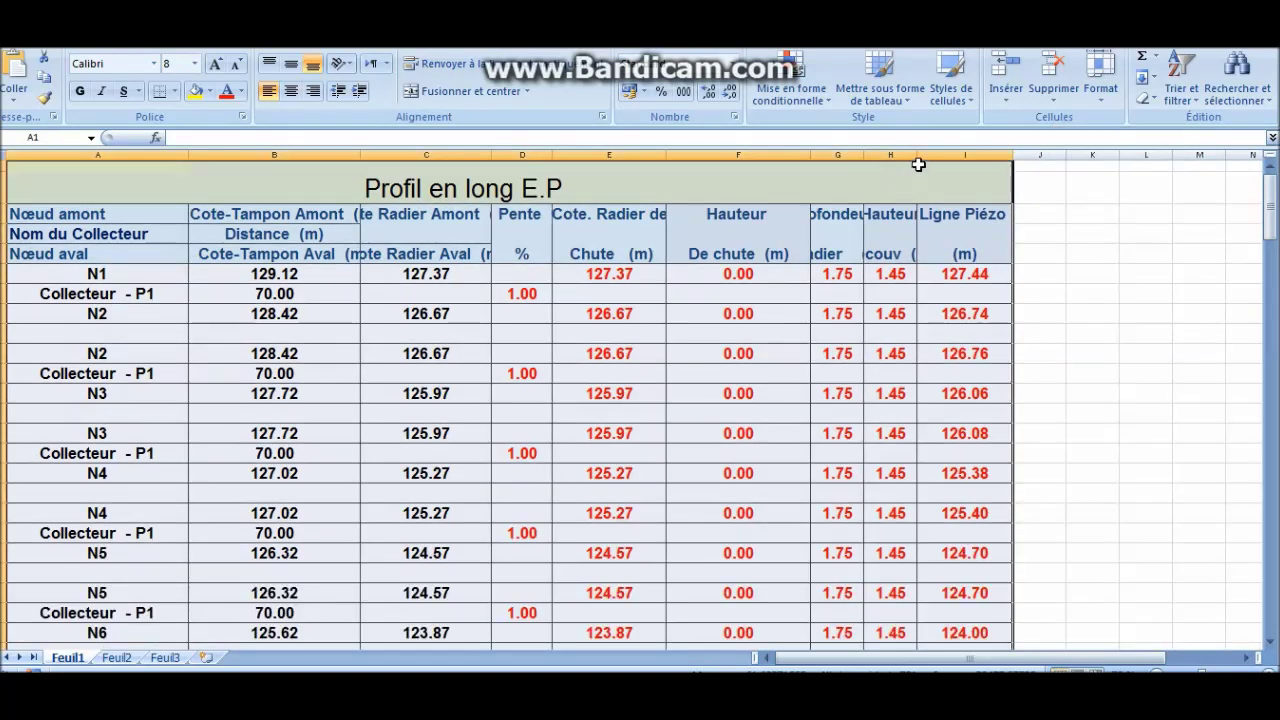
{"action": "left_click_drag", "start_coordinate": [917, 160], "coordinate": [967, 188]}
{"action": "left_click_drag", "start_coordinate": [862, 157], "coordinate": [930, 188]}
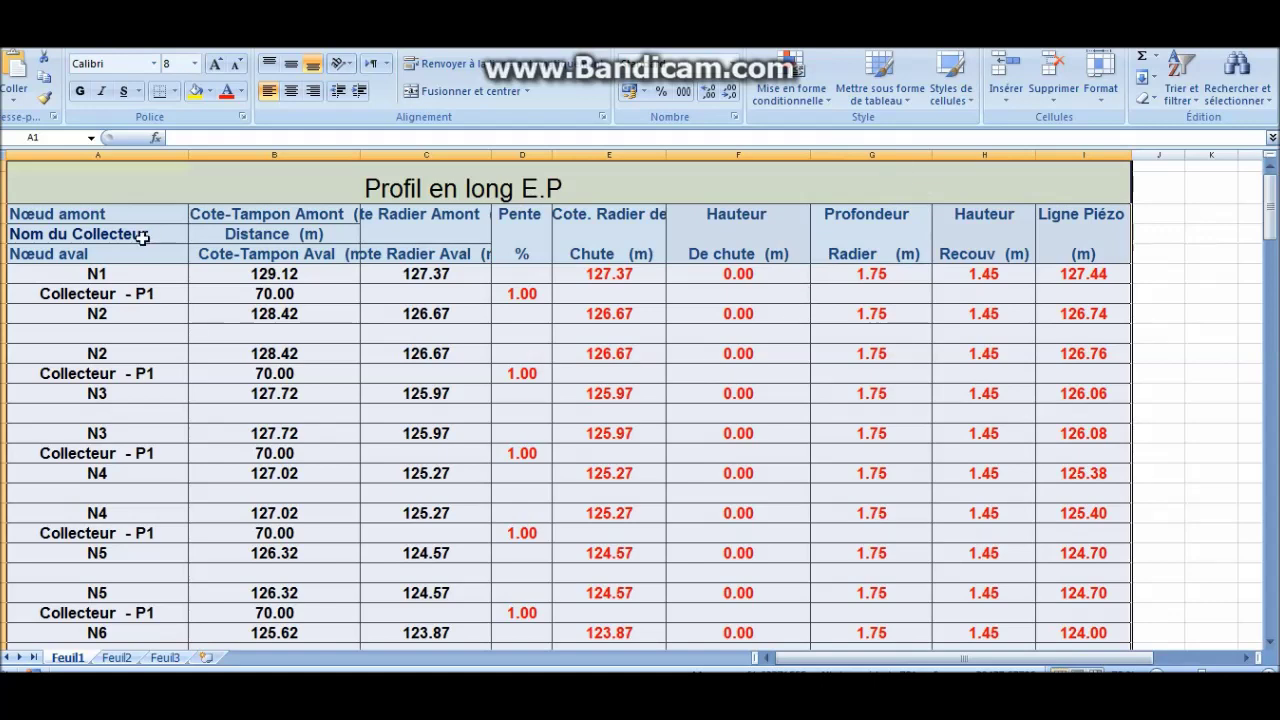
{"action": "left_click", "coordinate": [755, 404]}
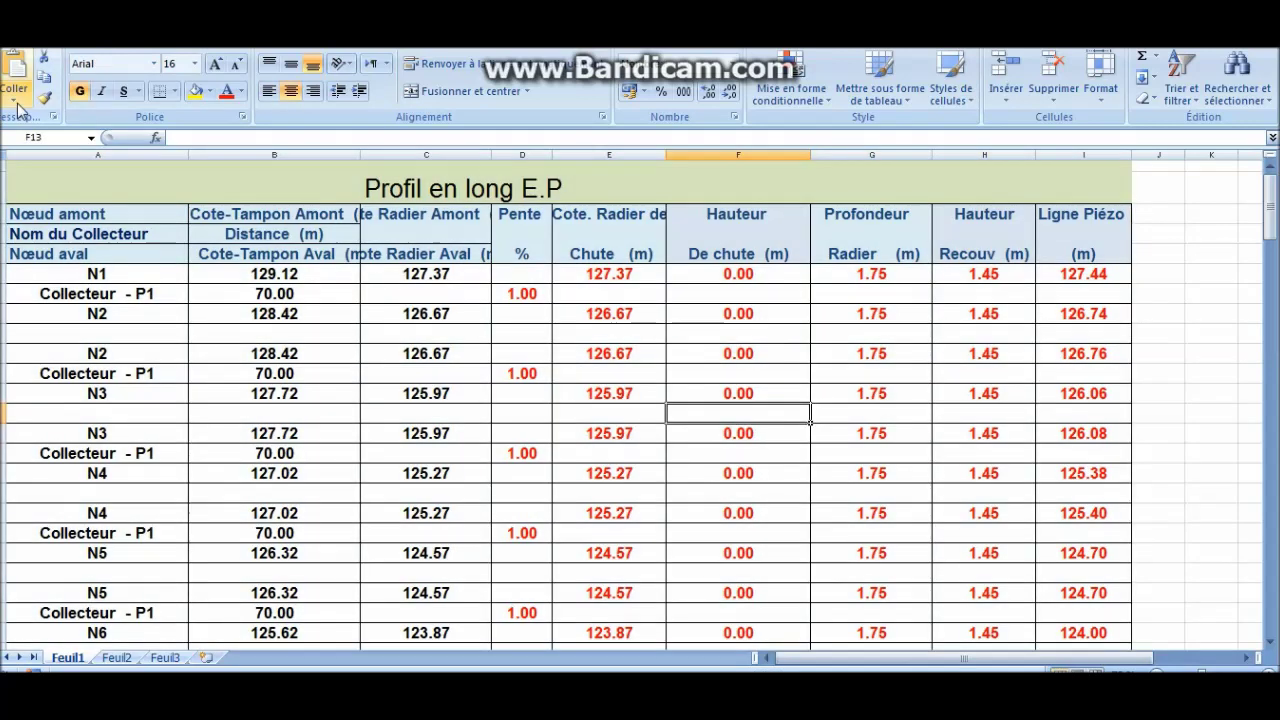
Save the workbook in the desktop folder projet as Résultats du profil en longxlsx.xlsx, replacing the existing file.
{"action": "left_click", "coordinate": [22, 50]}
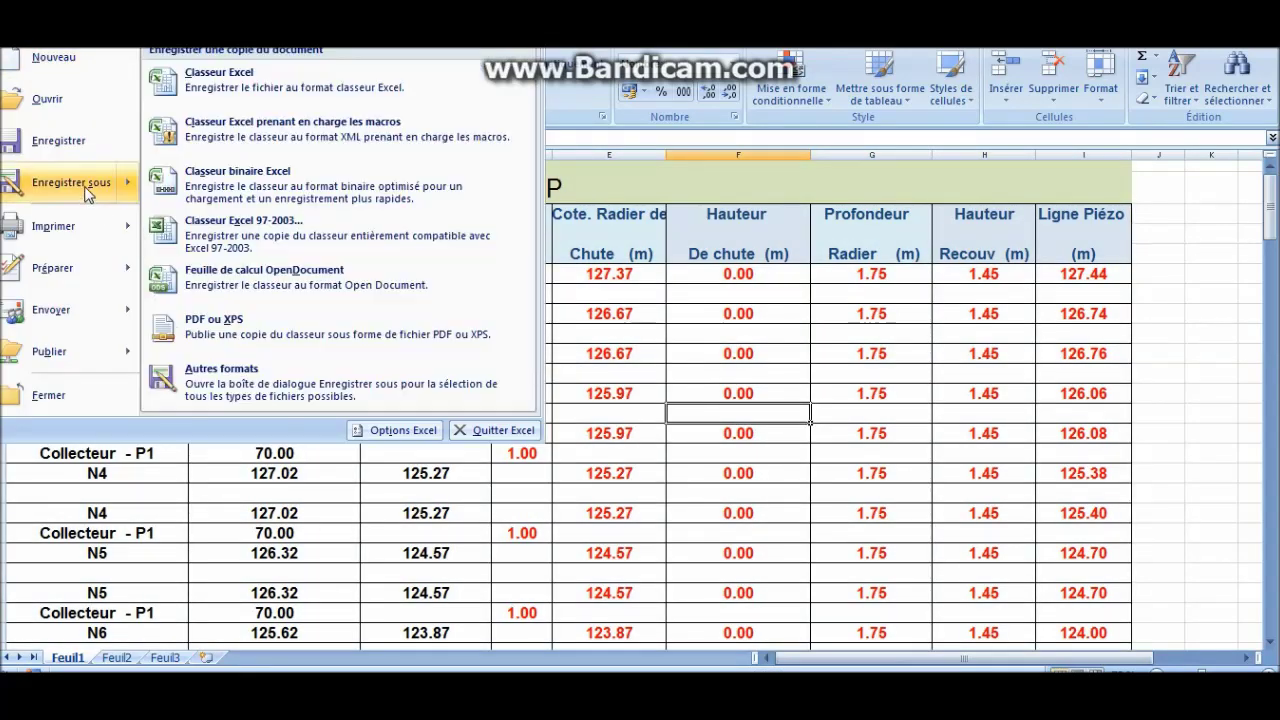
{"action": "left_click", "coordinate": [86, 186]}
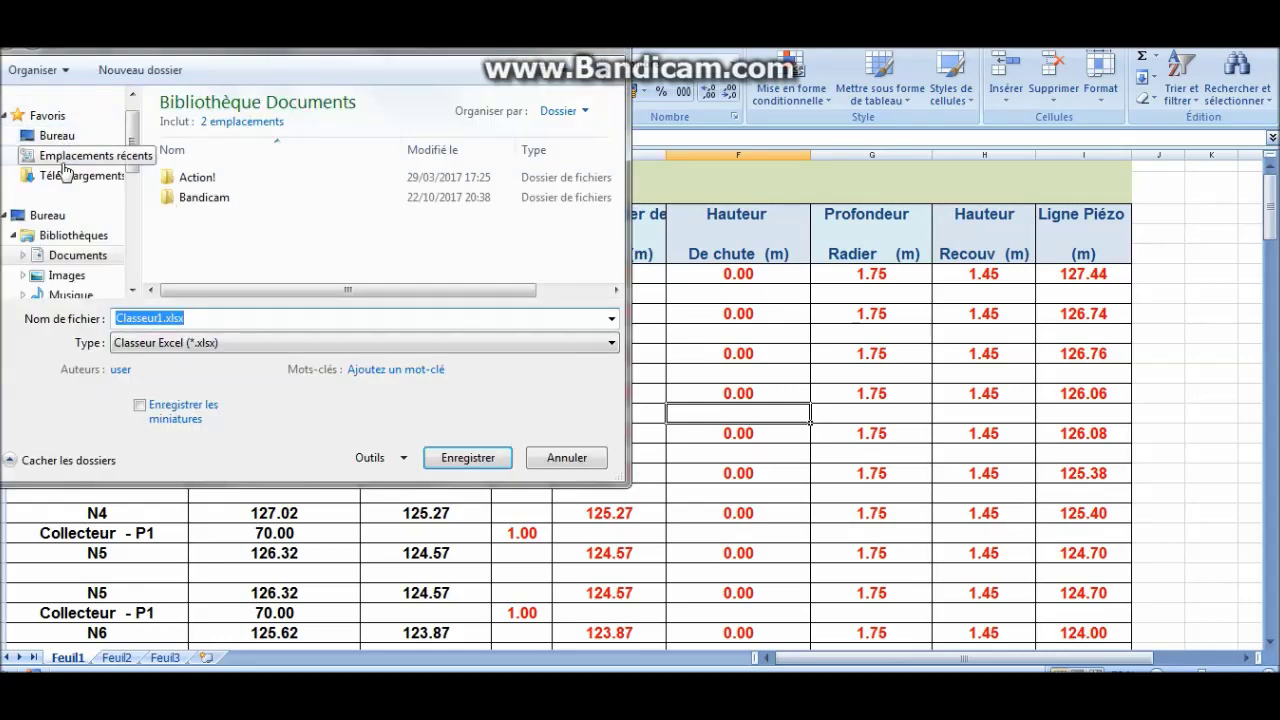
{"action": "left_click", "coordinate": [57, 135]}
{"action": "scroll", "coordinate": [470, 200], "scroll_direction": "down", "scroll_amount": 3}
{"action": "double_click", "coordinate": [284, 275]}
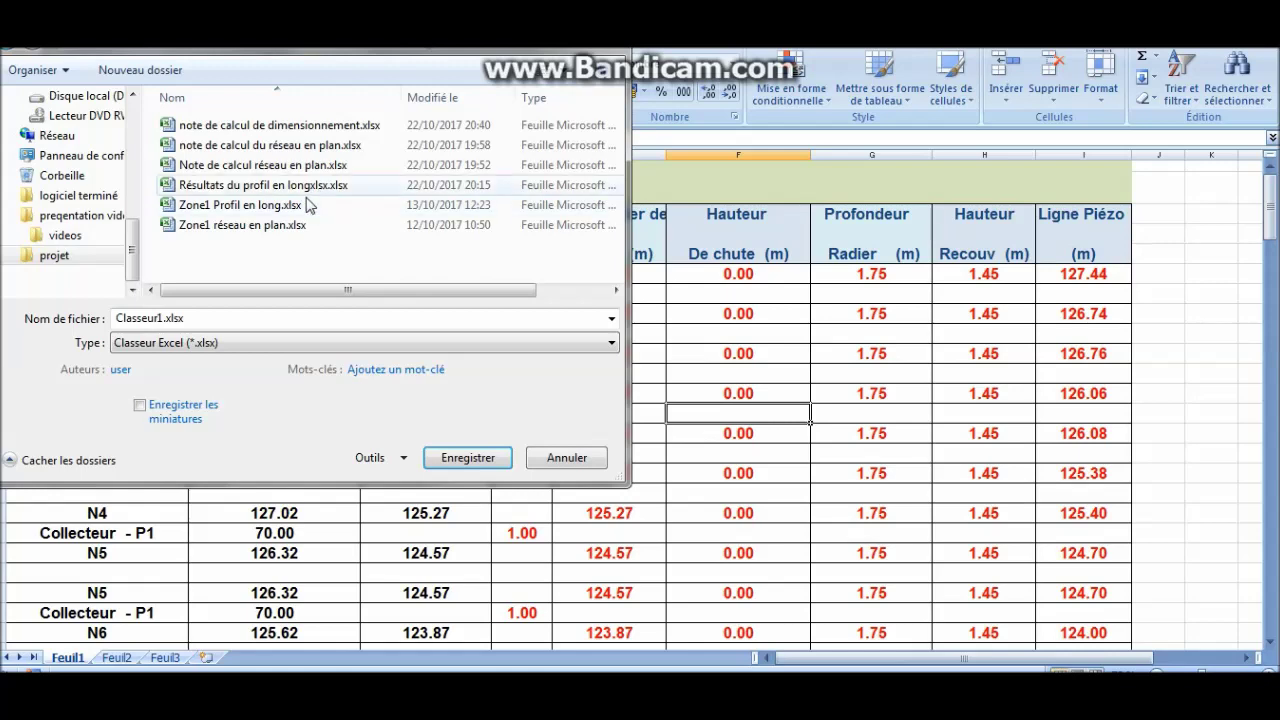
{"action": "left_click", "coordinate": [244, 186]}
{"action": "left_click", "coordinate": [455, 450]}
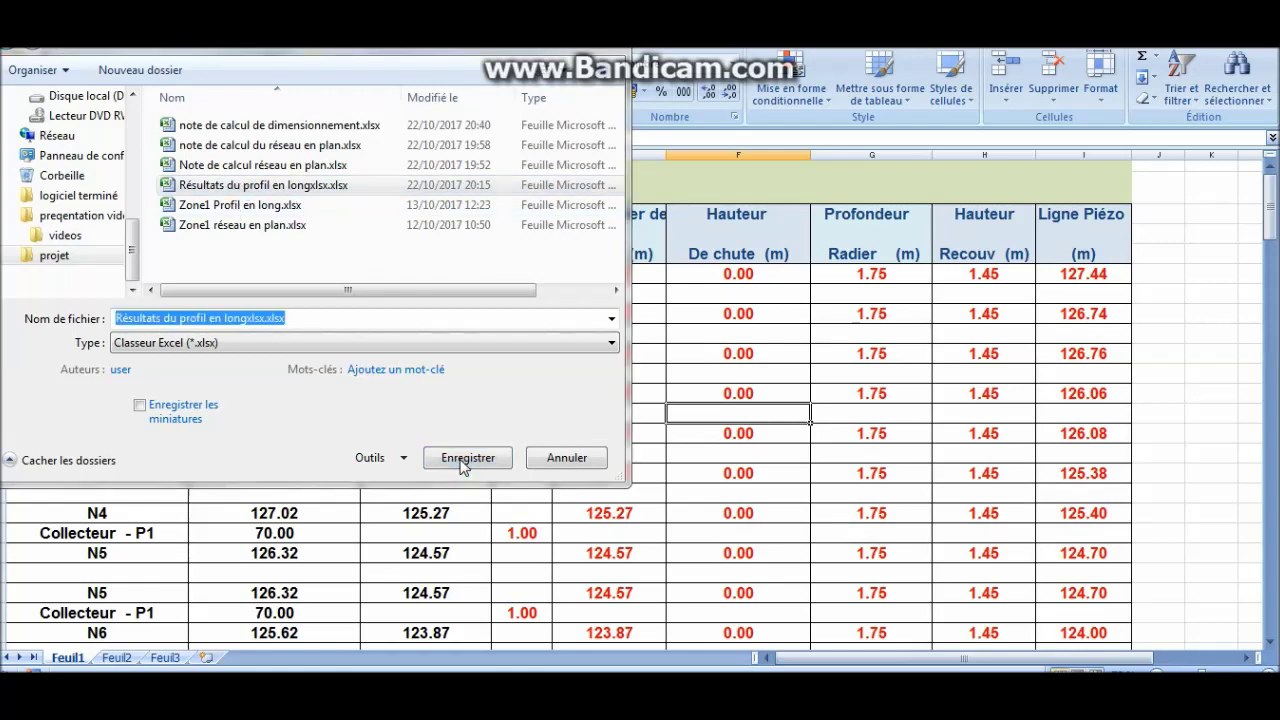
{"action": "left_click", "coordinate": [686, 354]}
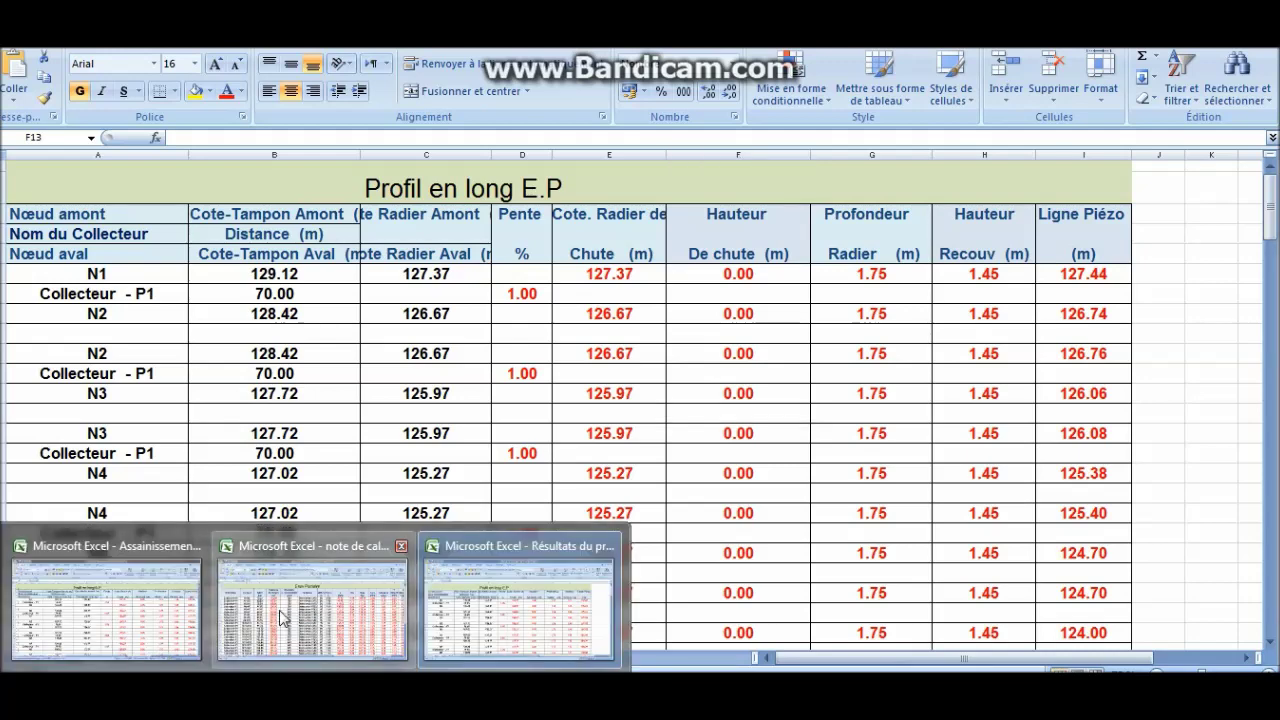
Return to the Assainissement workbook and look over the Profil en long and Calcul des réseaux tables.
{"action": "left_click", "coordinate": [105, 622]}
{"action": "left_click", "coordinate": [700, 497]}
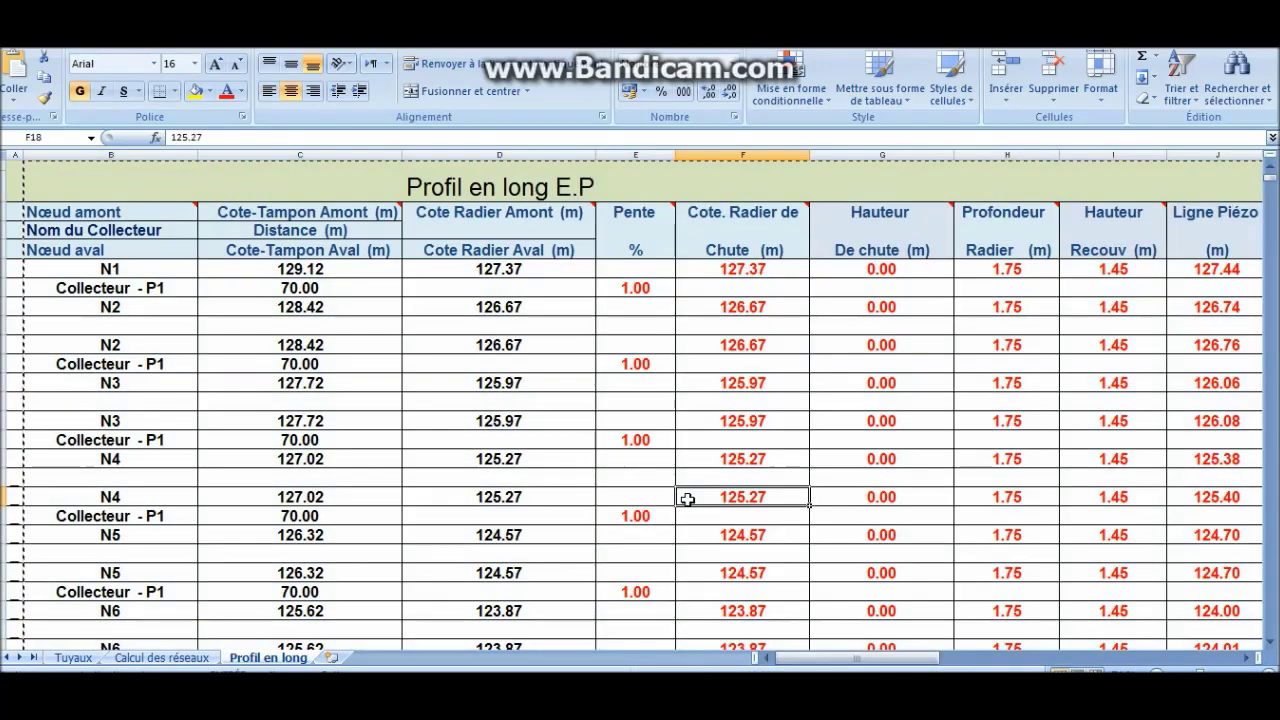
{"action": "mouse_move", "coordinate": [810, 658]}
{"action": "left_mouse_down"}
{"action": "mouse_move", "coordinate": [886, 663]}
{"action": "mouse_move", "coordinate": [785, 659]}
{"action": "left_mouse_up"}
{"action": "left_click", "coordinate": [162, 657]}
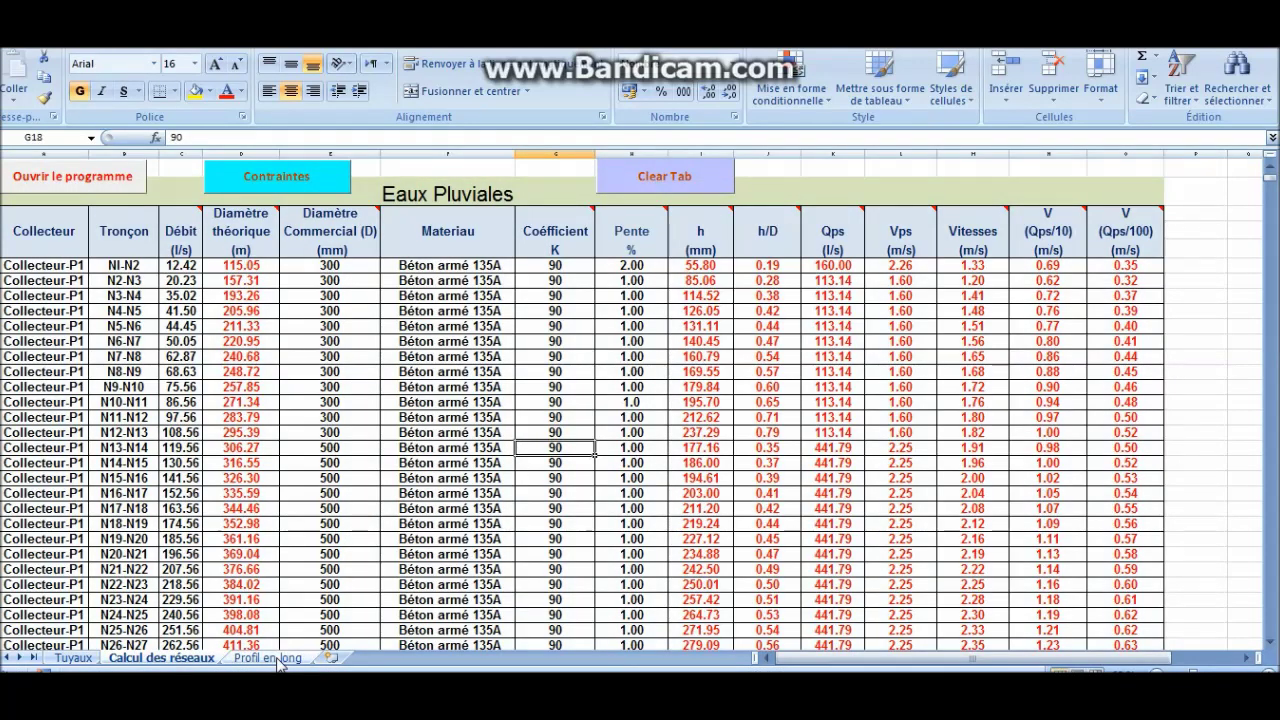
{"action": "left_click", "coordinate": [268, 657]}
{"action": "left_click", "coordinate": [162, 657]}
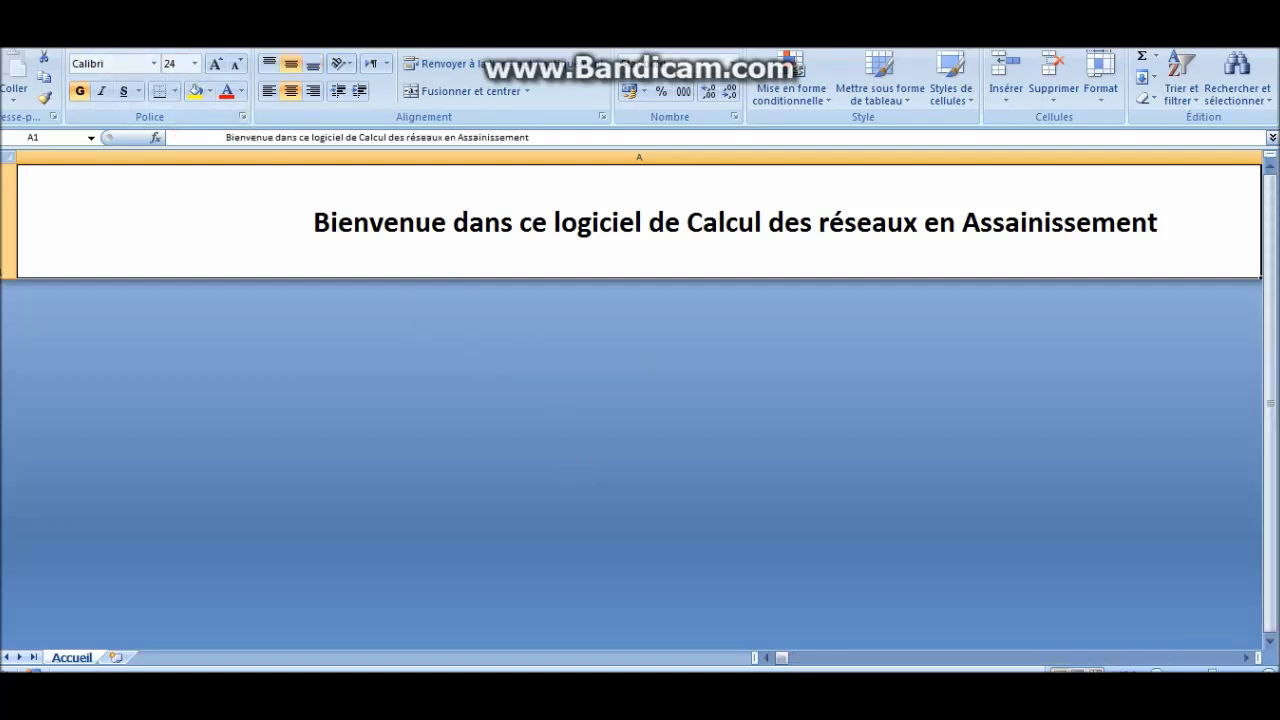
Open the workbook Assainissement-Calcul des réseaux.xlsm from the desktop folder preqentation video.
{"action": "left_click", "coordinate": [12, 22]}
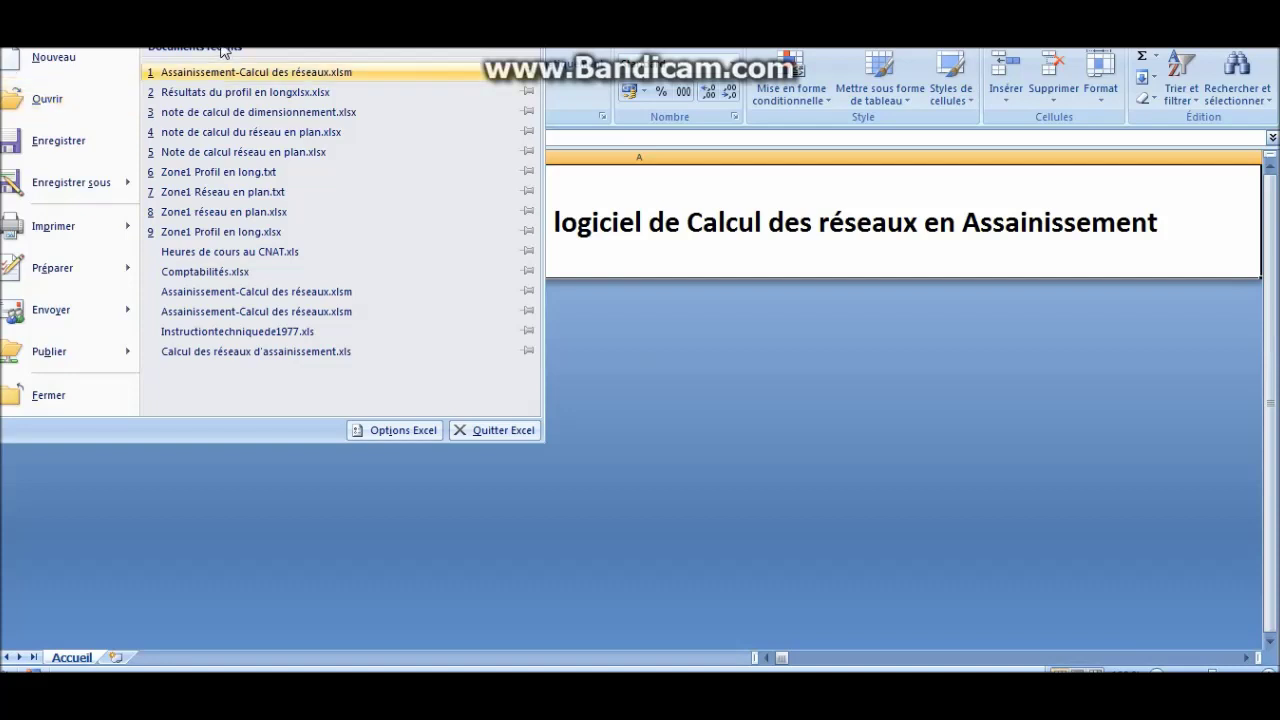
{"action": "left_click", "coordinate": [35, 101]}
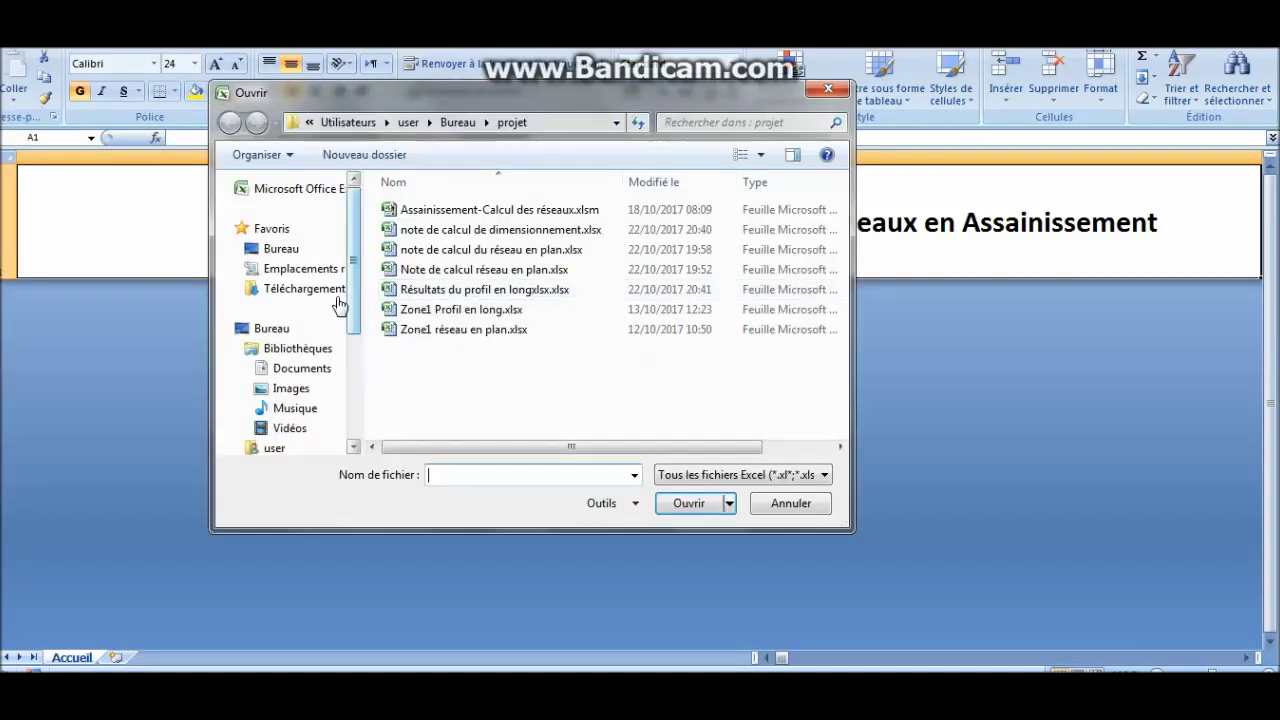
{"action": "left_click", "coordinate": [289, 253]}
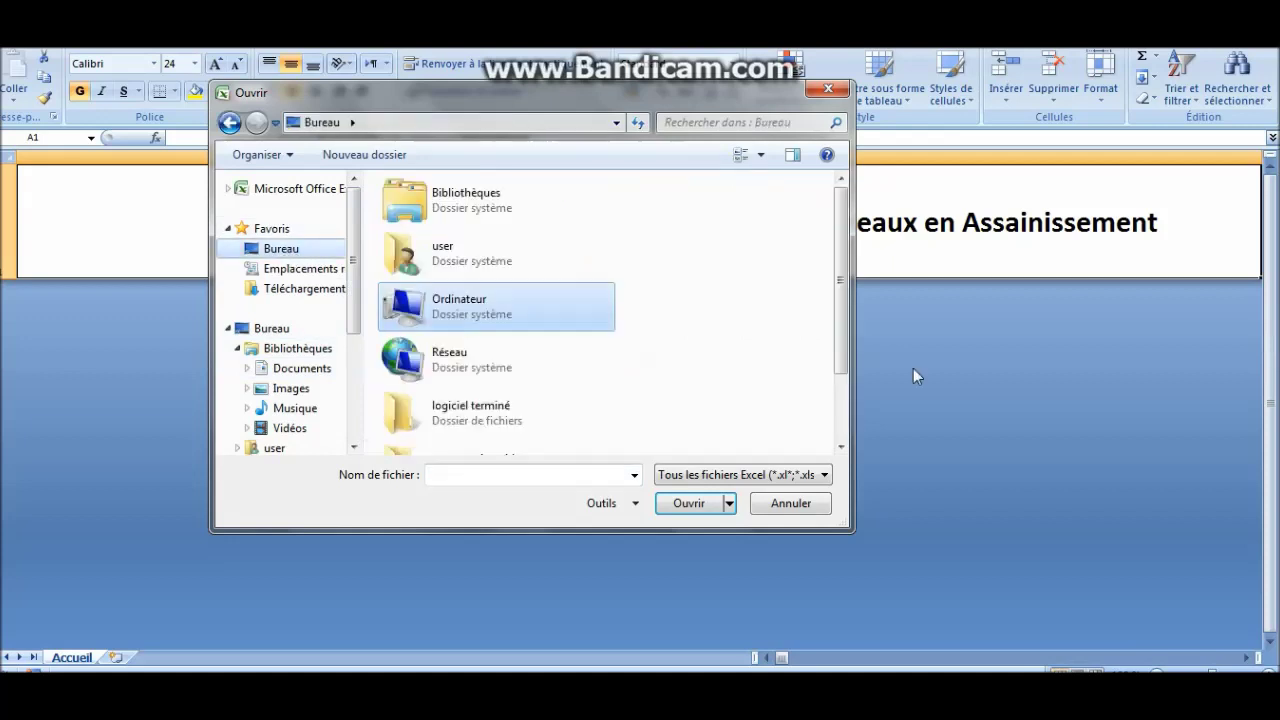
{"action": "scroll", "coordinate": [845, 397], "scroll_direction": "down", "scroll_amount": 2}
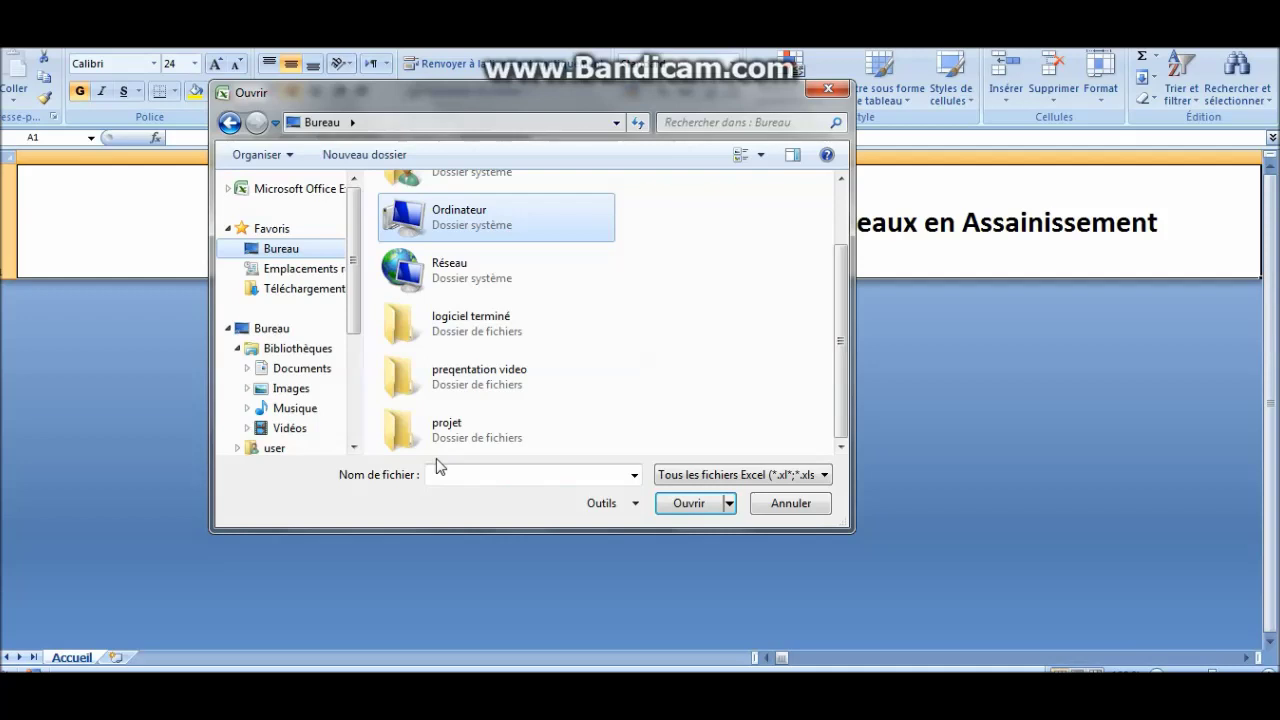
{"action": "double_click", "coordinate": [476, 387]}
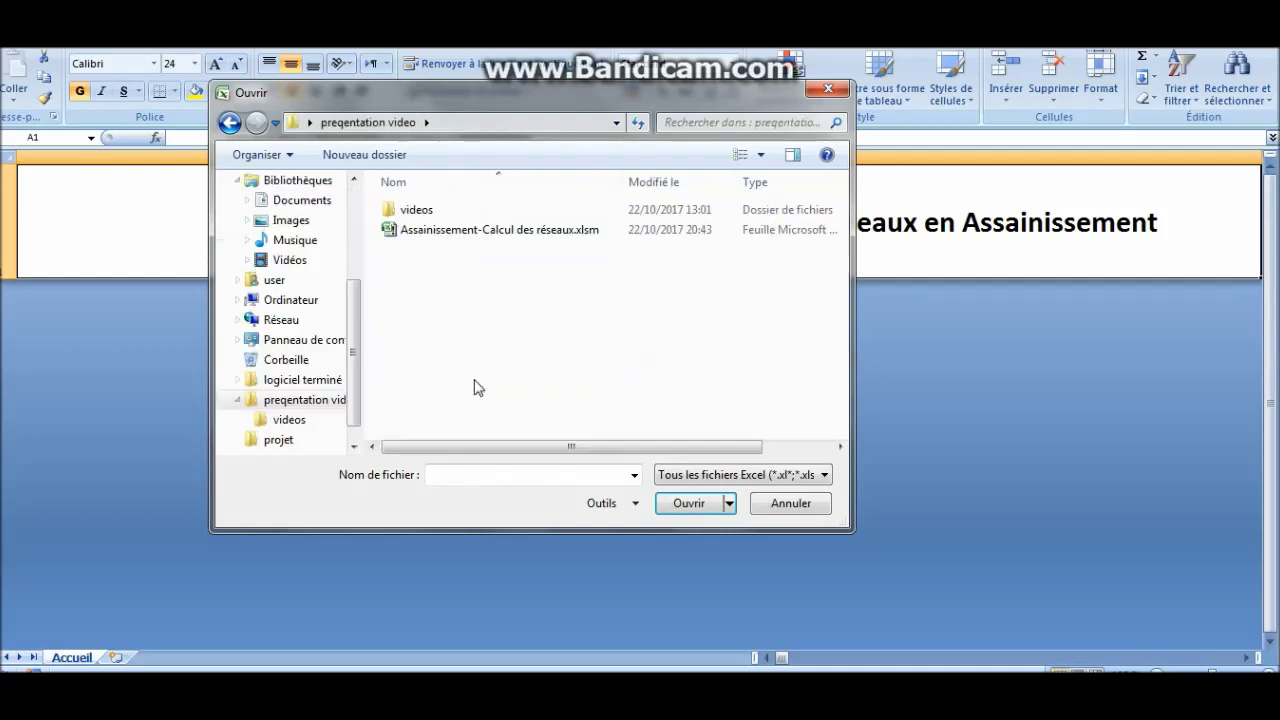
{"action": "left_click", "coordinate": [475, 232]}
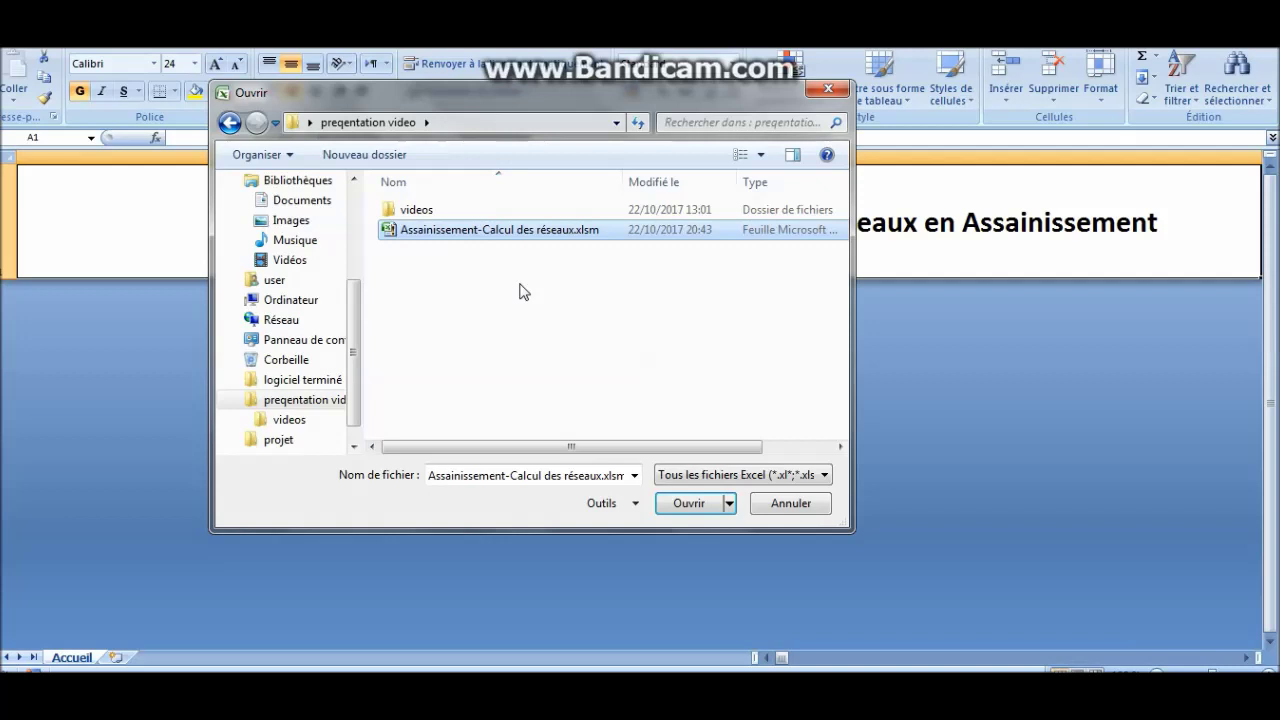
{"action": "left_click", "coordinate": [689, 504]}
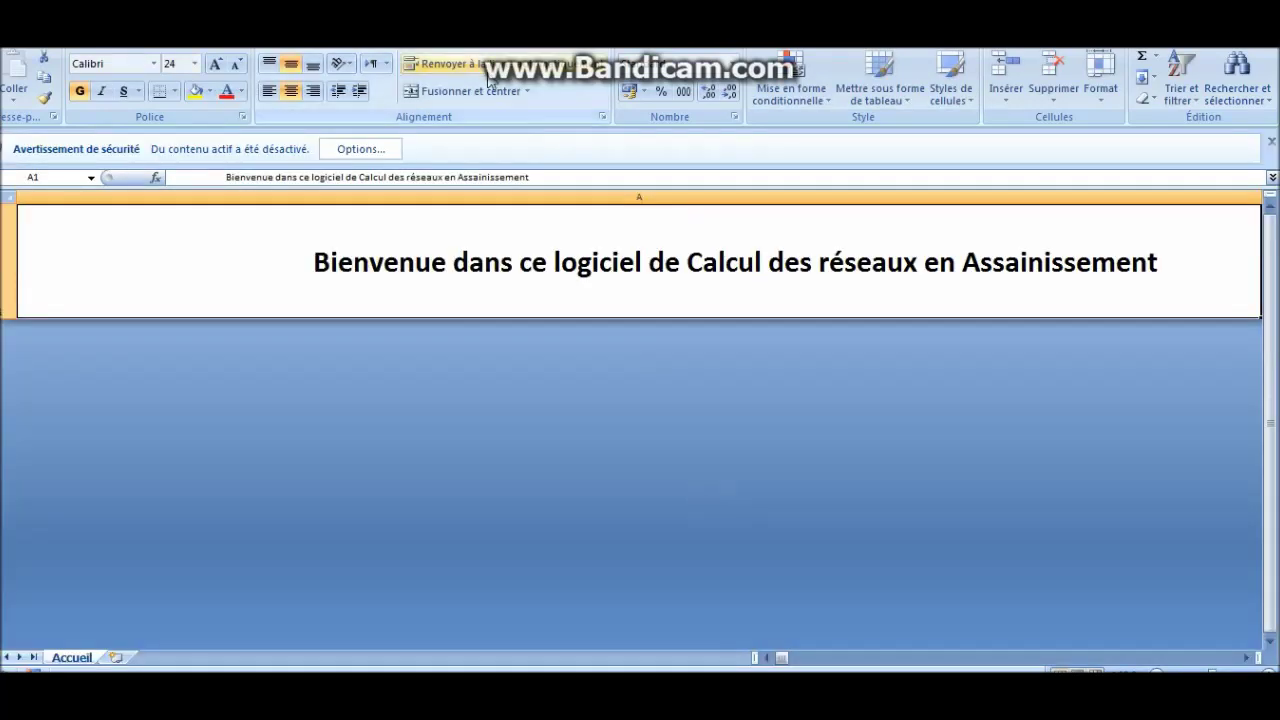
Enable the blocked macros and ActiveX content of the workbook.
{"action": "left_click", "coordinate": [375, 152]}
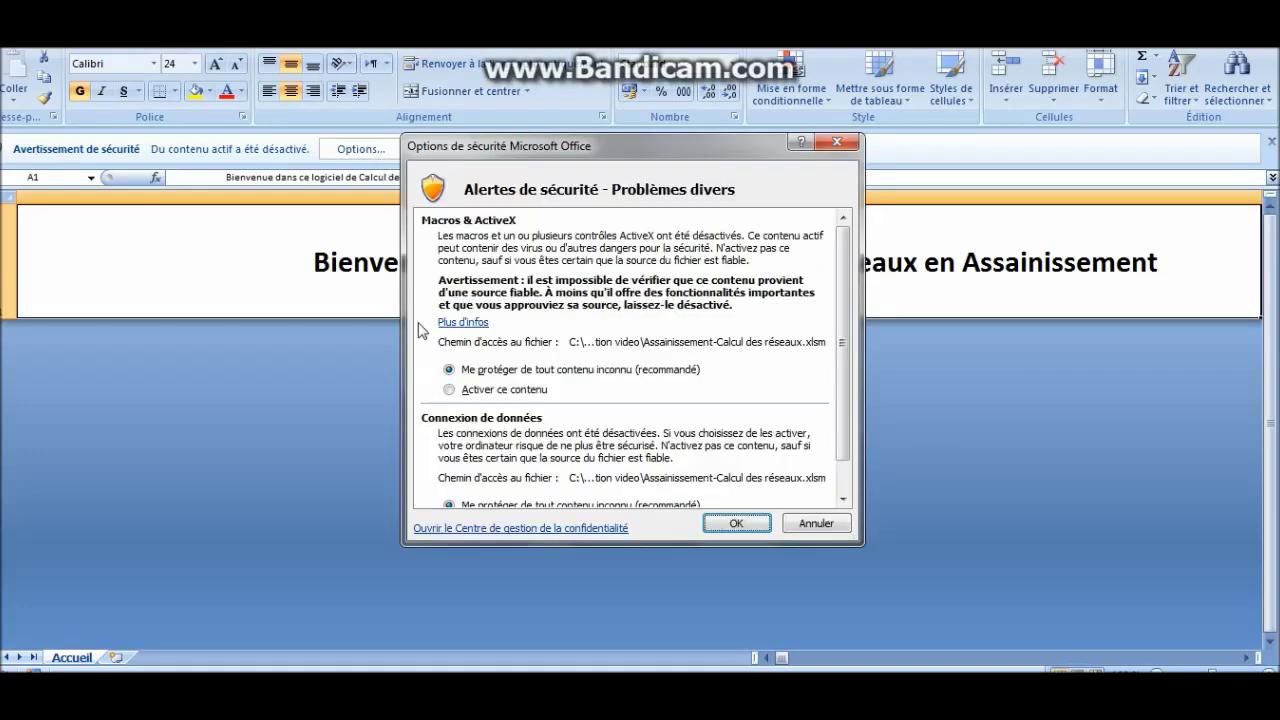
{"action": "left_click", "coordinate": [449, 390]}
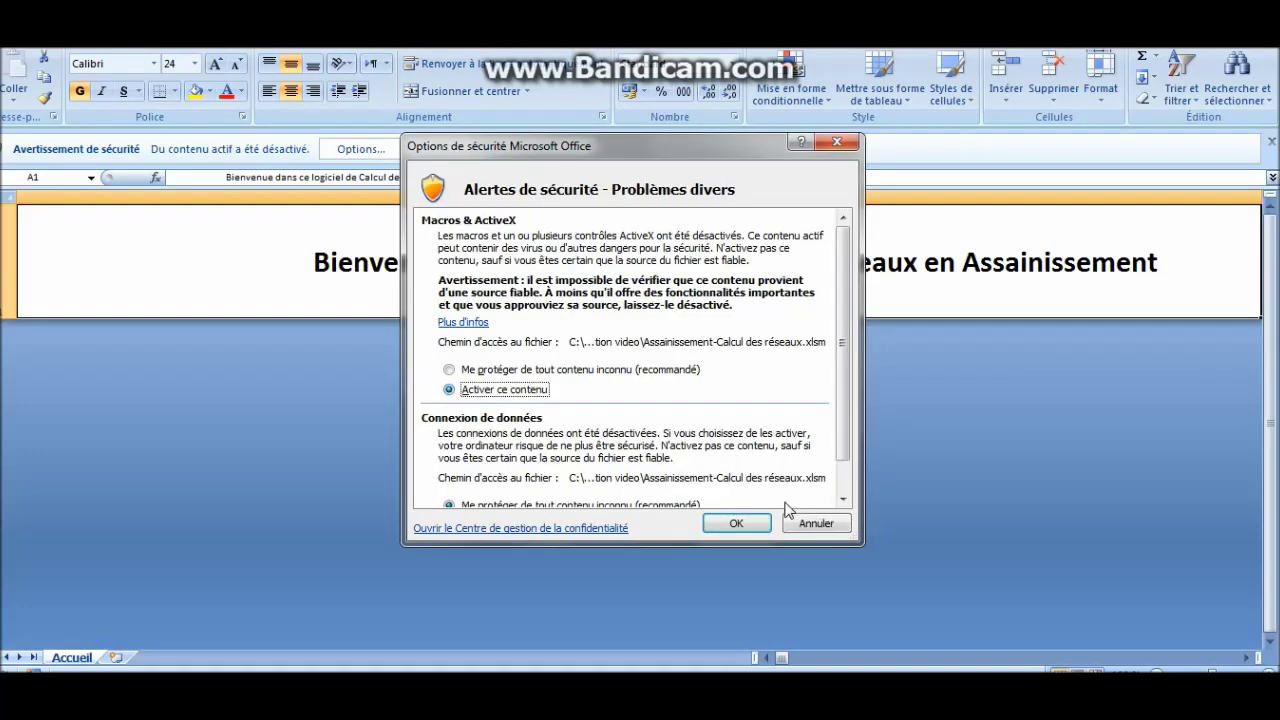
{"action": "left_click", "coordinate": [714, 524]}
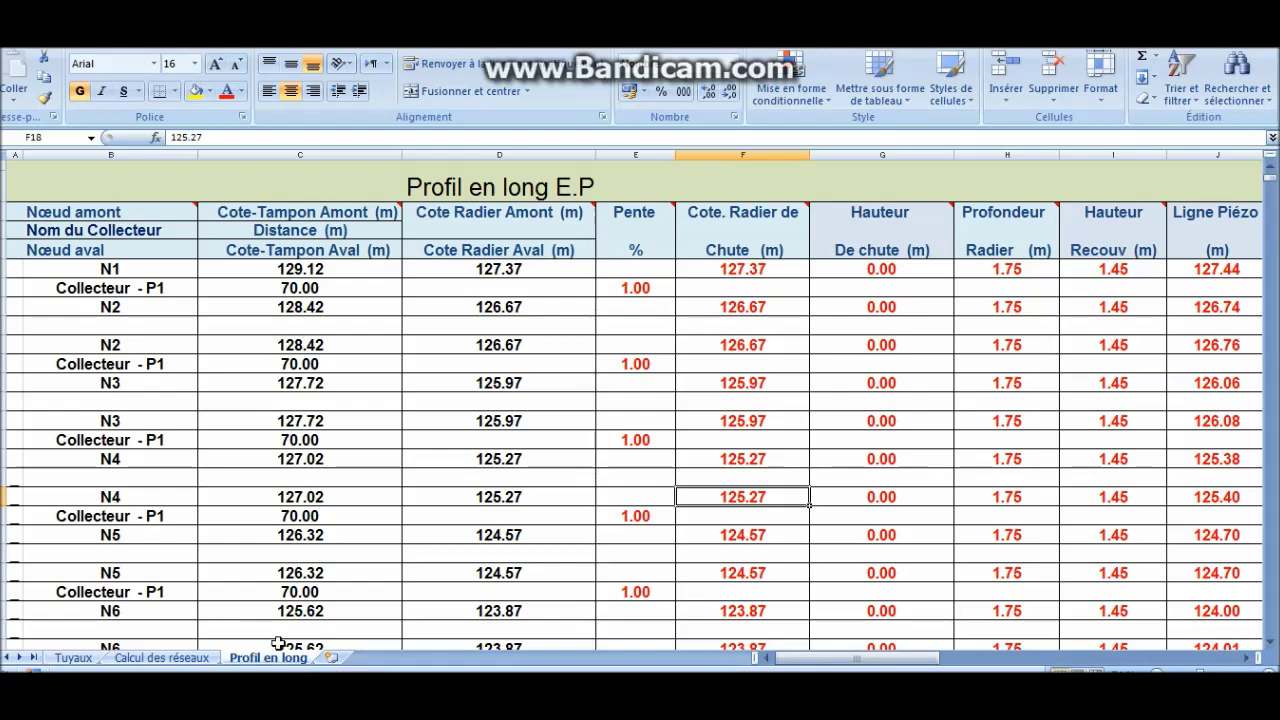
Clear all results from the Eaux Pluviales table on the Calcul des réseaux sheet.
{"action": "scroll", "coordinate": [640, 360], "scroll_direction": "down", "scroll_amount": 1}
{"action": "scroll", "coordinate": [750, 337], "scroll_direction": "up", "scroll_amount": 1}
{"action": "left_click", "coordinate": [185, 660]}
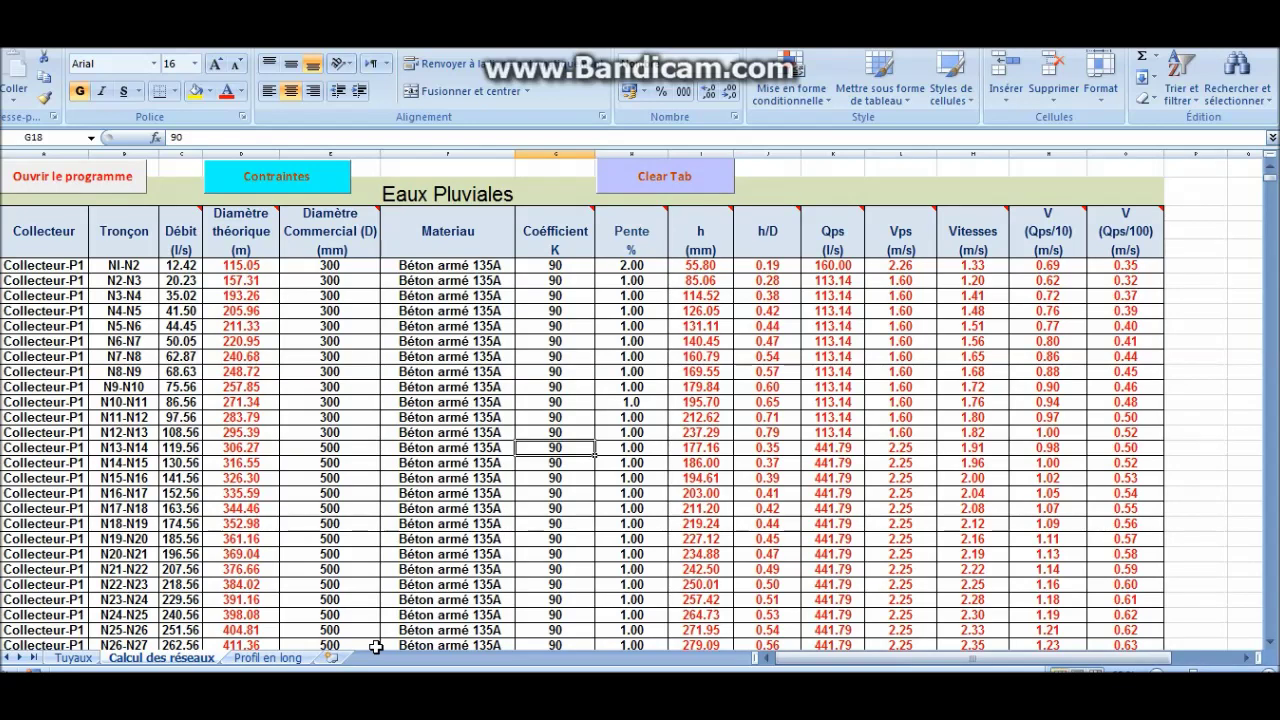
{"action": "left_click", "coordinate": [656, 192]}
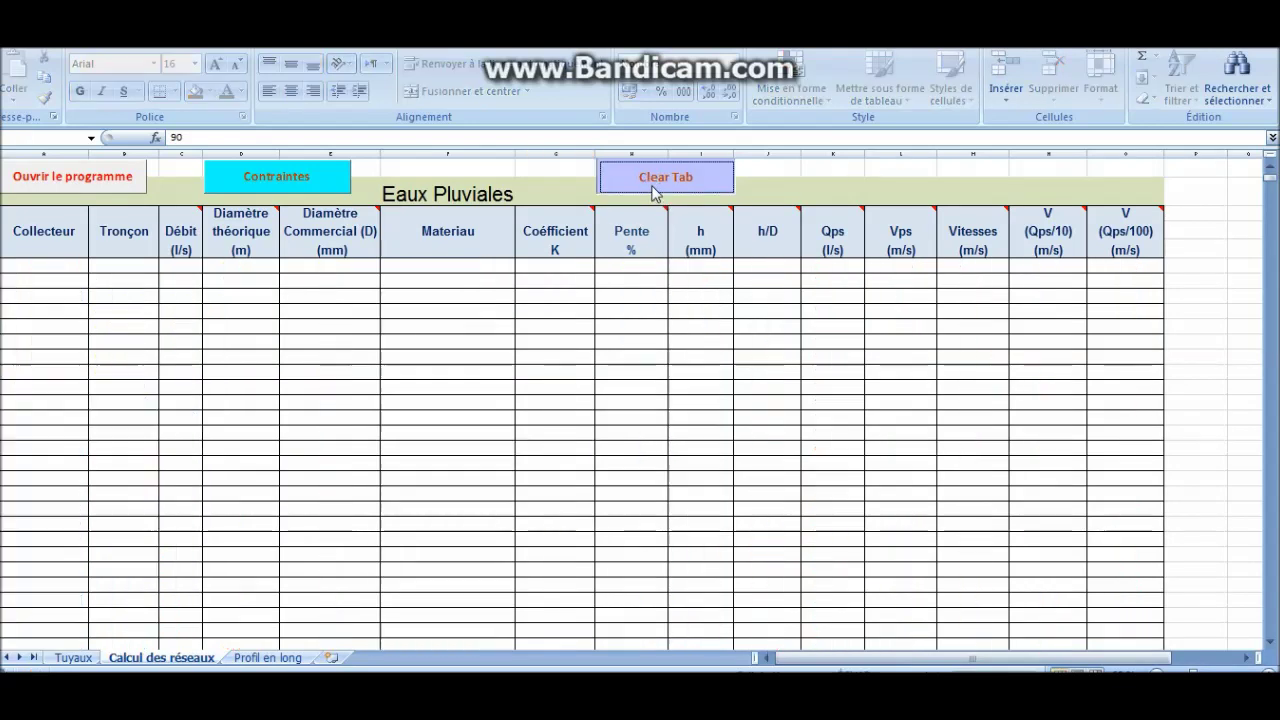
Clear all results from the Profil en long E.P table on the Profil en long sheet.
{"action": "left_click", "coordinate": [272, 658]}
{"action": "left_click_drag", "start_coordinate": [854, 662], "coordinate": [845, 662]}
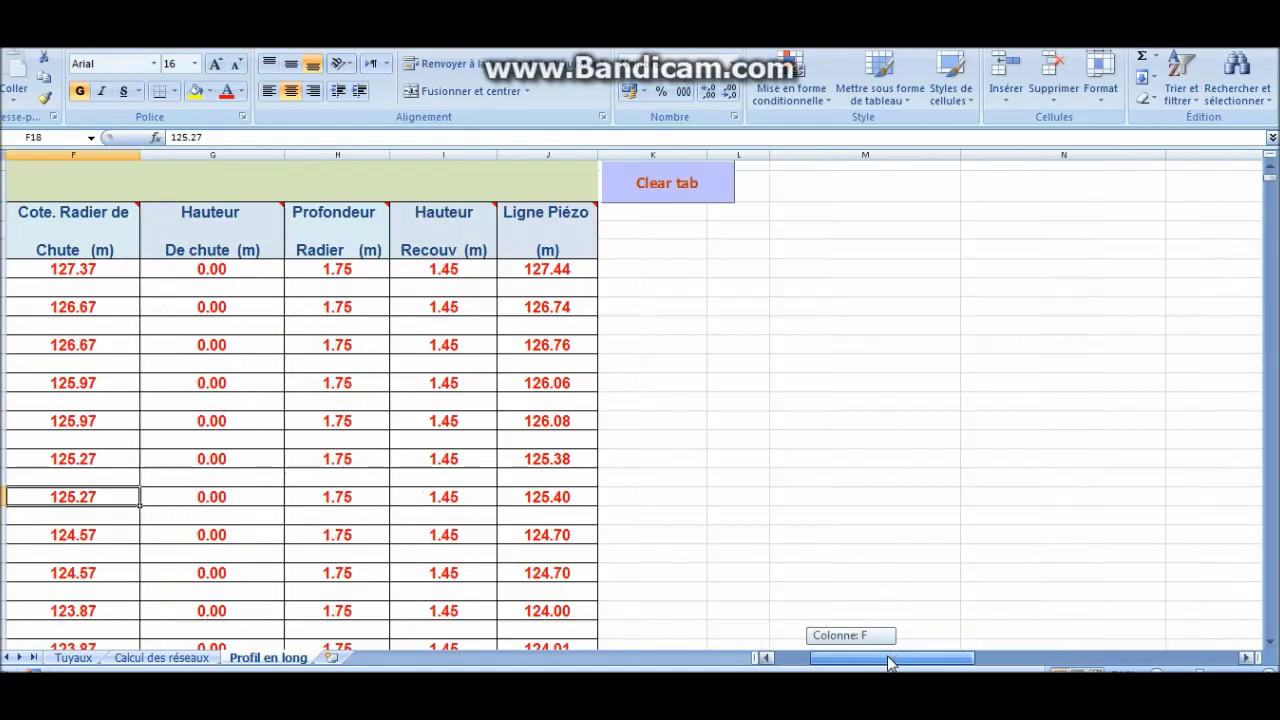
{"action": "left_click", "coordinate": [656, 192]}
{"action": "left_click_drag", "start_coordinate": [890, 659], "coordinate": [748, 657]}
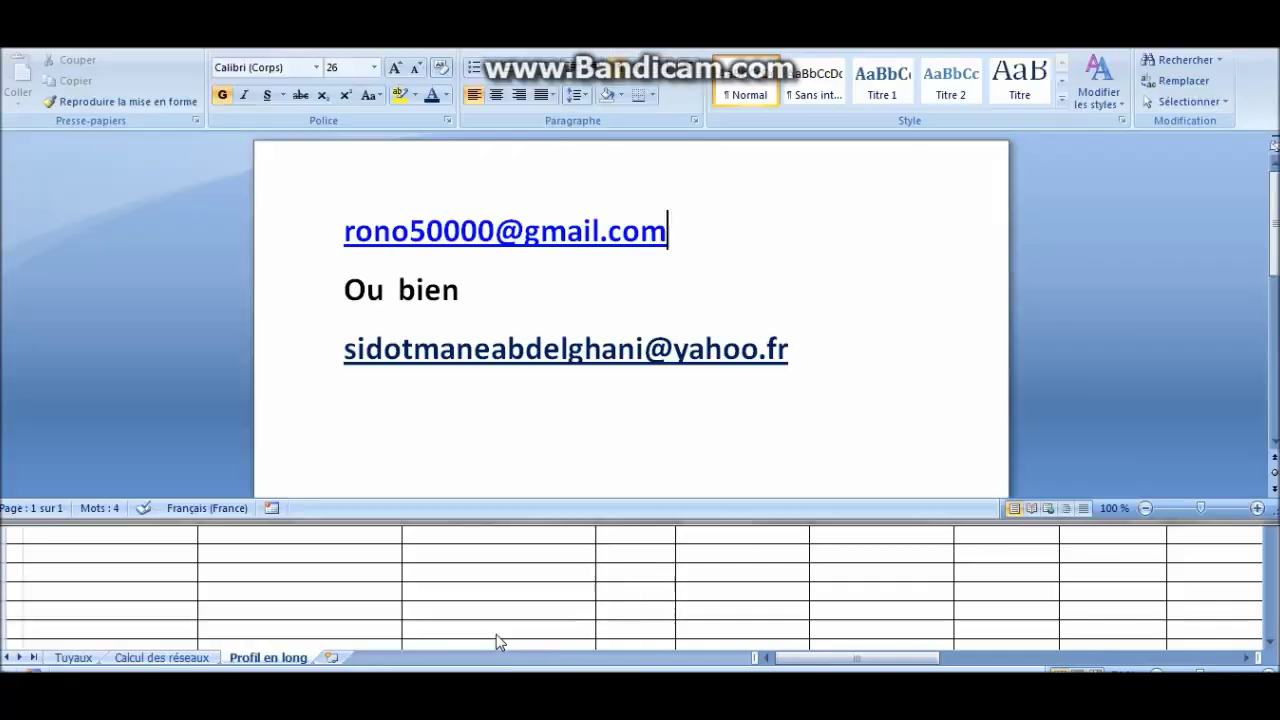
{"action": "left_click", "coordinate": [497, 632]}
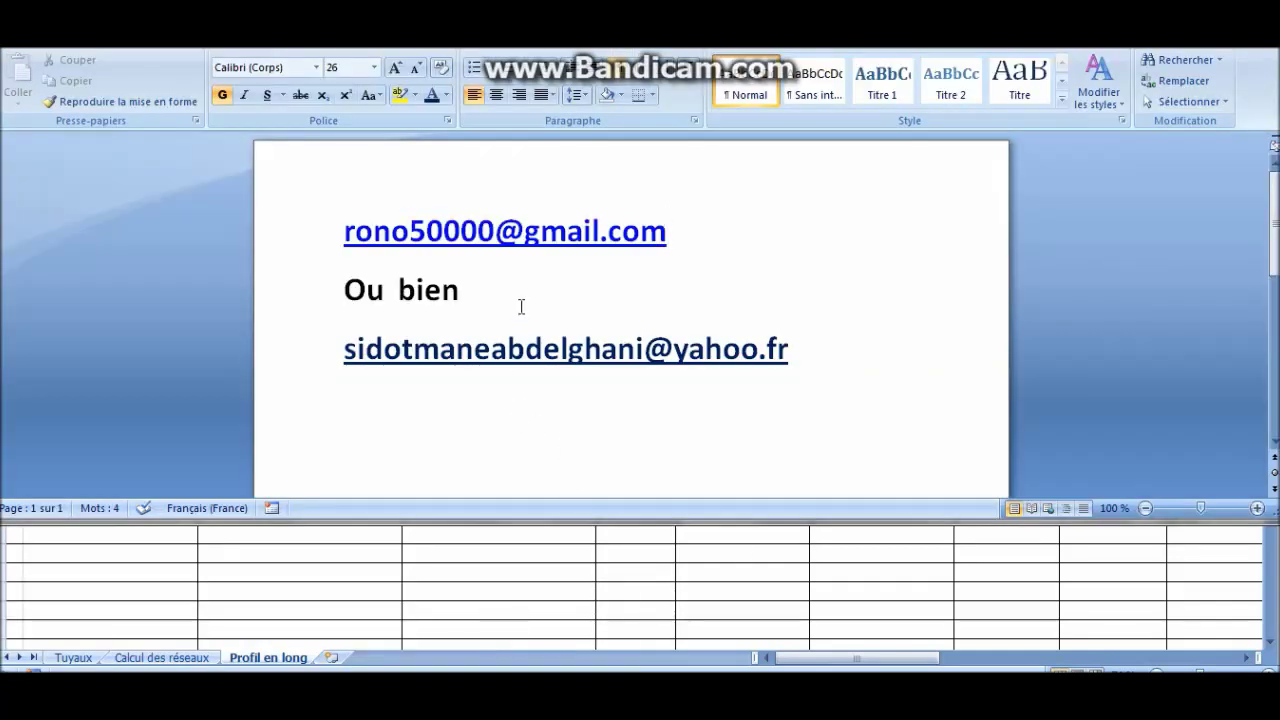